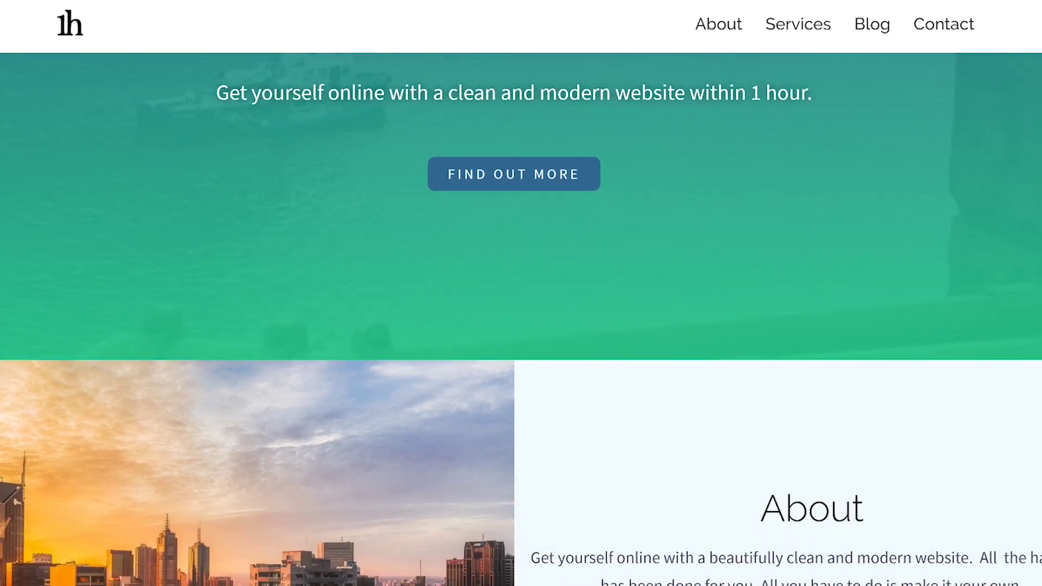
Step: Scroll through the finished Sydney demo site's pages, ending on Services with its Web Design section
{"action": "scroll", "coordinate": [521, 319], "scroll_direction": "down", "scroll_amount": 17}
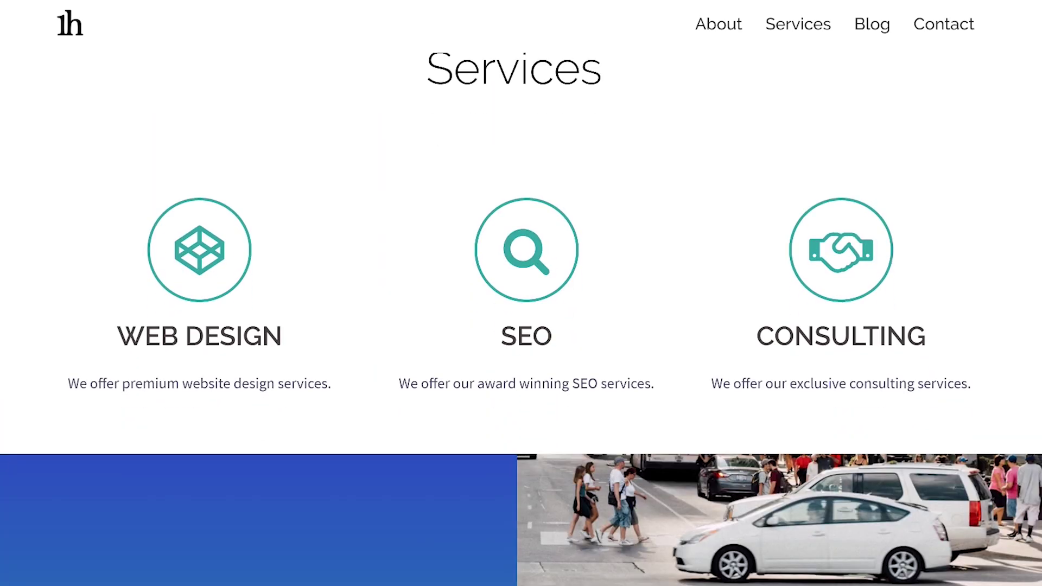
{"action": "scroll", "coordinate": [521, 320], "scroll_direction": "down", "scroll_amount": 18}
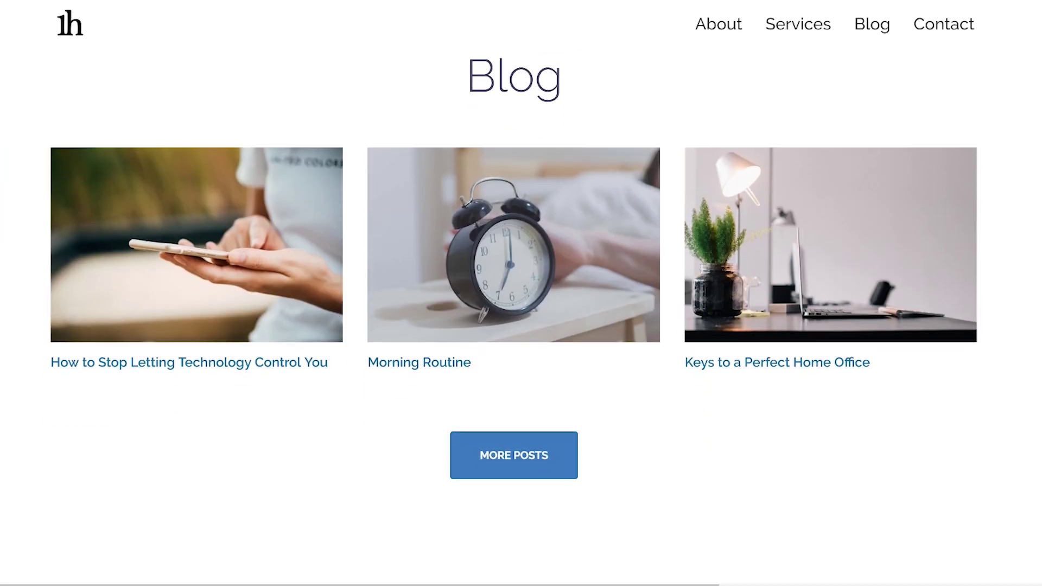
{"action": "scroll", "coordinate": [521, 320], "scroll_direction": "down", "scroll_amount": 17}
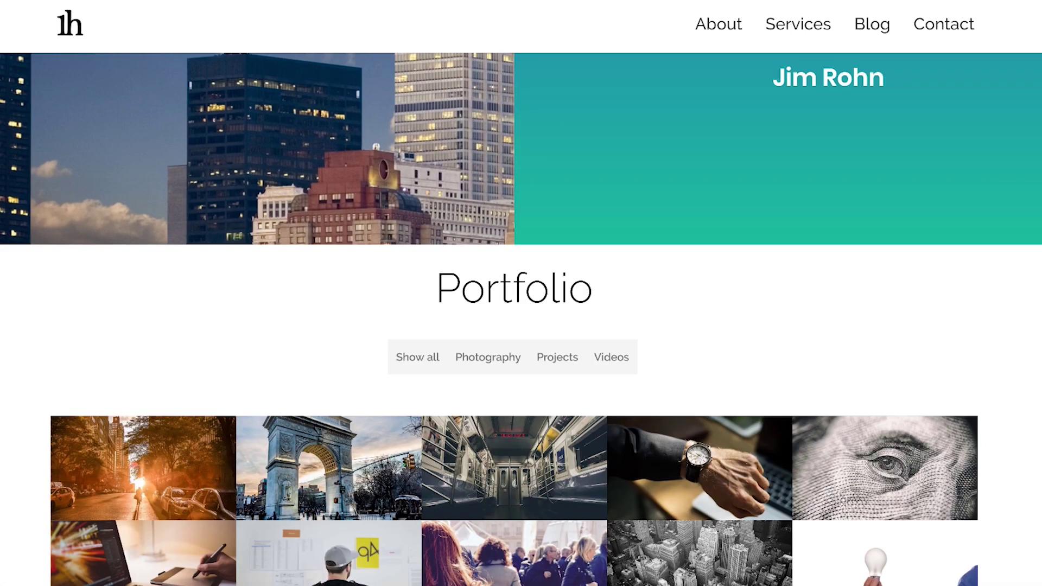
{"action": "scroll", "coordinate": [521, 319], "scroll_direction": "down", "scroll_amount": 17}
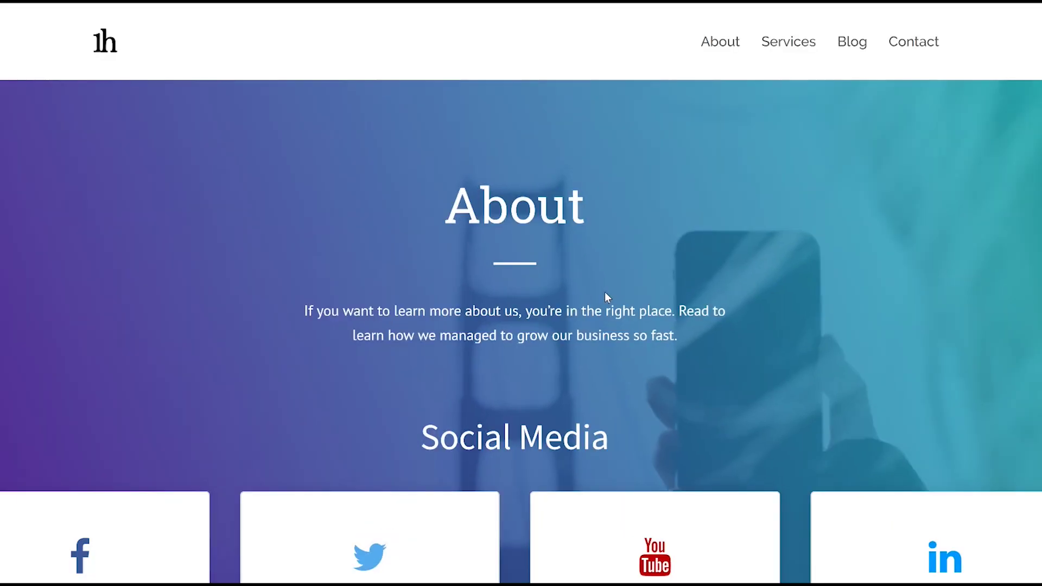
{"action": "scroll", "coordinate": [605, 292], "scroll_direction": "down", "scroll_amount": 3}
{"action": "scroll", "coordinate": [521, 320], "scroll_direction": "down", "scroll_amount": 20}
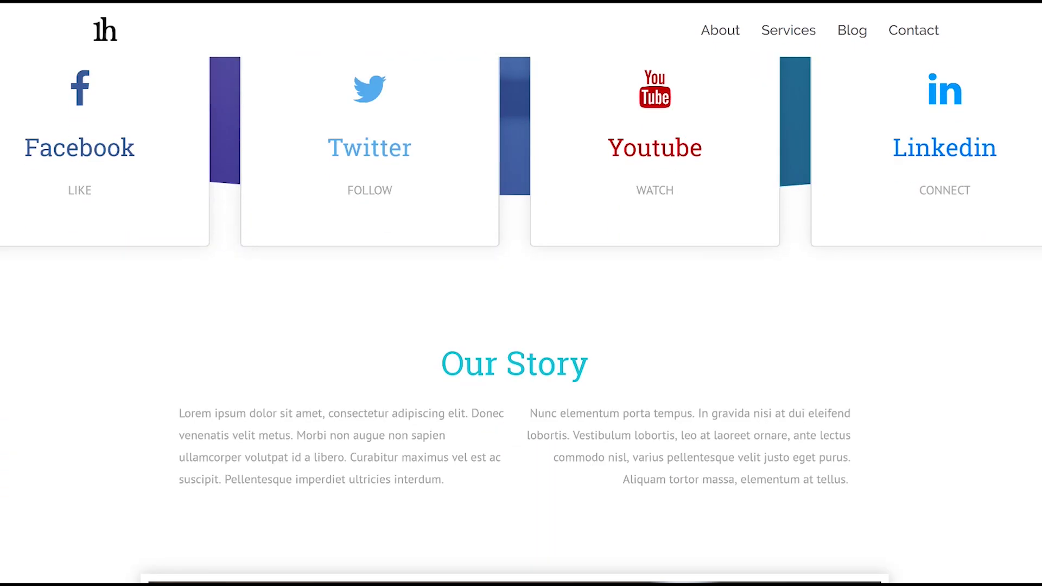
{"action": "scroll", "coordinate": [522, 320], "scroll_direction": "down", "scroll_amount": 10}
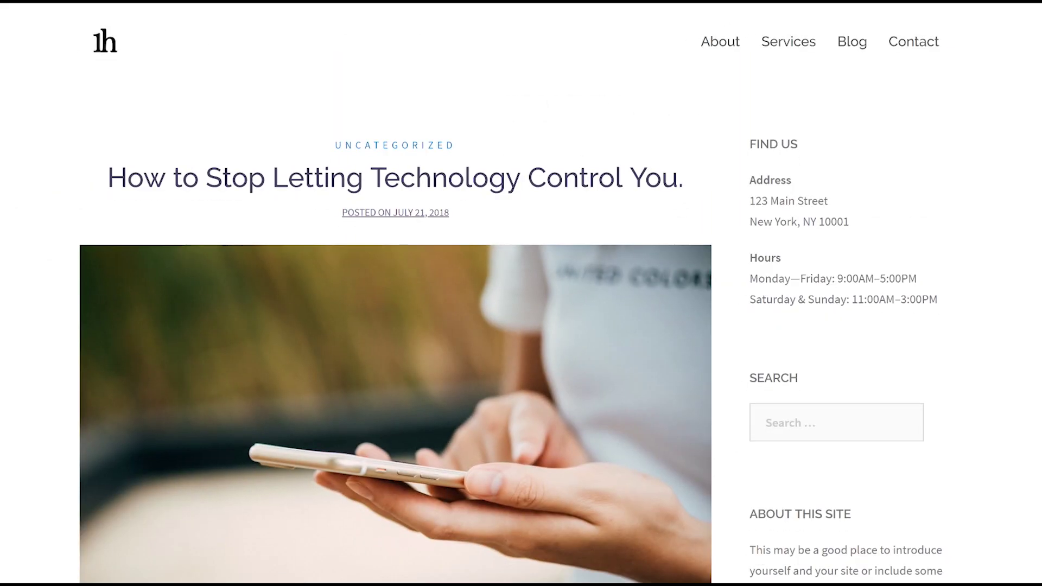
{"action": "scroll", "coordinate": [522, 319], "scroll_direction": "down", "scroll_amount": 11}
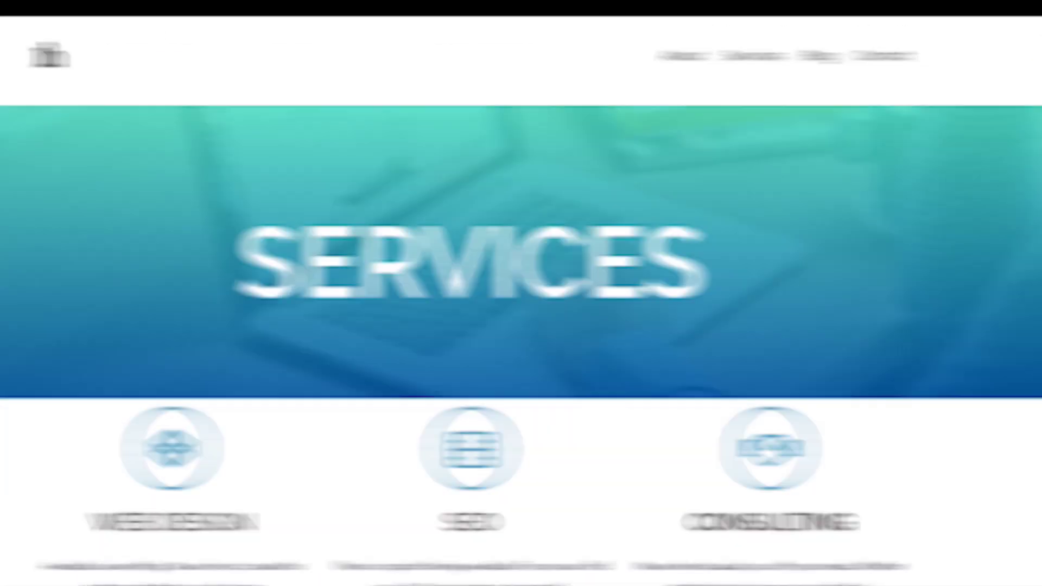
{"action": "scroll", "coordinate": [521, 319], "scroll_direction": "down", "scroll_amount": 7}
{"action": "scroll", "coordinate": [521, 319], "scroll_direction": "down", "scroll_amount": 20}
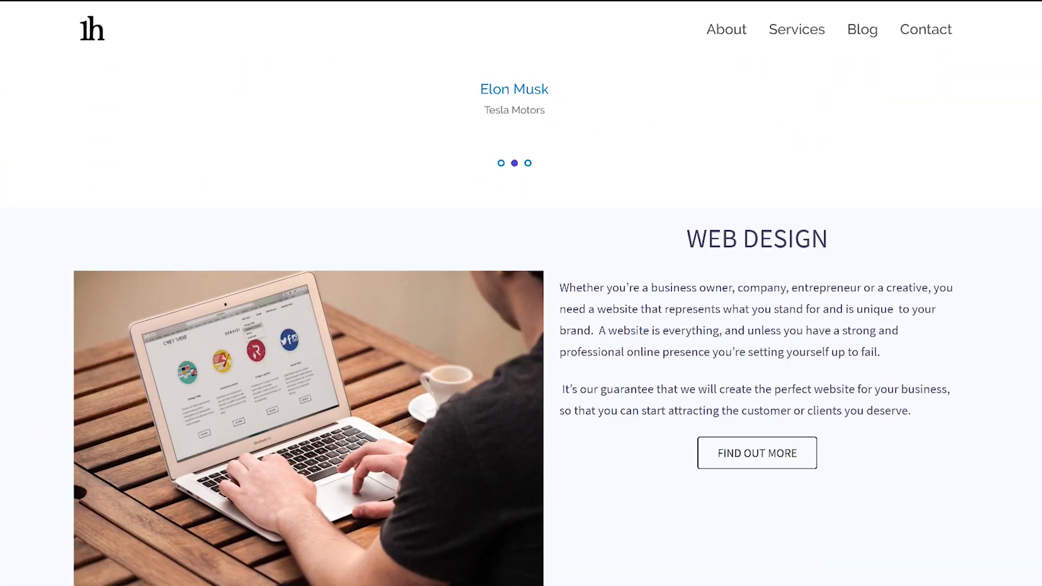
{"action": "scroll", "coordinate": [521, 319], "scroll_direction": "down", "scroll_amount": 2}
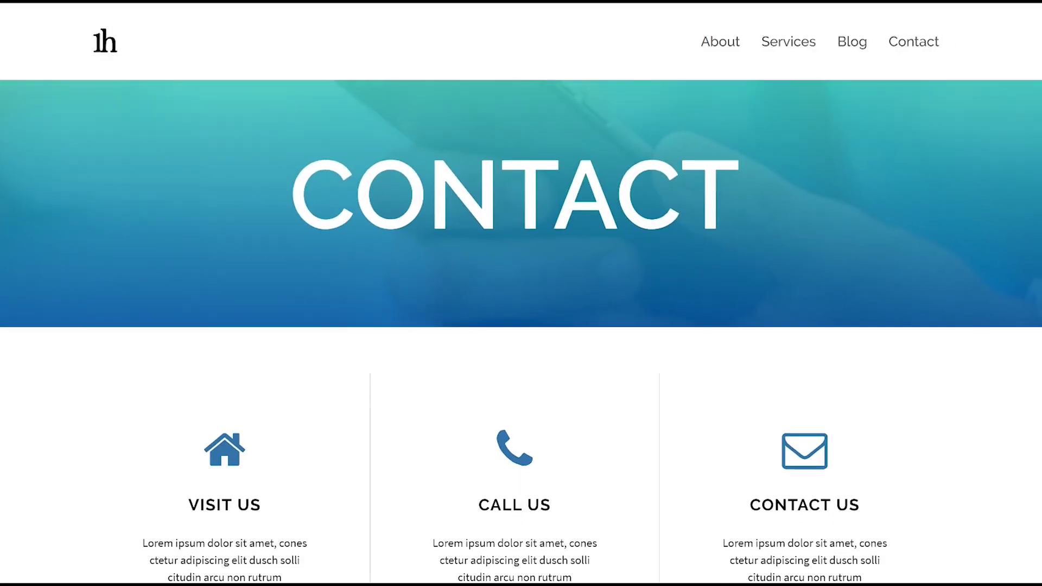
{"action": "scroll", "coordinate": [521, 320], "scroll_direction": "down", "scroll_amount": 11}
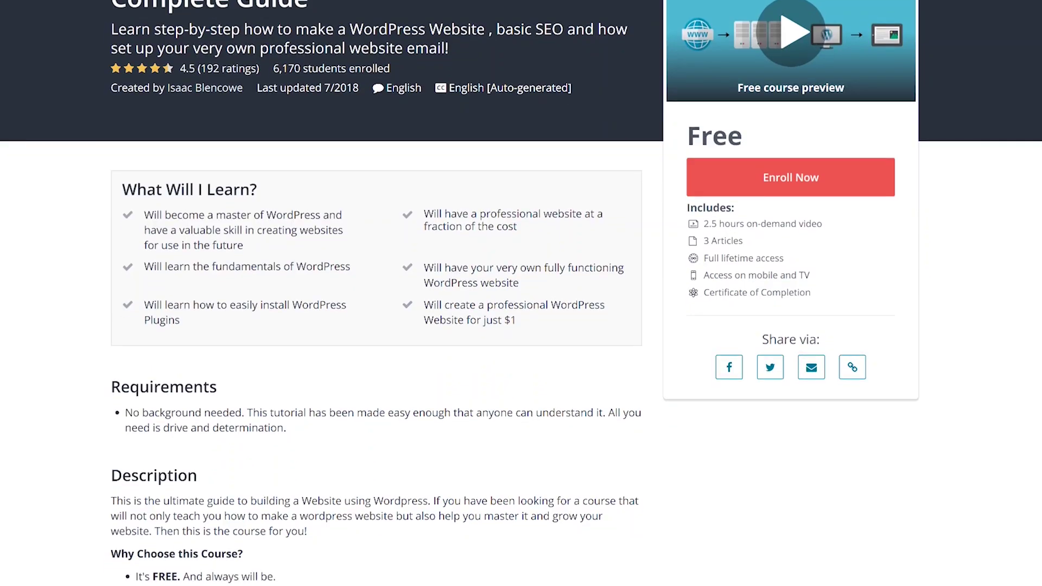
Step: Scroll the Udemy course page past the reviews to the 33-lecture curriculum list
{"action": "scroll", "coordinate": [522, 294], "scroll_direction": "down", "scroll_amount": 2}
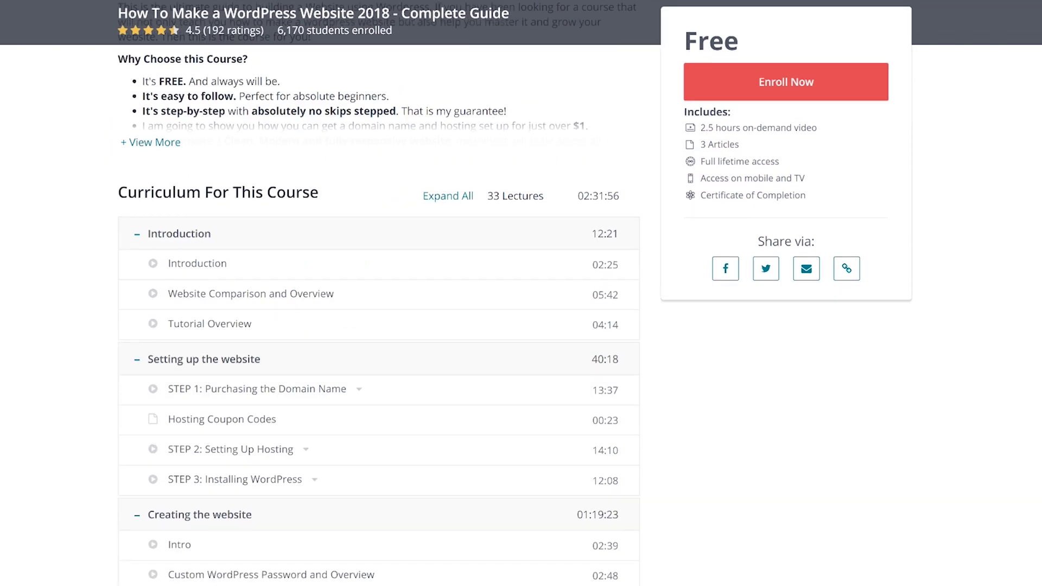
{"action": "scroll", "coordinate": [377, 294], "scroll_direction": "down", "scroll_amount": 5}
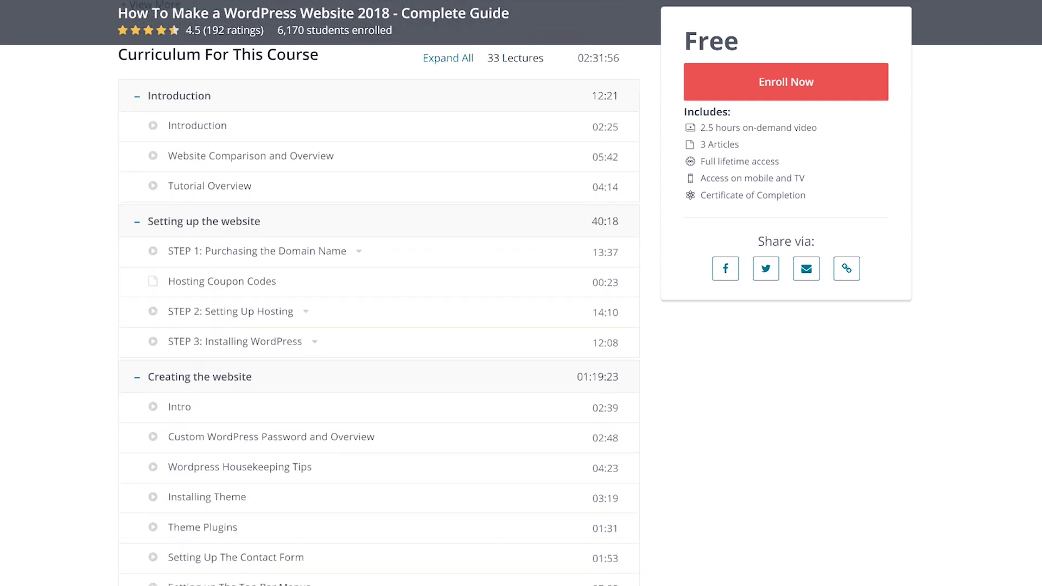
{"action": "scroll", "coordinate": [379, 315], "scroll_direction": "down", "scroll_amount": 6}
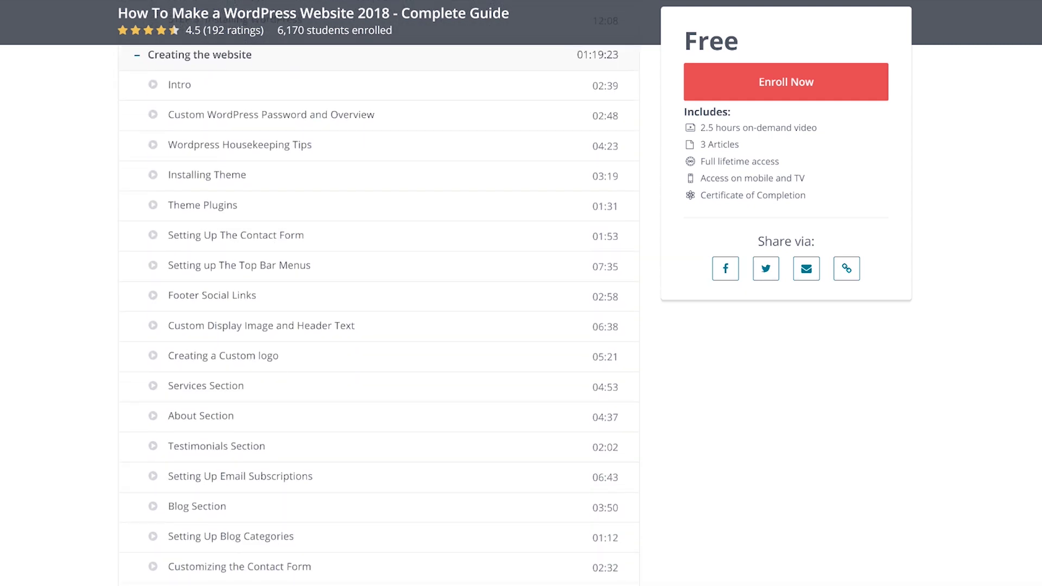
{"action": "scroll", "coordinate": [379, 315], "scroll_direction": "down", "scroll_amount": 2}
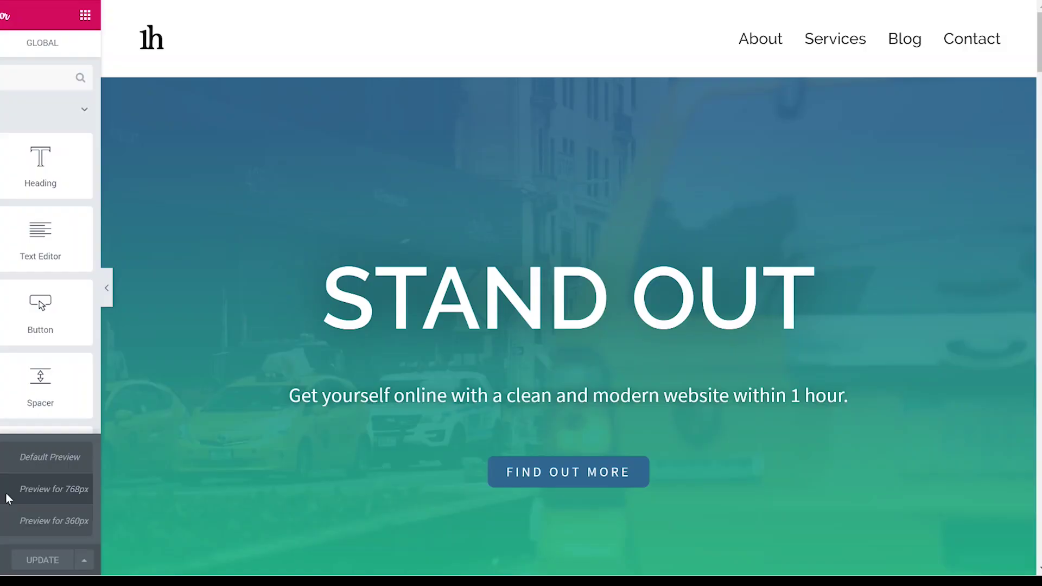
Step: Preview the Elementor page at 768px tablet width
{"action": "left_click", "coordinate": [9, 498]}
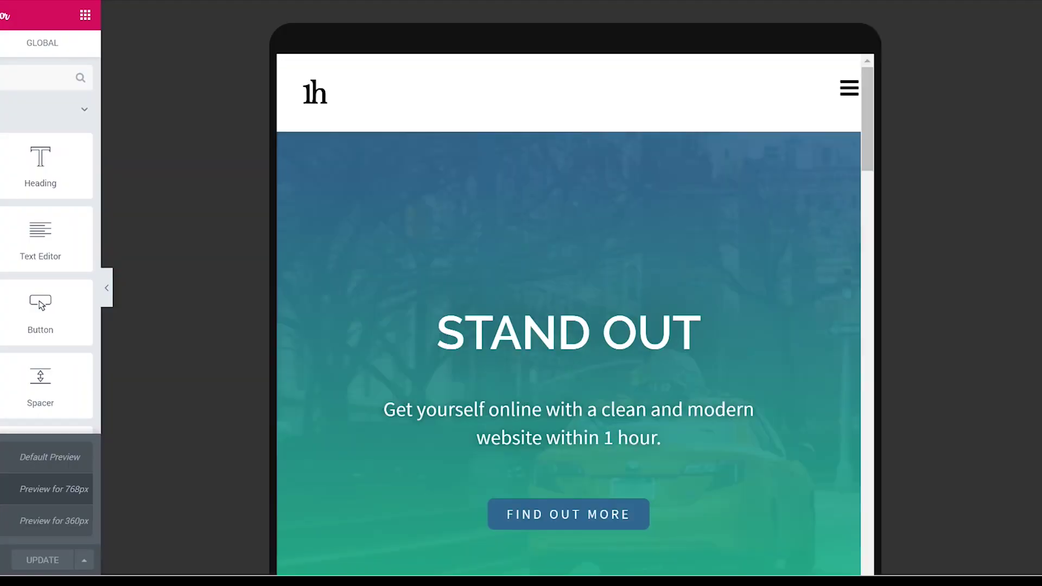
{"action": "left_click_drag", "start_coordinate": [866, 87], "coordinate": [875, 260]}
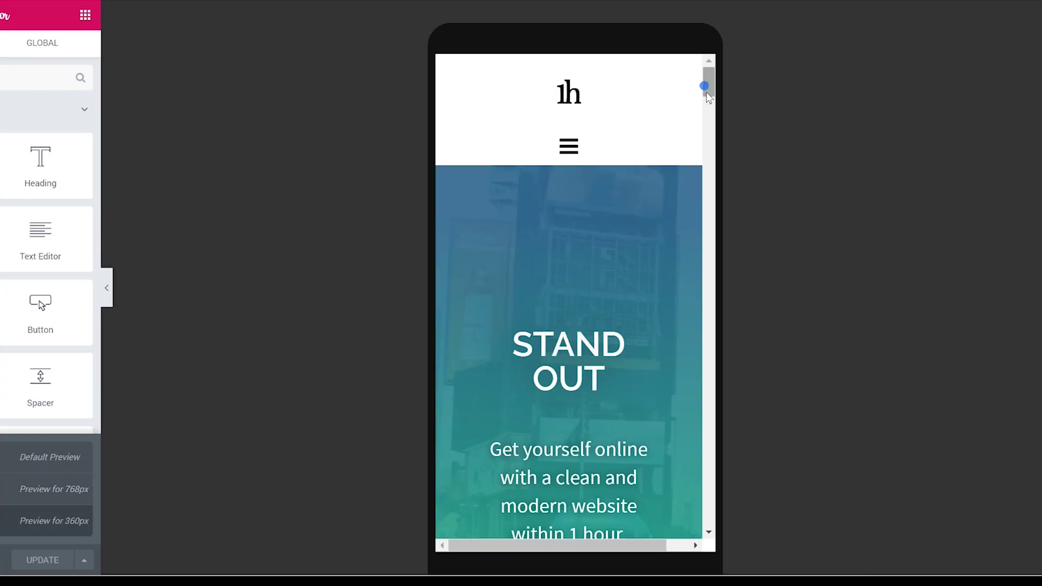
{"action": "left_click_drag", "start_coordinate": [707, 94], "coordinate": [713, 225]}
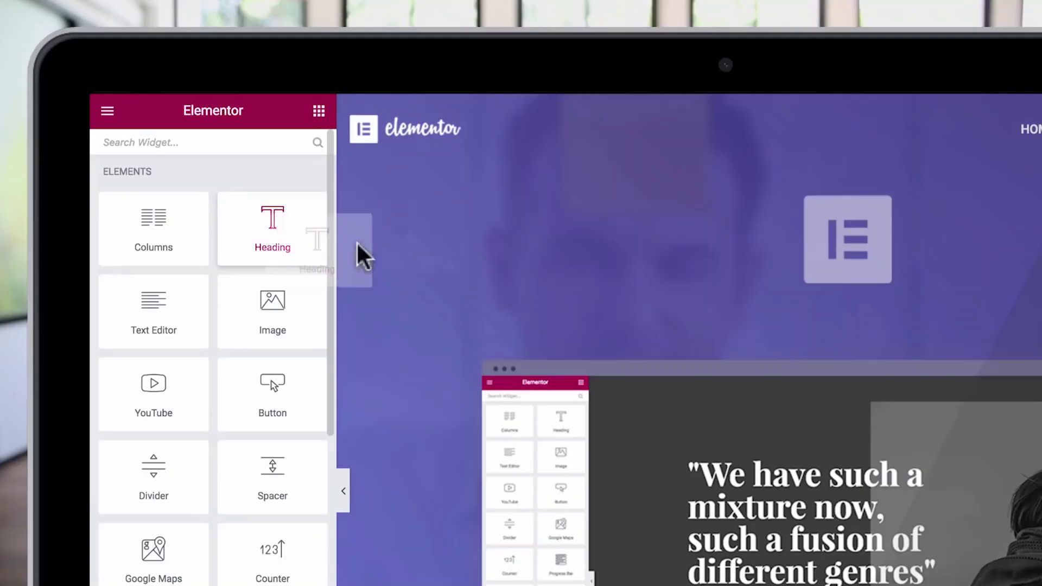
Step: Add the Live Page Builder heading and intro text, then a new single-column section
{"action": "left_click_drag", "start_coordinate": [357, 241], "coordinate": [818, 277]}
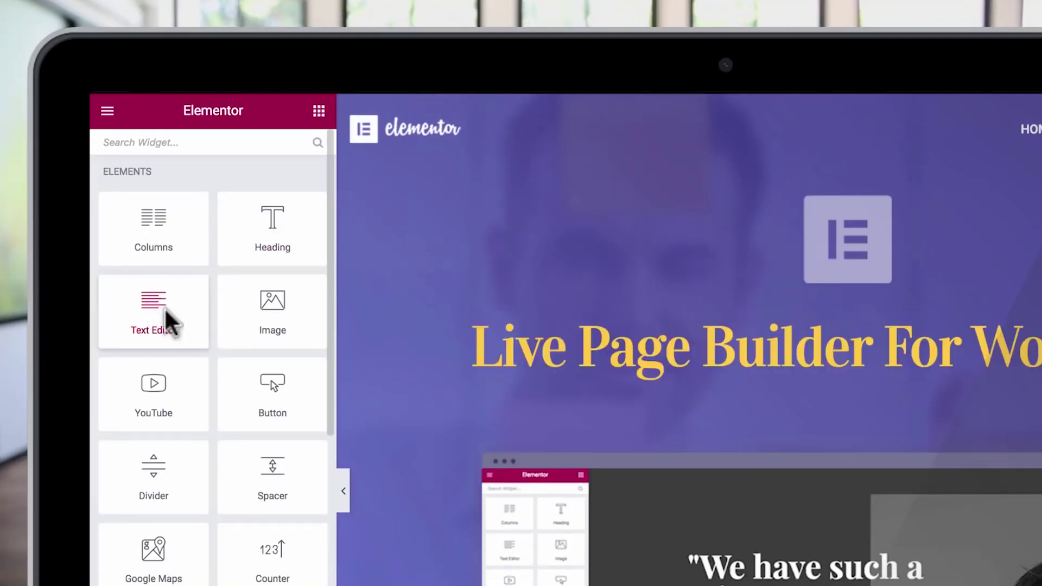
{"action": "left_click_drag", "start_coordinate": [168, 319], "coordinate": [754, 445]}
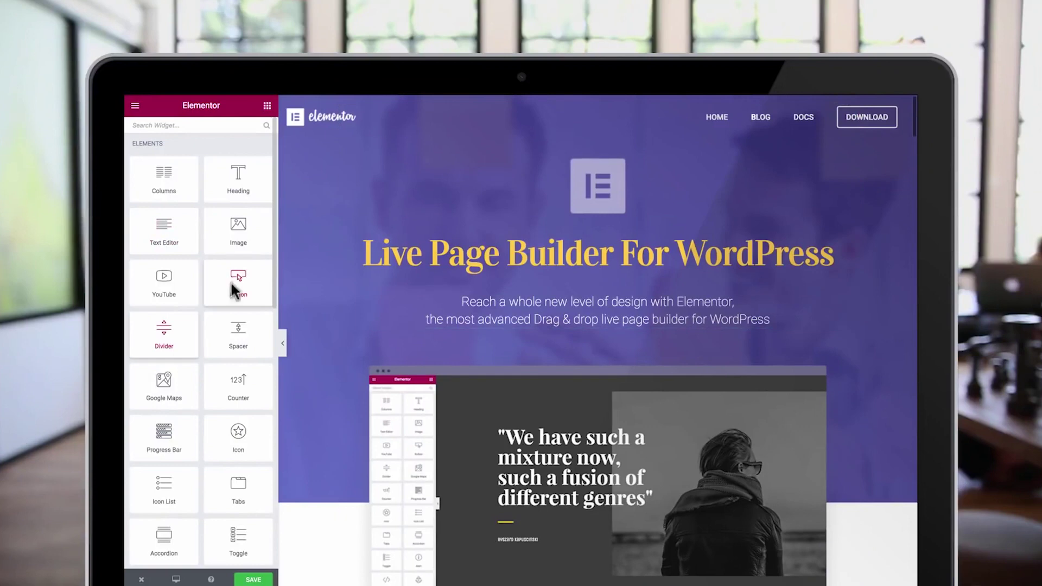
{"action": "left_click_drag", "start_coordinate": [230, 281], "coordinate": [587, 339]}
{"action": "scroll", "coordinate": [669, 369], "scroll_direction": "down", "scroll_amount": 3}
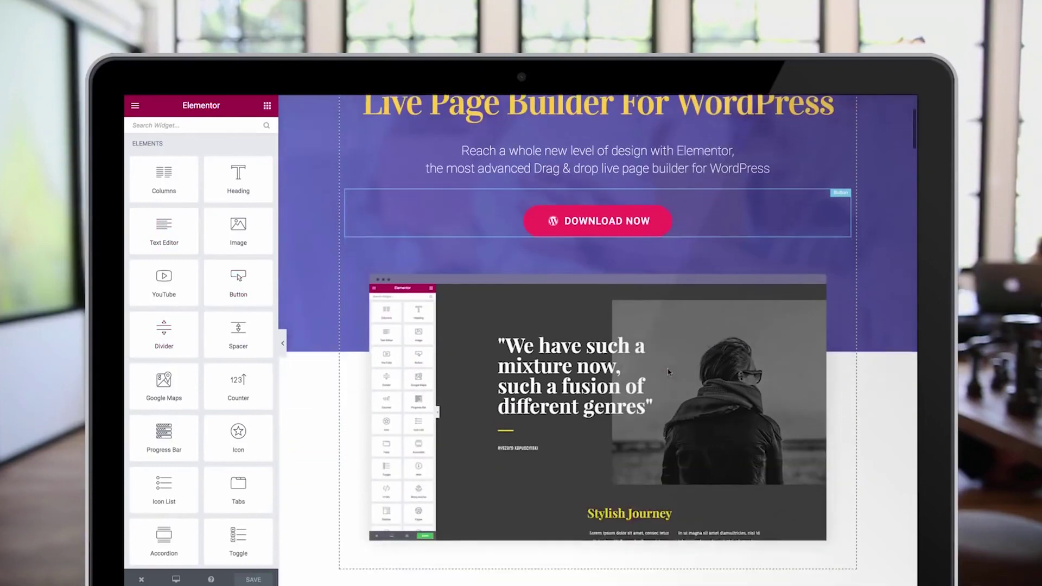
{"action": "scroll", "coordinate": [668, 371], "scroll_direction": "down", "scroll_amount": 15}
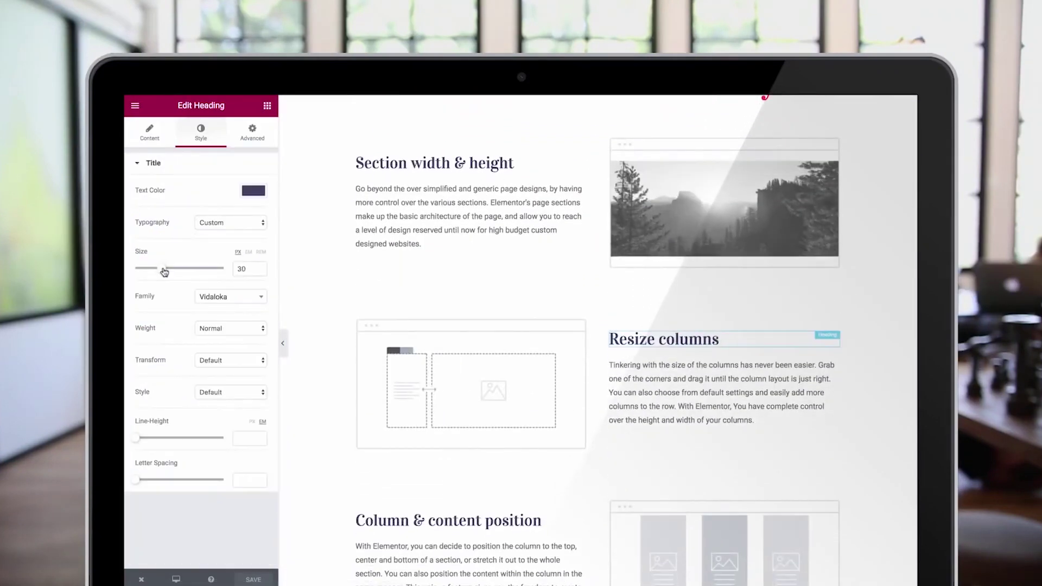
{"action": "left_click", "coordinate": [672, 182]}
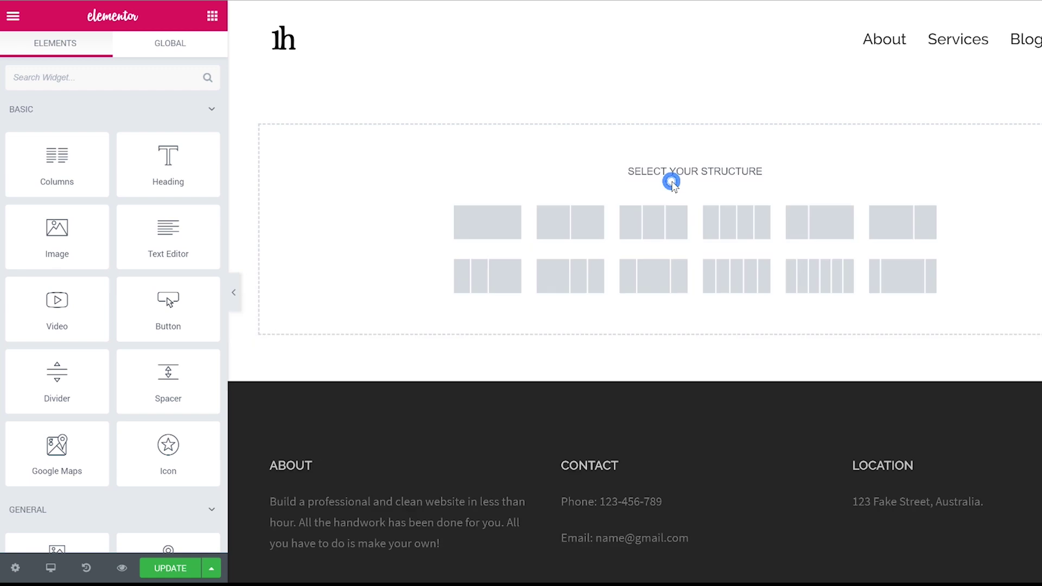
{"action": "left_click", "coordinate": [500, 225]}
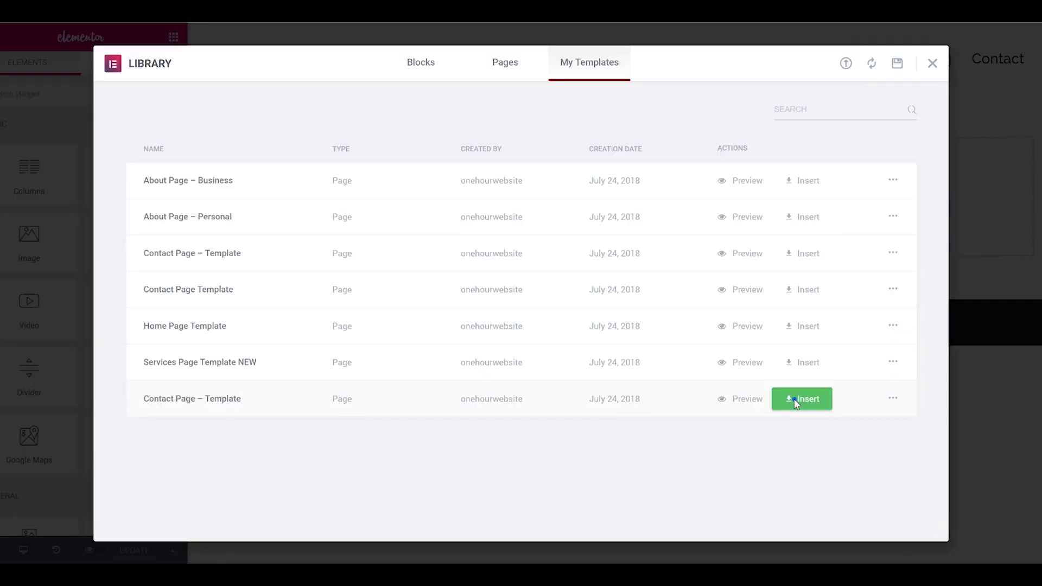
Step: Insert the chosen library template with its page settings and give the hero a video background
{"action": "left_click", "coordinate": [793, 401]}
{"action": "left_click", "coordinate": [591, 344]}
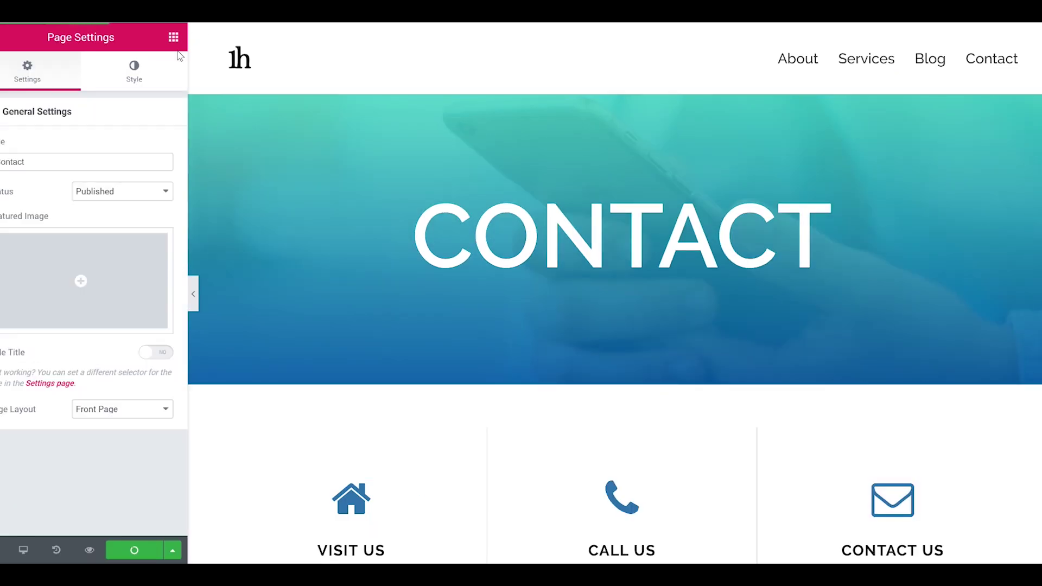
{"action": "left_click", "coordinate": [172, 36]}
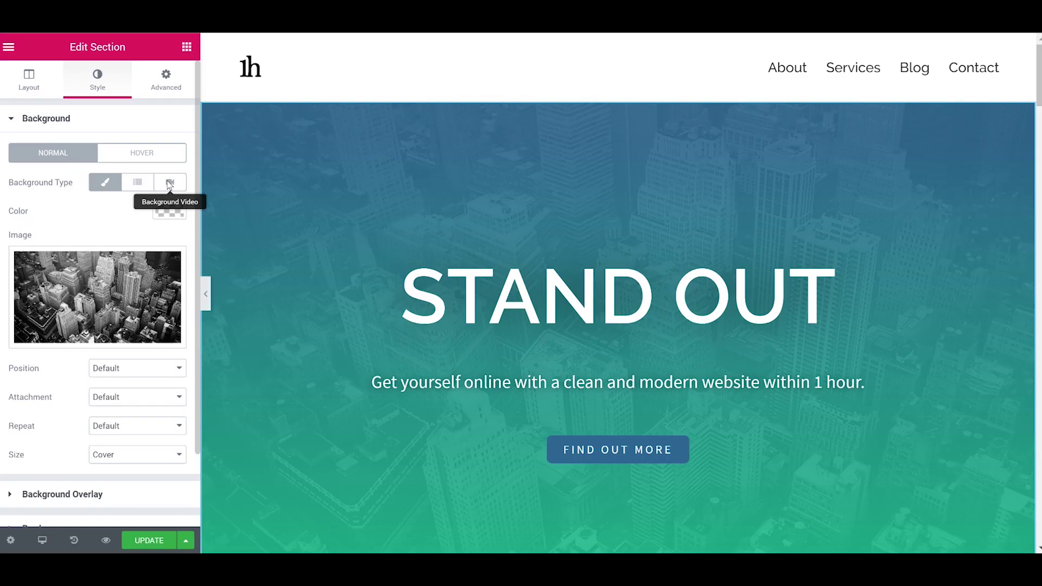
{"action": "left_click", "coordinate": [170, 182]}
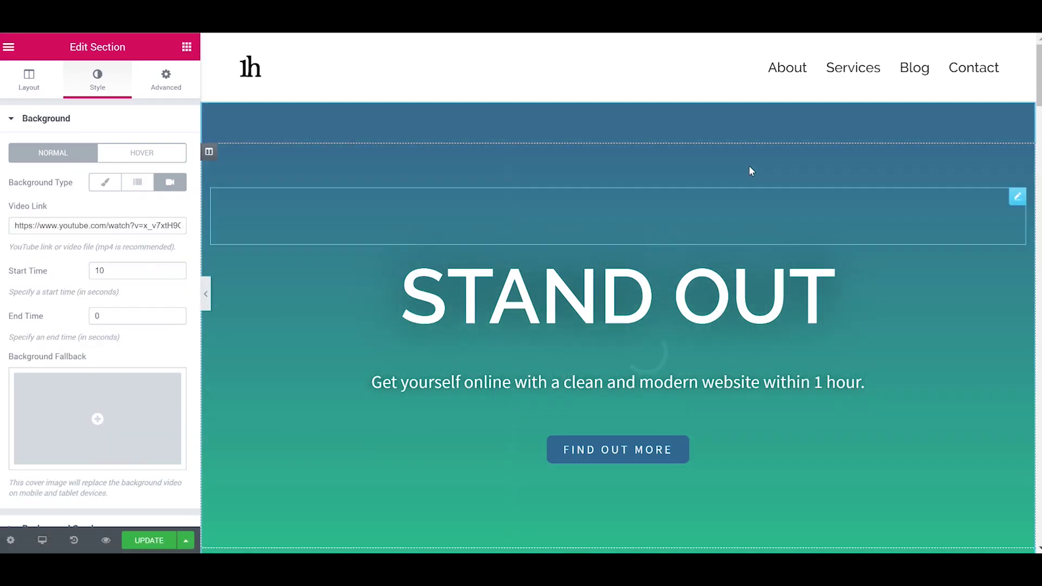
Step: Change the STAND OUT heading title to 'whate ever you like'
{"action": "left_click", "coordinate": [1018, 269]}
{"action": "triple_click", "coordinate": [70, 170]}
{"action": "type", "text": "whate ever  you like"}
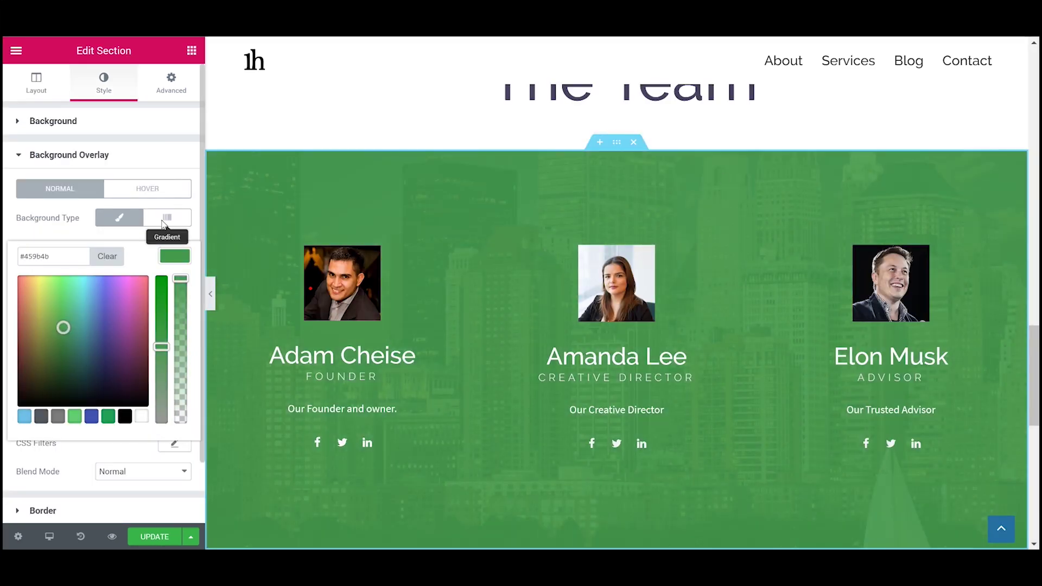
Step: Give the Contact banner a solid black overlay, then insert the Technology page template
{"action": "left_click", "coordinate": [165, 221]}
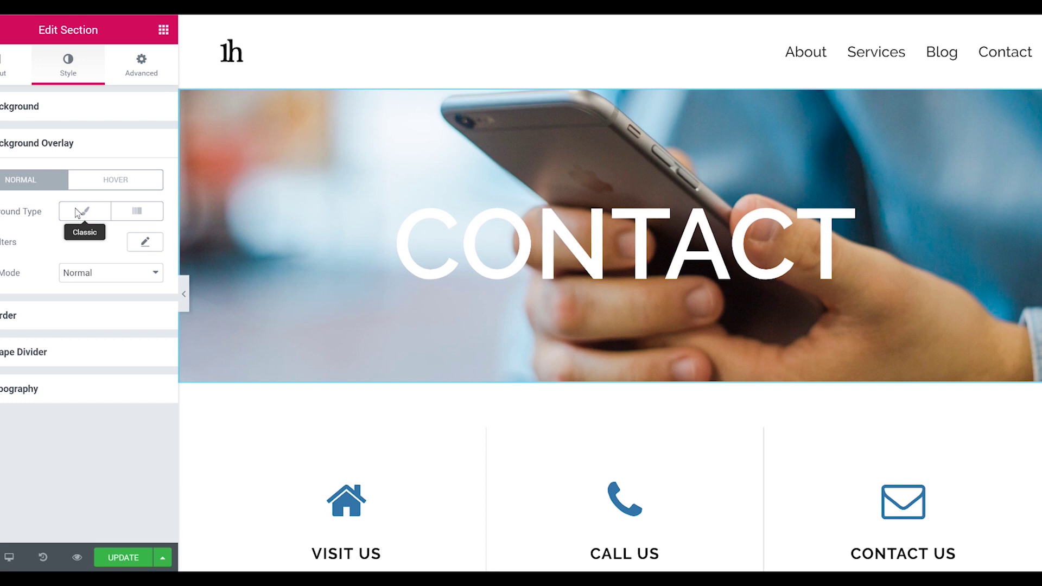
{"action": "left_click", "coordinate": [83, 212]}
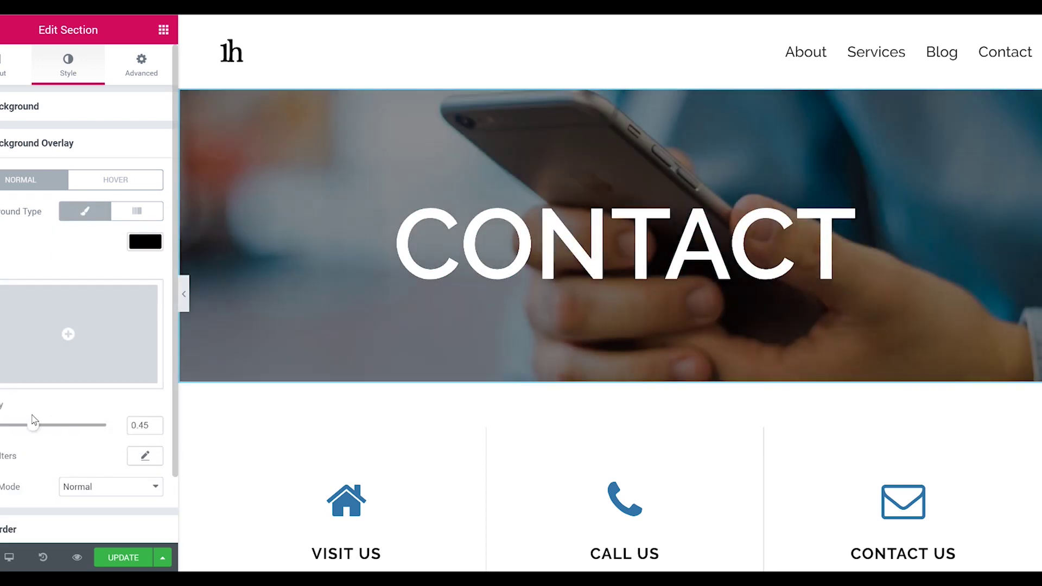
{"action": "scroll", "coordinate": [597, 245], "scroll_direction": "down", "scroll_amount": 5}
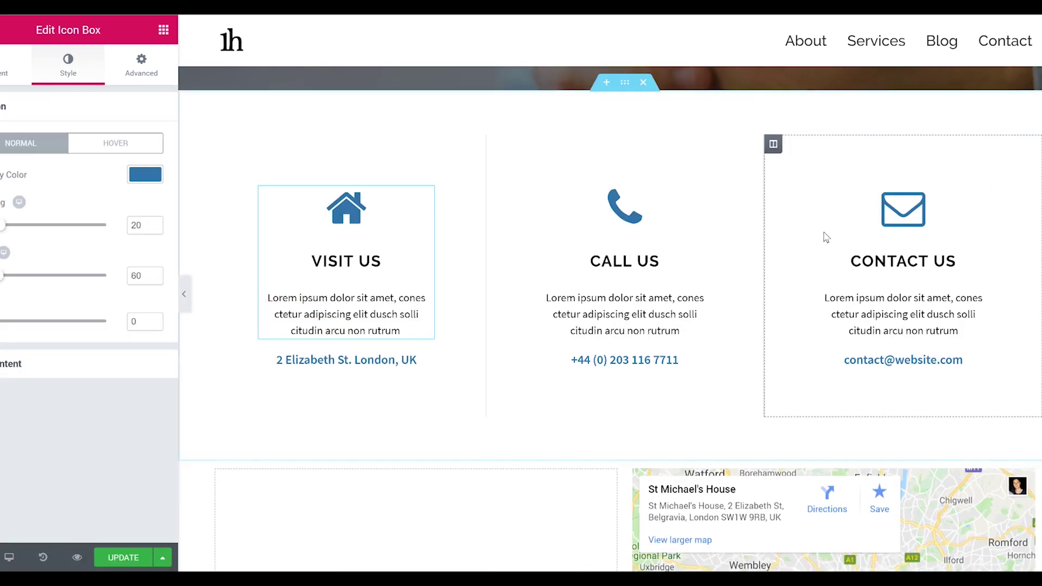
{"action": "scroll", "coordinate": [824, 235], "scroll_direction": "down", "scroll_amount": 5}
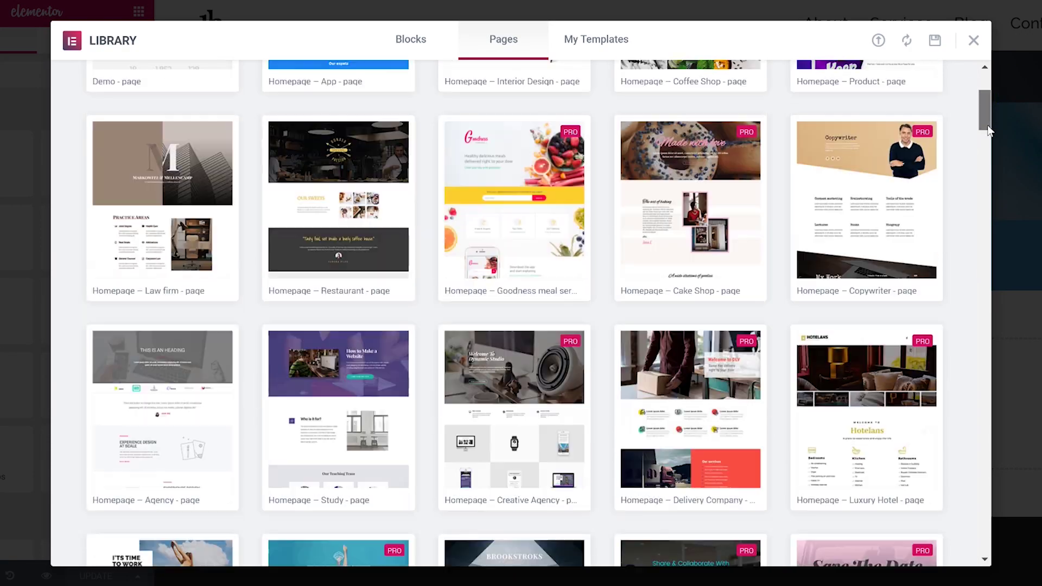
{"action": "left_click_drag", "start_coordinate": [989, 126], "coordinate": [990, 82]}
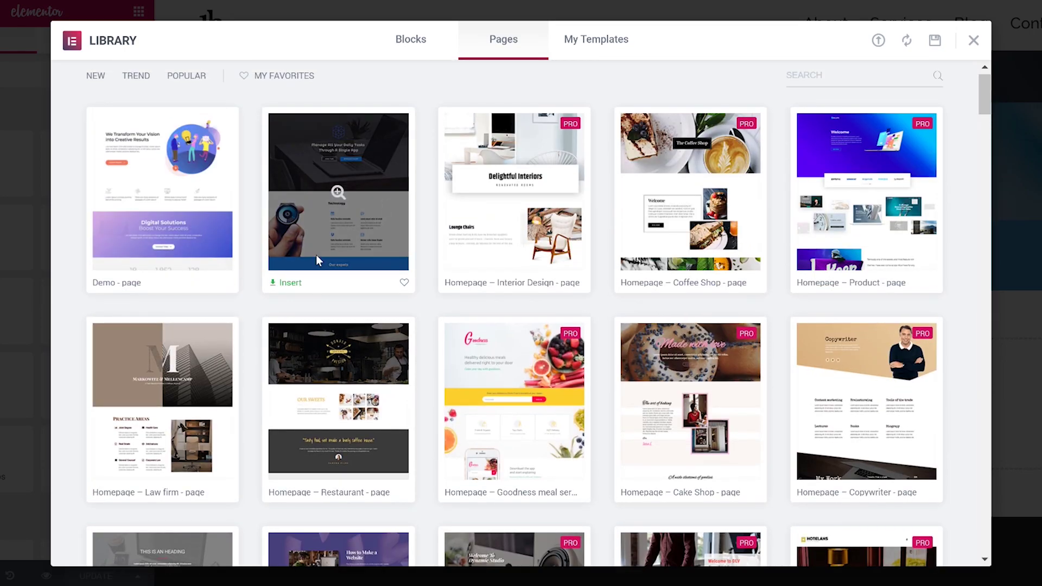
{"action": "left_click", "coordinate": [291, 283]}
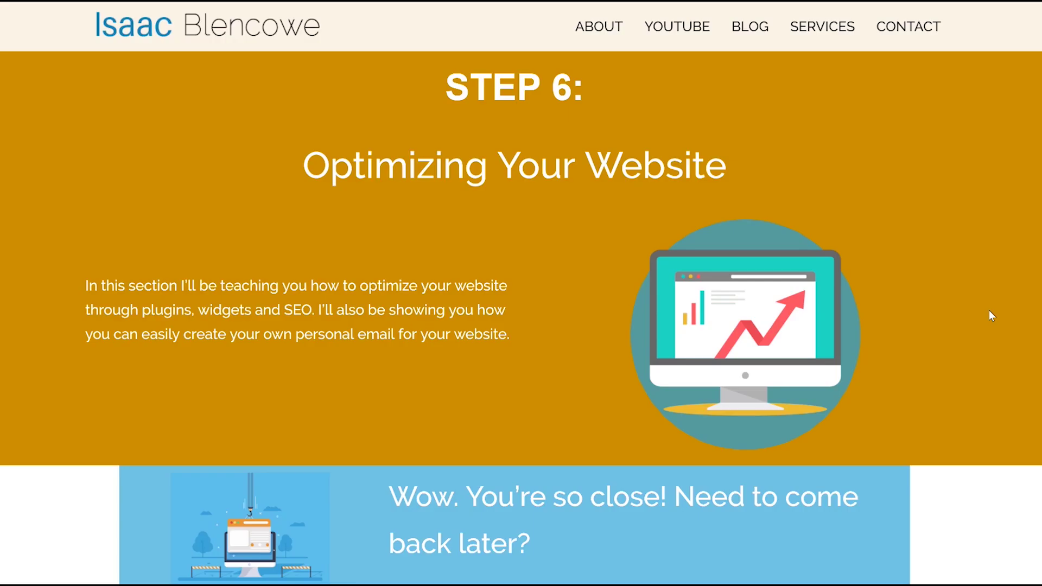
Step: Scroll the Step 6 guide past Recommended Plugins and SEO to the 10 Keys infographic
{"action": "scroll", "coordinate": [992, 309], "scroll_direction": "down", "scroll_amount": 8}
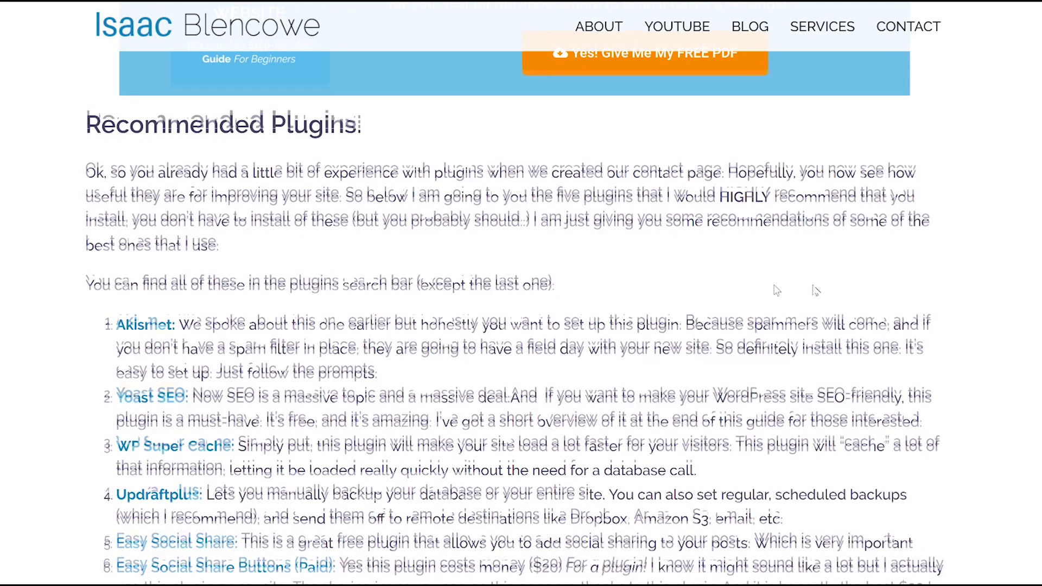
{"action": "scroll", "coordinate": [565, 253], "scroll_direction": "down", "scroll_amount": 3}
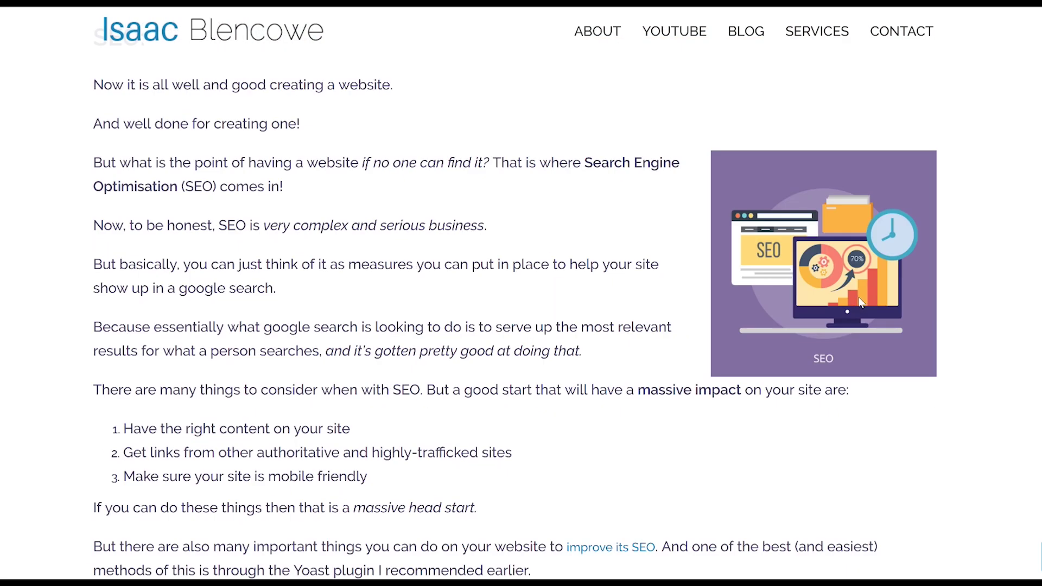
{"action": "scroll", "coordinate": [862, 303], "scroll_direction": "down", "scroll_amount": 5}
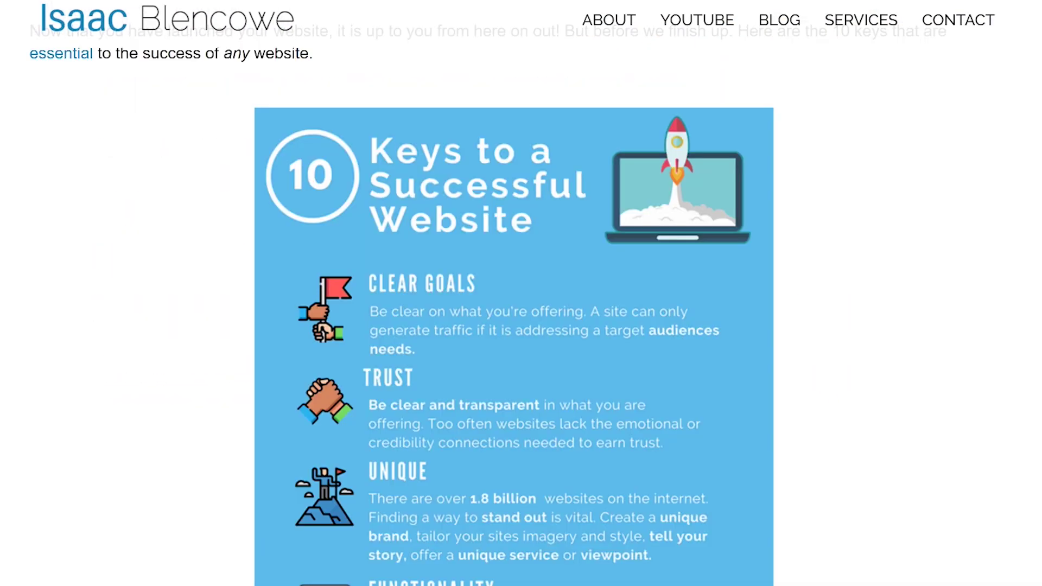
{"action": "scroll", "coordinate": [514, 304], "scroll_direction": "down", "scroll_amount": 3}
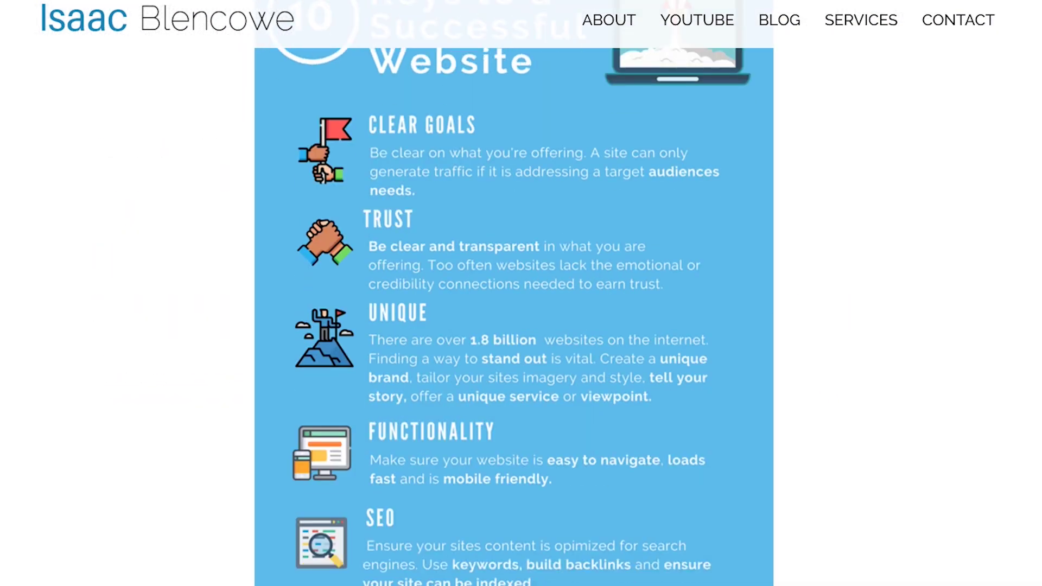
{"action": "scroll", "coordinate": [513, 304], "scroll_direction": "down", "scroll_amount": 7}
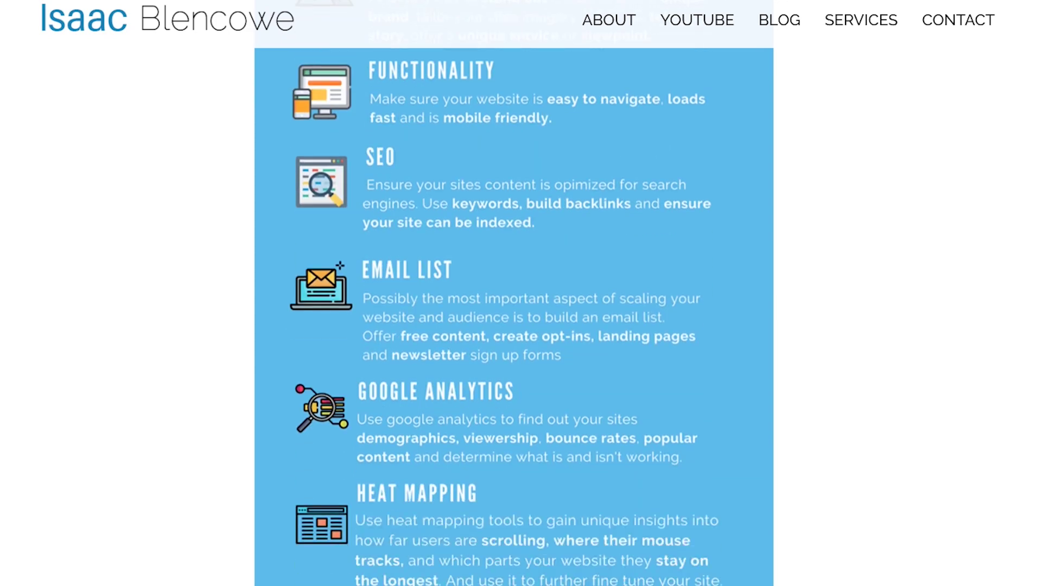
{"action": "scroll", "coordinate": [514, 304], "scroll_direction": "down", "scroll_amount": 3}
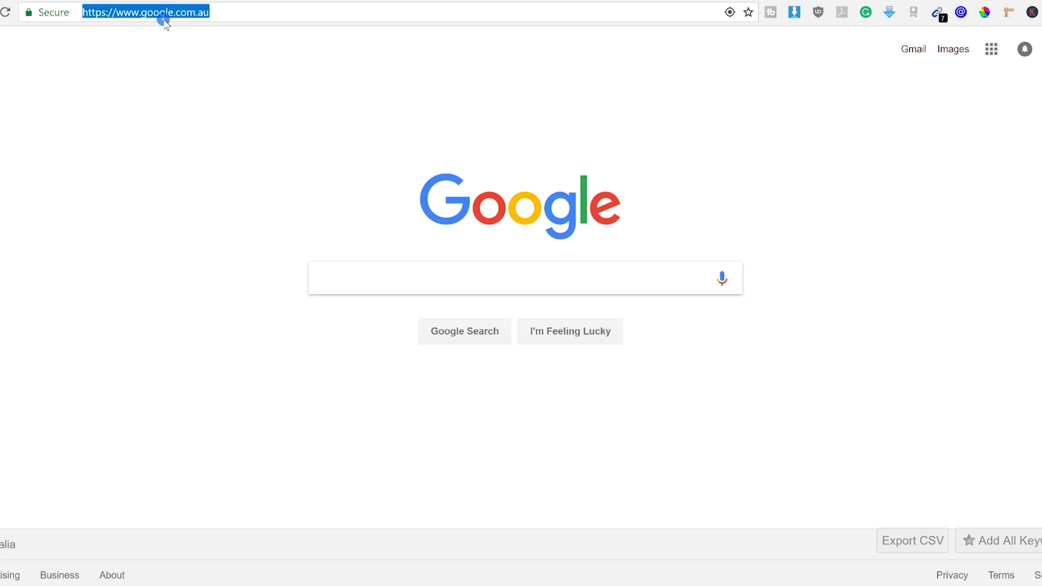
Step: Go to hostgator.com from the Chrome address bar
{"action": "type", "text": "hostgator.com"}
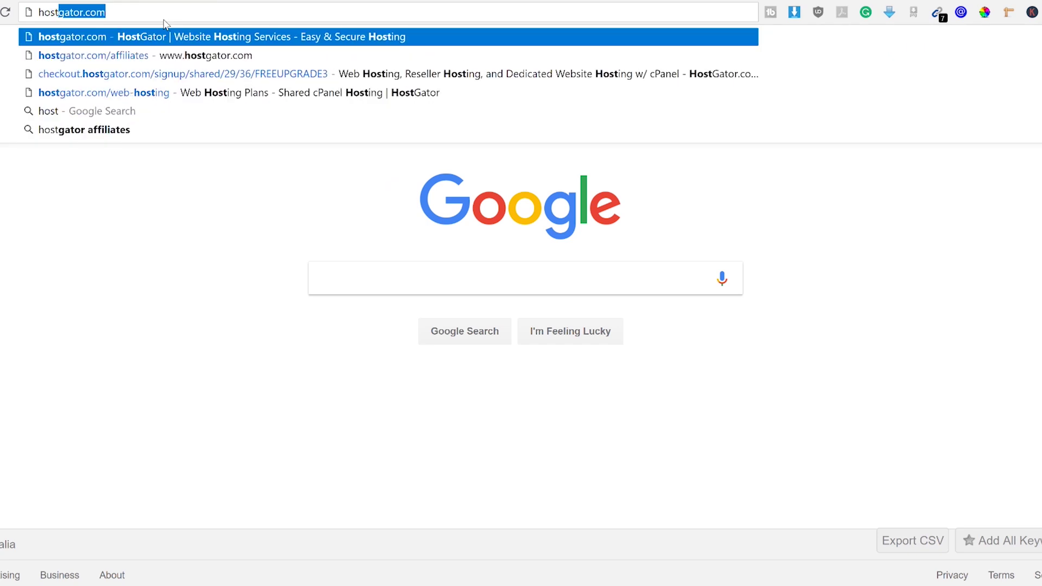
{"action": "key", "text": "Return"}
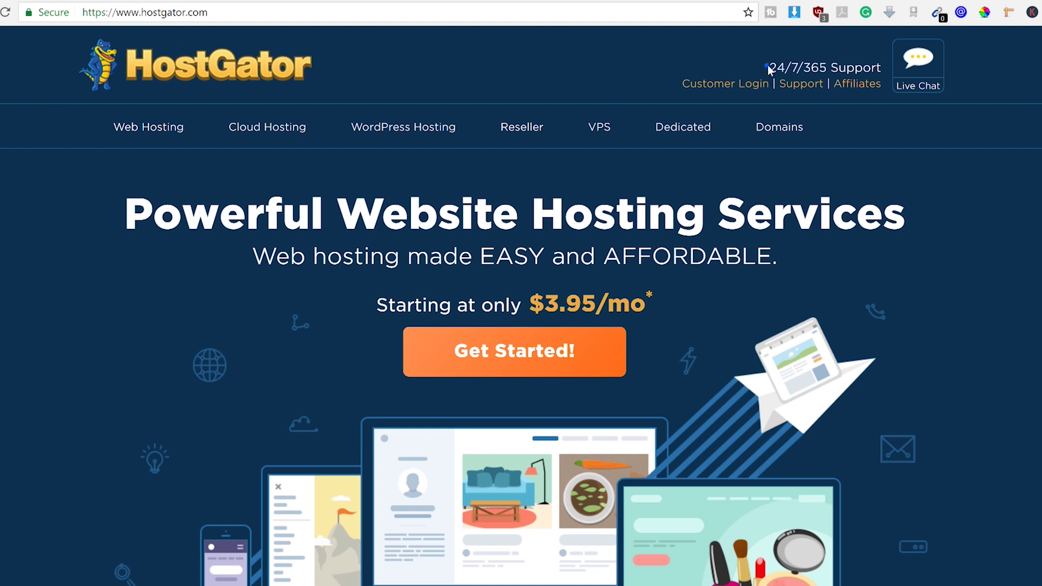
Step: Open HostGator's shared hosting plans and order the Hatchling plan at $2.75/mo
{"action": "left_click_drag", "start_coordinate": [767, 66], "coordinate": [877, 72]}
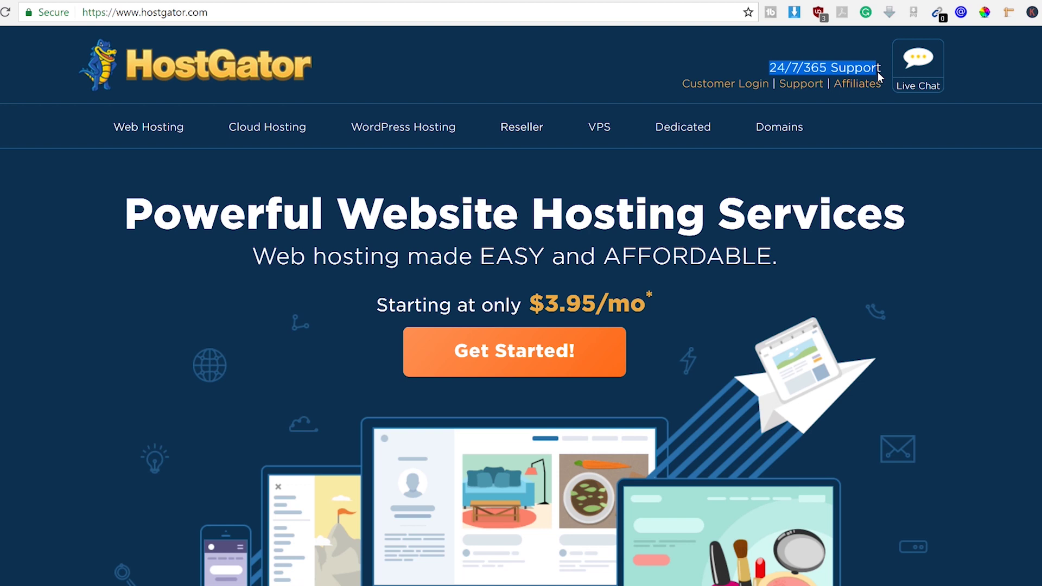
{"action": "left_click", "coordinate": [1006, 256]}
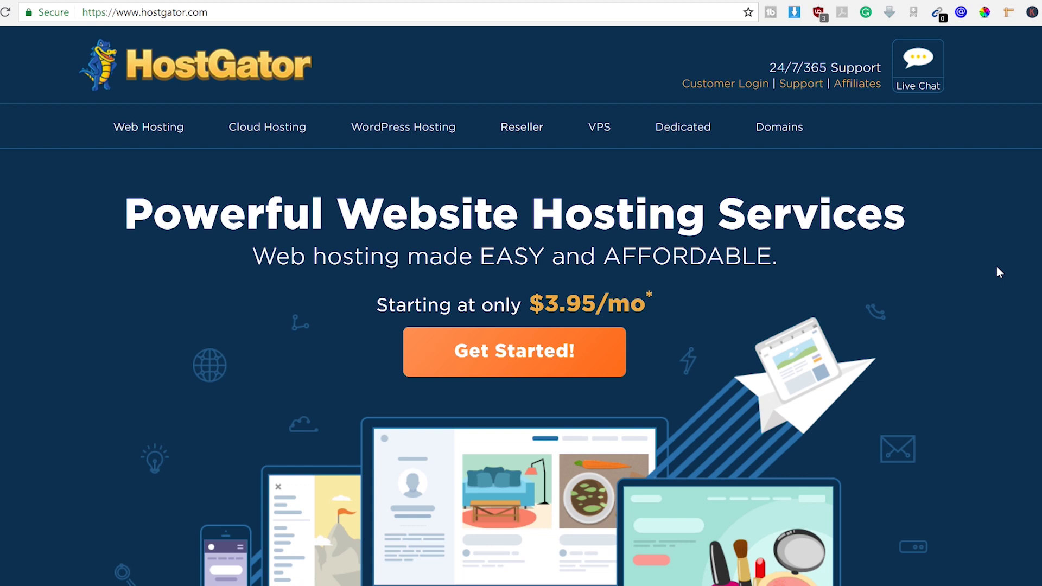
{"action": "left_click", "coordinate": [524, 356]}
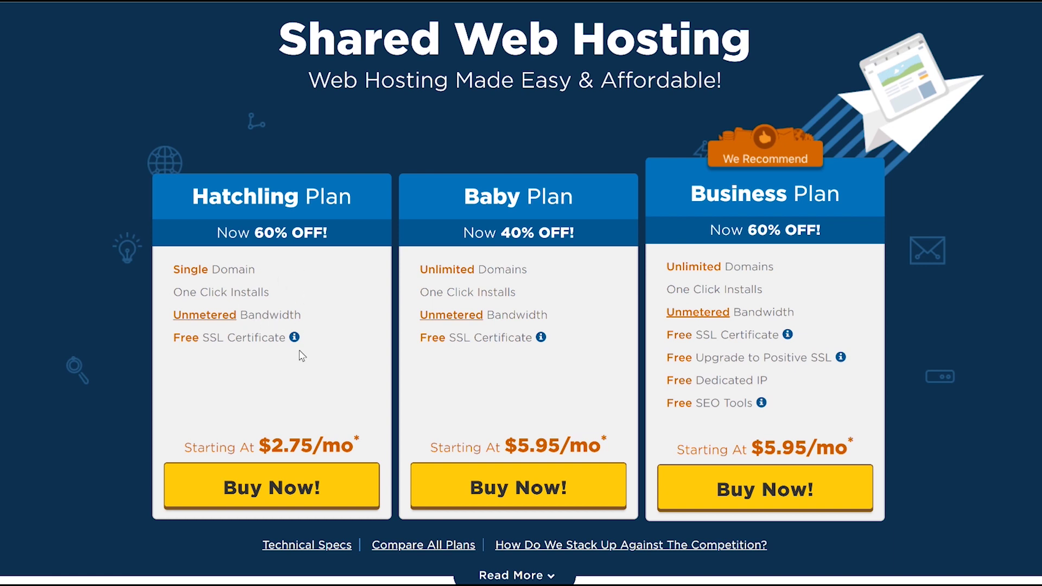
{"action": "left_click", "coordinate": [290, 491]}
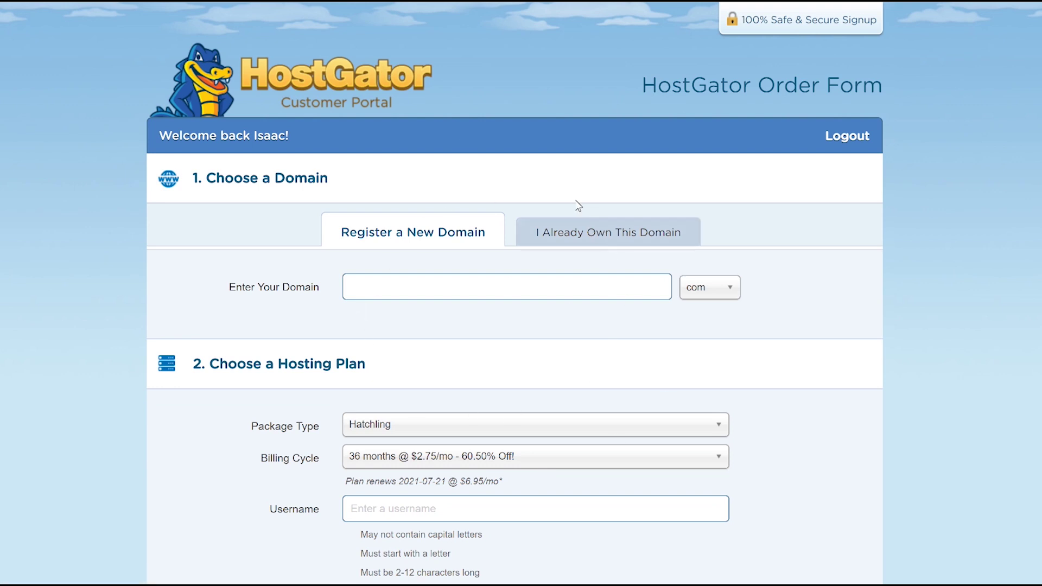
Step: Enter onehourwebsitetutorial.com as the new domain and untick Domain Privacy Protection
{"action": "left_click", "coordinate": [399, 292]}
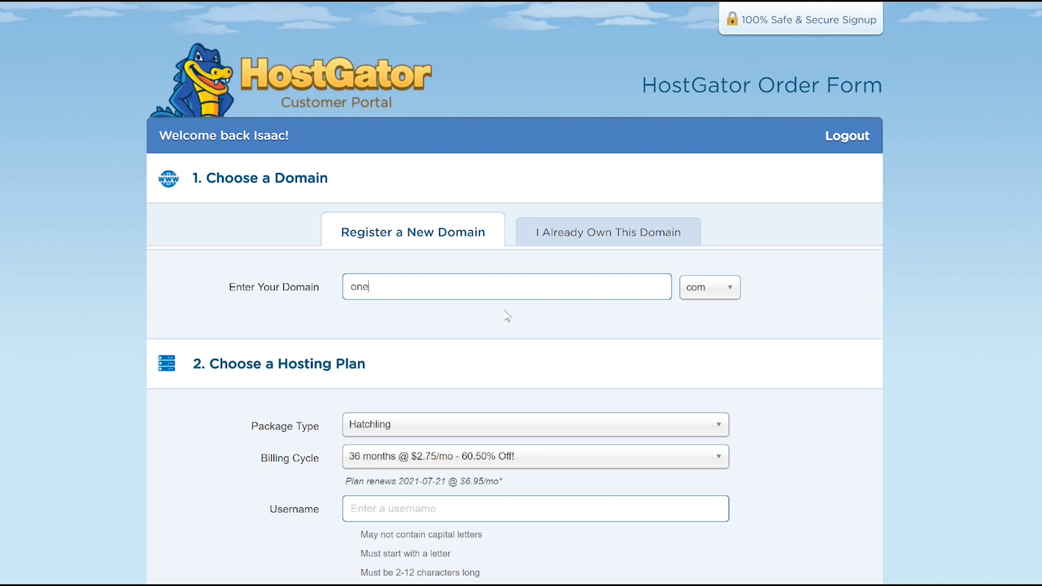
{"action": "type", "text": "hourwebsitetutorial"}
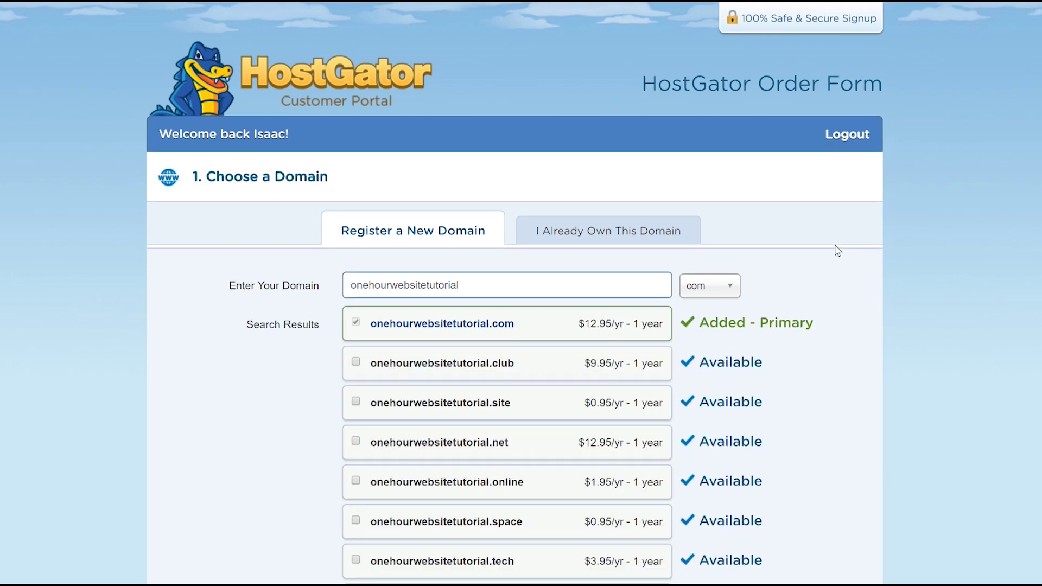
{"action": "scroll", "coordinate": [837, 251], "scroll_direction": "down", "scroll_amount": 3}
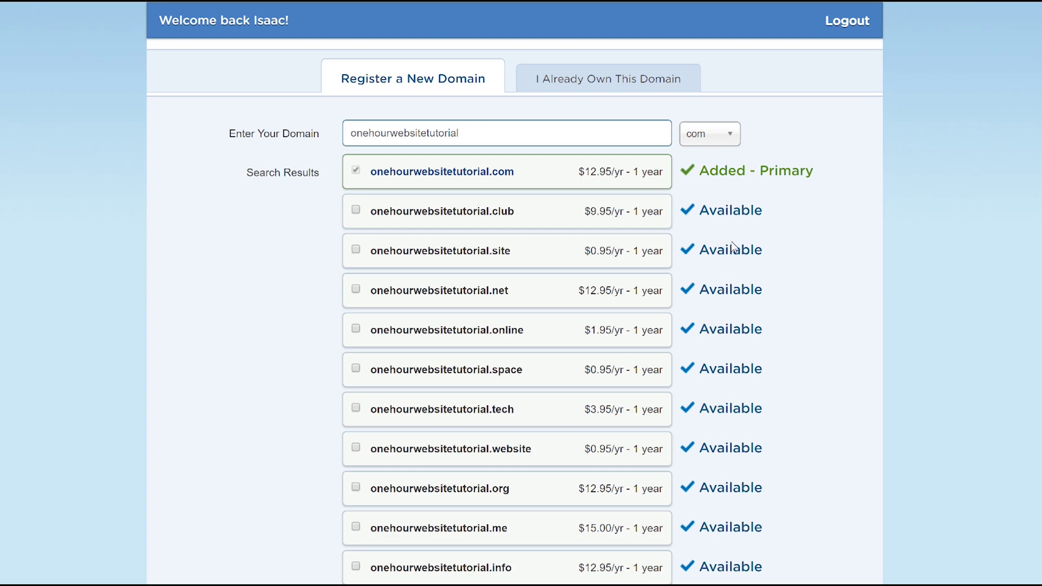
{"action": "scroll", "coordinate": [646, 243], "scroll_direction": "down", "scroll_amount": 2}
{"action": "scroll", "coordinate": [577, 254], "scroll_direction": "down", "scroll_amount": 3}
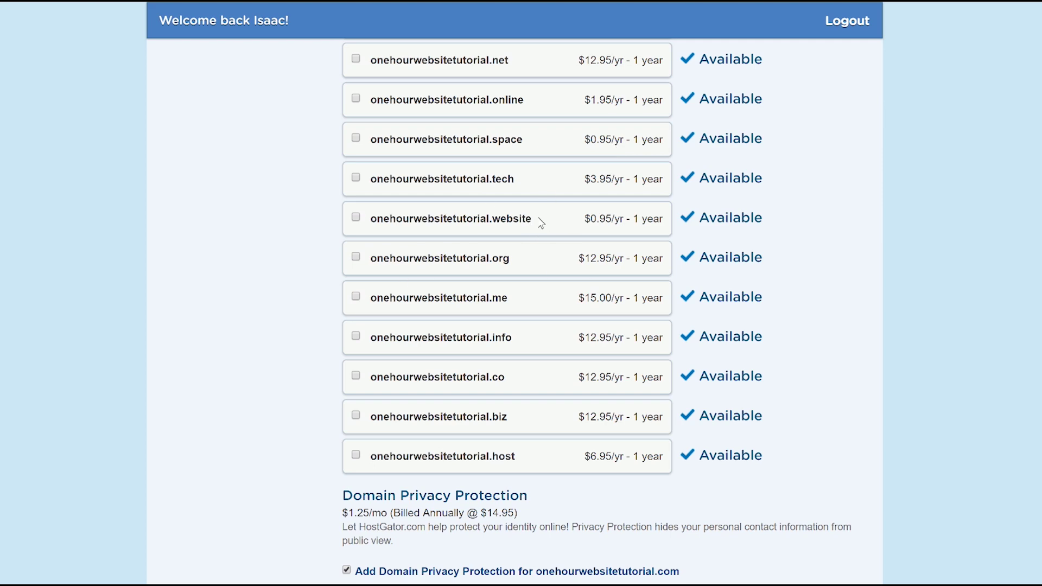
{"action": "scroll", "coordinate": [565, 261], "scroll_direction": "up", "scroll_amount": 3}
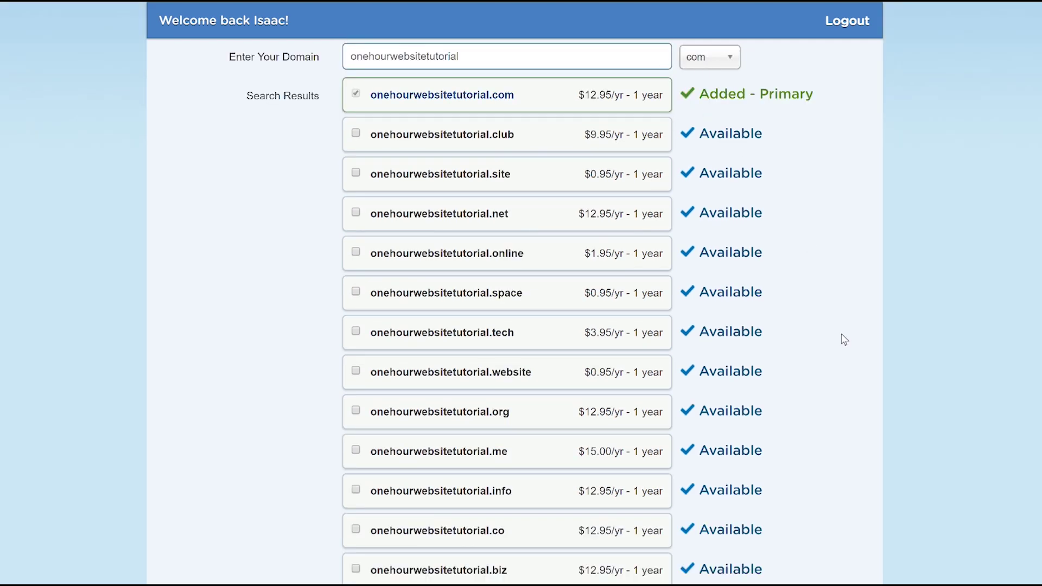
{"action": "scroll", "coordinate": [751, 216], "scroll_direction": "down", "scroll_amount": 1}
{"action": "scroll", "coordinate": [751, 216], "scroll_direction": "down", "scroll_amount": 6}
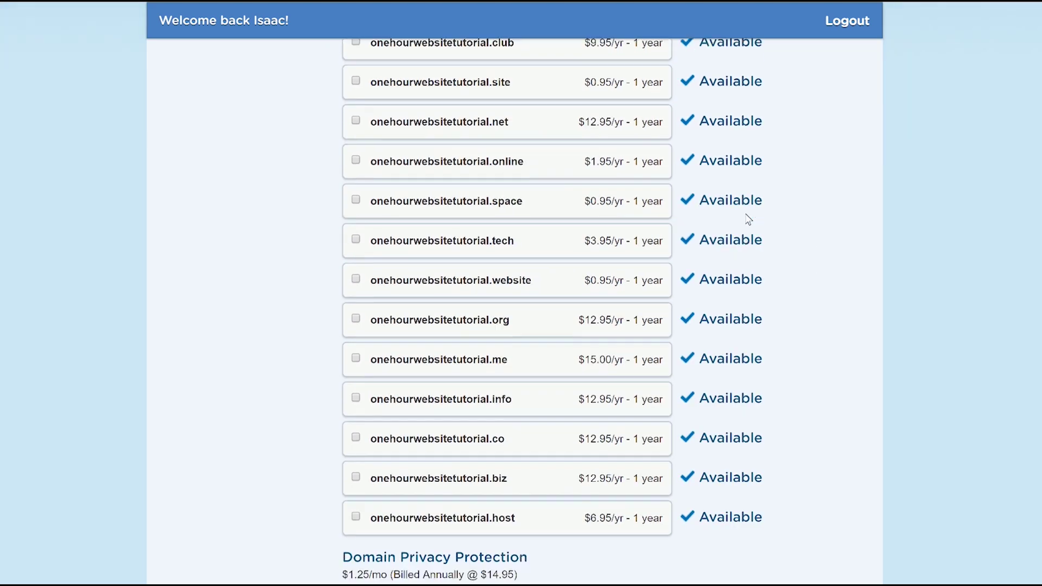
{"action": "scroll", "coordinate": [445, 207], "scroll_direction": "down", "scroll_amount": 3}
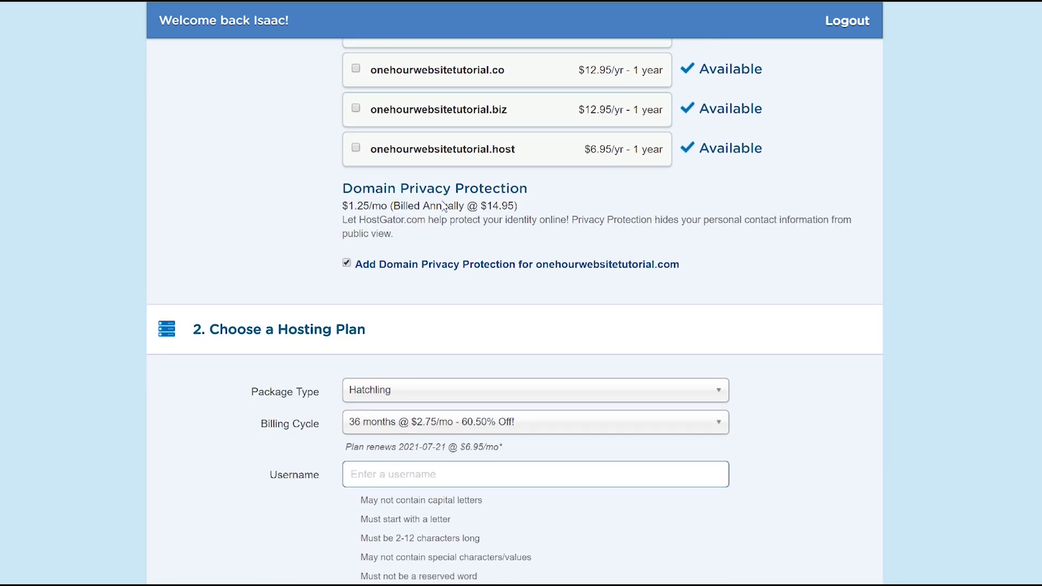
{"action": "scroll", "coordinate": [373, 204], "scroll_direction": "down", "scroll_amount": 2}
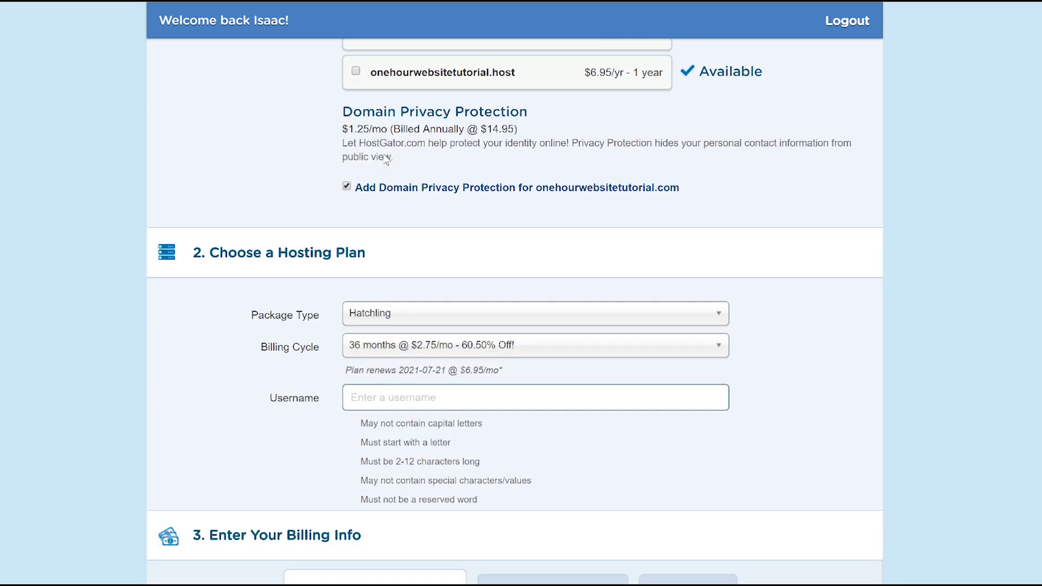
{"action": "left_click", "coordinate": [347, 188]}
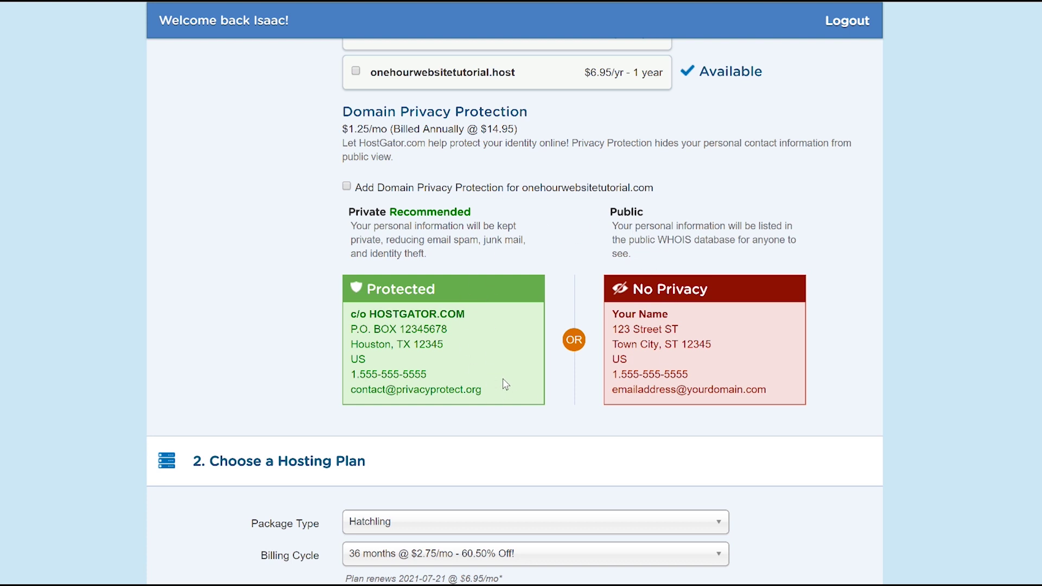
Step: Re-enable Domain Privacy Protection, noting its $14.95 yearly price
{"action": "left_click", "coordinate": [346, 187]}
{"action": "left_click_drag", "start_coordinate": [468, 130], "coordinate": [514, 130]}
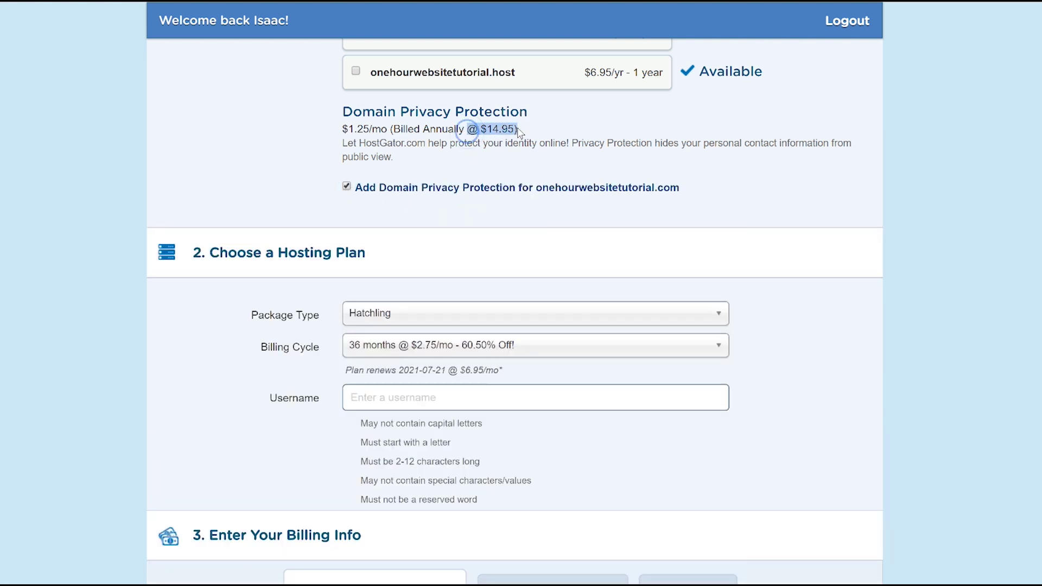
{"action": "left_click", "coordinate": [417, 193]}
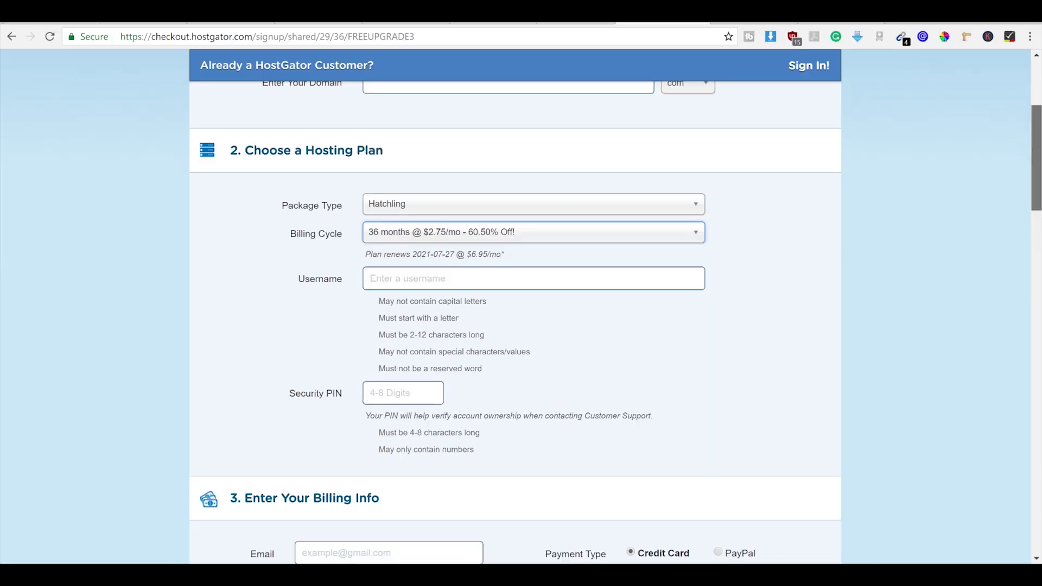
Step: Switch the Hatchling billing cycle to 12 months at $5.95/mo
{"action": "scroll", "coordinate": [615, 323], "scroll_direction": "down", "scroll_amount": 1}
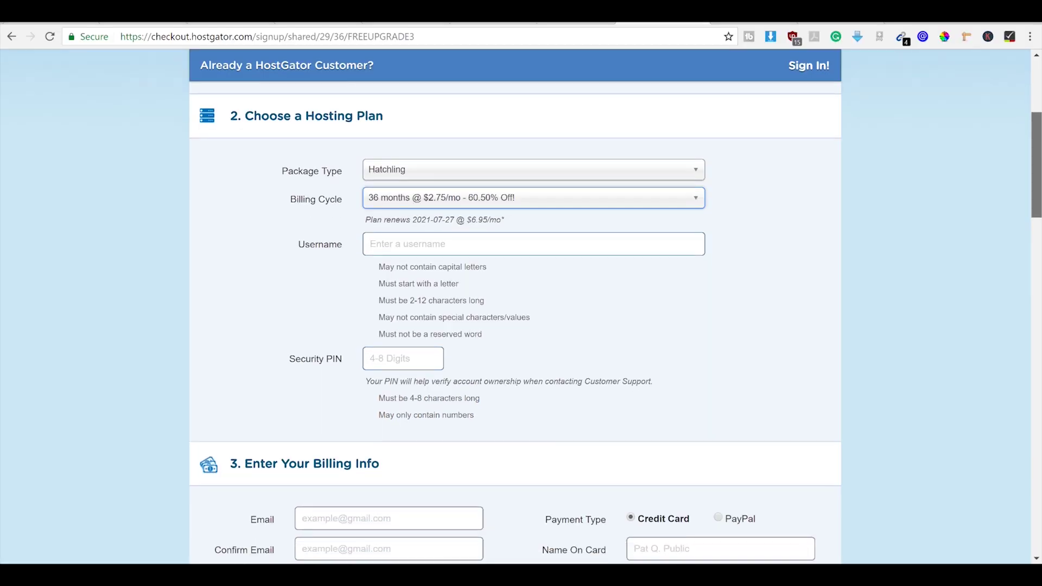
{"action": "scroll", "coordinate": [1034, 163], "scroll_direction": "down", "scroll_amount": 1}
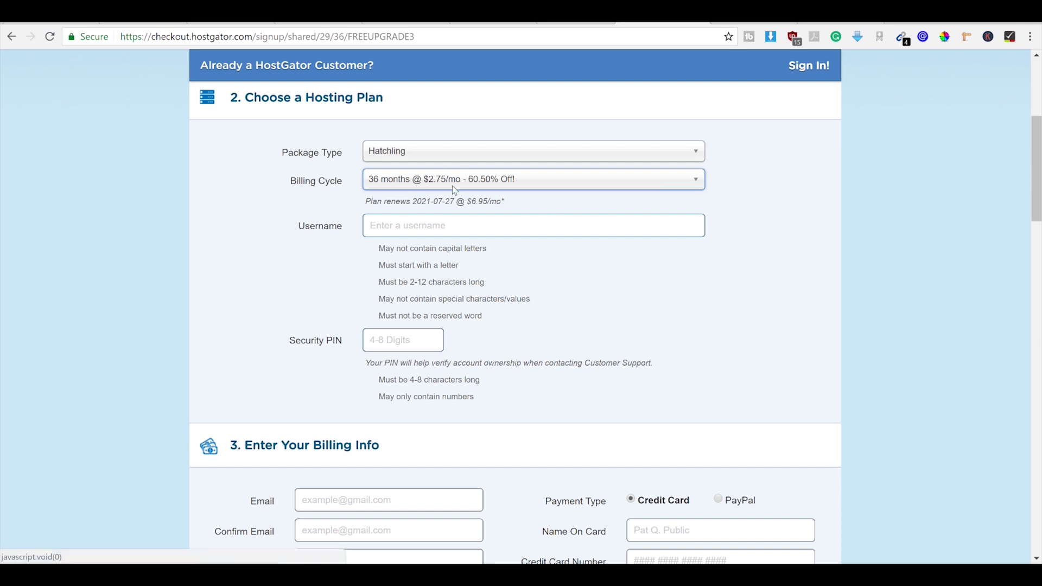
{"action": "left_click", "coordinate": [585, 181]}
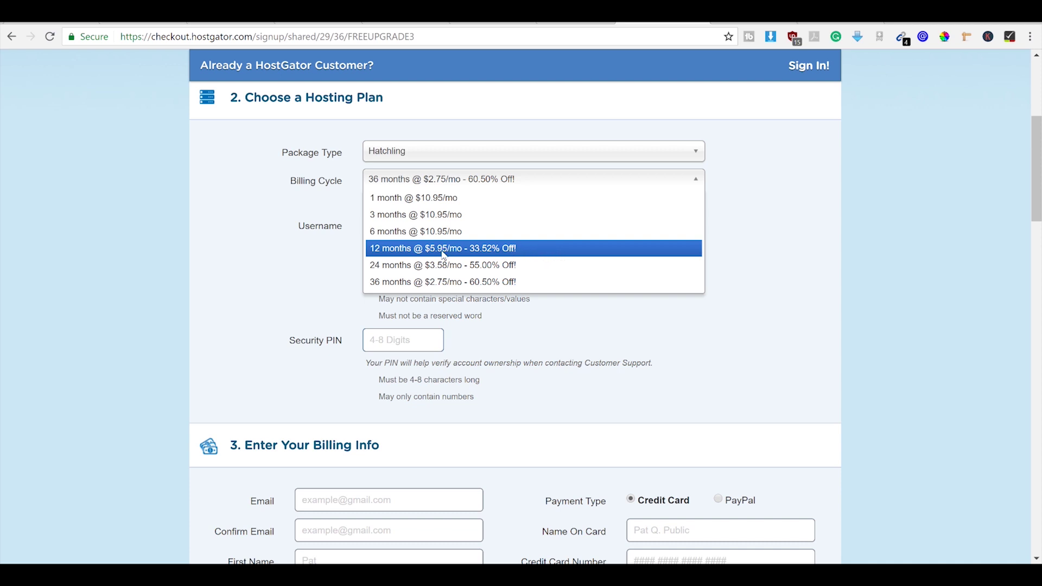
{"action": "left_click", "coordinate": [443, 251]}
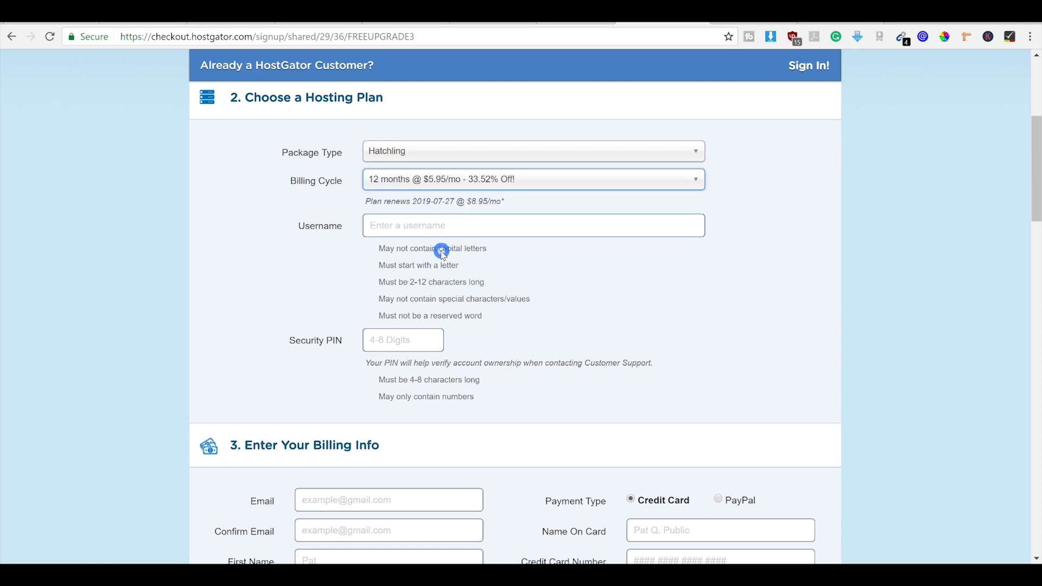
Step: Enter the account username and a 4-digit security PIN, then scroll to billing info
{"action": "left_click", "coordinate": [407, 225]}
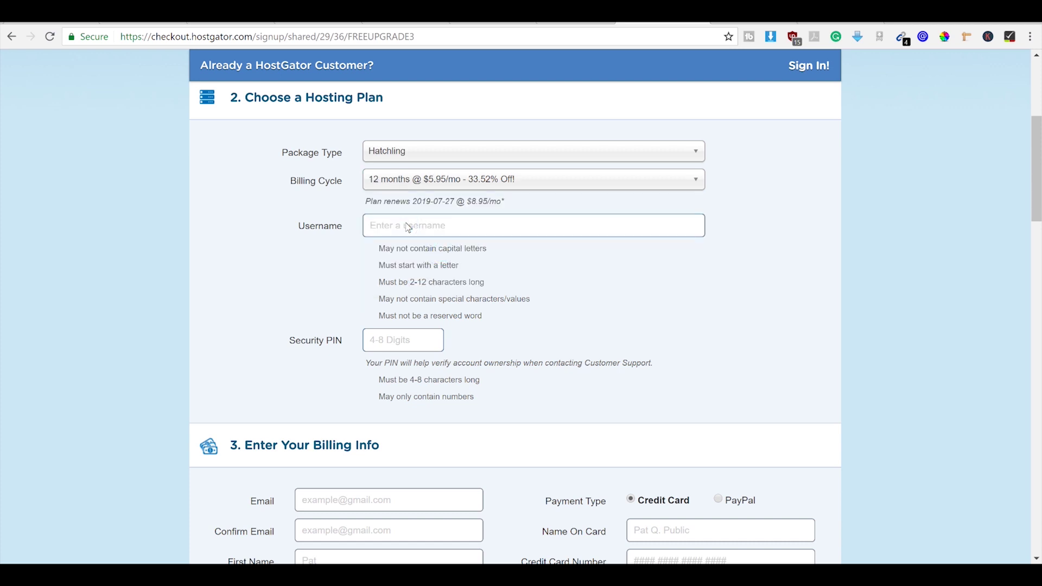
{"action": "type", "text": "isaac"}
{"action": "left_click", "coordinate": [427, 341]}
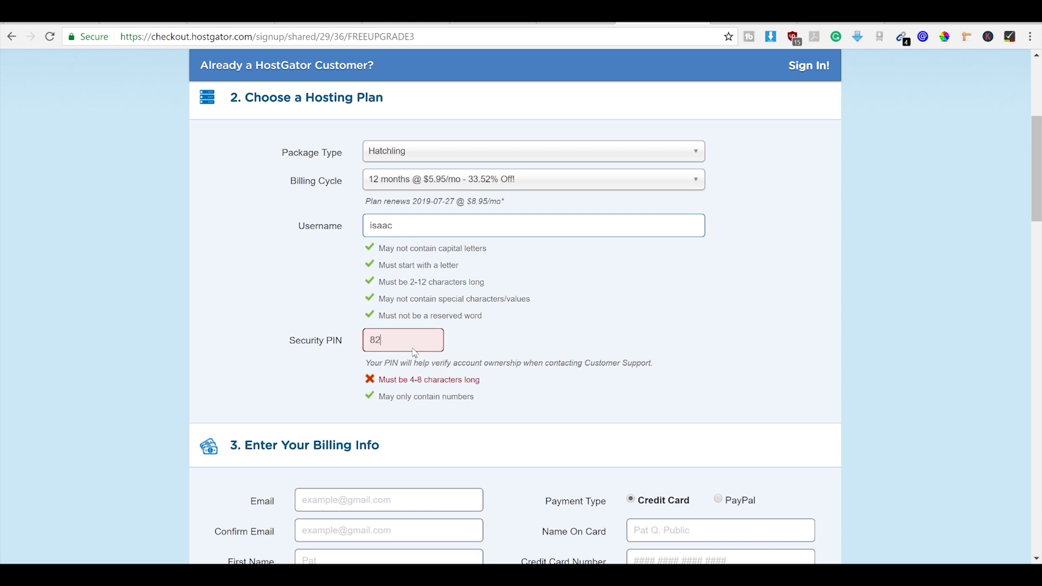
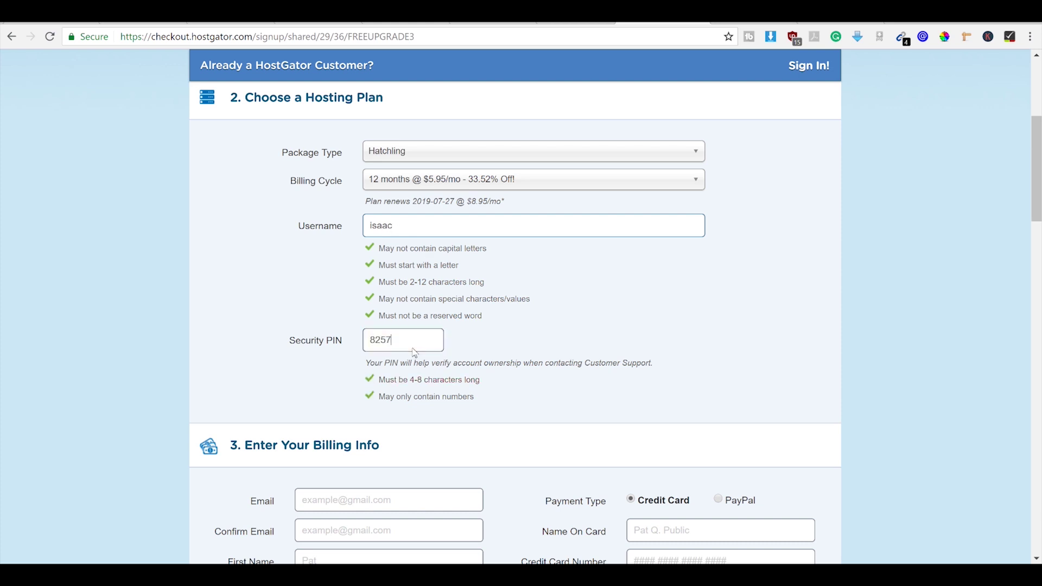
{"action": "scroll", "coordinate": [482, 290], "scroll_direction": "down", "scroll_amount": 3}
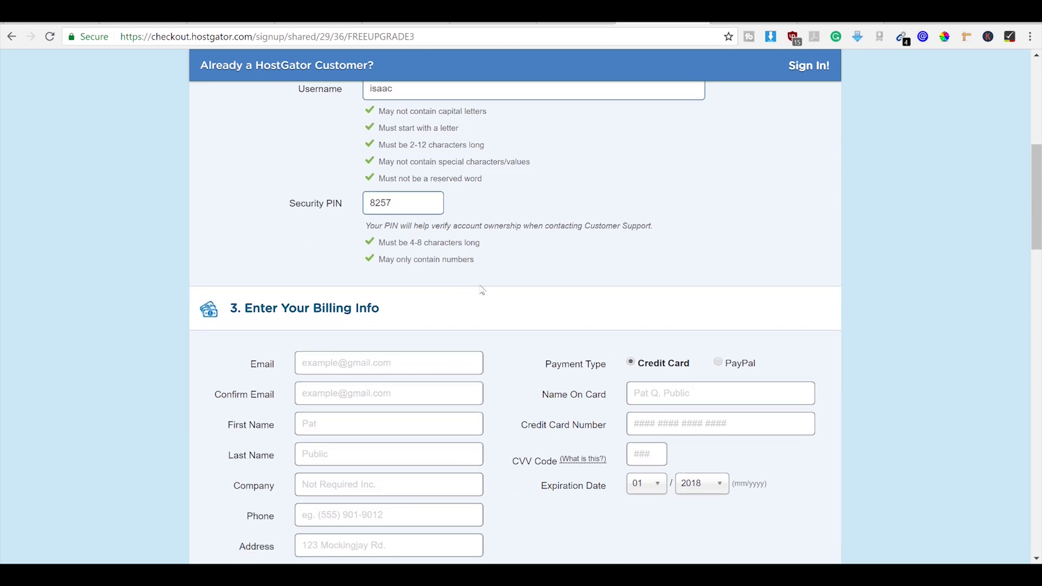
{"action": "scroll", "coordinate": [482, 291], "scroll_direction": "down", "scroll_amount": 3}
{"action": "scroll", "coordinate": [567, 245], "scroll_direction": "down", "scroll_amount": 1}
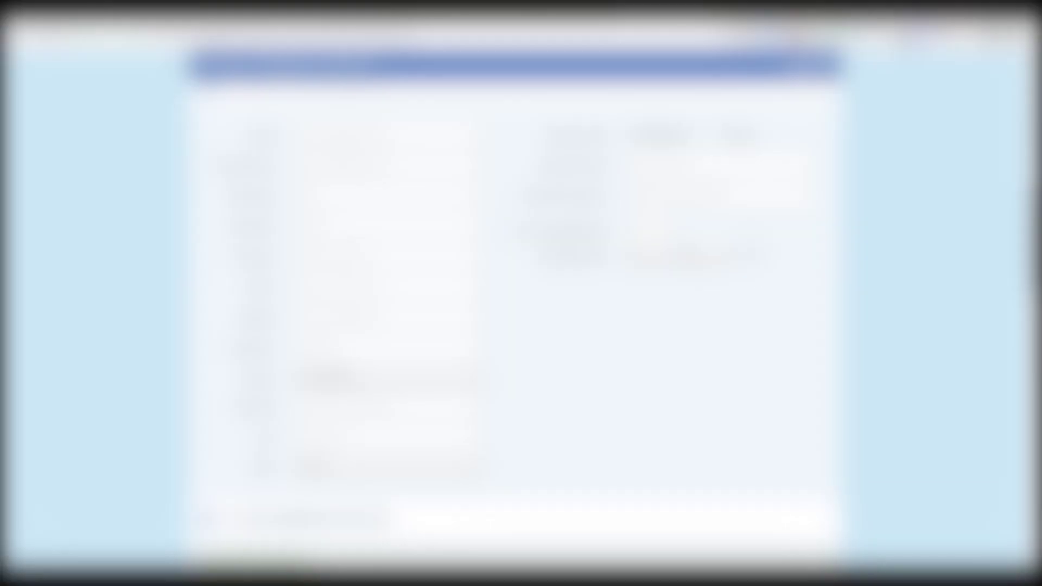
Step: Untick the HackAlert monitoring and CodeGuard backup add-ons, bringing the total to $89.06
{"action": "scroll", "coordinate": [511, 326], "scroll_direction": "down", "scroll_amount": 6}
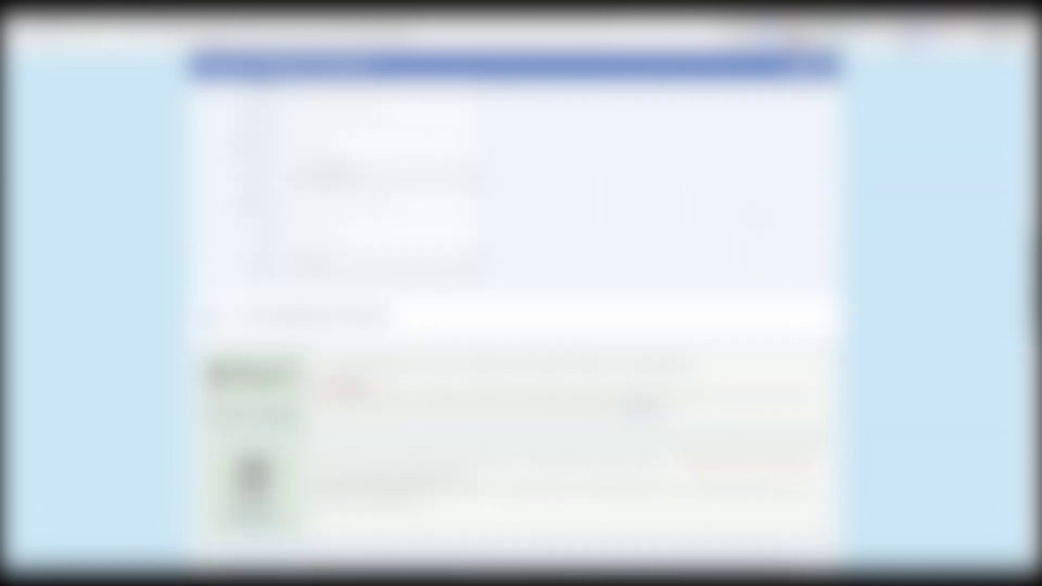
{"action": "scroll", "coordinate": [726, 229], "scroll_direction": "down", "scroll_amount": 3}
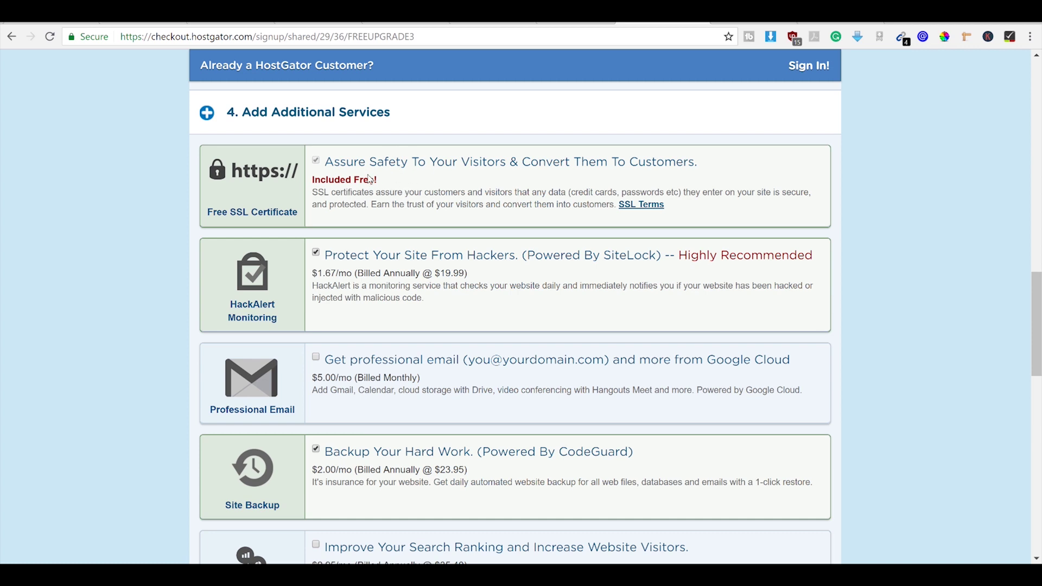
{"action": "left_click", "coordinate": [315, 254]}
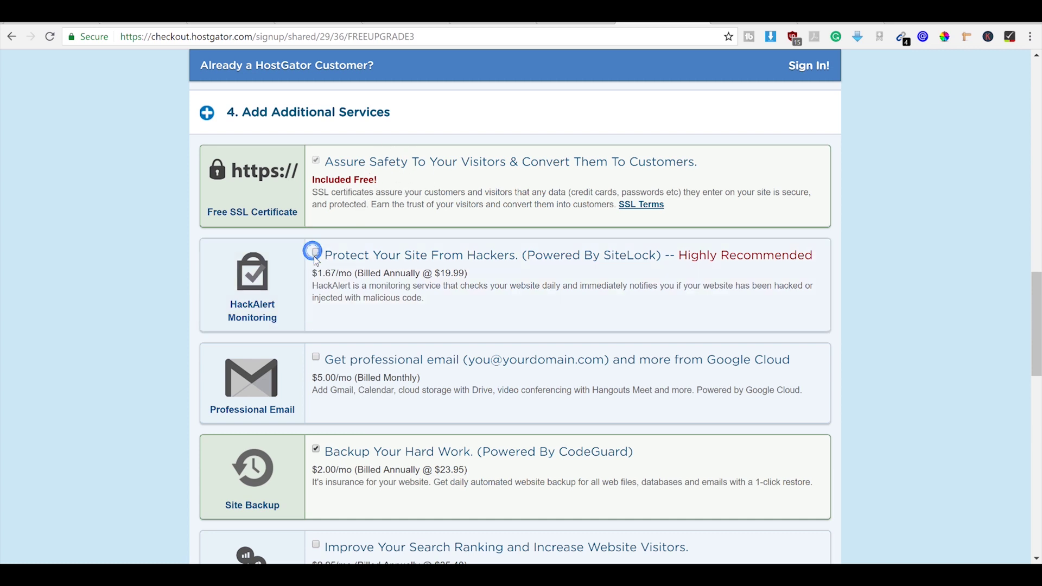
{"action": "left_click", "coordinate": [315, 450]}
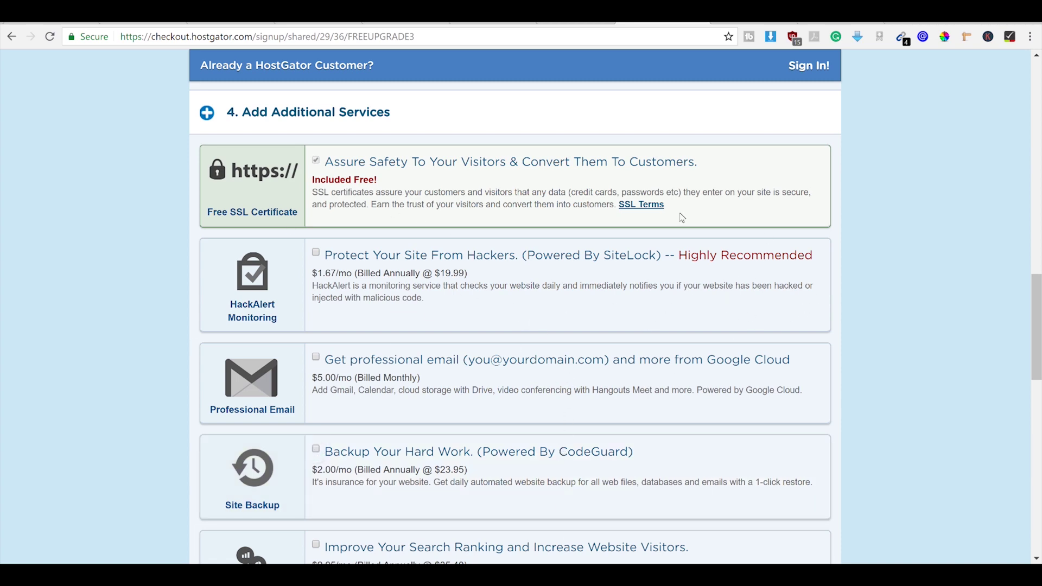
{"action": "scroll", "coordinate": [679, 212], "scroll_direction": "down", "scroll_amount": 6}
{"action": "scroll", "coordinate": [615, 322], "scroll_direction": "down", "scroll_amount": 1}
{"action": "scroll", "coordinate": [1040, 411], "scroll_direction": "down", "scroll_amount": 2}
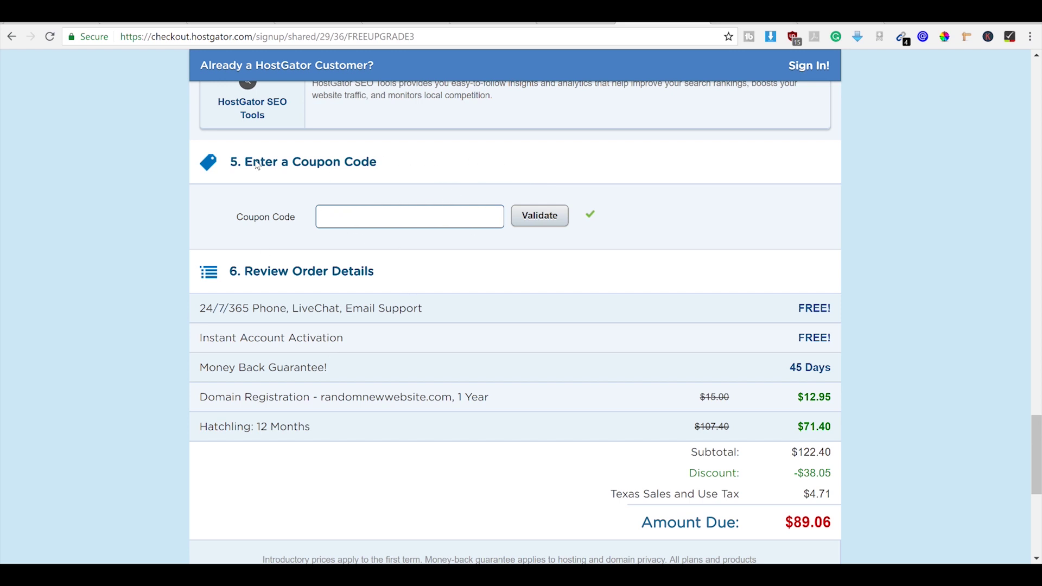
Step: Apply the ISAACDISCOUNT coupon, cutting the domain to $4.99 and the amount due to $73.68
{"action": "type", "text": "I"}
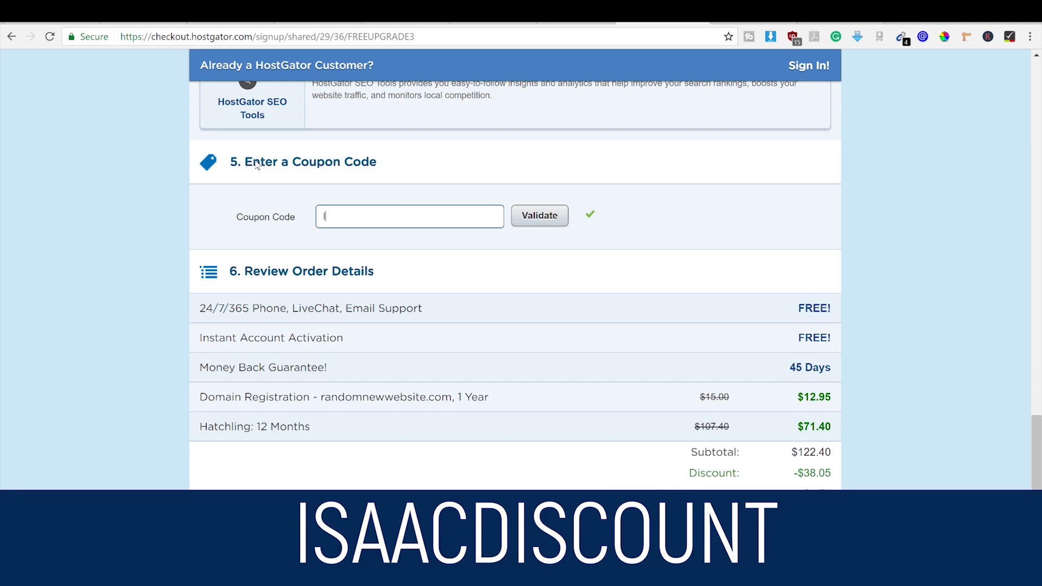
{"action": "type", "text": "SAACDISCOUNT"}
{"action": "left_click", "coordinate": [538, 220]}
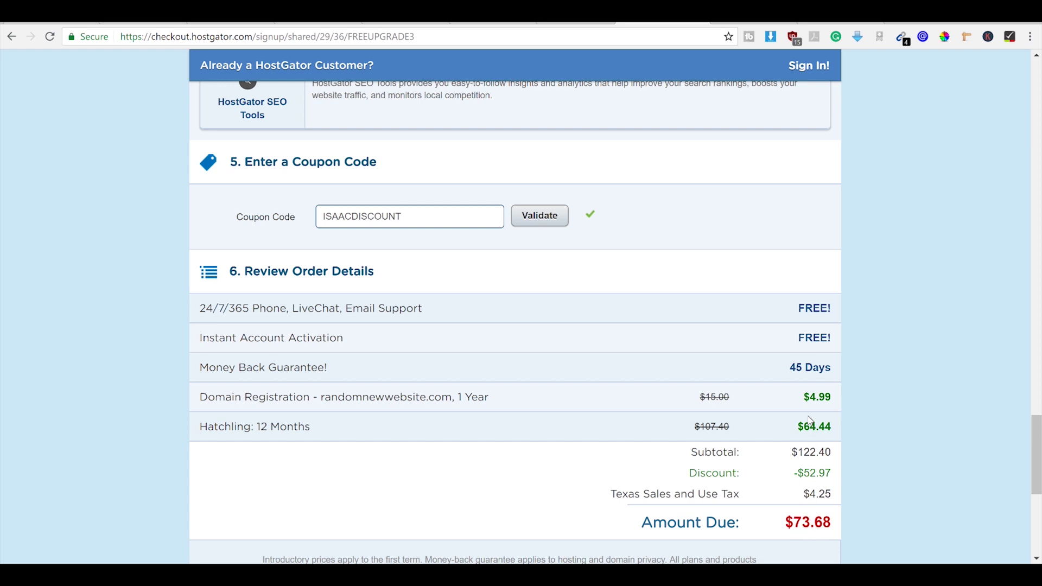
{"action": "left_click_drag", "start_coordinate": [801, 403], "coordinate": [833, 405]}
{"action": "left_click", "coordinate": [906, 411]}
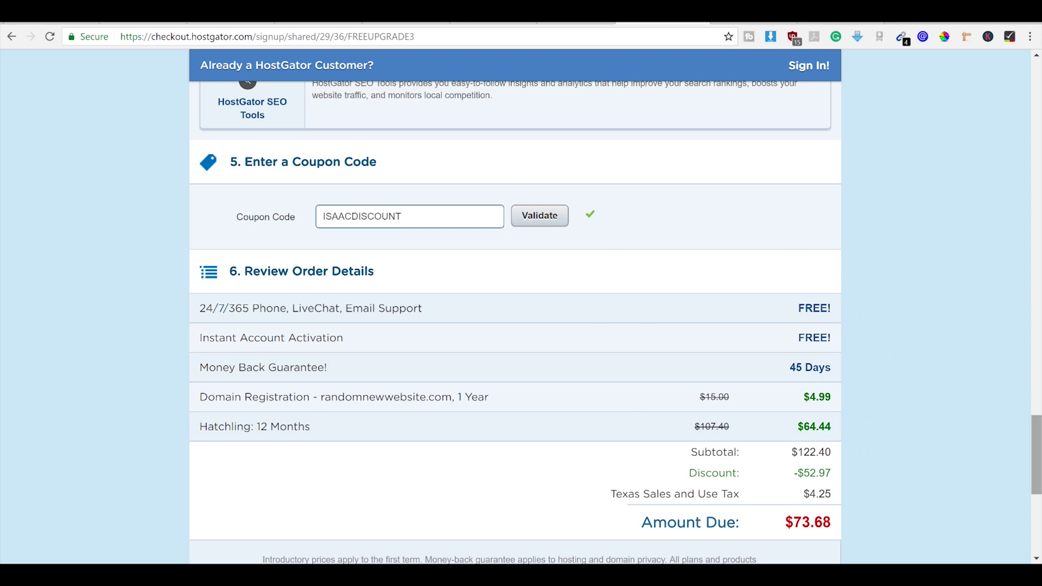
{"action": "left_click_drag", "start_coordinate": [1037, 492], "coordinate": [1037, 278]}
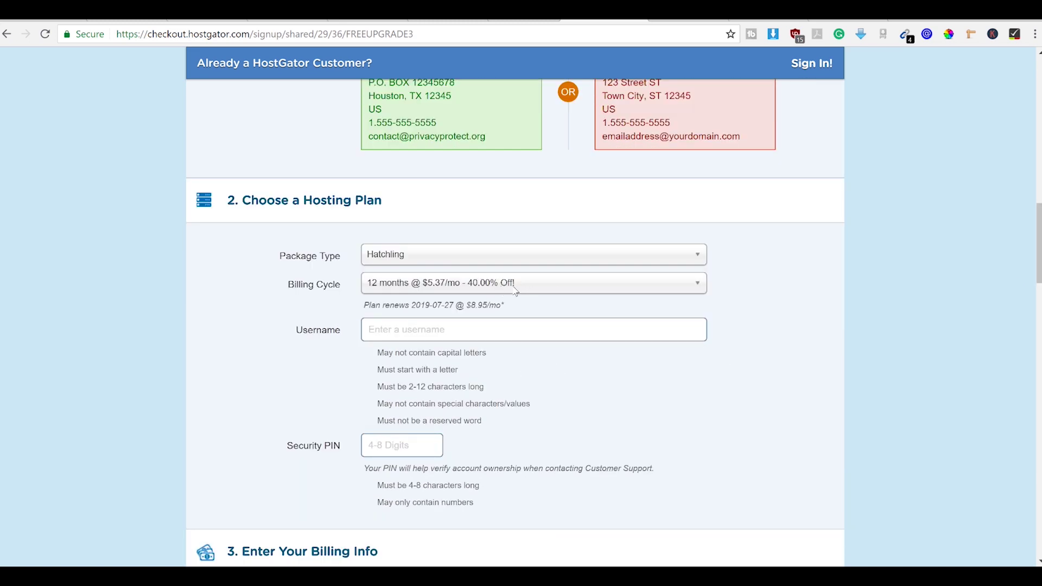
{"action": "left_click", "coordinate": [552, 282]}
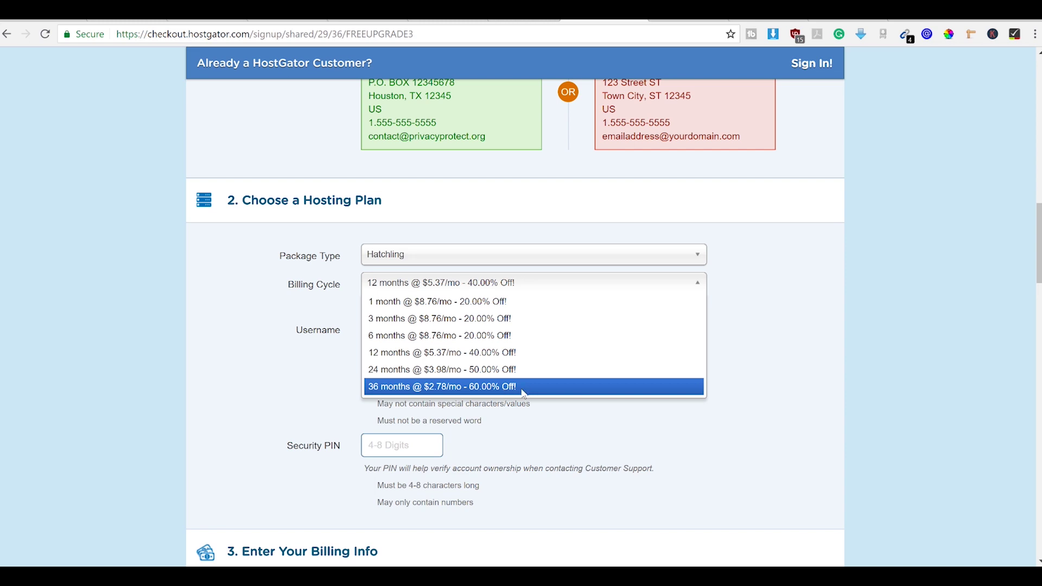
{"action": "left_click", "coordinate": [470, 347]}
{"action": "left_click", "coordinate": [525, 283]}
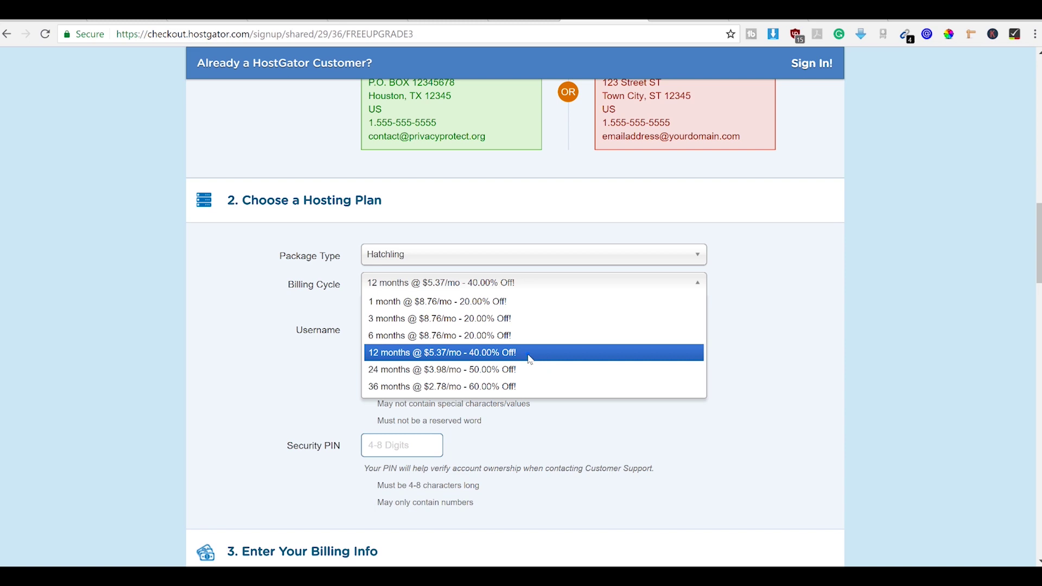
{"action": "left_click", "coordinate": [530, 358]}
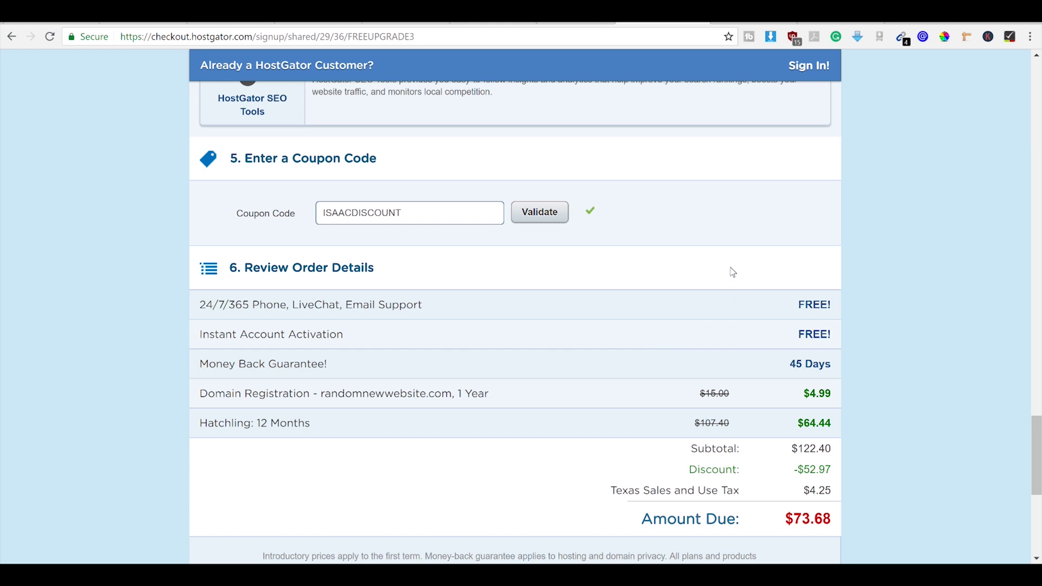
Step: Accept the Terms of Service and check out the $73.68 hosting order
{"action": "scroll", "coordinate": [733, 269], "scroll_direction": "down", "scroll_amount": 1}
{"action": "scroll", "coordinate": [733, 269], "scroll_direction": "down", "scroll_amount": 2}
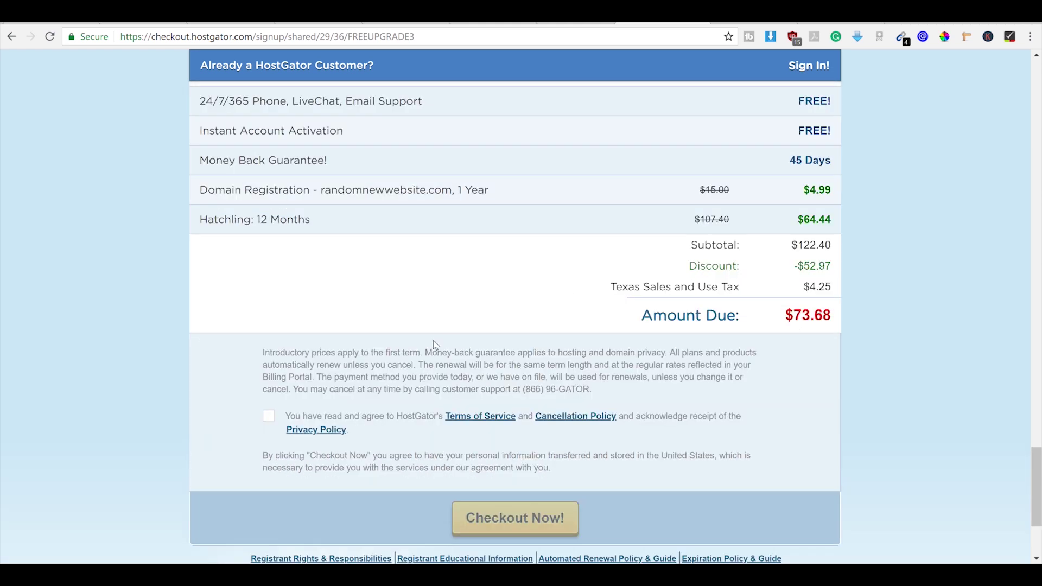
{"action": "left_click", "coordinate": [270, 418]}
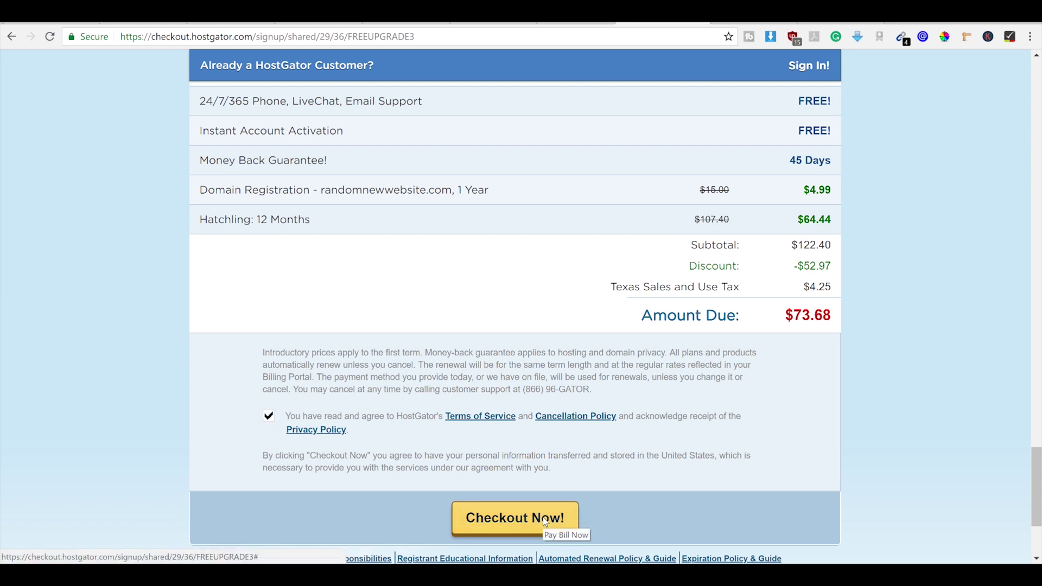
{"action": "left_click", "coordinate": [545, 522]}
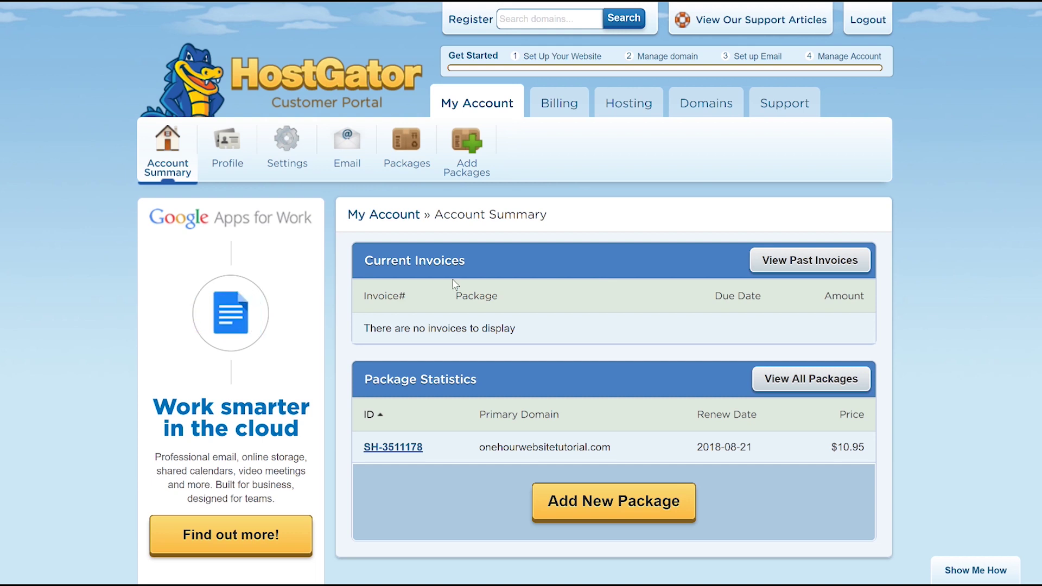
Step: Launch QuickInstall for WordPress on onehourwebsitetutorial.com and continue to its install settings
{"action": "left_click", "coordinate": [643, 109]}
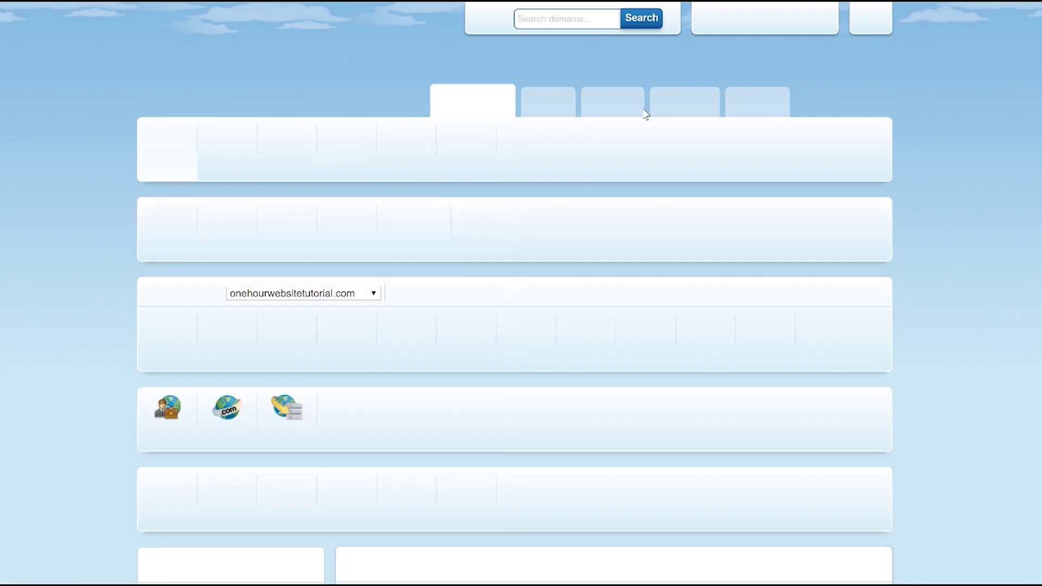
{"action": "scroll", "coordinate": [678, 58], "scroll_direction": "down", "scroll_amount": 8}
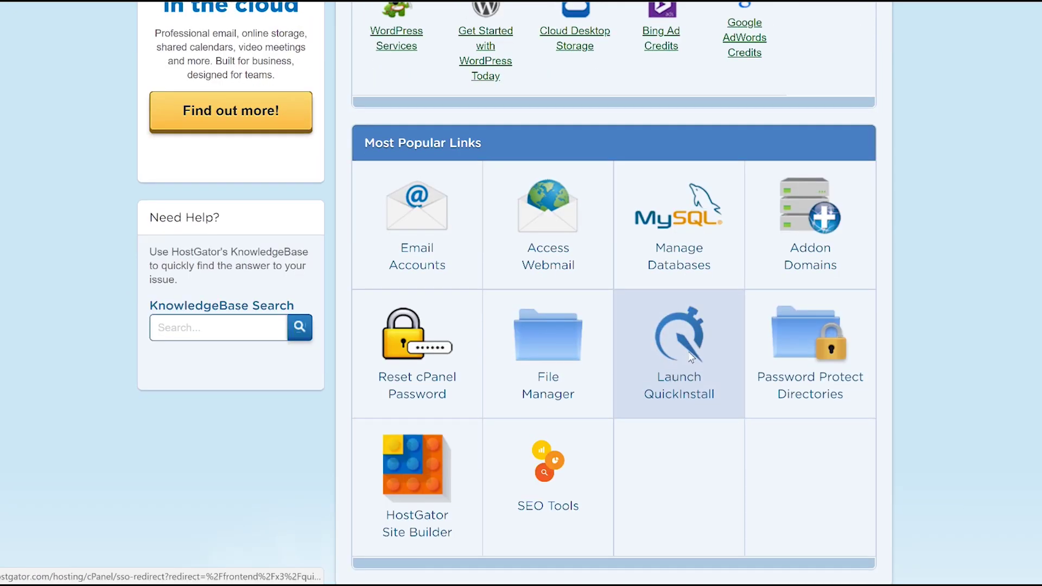
{"action": "left_click", "coordinate": [666, 361]}
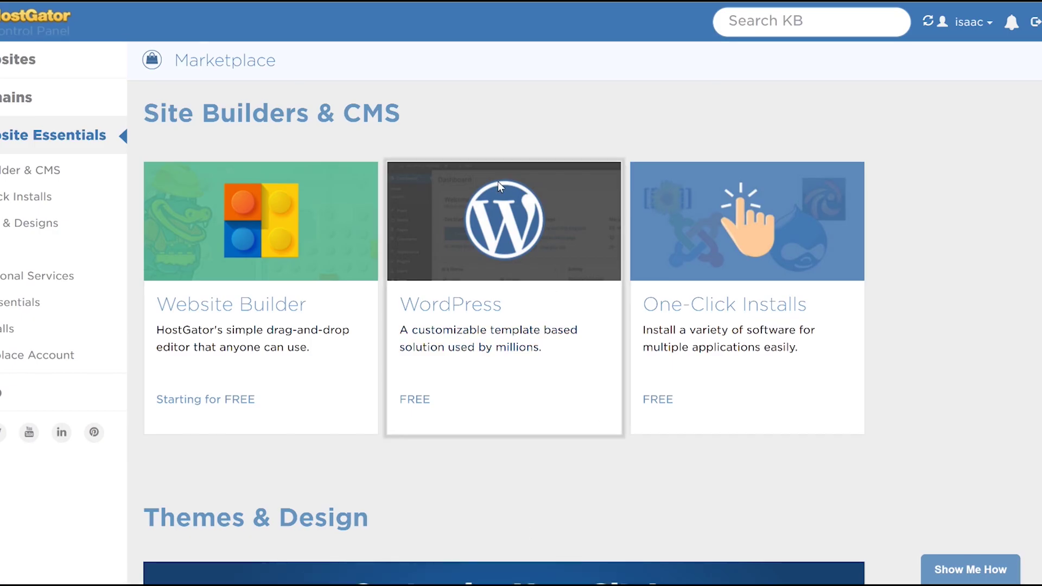
{"action": "left_click", "coordinate": [478, 238]}
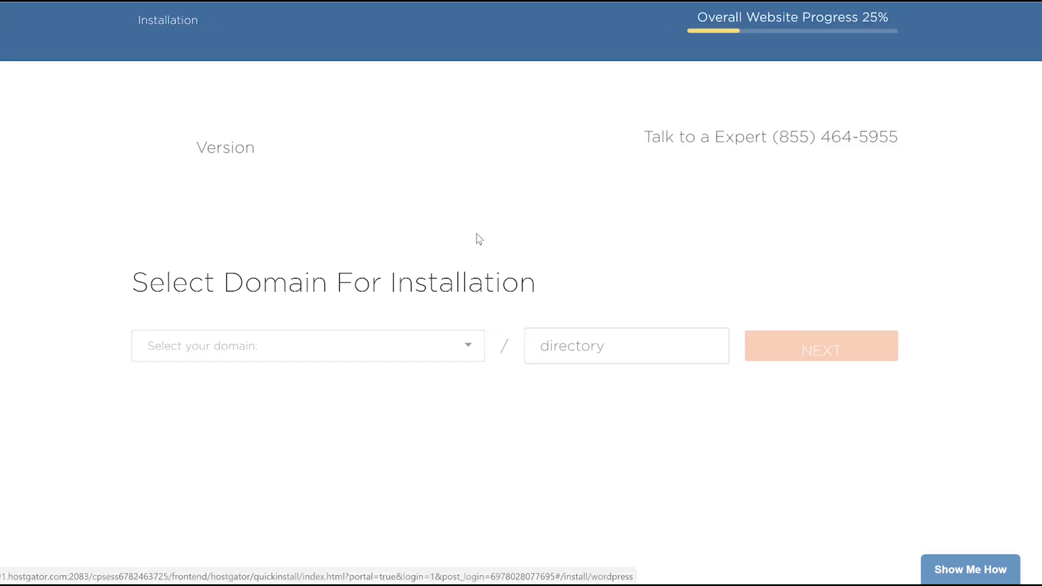
{"action": "left_click", "coordinate": [466, 358]}
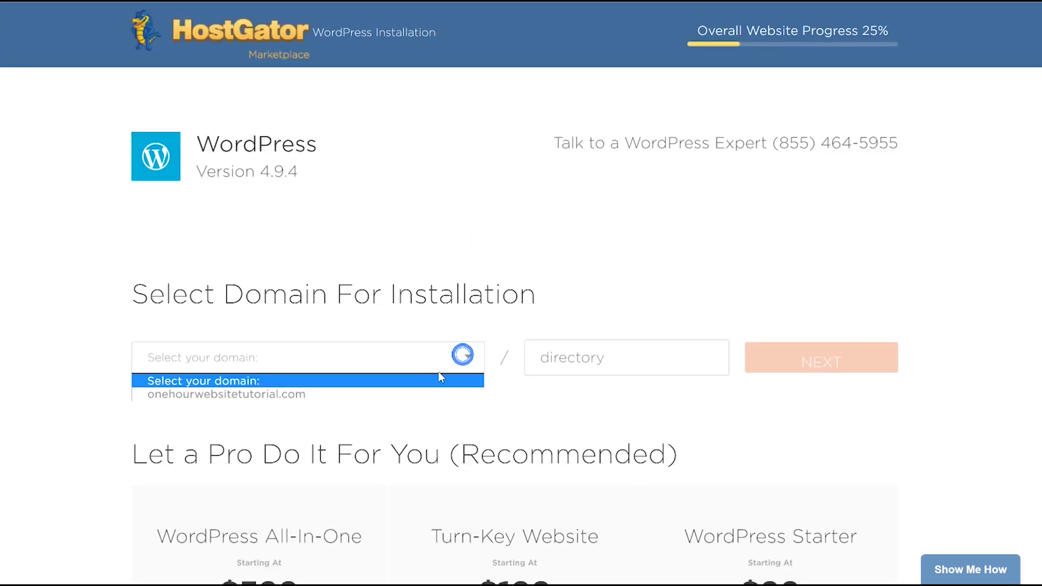
{"action": "left_click", "coordinate": [376, 389]}
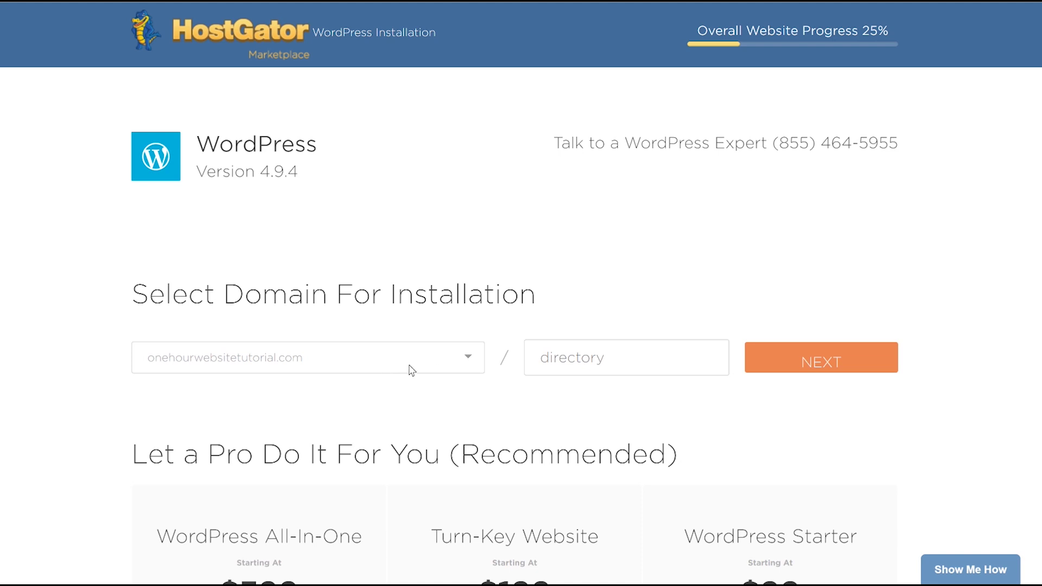
{"action": "left_click", "coordinate": [824, 366]}
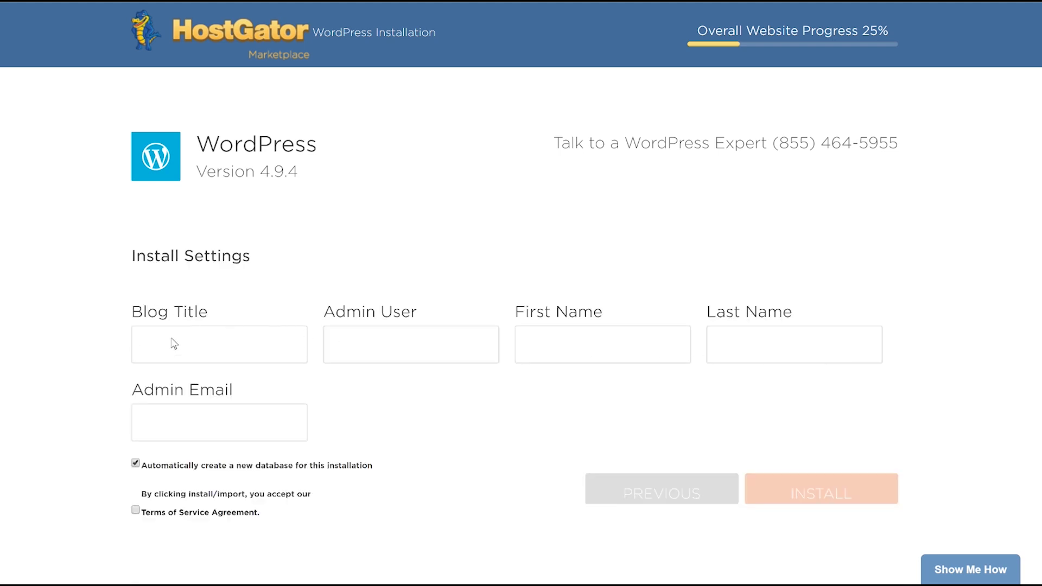
Step: Enter blog title 'One hour website', admin user 'onehourwebsite', and the admin's first and last name
{"action": "left_click", "coordinate": [196, 343]}
{"action": "type", "text": "One hour website"}
{"action": "left_click", "coordinate": [414, 344]}
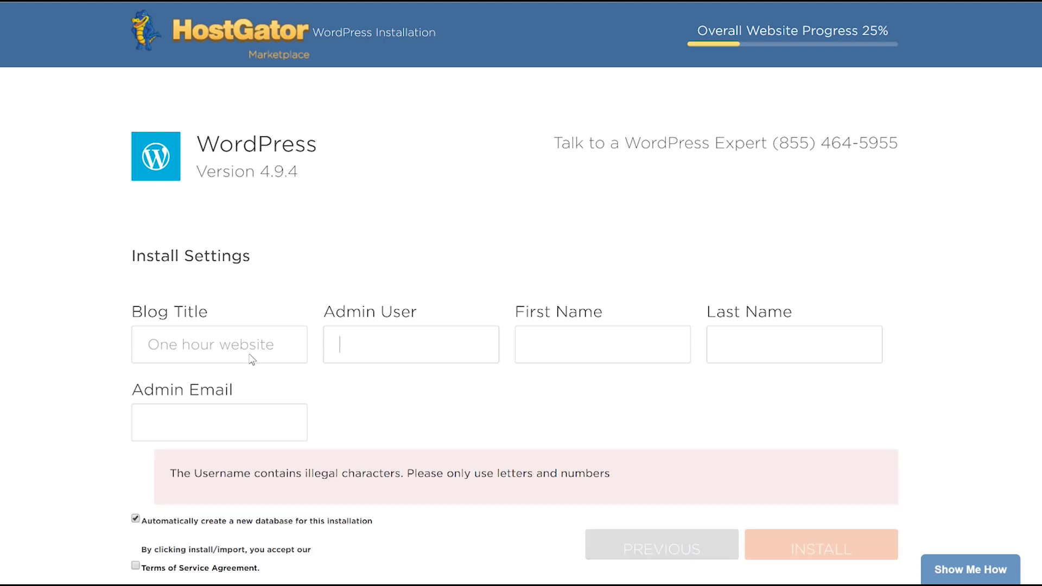
{"action": "type", "text": "onehourwebsite"}
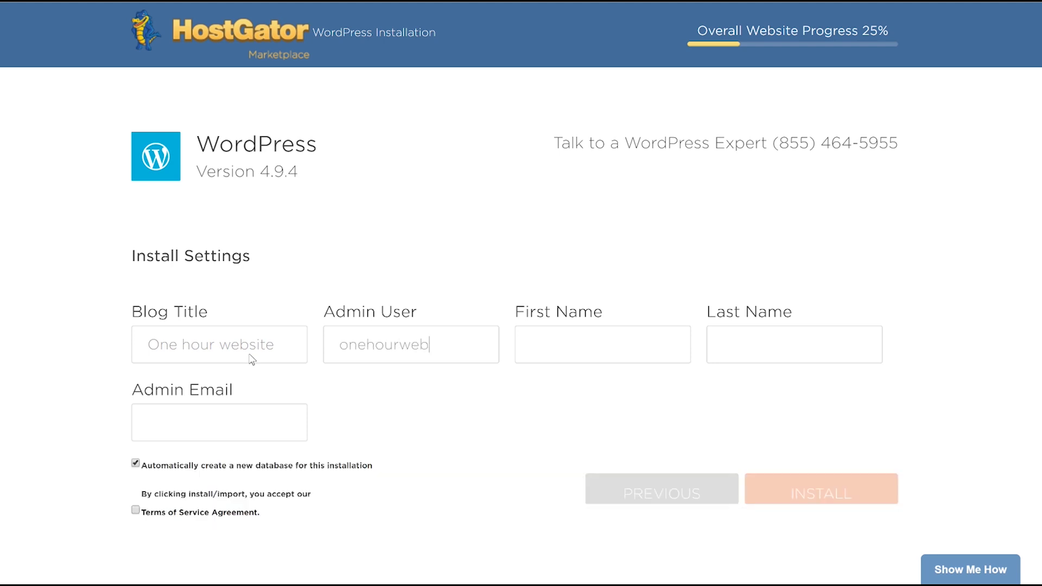
{"action": "key", "text": "Tab"}
{"action": "type", "text": "Isaac"}
{"action": "key", "text": "Tab"}
{"action": "type", "text": "Blencowe"}
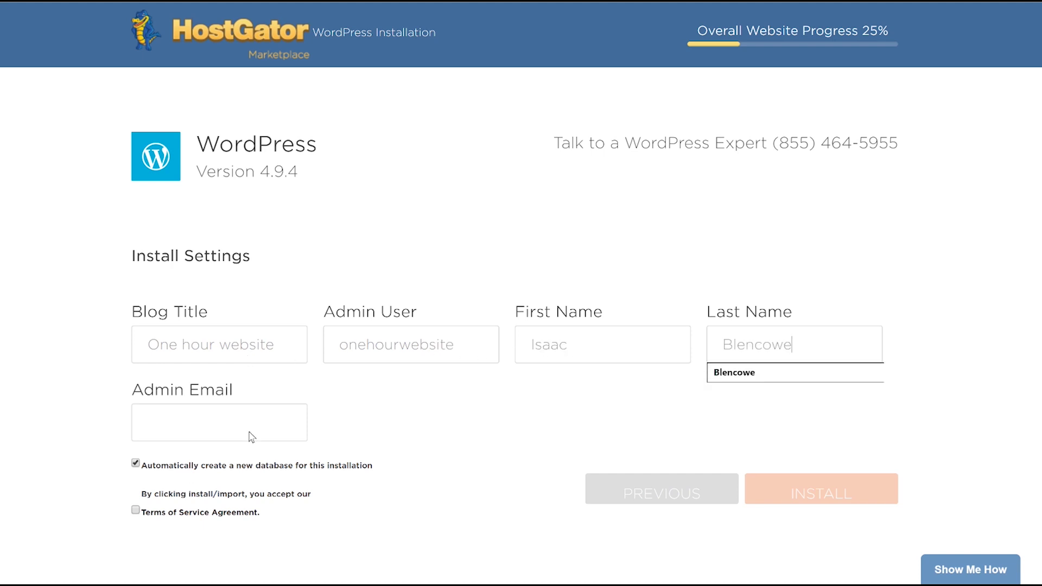
Step: Fill in the admin email, accept the terms and install WordPress
{"action": "left_click", "coordinate": [243, 437]}
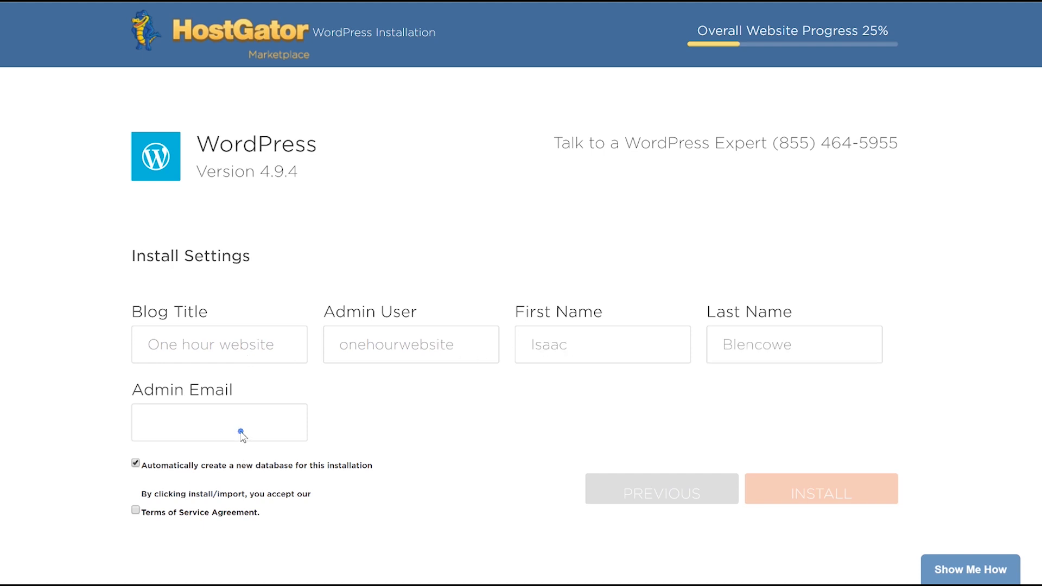
{"action": "type", "text": "one"}
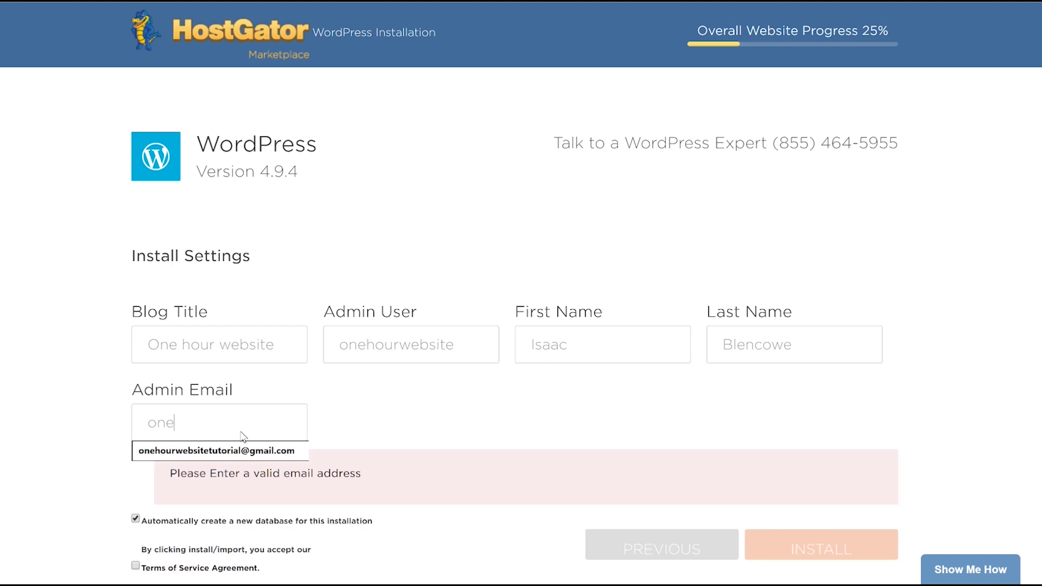
{"action": "left_click", "coordinate": [240, 451]}
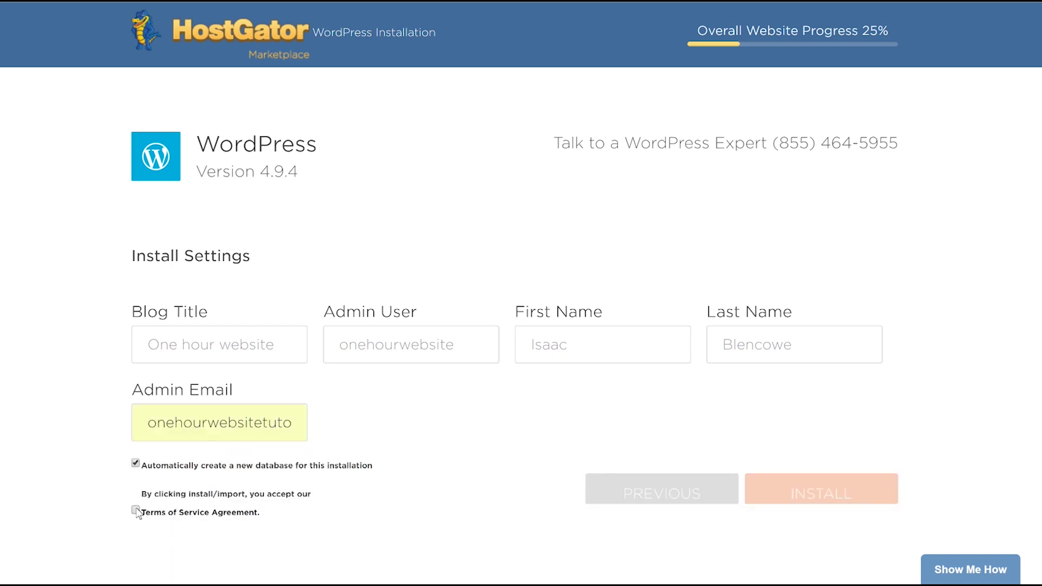
{"action": "left_click", "coordinate": [136, 511]}
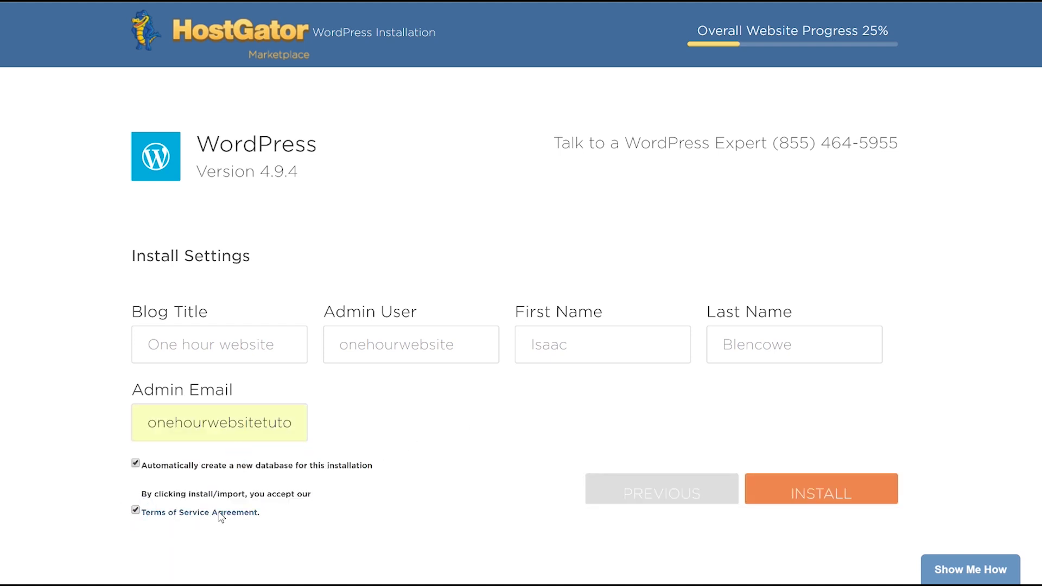
{"action": "left_click", "coordinate": [844, 487]}
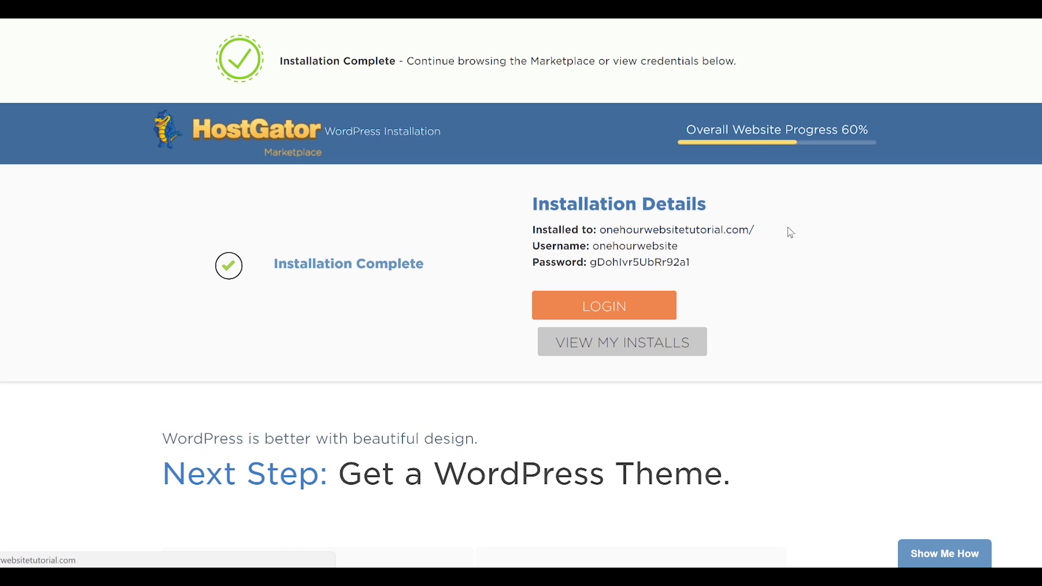
Step: Open the installed onehourwebsitetutorial.com site in a new tab to see its Coming Soon page
{"action": "left_click_drag", "start_coordinate": [786, 229], "coordinate": [614, 237]}
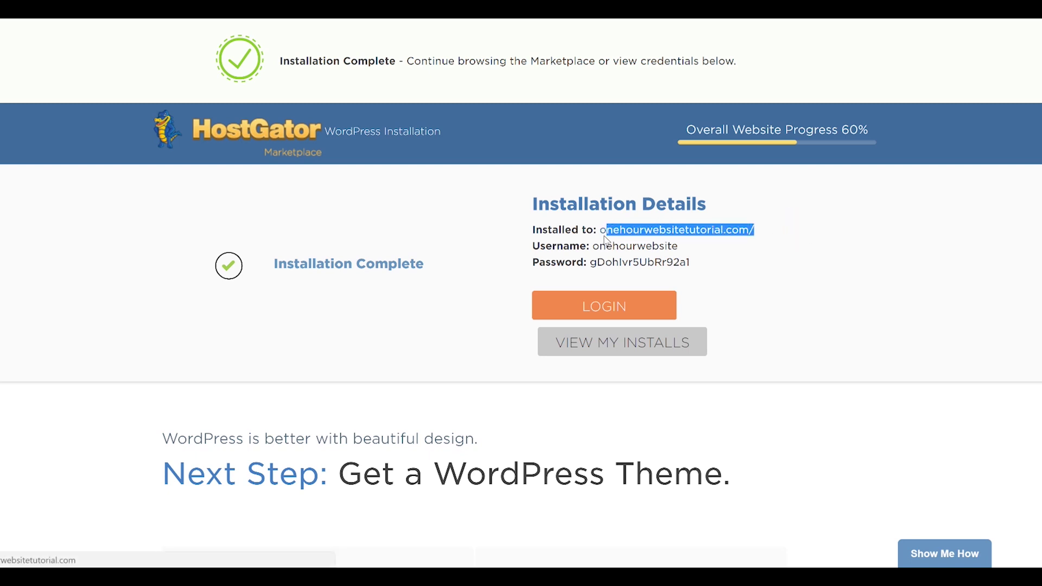
{"action": "left_click_drag", "start_coordinate": [604, 237], "coordinate": [603, 237]}
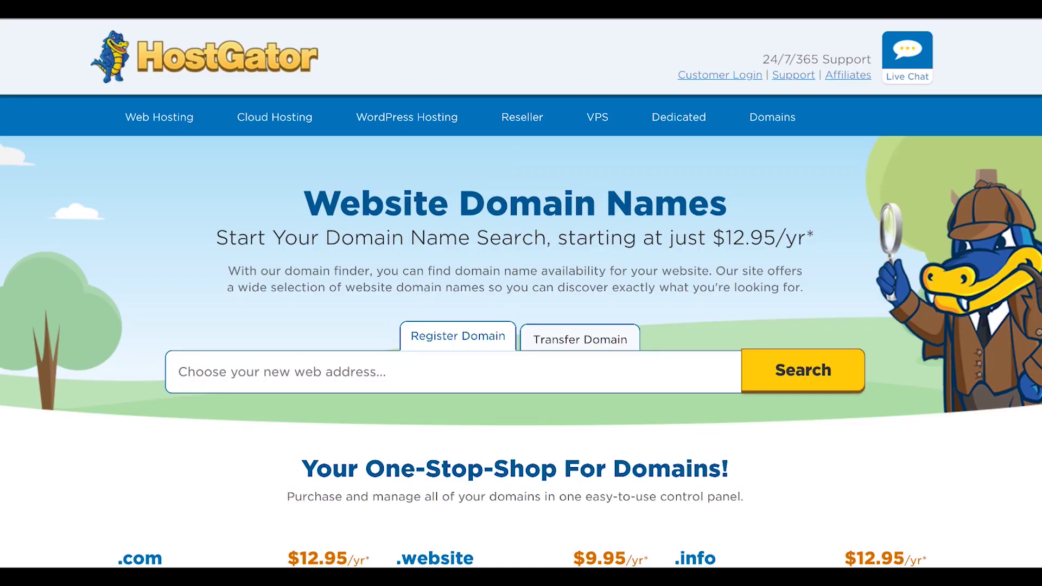
{"action": "type", "text": "onehourwebsitetutorial.com/"}
{"action": "key", "text": "Return"}
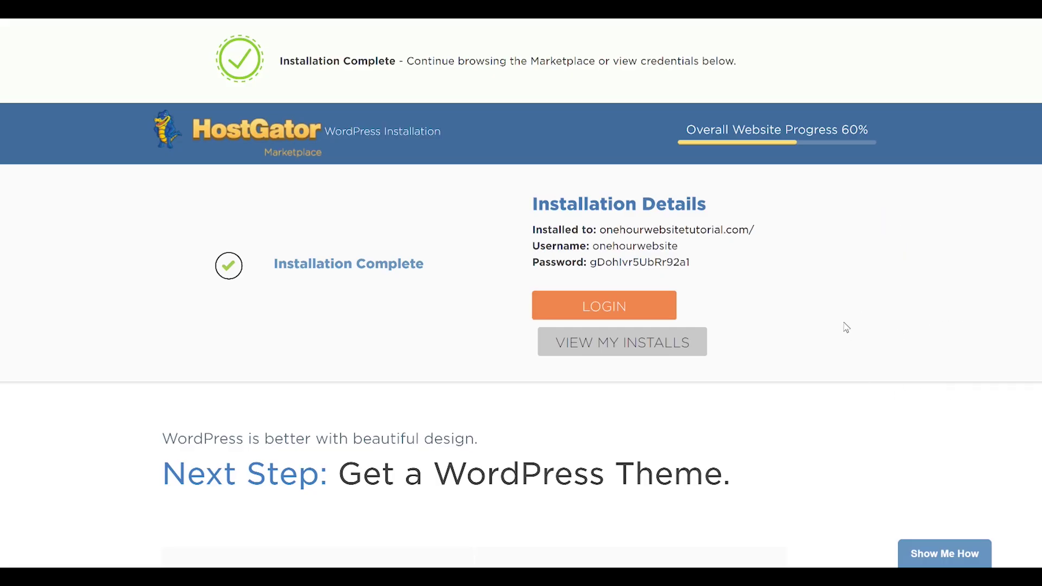
{"action": "right_click", "coordinate": [696, 228]}
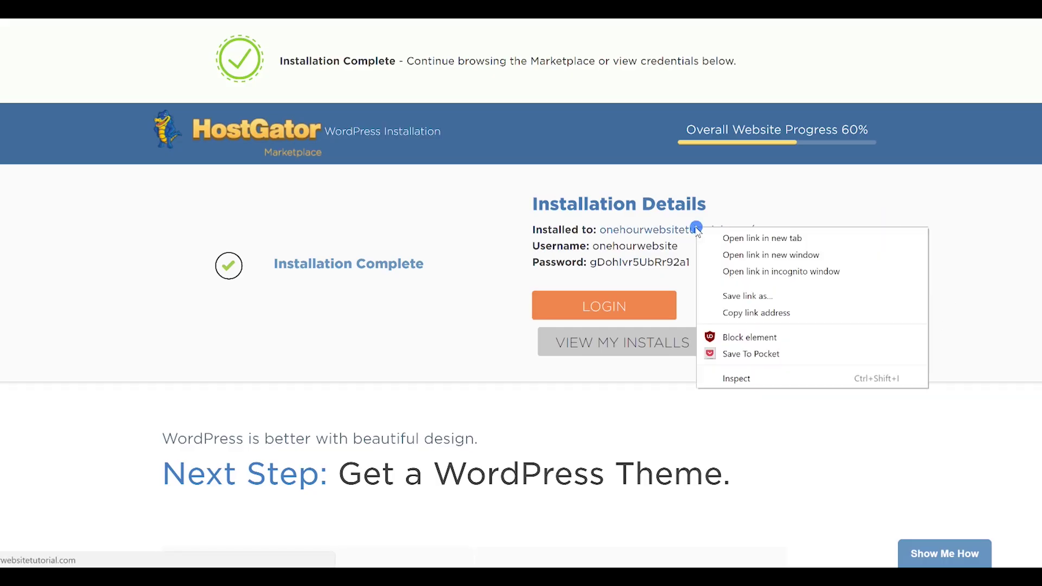
{"action": "left_click", "coordinate": [779, 239]}
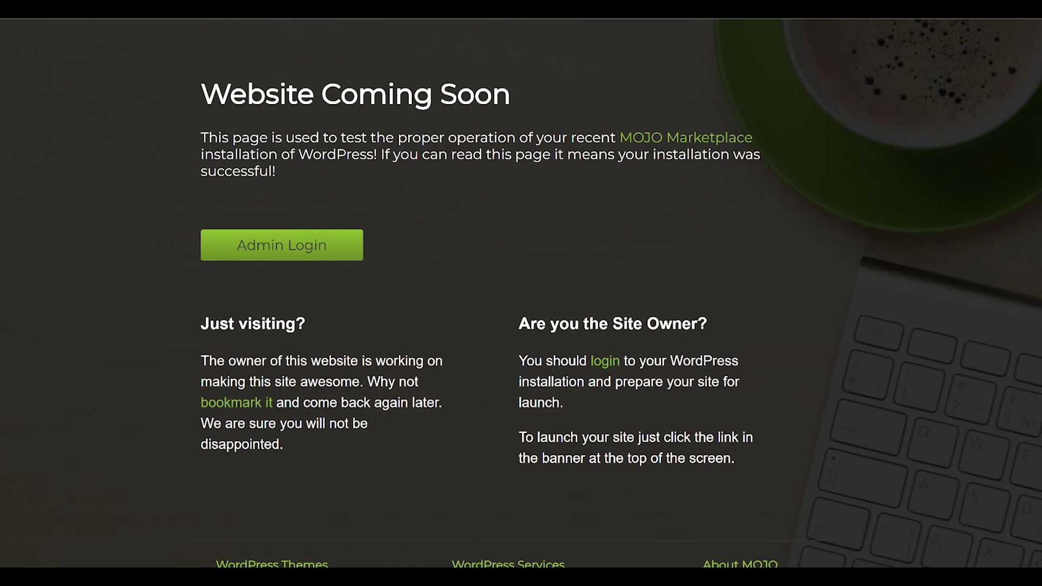
Step: Go to the site's /wp-admin login and sign in with the installation's username and password
{"action": "type", "text": "/"}
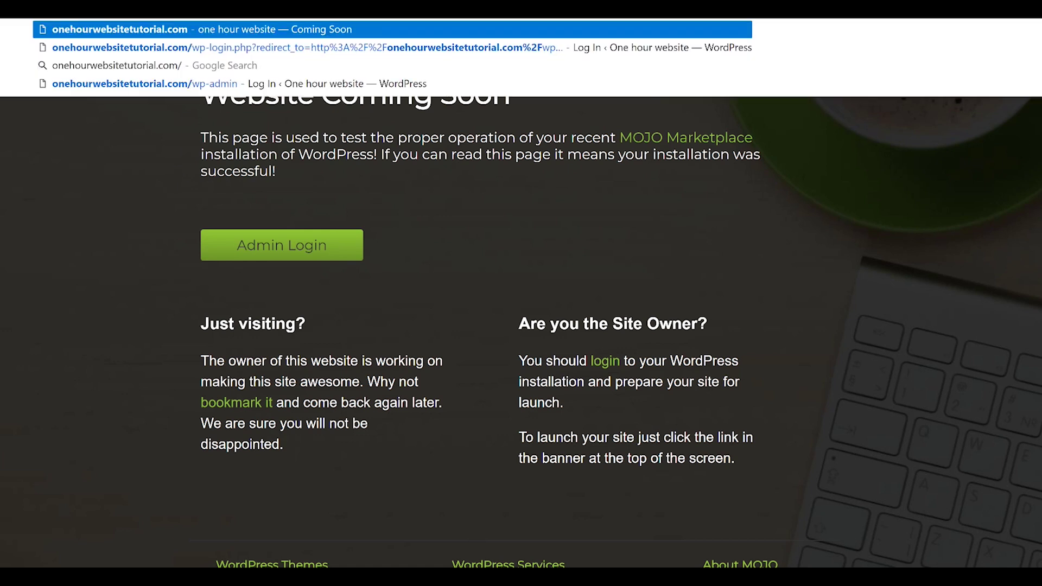
{"action": "type", "text": "wp"}
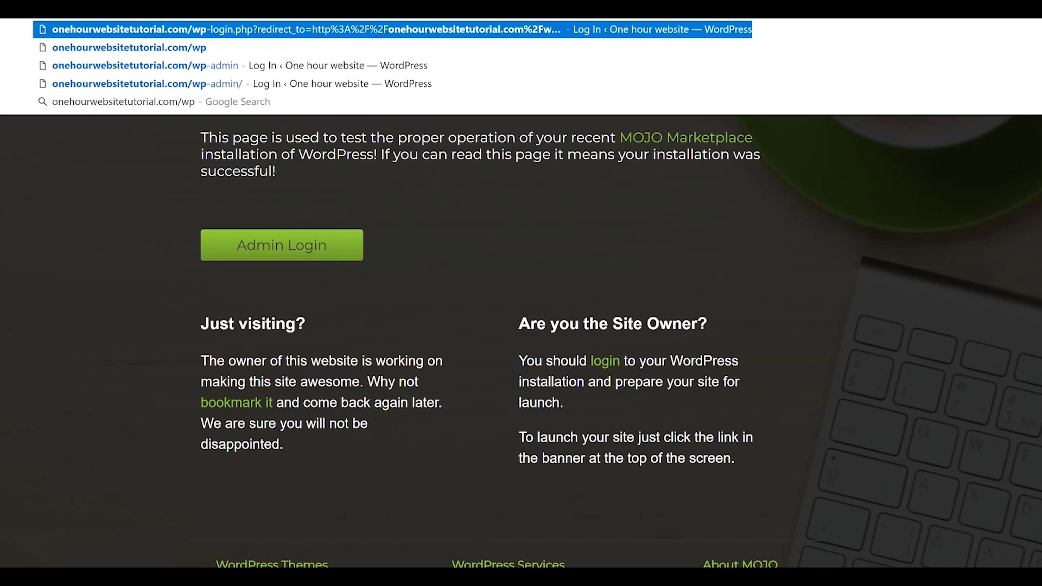
{"action": "type", "text": "-admin"}
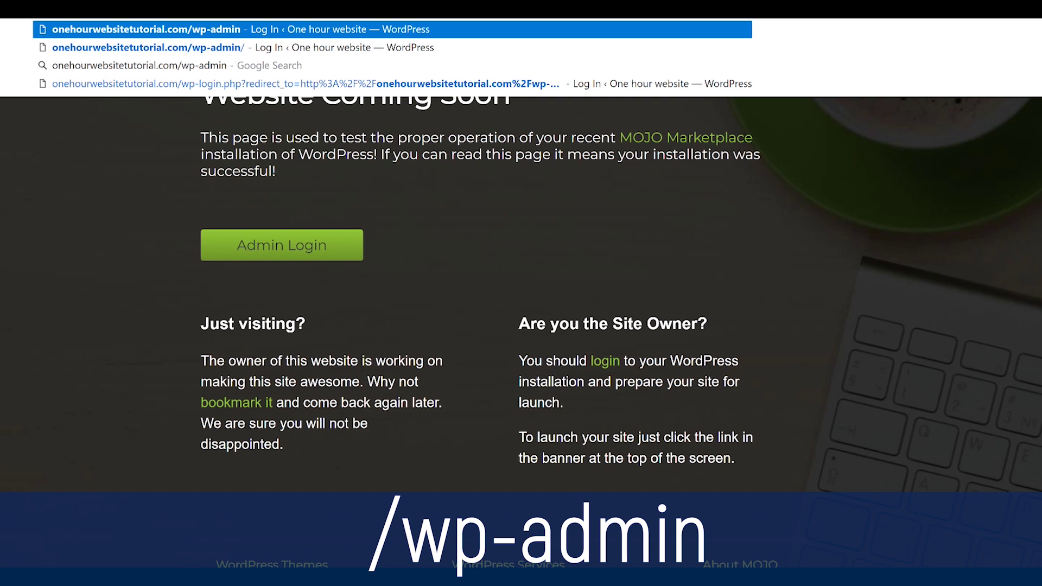
{"action": "key", "text": "Return"}
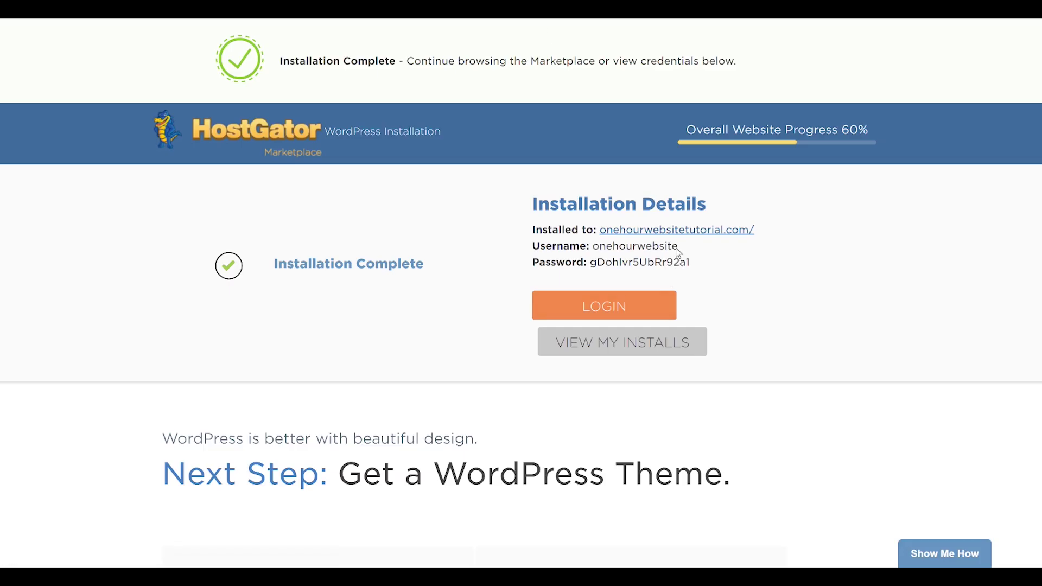
{"action": "left_click_drag", "start_coordinate": [681, 247], "coordinate": [598, 248]}
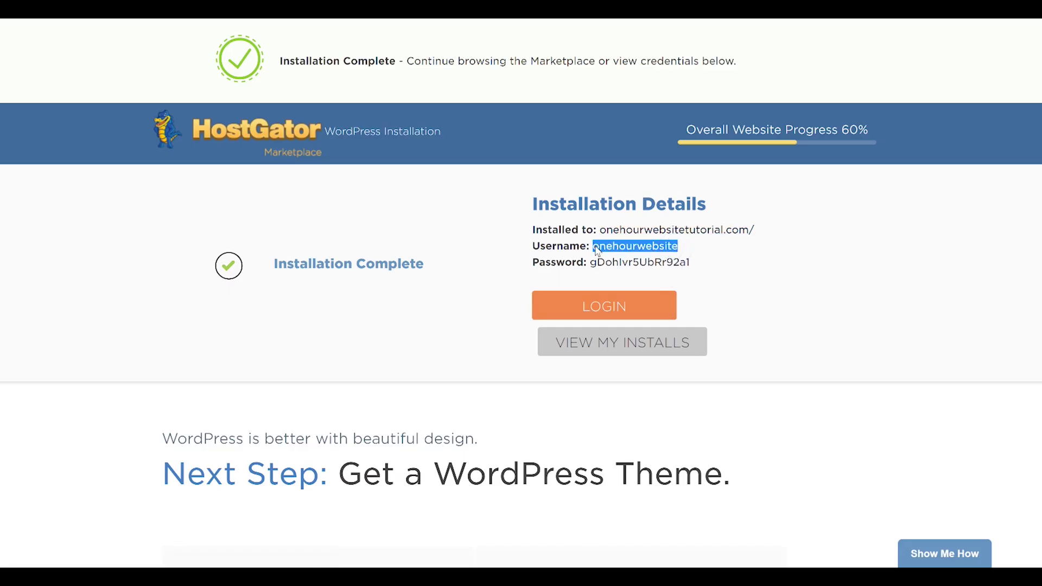
{"action": "key", "text": "ctrl+c"}
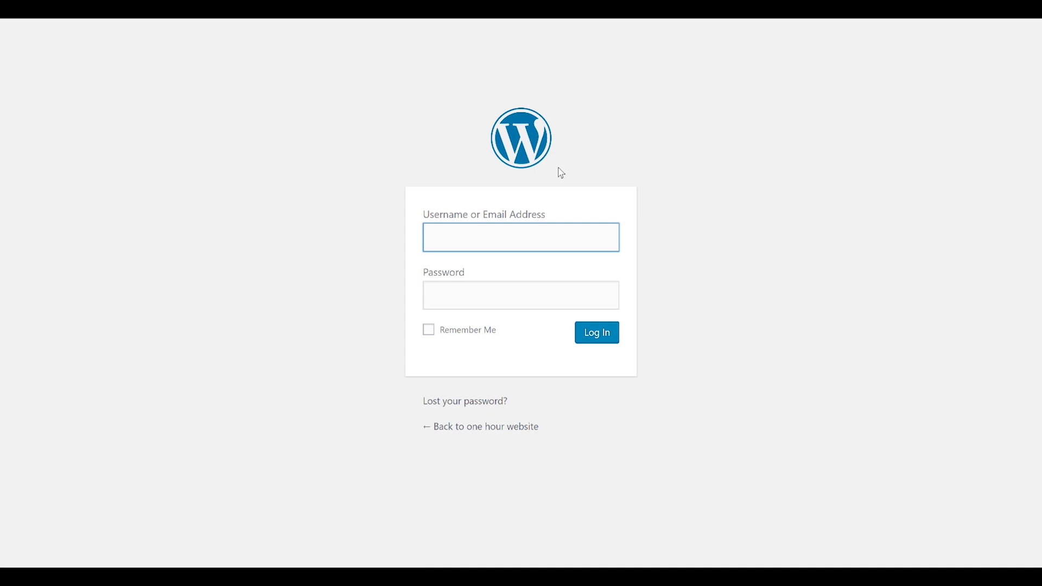
{"action": "key", "text": "ctrl+v"}
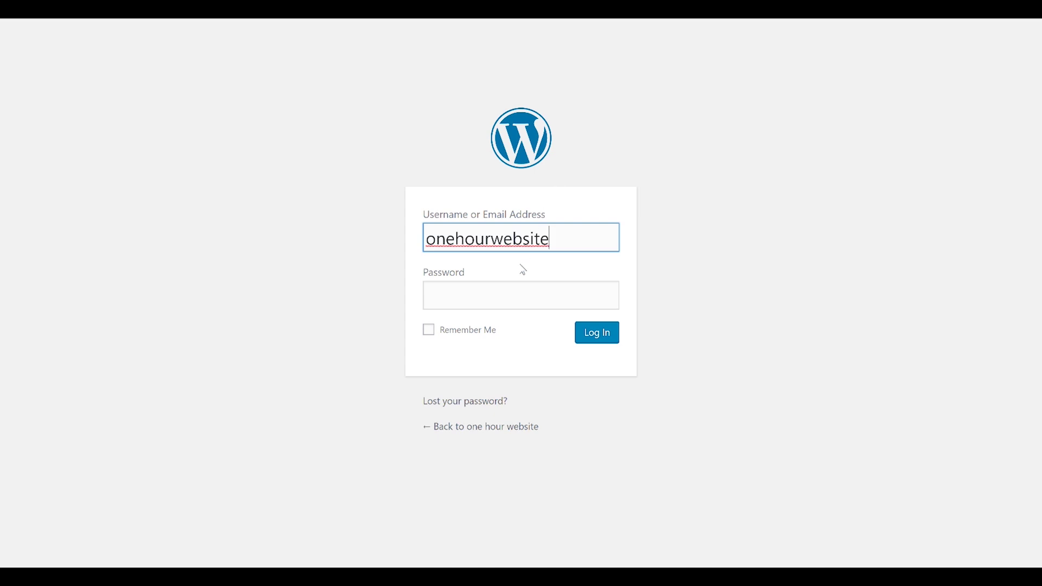
{"action": "left_click", "coordinate": [491, 298]}
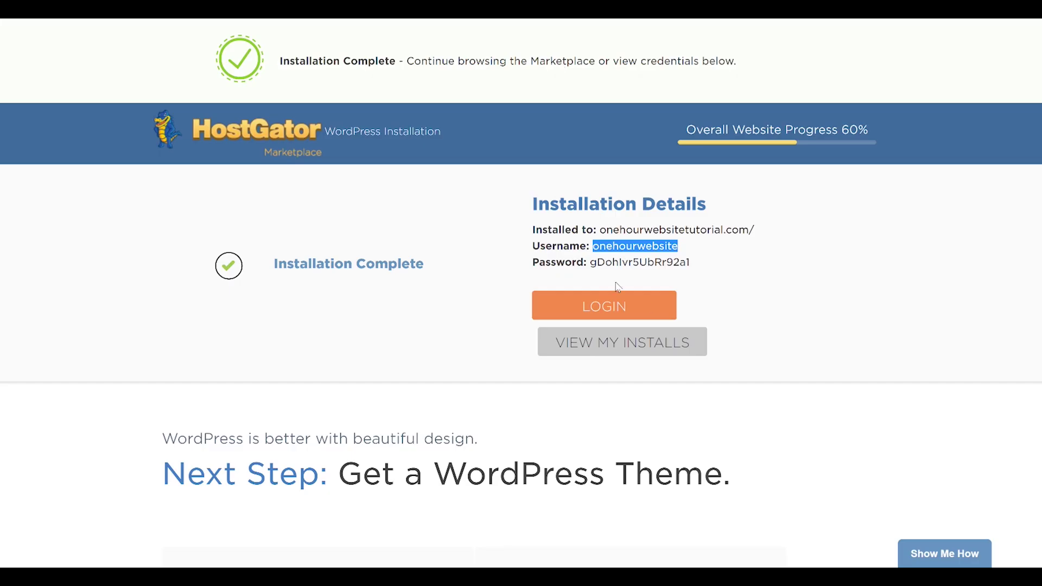
{"action": "left_click_drag", "start_coordinate": [590, 263], "coordinate": [694, 262]}
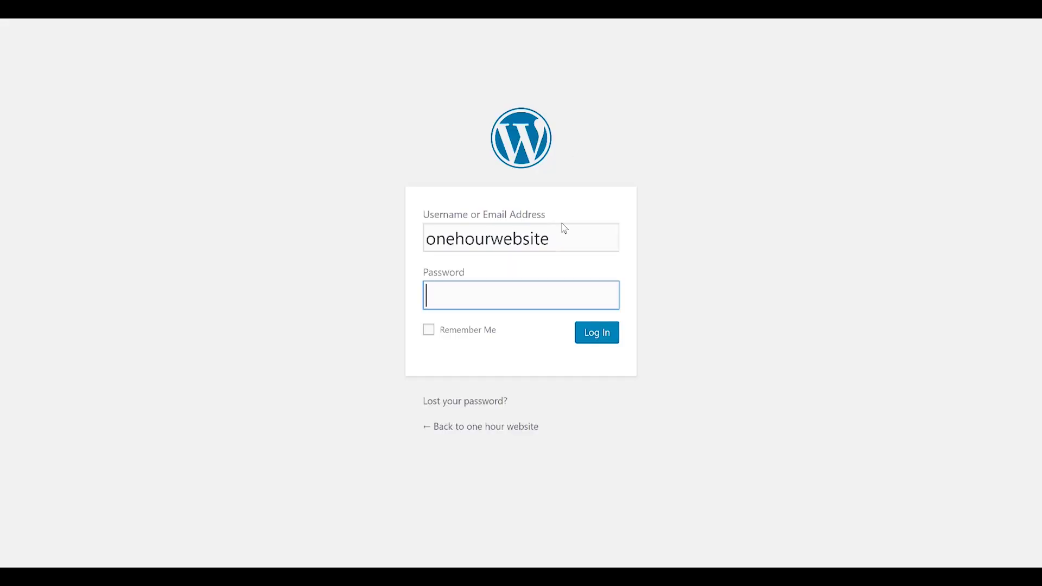
{"action": "key", "text": "ctrl+v"}
{"action": "left_click", "coordinate": [615, 338]}
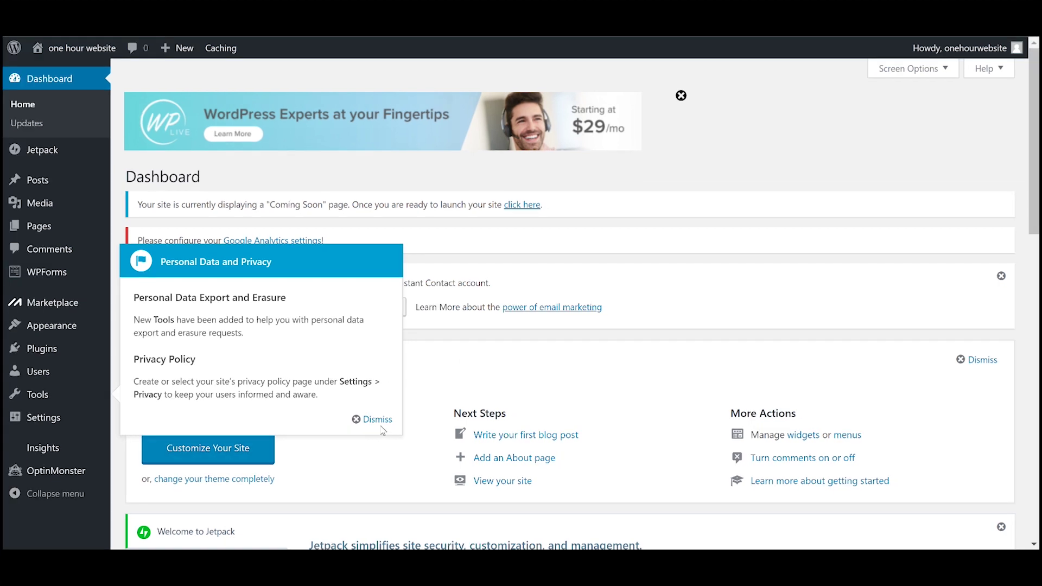
Step: Dismiss the privacy popup, advertising banner, WPForms notice and Welcome to Jetpack panel
{"action": "left_click", "coordinate": [371, 430]}
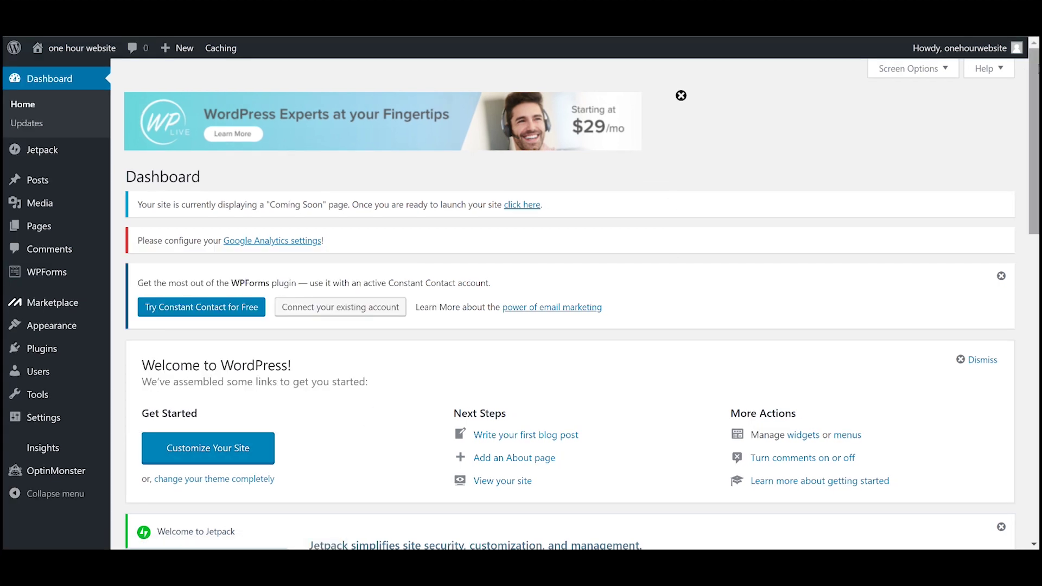
{"action": "mouse_move", "coordinate": [1038, 68]}
{"action": "left_mouse_down"}
{"action": "mouse_move", "coordinate": [1038, 275]}
{"action": "mouse_move", "coordinate": [1038, 68]}
{"action": "left_mouse_up"}
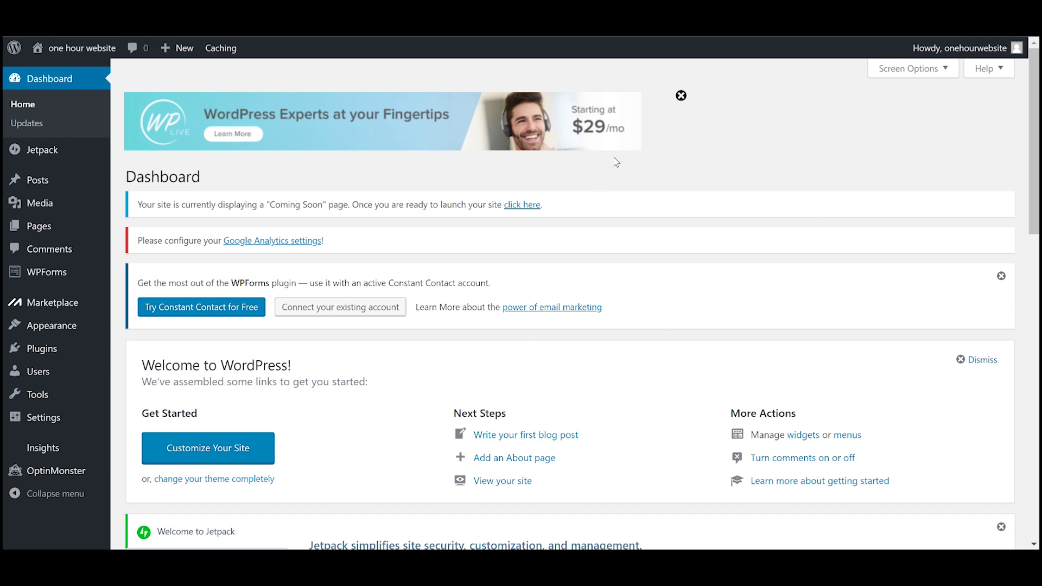
{"action": "left_click", "coordinate": [681, 95]}
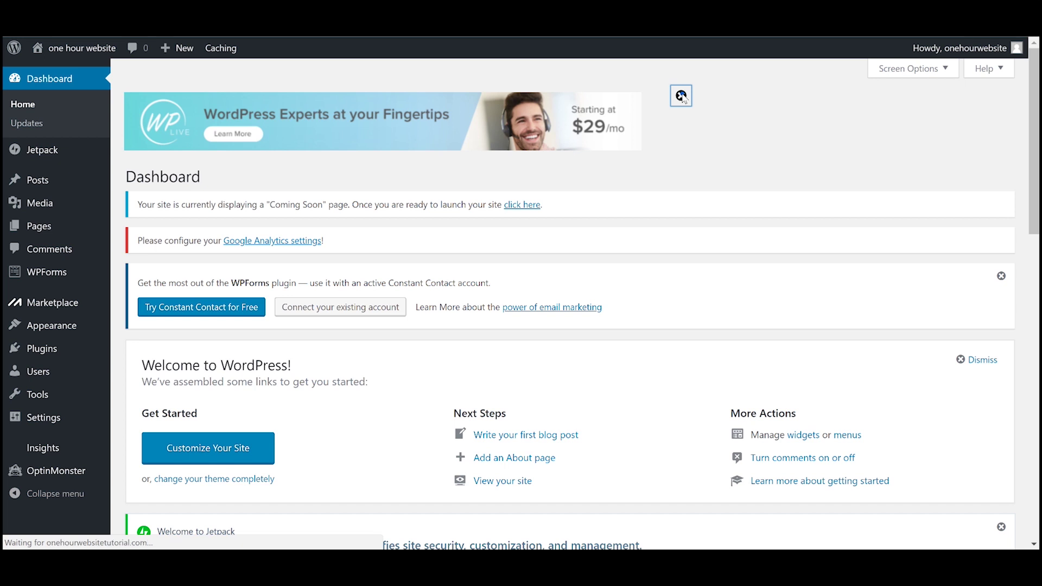
{"action": "left_click", "coordinate": [1002, 182]}
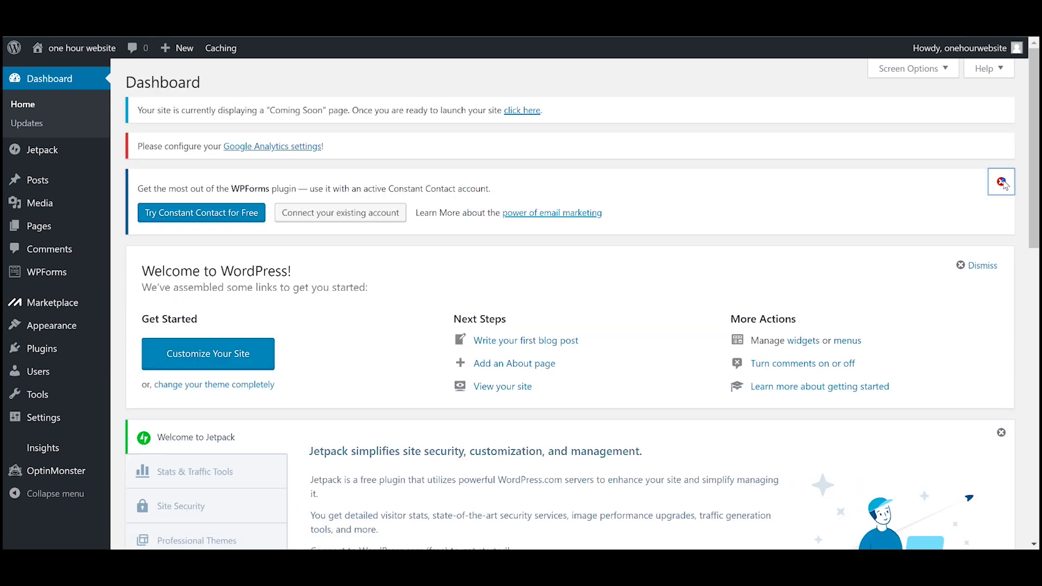
{"action": "left_click", "coordinate": [1001, 352]}
Step: Collapse the Quick Draft, Events and News, OptinMonster, At a Glance and Activity boxes; dismiss Welcome to WordPress
{"action": "scroll", "coordinate": [938, 298], "scroll_direction": "down", "scroll_amount": 3}
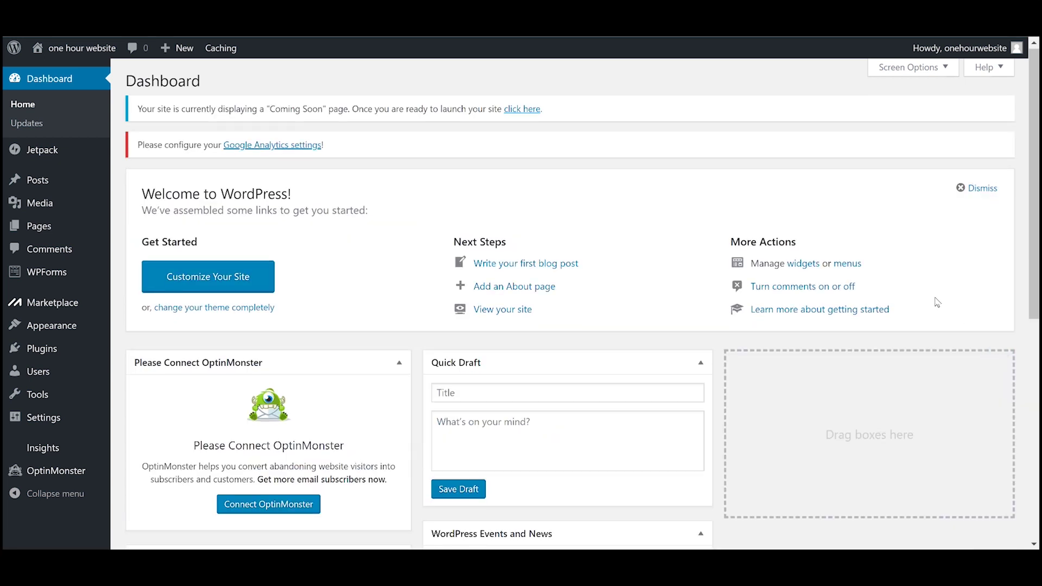
{"action": "left_click", "coordinate": [699, 228]}
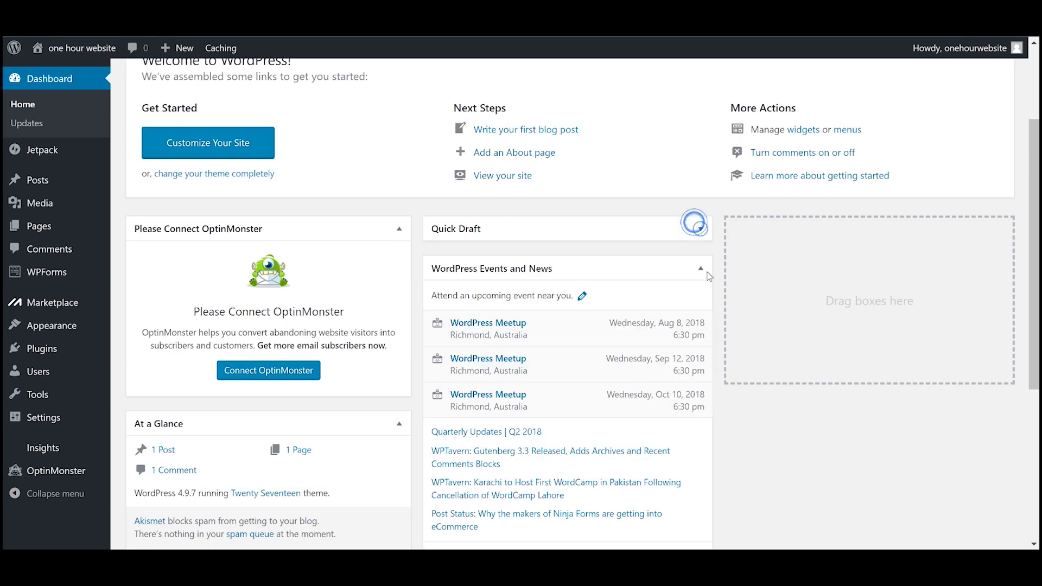
{"action": "left_click", "coordinate": [700, 269]}
{"action": "left_click", "coordinate": [362, 240]}
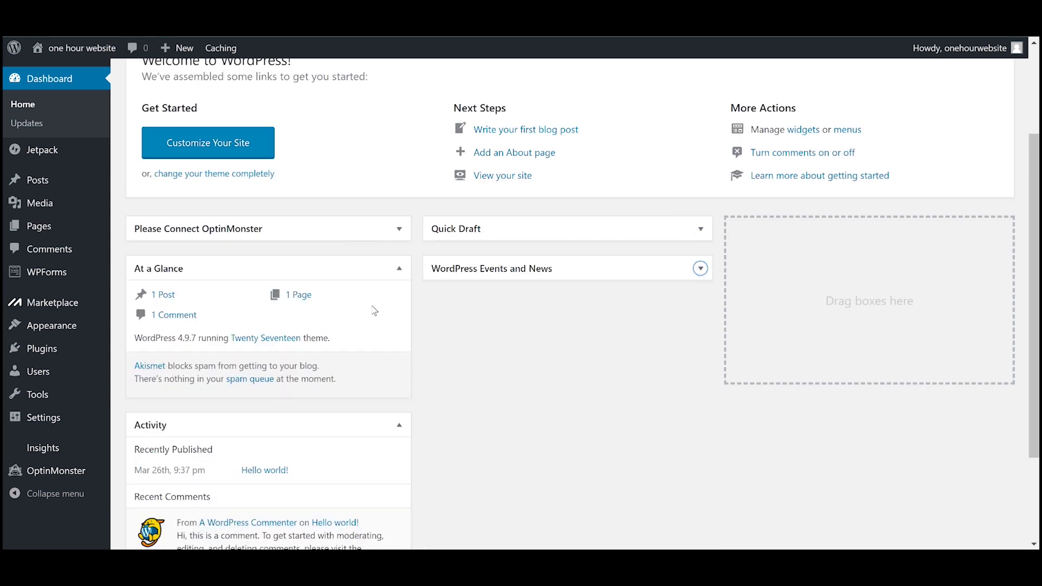
{"action": "left_click", "coordinate": [365, 271]}
{"action": "left_click", "coordinate": [398, 314]}
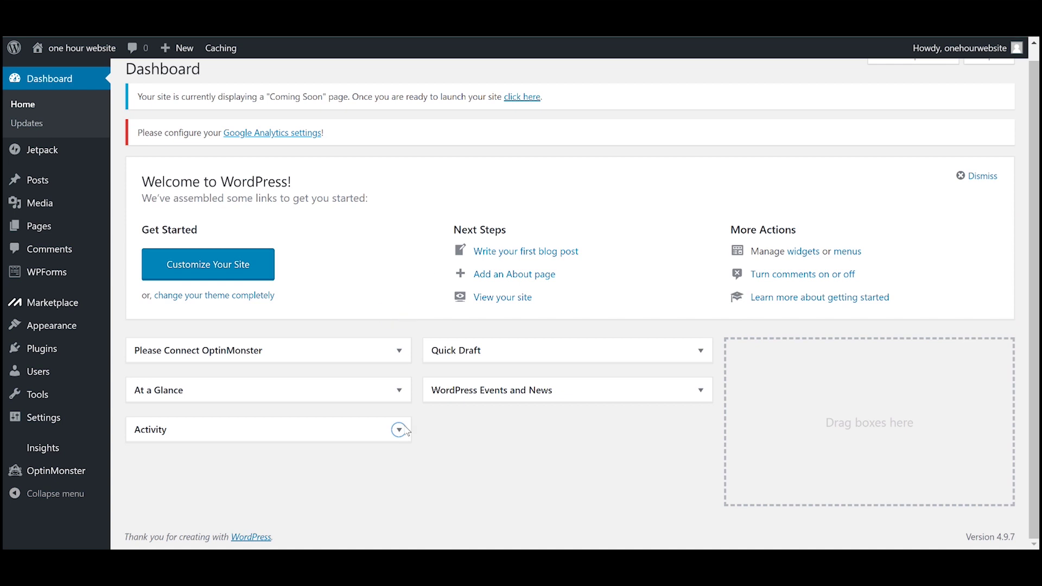
{"action": "left_click", "coordinate": [977, 176]}
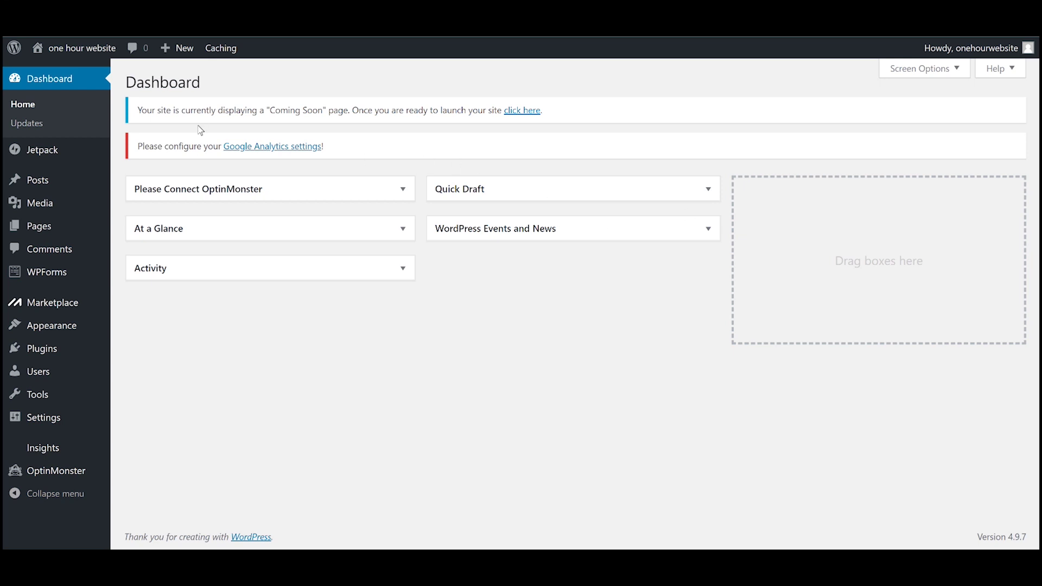
{"action": "left_click_drag", "start_coordinate": [138, 110], "coordinate": [483, 113]}
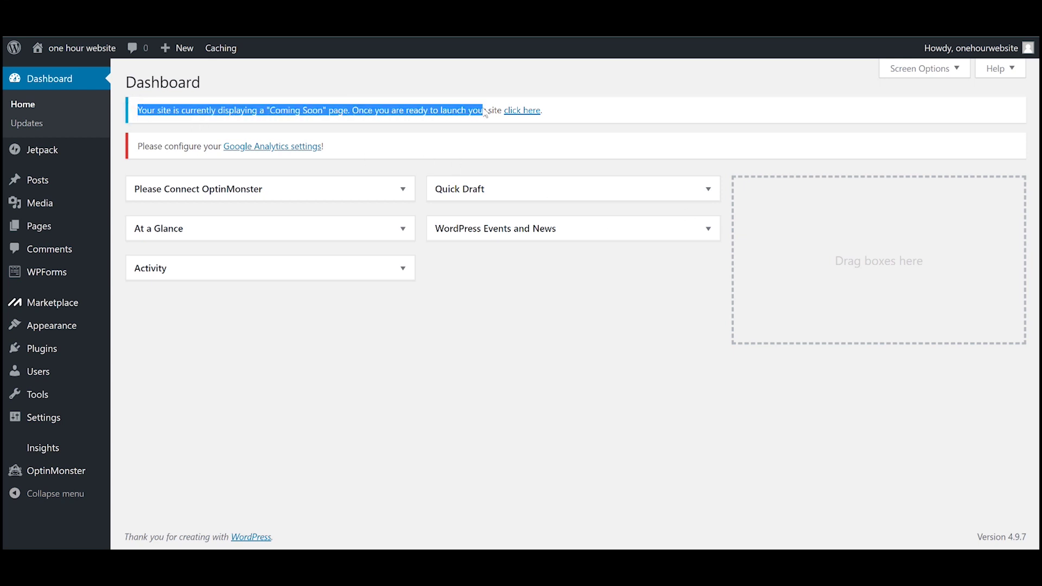
{"action": "left_click", "coordinate": [583, 110]}
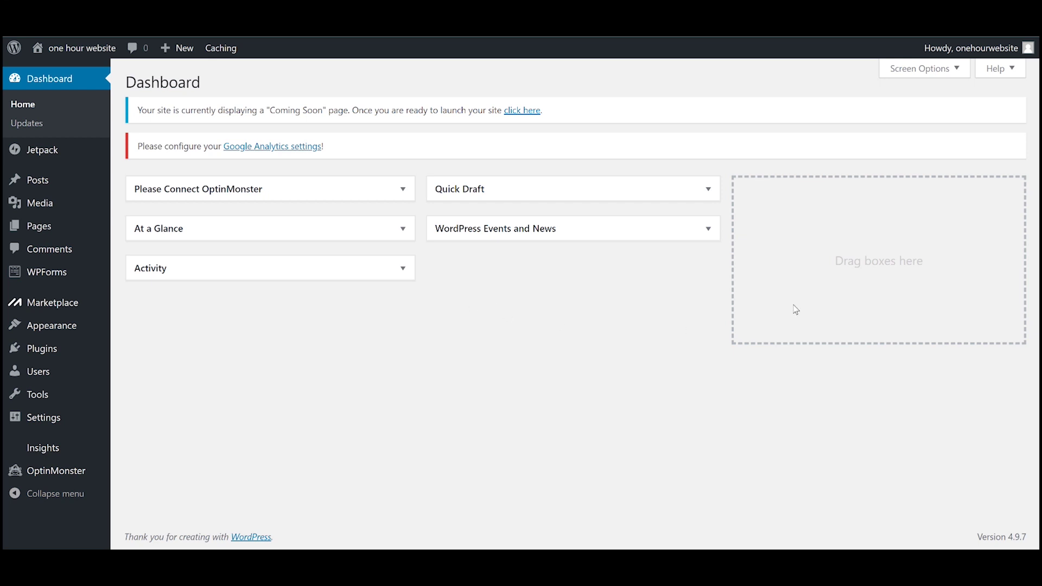
{"action": "mouse_move", "coordinate": [999, 54]}
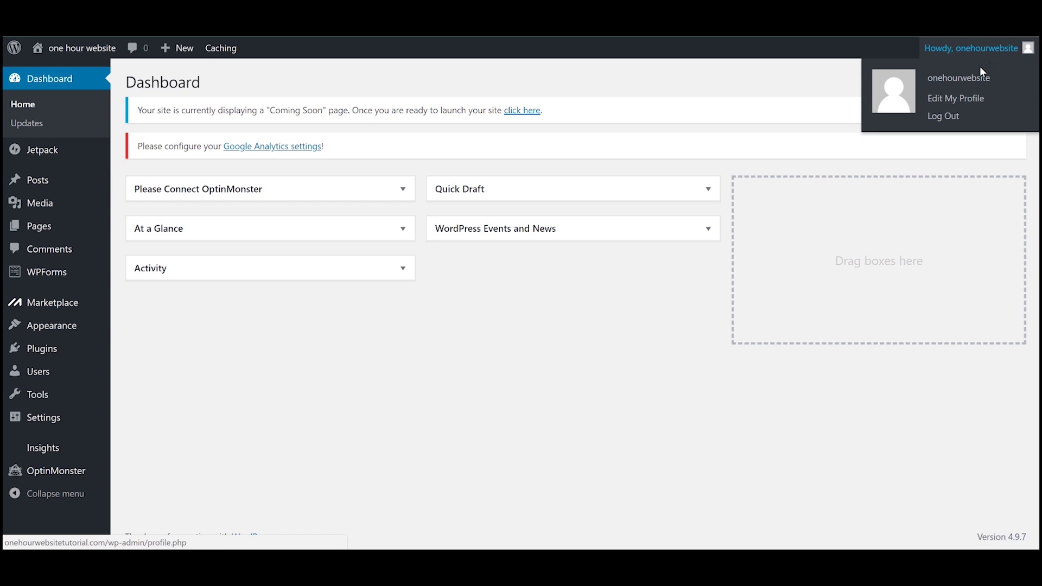
Step: Preview the Blue, Ocean, Sunrise, Coffee, Light and Midnight admin colour schemes, then keep Default
{"action": "left_click", "coordinate": [980, 99]}
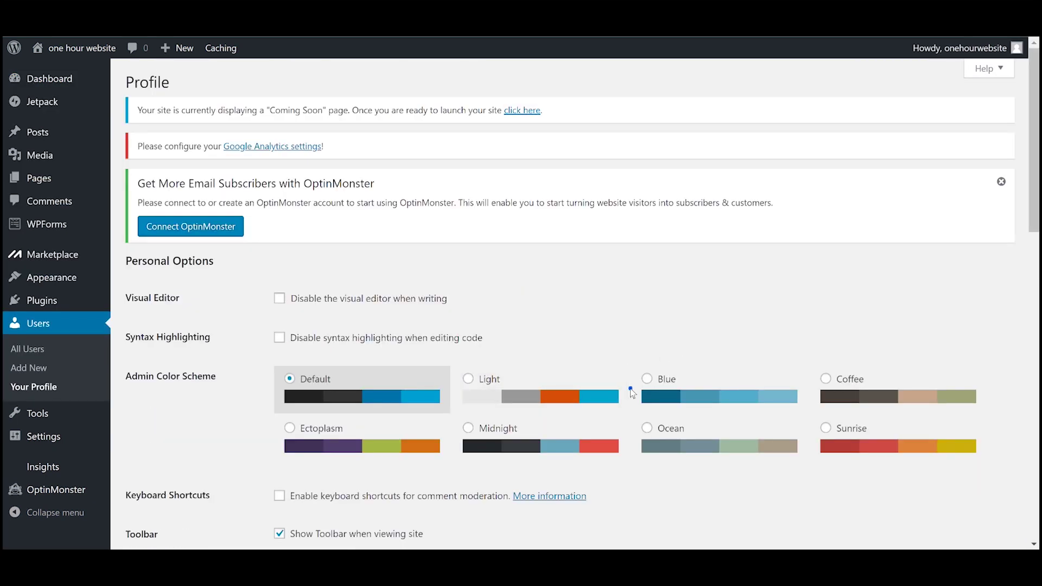
{"action": "left_click", "coordinate": [663, 397]}
{"action": "left_click", "coordinate": [689, 439]}
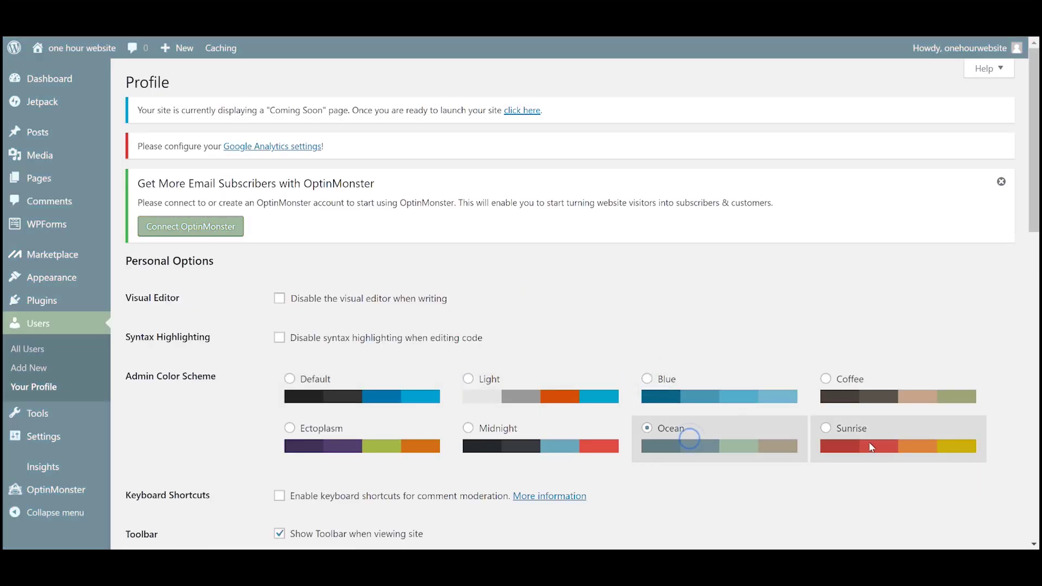
{"action": "left_click", "coordinate": [870, 443]}
{"action": "left_click", "coordinate": [863, 388]}
{"action": "left_click", "coordinate": [746, 382]}
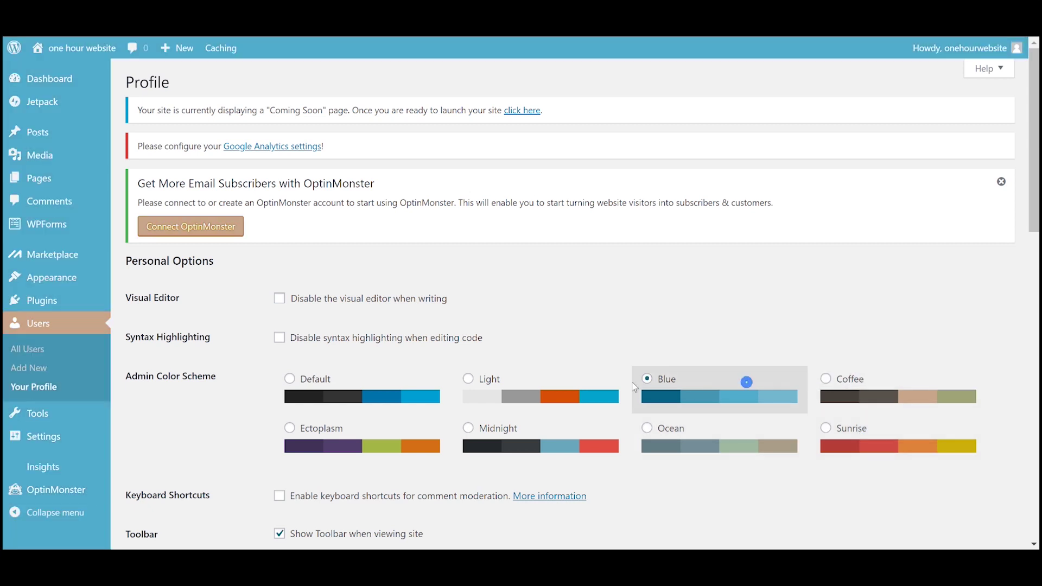
{"action": "left_click", "coordinate": [564, 385]}
{"action": "left_click", "coordinate": [527, 434]}
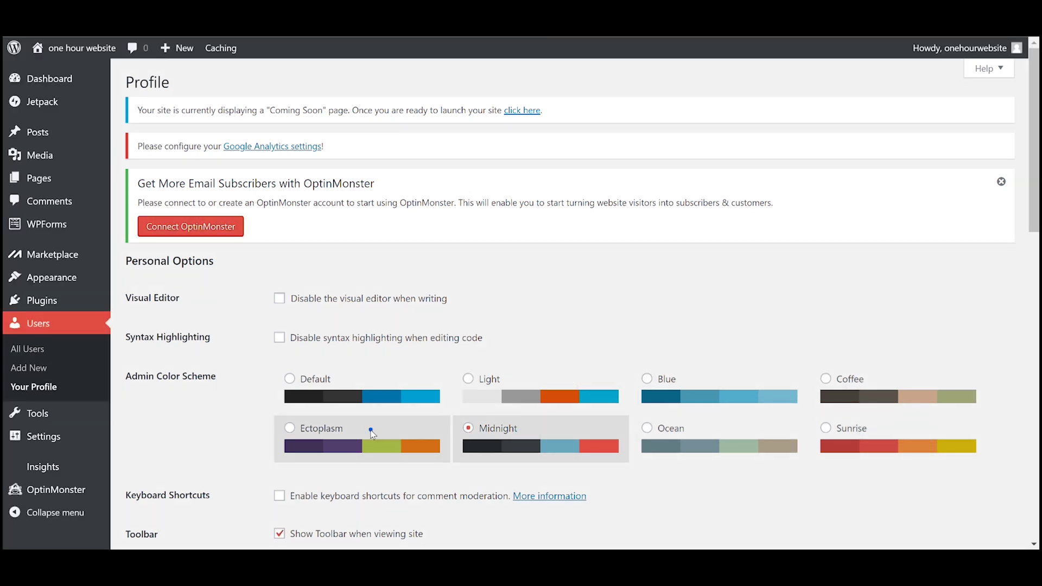
{"action": "left_click", "coordinate": [370, 429]}
{"action": "left_click", "coordinate": [645, 402]}
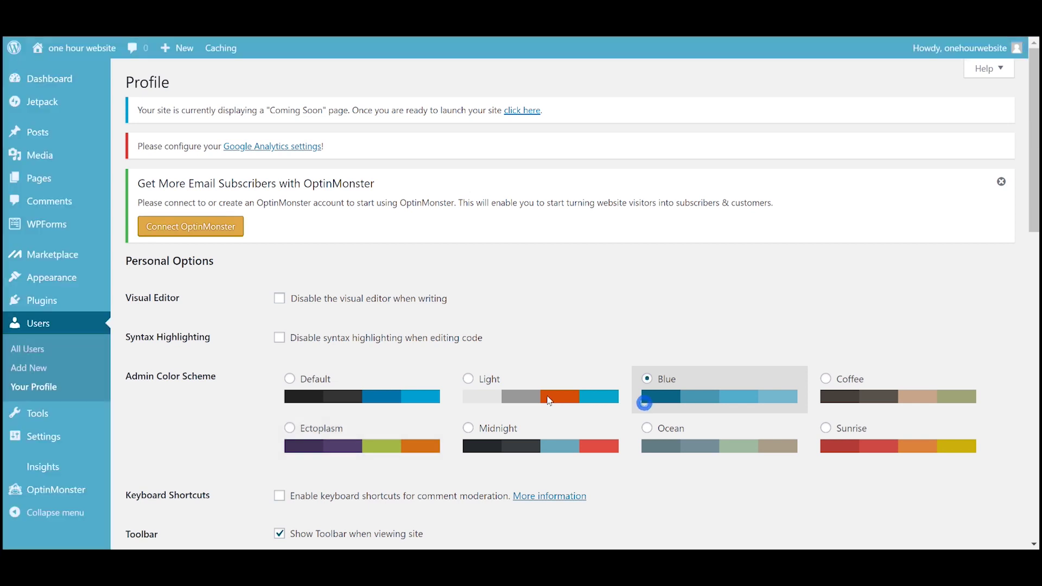
{"action": "left_click", "coordinate": [349, 380]}
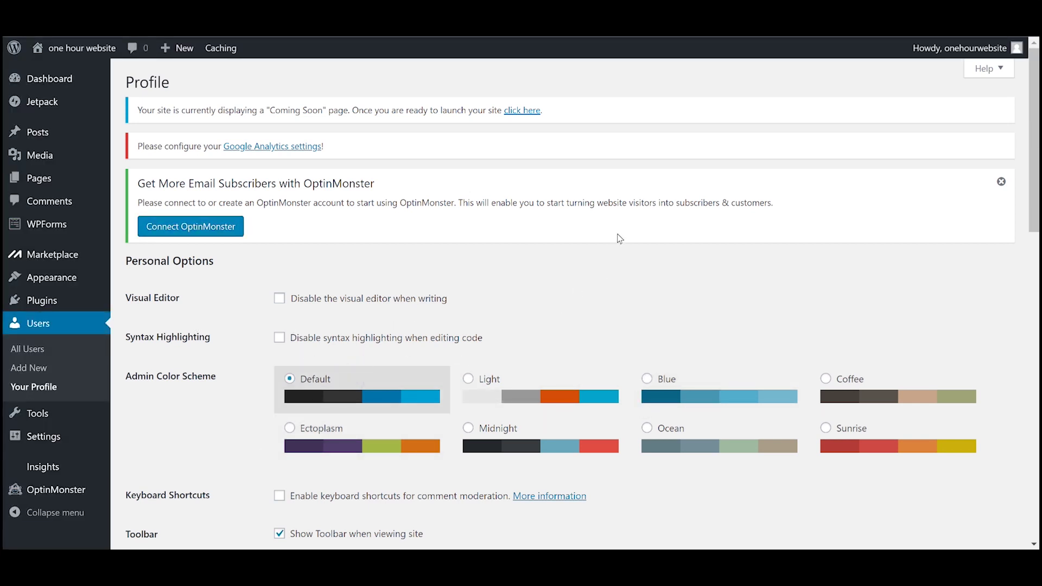
Step: Fill the nickname with the saved suggestion and keep the public display name as onehourwebsite
{"action": "scroll", "coordinate": [622, 234], "scroll_direction": "down", "scroll_amount": 7}
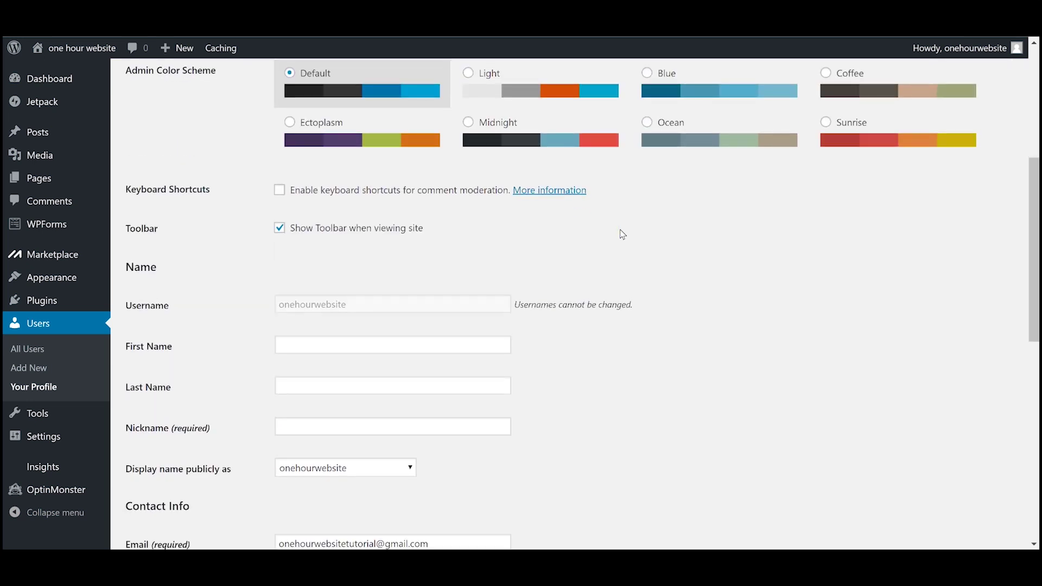
{"action": "scroll", "coordinate": [396, 221], "scroll_direction": "down", "scroll_amount": 2}
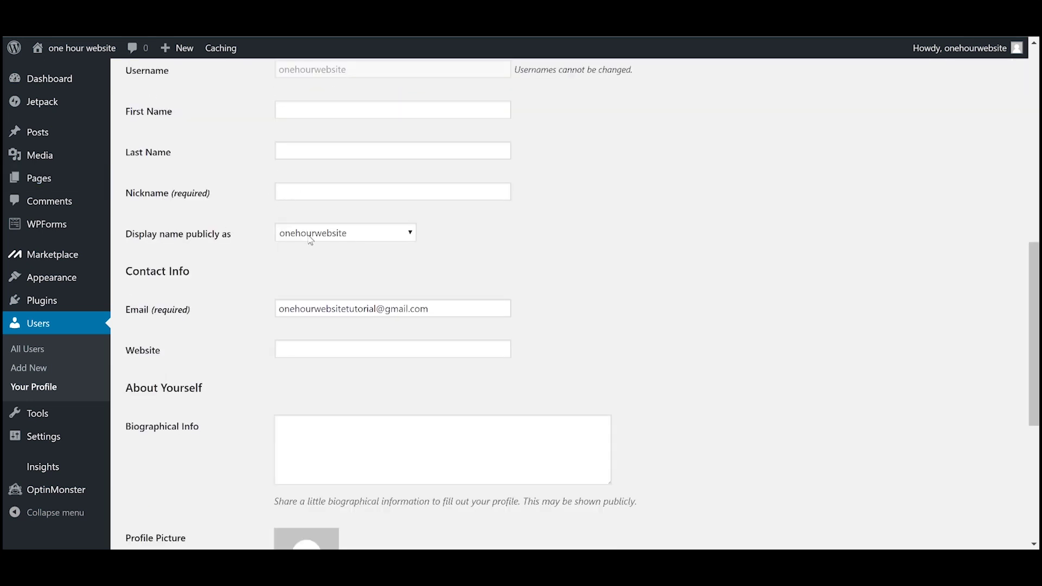
{"action": "left_click", "coordinate": [328, 197]}
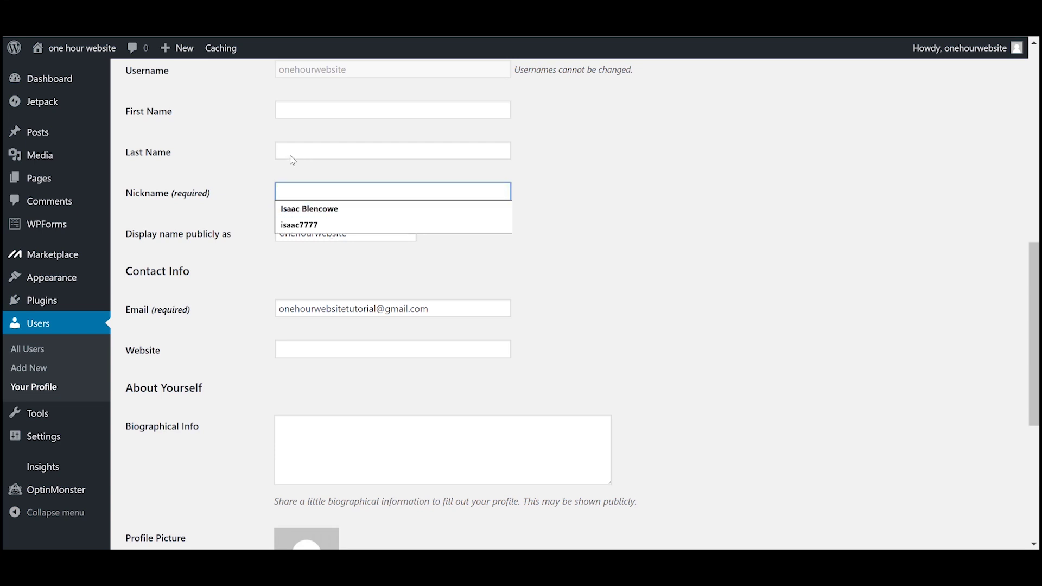
{"action": "left_click", "coordinate": [317, 215]}
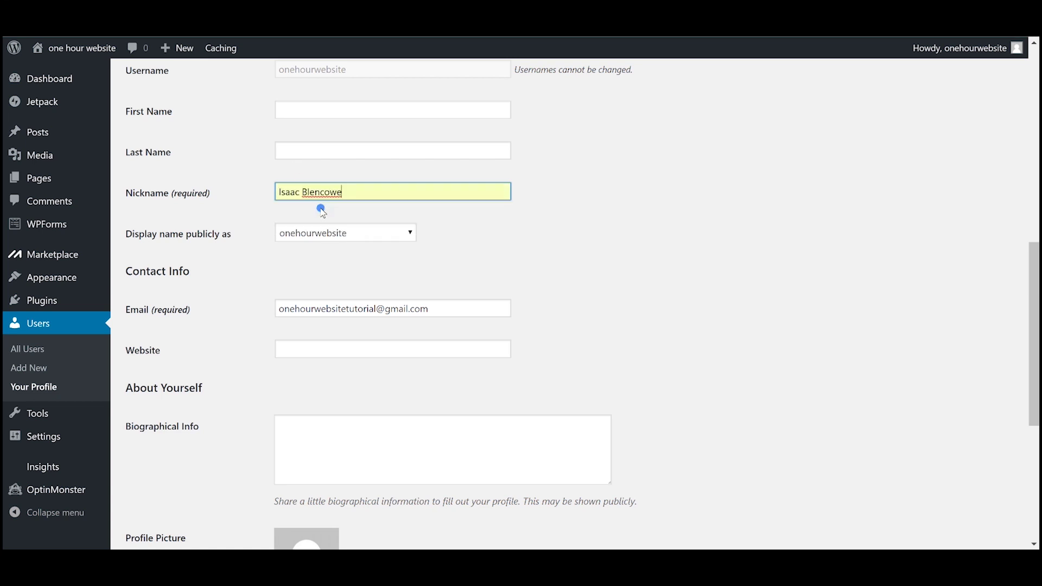
{"action": "left_click", "coordinate": [375, 234]}
{"action": "left_click", "coordinate": [342, 259]}
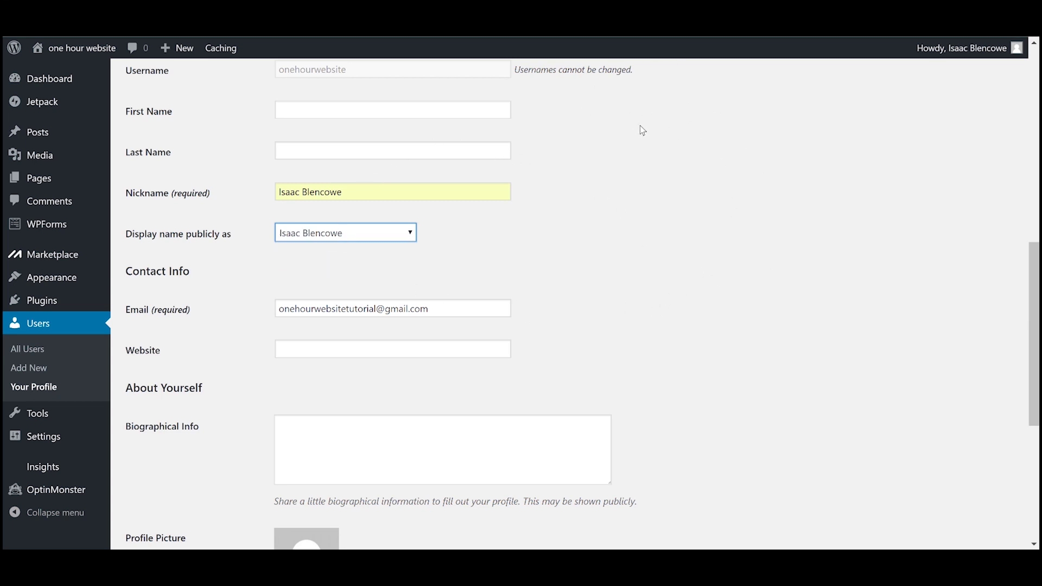
{"action": "mouse_move", "coordinate": [360, 193]}
{"action": "left_mouse_down"}
{"action": "mouse_move", "coordinate": [254, 184]}
{"action": "mouse_move", "coordinate": [356, 192]}
{"action": "left_mouse_up"}
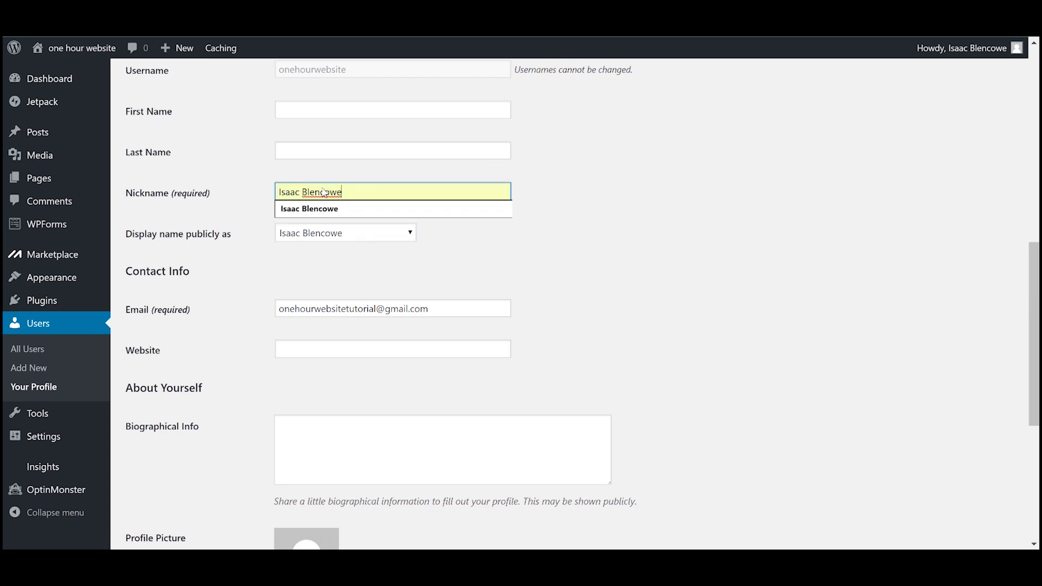
{"action": "left_click", "coordinate": [332, 235]}
{"action": "left_click", "coordinate": [324, 249]}
Step: Replace the generated password with your own and submit the profile update
{"action": "scroll", "coordinate": [441, 109], "scroll_direction": "down", "scroll_amount": 4}
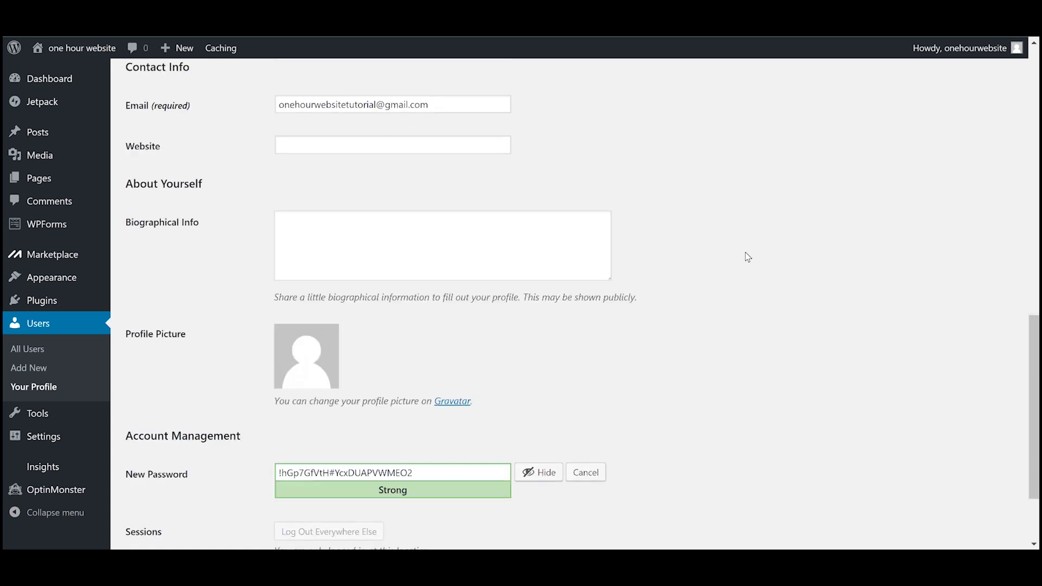
{"action": "scroll", "coordinate": [300, 269], "scroll_direction": "down", "scroll_amount": 2}
{"action": "scroll", "coordinate": [868, 302], "scroll_direction": "down", "scroll_amount": 2}
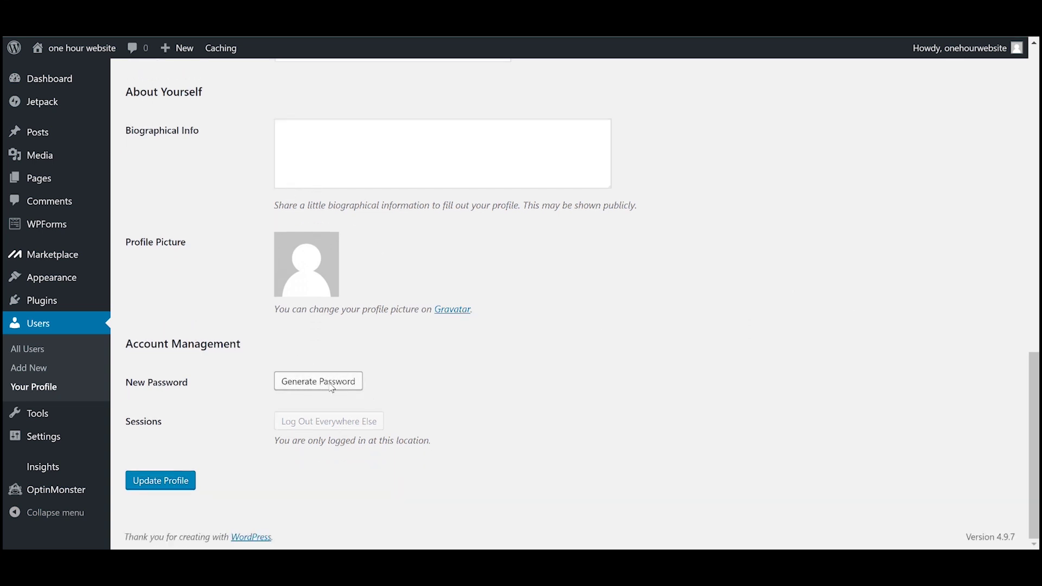
{"action": "left_click", "coordinate": [332, 386]}
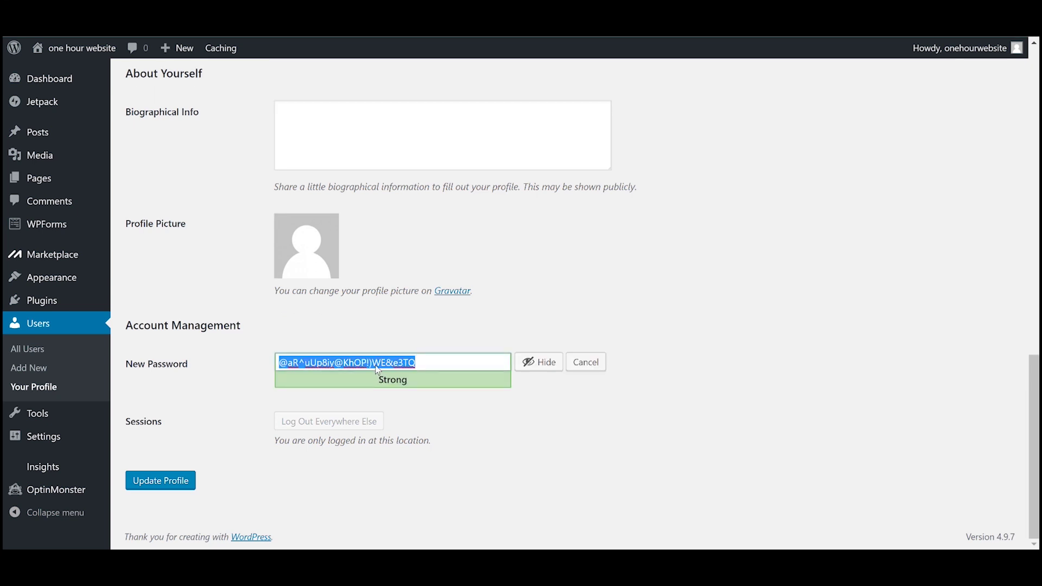
{"action": "key", "text": "BackSpace"}
{"action": "left_click", "coordinate": [526, 365]}
{"action": "type", "text": "p"}
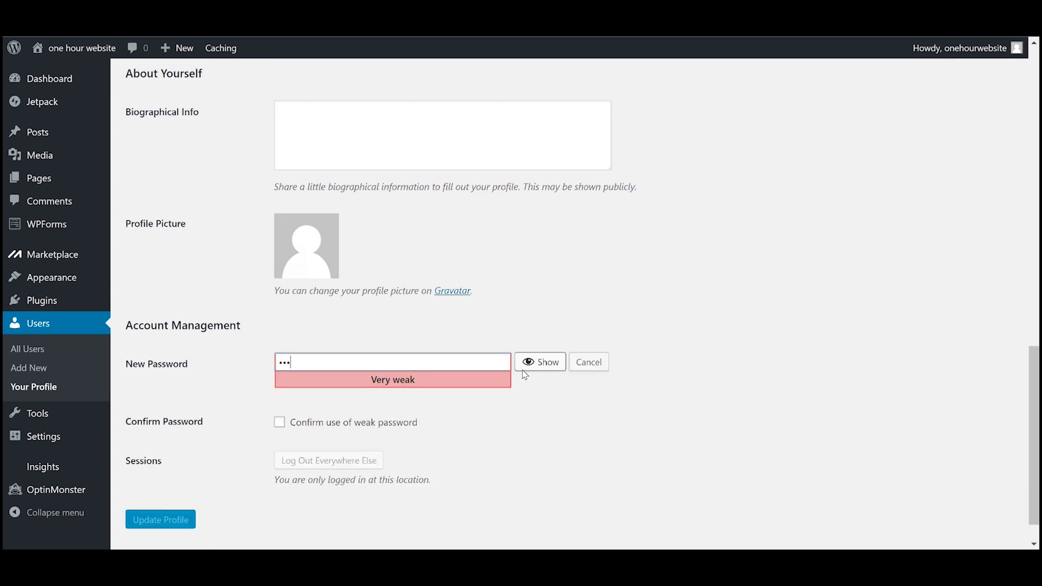
{"action": "type", "text": "••••••••"}
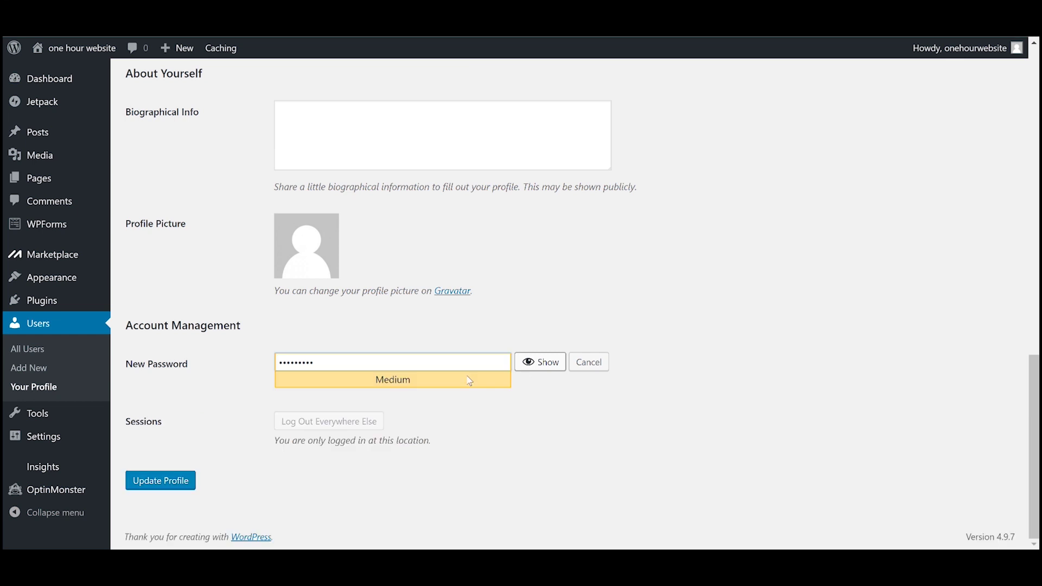
{"action": "left_click", "coordinate": [159, 480]}
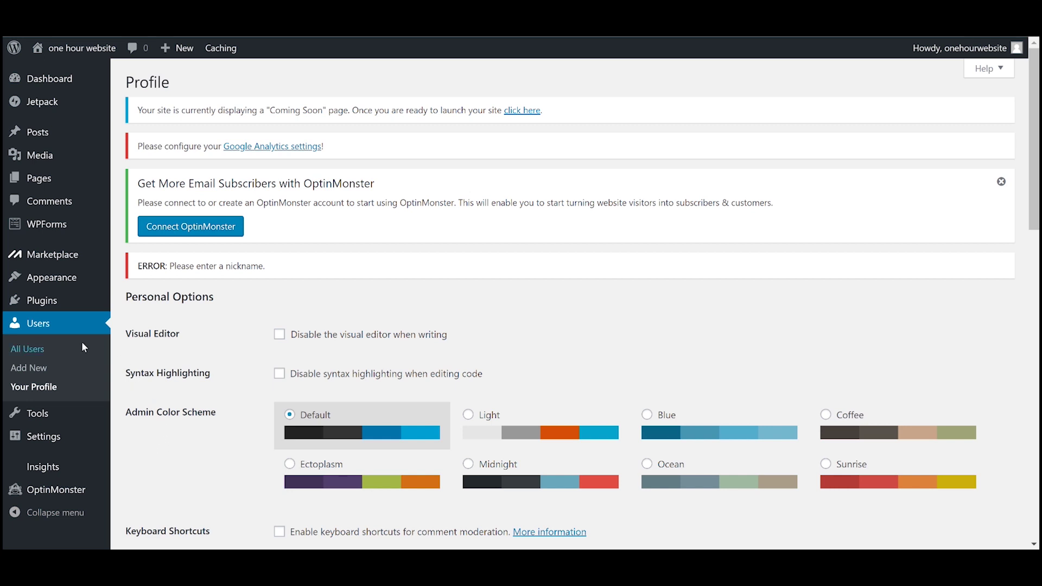
{"action": "left_click", "coordinate": [61, 303]}
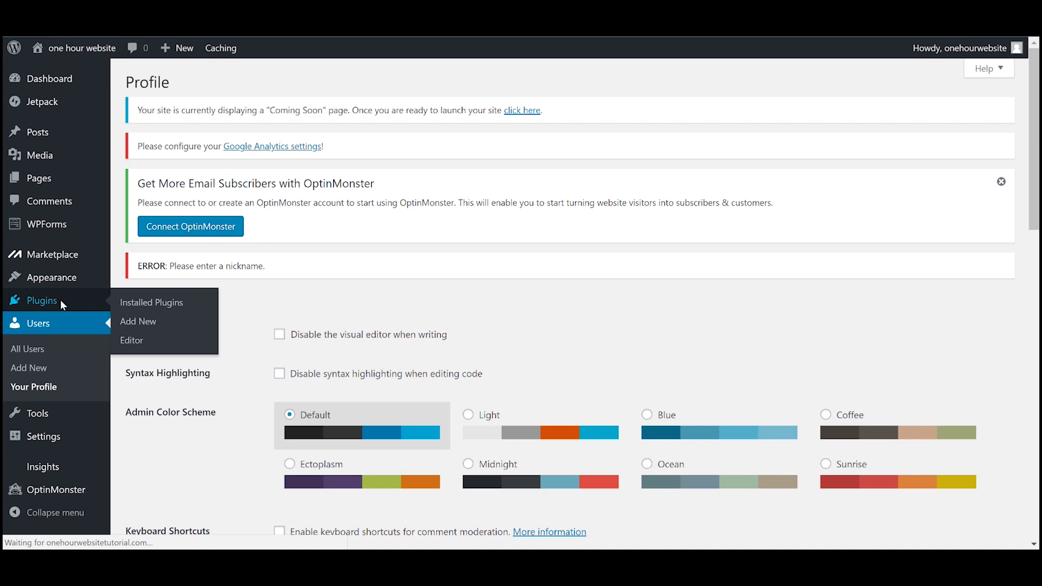
Step: Bulk-deactivate WPForms Lite, OptinMonster API, MOJO Marketplace, Jetpack, Hello Dolly and Google Analytics
{"action": "scroll", "coordinate": [412, 211], "scroll_direction": "down", "scroll_amount": 3}
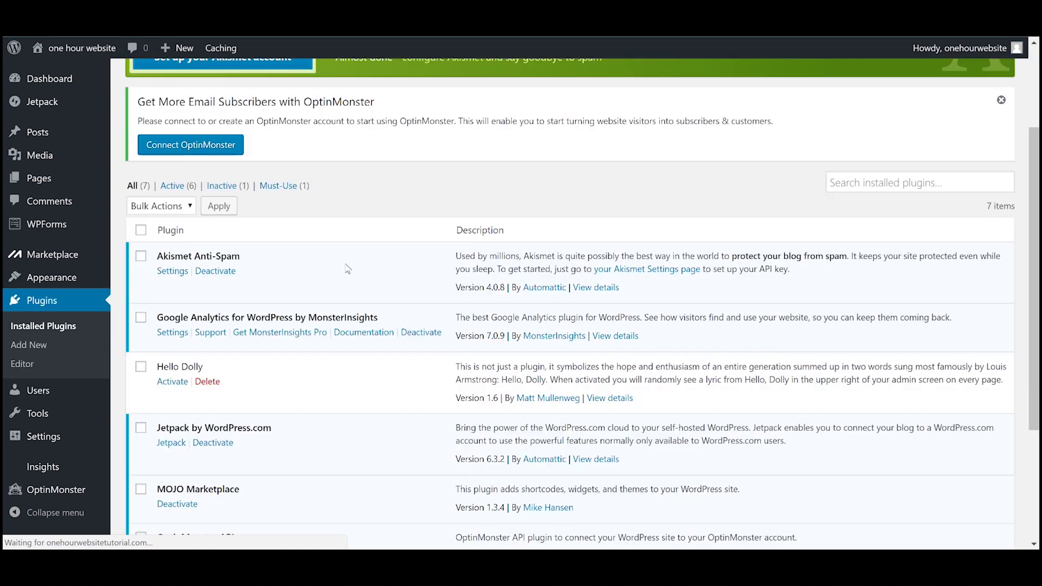
{"action": "scroll", "coordinate": [434, 194], "scroll_direction": "down", "scroll_amount": 3}
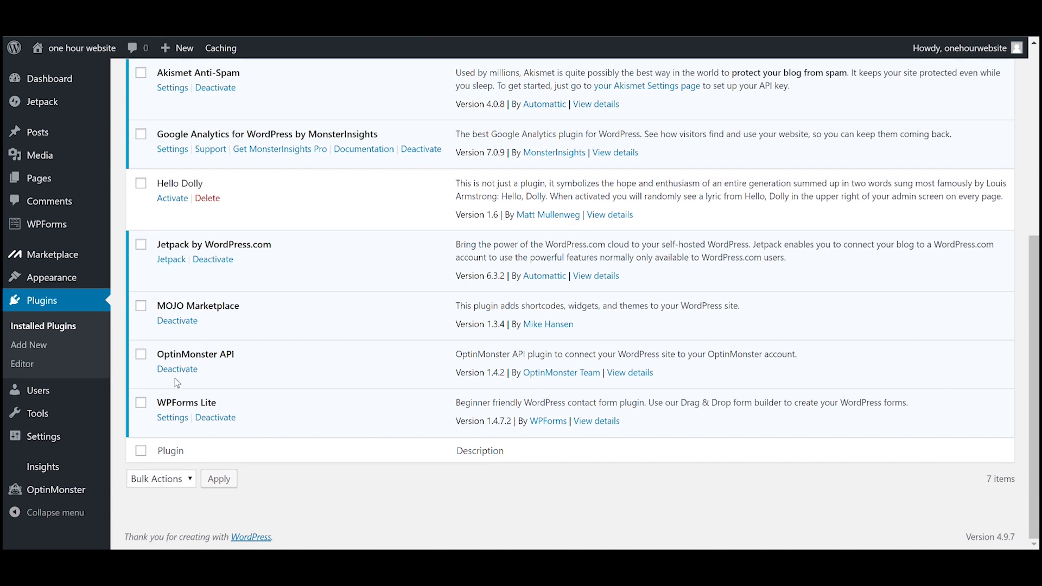
{"action": "left_click", "coordinate": [140, 402]}
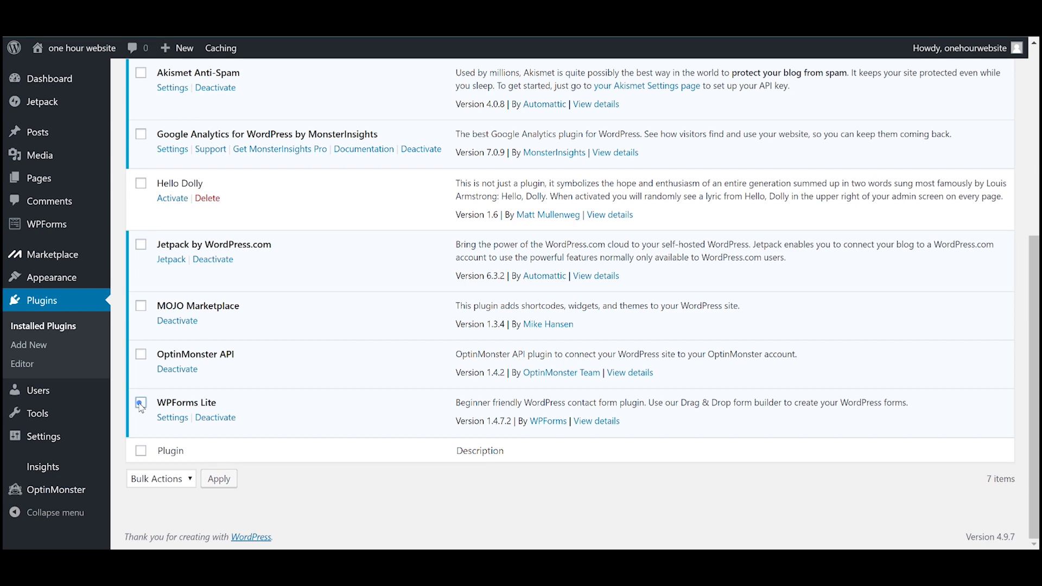
{"action": "left_click", "coordinate": [141, 354]}
{"action": "left_click", "coordinate": [142, 307]}
{"action": "left_click", "coordinate": [140, 244]}
{"action": "scroll", "coordinate": [206, 241], "scroll_direction": "up", "scroll_amount": 1}
{"action": "scroll", "coordinate": [208, 241], "scroll_direction": "up", "scroll_amount": 1}
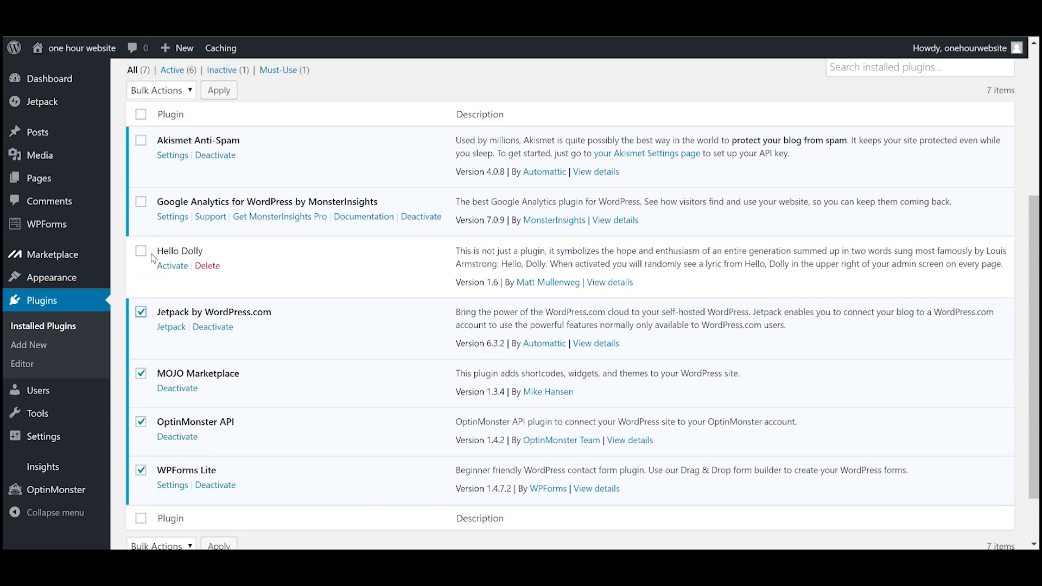
{"action": "left_click", "coordinate": [141, 249]}
{"action": "scroll", "coordinate": [163, 272], "scroll_direction": "up", "scroll_amount": 3}
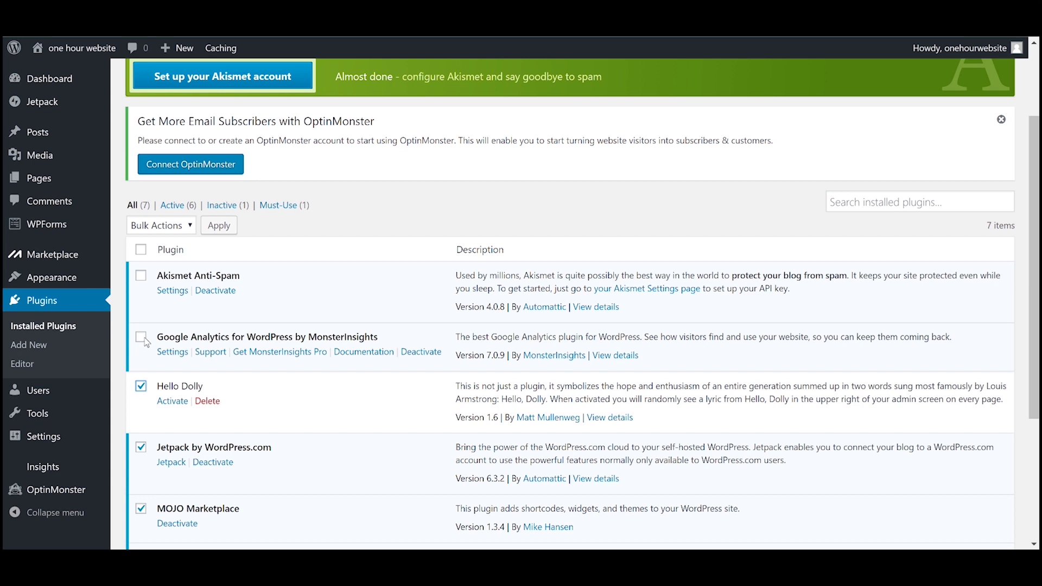
{"action": "left_click", "coordinate": [142, 339]}
{"action": "scroll", "coordinate": [365, 227], "scroll_direction": "down", "scroll_amount": 3}
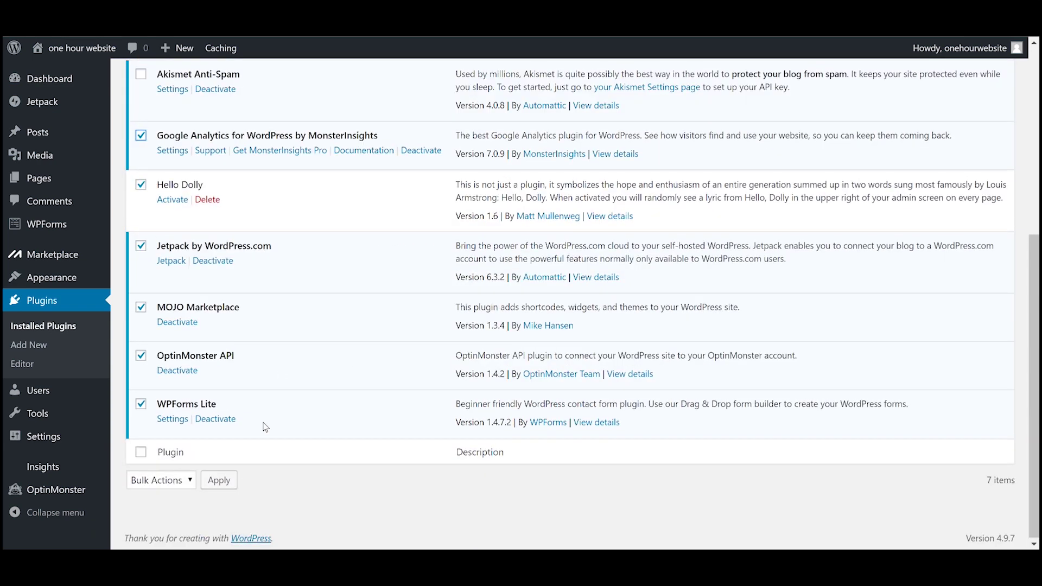
{"action": "scroll", "coordinate": [266, 423], "scroll_direction": "up", "scroll_amount": 5}
{"action": "scroll", "coordinate": [271, 391], "scroll_direction": "down", "scroll_amount": 5}
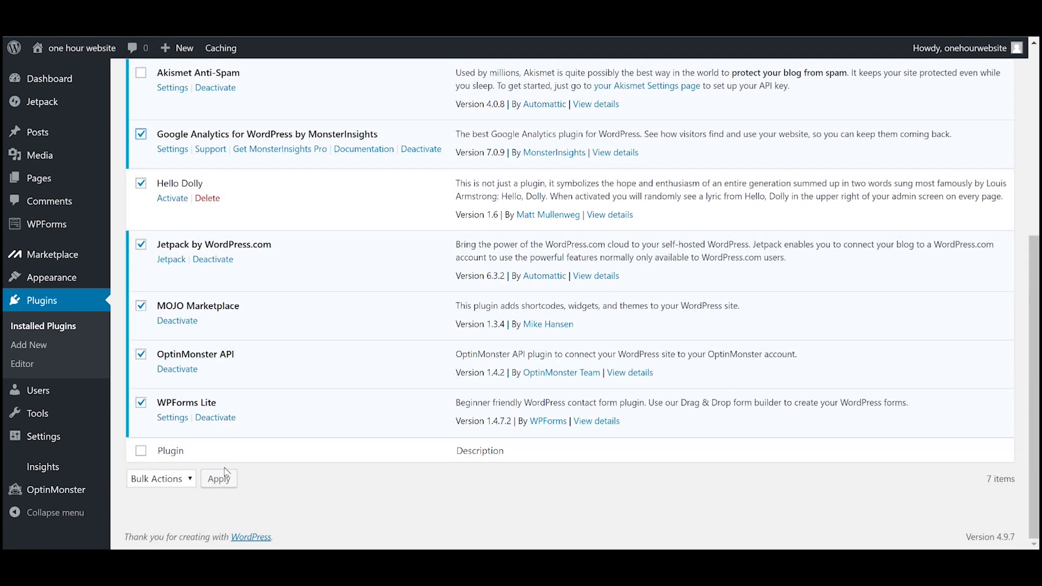
{"action": "left_click", "coordinate": [162, 479]}
{"action": "left_click", "coordinate": [168, 437]}
{"action": "left_click", "coordinate": [224, 480]}
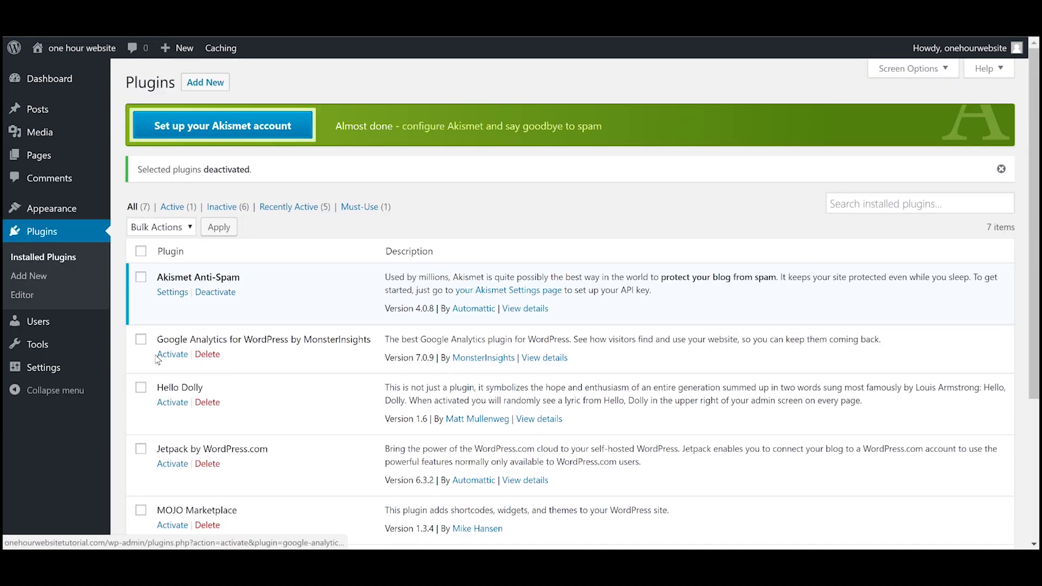
Step: Bulk-delete those six deactivated plugins and confirm, leaving only Akismet Anti-Spam
{"action": "left_click", "coordinate": [140, 340]}
{"action": "left_click", "coordinate": [141, 388]}
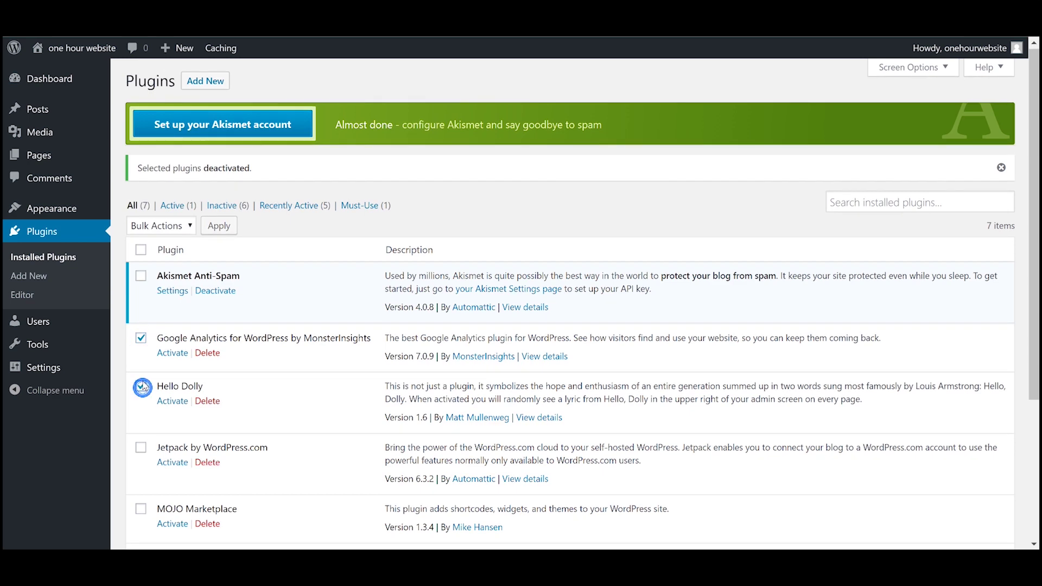
{"action": "scroll", "coordinate": [142, 391], "scroll_direction": "down", "scroll_amount": 4}
{"action": "left_click", "coordinate": [141, 247]}
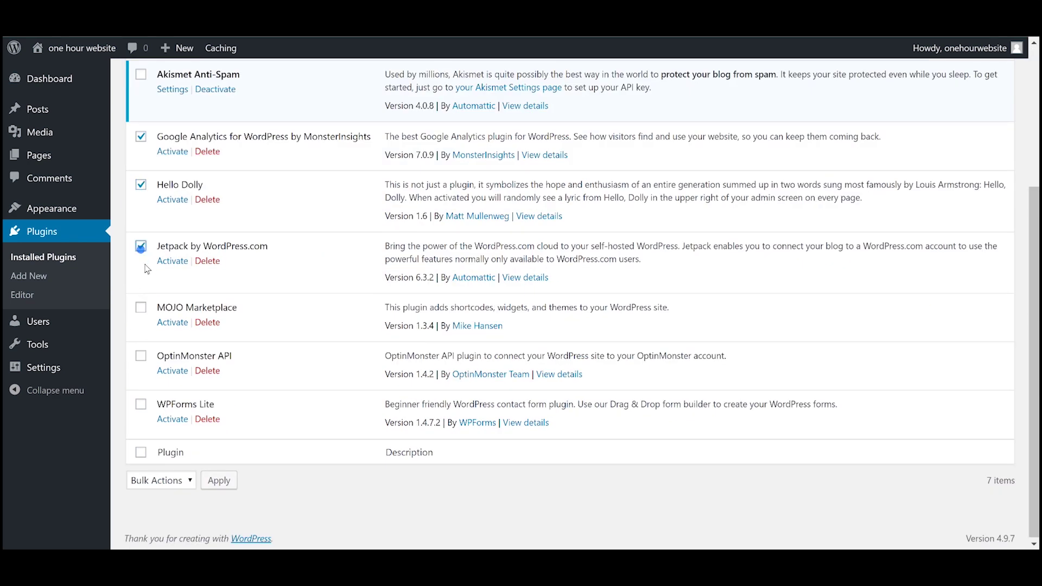
{"action": "left_click", "coordinate": [141, 308]}
{"action": "left_click", "coordinate": [141, 355]}
{"action": "left_click", "coordinate": [141, 404]}
{"action": "left_click", "coordinate": [169, 483]}
{"action": "left_click", "coordinate": [155, 464]}
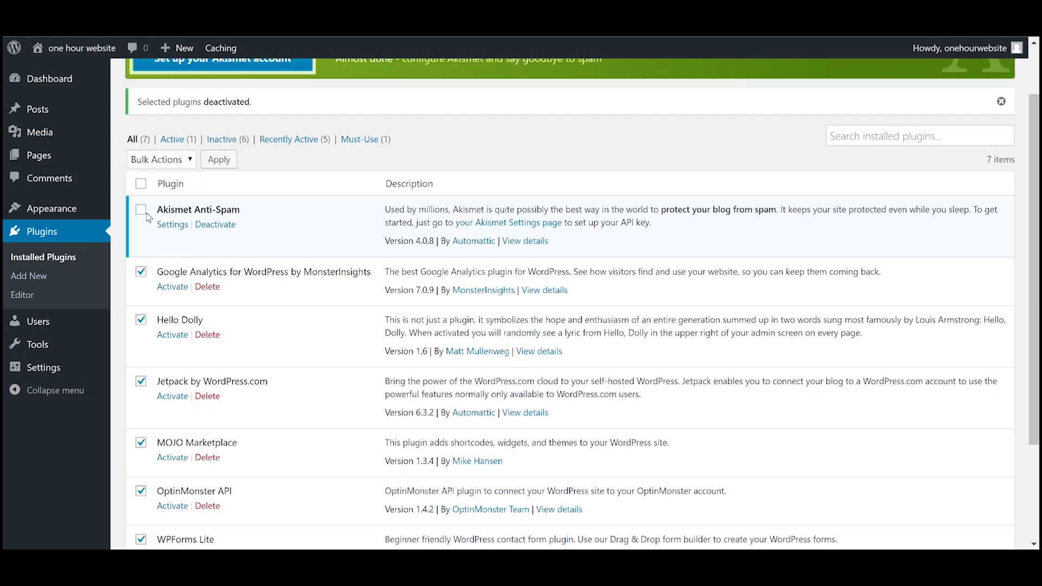
{"action": "scroll", "coordinate": [382, 424], "scroll_direction": "down", "scroll_amount": 1}
{"action": "scroll", "coordinate": [382, 423], "scroll_direction": "down", "scroll_amount": 2}
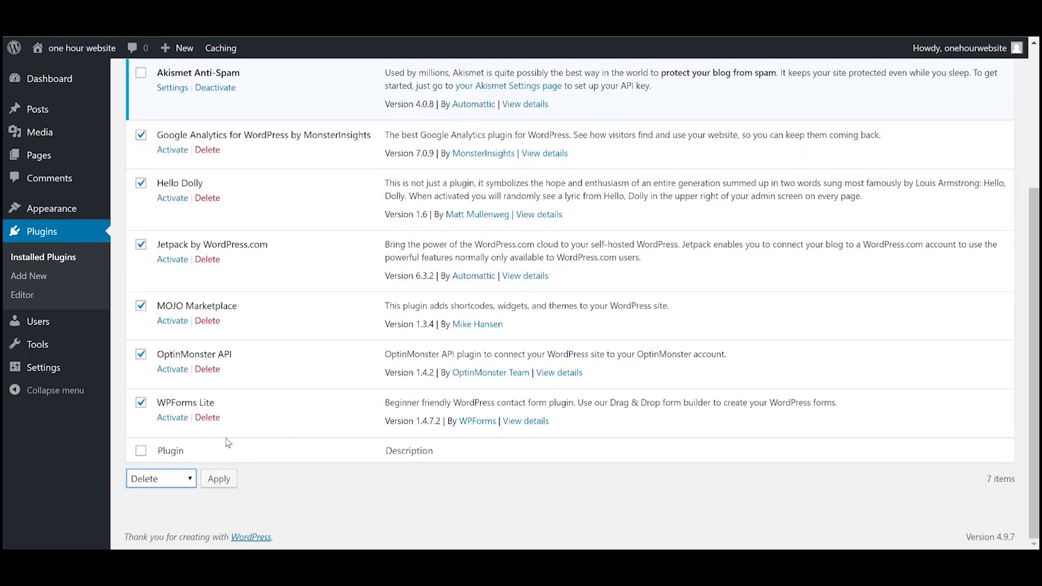
{"action": "left_click", "coordinate": [219, 480]}
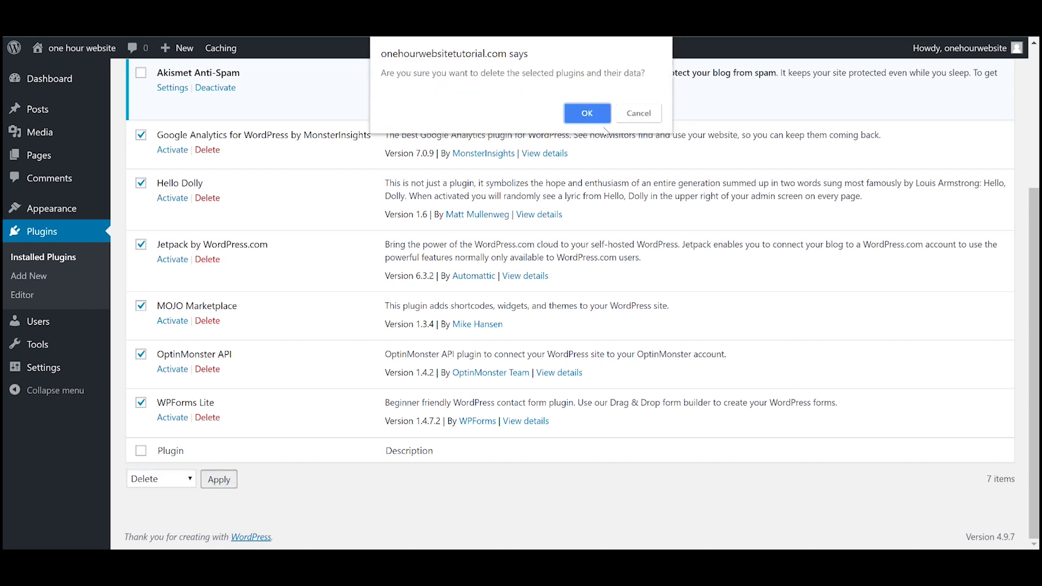
{"action": "left_click", "coordinate": [607, 119]}
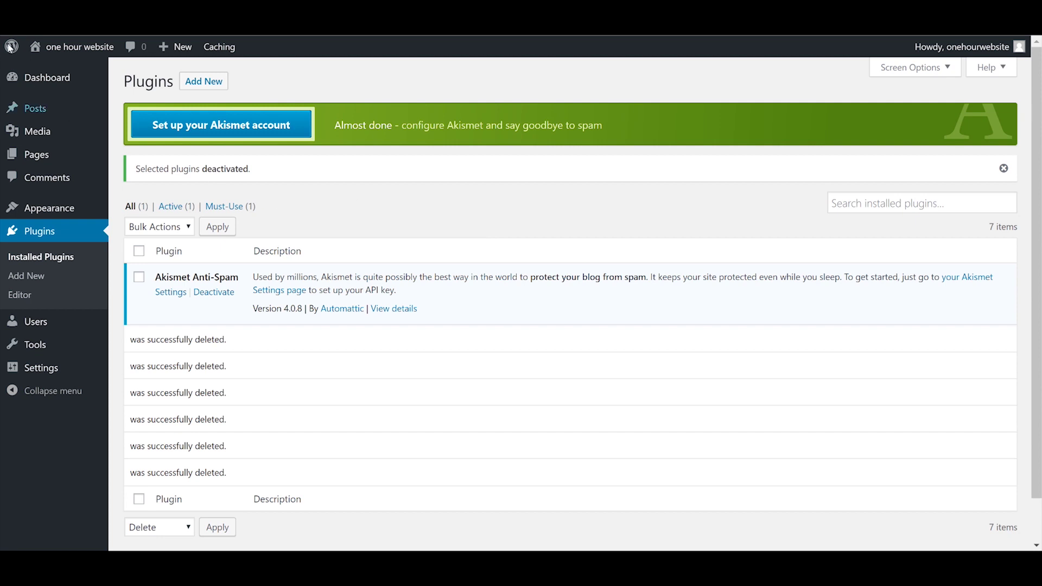
Step: Set permalinks to the Post name structure (/%postname%/), save, and return to the Dashboard
{"action": "left_click", "coordinate": [36, 80]}
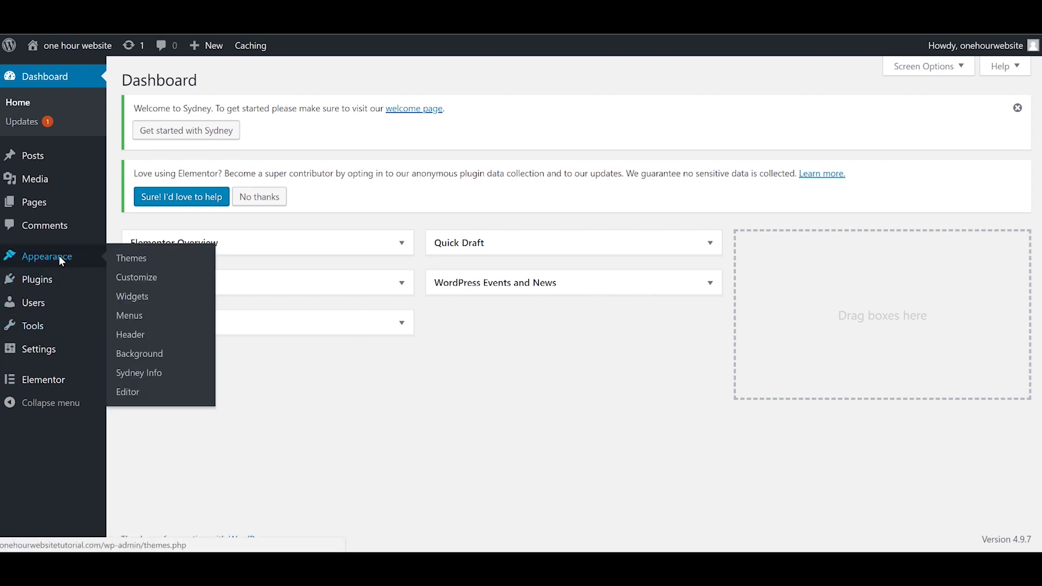
{"action": "mouse_move", "coordinate": [31, 347]}
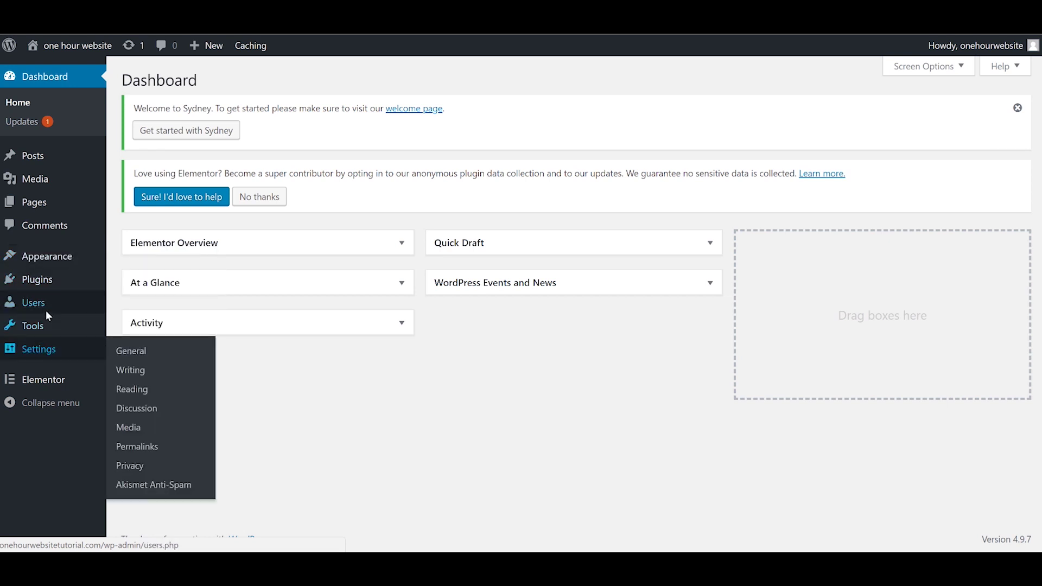
{"action": "left_click", "coordinate": [148, 448]}
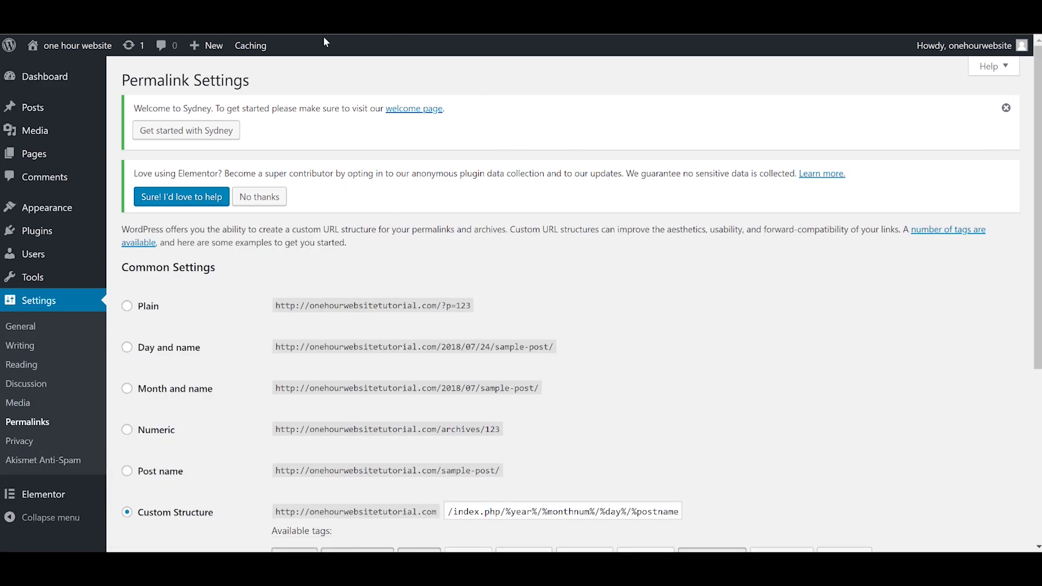
{"action": "scroll", "coordinate": [427, 272], "scroll_direction": "down", "scroll_amount": 3}
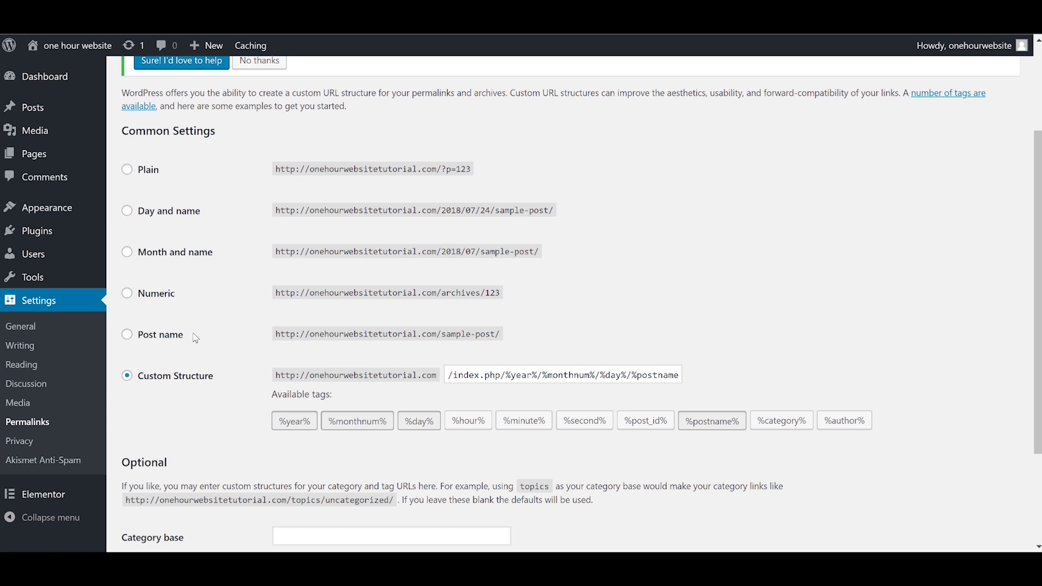
{"action": "left_click", "coordinate": [129, 335]}
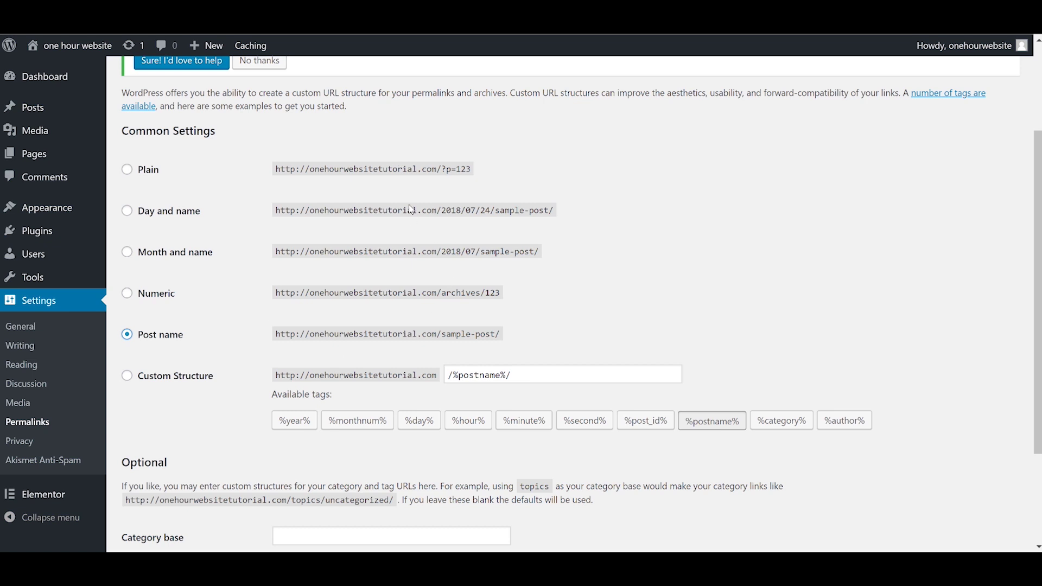
{"action": "scroll", "coordinate": [411, 209], "scroll_direction": "down", "scroll_amount": 3}
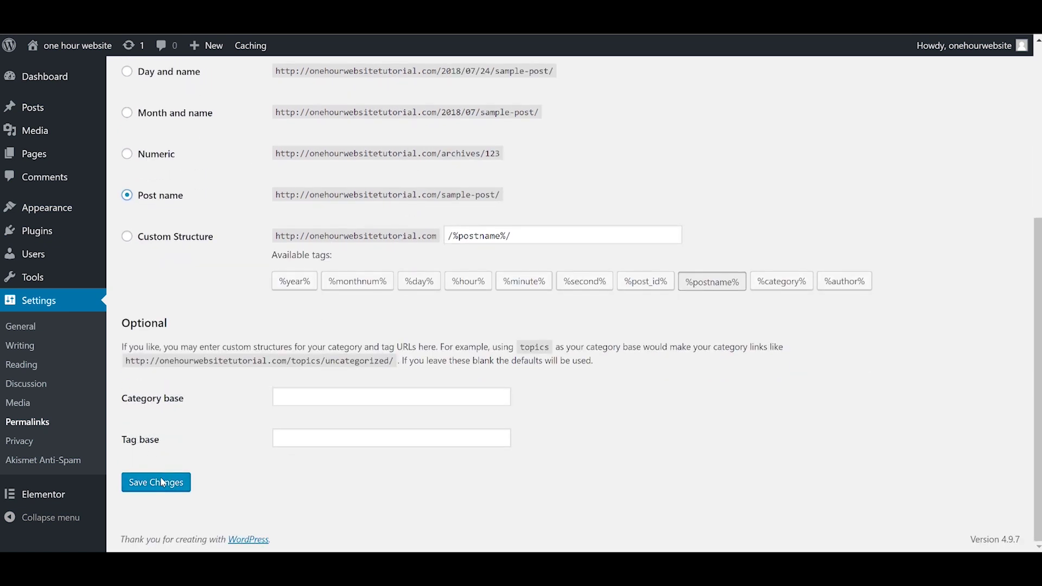
{"action": "left_click", "coordinate": [165, 486]}
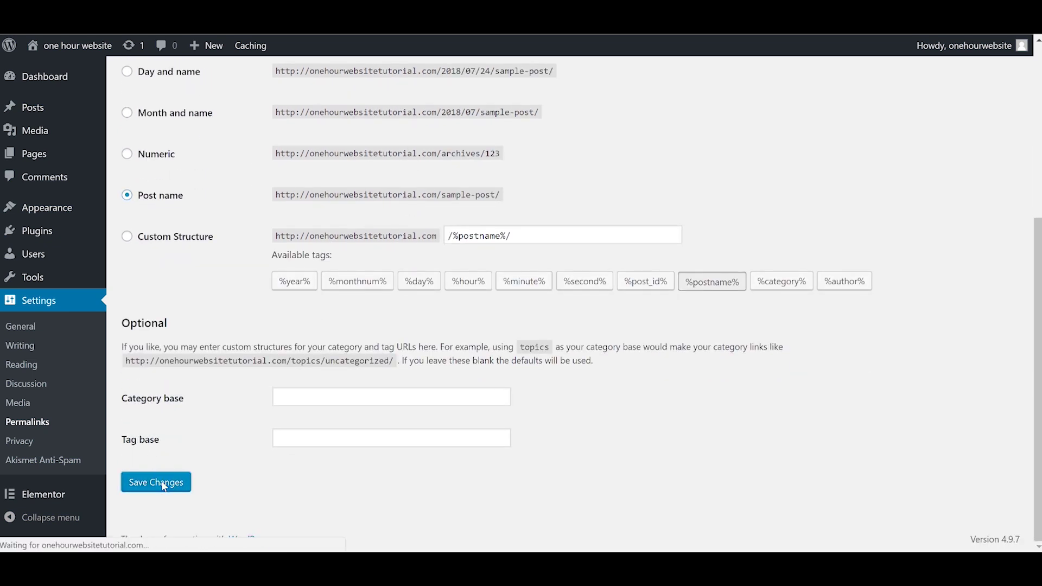
{"action": "left_click", "coordinate": [38, 81]}
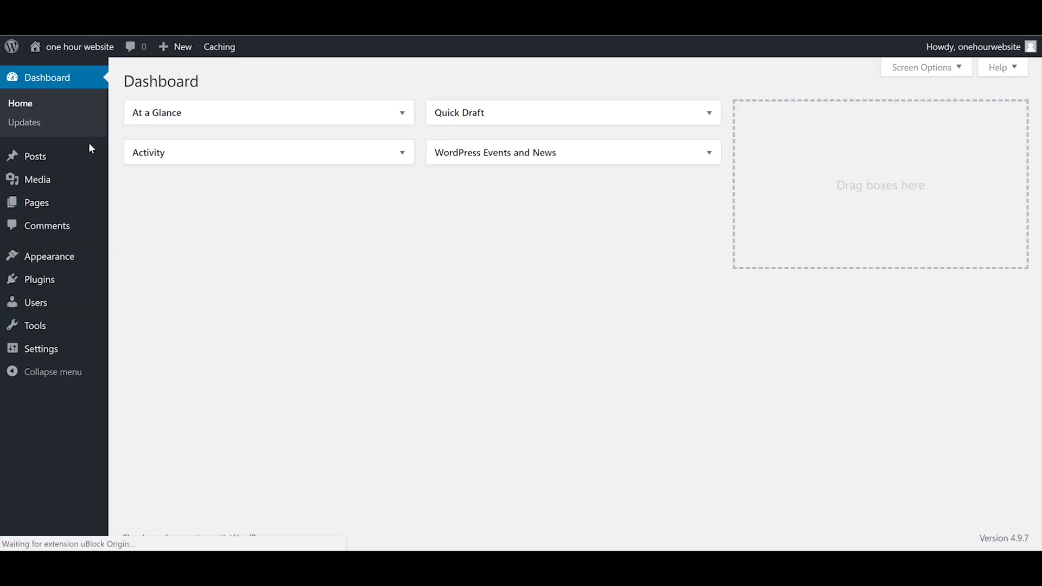
Step: Move the sample 'Hello world!' post to the Trash and go back to the Dashboard
{"action": "mouse_move", "coordinate": [76, 155]}
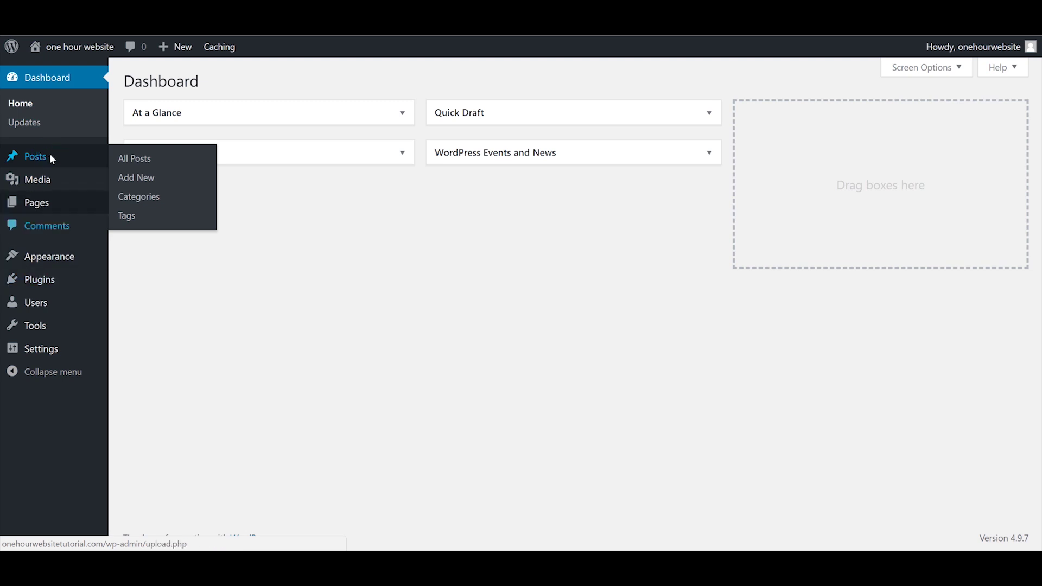
{"action": "left_click", "coordinate": [50, 156]}
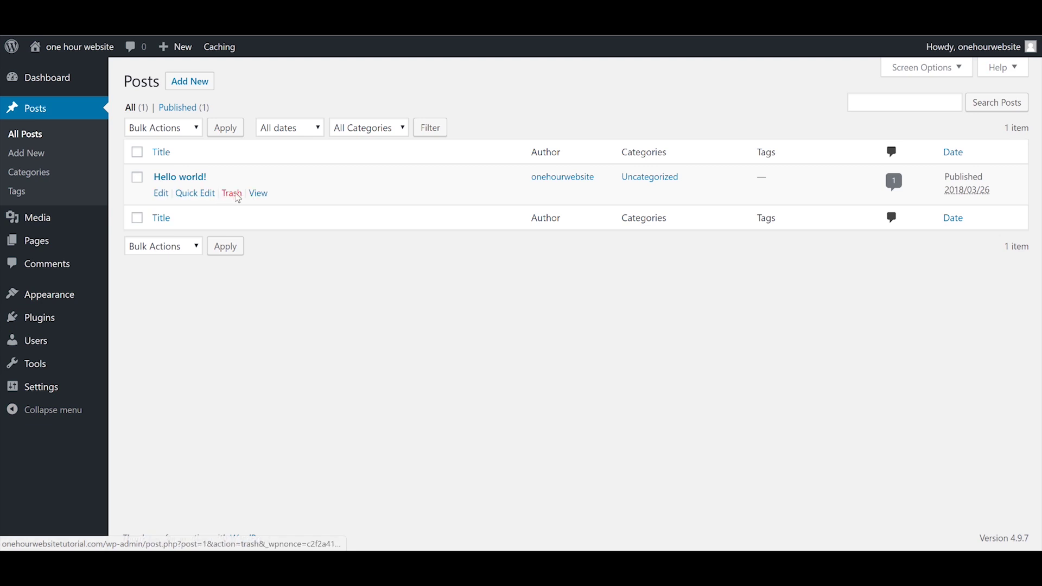
{"action": "left_click", "coordinate": [232, 194]}
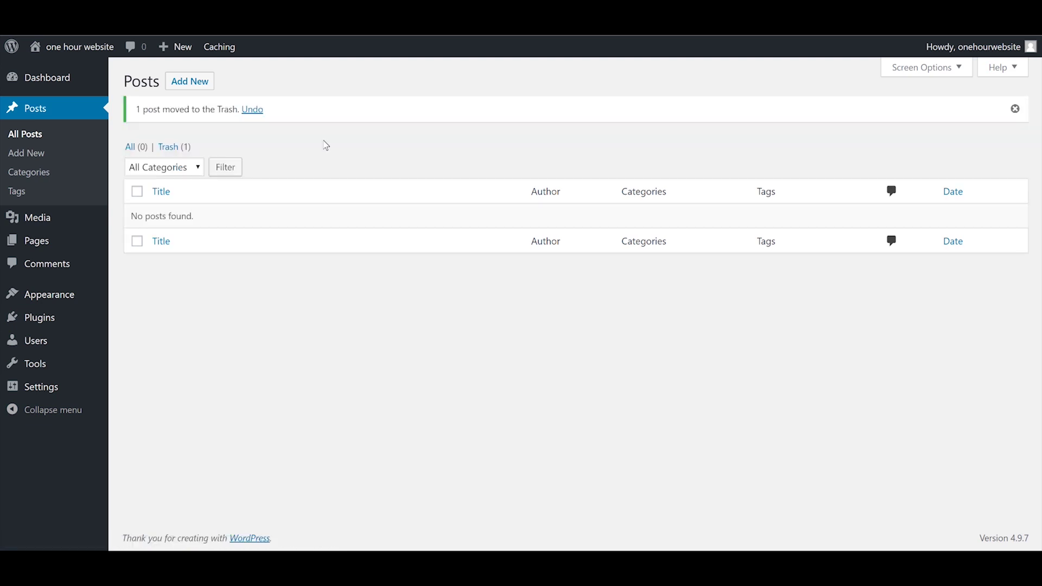
{"action": "left_click", "coordinate": [39, 77]}
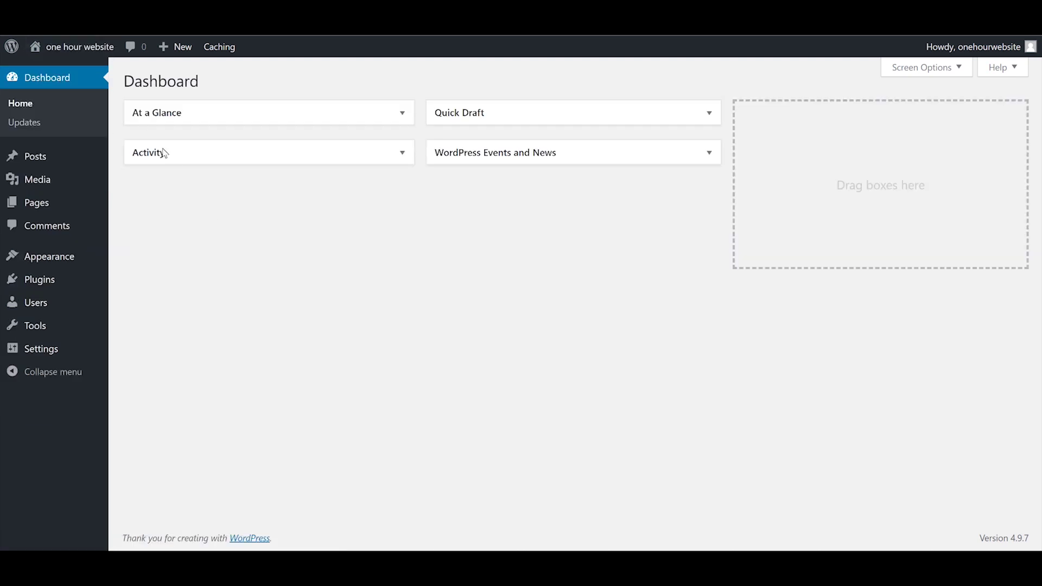
{"action": "mouse_move", "coordinate": [77, 50]}
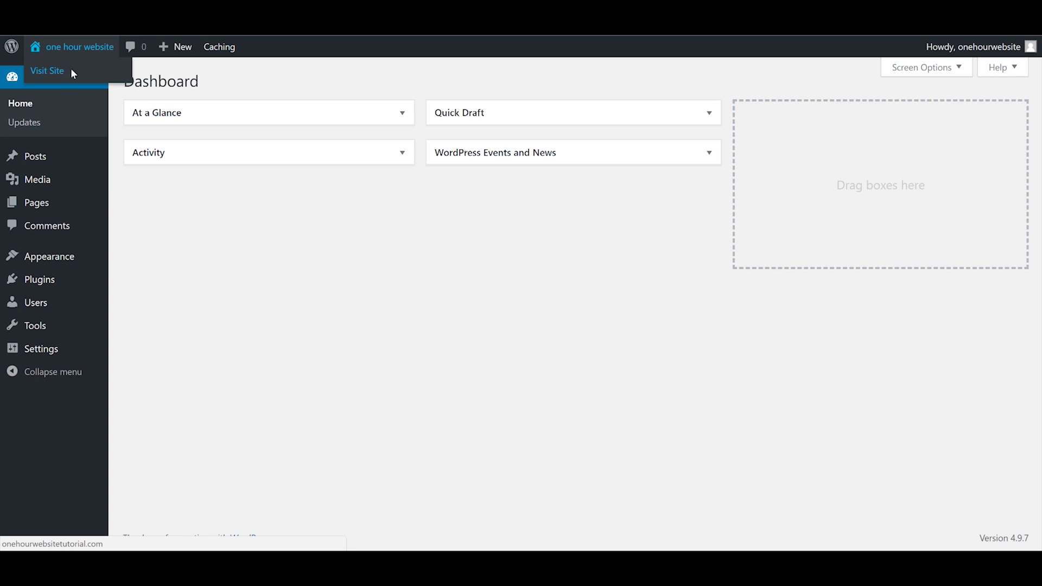
Step: Open the live homepage and scroll past the ONE HOUR WEBSITE title and plant photo
{"action": "left_click", "coordinate": [102, 79]}
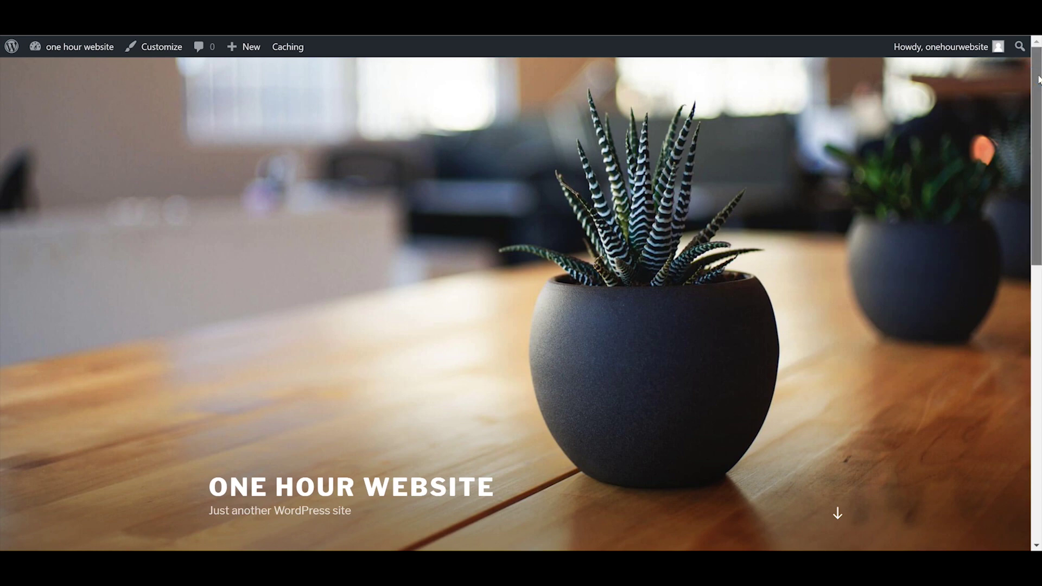
{"action": "mouse_move", "coordinate": [1038, 79]}
{"action": "left_mouse_down"}
{"action": "mouse_move", "coordinate": [1036, 400]}
{"action": "mouse_move", "coordinate": [1038, 65]}
{"action": "left_mouse_up"}
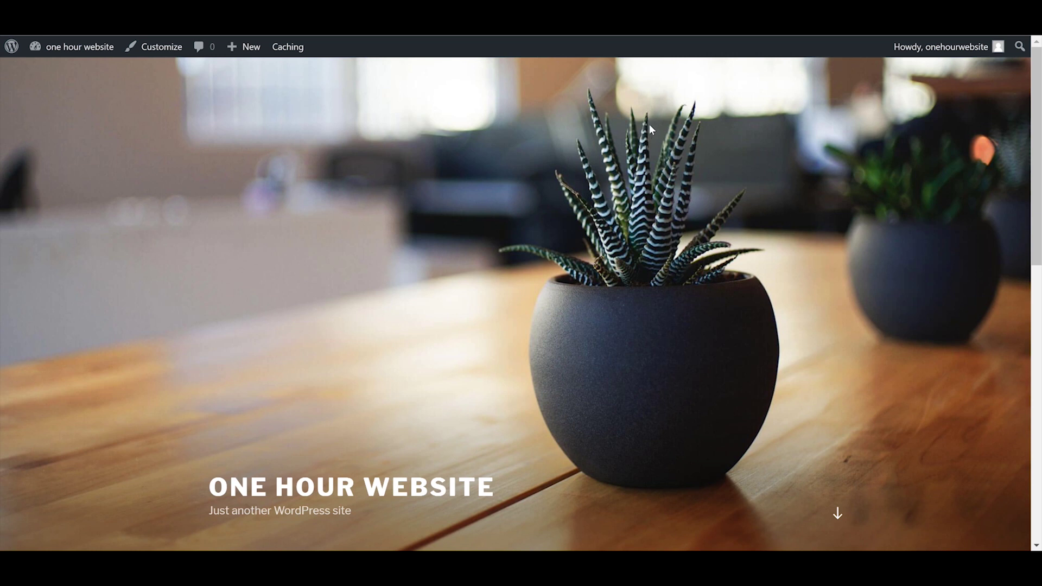
{"action": "mouse_move", "coordinate": [1038, 122]}
{"action": "left_mouse_down"}
{"action": "mouse_move", "coordinate": [1038, 169]}
{"action": "mouse_move", "coordinate": [1038, 119]}
{"action": "left_mouse_up"}
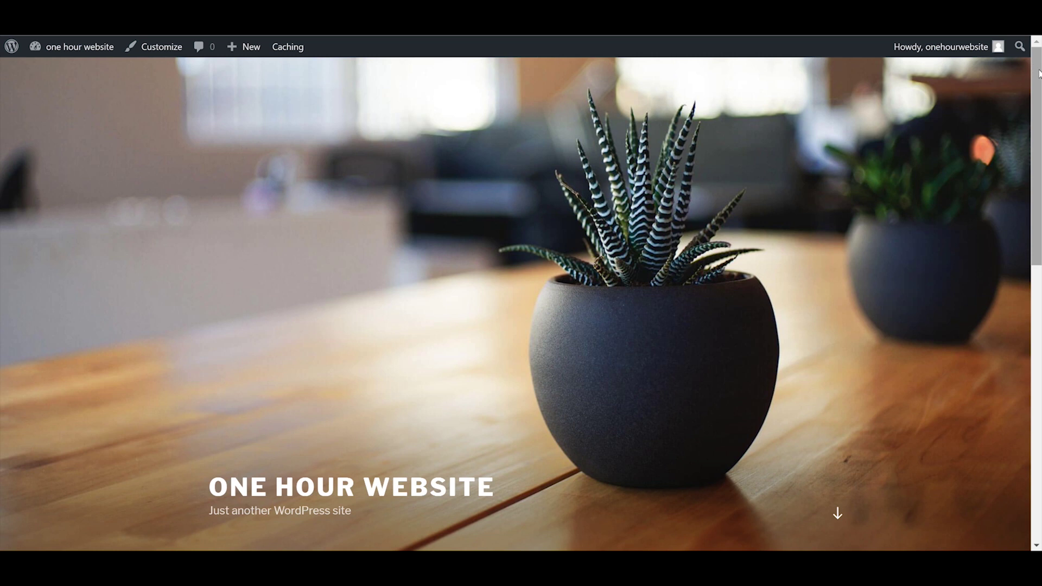
{"action": "mouse_move", "coordinate": [1039, 74]}
{"action": "left_mouse_down"}
{"action": "mouse_move", "coordinate": [1039, 349]}
{"action": "mouse_move", "coordinate": [1039, 73]}
{"action": "left_mouse_up"}
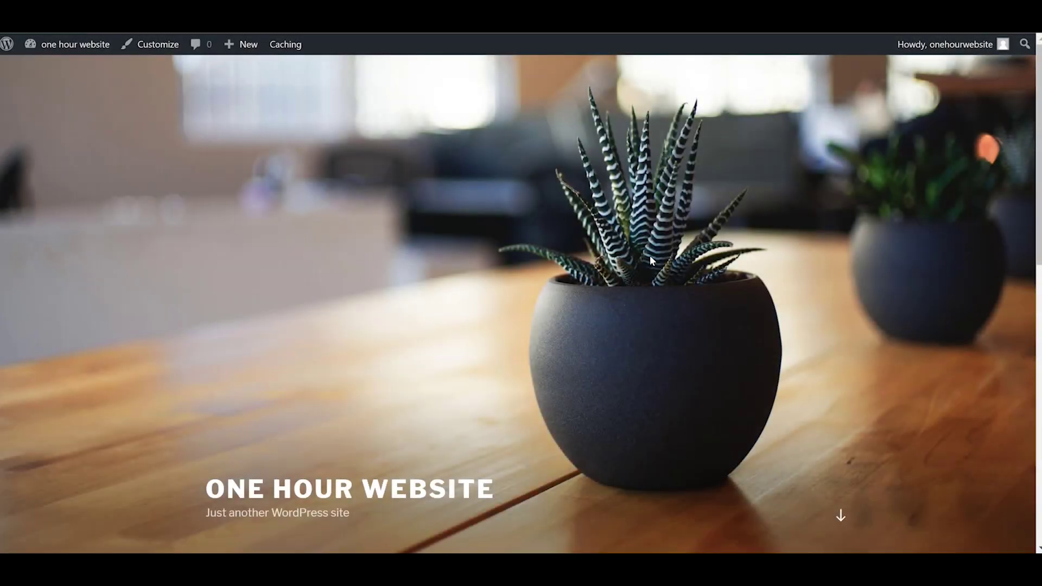
Step: Search the theme directory for 'sydney', then install and activate the Sydney theme
{"action": "mouse_move", "coordinate": [69, 45]}
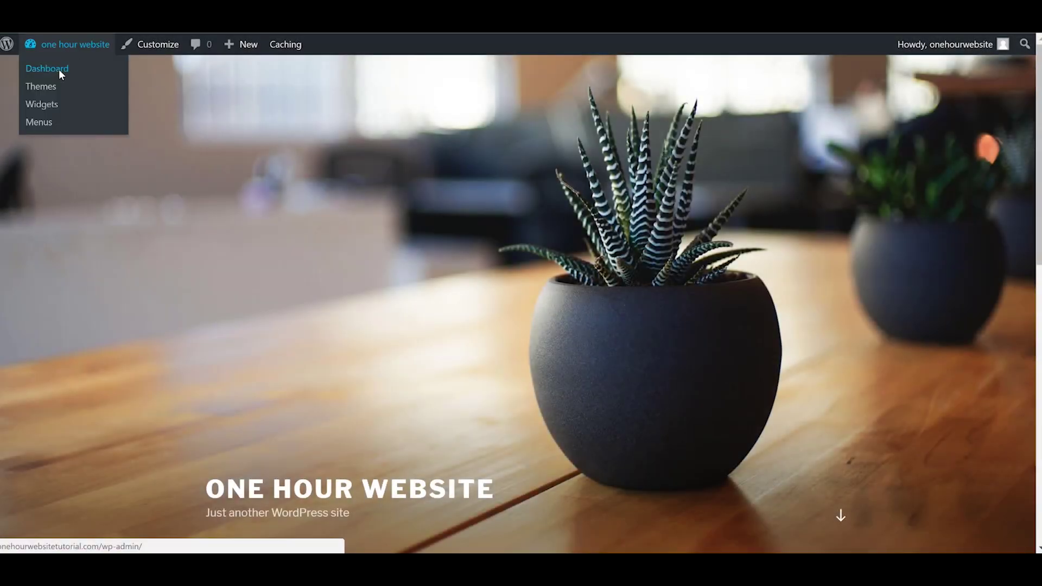
{"action": "left_click", "coordinate": [62, 70]}
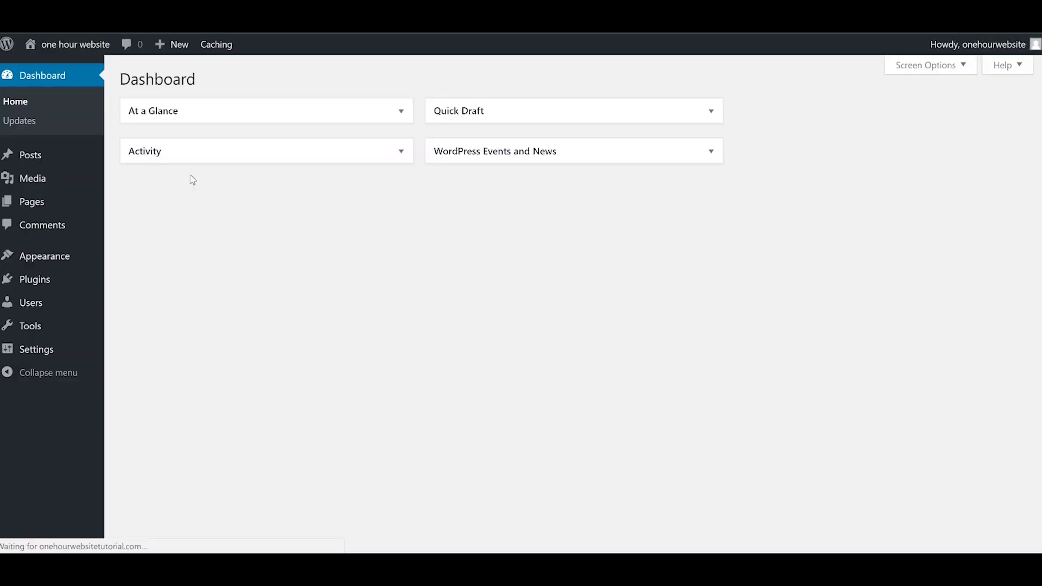
{"action": "mouse_move", "coordinate": [60, 258]}
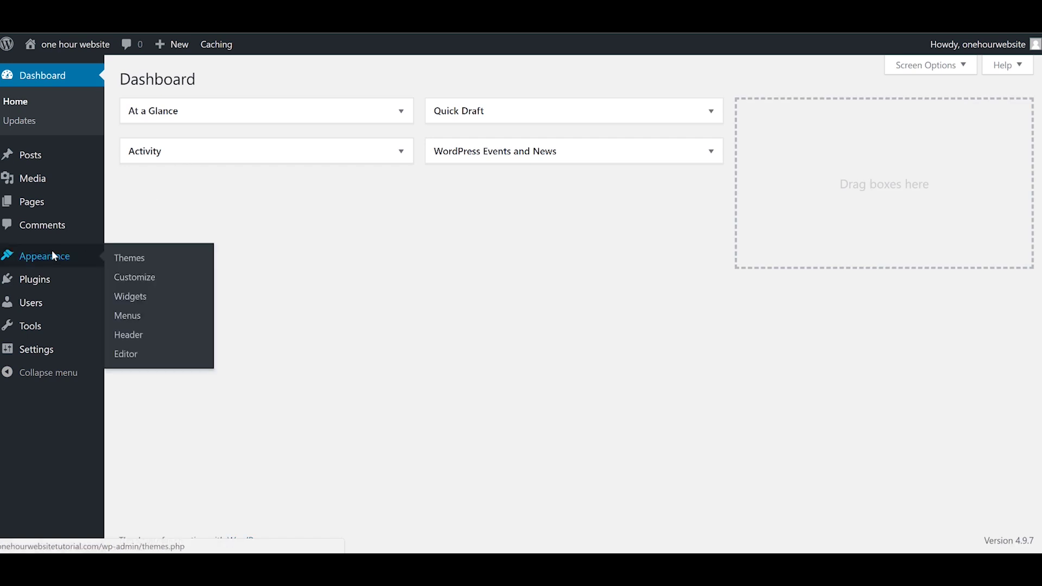
{"action": "left_click", "coordinate": [152, 259]}
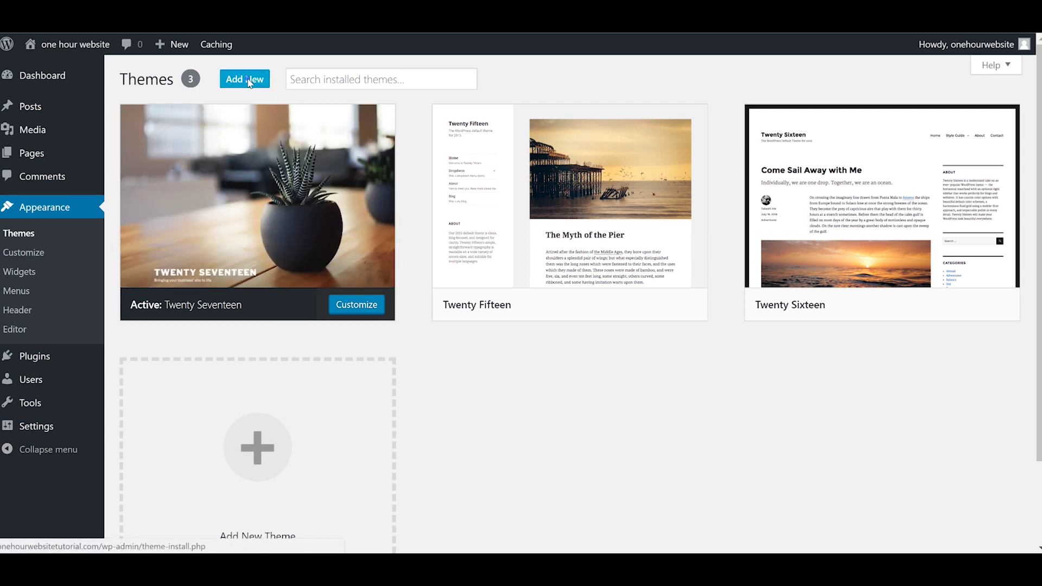
{"action": "left_click", "coordinate": [249, 80]}
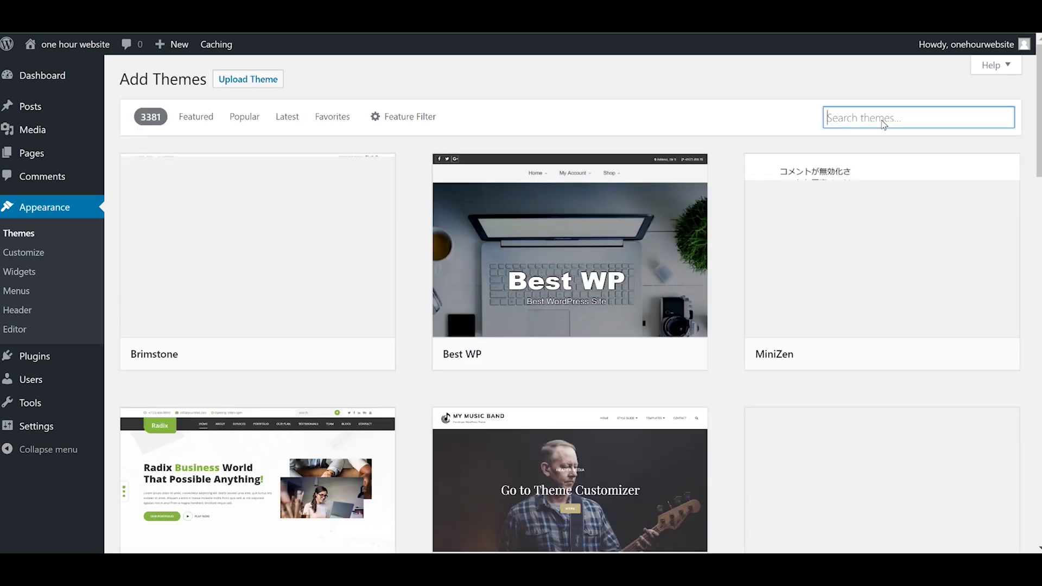
{"action": "left_click", "coordinate": [883, 125]}
{"action": "type", "text": "sydney"}
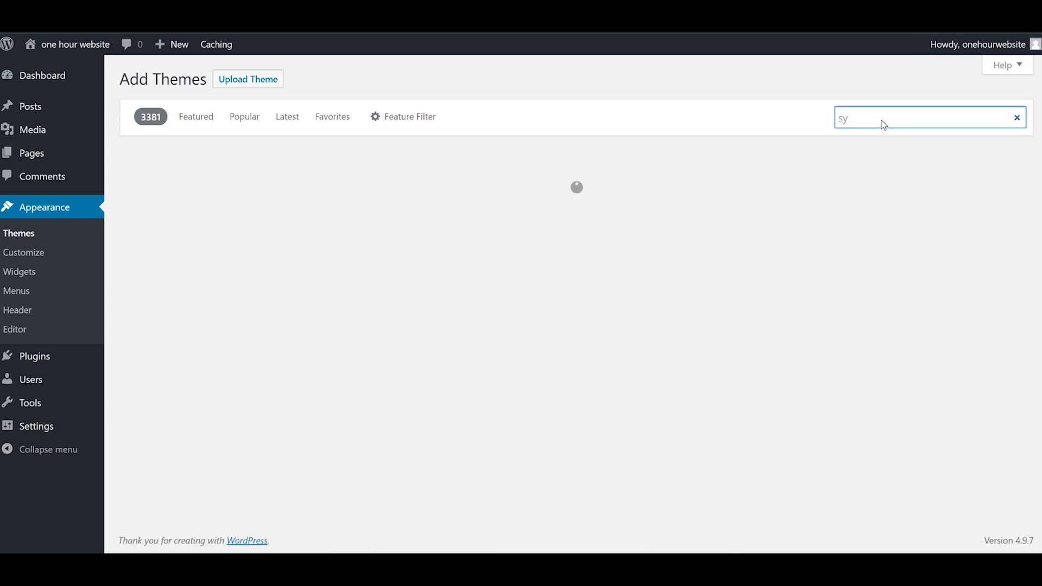
{"action": "mouse_move", "coordinate": [666, 241]}
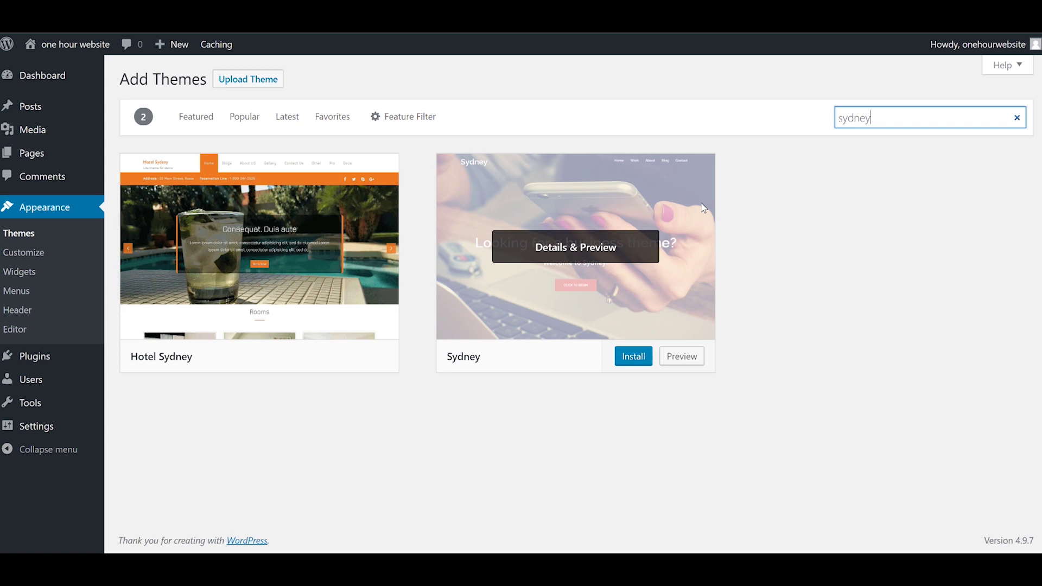
{"action": "left_click", "coordinate": [643, 362]}
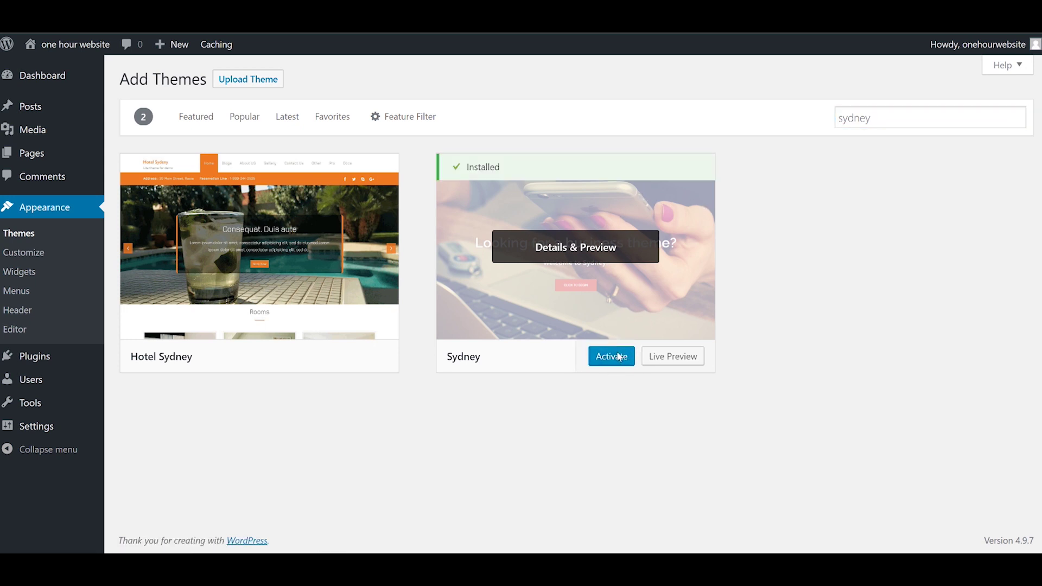
{"action": "left_click", "coordinate": [619, 363]}
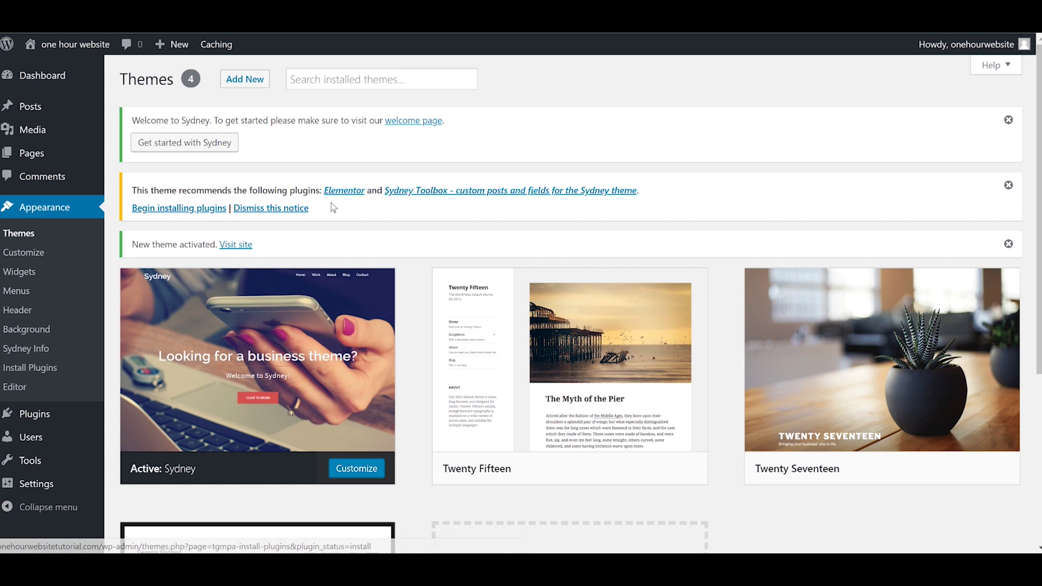
Step: Bulk-install the recommended Elementor and Sydney Toolbox plugins
{"action": "left_click", "coordinate": [196, 211]}
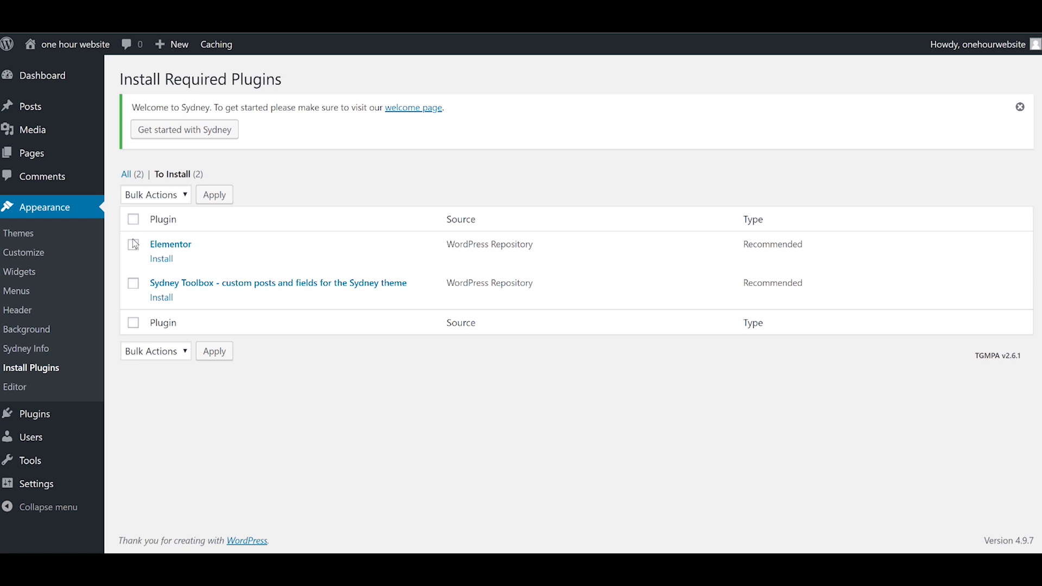
{"action": "left_click", "coordinate": [133, 244]}
{"action": "left_click", "coordinate": [133, 283]}
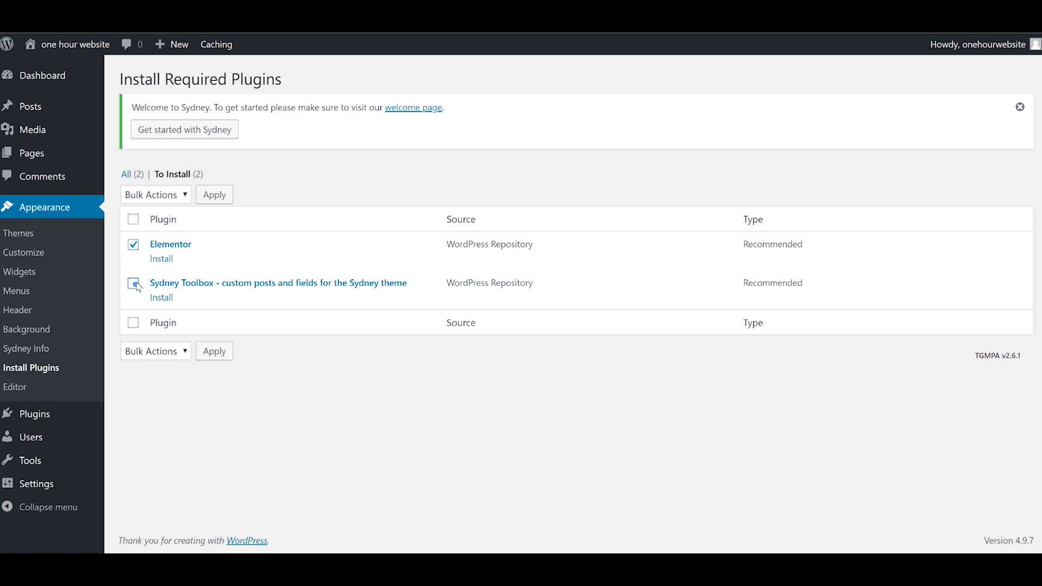
{"action": "left_click", "coordinate": [174, 196]}
{"action": "left_click", "coordinate": [158, 224]}
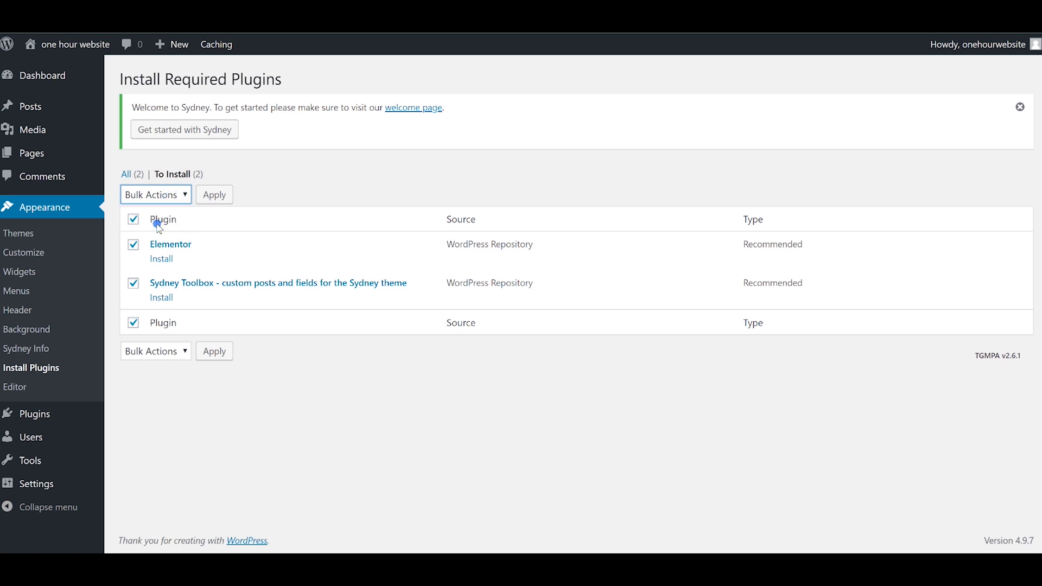
{"action": "left_click", "coordinate": [214, 195]}
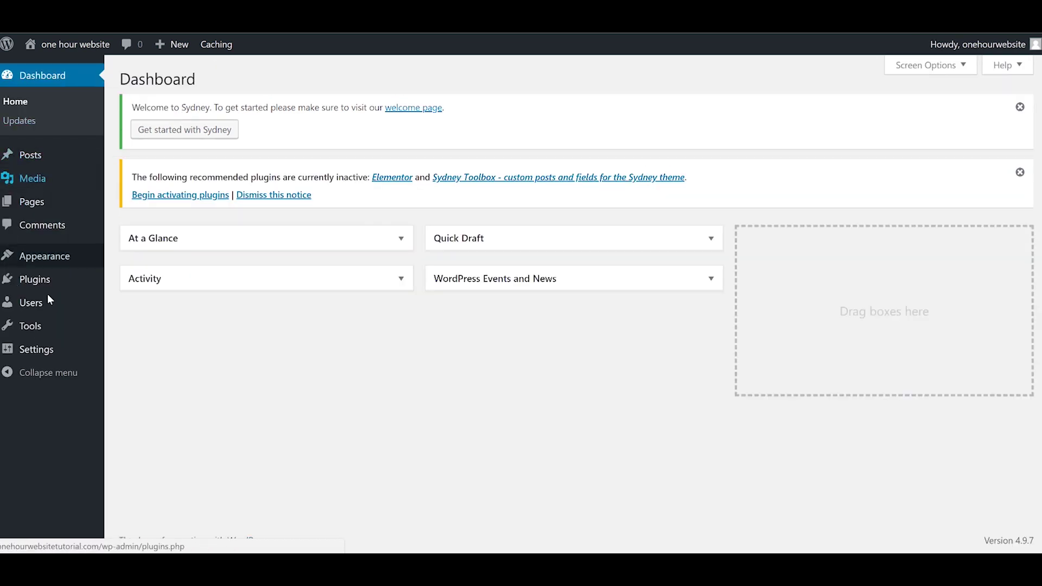
Step: Activate both Elementor and Sydney Toolbox in the installed plugins list
{"action": "mouse_move", "coordinate": [70, 284]}
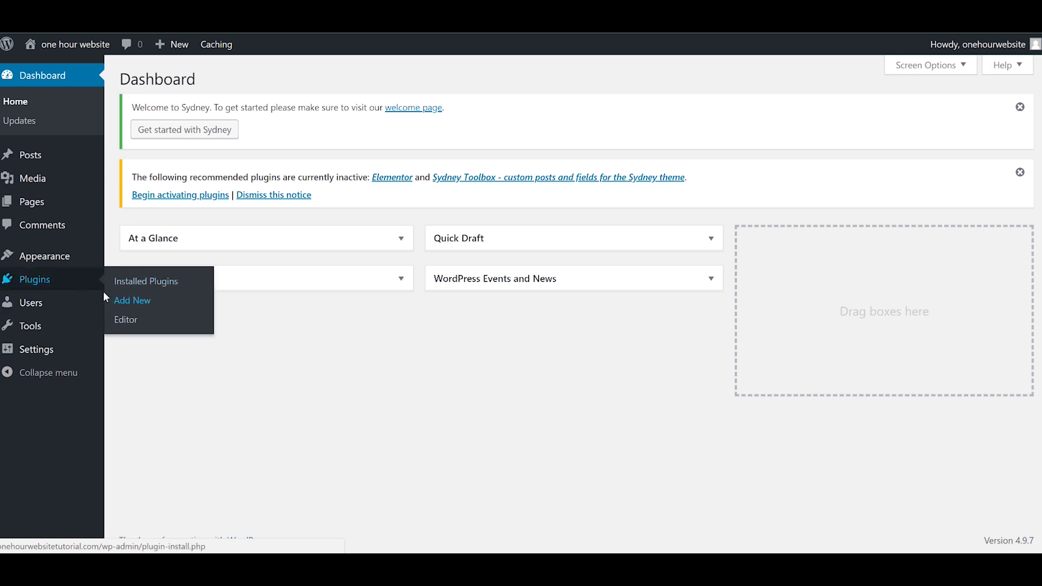
{"action": "left_click", "coordinate": [76, 286]}
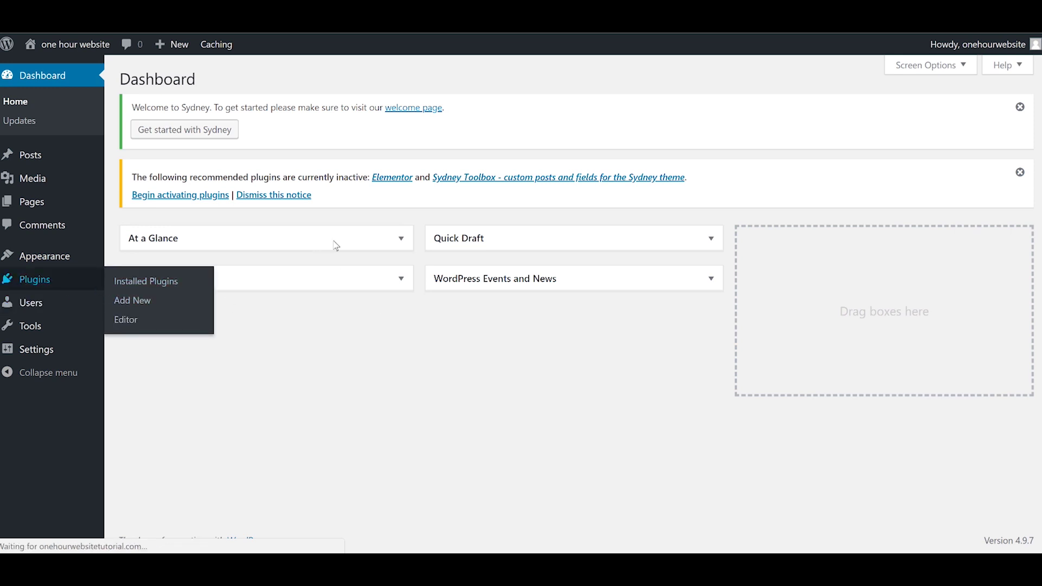
{"action": "scroll", "coordinate": [154, 374], "scroll_direction": "down", "scroll_amount": 2}
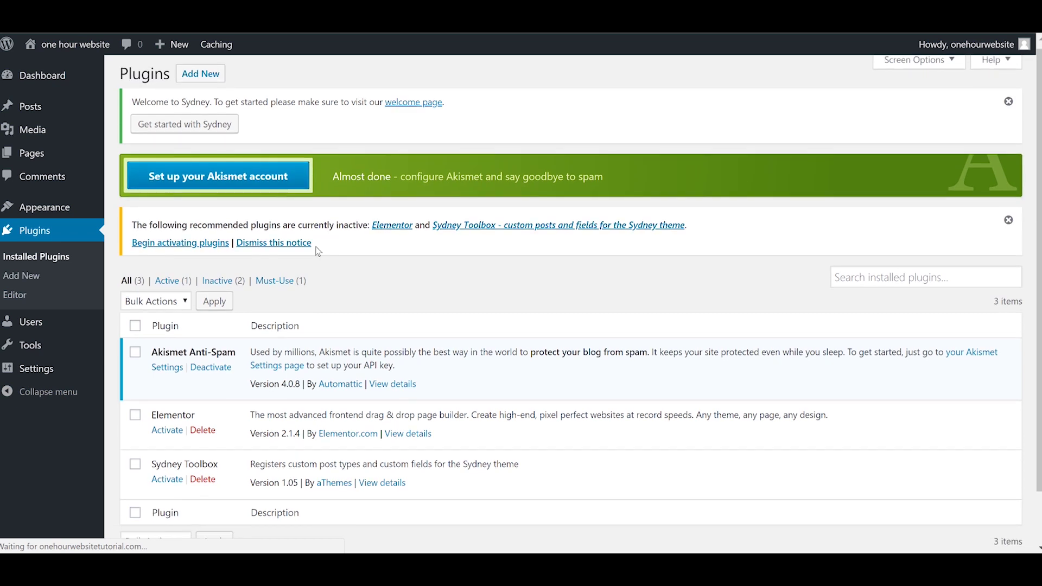
{"action": "left_click", "coordinate": [137, 357]}
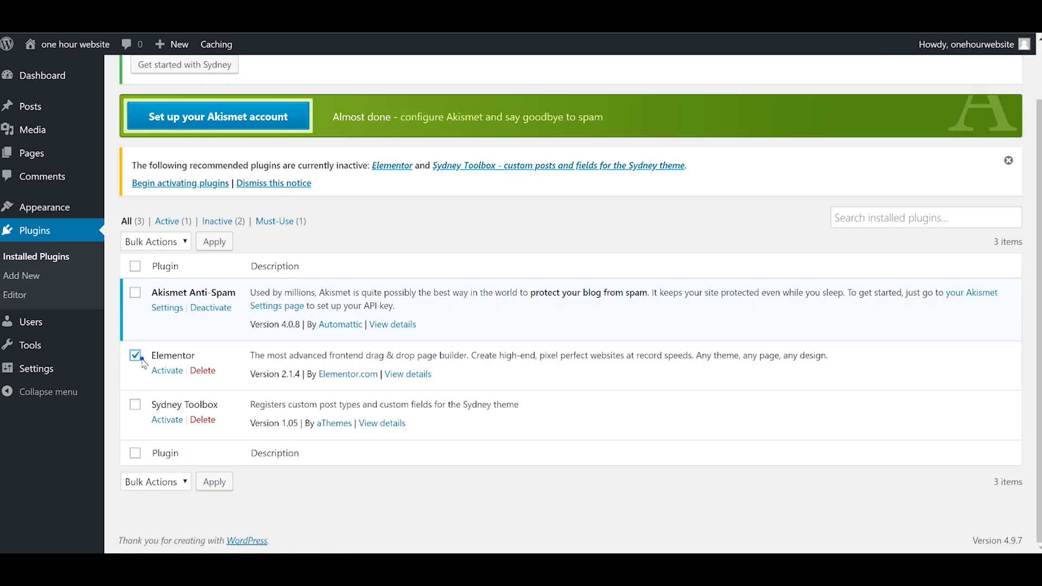
{"action": "left_click", "coordinate": [164, 371]}
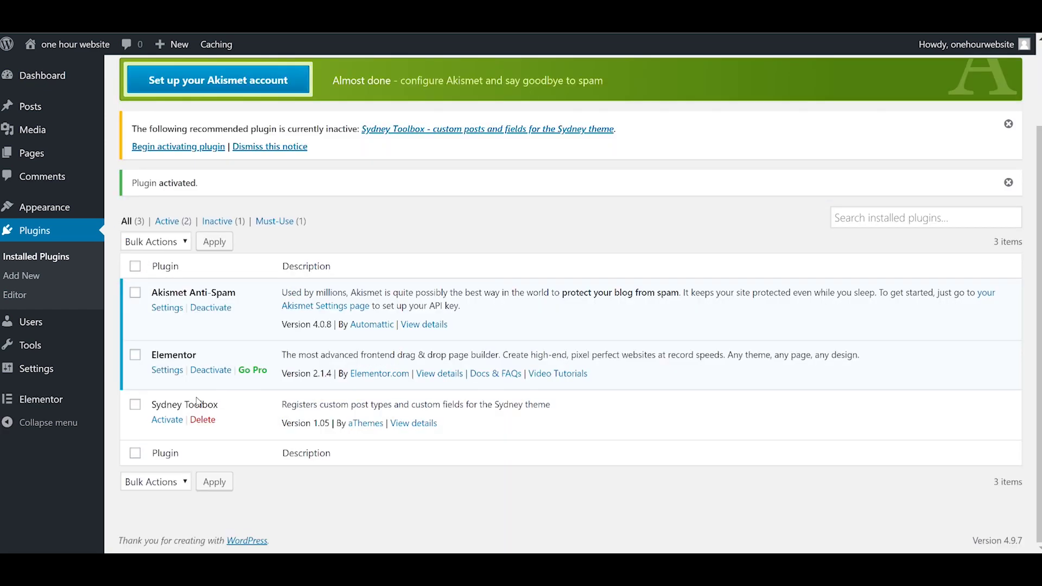
{"action": "left_click", "coordinate": [166, 422]}
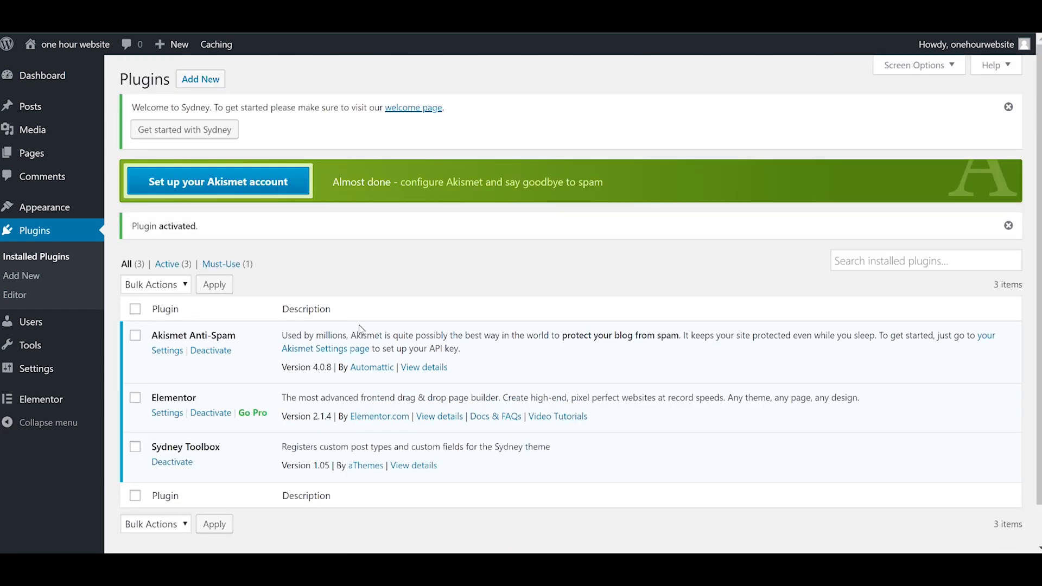
{"action": "mouse_move", "coordinate": [89, 50]}
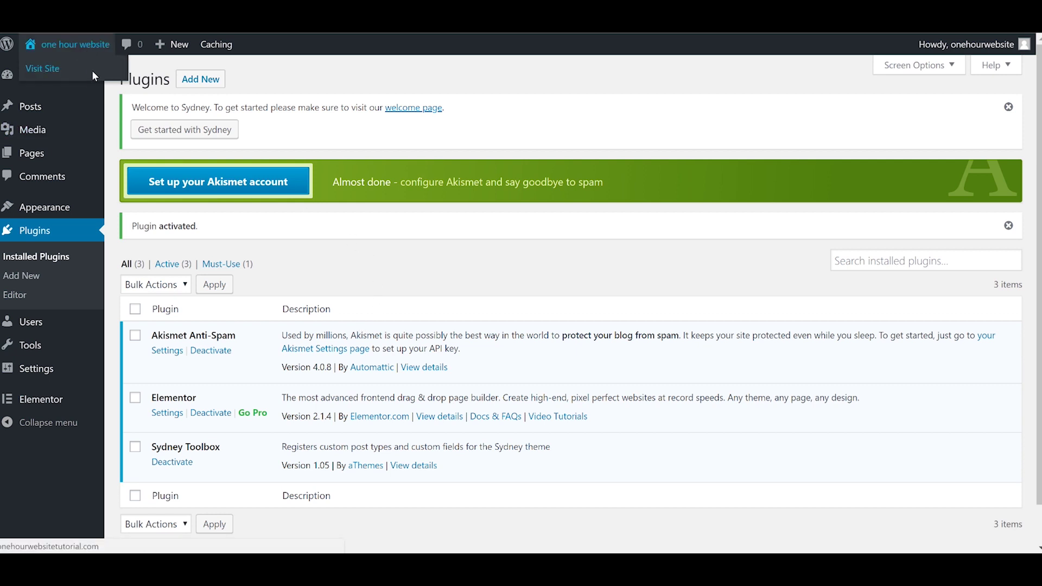
Step: Visit the live front page and scroll through its Sydney hero slider
{"action": "left_click", "coordinate": [92, 70]}
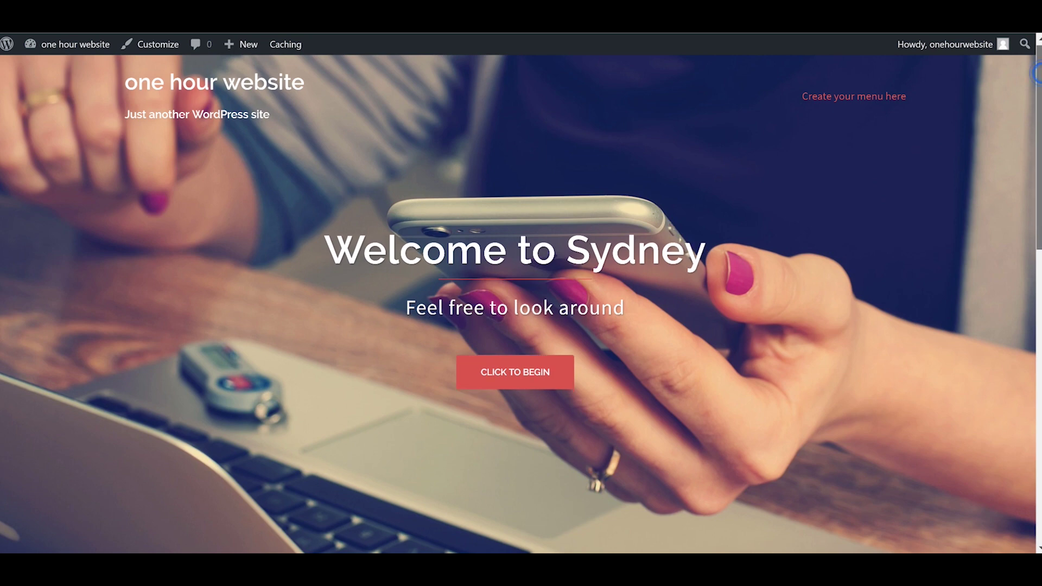
{"action": "scroll", "coordinate": [521, 304], "scroll_direction": "down", "scroll_amount": 2}
{"action": "scroll", "coordinate": [522, 304], "scroll_direction": "down", "scroll_amount": 1}
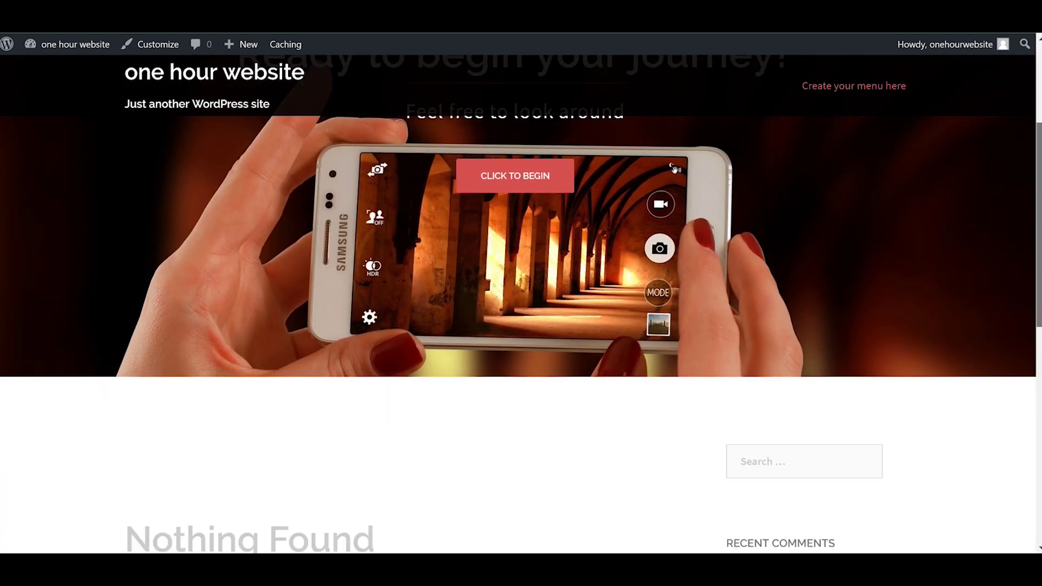
{"action": "scroll", "coordinate": [521, 305], "scroll_direction": "up", "scroll_amount": 4}
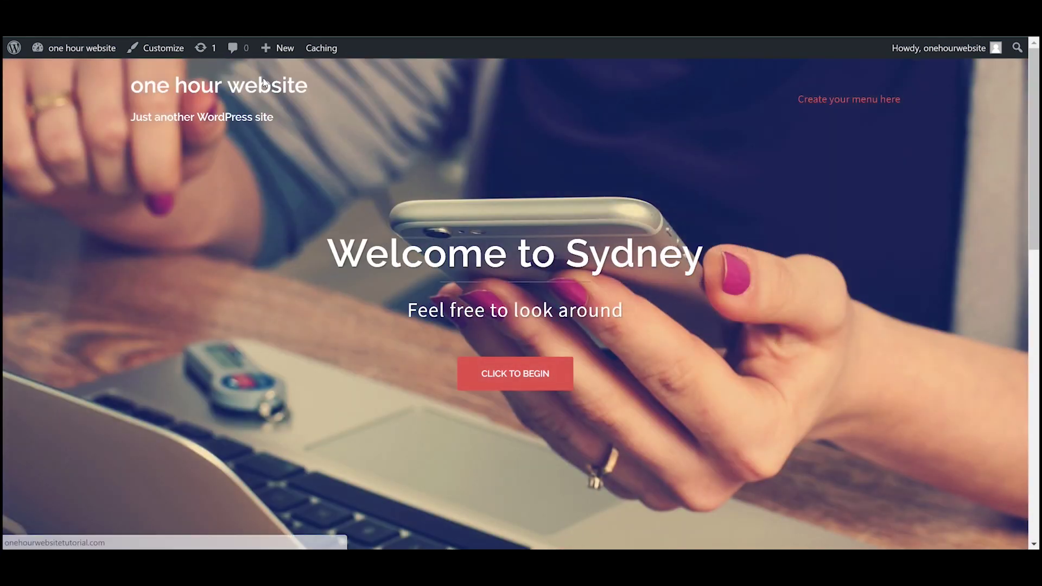
Step: Create a new page titled 'Home'
{"action": "mouse_move", "coordinate": [76, 48]}
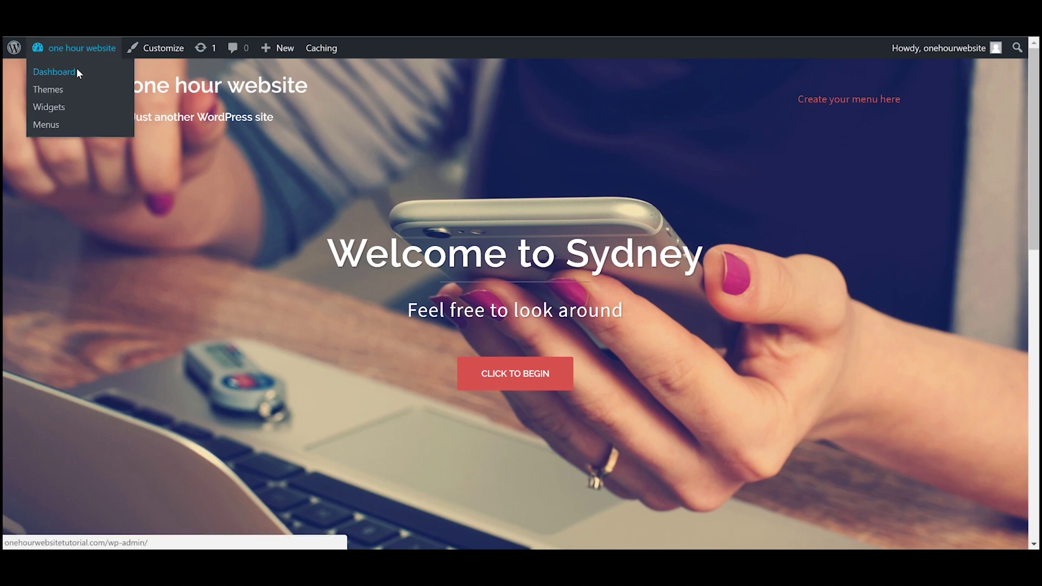
{"action": "left_click", "coordinate": [77, 69]}
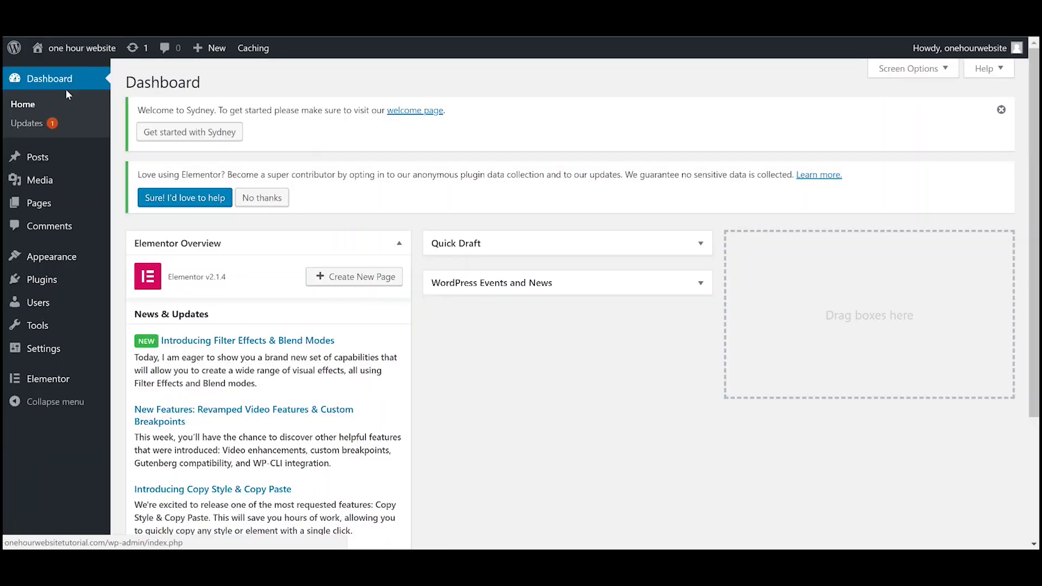
{"action": "mouse_move", "coordinate": [44, 202]}
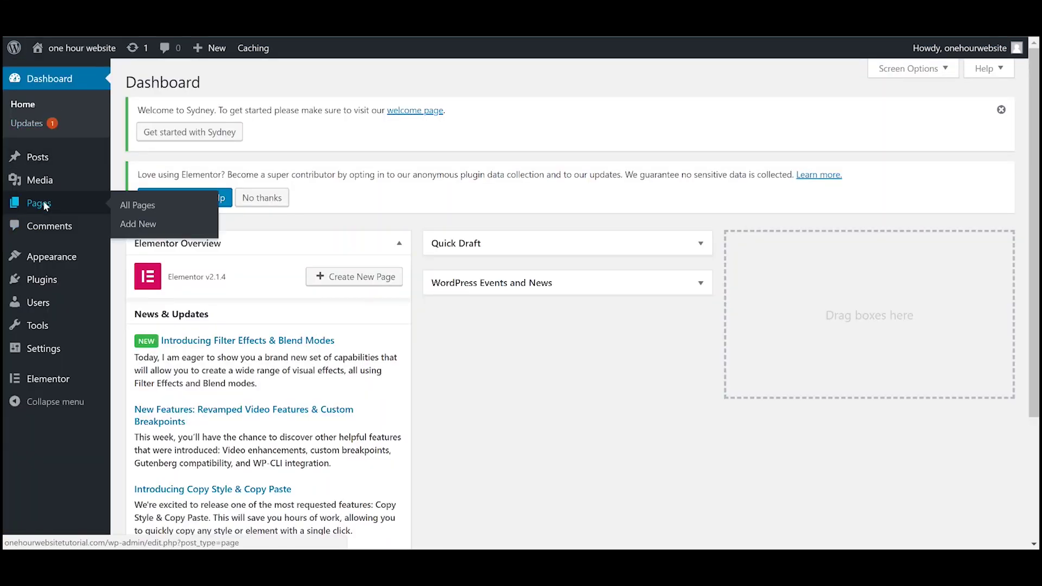
{"action": "left_click", "coordinate": [157, 223]}
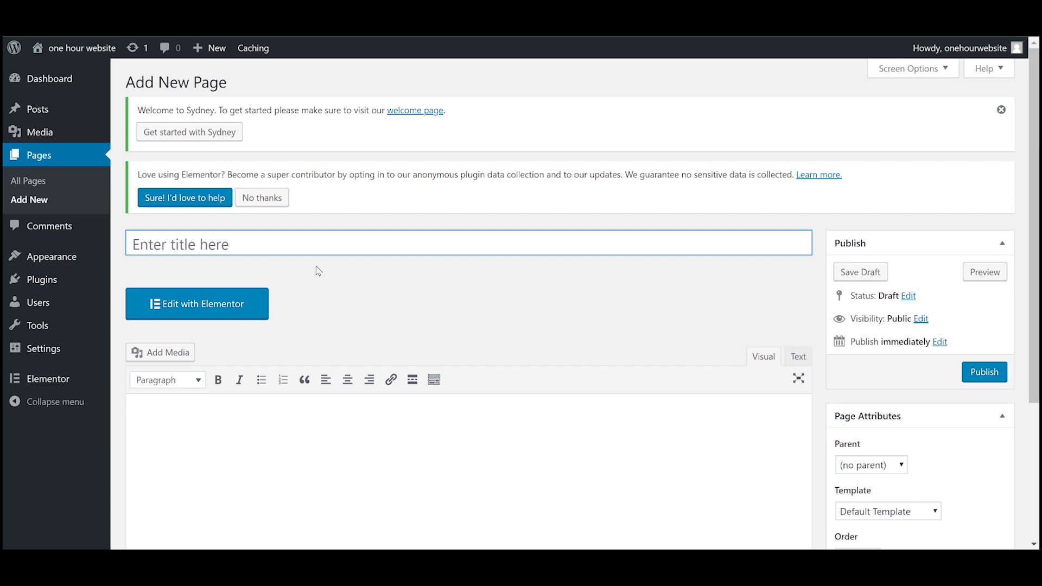
{"action": "key", "text": "shift"}
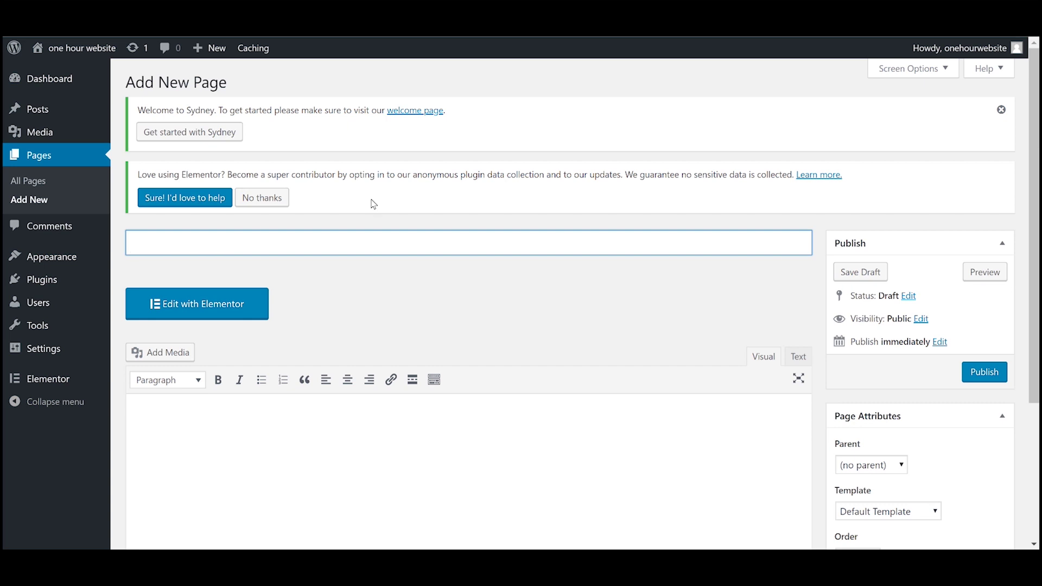
{"action": "type", "text": "Home"}
Step: Give the Home page the Front Page template and publish it
{"action": "scroll", "coordinate": [711, 282], "scroll_direction": "down", "scroll_amount": 3}
{"action": "scroll", "coordinate": [752, 349], "scroll_direction": "down", "scroll_amount": 1}
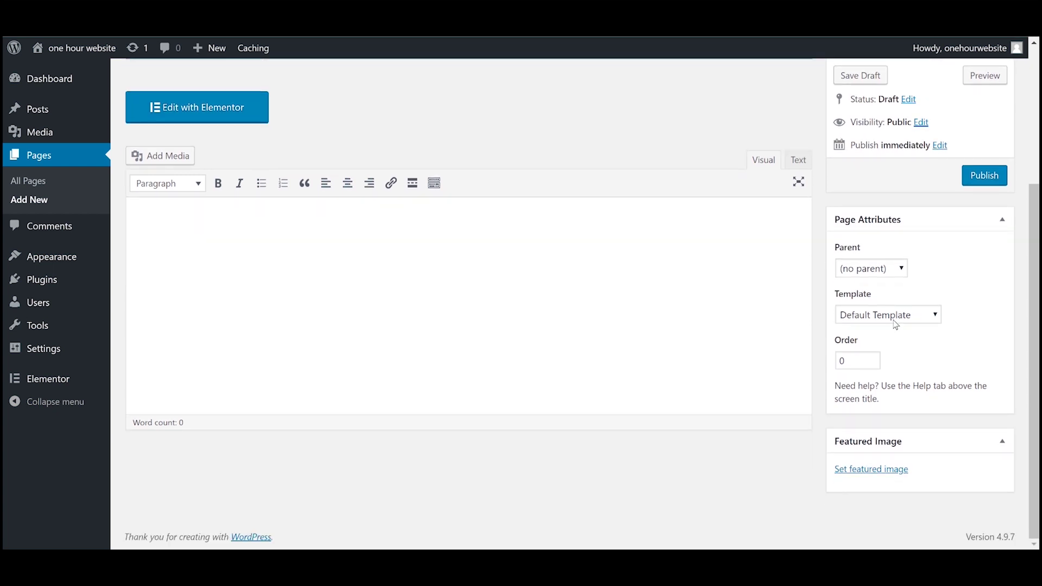
{"action": "left_click", "coordinate": [891, 316]}
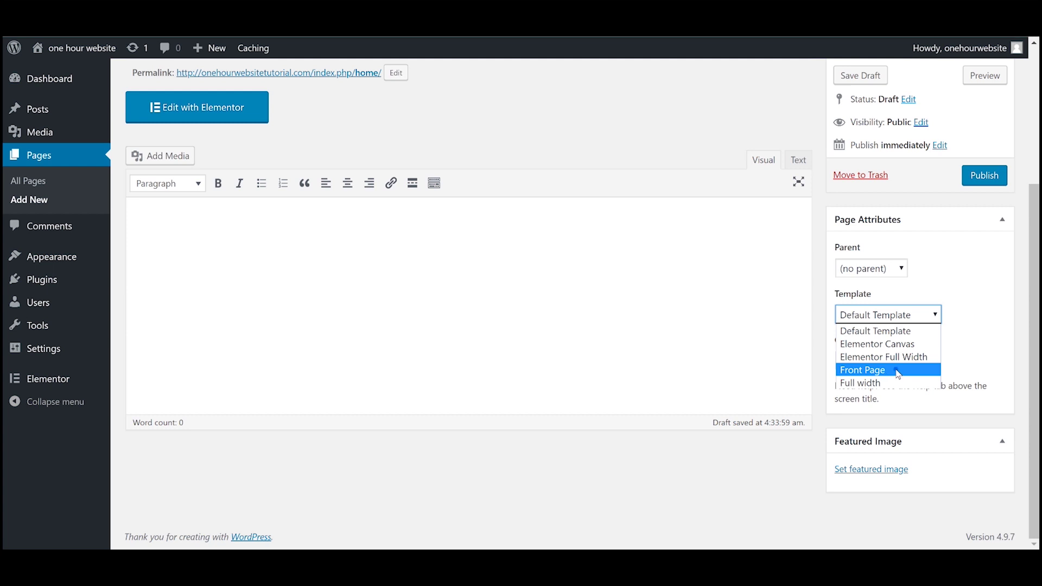
{"action": "left_click", "coordinate": [898, 372]}
{"action": "scroll", "coordinate": [963, 228], "scroll_direction": "up", "scroll_amount": 2}
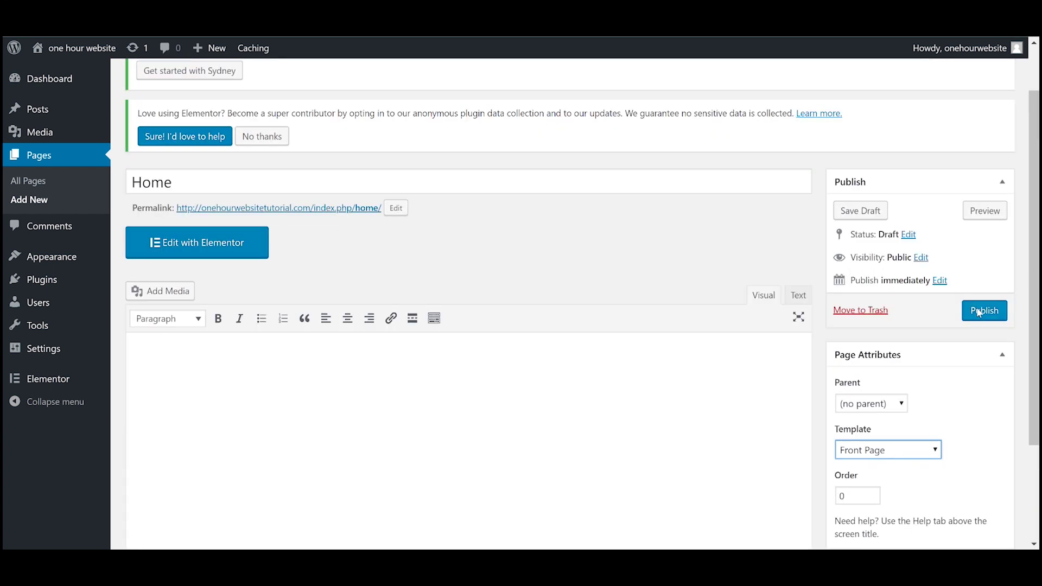
{"action": "left_click", "coordinate": [980, 312]}
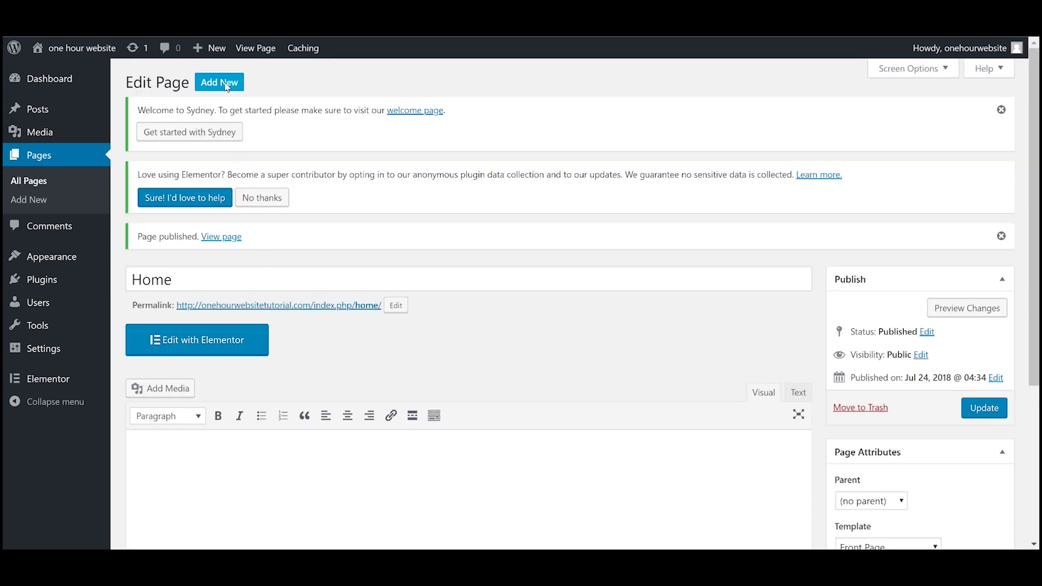
Step: Publish a new page titled 'About' using the Front Page template
{"action": "left_click", "coordinate": [227, 85]}
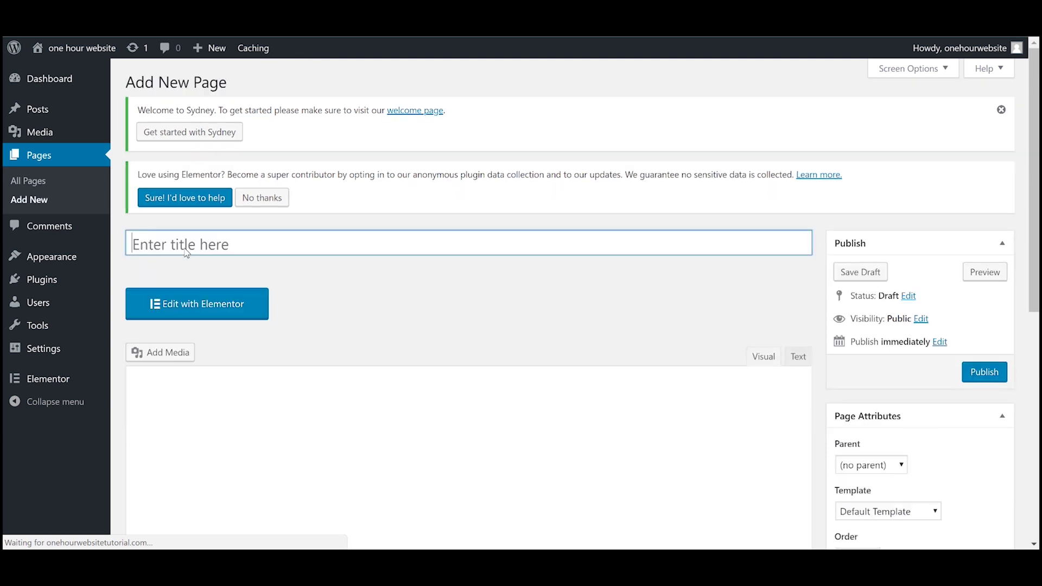
{"action": "left_click", "coordinate": [185, 253]}
{"action": "type", "text": "About"}
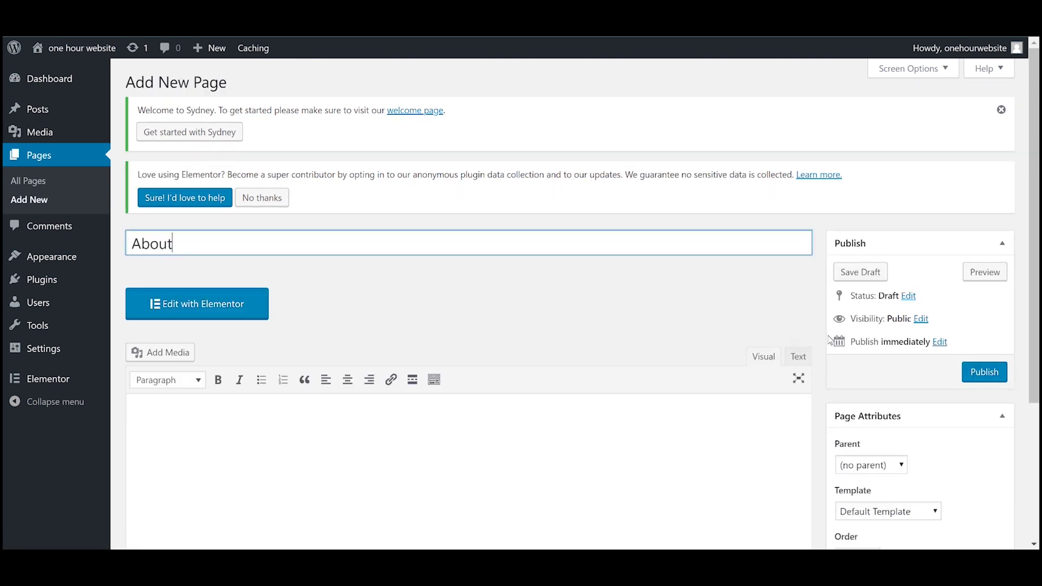
{"action": "scroll", "coordinate": [868, 353], "scroll_direction": "down", "scroll_amount": 4}
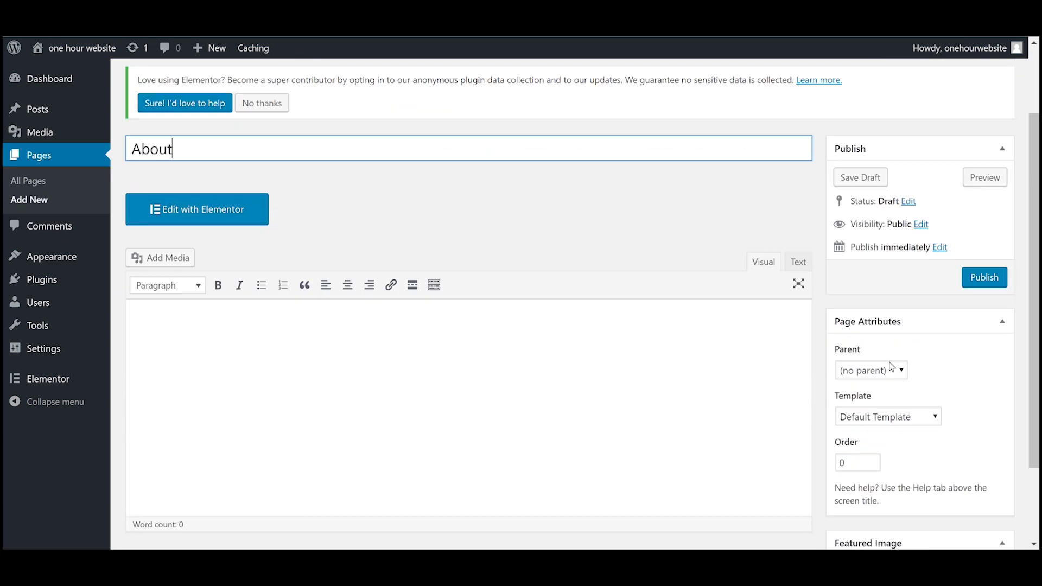
{"action": "left_click", "coordinate": [881, 315]}
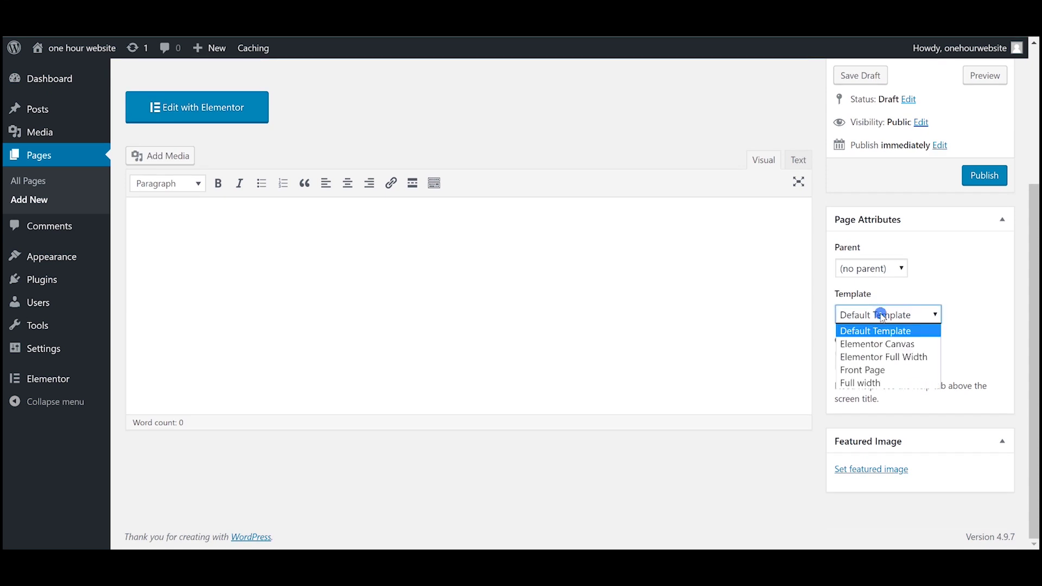
{"action": "left_click", "coordinate": [864, 370]}
{"action": "left_click", "coordinate": [984, 175]}
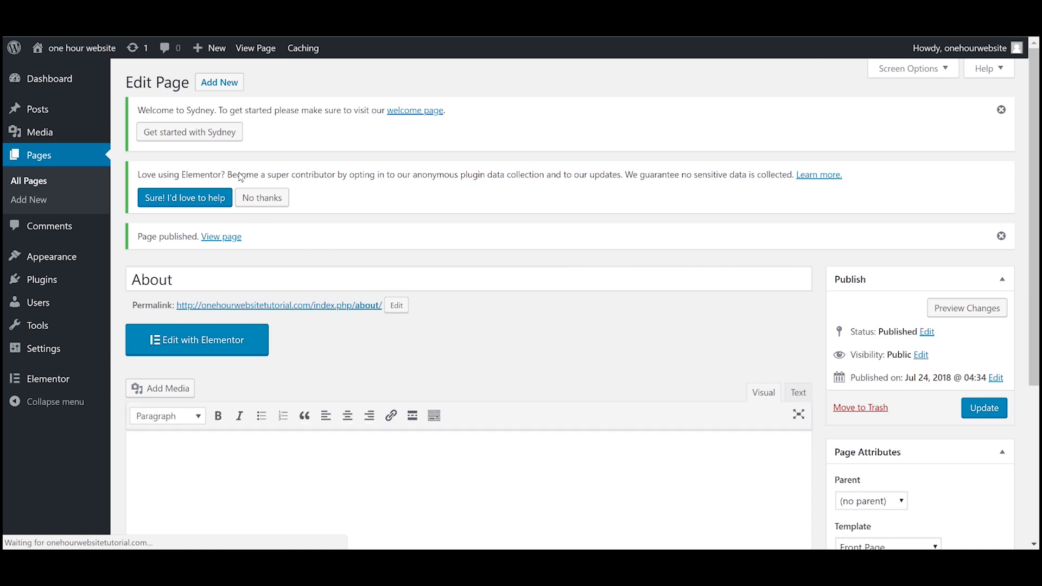
Step: Publish a new page titled 'Blog' with the Default Template
{"action": "left_click", "coordinate": [219, 83]}
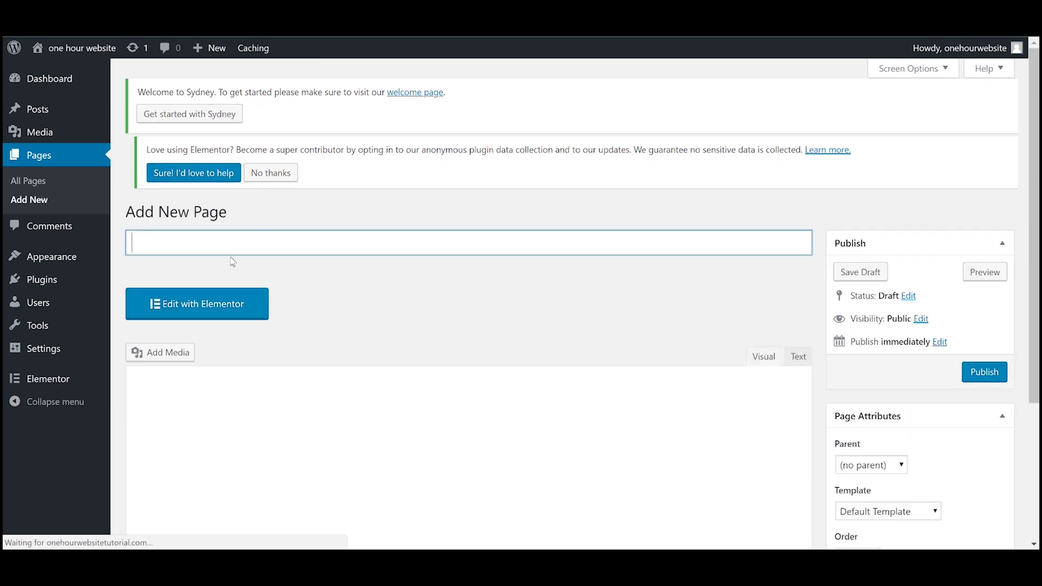
{"action": "type", "text": "Blog"}
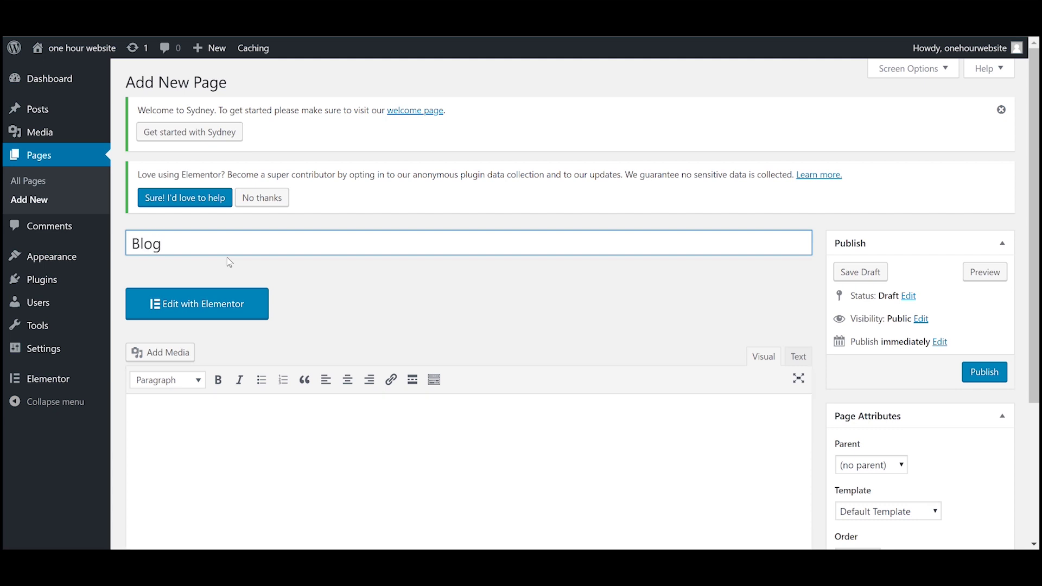
{"action": "scroll", "coordinate": [230, 263], "scroll_direction": "down", "scroll_amount": 3}
{"action": "left_click", "coordinate": [875, 379]}
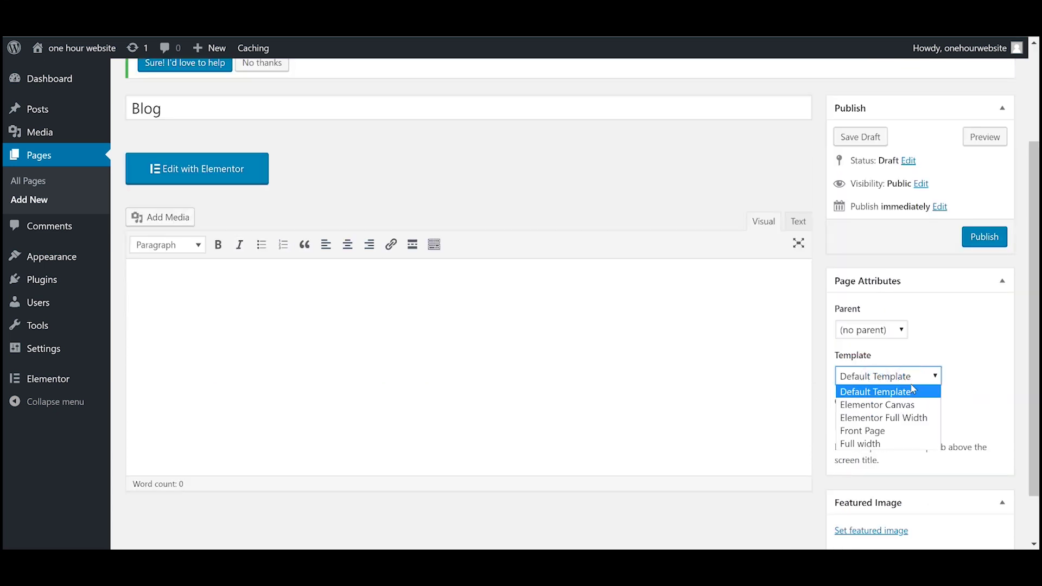
{"action": "left_click", "coordinate": [912, 391]}
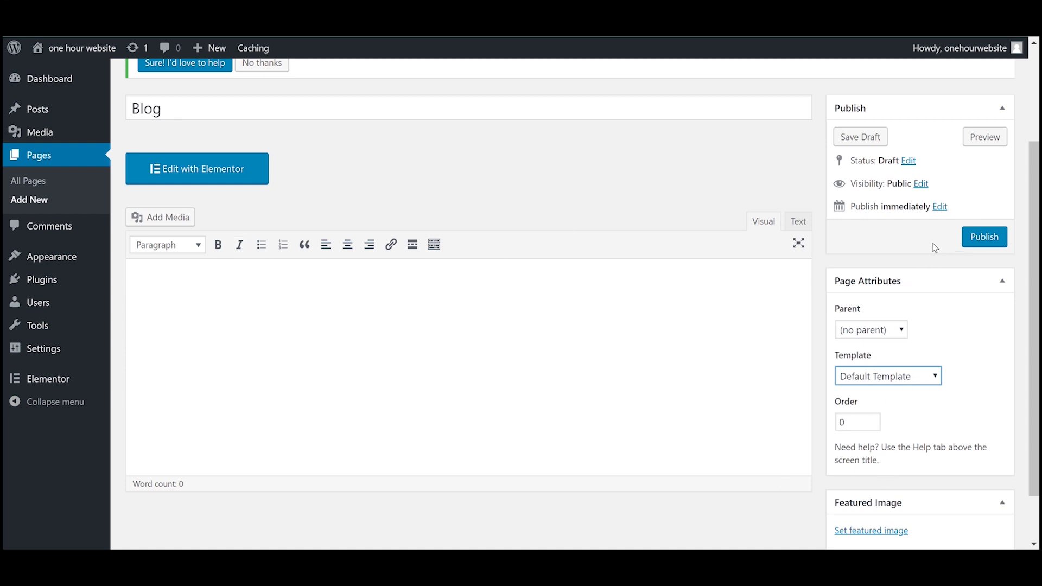
{"action": "left_click", "coordinate": [985, 242]}
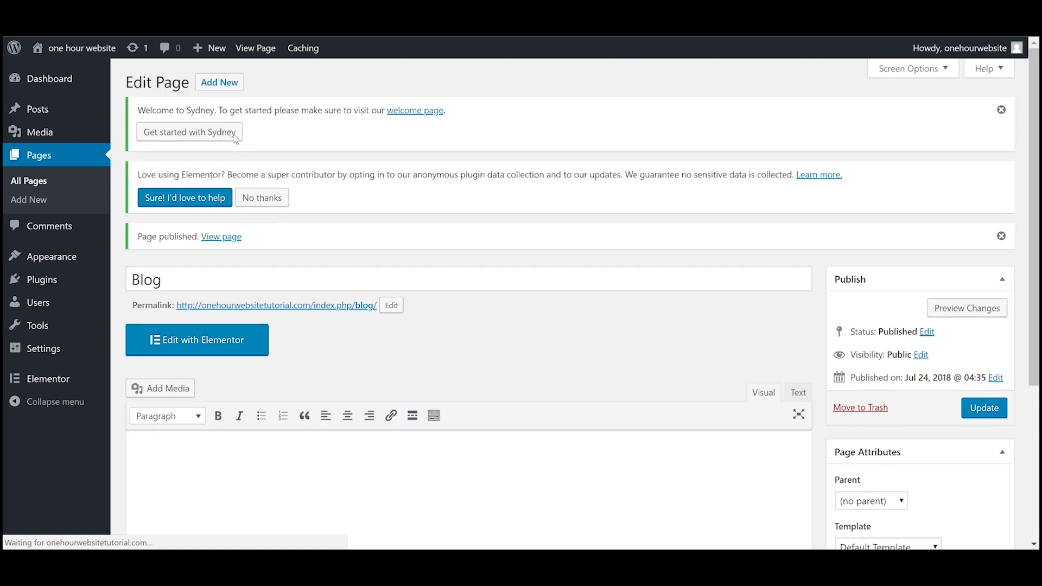
{"action": "left_click", "coordinate": [216, 83]}
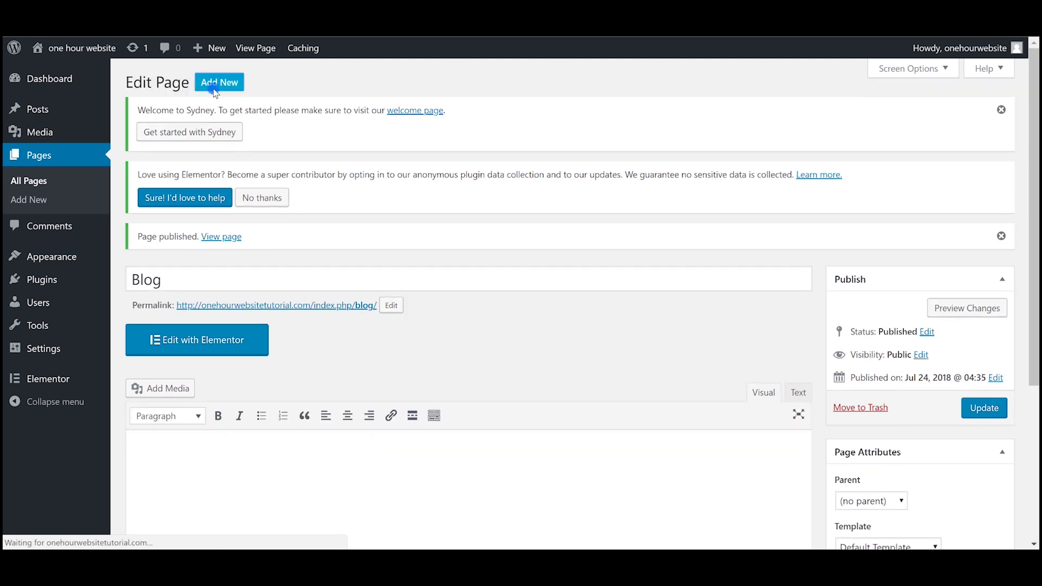
Step: Title the new page 'Services', set its template to Front Page, and publish it
{"action": "type", "text": "Serv"}
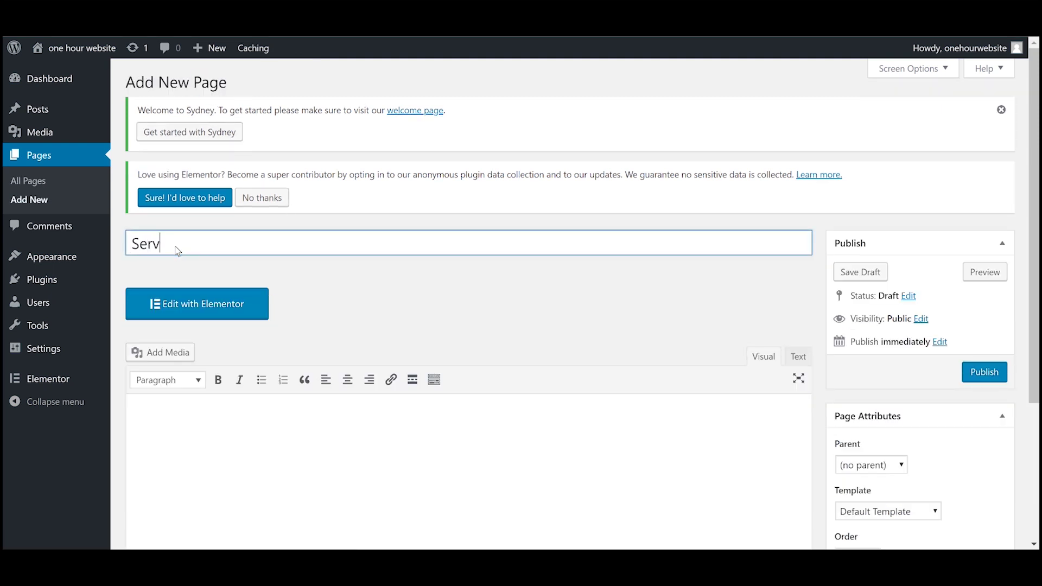
{"action": "type", "text": "ices"}
{"action": "scroll", "coordinate": [856, 395], "scroll_direction": "down", "scroll_amount": 4}
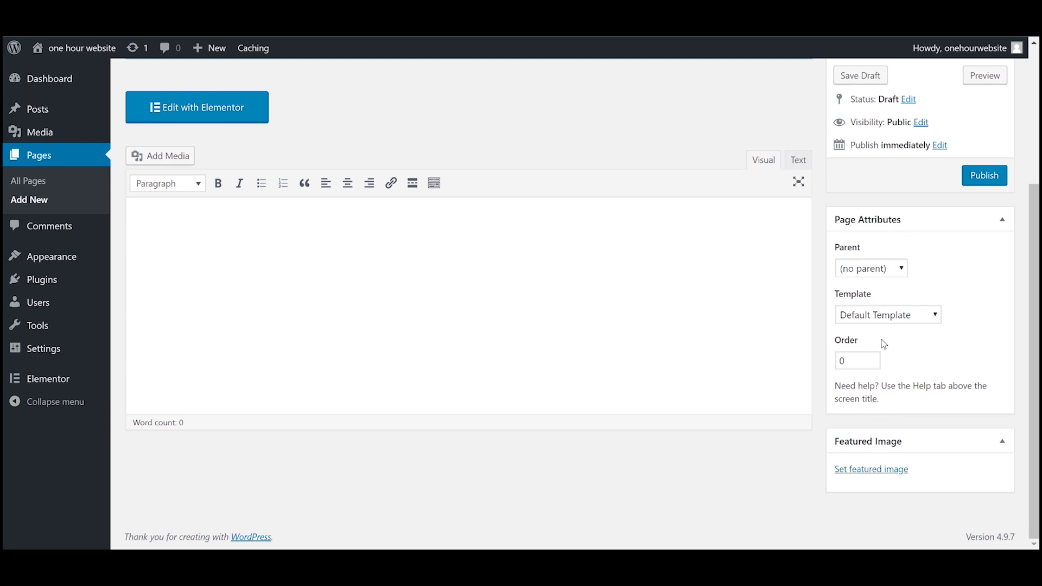
{"action": "left_click", "coordinate": [893, 314]}
{"action": "left_click", "coordinate": [870, 366]}
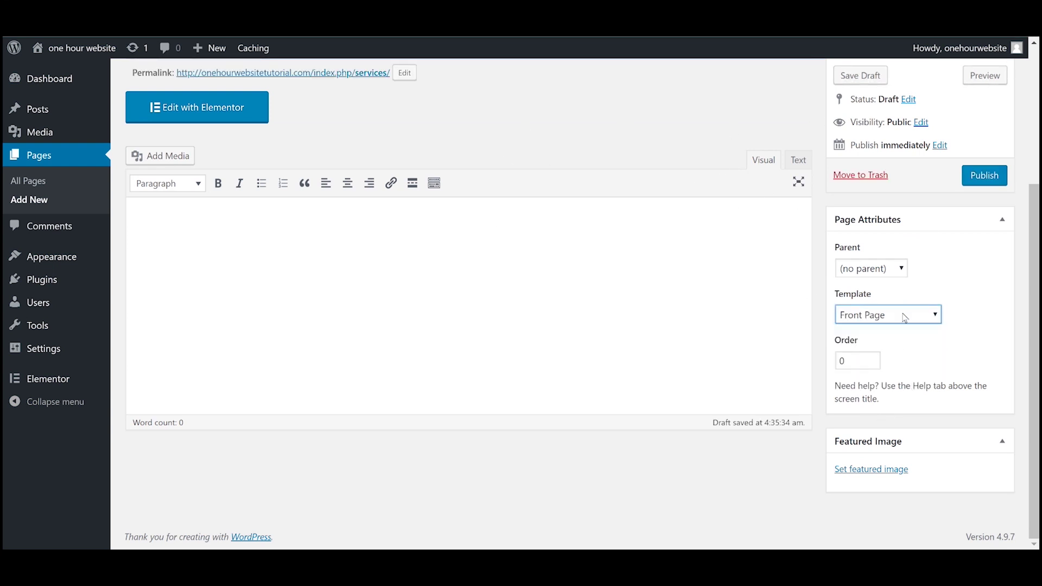
{"action": "scroll", "coordinate": [816, 318], "scroll_direction": "up", "scroll_amount": 4}
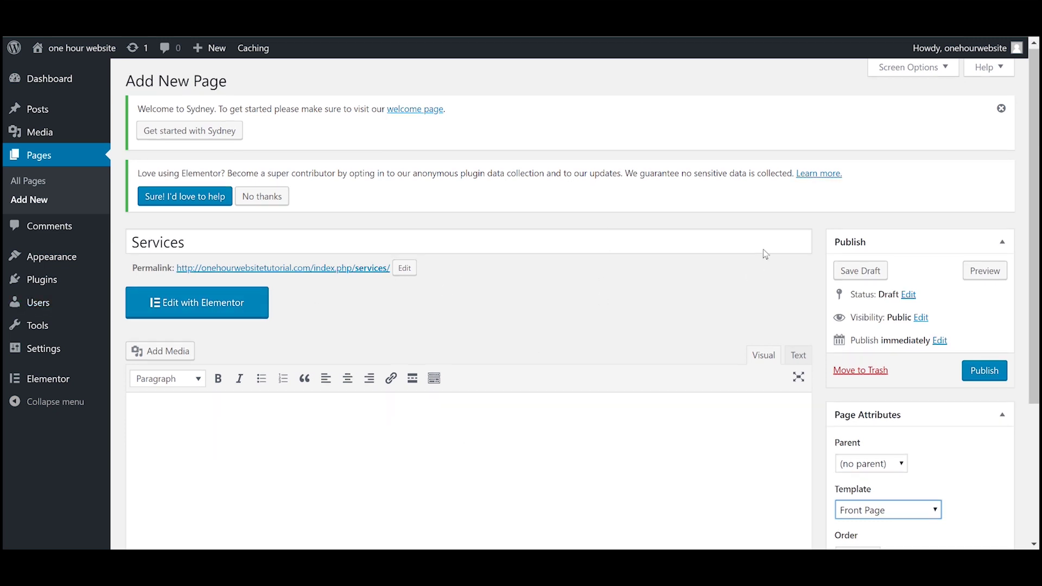
{"action": "scroll", "coordinate": [842, 348], "scroll_direction": "down", "scroll_amount": 1}
{"action": "left_click", "coordinate": [907, 442]}
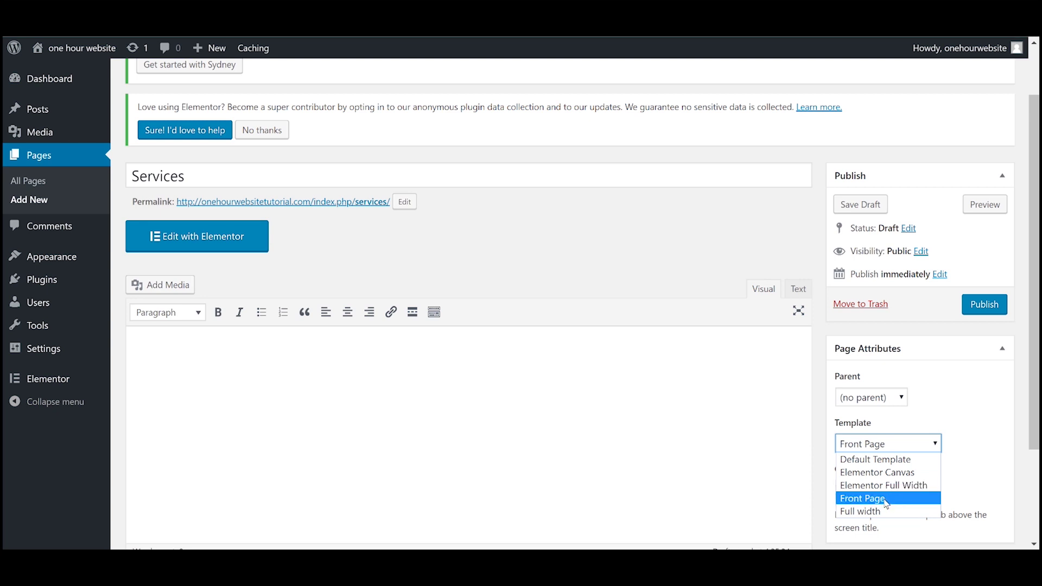
{"action": "left_click", "coordinate": [887, 500]}
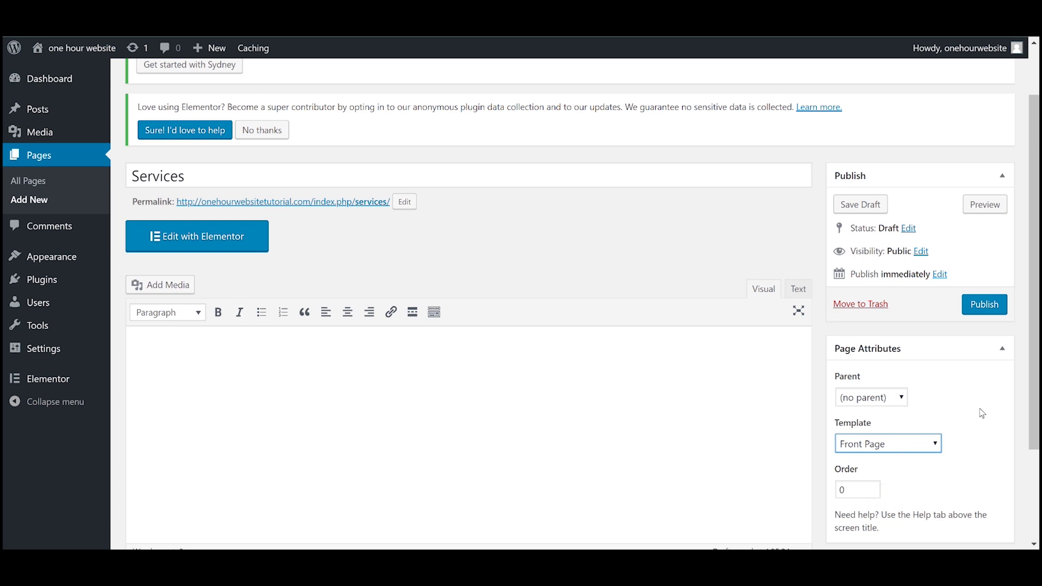
{"action": "left_click", "coordinate": [1002, 314]}
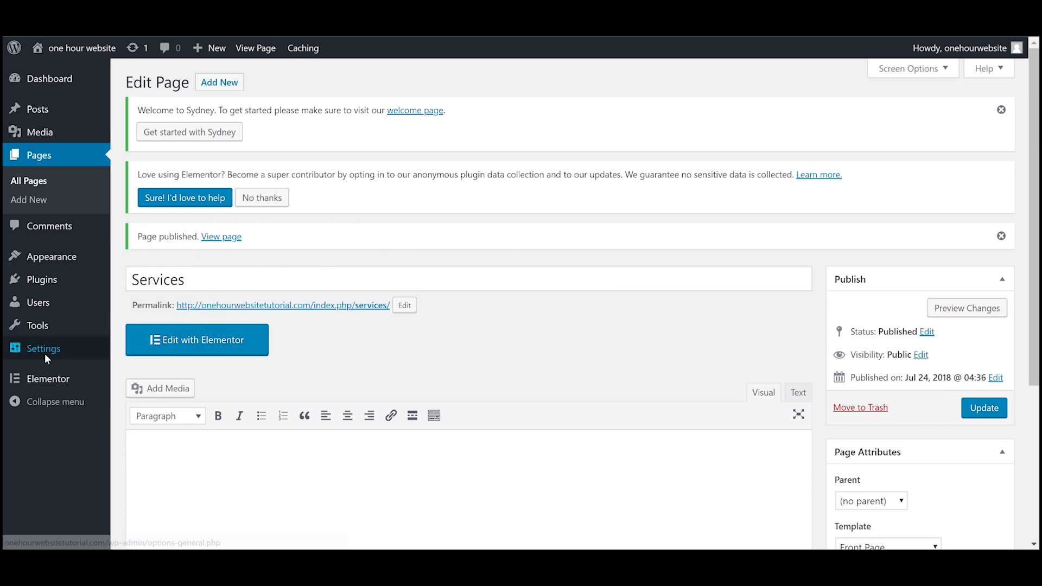
Step: In Reading Settings, make Home the static homepage and Blog the posts page, then save
{"action": "mouse_move", "coordinate": [46, 354]}
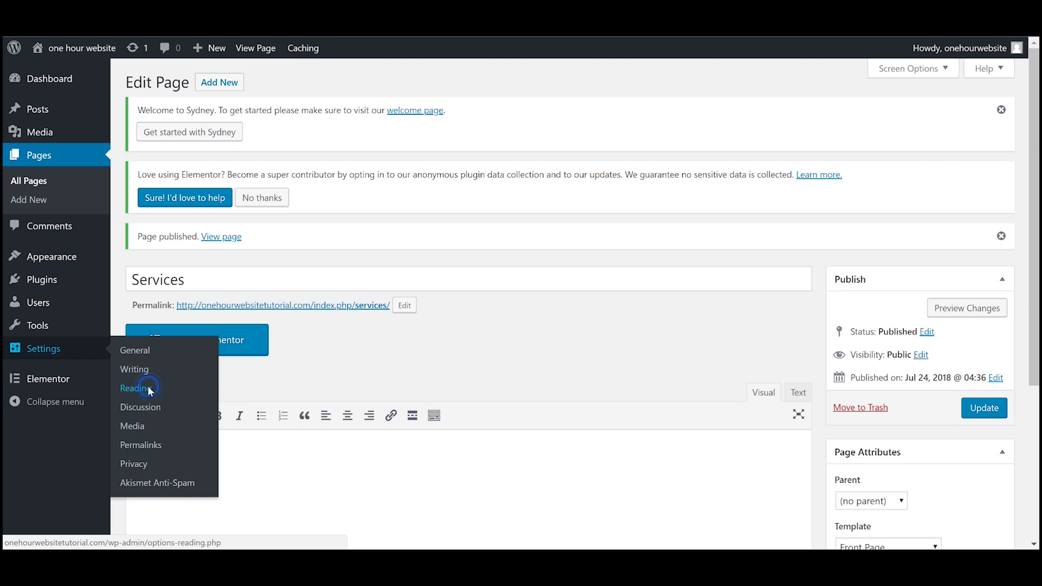
{"action": "left_click", "coordinate": [151, 388]}
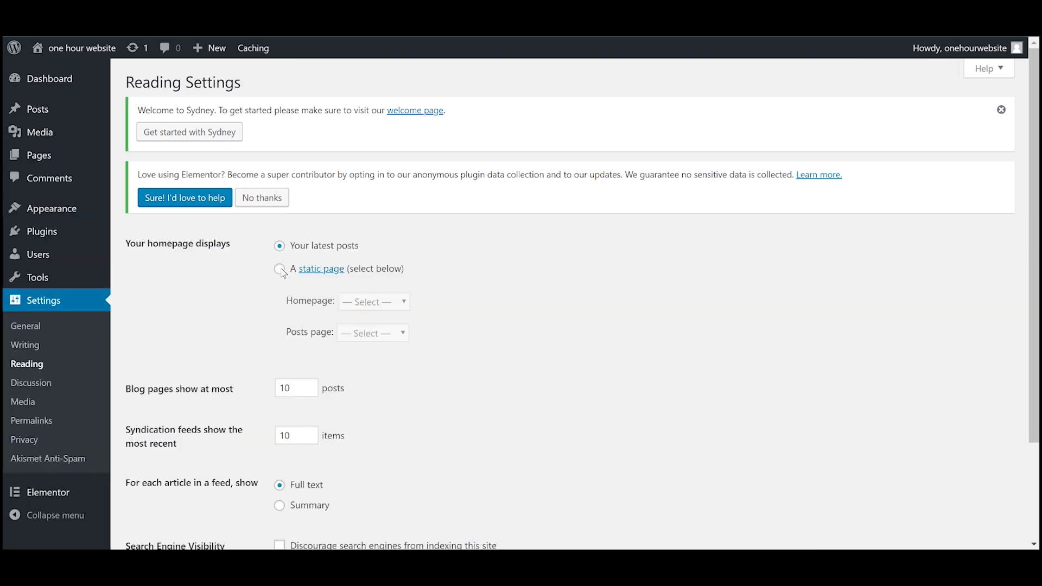
{"action": "left_click", "coordinate": [281, 270]}
{"action": "left_click", "coordinate": [388, 306]}
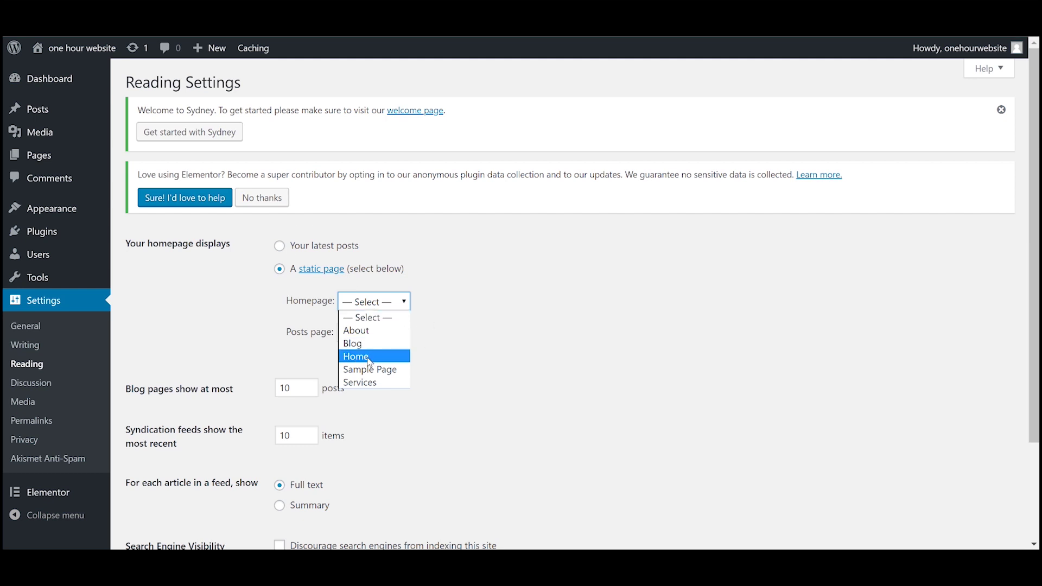
{"action": "left_click", "coordinate": [372, 362]}
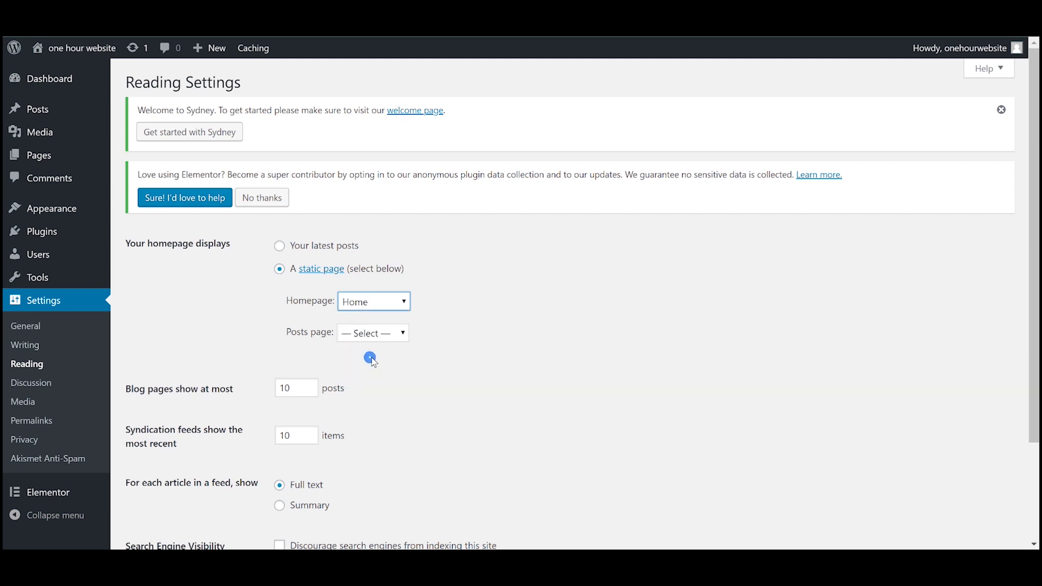
{"action": "left_click", "coordinate": [376, 304]}
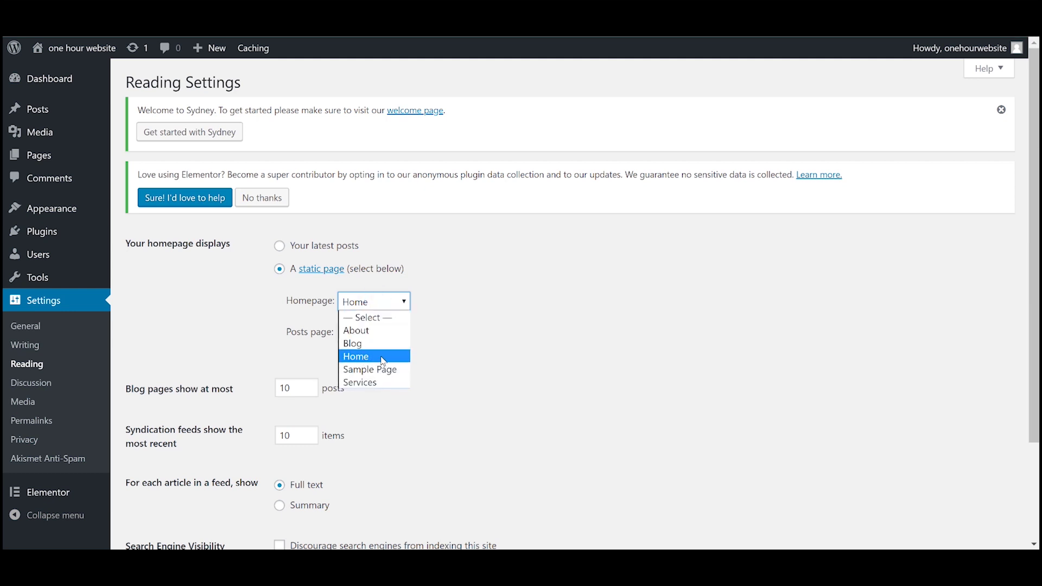
{"action": "left_click", "coordinate": [379, 360]}
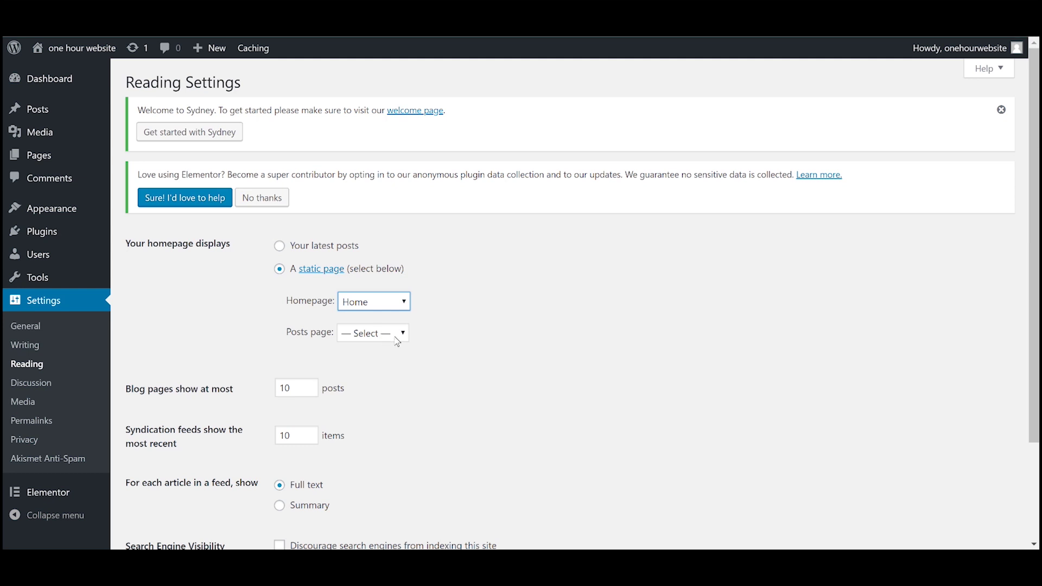
{"action": "left_click", "coordinate": [397, 341]}
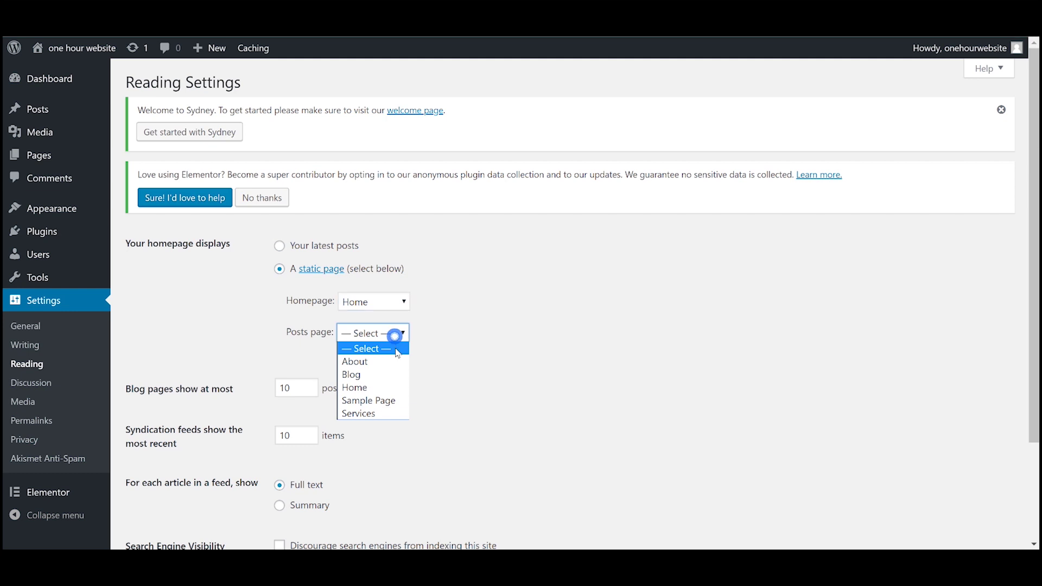
{"action": "left_click", "coordinate": [388, 378]}
{"action": "scroll", "coordinate": [613, 274], "scroll_direction": "down", "scroll_amount": 1}
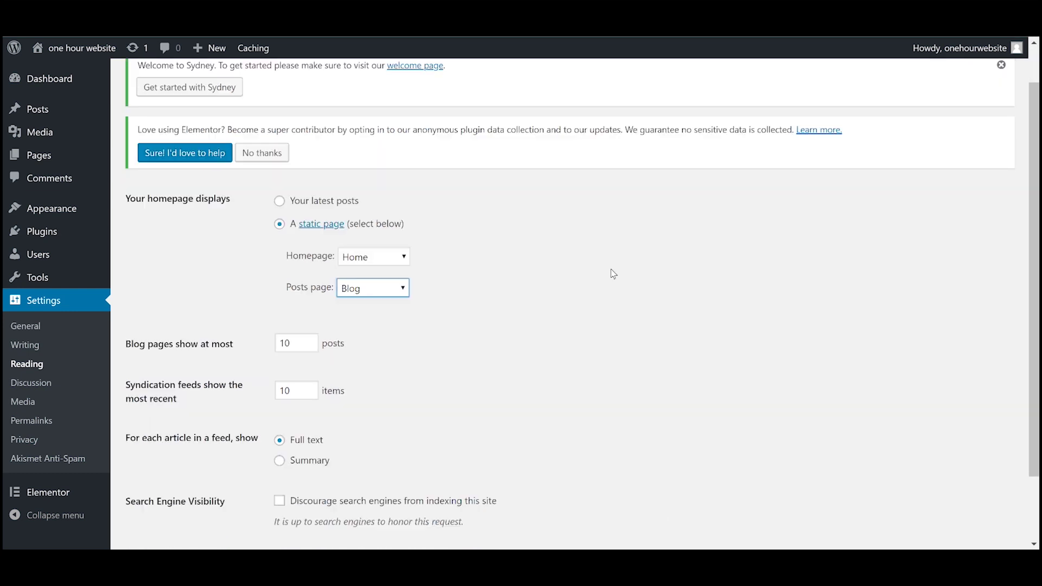
{"action": "scroll", "coordinate": [614, 274], "scroll_direction": "down", "scroll_amount": 2}
{"action": "left_click", "coordinate": [177, 486]}
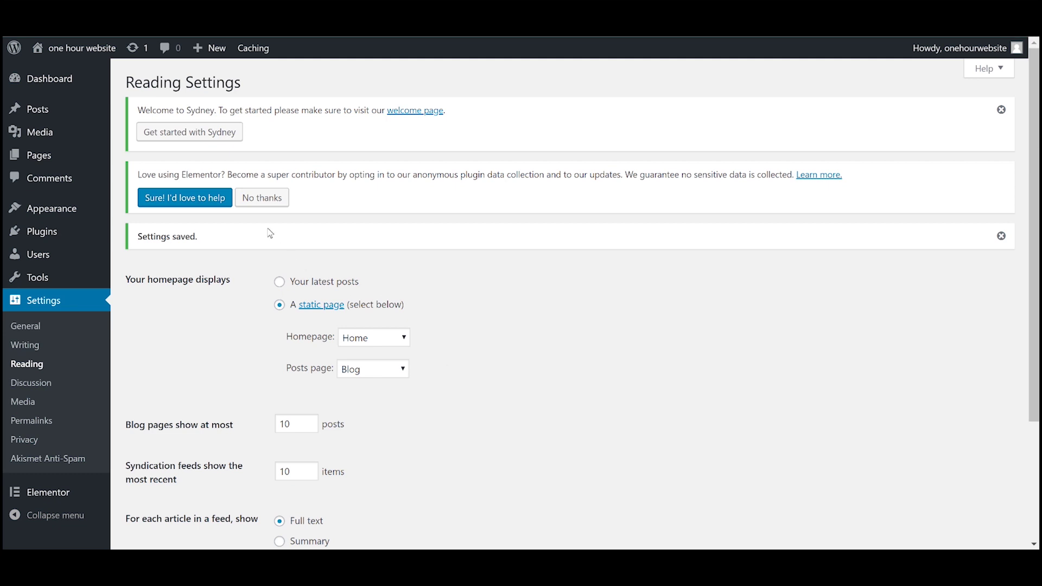
Step: Visit the live site, then launch the Customizer from the admin bar
{"action": "mouse_move", "coordinate": [92, 50]}
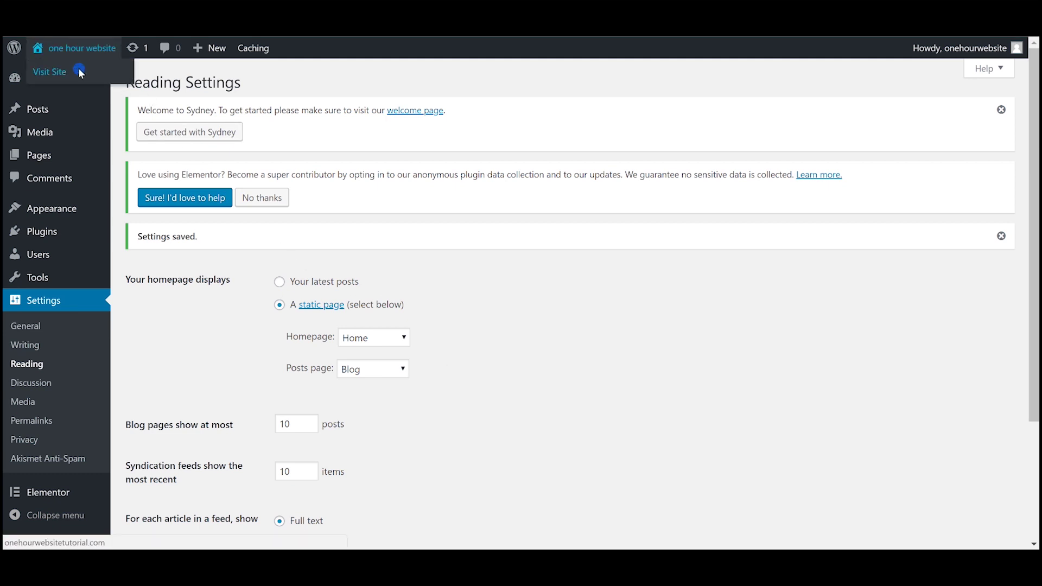
{"action": "left_click", "coordinate": [79, 71]}
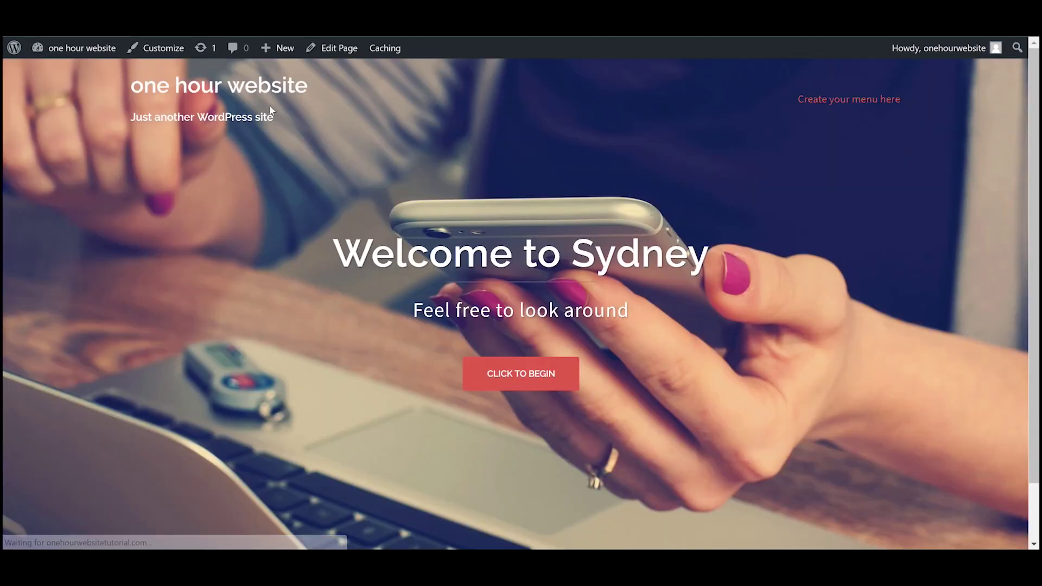
{"action": "left_click", "coordinate": [162, 47]}
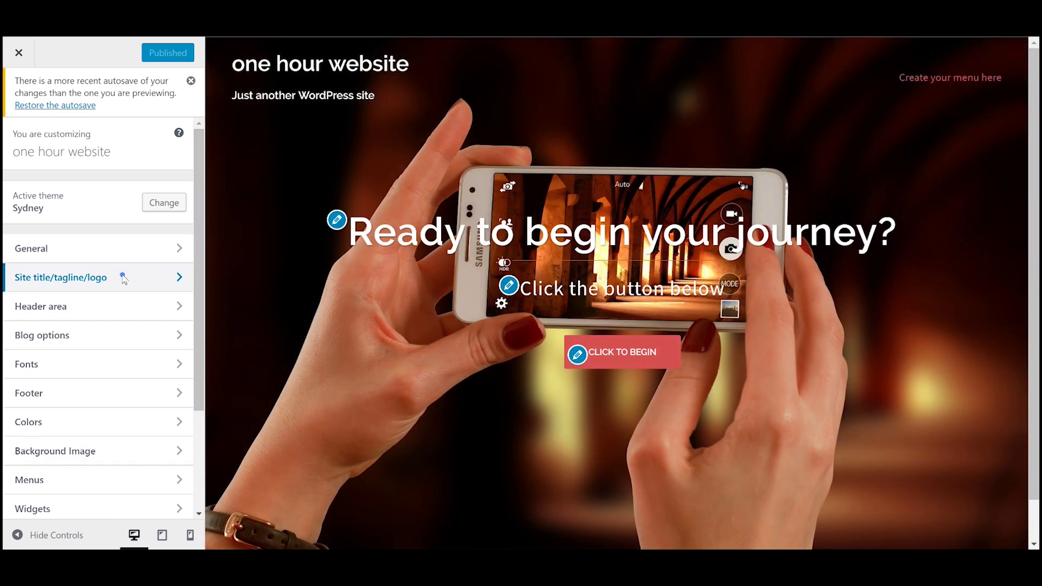
Step: Clear the site tagline so the site has none
{"action": "left_click", "coordinate": [124, 279]}
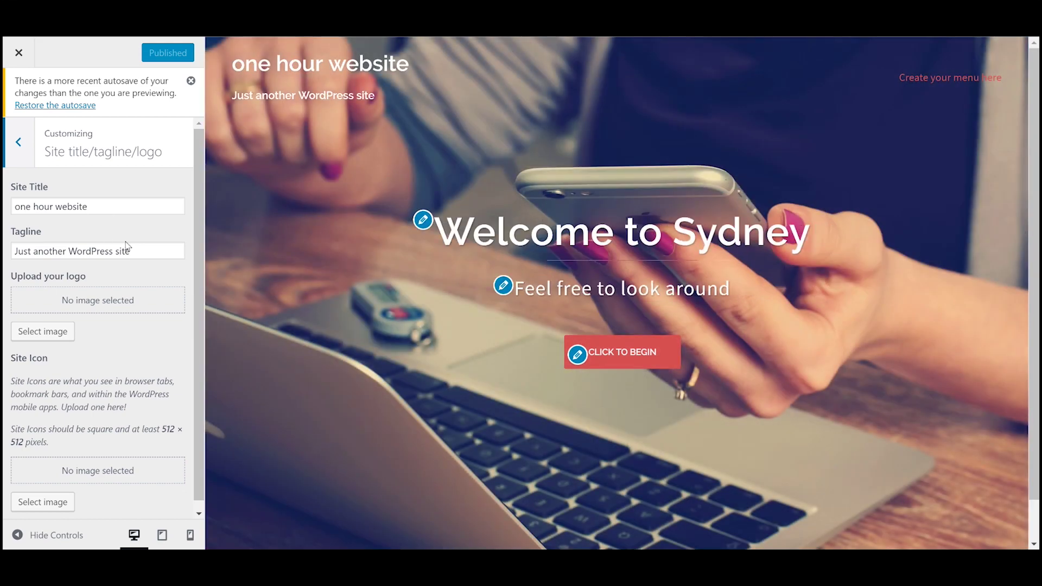
{"action": "left_click", "coordinate": [126, 249]}
{"action": "key", "text": "ctrl+a"}
{"action": "key", "text": "BackSpace"}
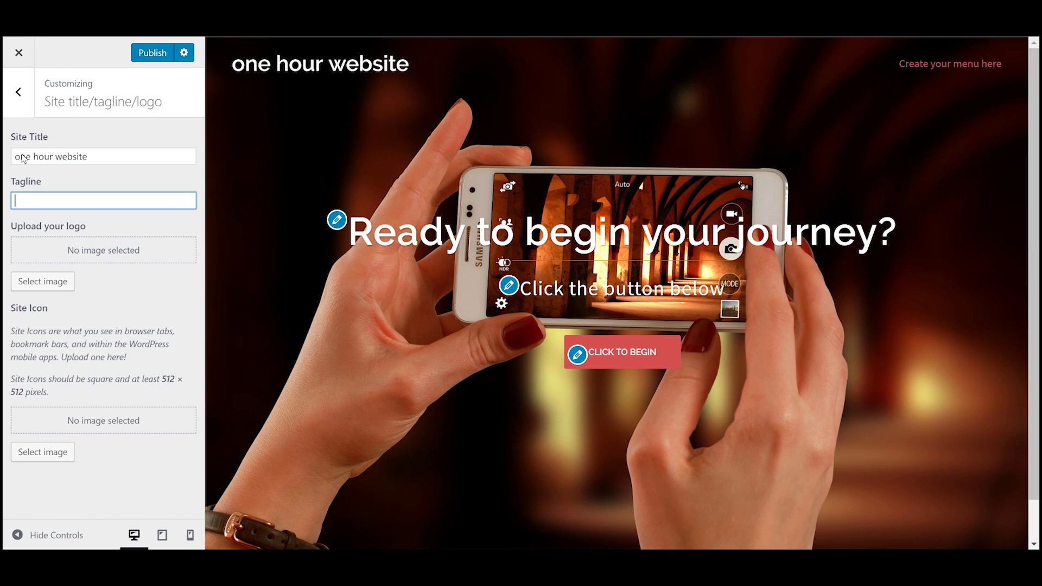
Step: Capitalise the site title to 'One hour website'
{"action": "left_click", "coordinate": [22, 156]}
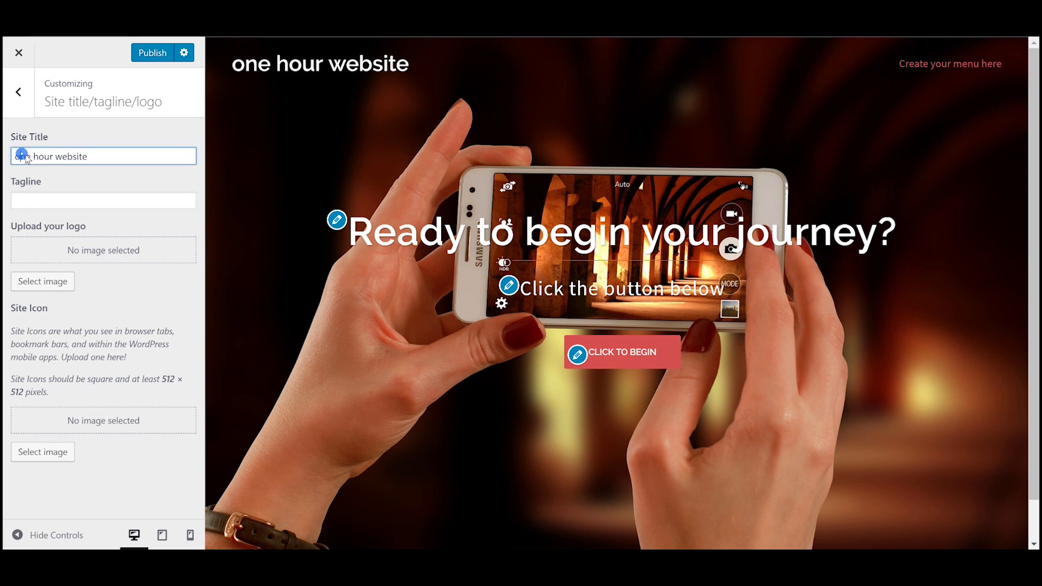
{"action": "key", "text": "BackSpace"}
{"action": "type", "text": "O"}
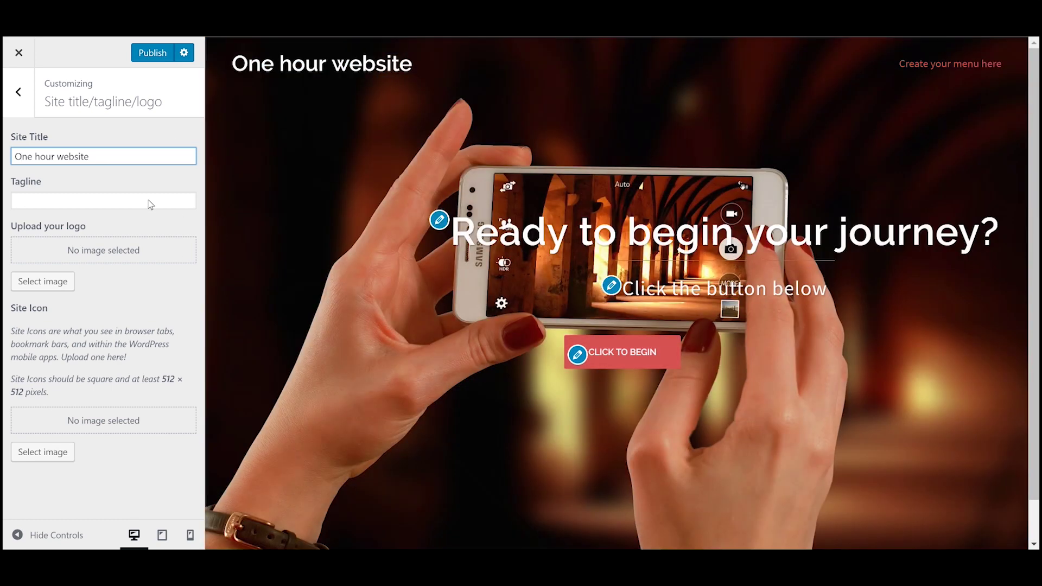
{"action": "left_click", "coordinate": [155, 169]}
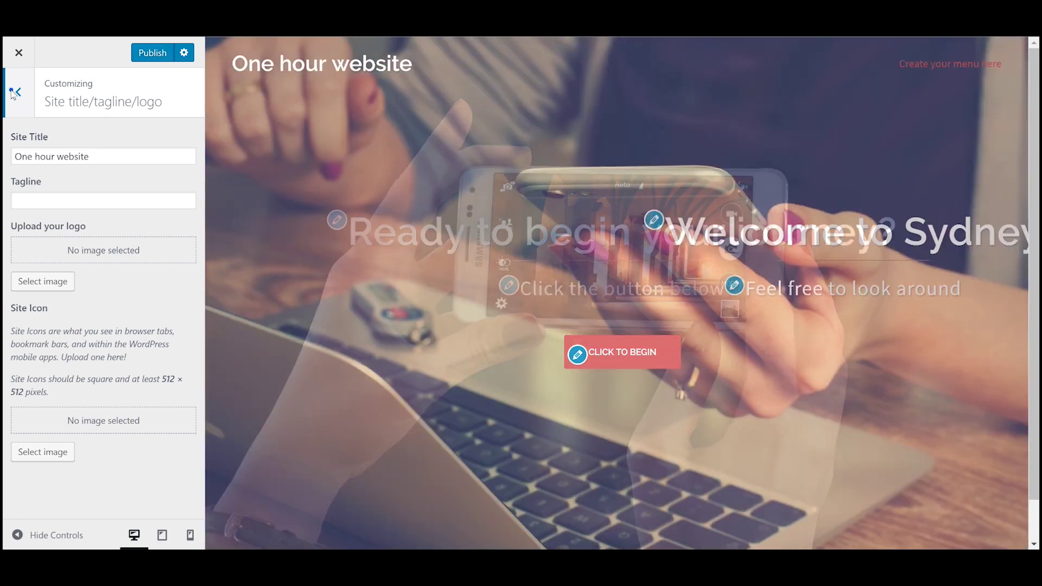
{"action": "left_click", "coordinate": [18, 92]}
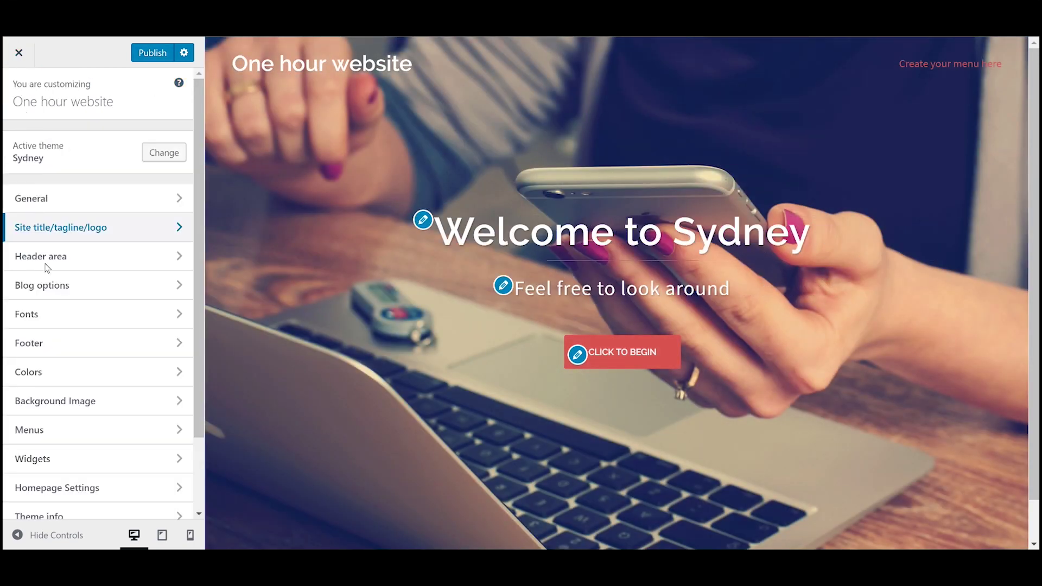
{"action": "scroll", "coordinate": [92, 315], "scroll_direction": "down", "scroll_amount": 1}
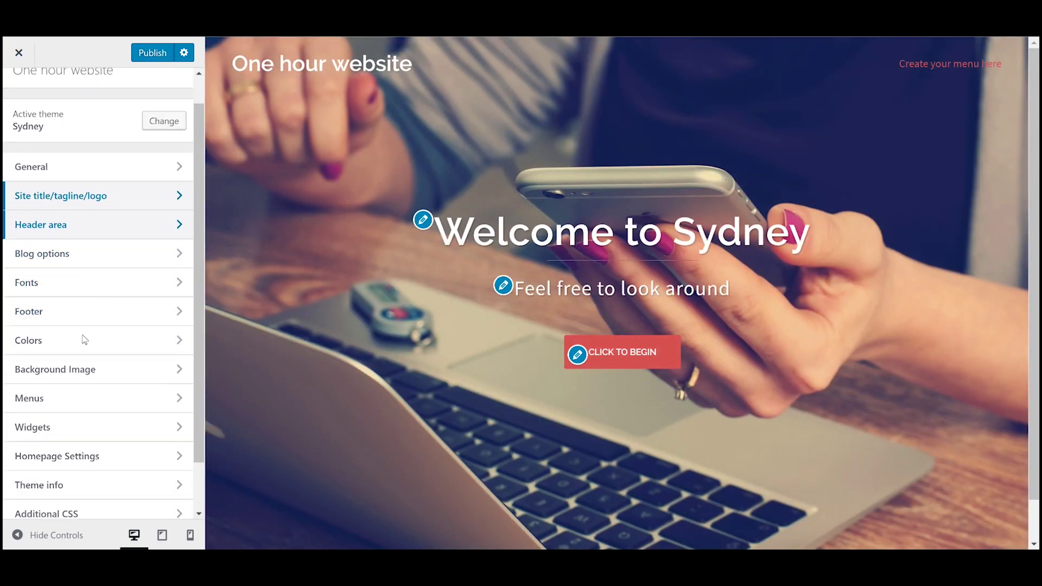
{"action": "scroll", "coordinate": [84, 342], "scroll_direction": "down", "scroll_amount": 2}
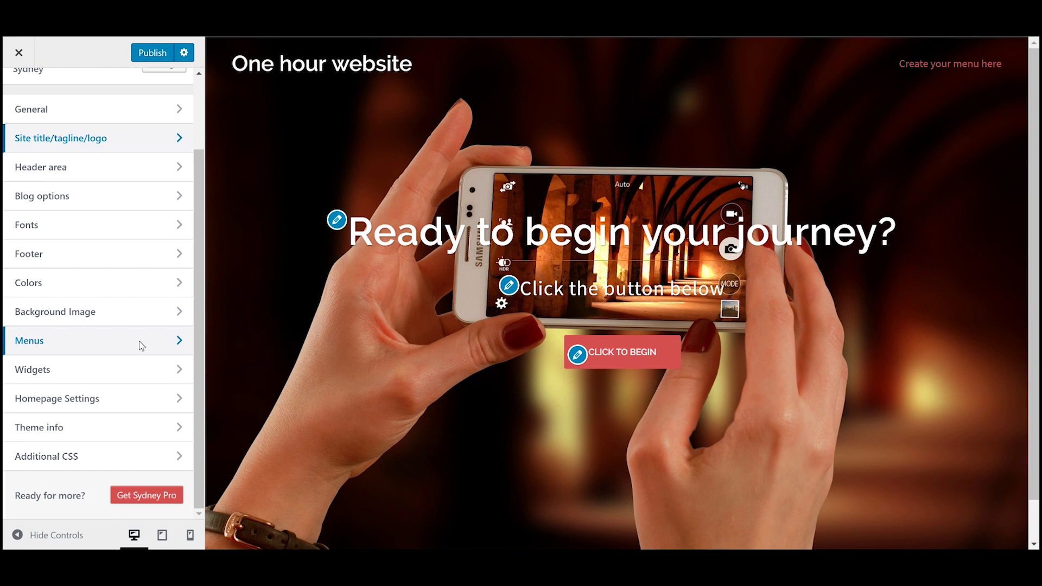
Step: Create a menu named 'Top Bar Menu' assigned to the Primary Menu location
{"action": "left_click", "coordinate": [149, 342]}
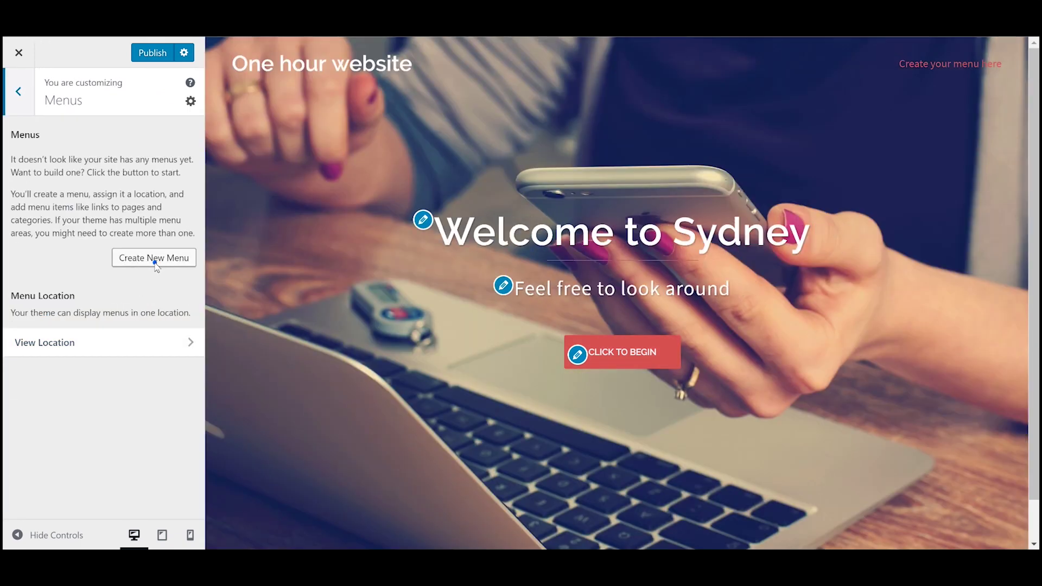
{"action": "left_click", "coordinate": [155, 262]}
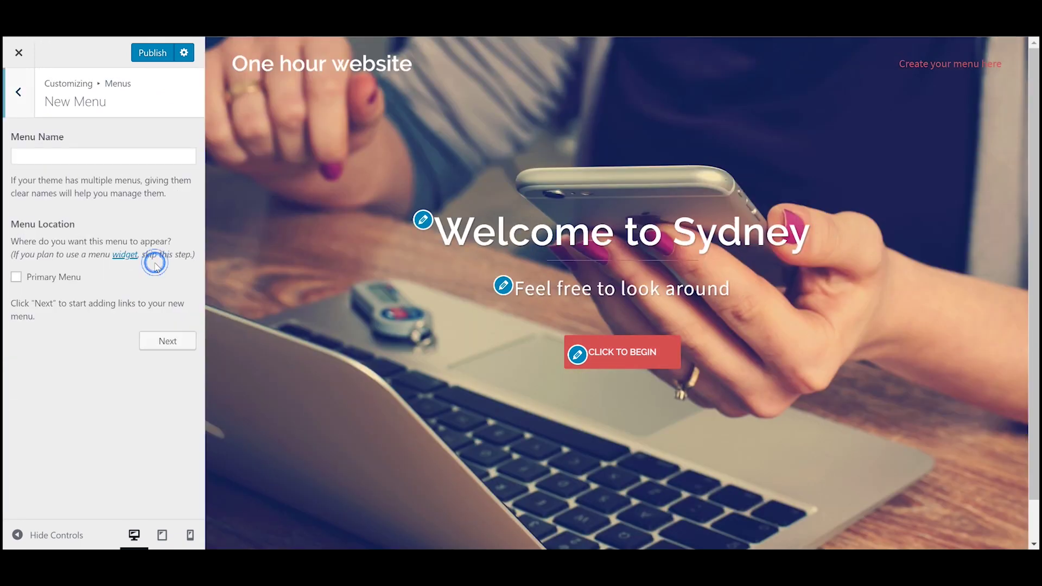
{"action": "left_click", "coordinate": [100, 159]}
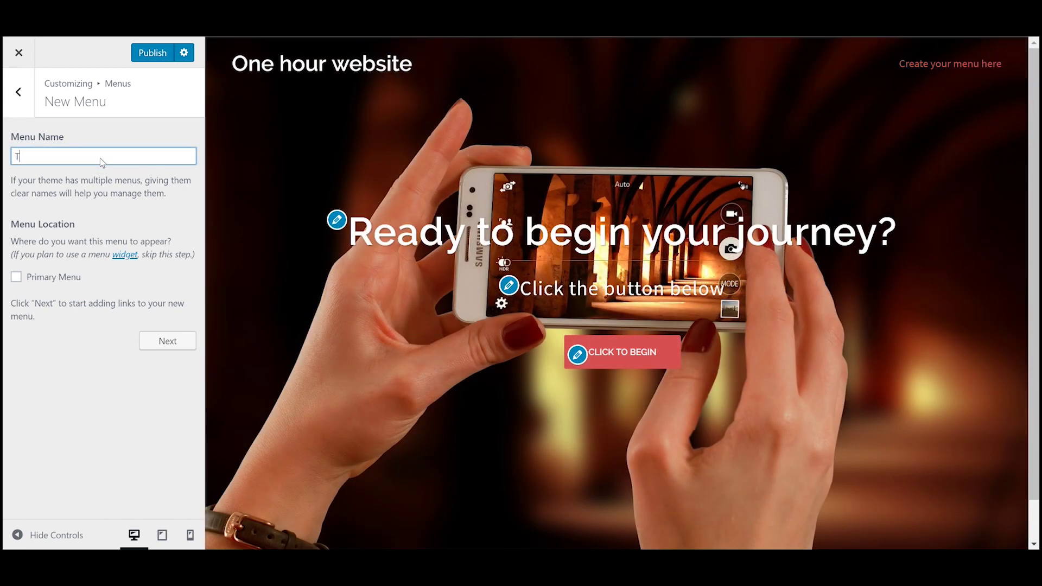
{"action": "type", "text": "Top Bar Menu"}
{"action": "left_click", "coordinate": [16, 278]}
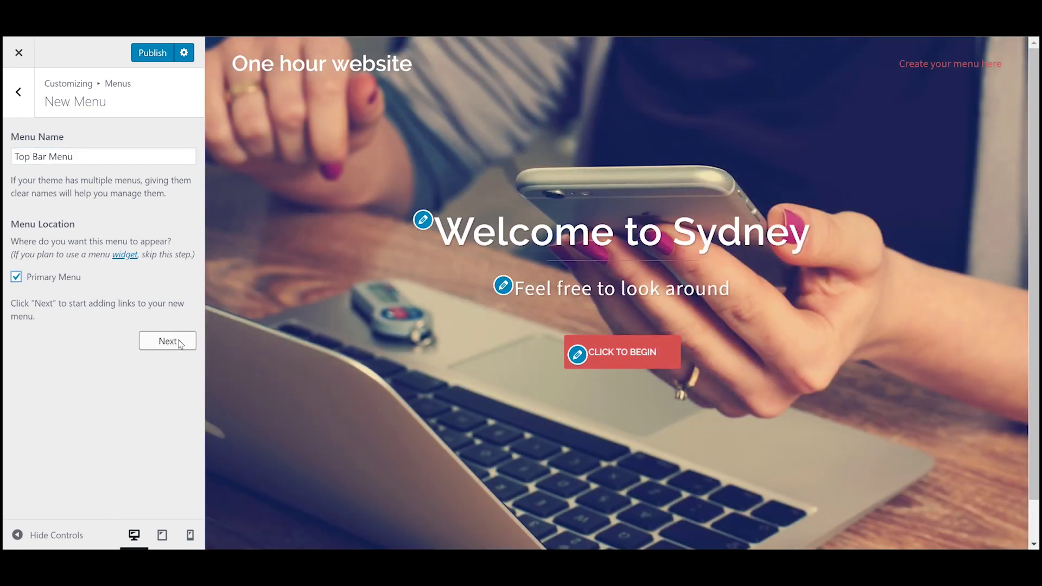
{"action": "left_click", "coordinate": [168, 341]}
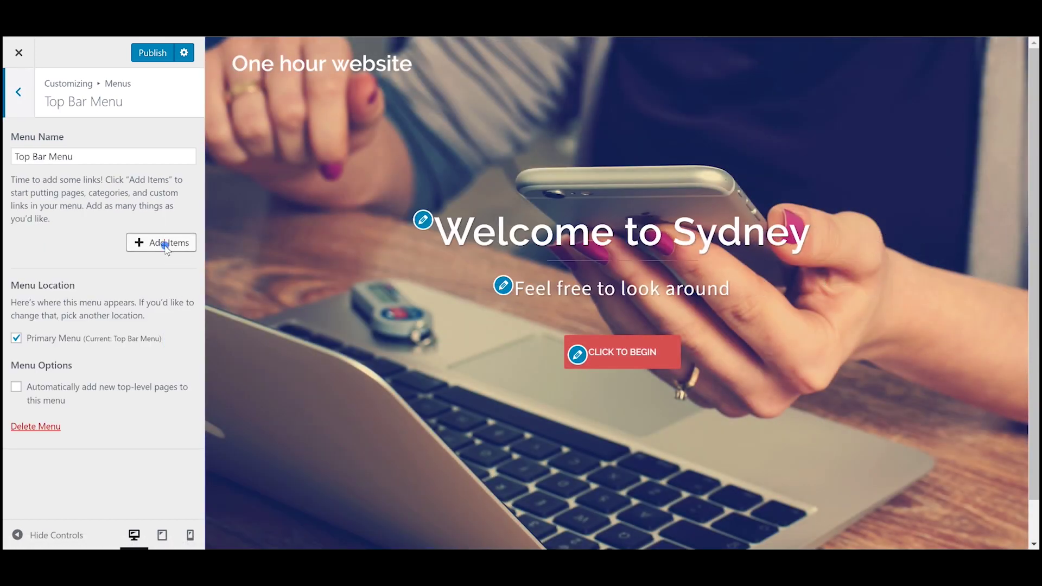
Step: Add the About and Blog pages and a new Contact page to Top Bar Menu
{"action": "left_click", "coordinate": [165, 245]}
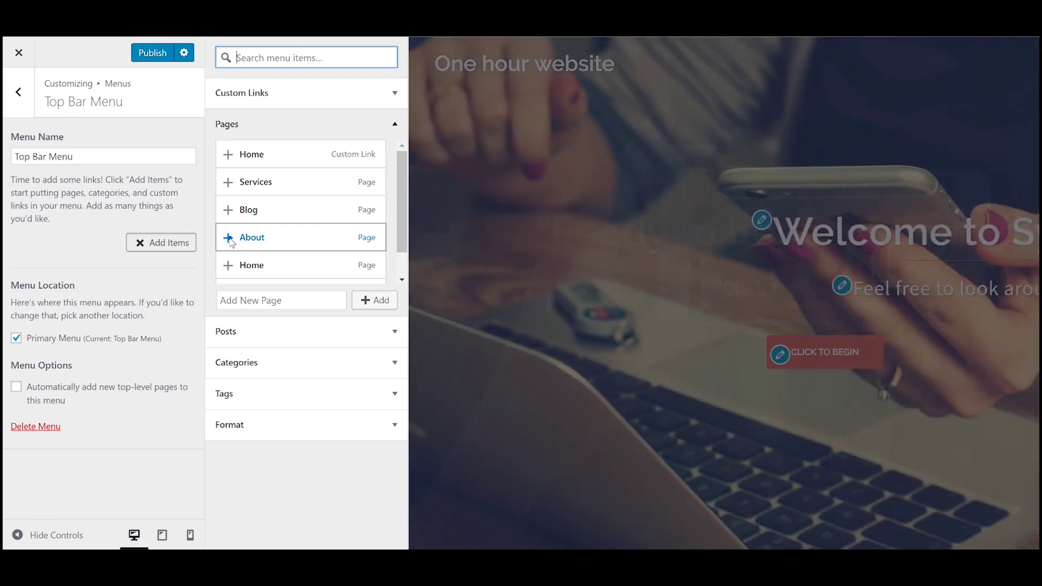
{"action": "left_click", "coordinate": [232, 241]}
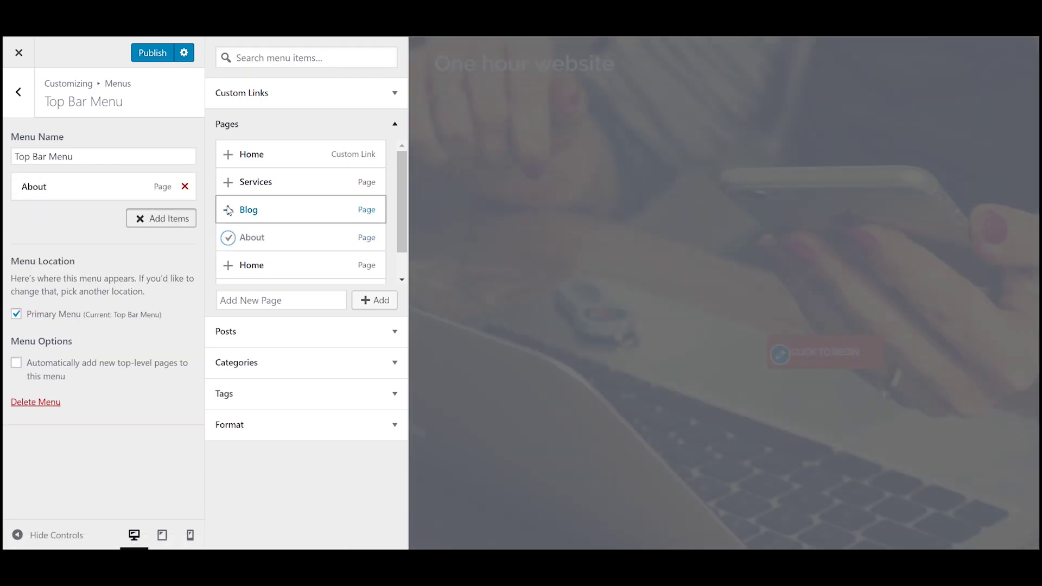
{"action": "left_click", "coordinate": [242, 211]}
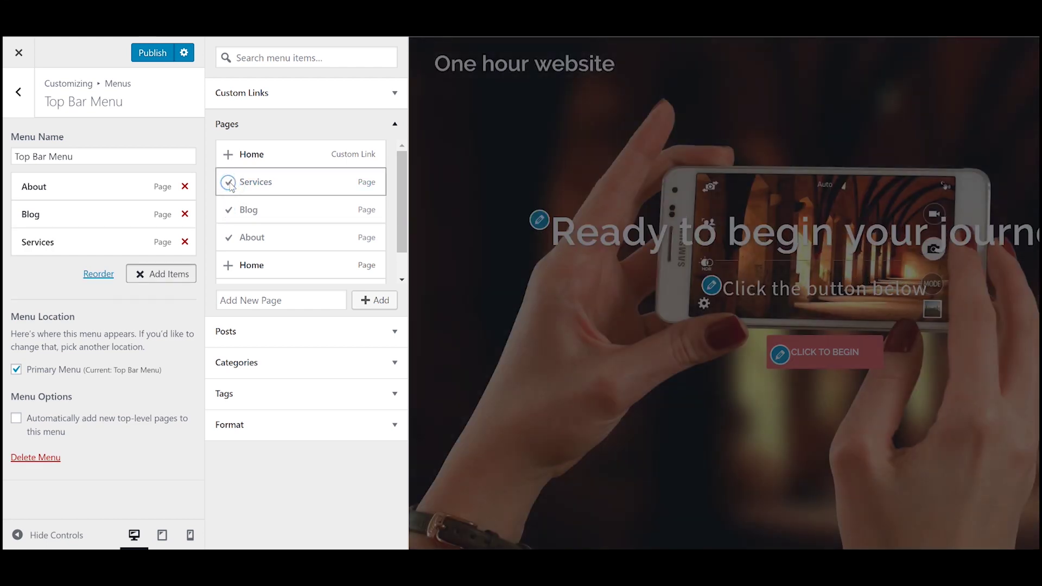
{"action": "scroll", "coordinate": [288, 201], "scroll_direction": "down", "scroll_amount": 1}
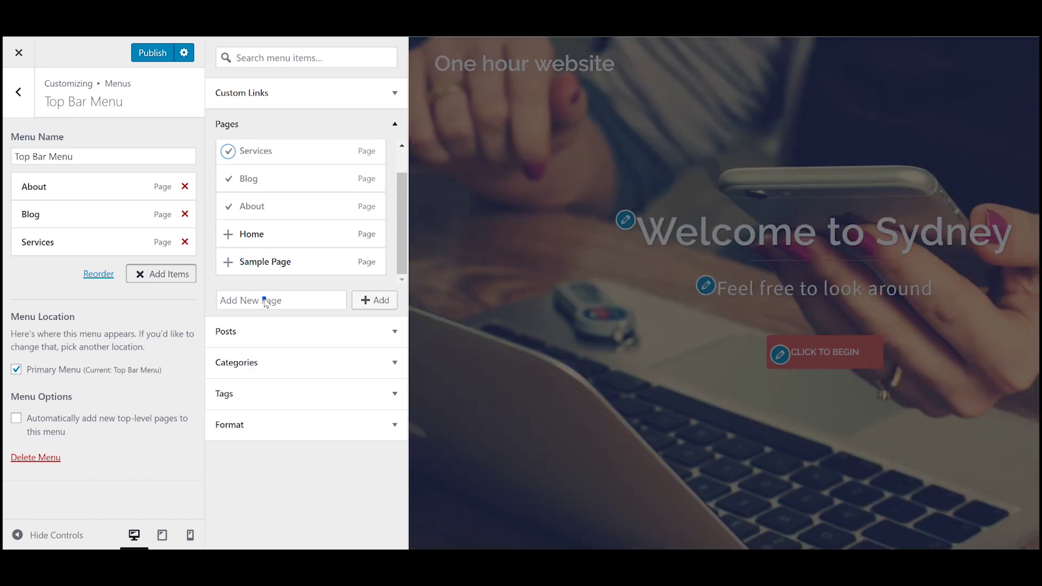
{"action": "left_click", "coordinate": [266, 300]}
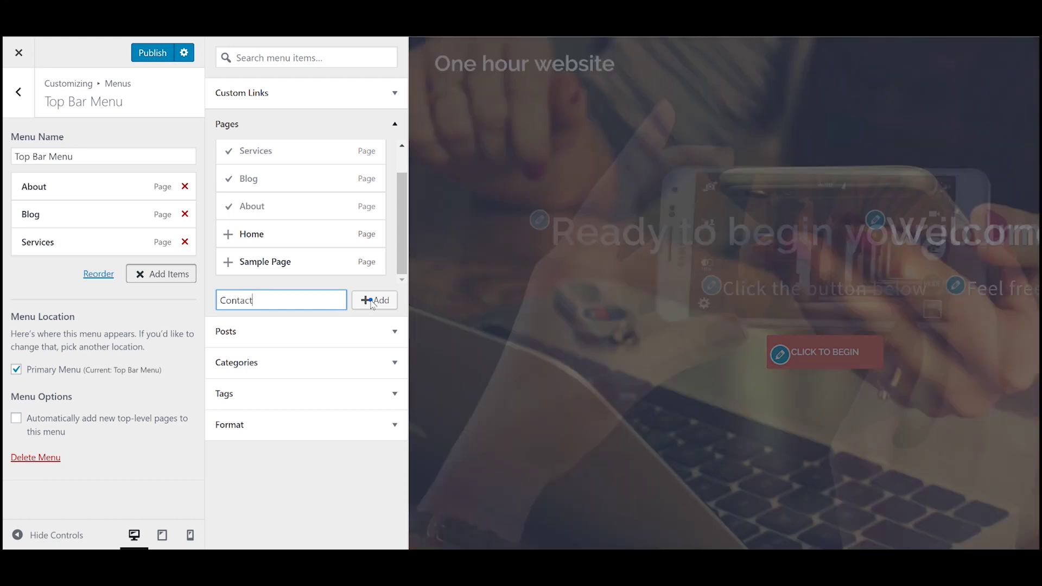
{"action": "left_click", "coordinate": [371, 301]}
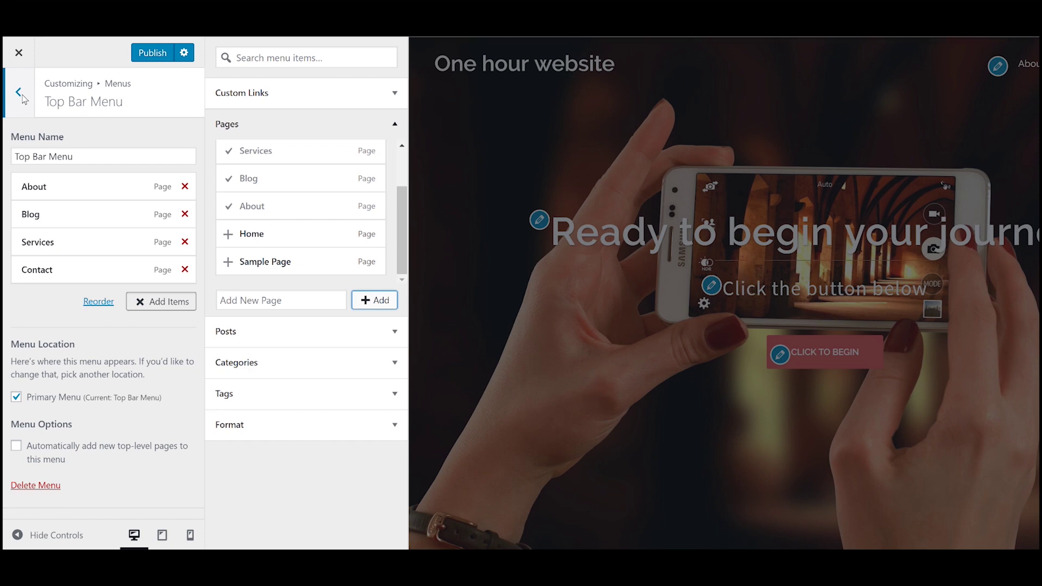
{"action": "left_click", "coordinate": [19, 97]}
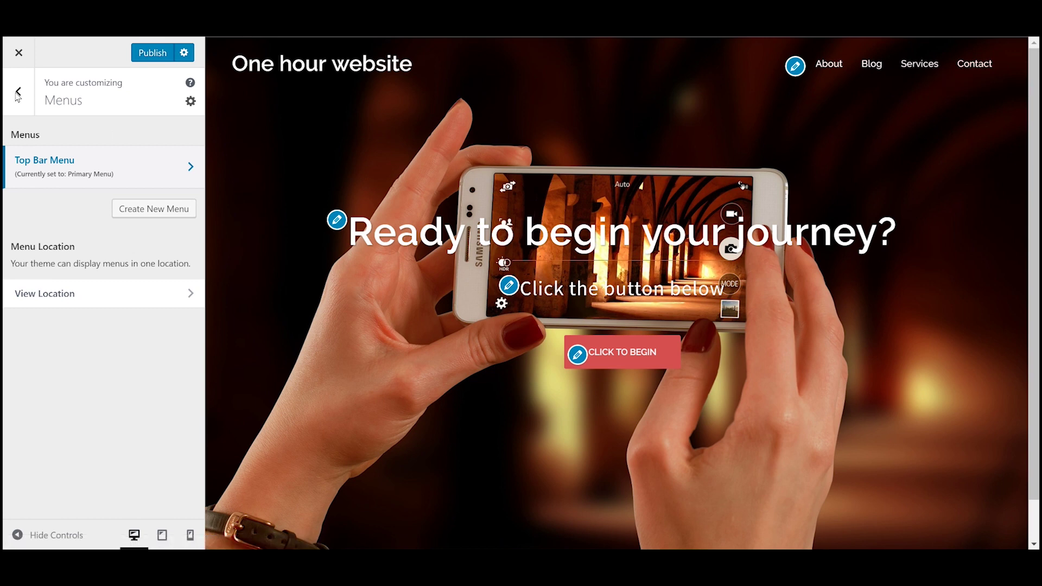
Step: Change the General primary colour from red to blue #246fa0
{"action": "left_click", "coordinate": [19, 92]}
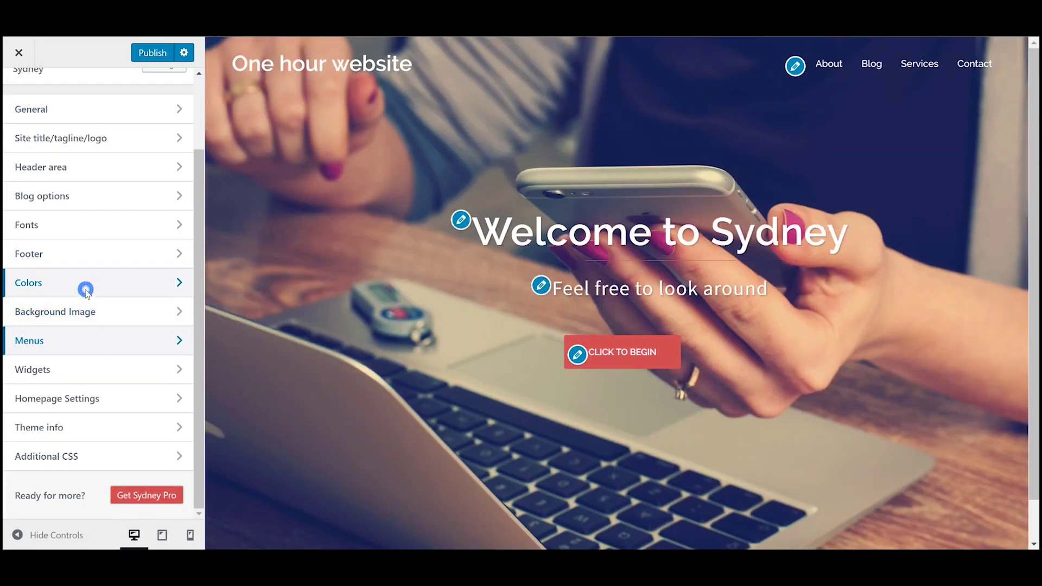
{"action": "left_click", "coordinate": [87, 288]}
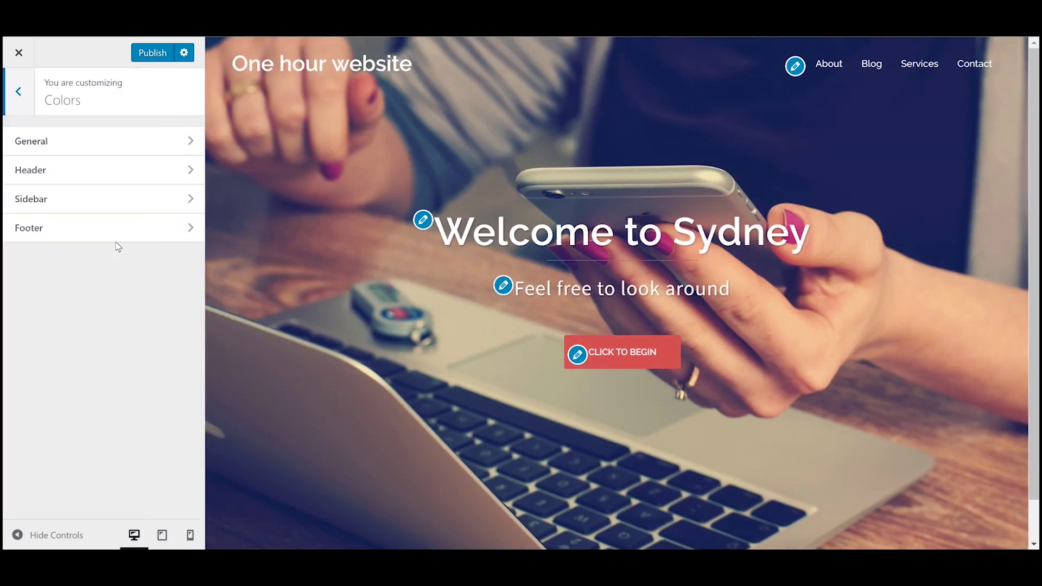
{"action": "left_click", "coordinate": [124, 142]}
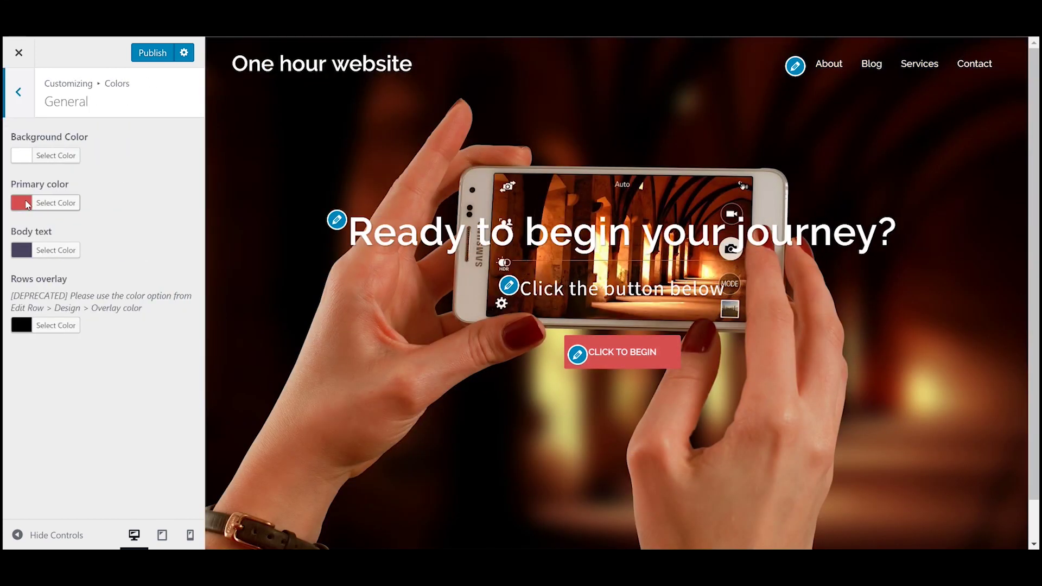
{"action": "left_click", "coordinate": [19, 206]}
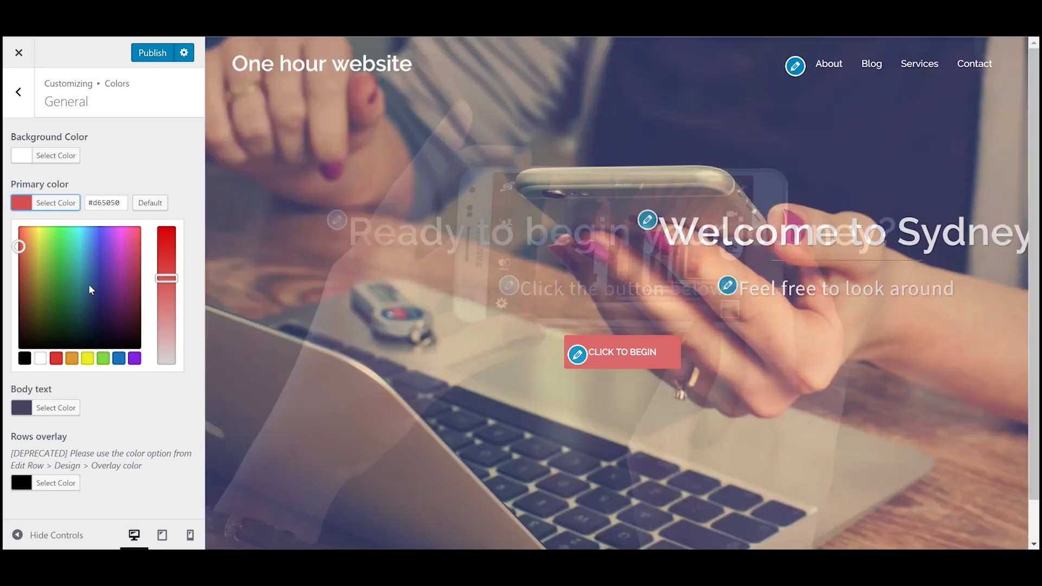
{"action": "left_click_drag", "start_coordinate": [89, 284], "coordinate": [89, 272]}
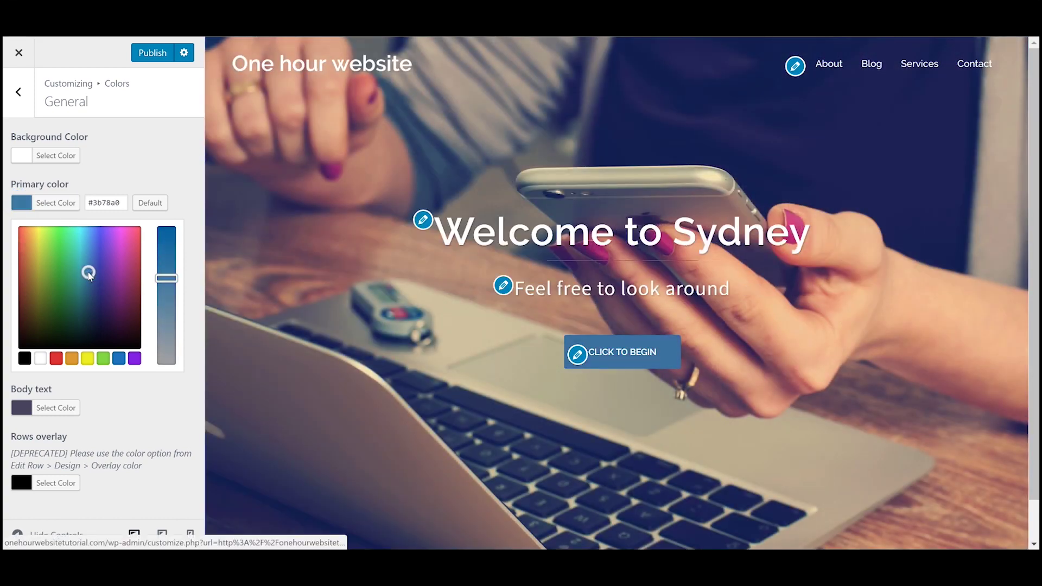
{"action": "left_click_drag", "start_coordinate": [162, 274], "coordinate": [161, 259]}
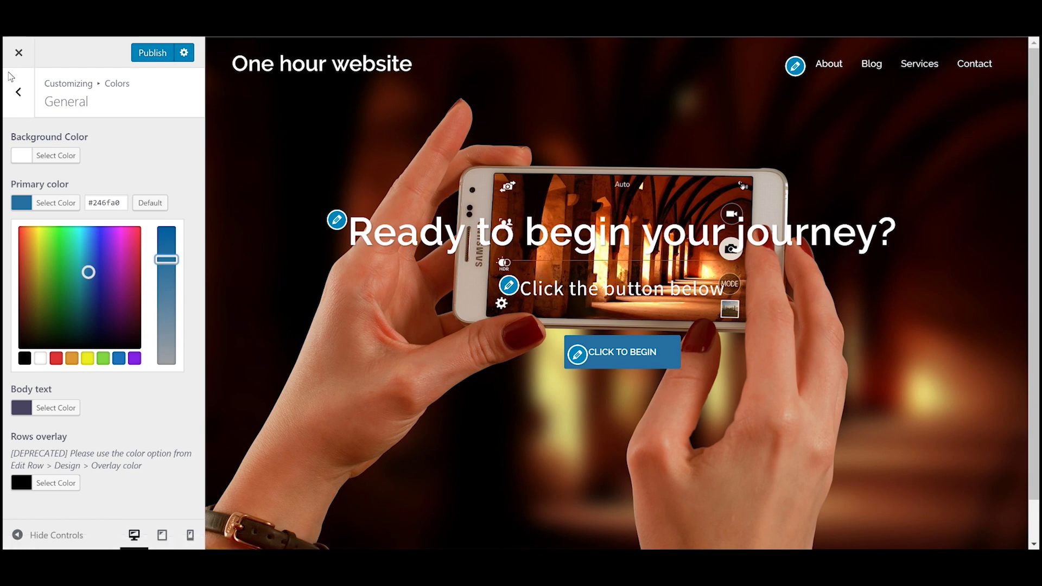
{"action": "left_click", "coordinate": [18, 92]}
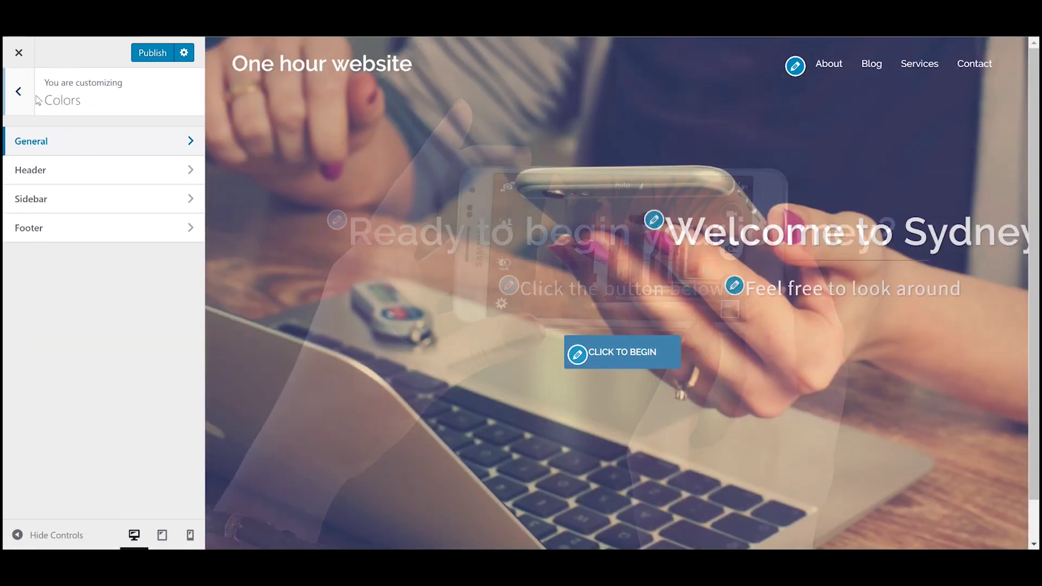
{"action": "left_click", "coordinate": [19, 91]}
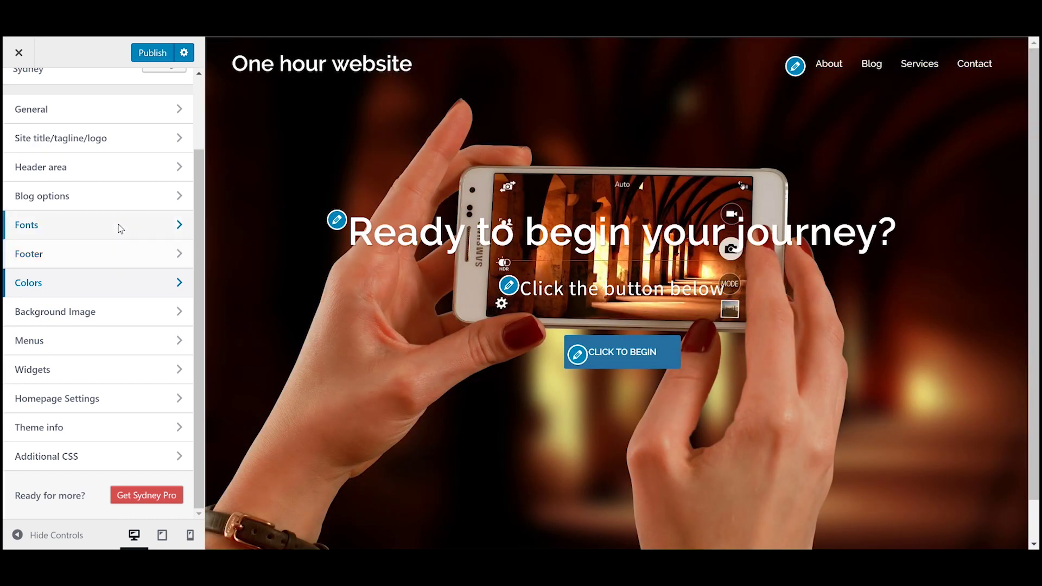
Step: Raise the Menu items font size under Font Sizes from 14 to 20
{"action": "left_click", "coordinate": [119, 225]}
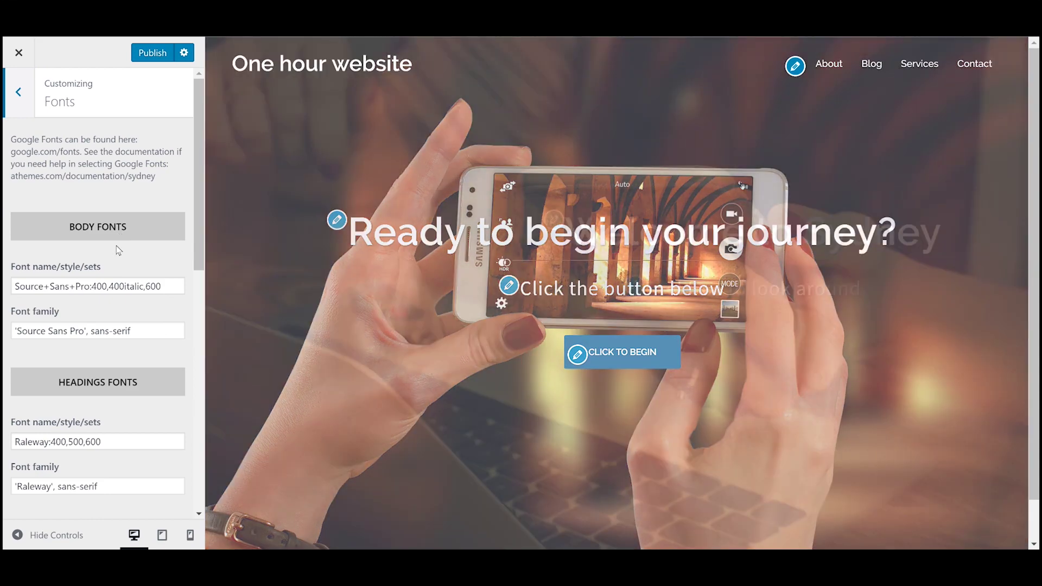
{"action": "scroll", "coordinate": [122, 309], "scroll_direction": "down", "scroll_amount": 4}
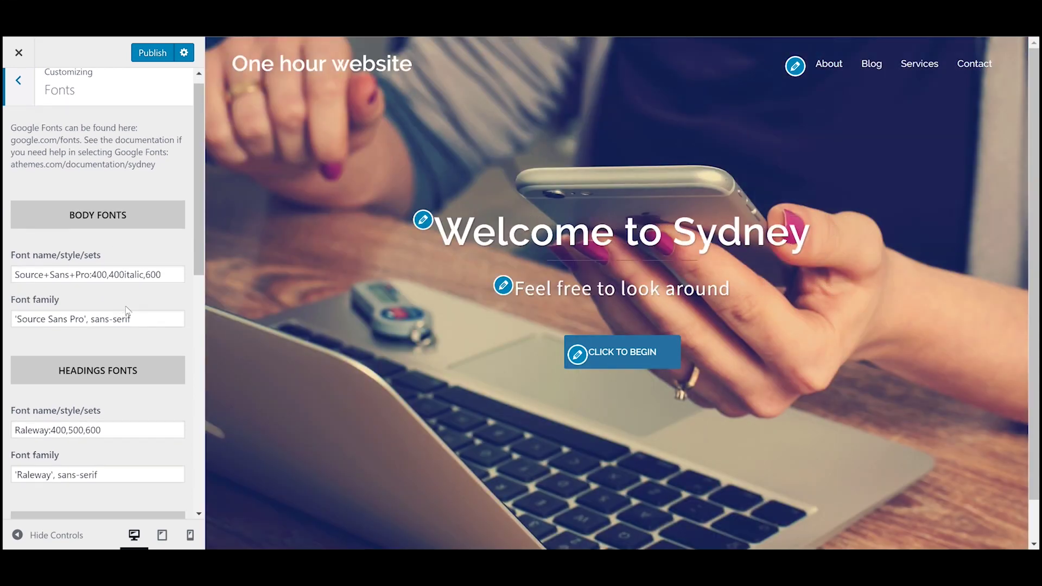
{"action": "scroll", "coordinate": [128, 304], "scroll_direction": "down", "scroll_amount": 2}
{"action": "scroll", "coordinate": [127, 296], "scroll_direction": "down", "scroll_amount": 4}
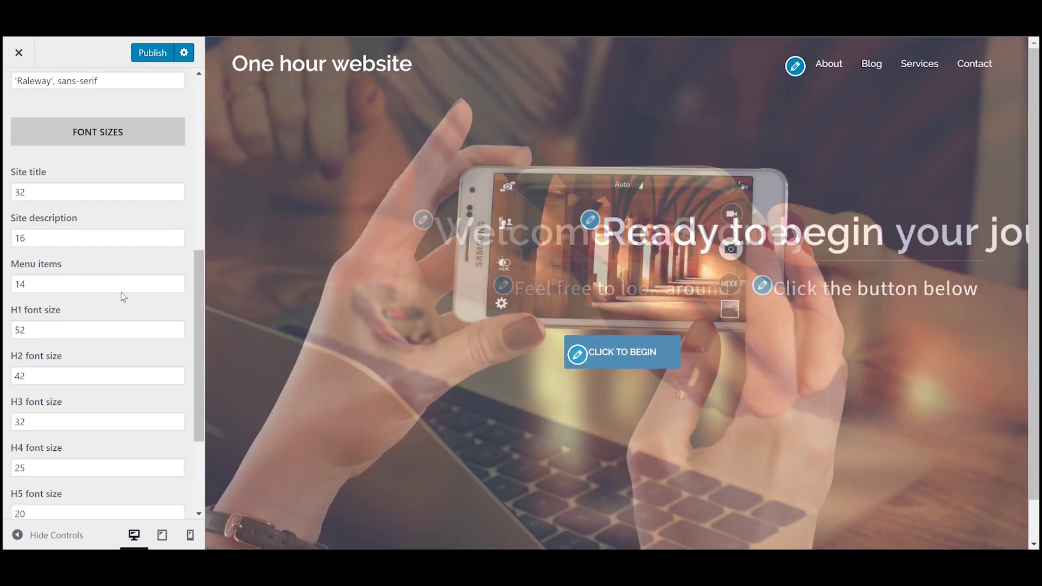
{"action": "left_click", "coordinate": [177, 280]}
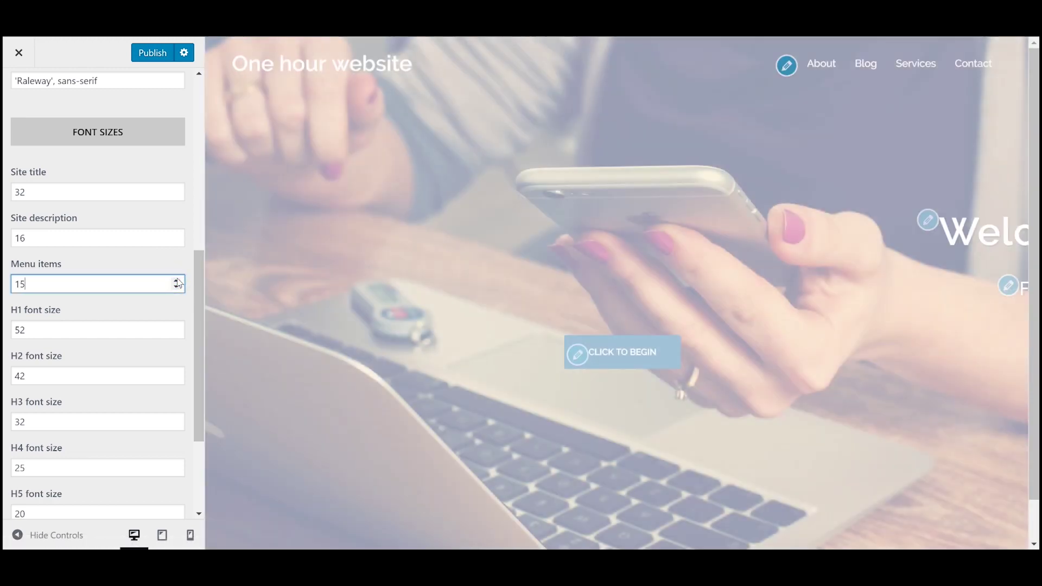
{"action": "left_click", "coordinate": [177, 279]}
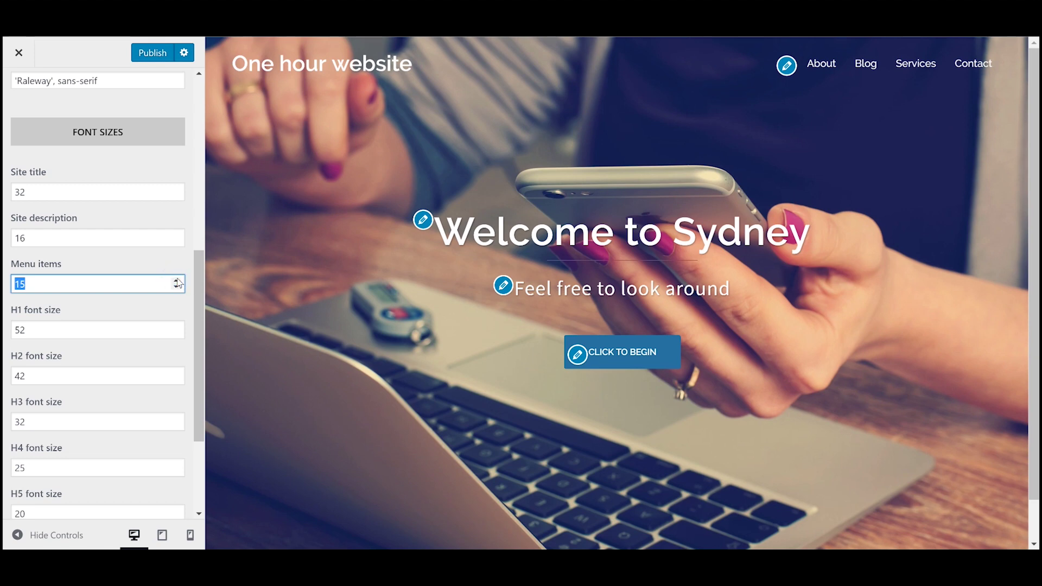
{"action": "type", "text": "18"}
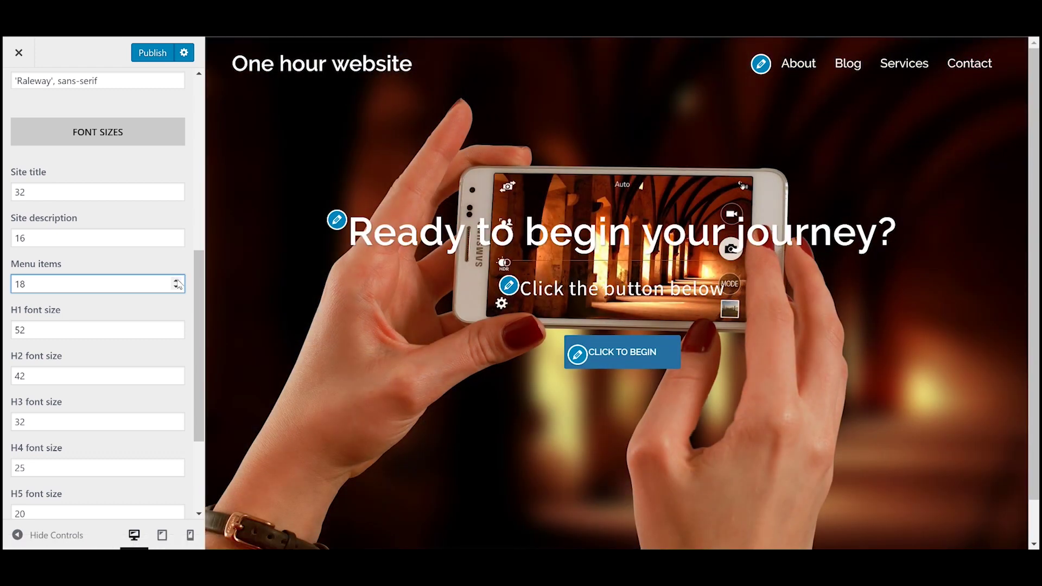
{"action": "left_click", "coordinate": [177, 281]}
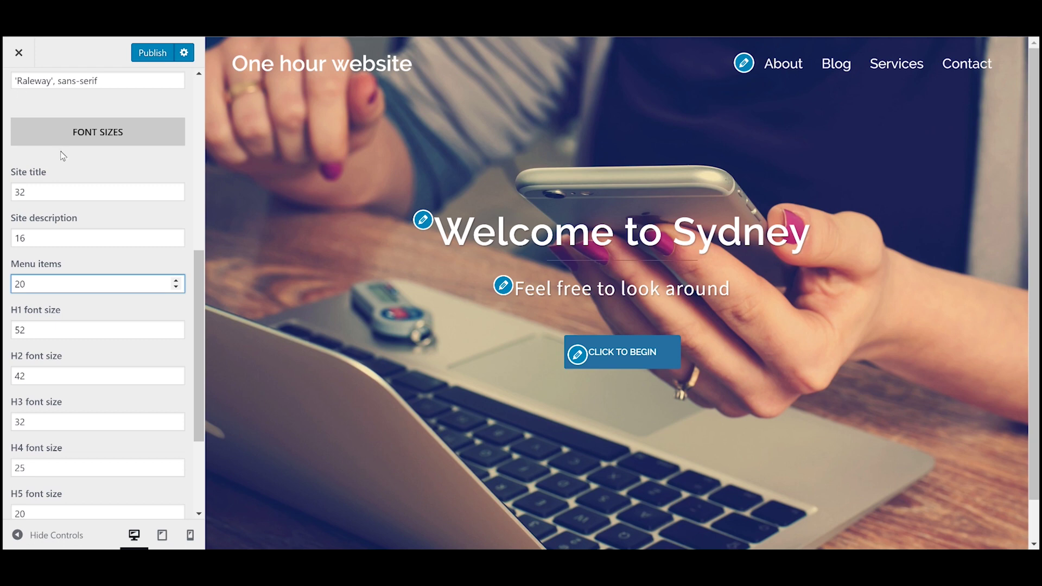
{"action": "scroll", "coordinate": [63, 157], "scroll_direction": "up", "scroll_amount": 10}
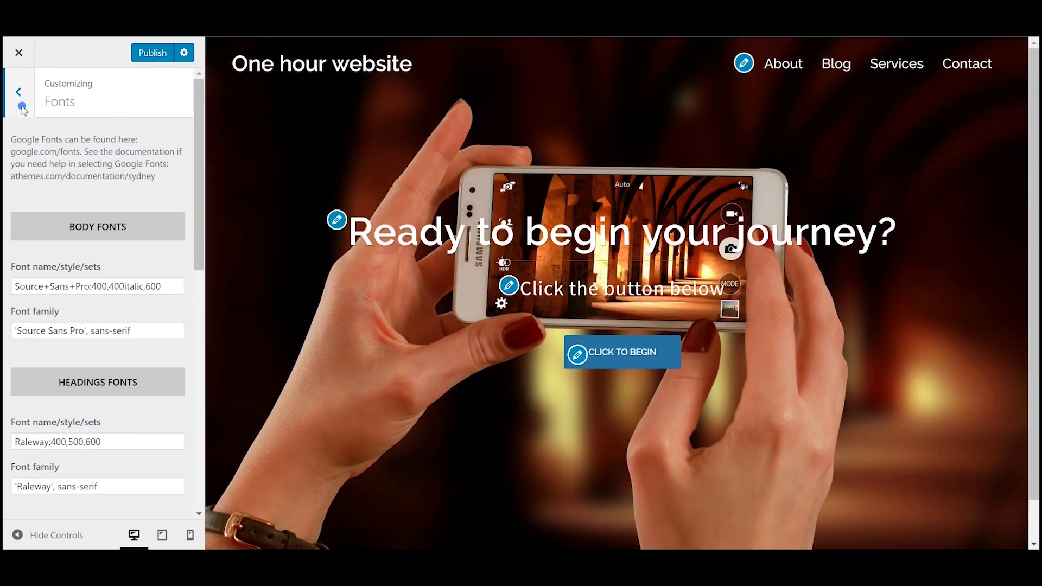
{"action": "left_click", "coordinate": [17, 94]}
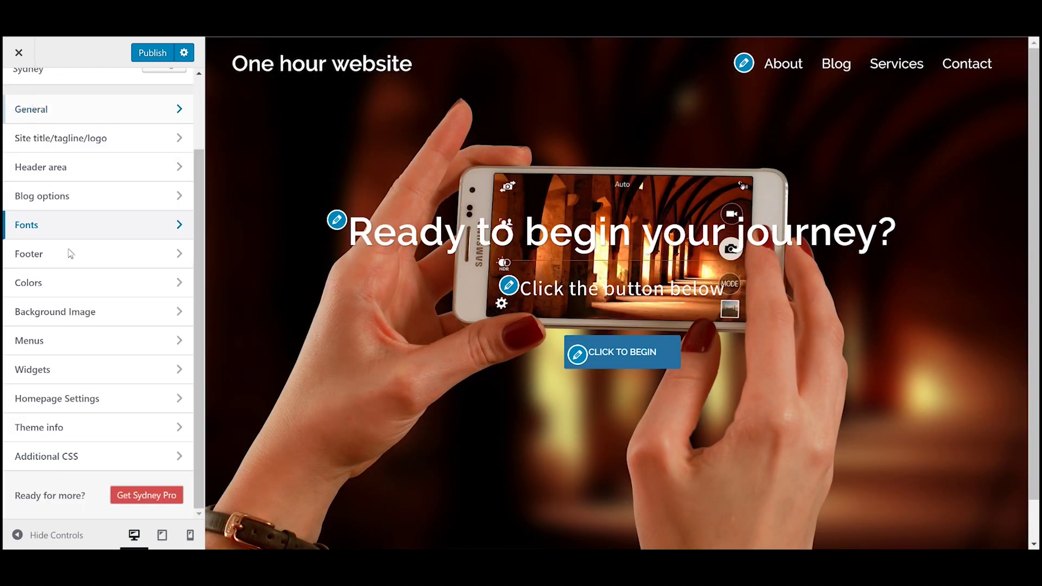
Step: Review the General colours to confirm the blue primary colour
{"action": "left_click", "coordinate": [71, 282]}
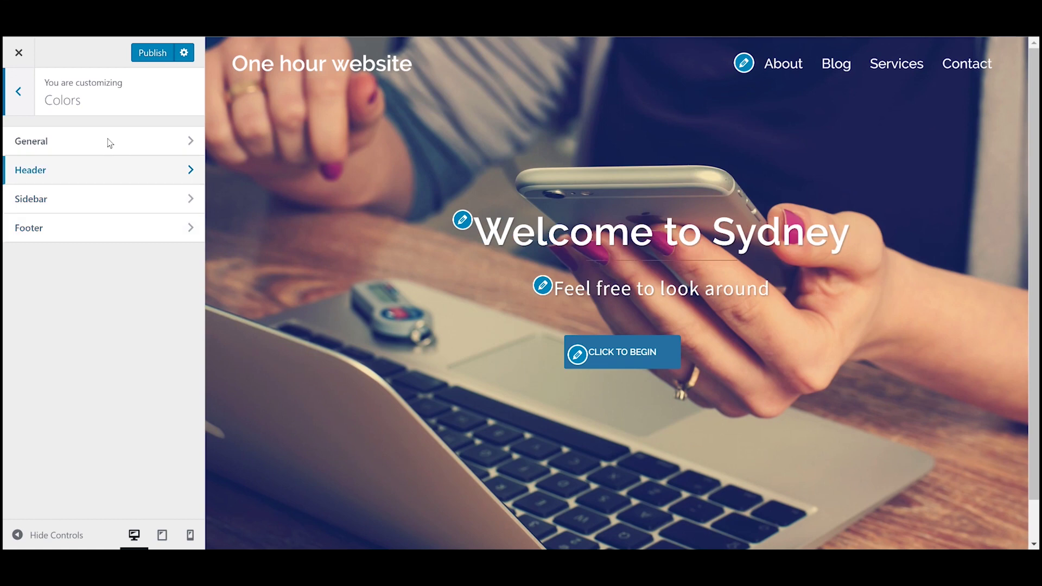
{"action": "left_click", "coordinate": [108, 142]}
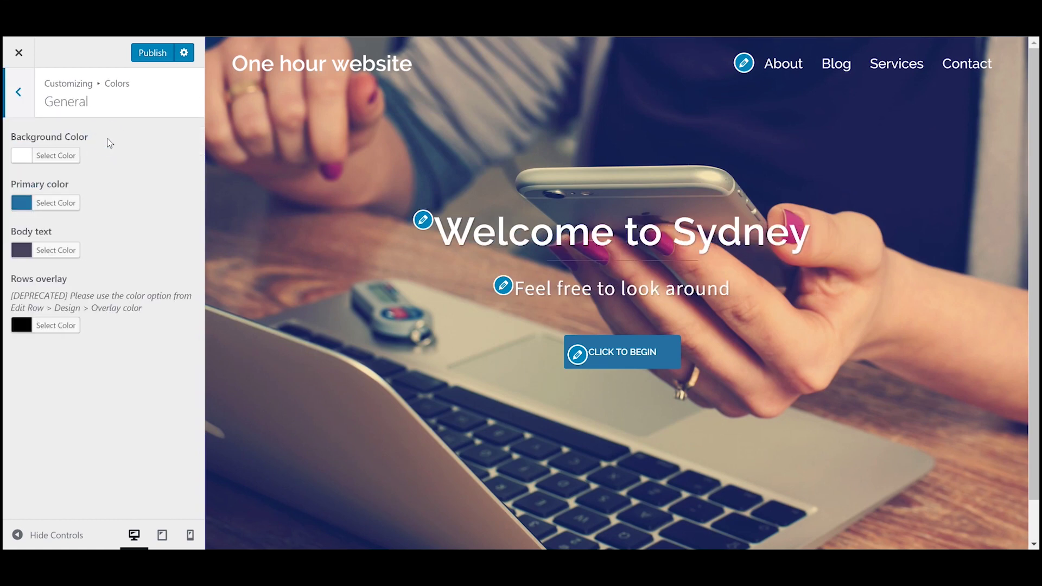
{"action": "left_click", "coordinate": [20, 84]}
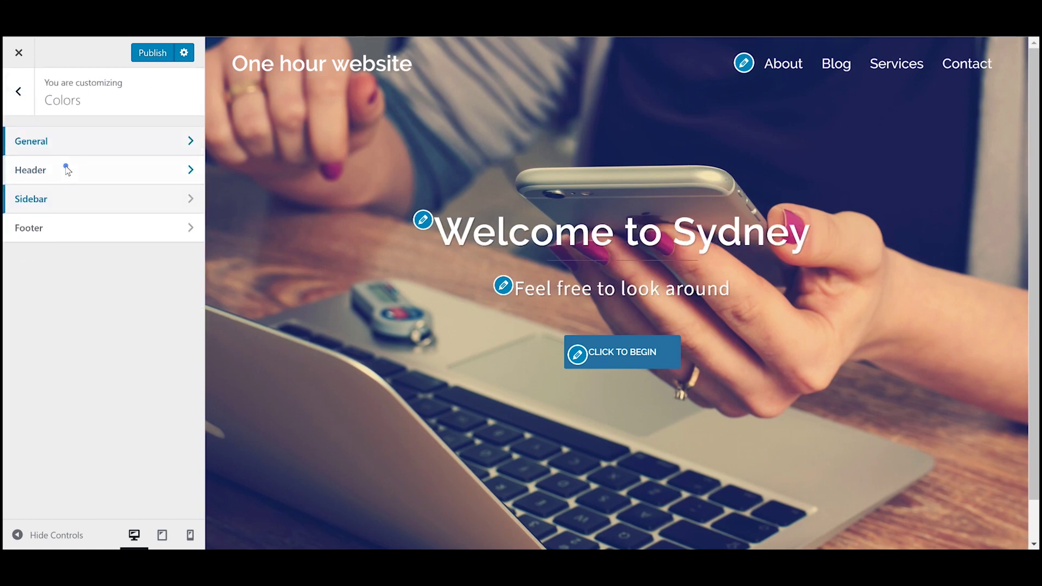
Step: Set the Header menu items hover colour to blue #467ebf
{"action": "left_click", "coordinate": [65, 168]}
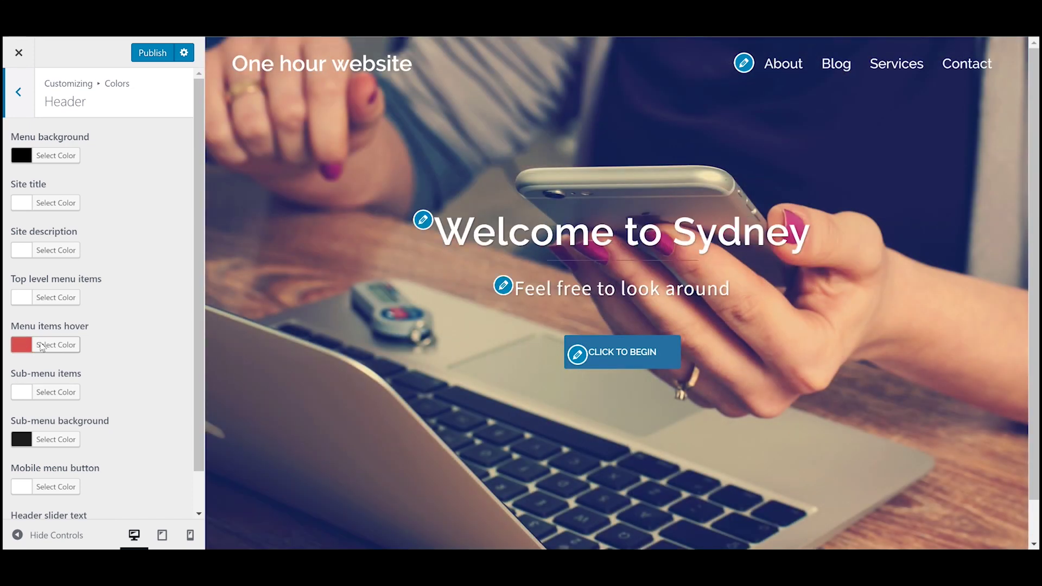
{"action": "left_click", "coordinate": [21, 346]}
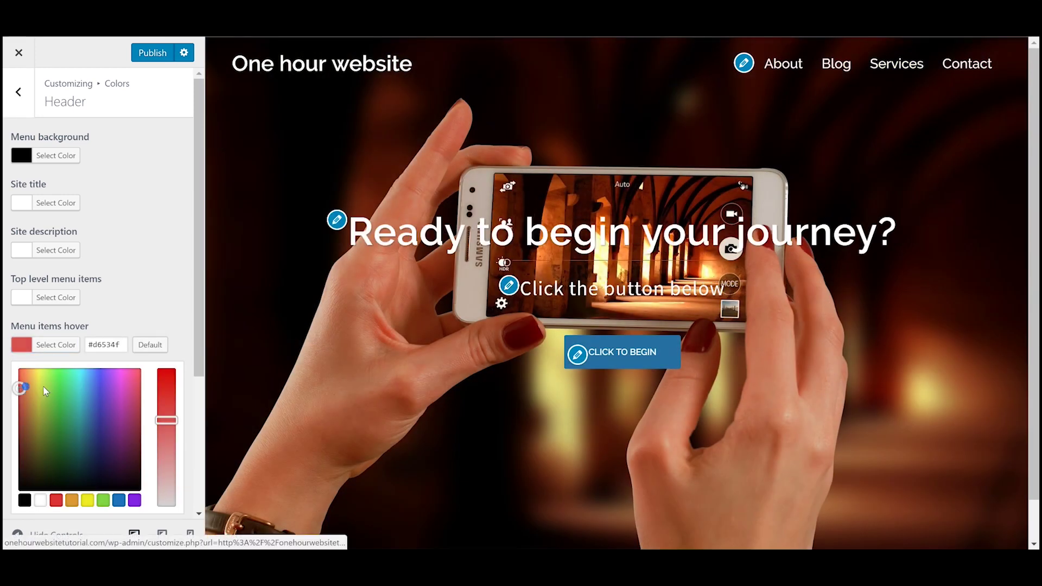
{"action": "left_click_drag", "start_coordinate": [45, 390], "coordinate": [100, 393]}
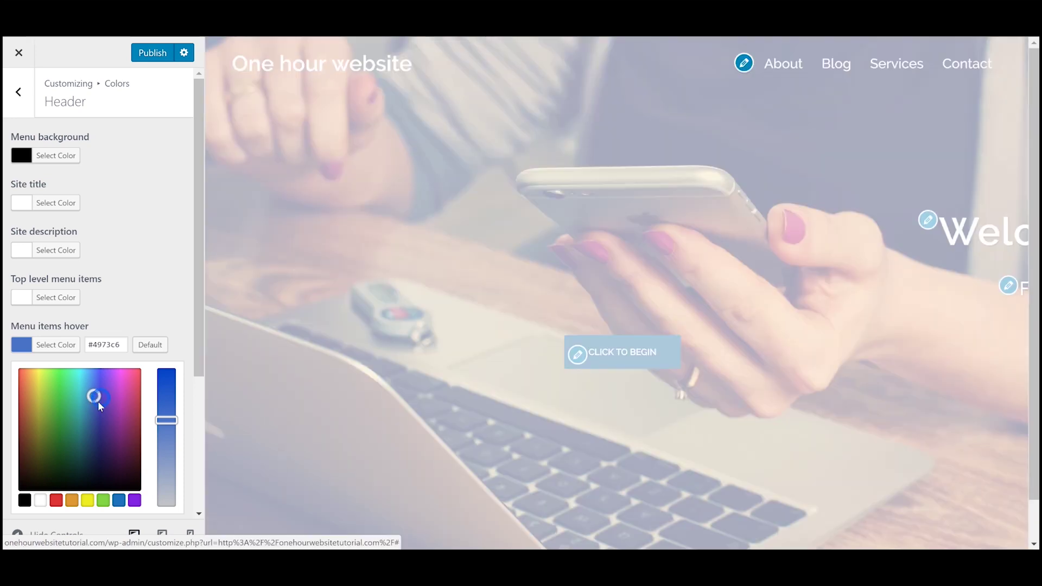
{"action": "left_click", "coordinate": [91, 399]}
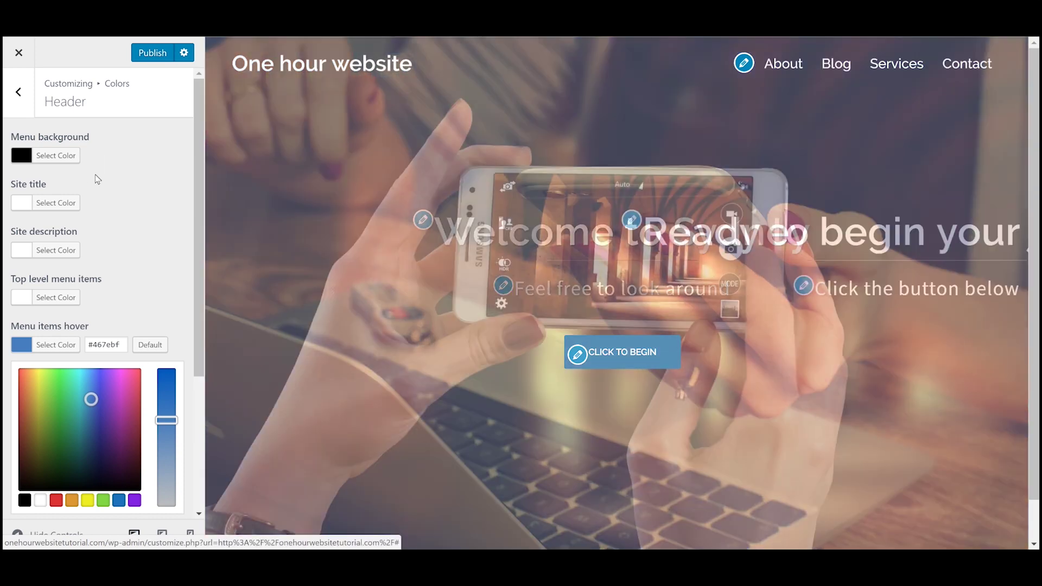
{"action": "scroll", "coordinate": [165, 223], "scroll_direction": "down", "scroll_amount": 1}
{"action": "scroll", "coordinate": [165, 223], "scroll_direction": "down", "scroll_amount": 3}
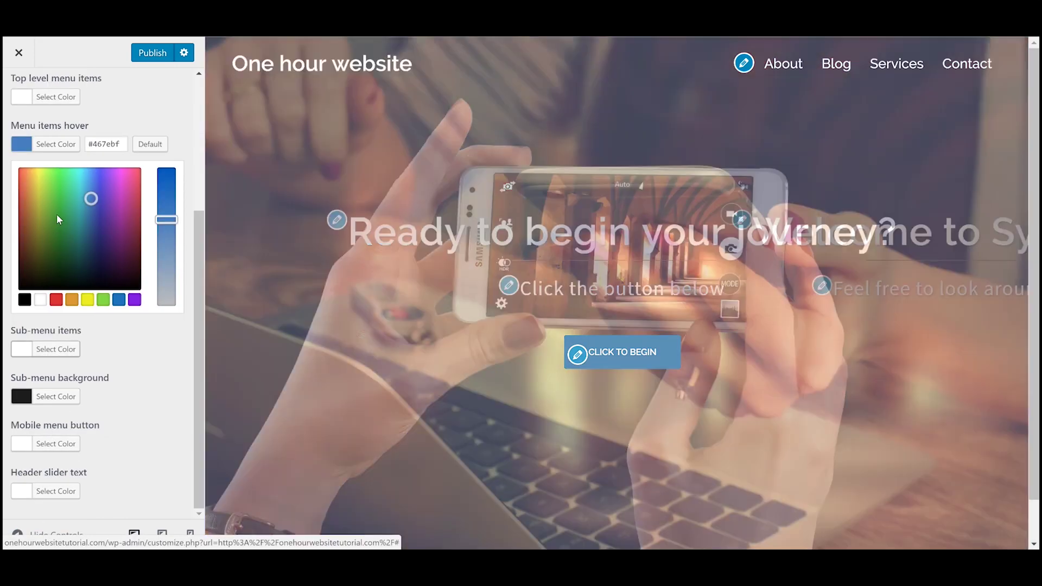
{"action": "scroll", "coordinate": [56, 214], "scroll_direction": "up", "scroll_amount": 3}
{"action": "scroll", "coordinate": [201, 172], "scroll_direction": "up", "scroll_amount": 1}
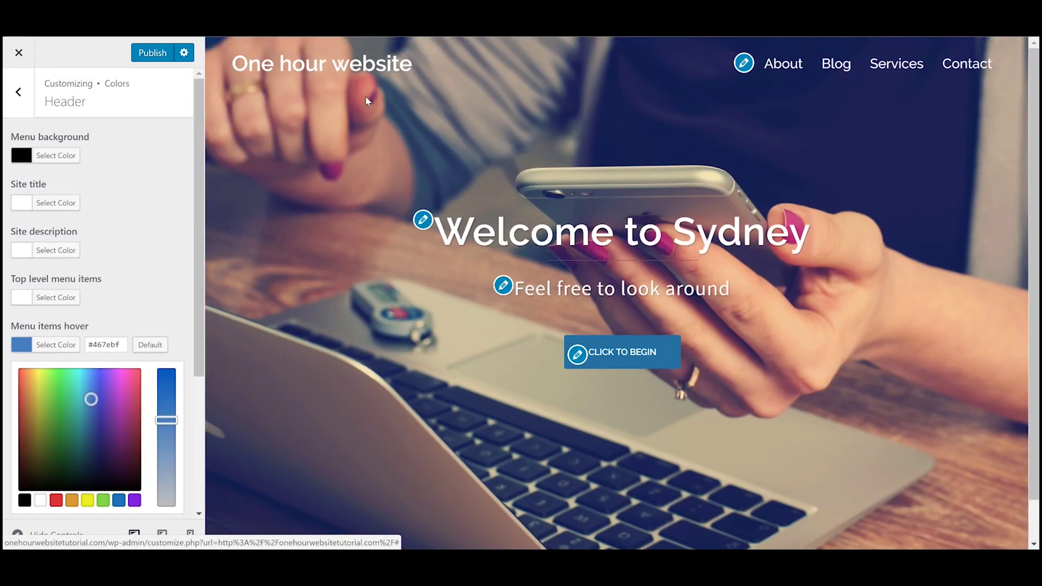
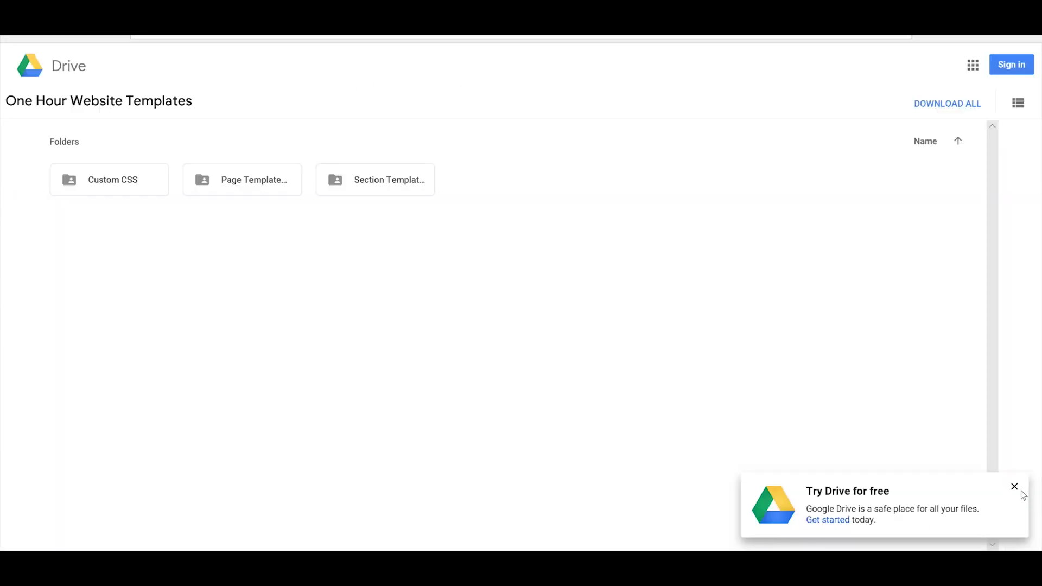
Step: Dismiss the Try Drive popup and download all the template folders as one 25.5 KB zip
{"action": "left_click", "coordinate": [1014, 486]}
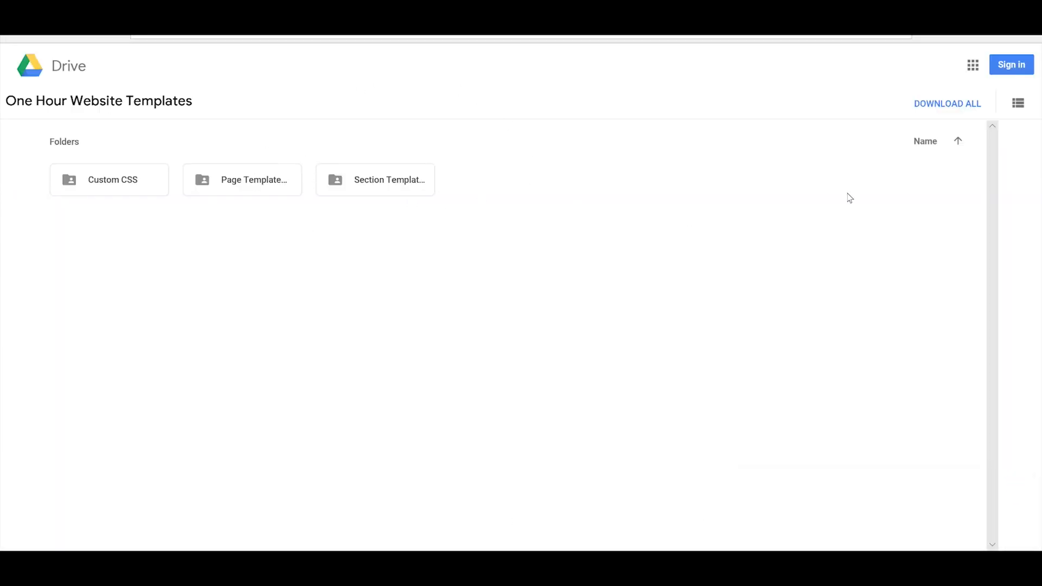
{"action": "left_click", "coordinate": [936, 108]}
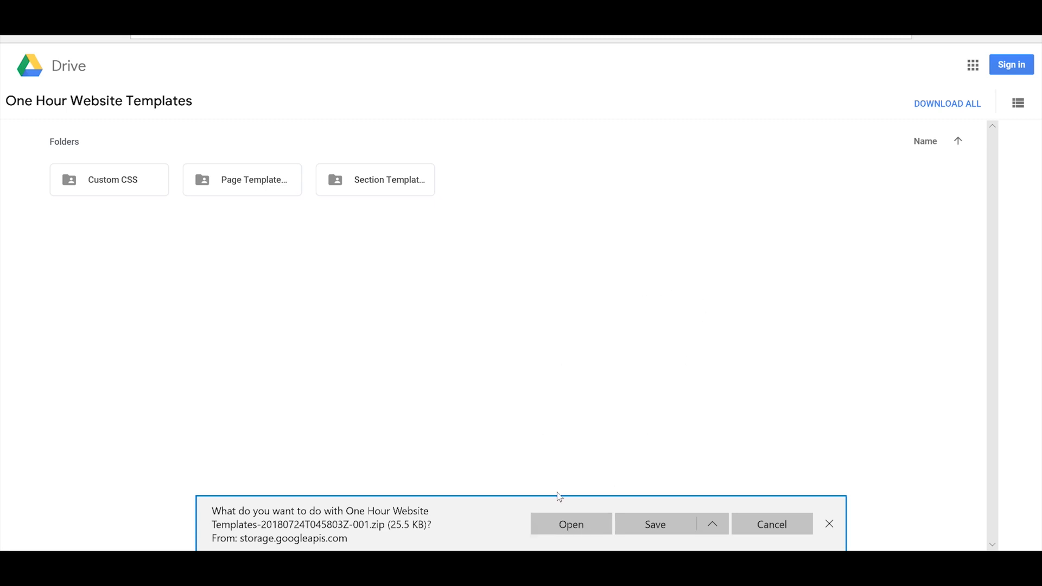
Step: Open the downloaded zip in WinRAR and extract the One Hour Website Templates folder to the Desktop
{"action": "left_click", "coordinate": [577, 531]}
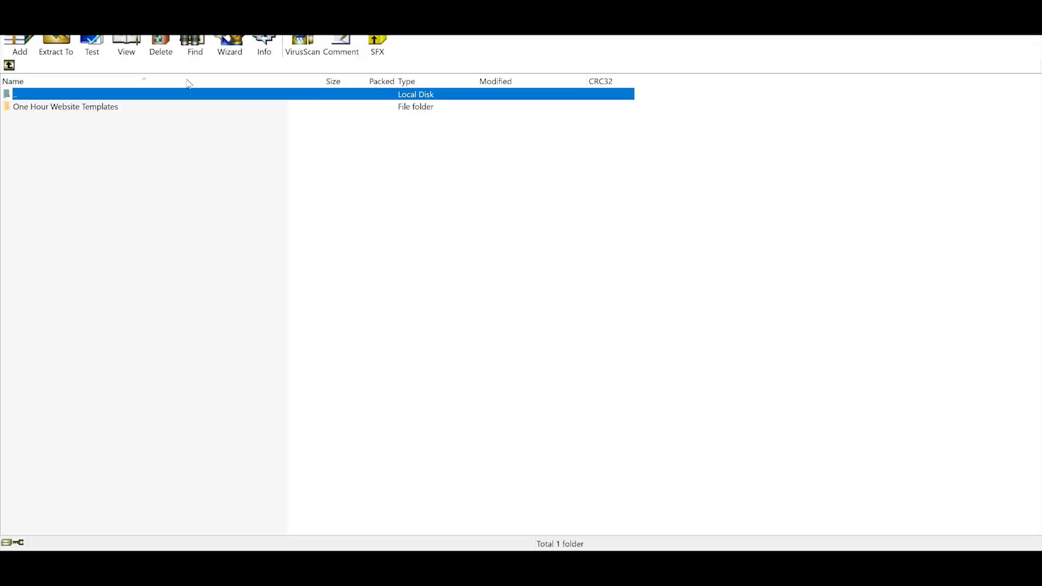
{"action": "left_click", "coordinate": [625, 219]}
{"action": "left_click", "coordinate": [58, 111]}
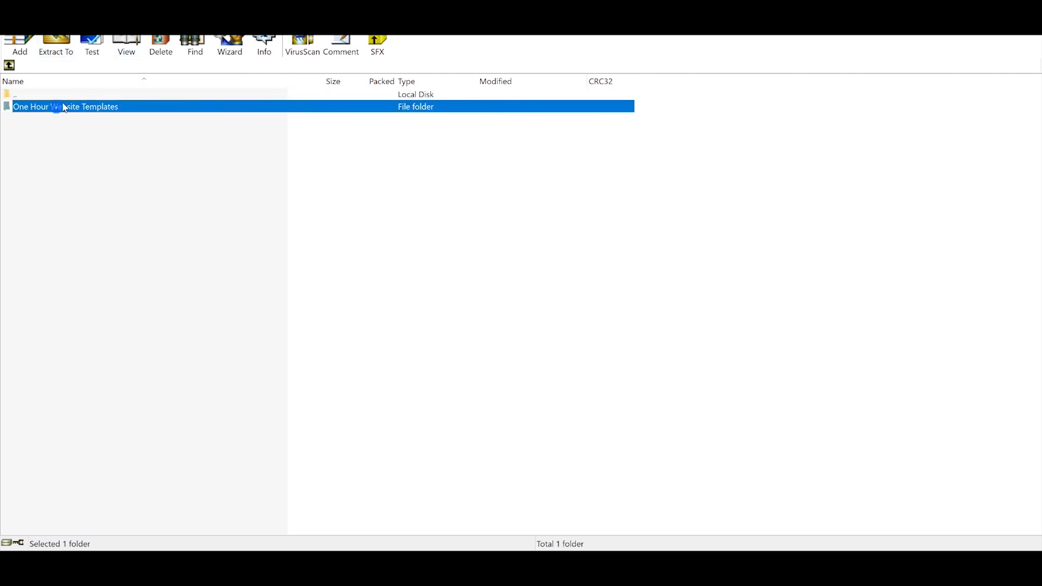
{"action": "left_click", "coordinate": [56, 46]}
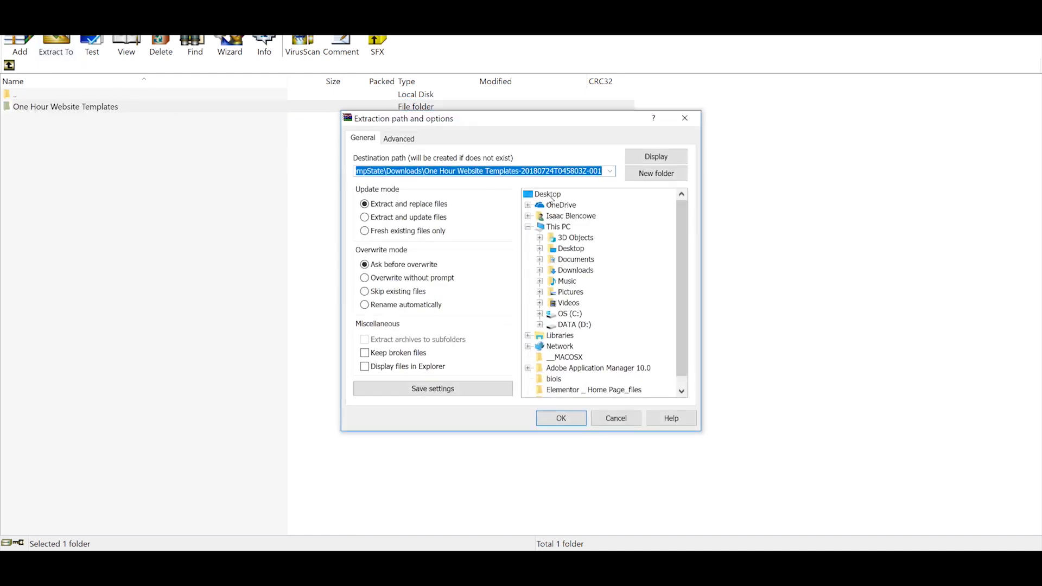
{"action": "left_click", "coordinate": [545, 194]}
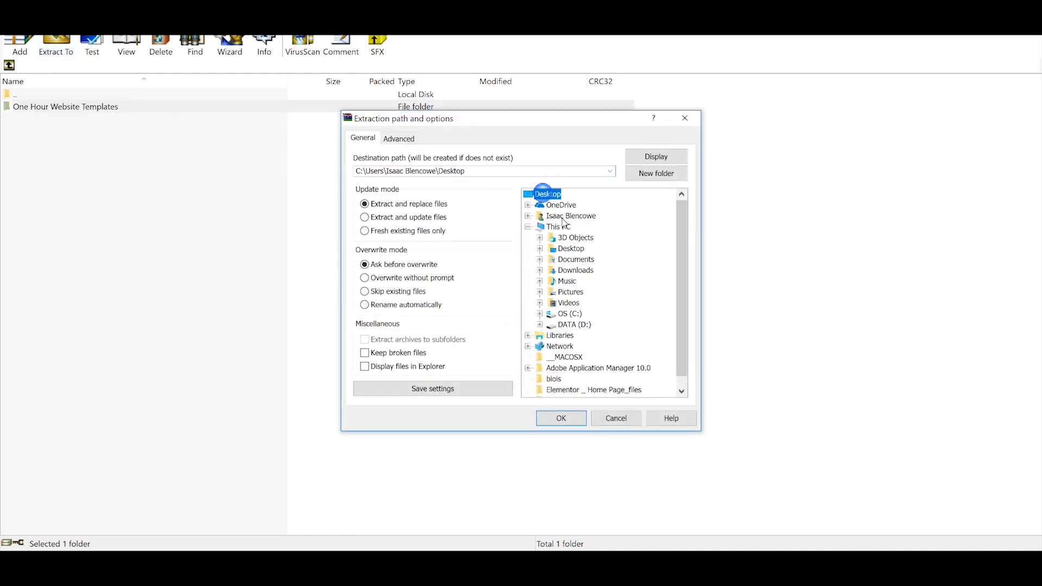
{"action": "left_click", "coordinate": [569, 417]}
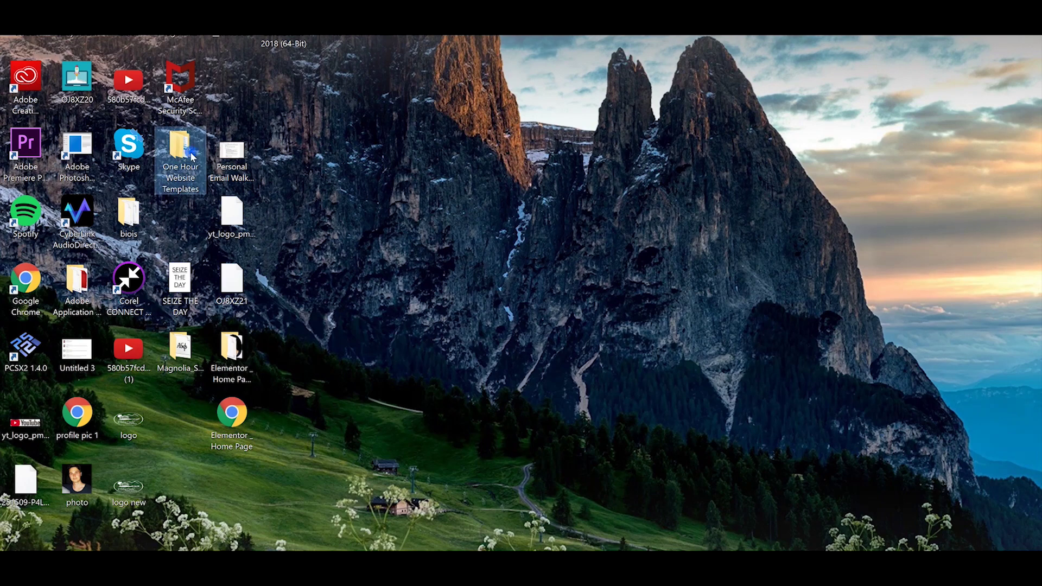
Step: Open Custom CSS Code from the extracted Custom CSS folder and select its rules from .site-header to the preloader rule
{"action": "double_click", "coordinate": [190, 146]}
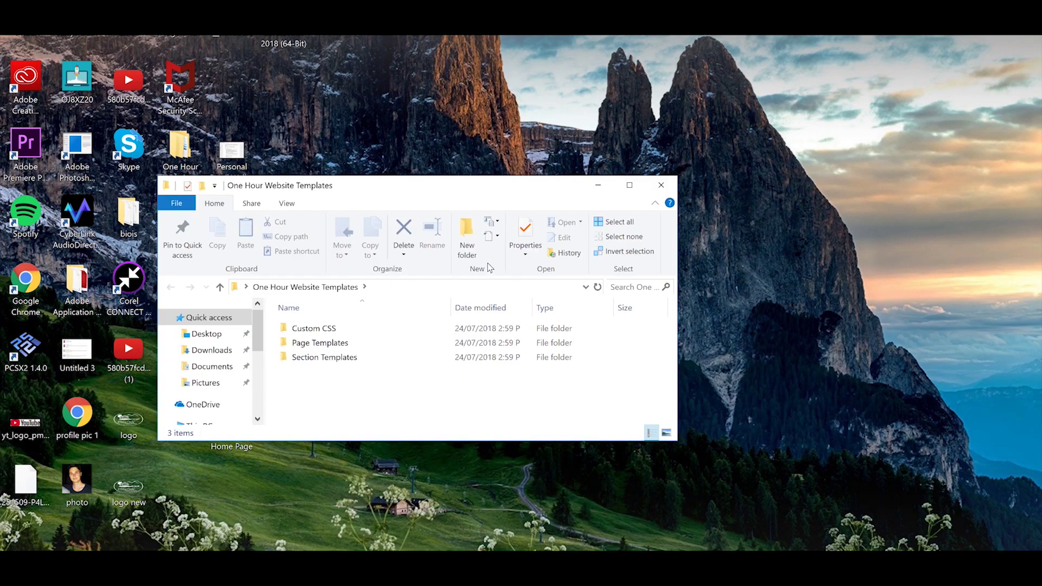
{"action": "left_click", "coordinate": [620, 180]}
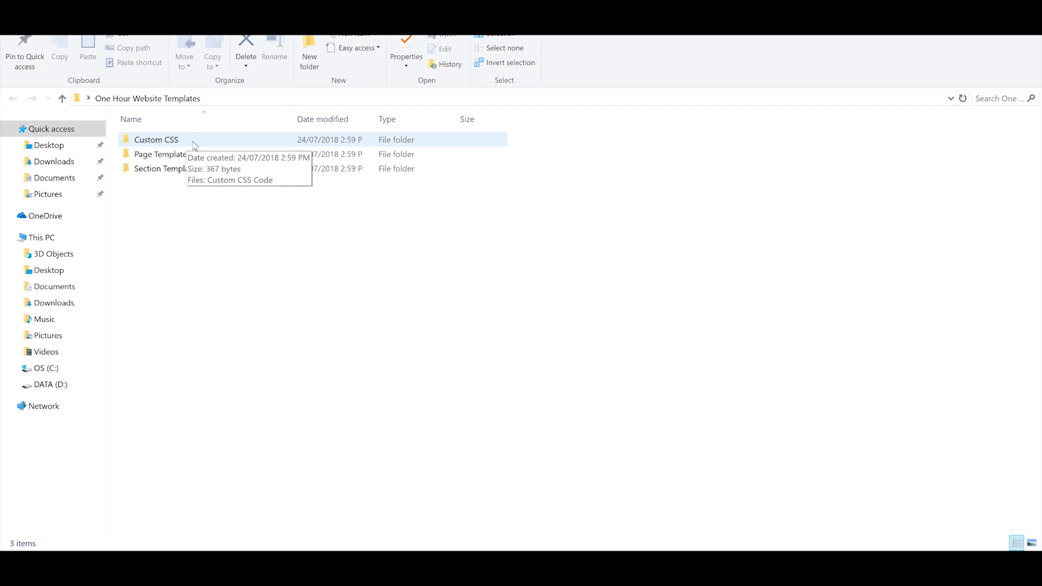
{"action": "double_click", "coordinate": [163, 140]}
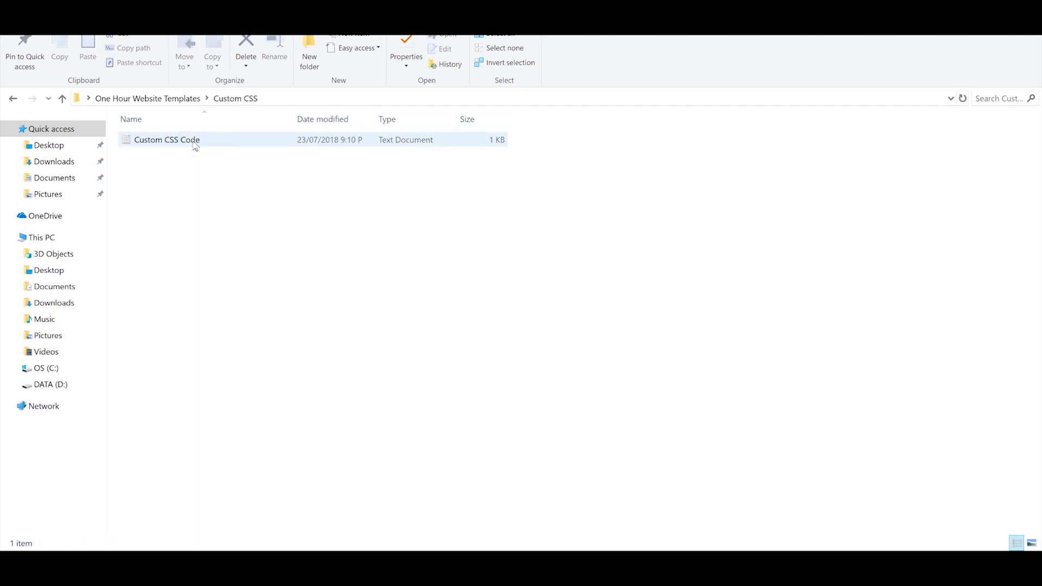
{"action": "double_click", "coordinate": [194, 142]}
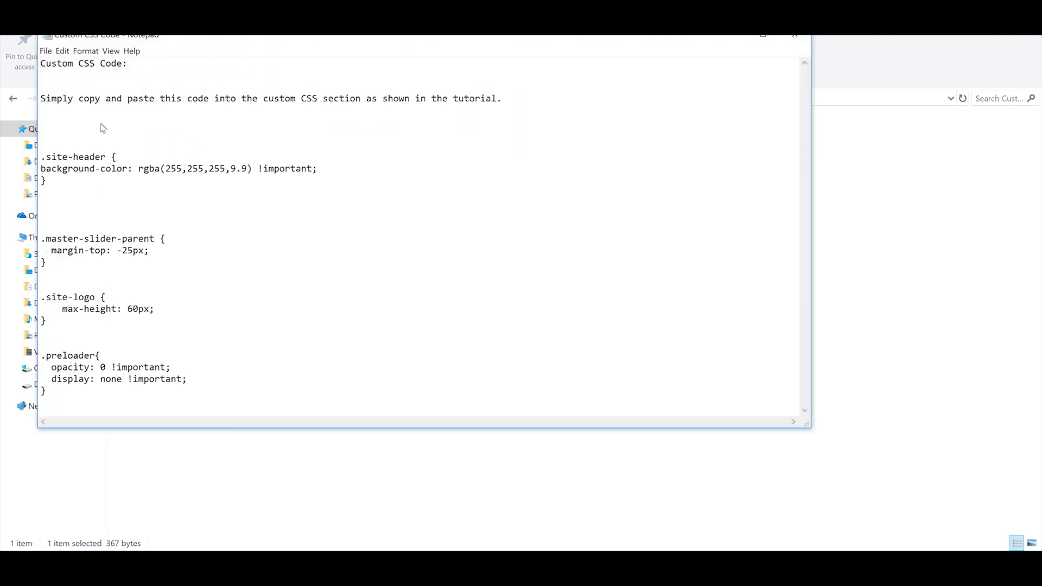
{"action": "left_click_drag", "start_coordinate": [40, 158], "coordinate": [166, 413]}
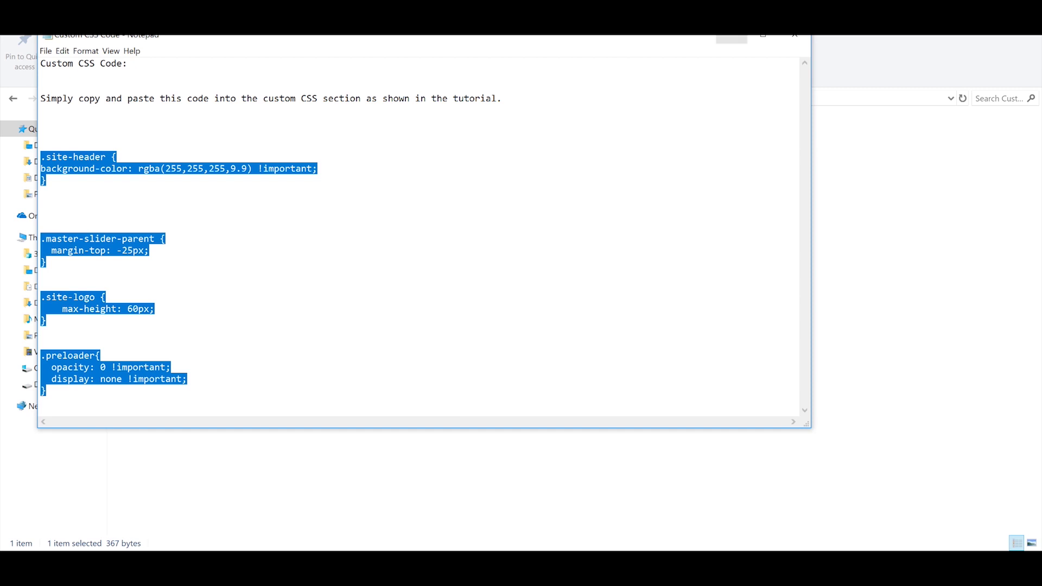
{"action": "left_click", "coordinate": [732, 38]}
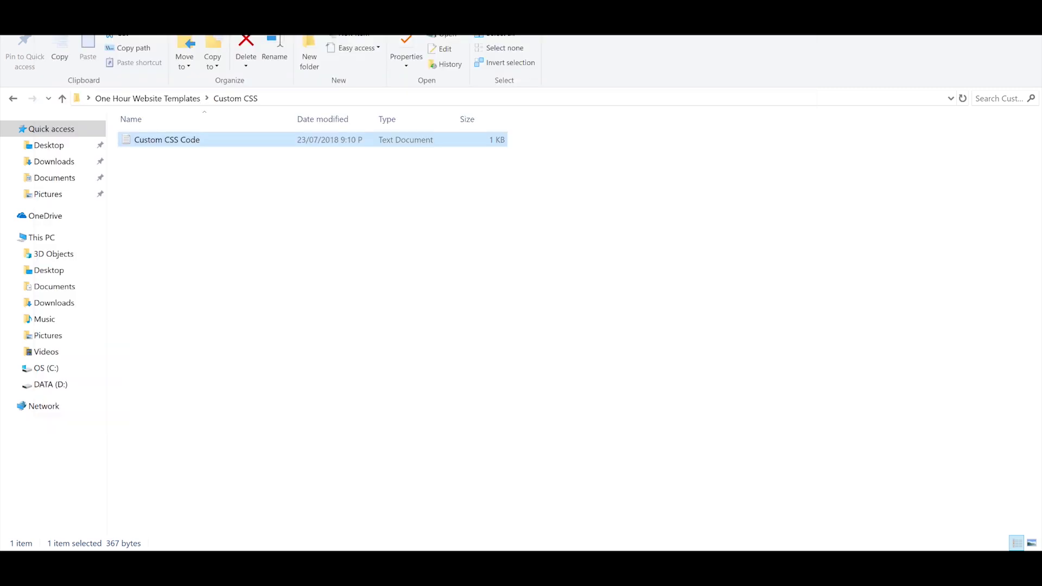
{"action": "left_click", "coordinate": [965, 7]}
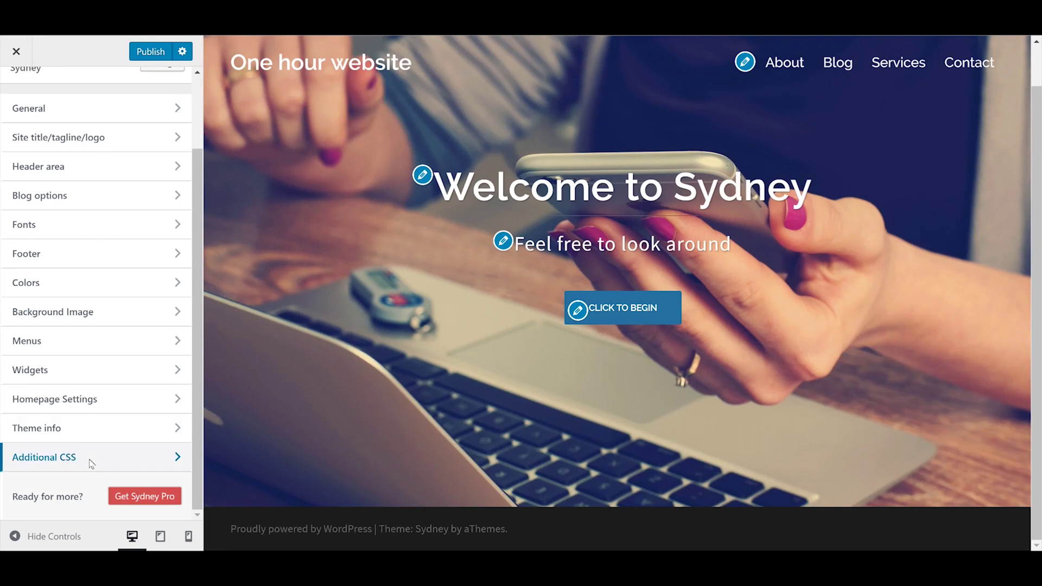
Step: Paste the copied .site-header through .preloader rules into the Customizer's Additional CSS box
{"action": "left_click", "coordinate": [91, 462]}
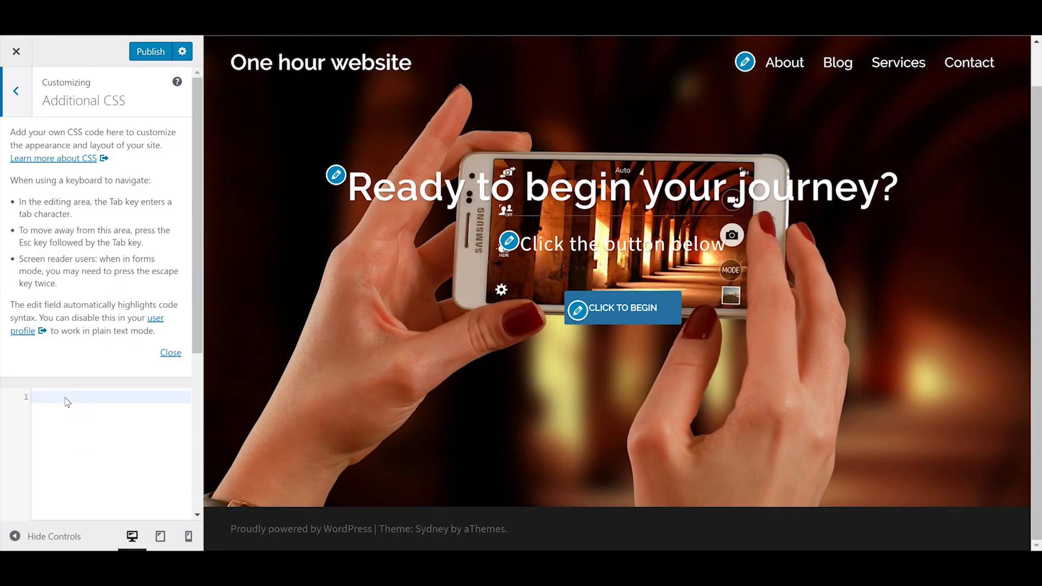
{"action": "left_click", "coordinate": [66, 402]}
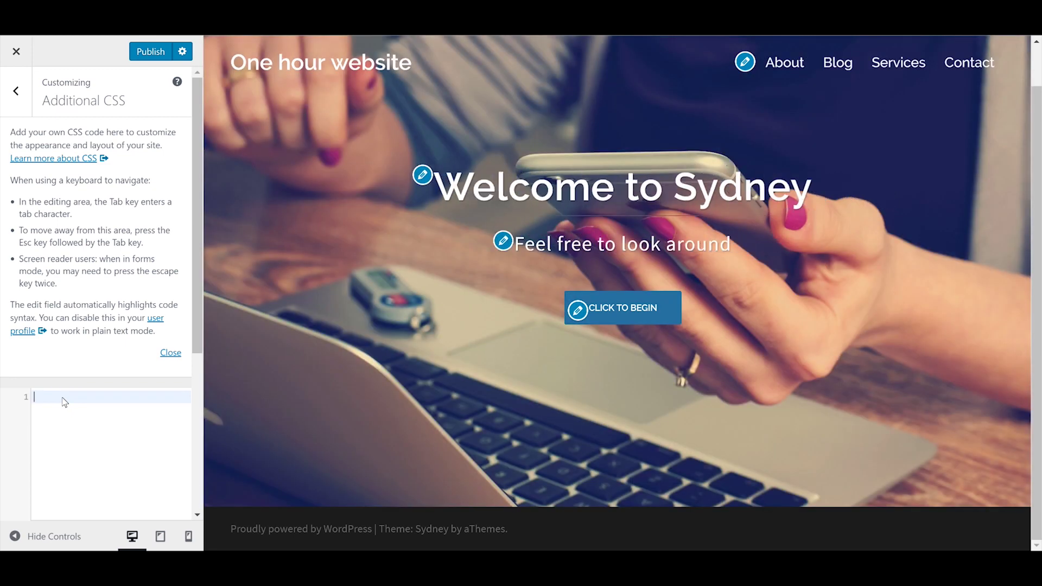
{"action": "type", "text": ".site-header { background-color: rgba(255,255,255,0.9) !important; }     .master-slider-parent {   margin-top: -25px; }   .site-logo {     max-height: 60px; }   .preloader{   opacity: 0 !important;   display: none !important; }"}
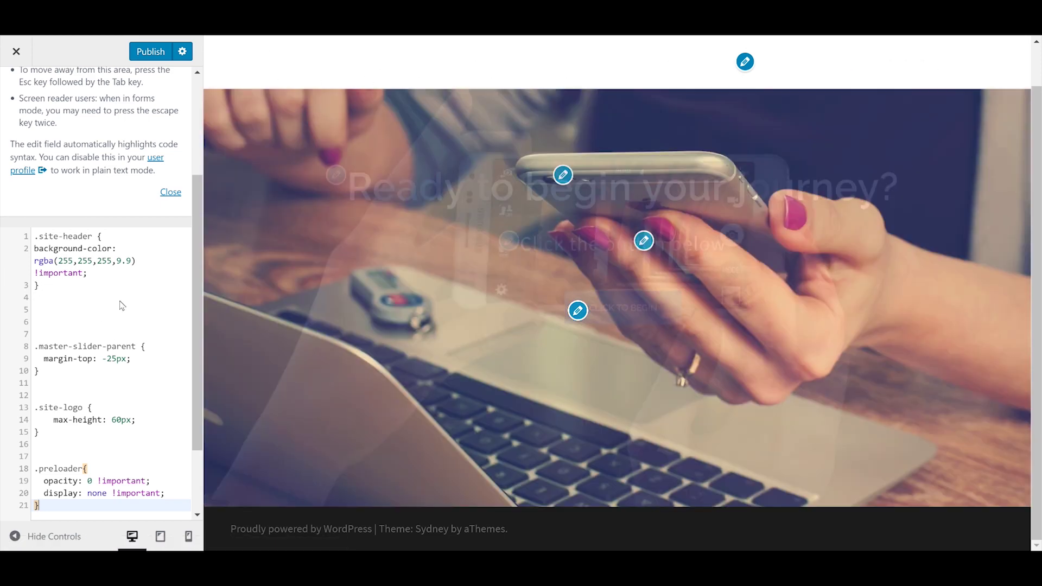
Step: Remove the extra blank lines after the .site-header rule in Additional CSS
{"action": "scroll", "coordinate": [98, 312], "scroll_direction": "down", "scroll_amount": 3}
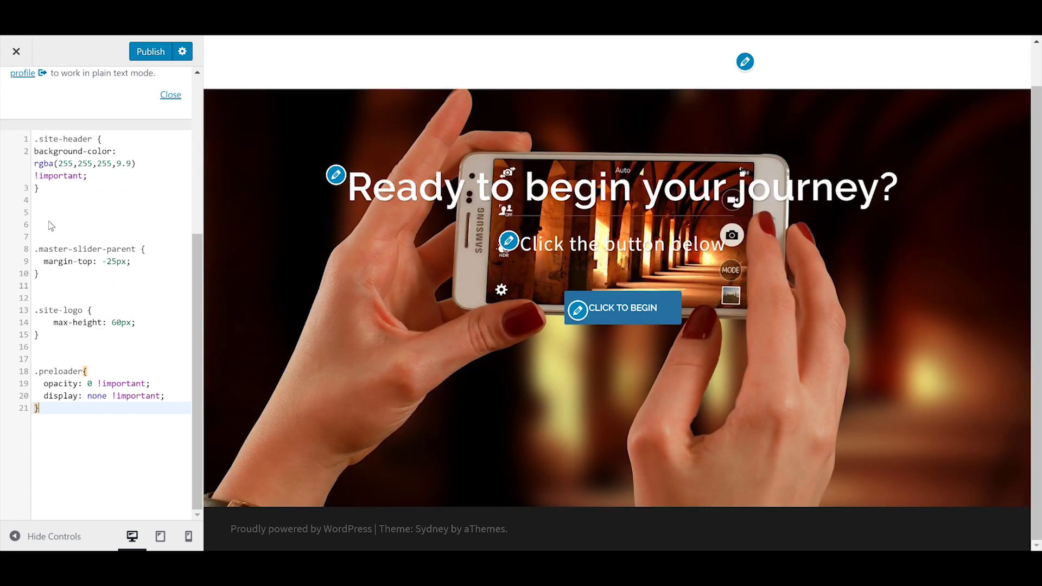
{"action": "left_click", "coordinate": [49, 223]}
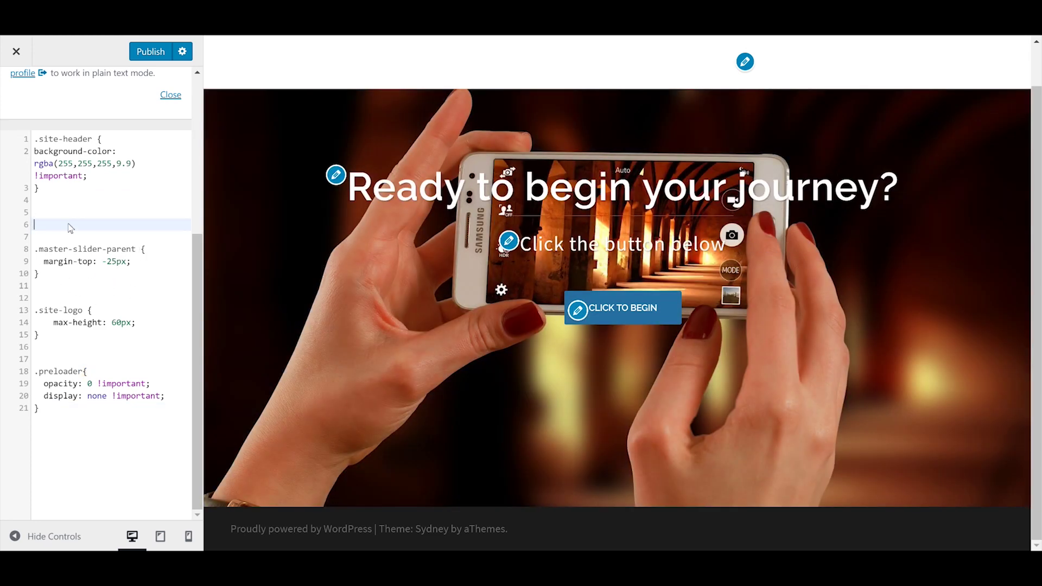
{"action": "key", "text": "BackSpace"}
{"action": "key", "text": "BackSpace"}
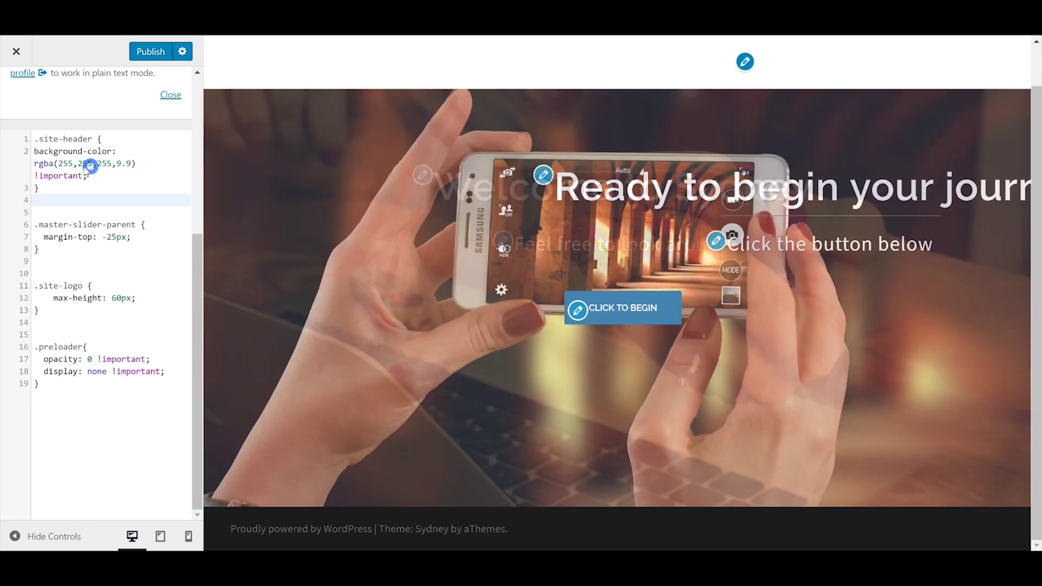
Step: Edit the .site-header colour values, ending at rgba(255,255,255,9.9) !important for a white header
{"action": "double_click", "coordinate": [85, 163]}
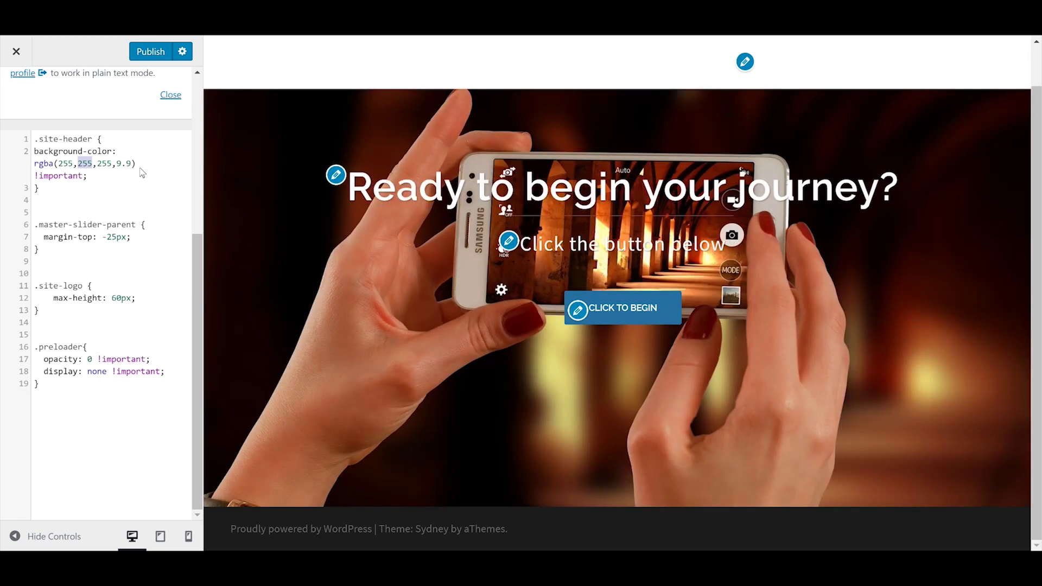
{"action": "type", "text": "100"}
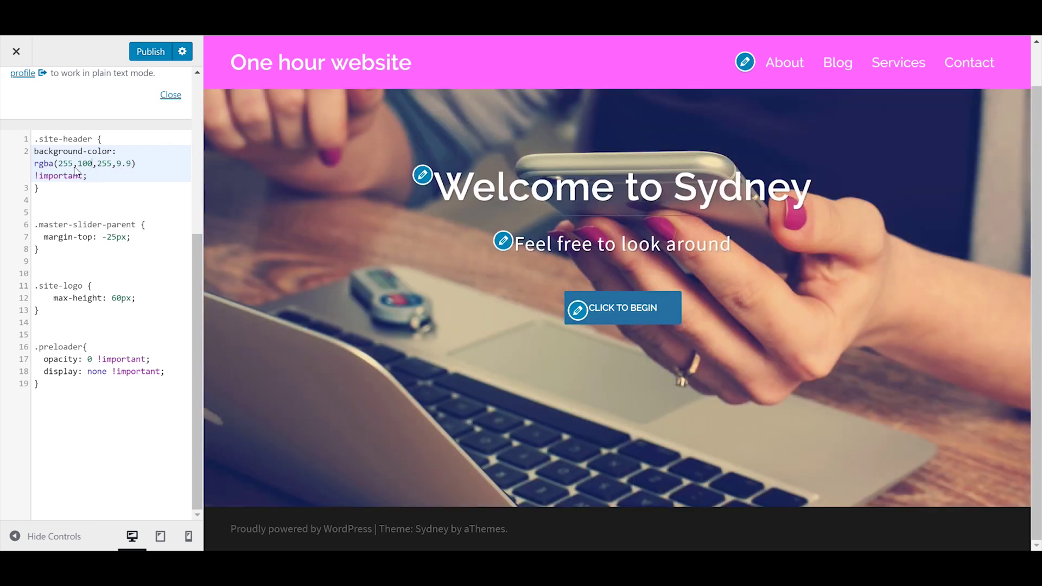
{"action": "double_click", "coordinate": [67, 164]}
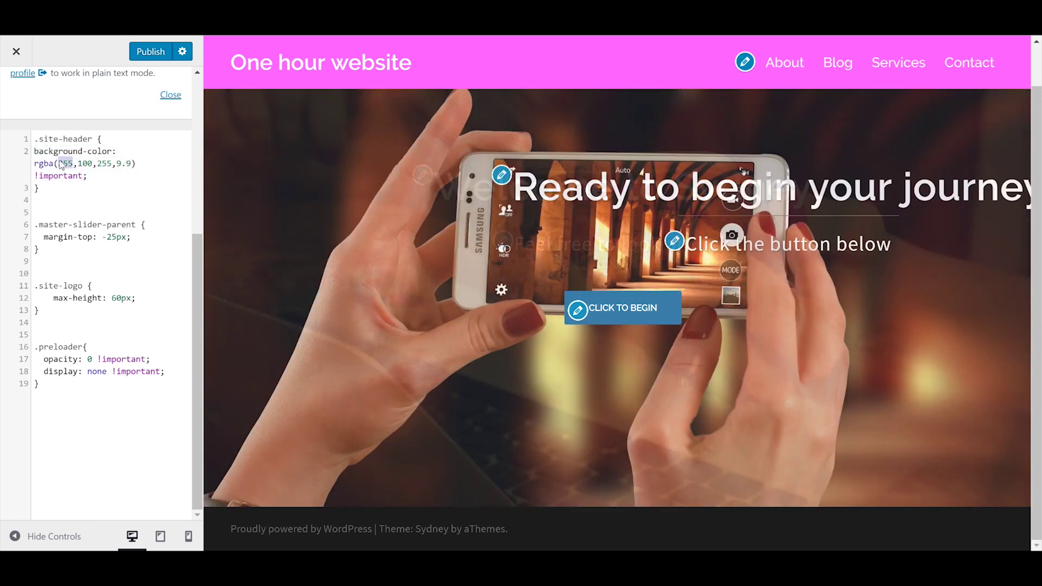
{"action": "type", "text": "100"}
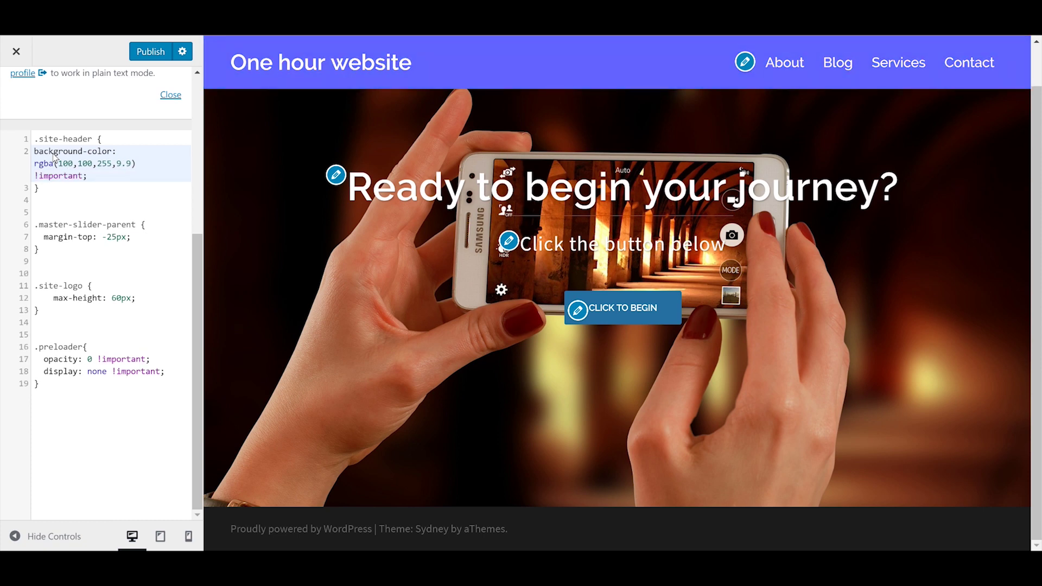
{"action": "double_click", "coordinate": [101, 164]}
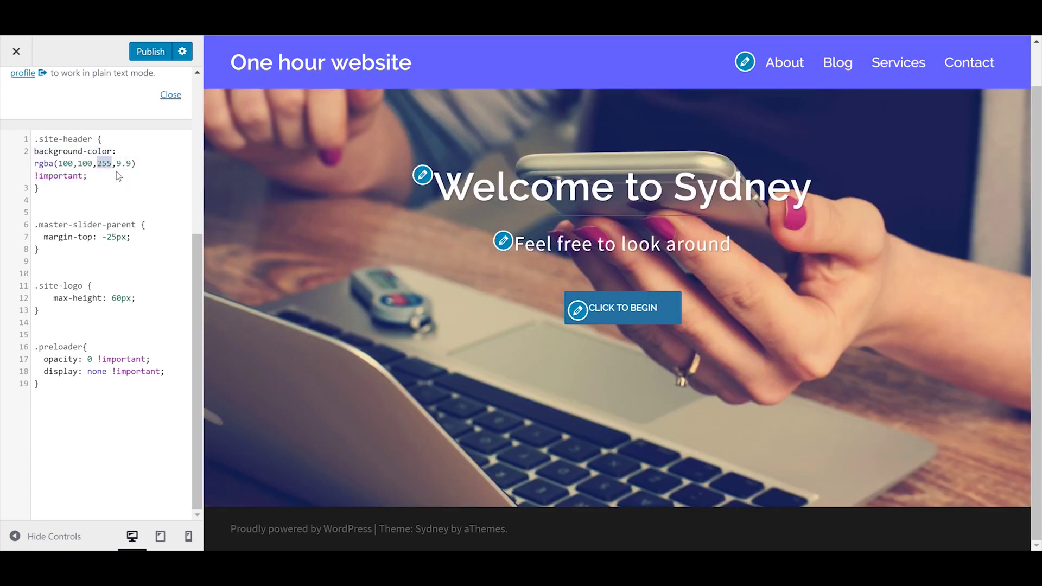
{"action": "type", "text": "100"}
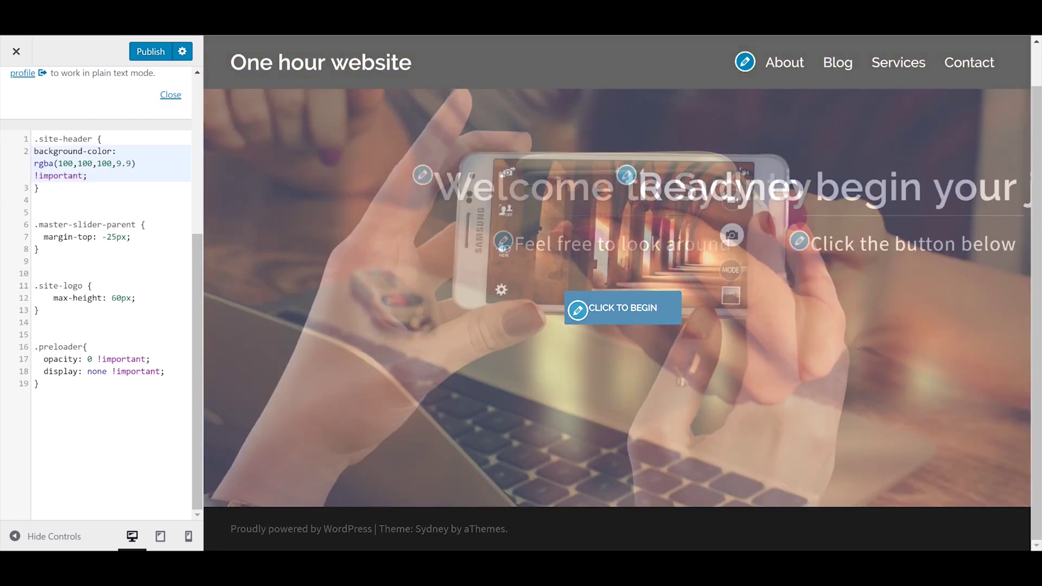
{"action": "key", "text": "BackSpace"}
{"action": "key", "text": "BackSpace"}
{"action": "key", "text": "BackSpace"}
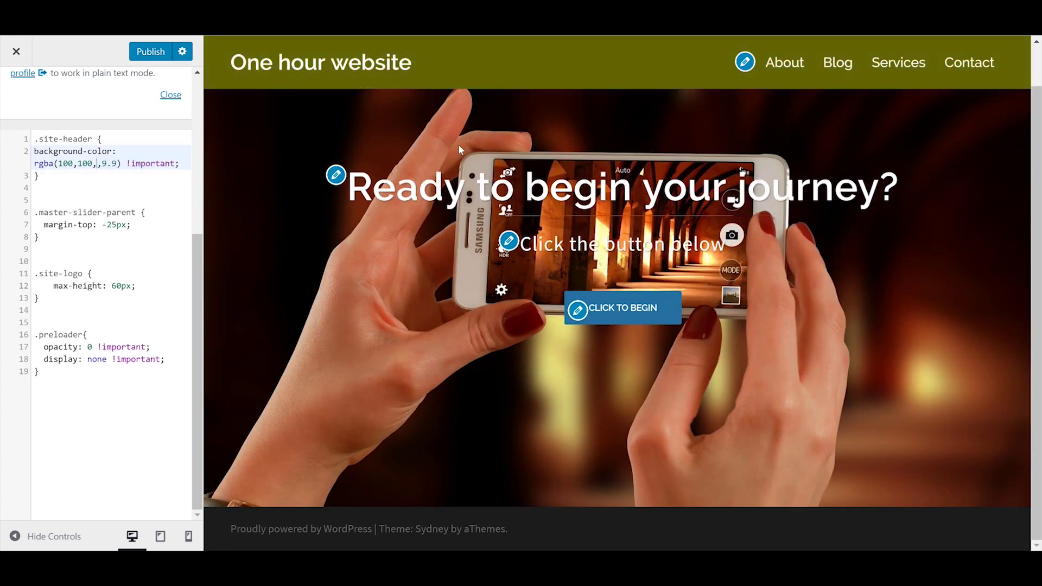
{"action": "type", "text": "50"}
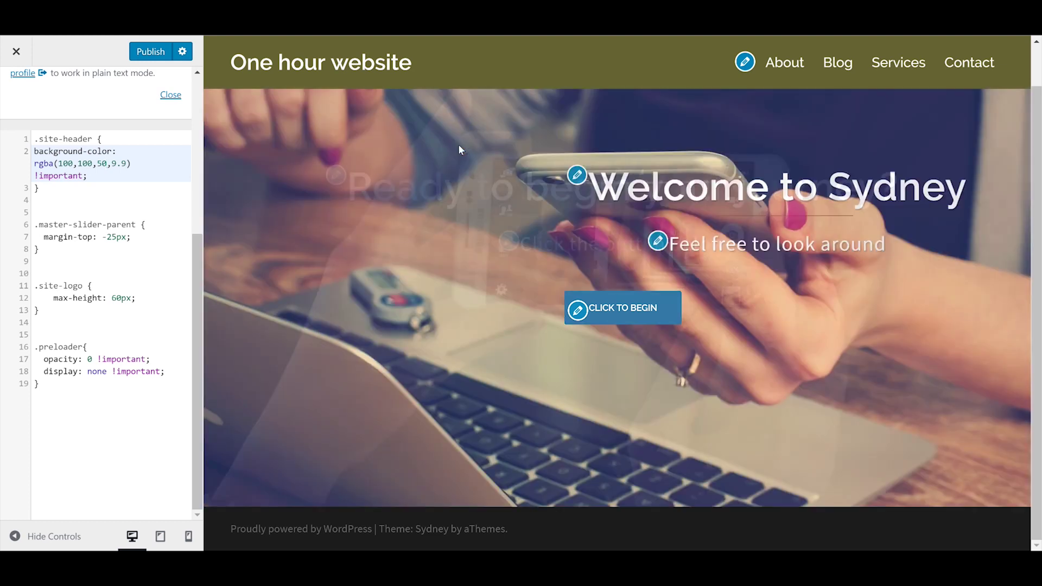
{"action": "key", "text": "BackSpace"}
{"action": "key", "text": "BackSpace"}
{"action": "type", "text": "0"}
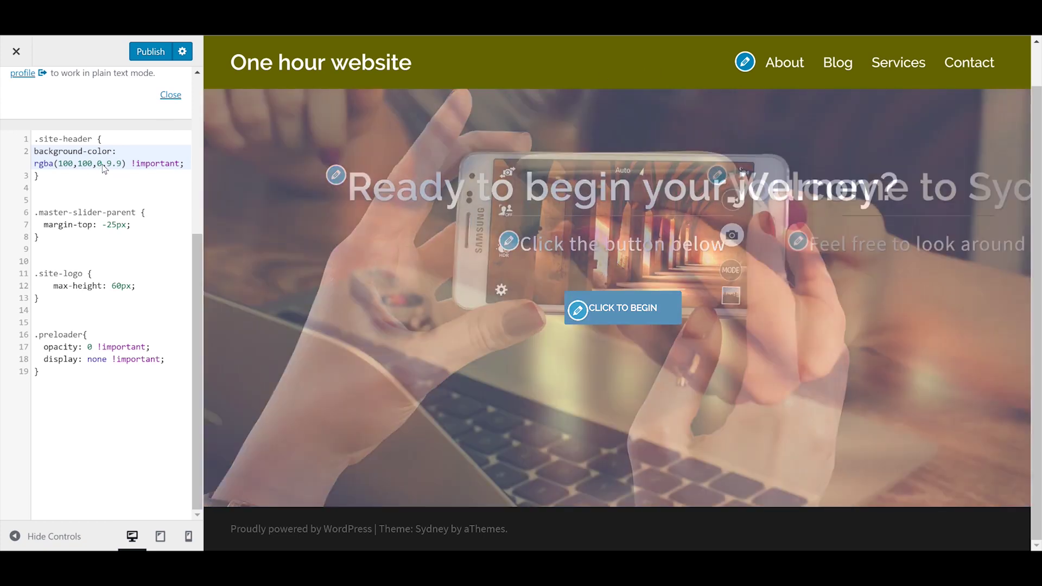
{"action": "type", "text": "255"}
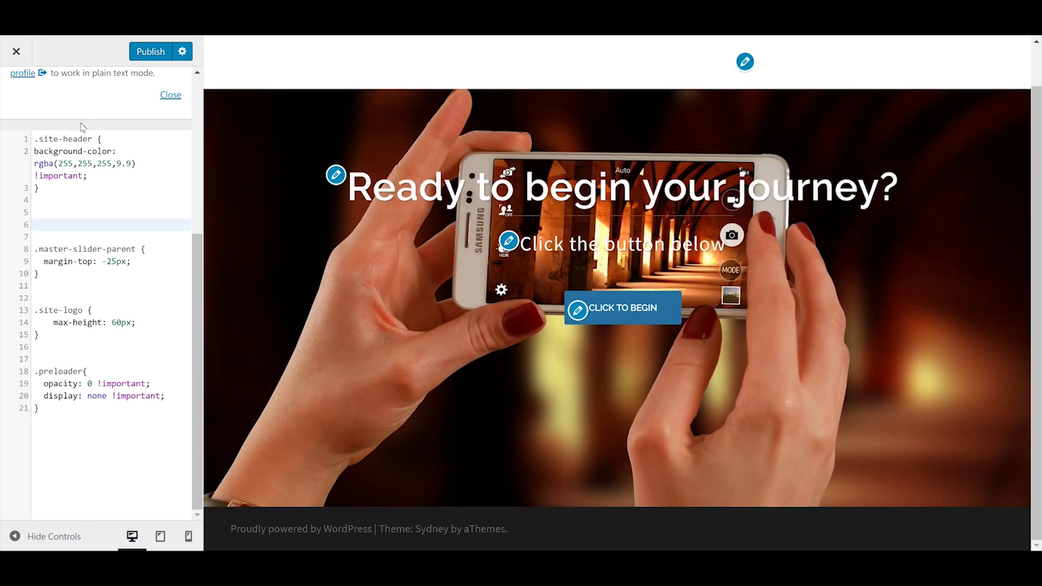
{"action": "scroll", "coordinate": [82, 127], "scroll_direction": "up", "scroll_amount": 4}
{"action": "scroll", "coordinate": [50, 336], "scroll_direction": "down", "scroll_amount": 4}
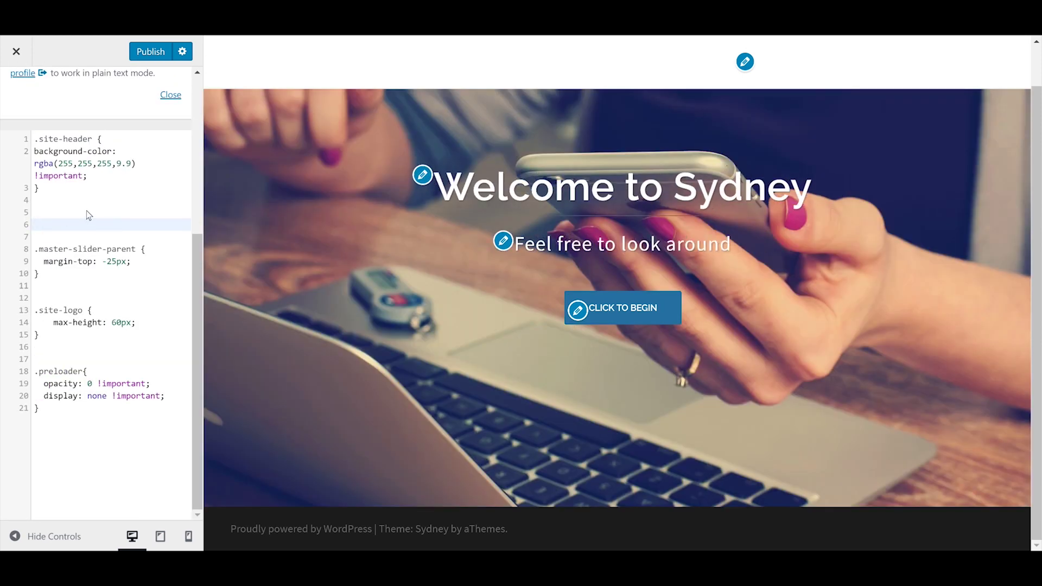
{"action": "scroll", "coordinate": [112, 197], "scroll_direction": "up", "scroll_amount": 5}
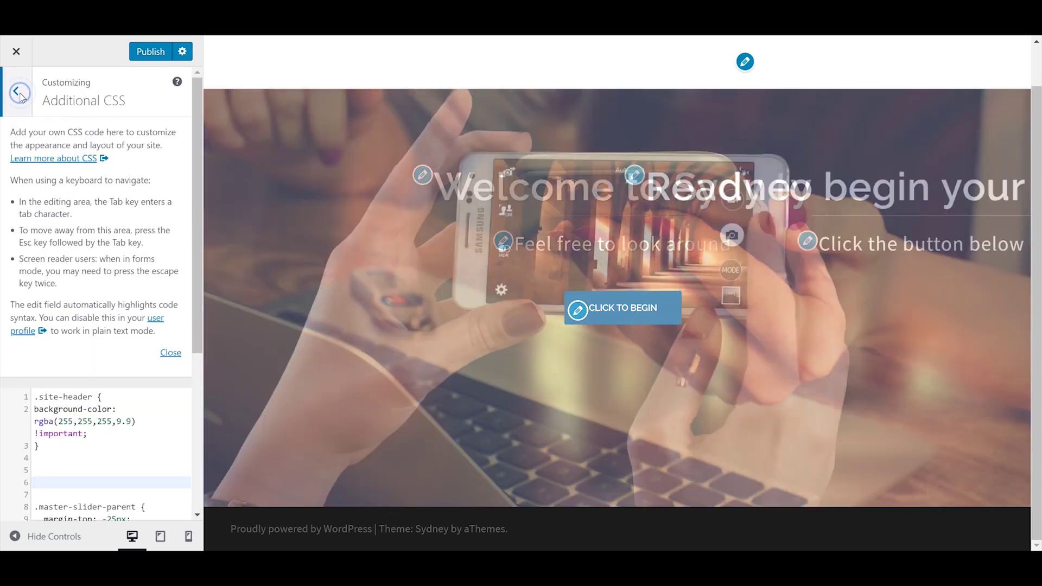
{"action": "left_click", "coordinate": [19, 95]}
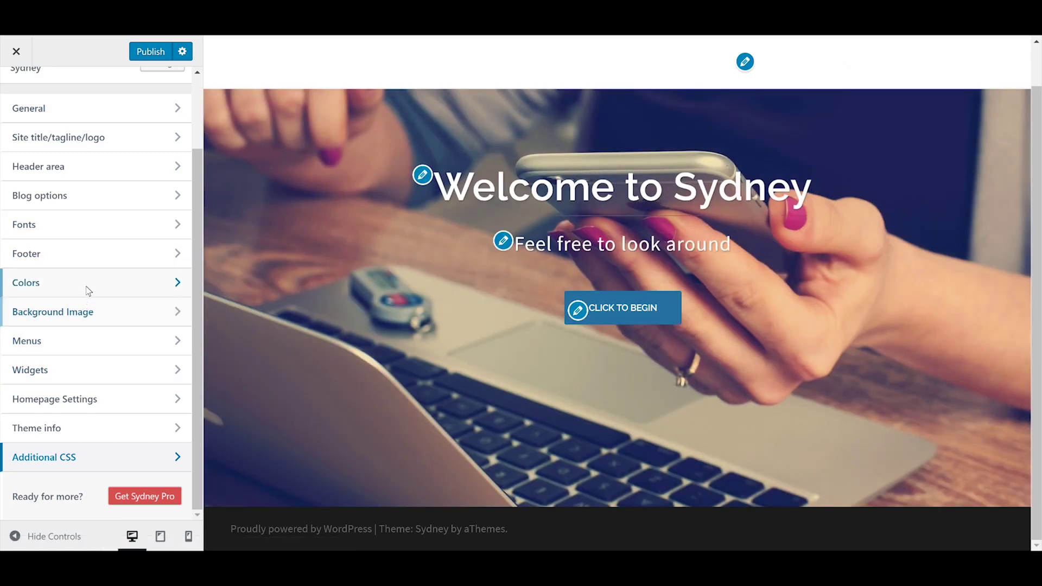
Step: Set the Header top-level menu items colour to dark grey #2d2d2d
{"action": "left_click", "coordinate": [86, 282]}
{"action": "left_click", "coordinate": [100, 169]}
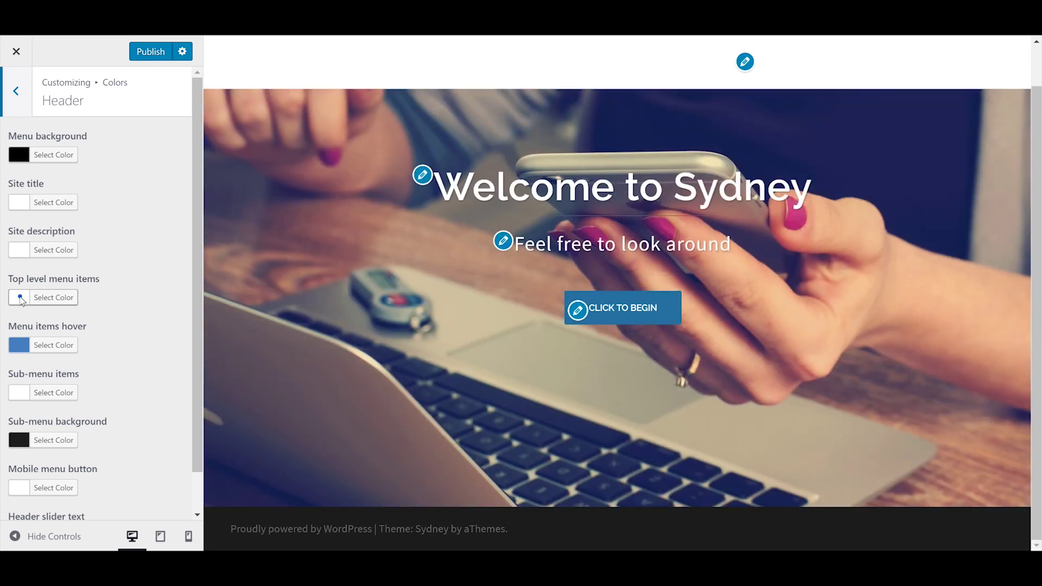
{"action": "left_click", "coordinate": [20, 298]}
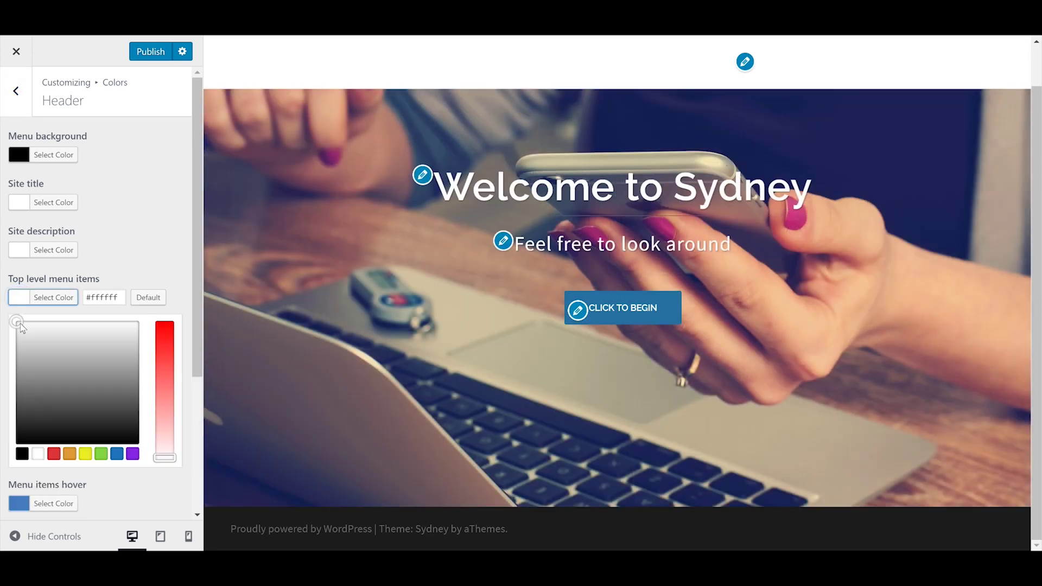
{"action": "left_click_drag", "start_coordinate": [22, 327], "coordinate": [79, 403]}
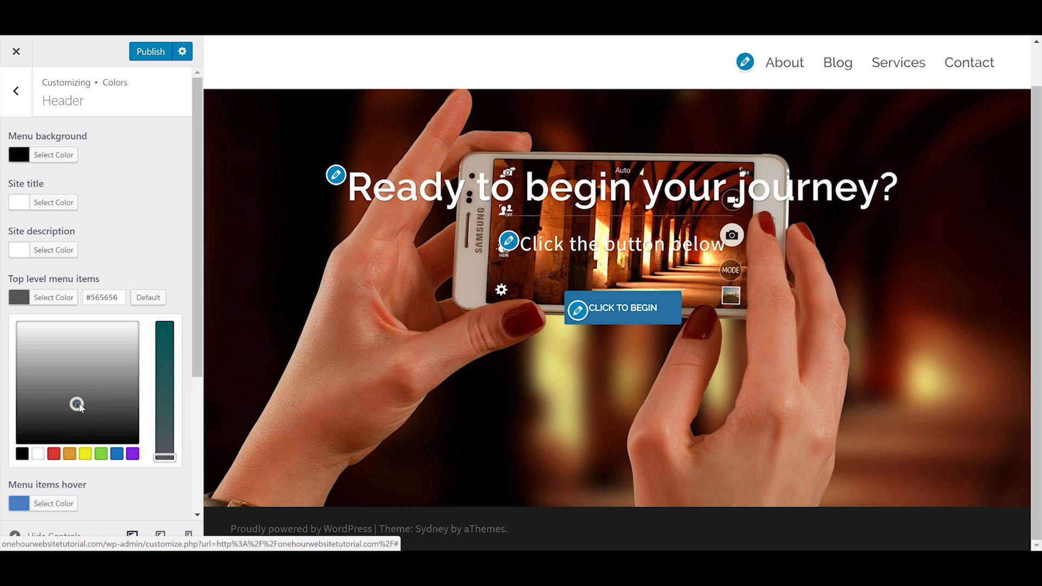
{"action": "left_click", "coordinate": [80, 416]}
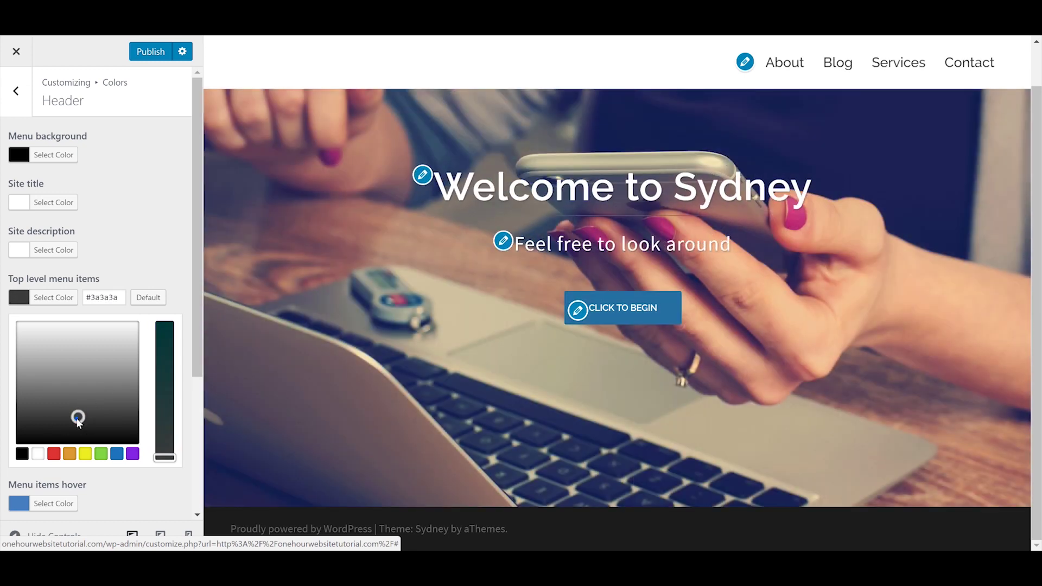
{"action": "left_click_drag", "start_coordinate": [77, 420], "coordinate": [84, 424]}
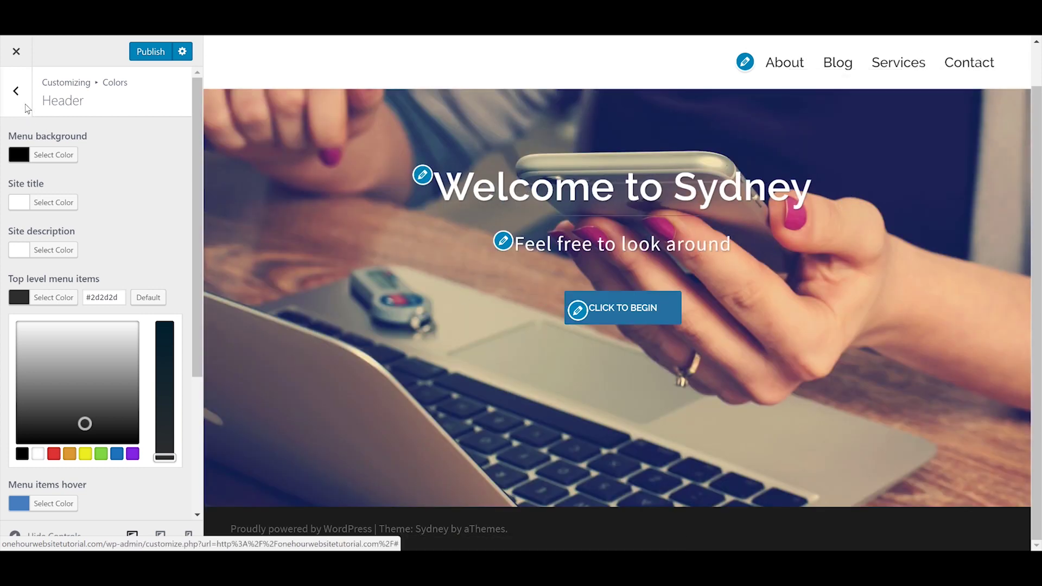
Step: Set the Header site title colour to dark grey #303030
{"action": "left_click", "coordinate": [17, 91]}
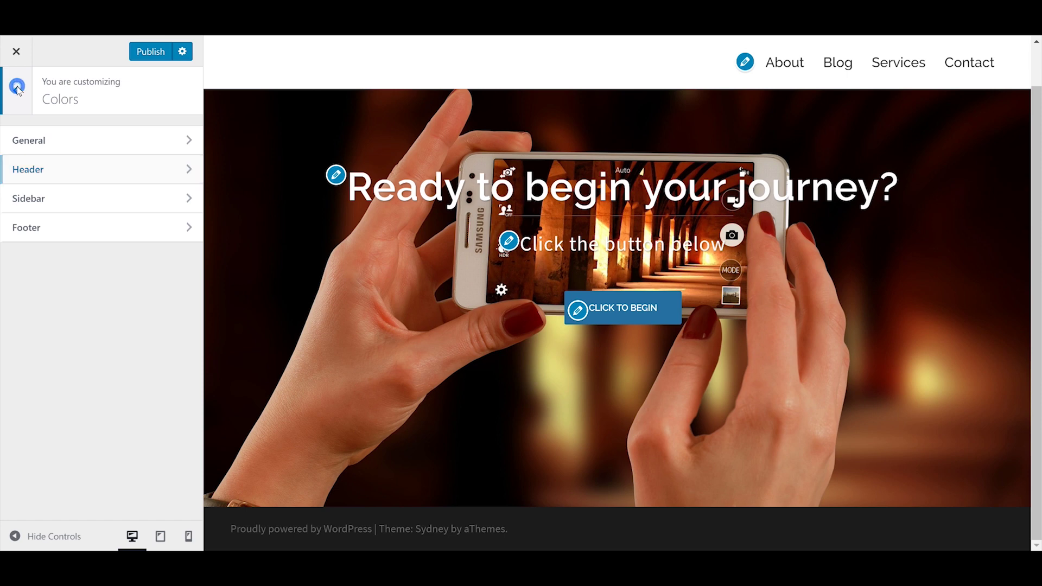
{"action": "left_click", "coordinate": [17, 87]}
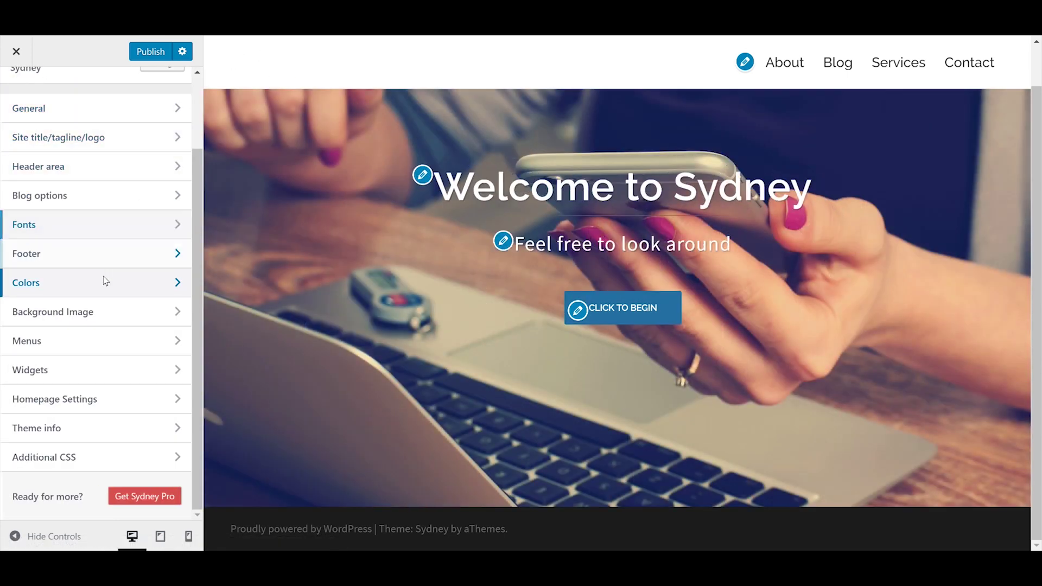
{"action": "left_click", "coordinate": [94, 286]}
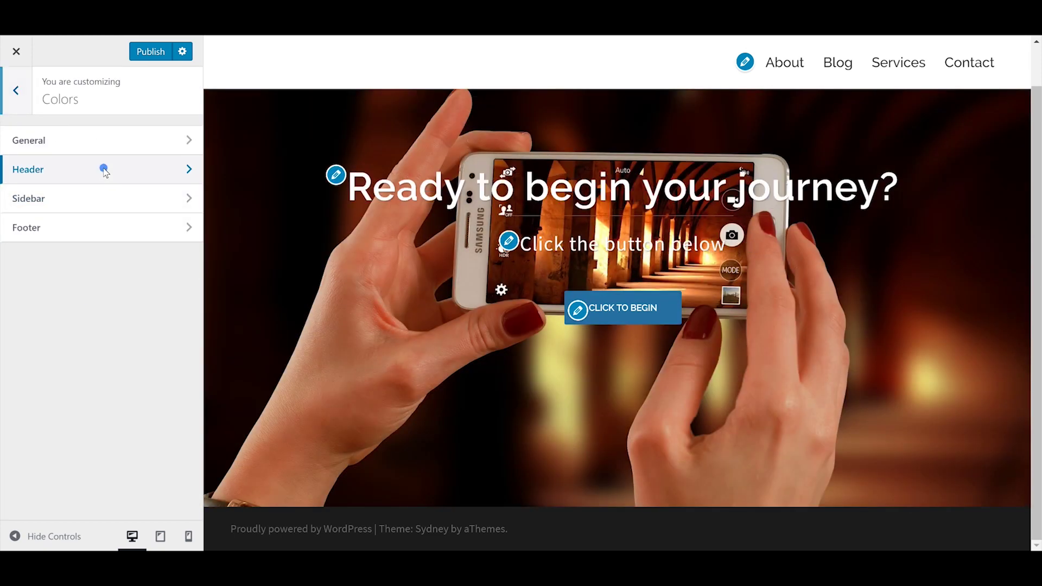
{"action": "left_click", "coordinate": [104, 169]}
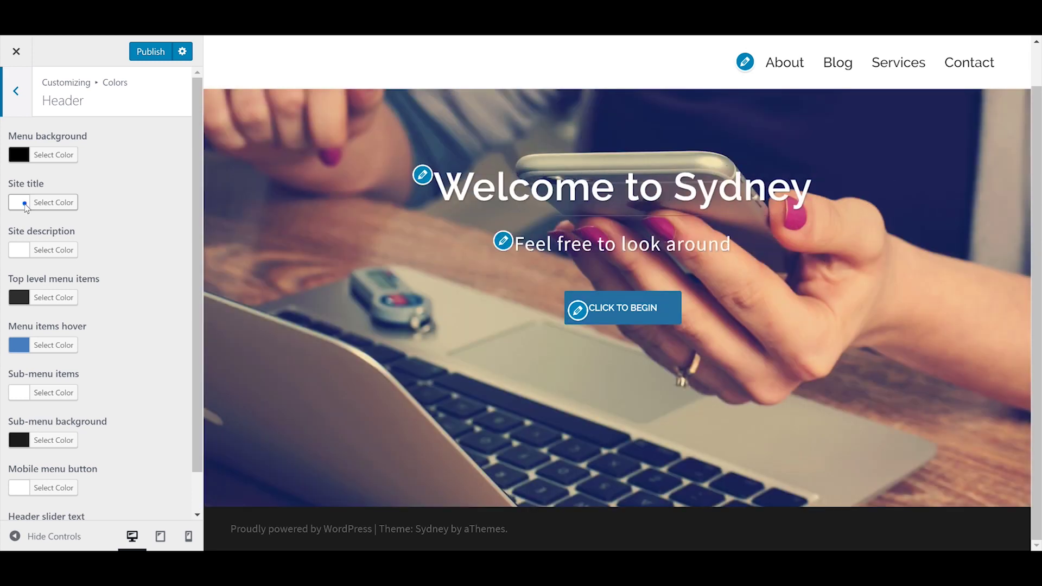
{"action": "left_click", "coordinate": [20, 205]}
{"action": "left_click", "coordinate": [69, 270]}
{"action": "left_click", "coordinate": [47, 332]}
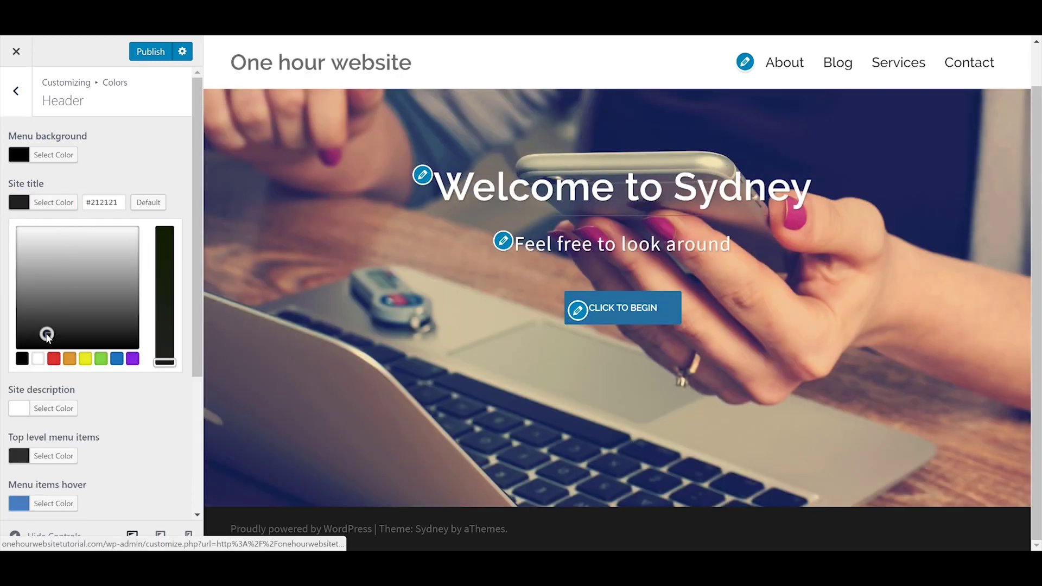
{"action": "mouse_move", "coordinate": [48, 332]}
{"action": "left_mouse_down"}
{"action": "mouse_move", "coordinate": [20, 332]}
{"action": "mouse_move", "coordinate": [26, 311]}
{"action": "mouse_move", "coordinate": [30, 329]}
{"action": "left_mouse_up"}
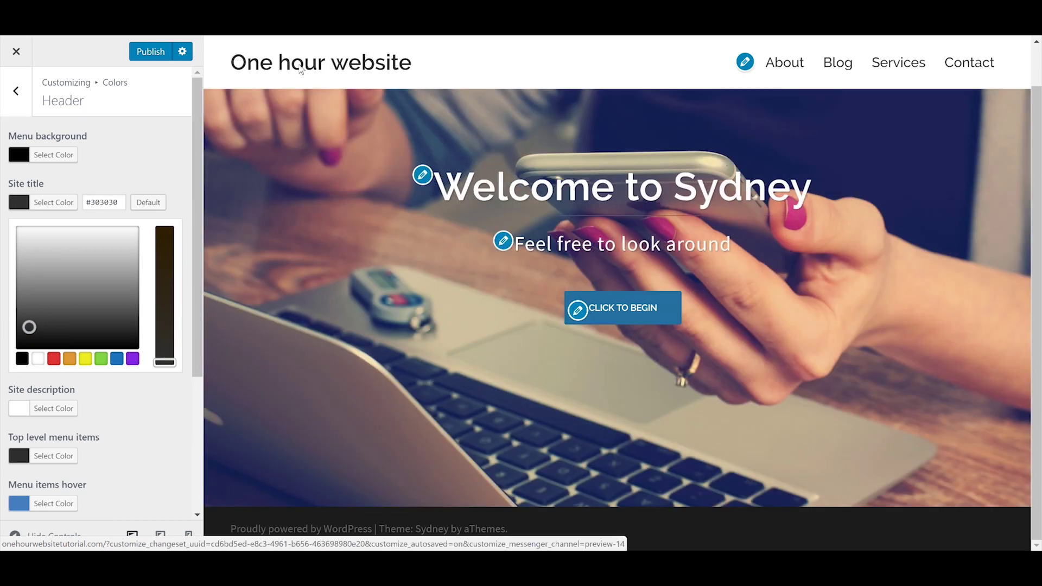
{"action": "left_click", "coordinate": [22, 92]}
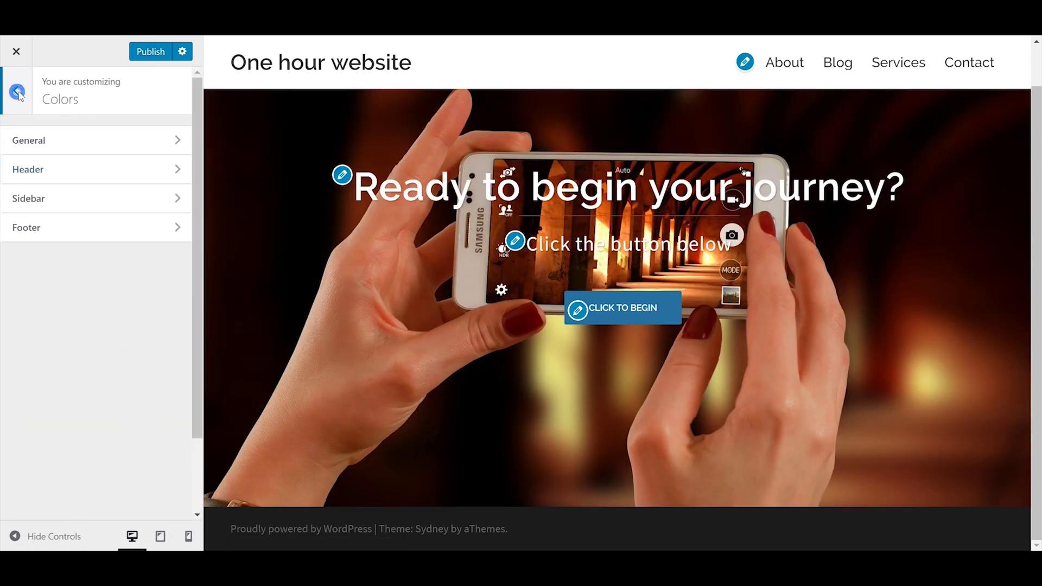
Step: Set the 1-hour.png image from the Media Library as the site logo
{"action": "left_click", "coordinate": [17, 92]}
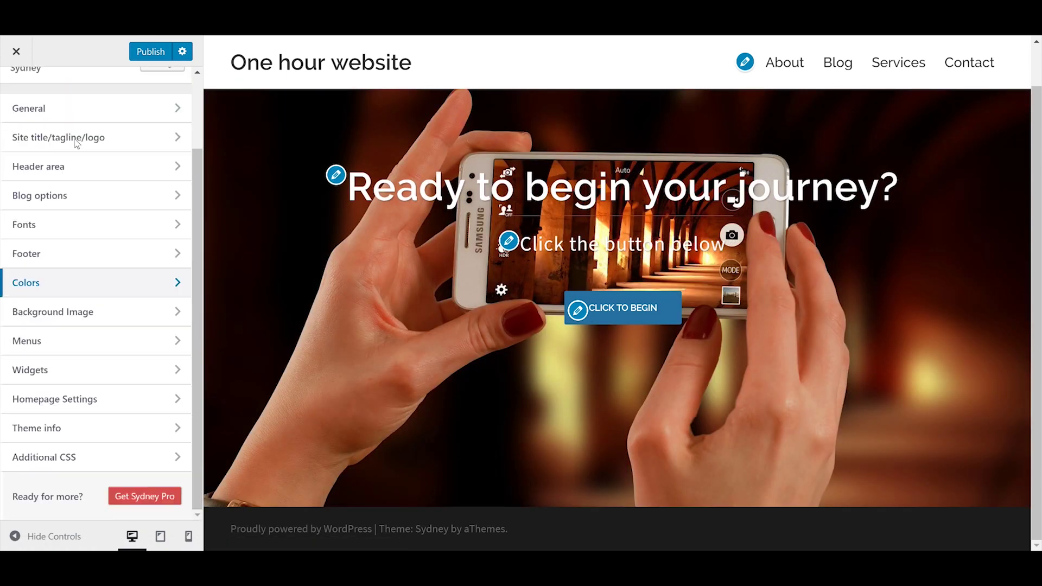
{"action": "left_click", "coordinate": [107, 139]}
{"action": "left_click", "coordinate": [56, 282]}
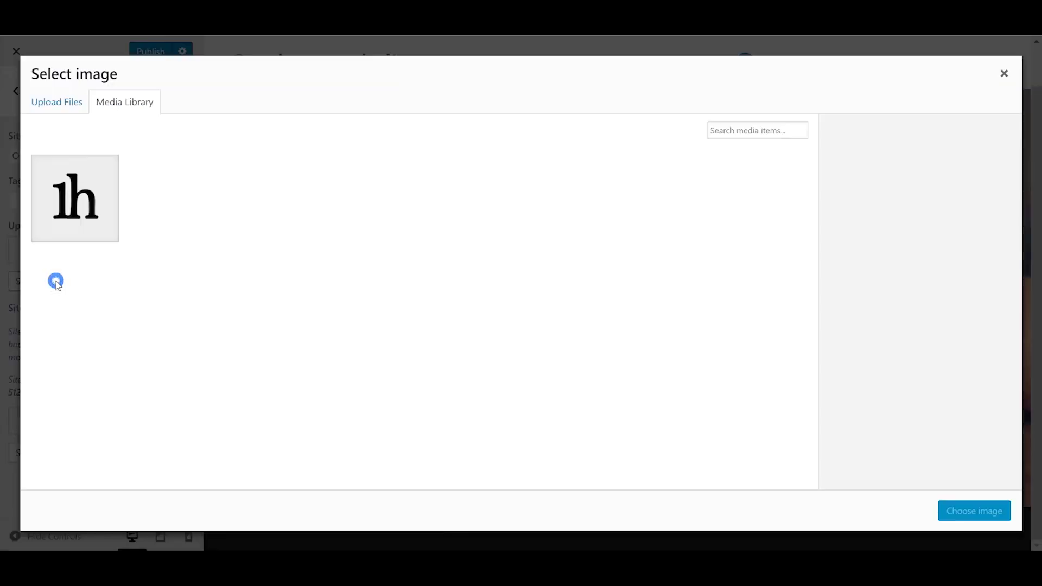
{"action": "left_click", "coordinate": [60, 106]}
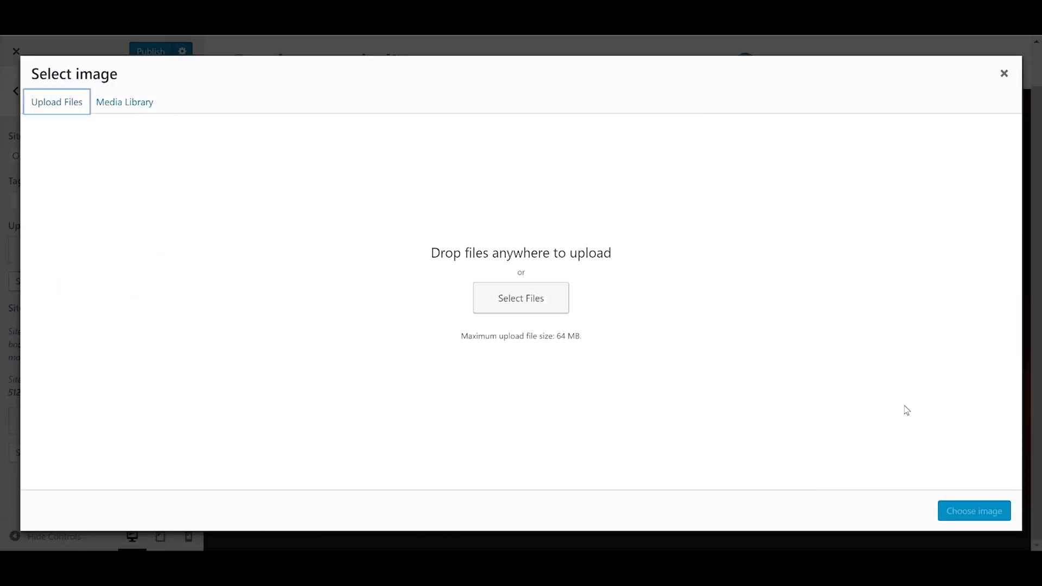
{"action": "left_click", "coordinate": [135, 109]}
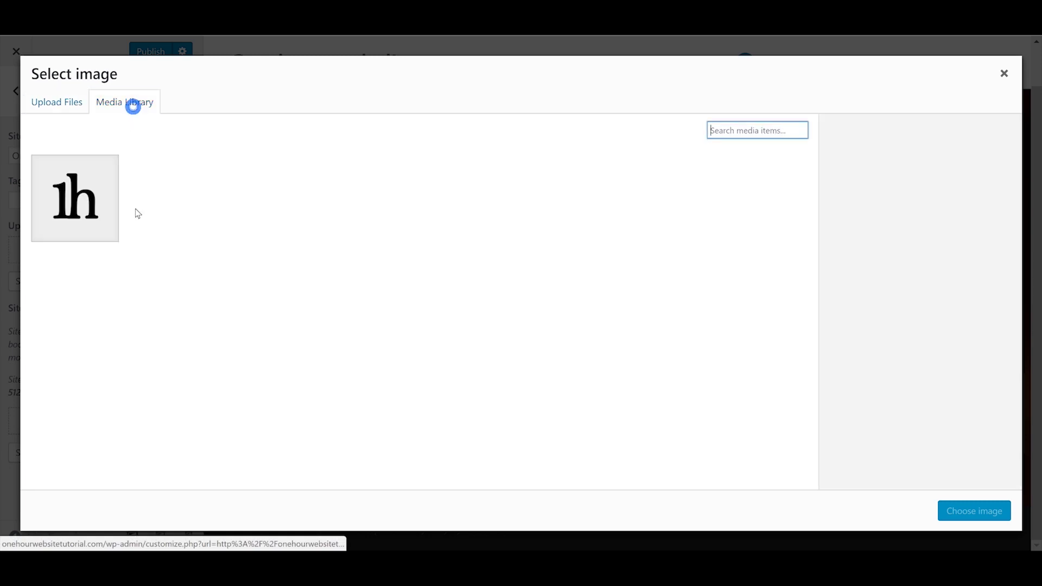
{"action": "left_click", "coordinate": [94, 182]}
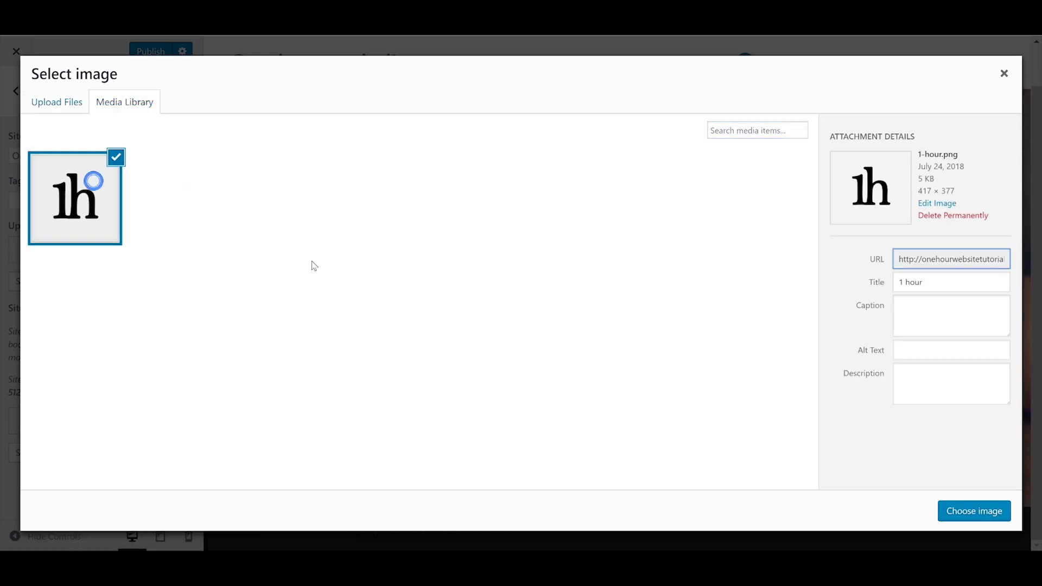
{"action": "left_click", "coordinate": [986, 518]}
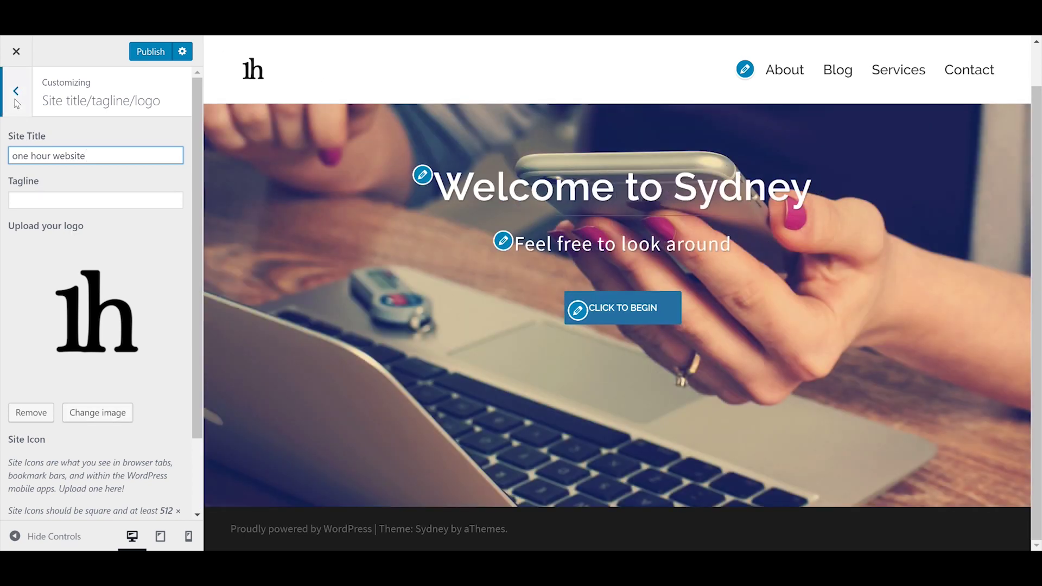
{"action": "left_click", "coordinate": [15, 100]}
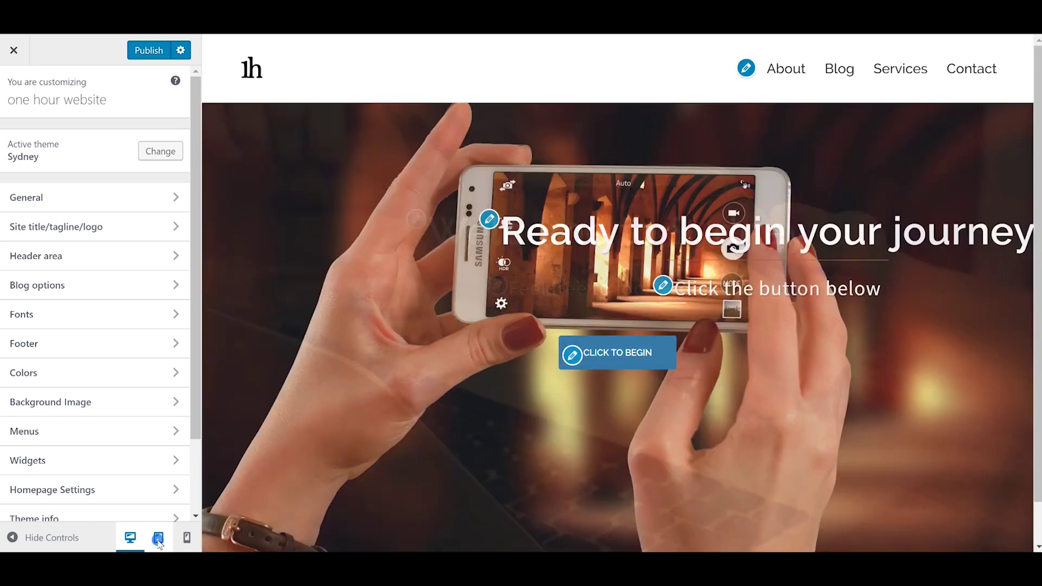
Step: Preview the site at tablet, mobile and tablet widths, then return to desktop width
{"action": "left_click", "coordinate": [159, 539]}
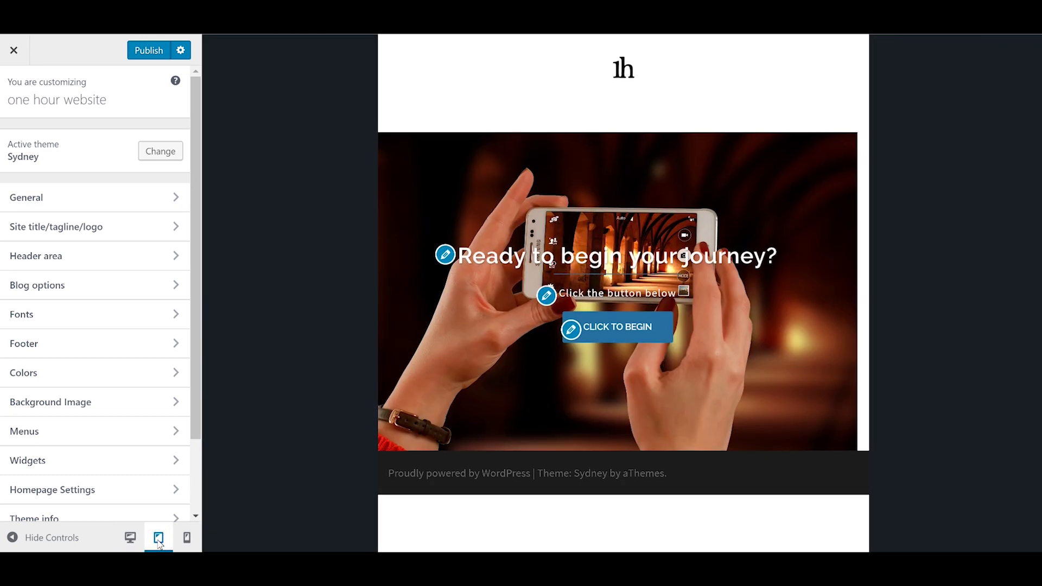
{"action": "left_click", "coordinate": [186, 539]}
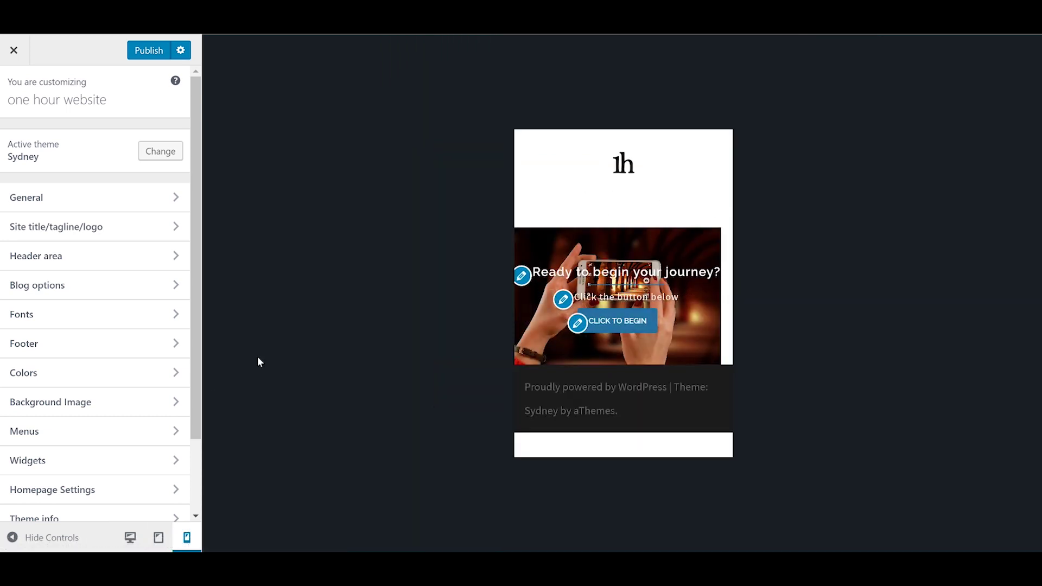
{"action": "left_click", "coordinate": [159, 539]}
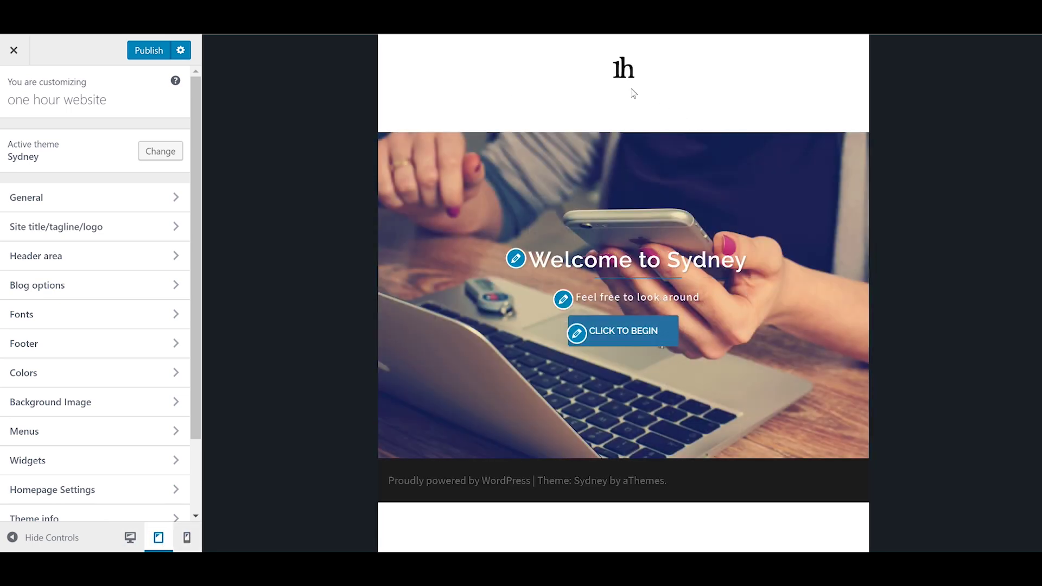
{"action": "left_click", "coordinate": [137, 538]}
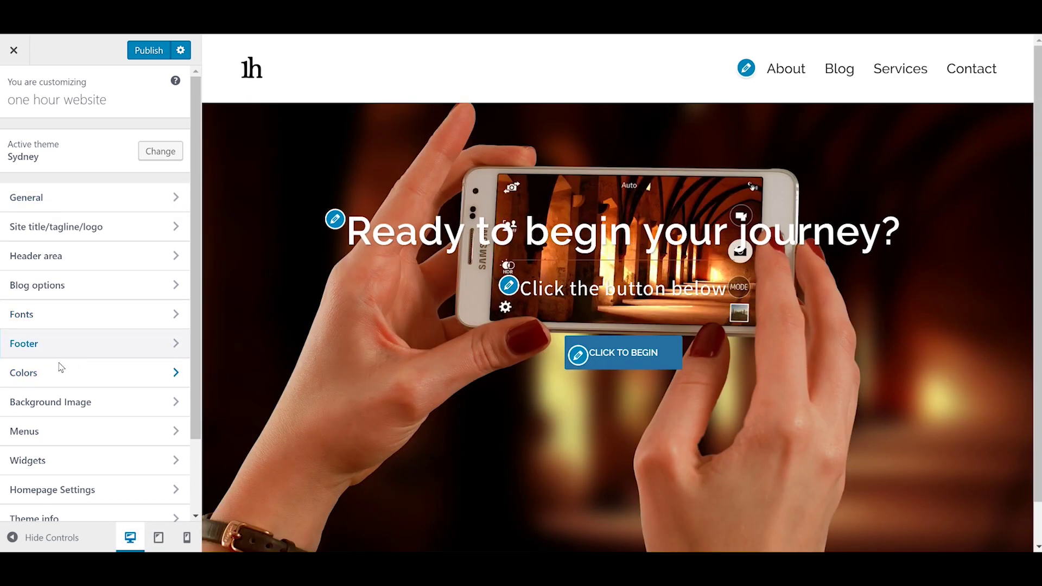
{"action": "left_click", "coordinate": [55, 364]}
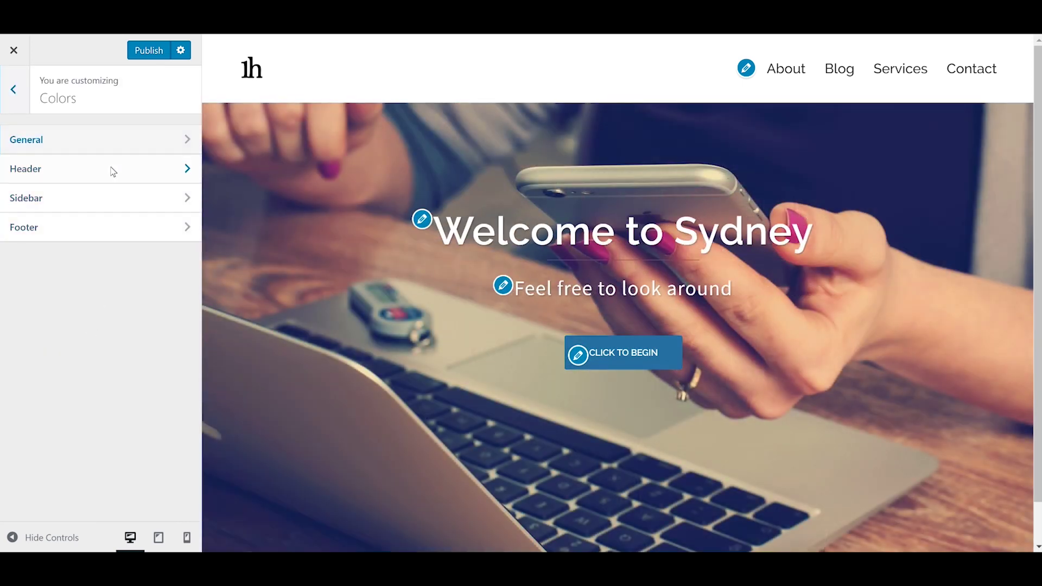
Step: Set the Header mobile menu button colour to near-black #0c0c0c
{"action": "left_click", "coordinate": [113, 172]}
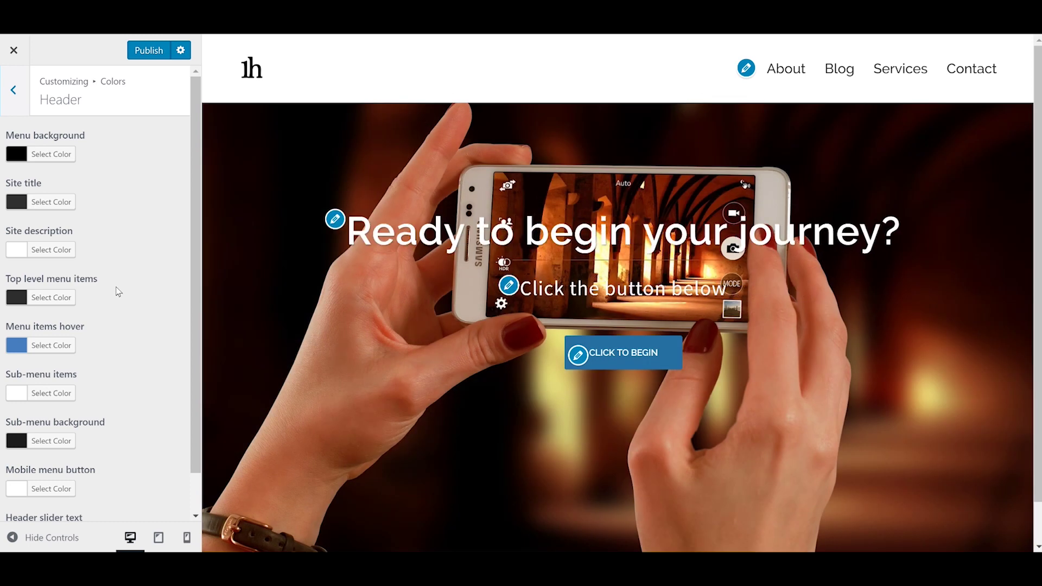
{"action": "scroll", "coordinate": [114, 288], "scroll_direction": "down", "scroll_amount": 1}
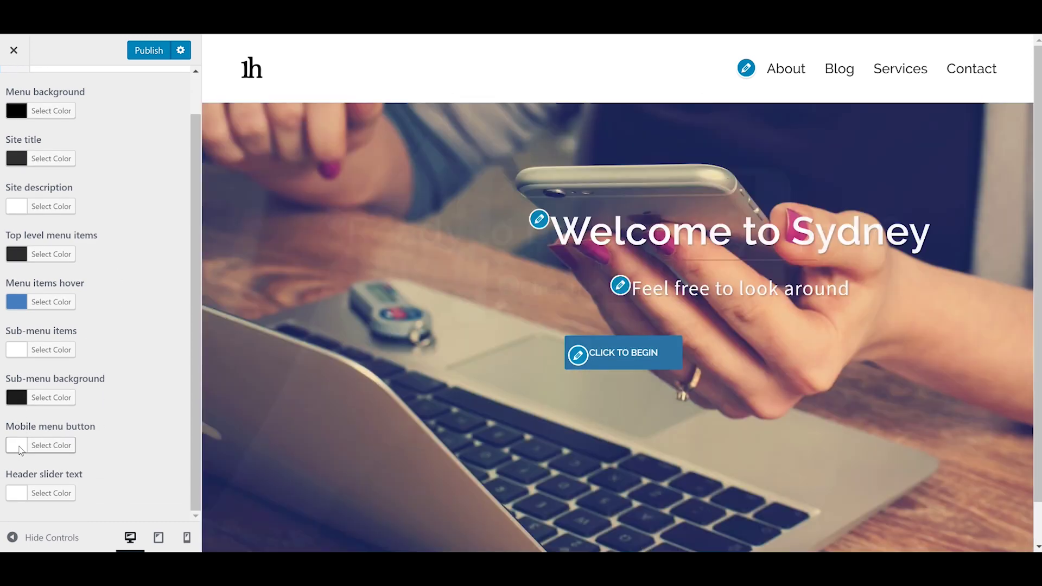
{"action": "left_click", "coordinate": [19, 446]}
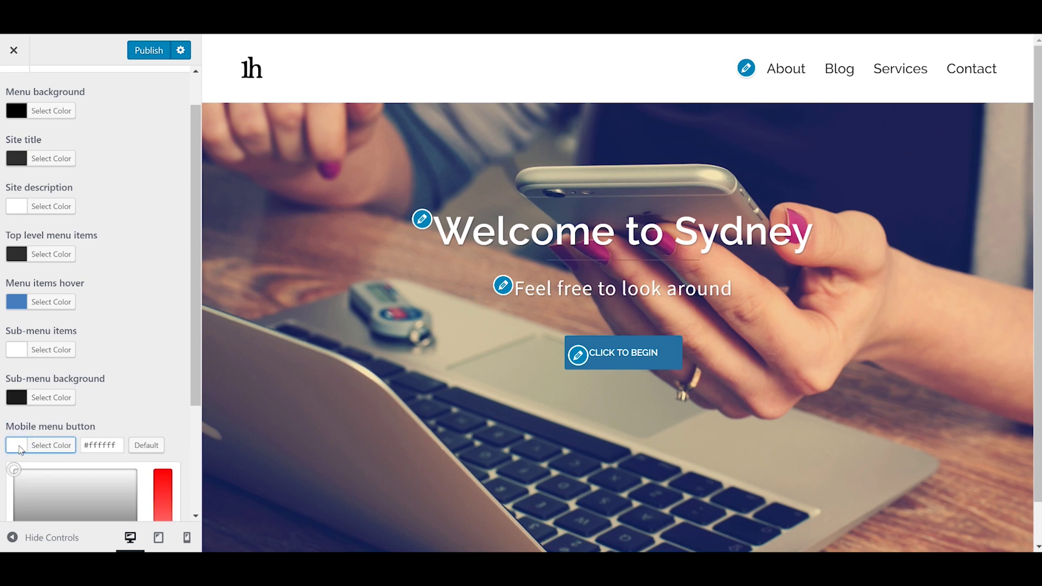
{"action": "scroll", "coordinate": [59, 483], "scroll_direction": "down", "scroll_amount": 3}
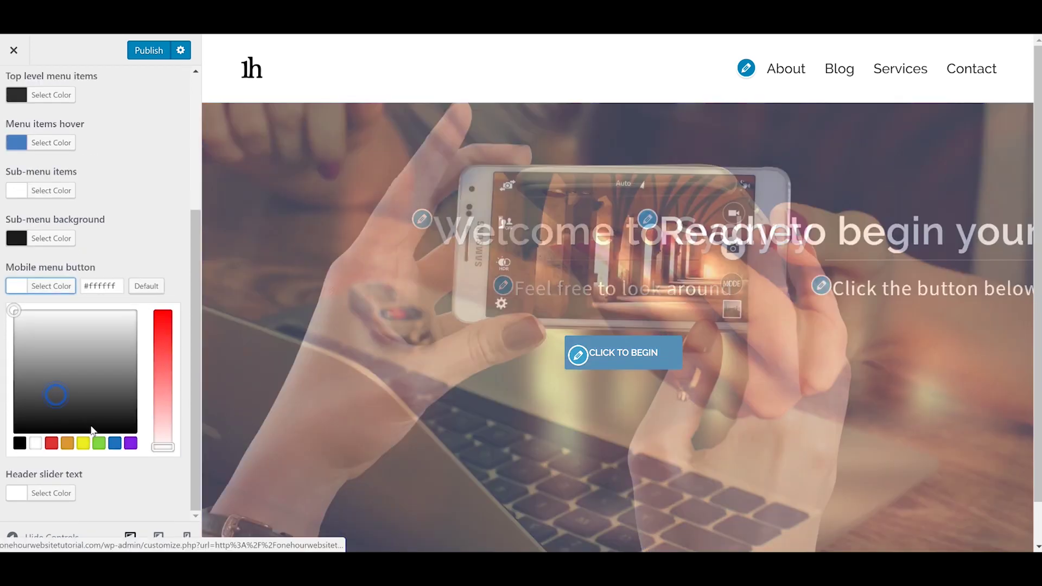
{"action": "left_click", "coordinate": [94, 427]}
{"action": "left_click", "coordinate": [98, 429]}
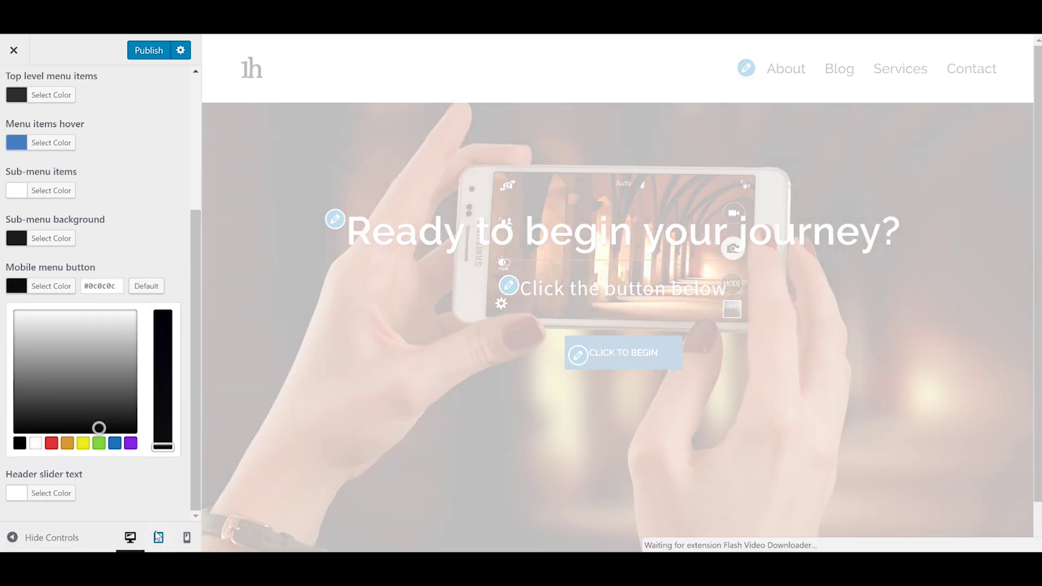
Step: Check the expanded navigation menu in tablet and mobile previews, then return to desktop
{"action": "left_click", "coordinate": [158, 537]}
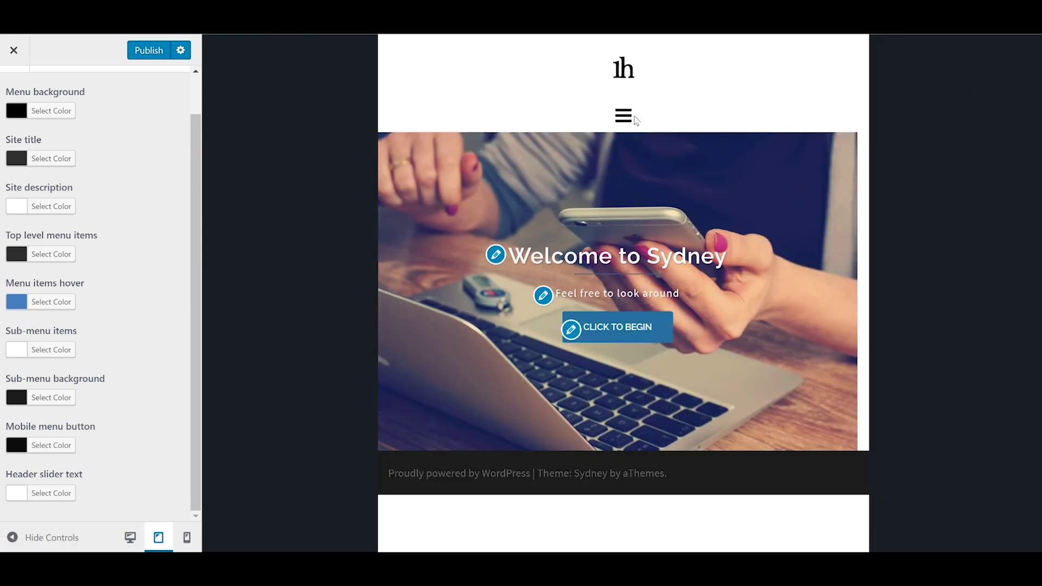
{"action": "left_click", "coordinate": [633, 118]}
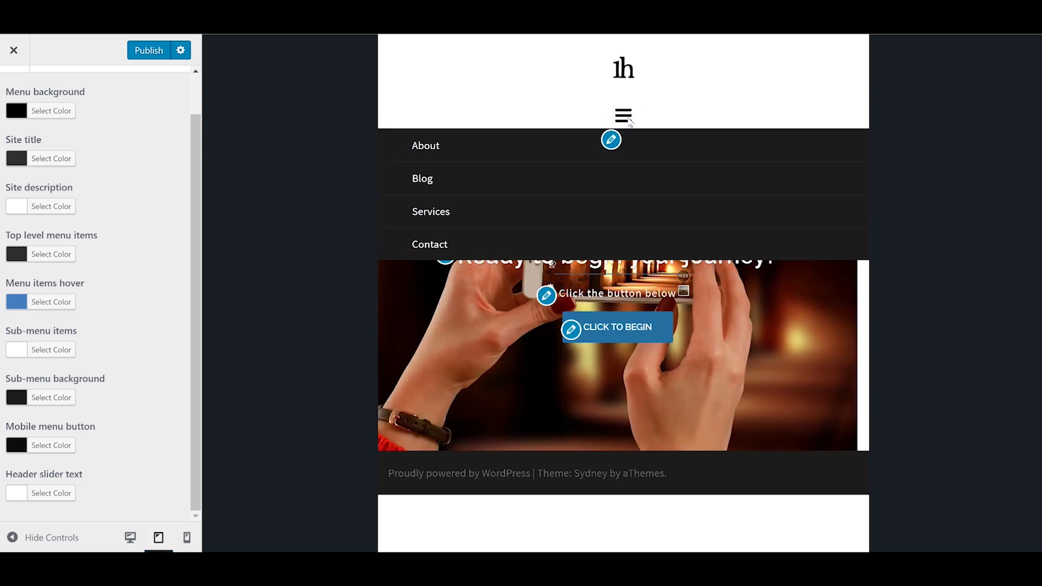
{"action": "left_click", "coordinate": [187, 538]}
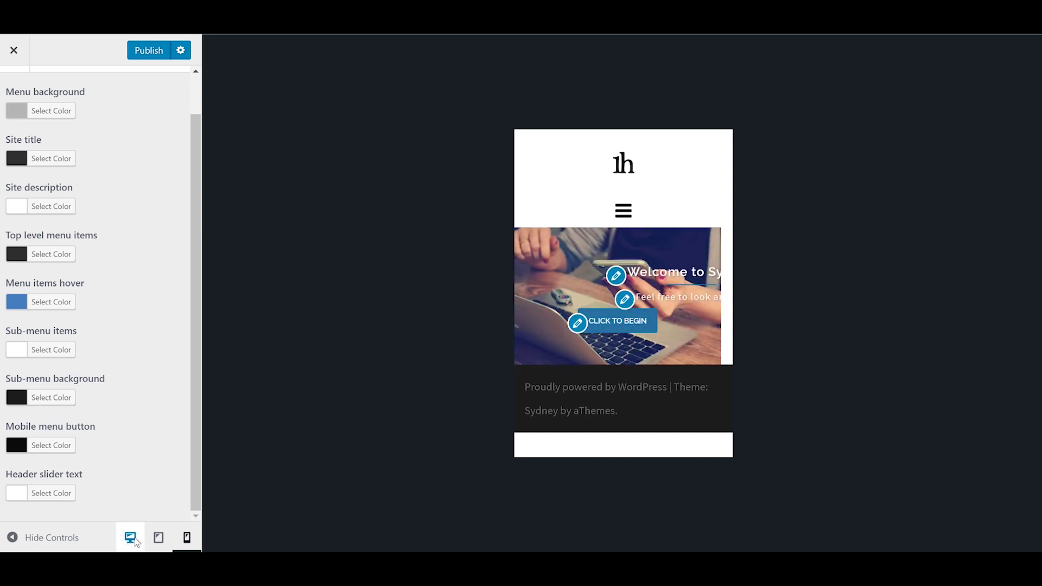
{"action": "left_click", "coordinate": [131, 537]}
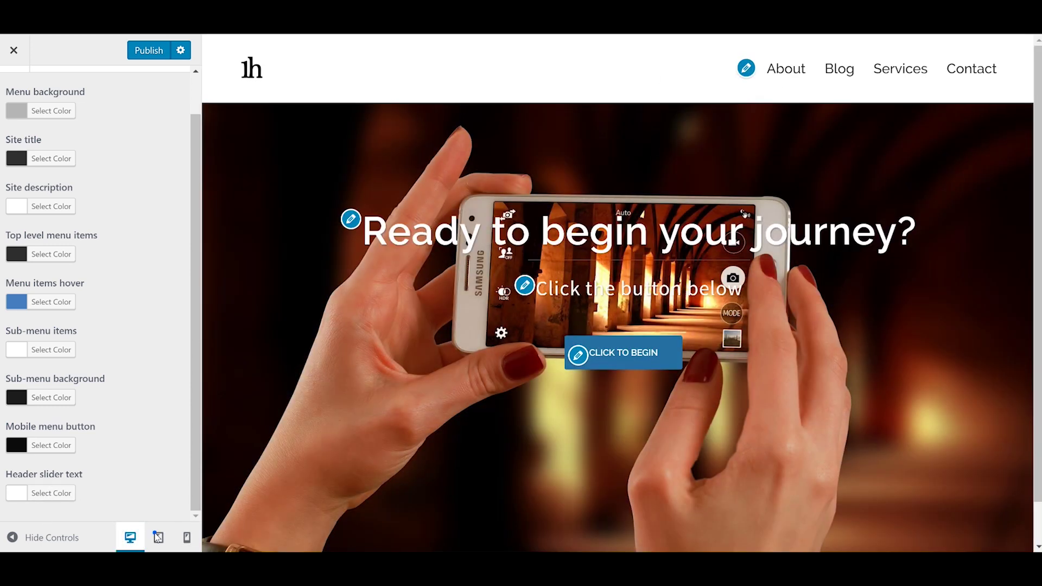
{"action": "left_click", "coordinate": [158, 538]}
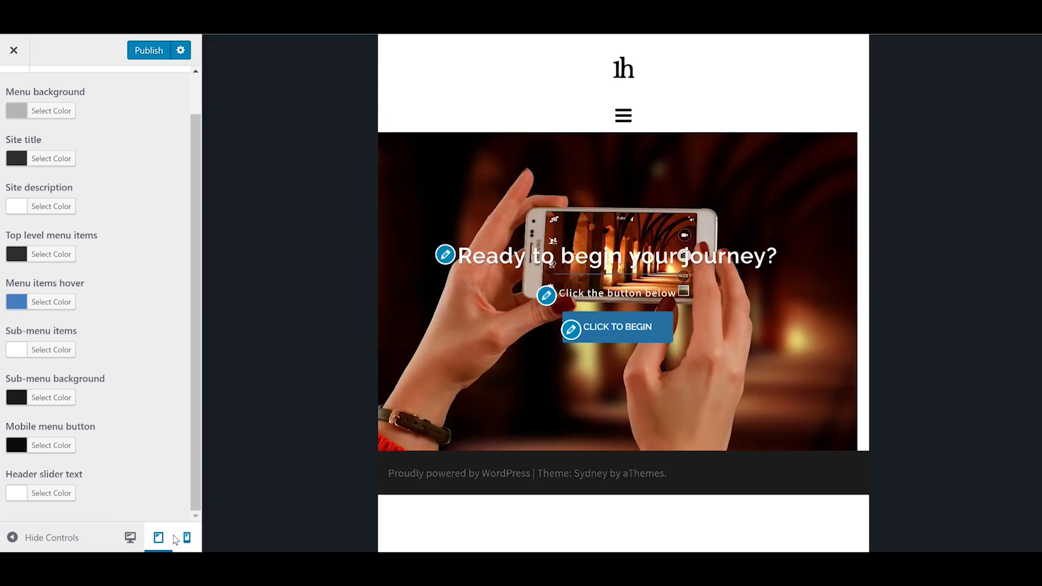
{"action": "left_click", "coordinate": [130, 536]}
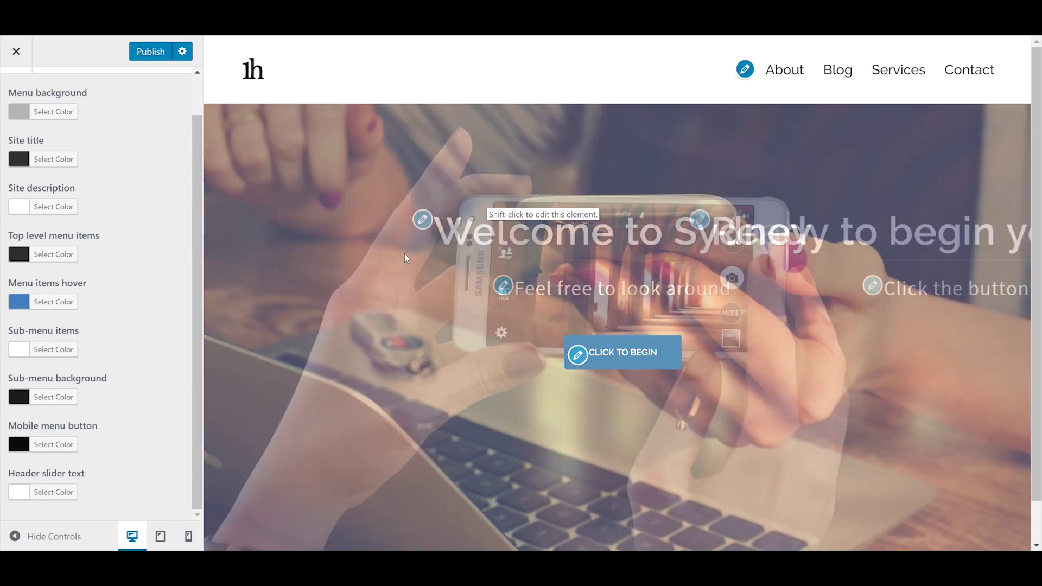
{"action": "scroll", "coordinate": [188, 160], "scroll_direction": "up", "scroll_amount": 1}
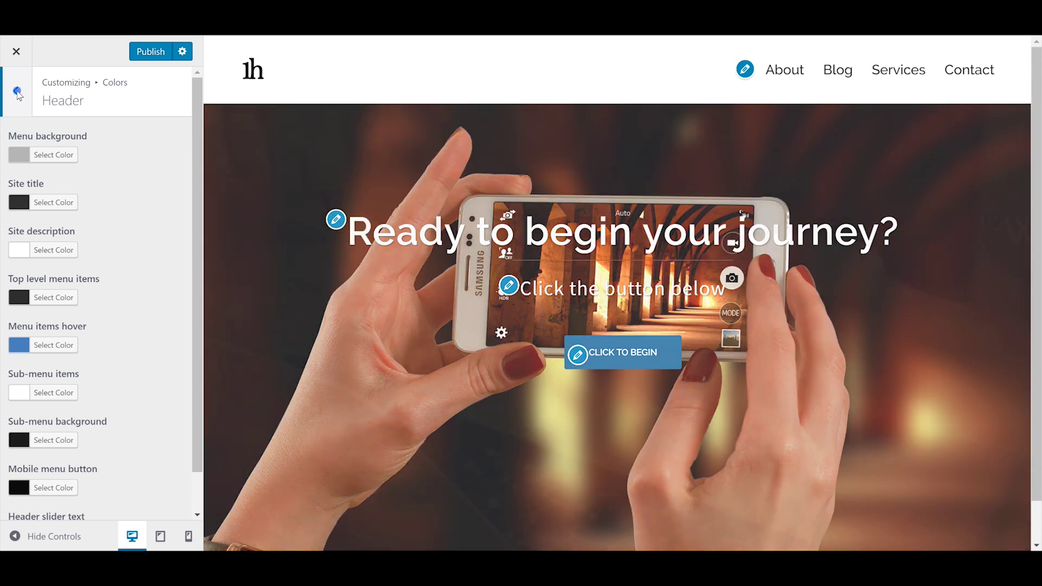
{"action": "left_click", "coordinate": [18, 95]}
{"action": "left_click", "coordinate": [18, 101]}
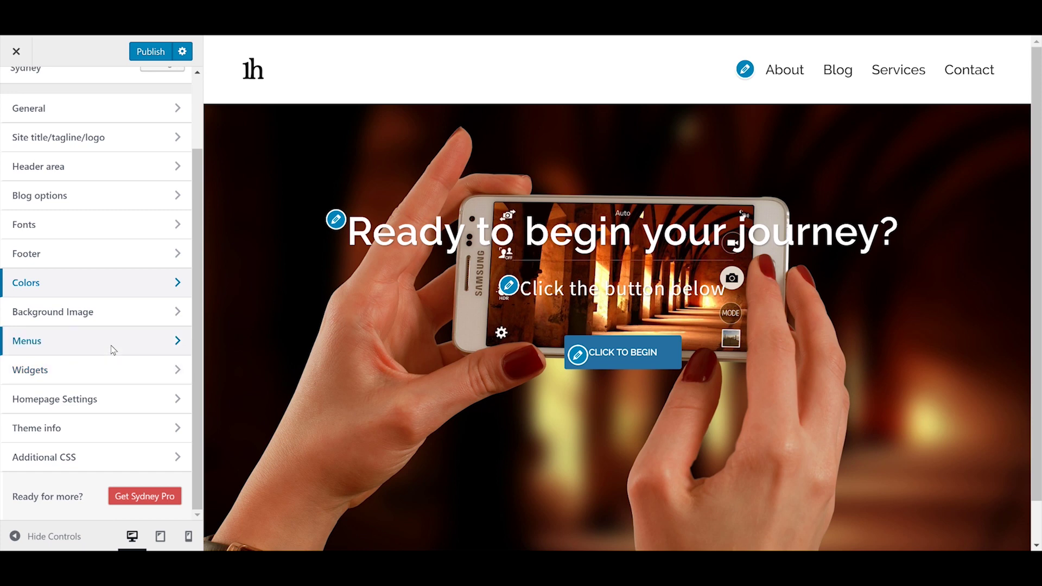
Step: Drag Services above Blog in the Top Bar Menu, giving About, Services, Blog, Contact
{"action": "left_click", "coordinate": [111, 346]}
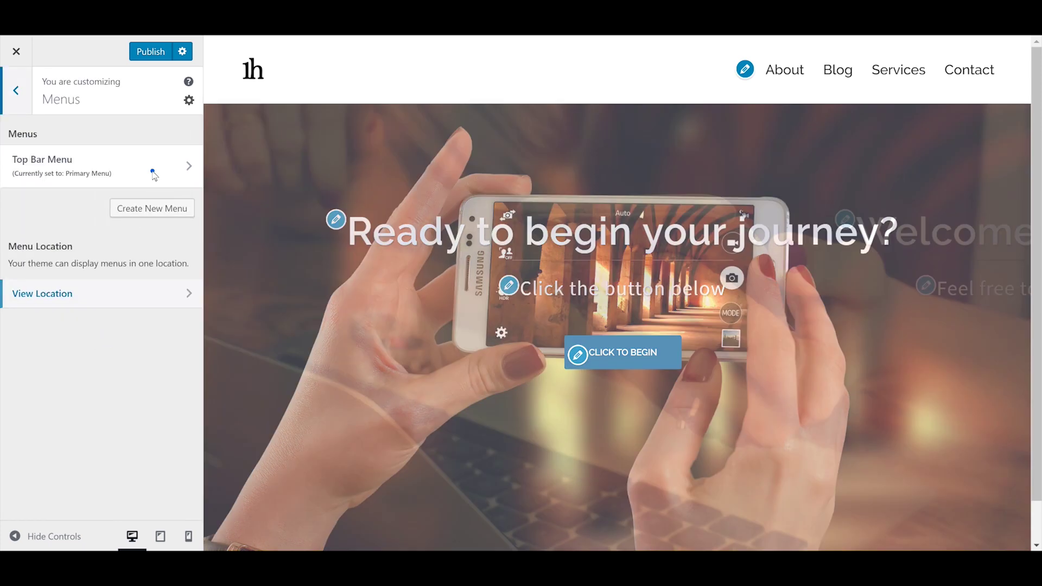
{"action": "left_click", "coordinate": [154, 173]}
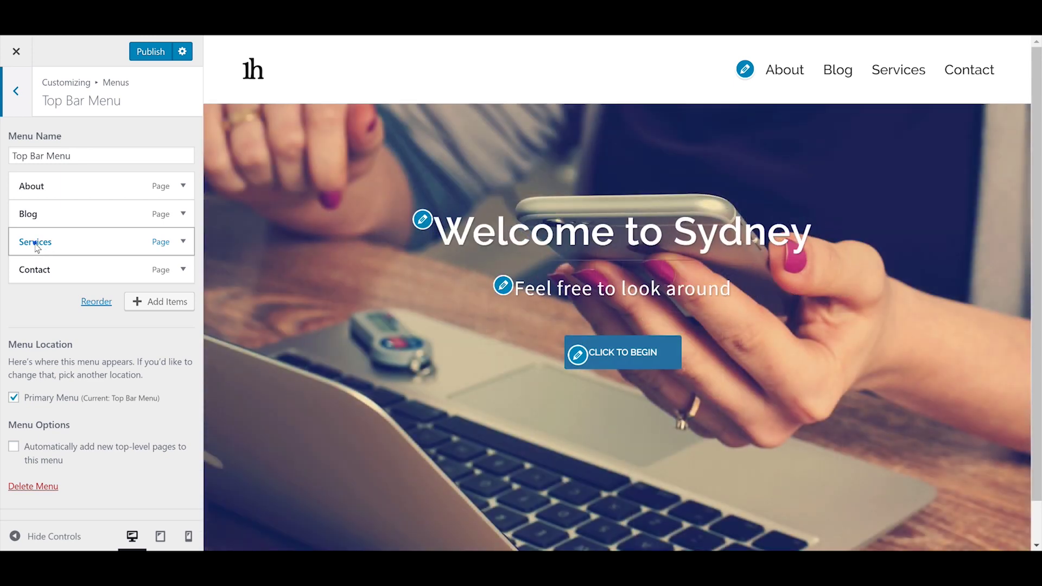
{"action": "left_click_drag", "start_coordinate": [37, 247], "coordinate": [23, 220]}
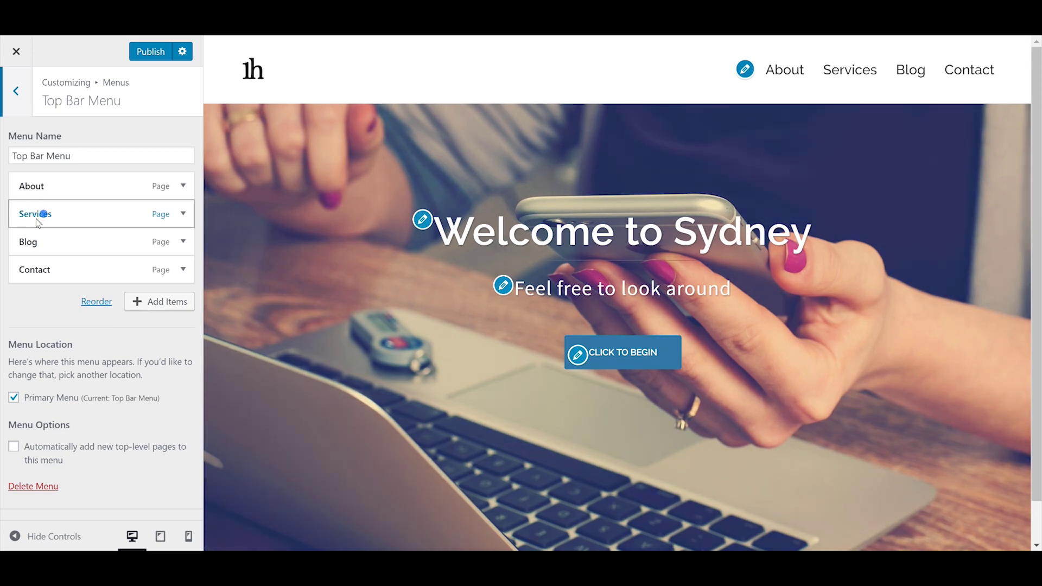
{"action": "left_click_drag", "start_coordinate": [45, 218], "coordinate": [36, 248]}
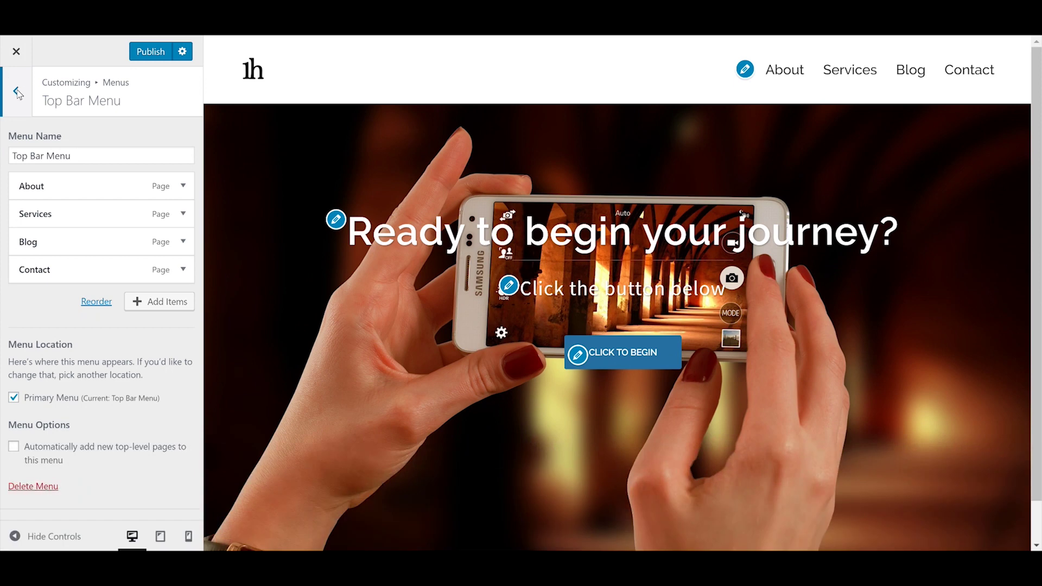
{"action": "left_click", "coordinate": [18, 94]}
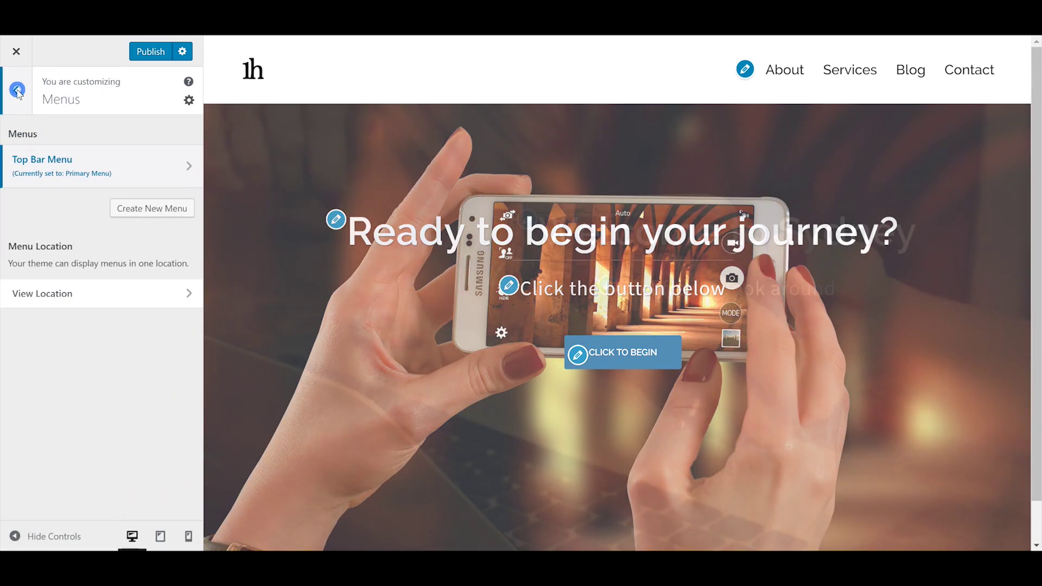
{"action": "left_click", "coordinate": [18, 93]}
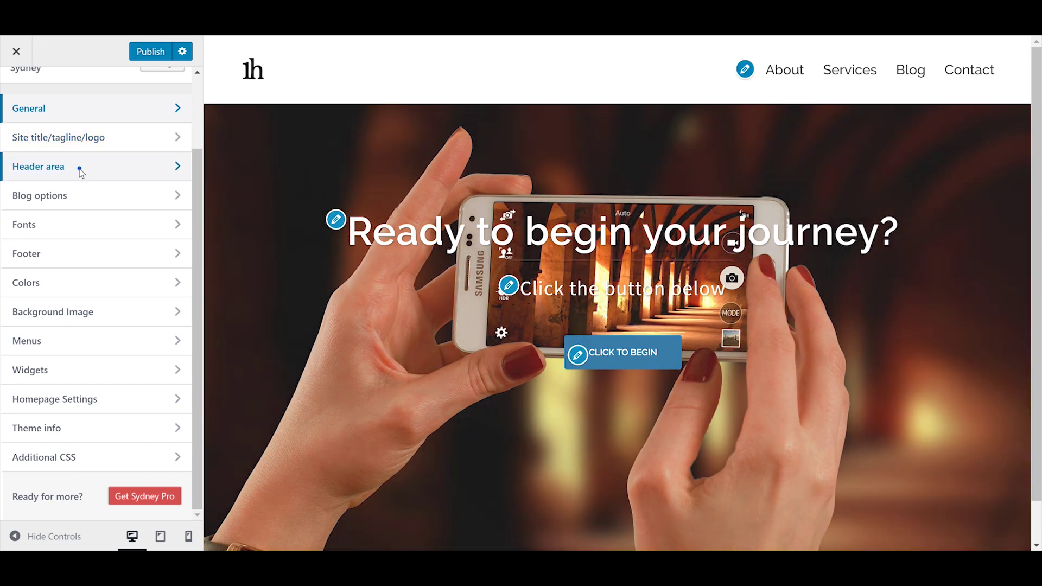
Step: Set Header type to 'No header (only menu)' for the front page and all other pages
{"action": "left_click", "coordinate": [78, 167]}
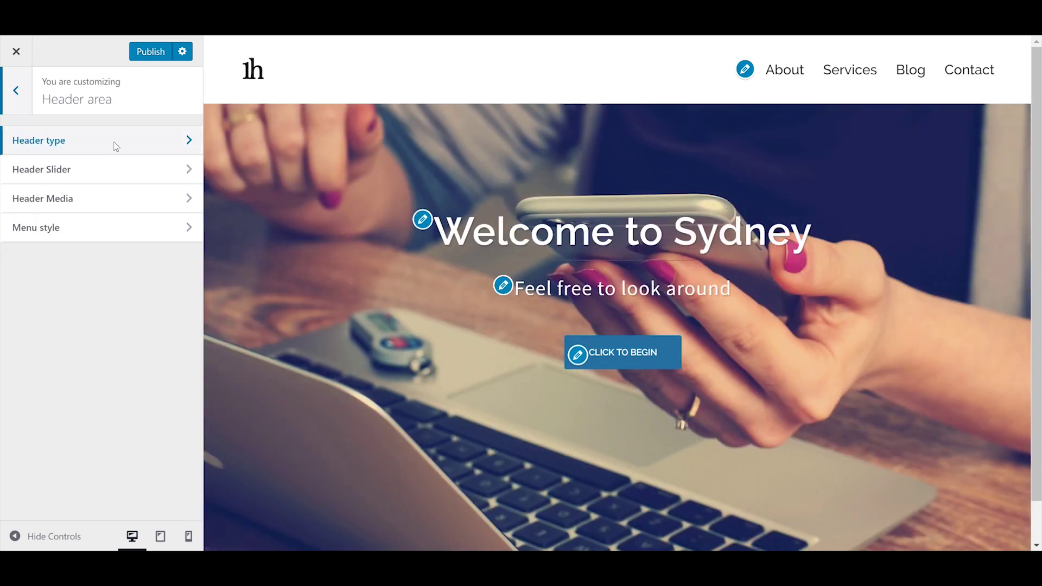
{"action": "left_click", "coordinate": [126, 143]}
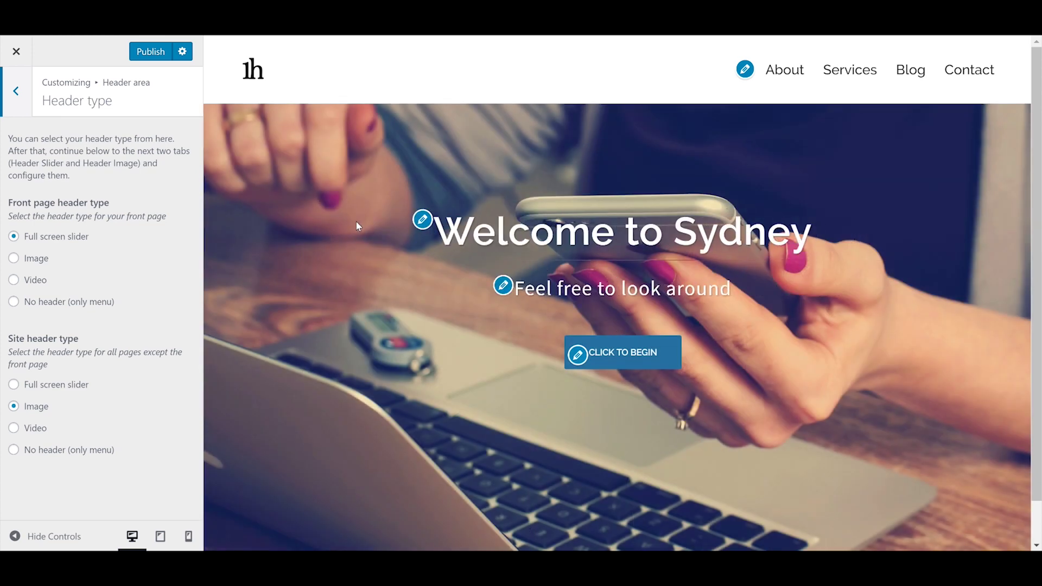
{"action": "left_click", "coordinate": [14, 302]}
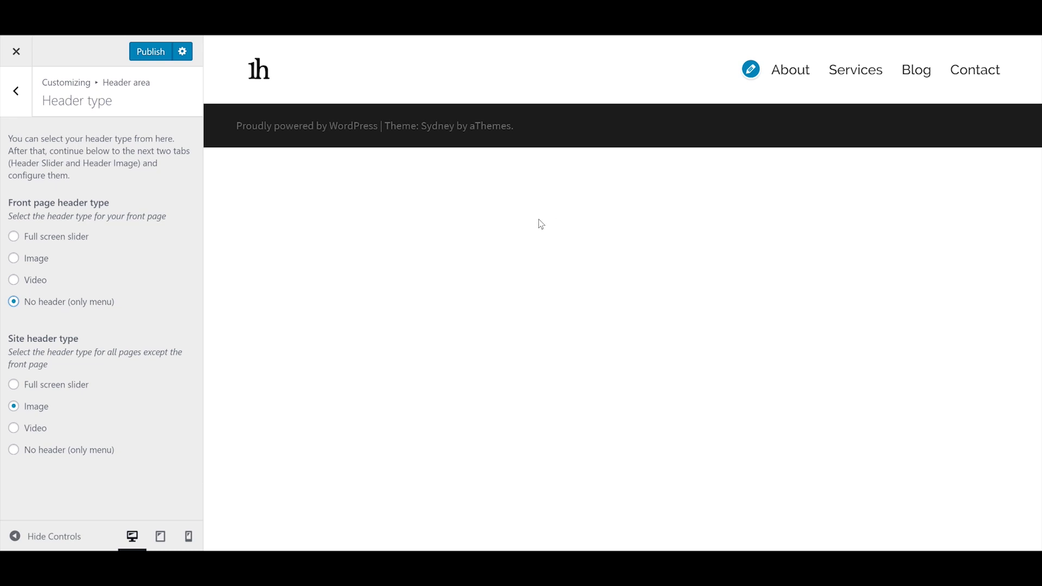
{"action": "left_click", "coordinate": [16, 454]}
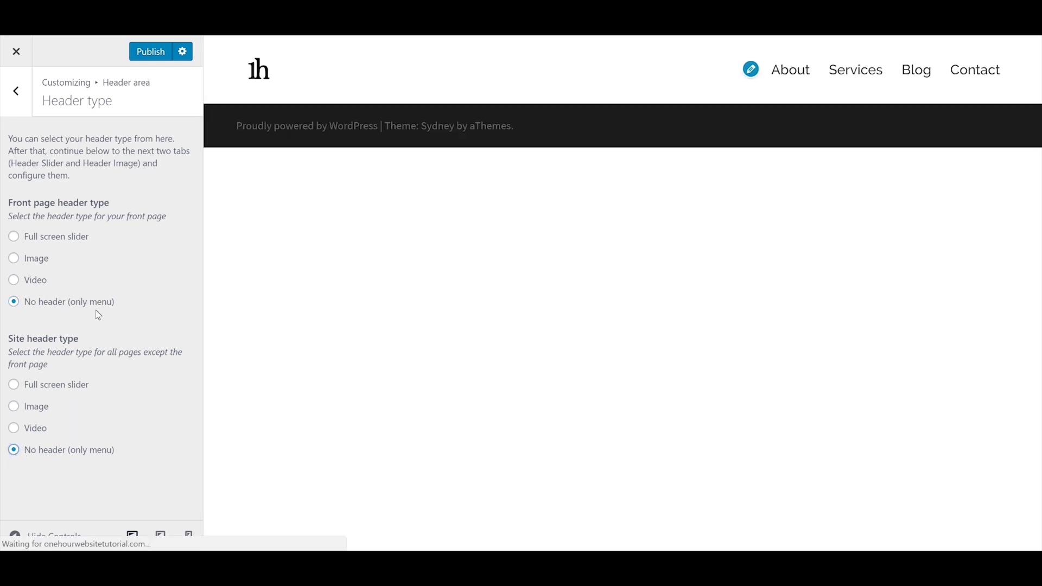
{"action": "left_click", "coordinate": [16, 92]}
{"action": "left_click", "coordinate": [18, 91]}
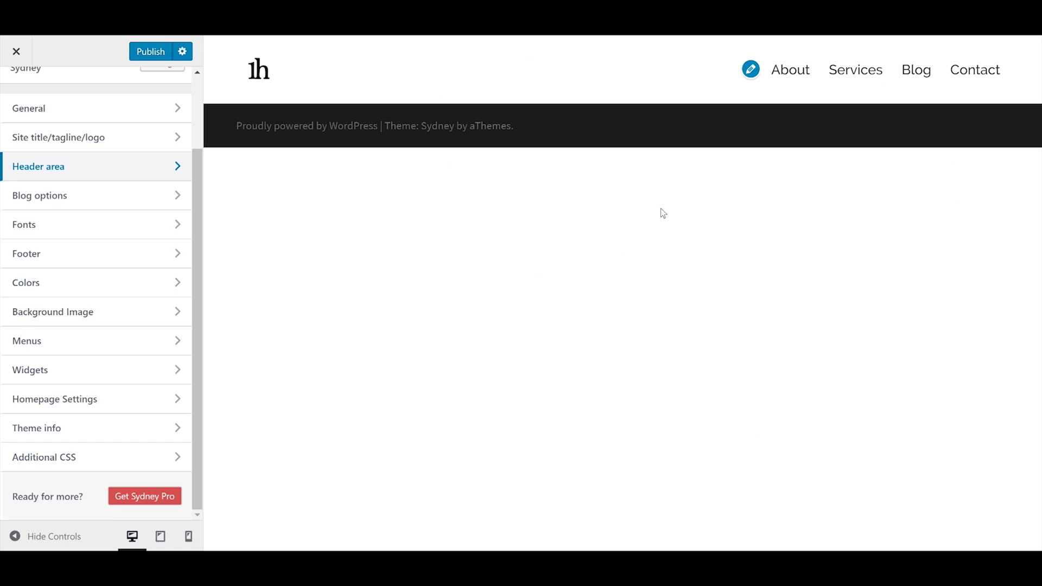
Step: Publish the header changes and exit the customizer to the live, slider-free site
{"action": "left_click", "coordinate": [145, 58]}
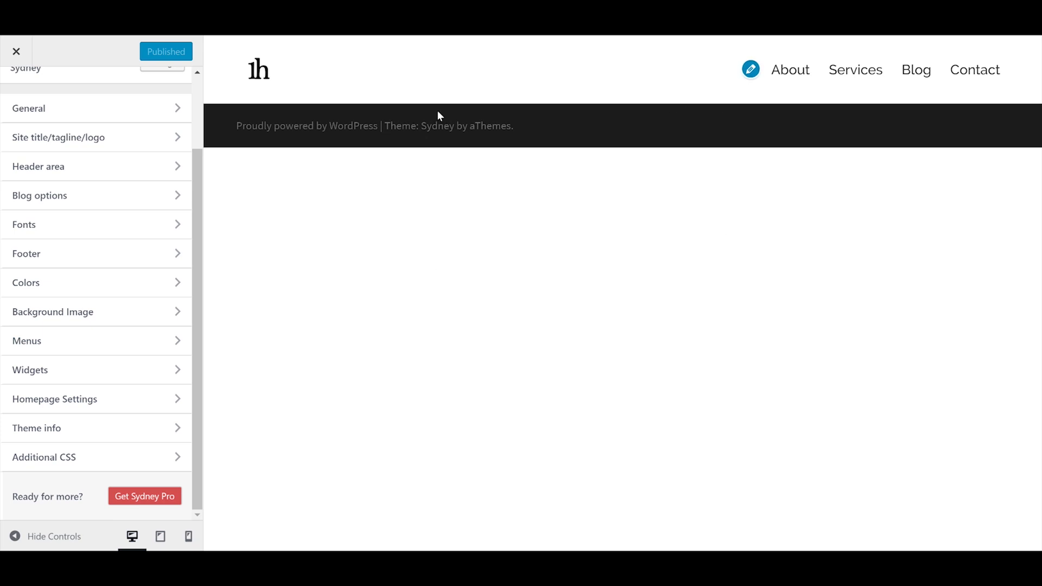
{"action": "left_click", "coordinate": [18, 52]}
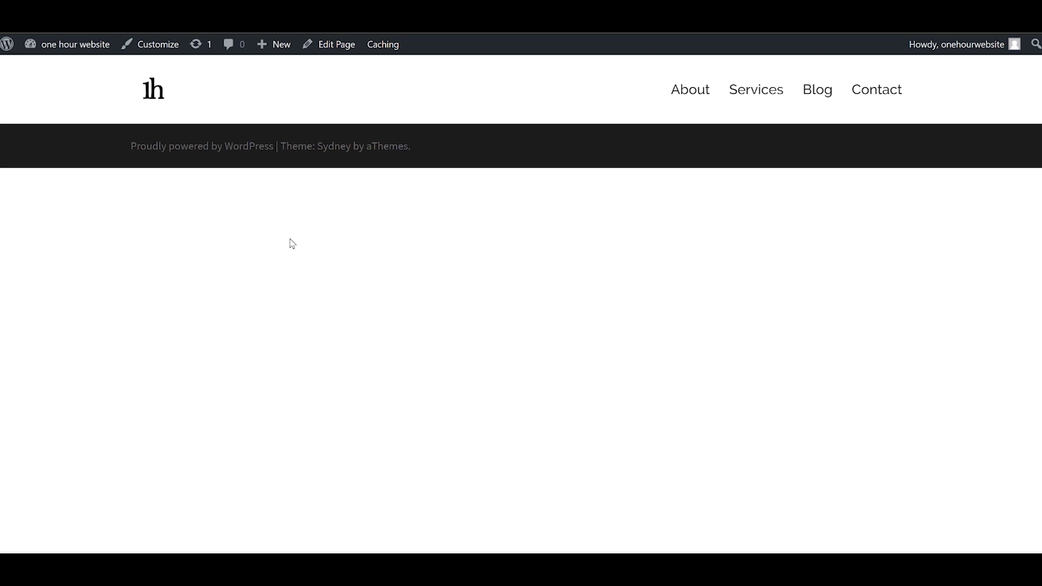
Step: Open the empty Home page from the admin bar and launch it in Elementor
{"action": "left_click", "coordinate": [329, 52]}
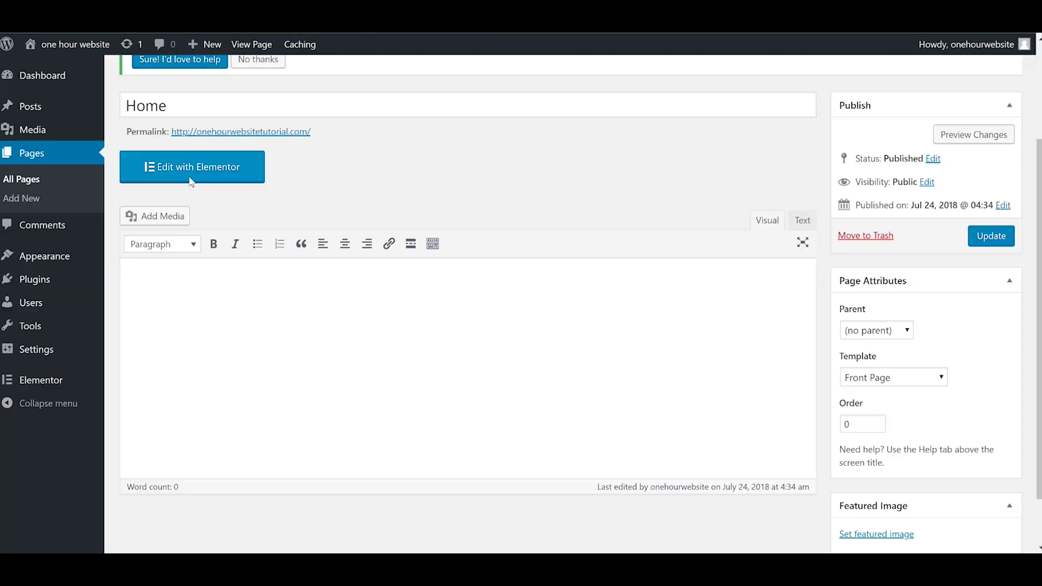
{"action": "left_click", "coordinate": [235, 174]}
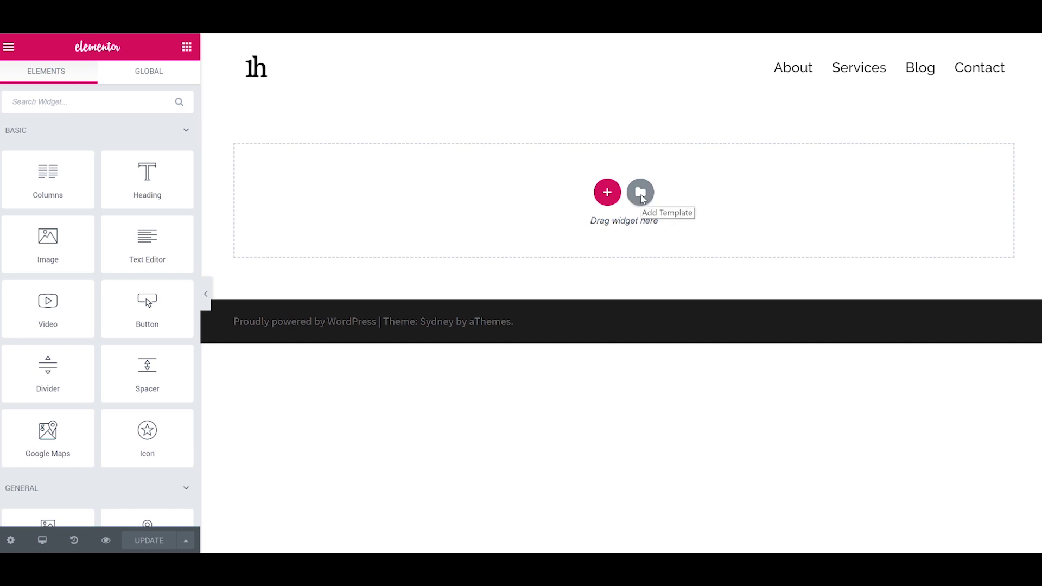
Step: Import the 'Home Page Template' file from the Page Templates folder into the template library
{"action": "left_click", "coordinate": [641, 193]}
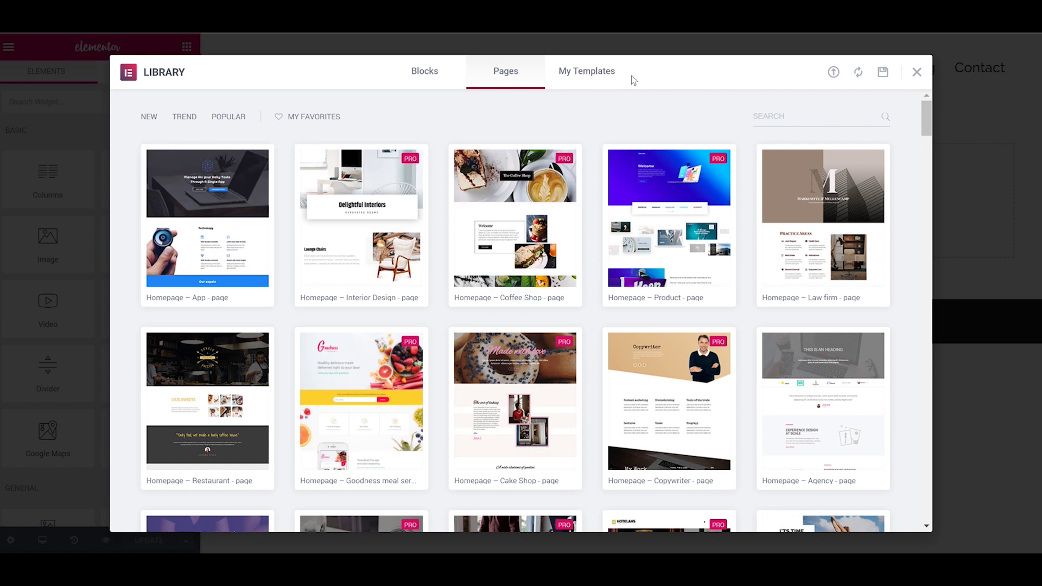
{"action": "left_click", "coordinate": [835, 75]}
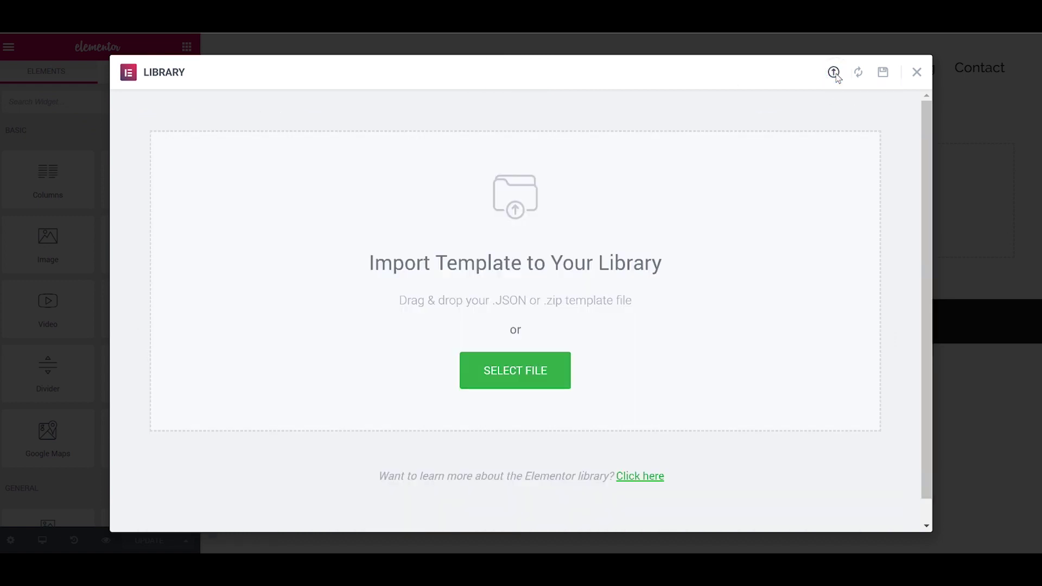
{"action": "left_click", "coordinate": [532, 369]}
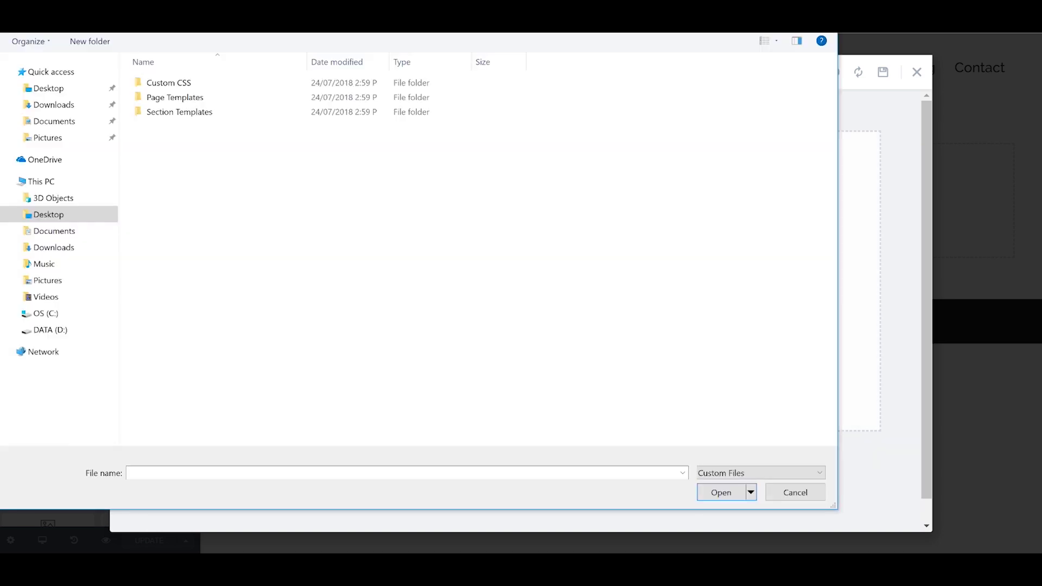
{"action": "double_click", "coordinate": [206, 101]}
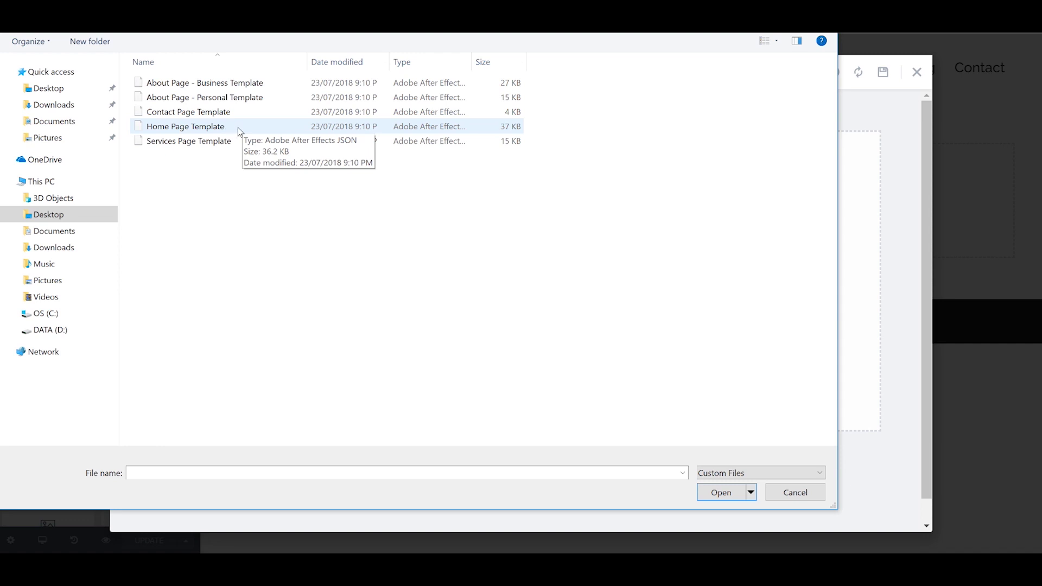
{"action": "double_click", "coordinate": [239, 129]}
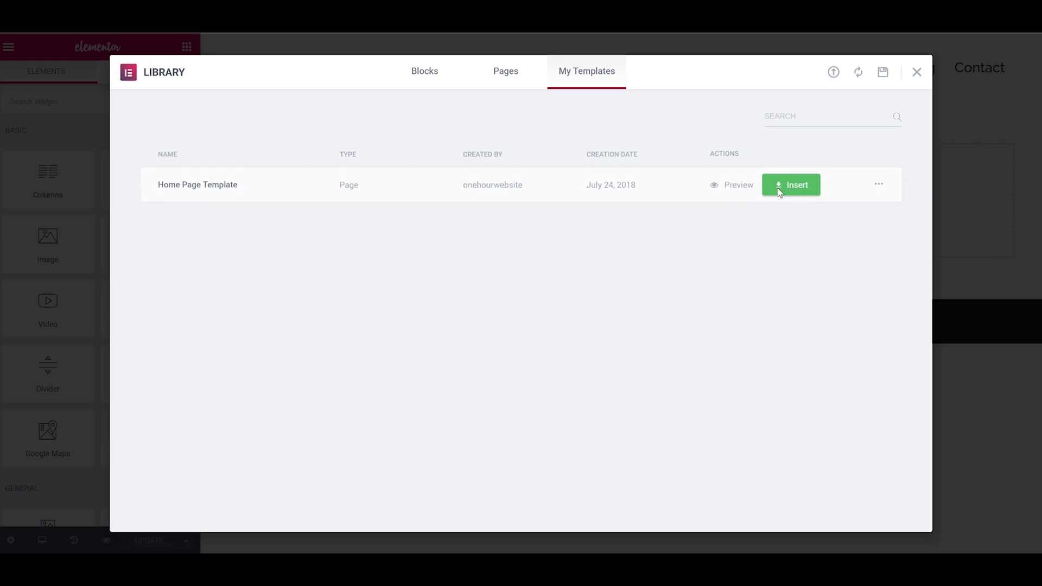
Step: Insert the Home Page Template with its document settings, bringing in the STAND OUT hero
{"action": "left_click", "coordinate": [780, 191]}
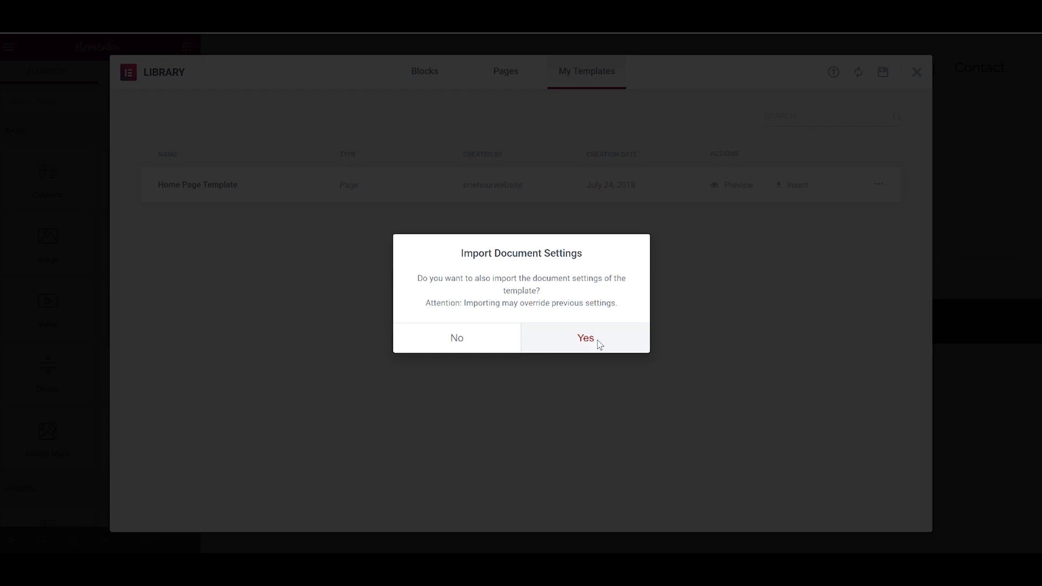
{"action": "left_click", "coordinate": [597, 339]}
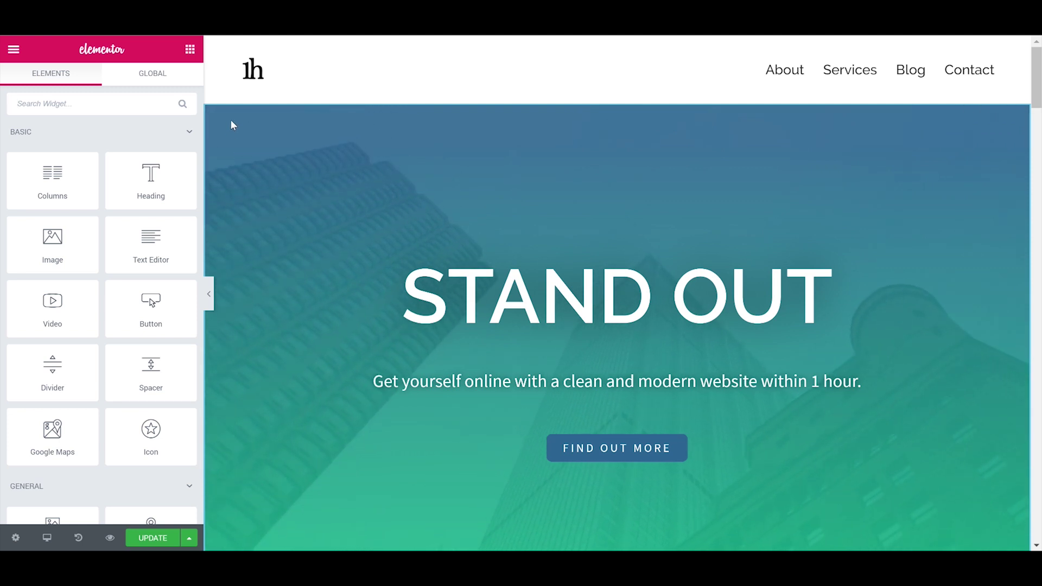
Step: Replace the hero's background video with the new YouTube link, start time 10 seconds, end time 0
{"action": "right_click", "coordinate": [231, 119]}
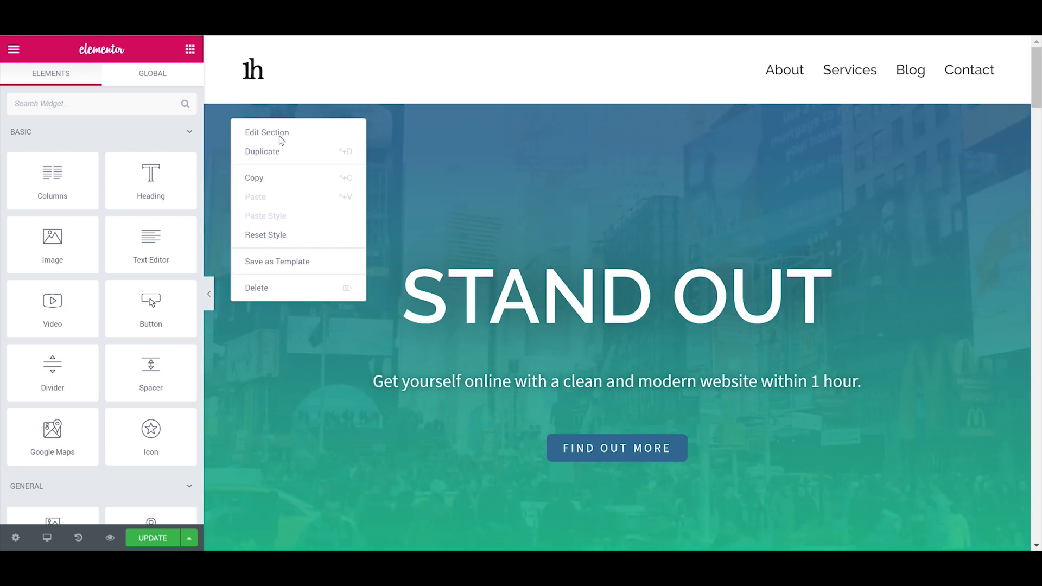
{"action": "left_click", "coordinate": [280, 140]}
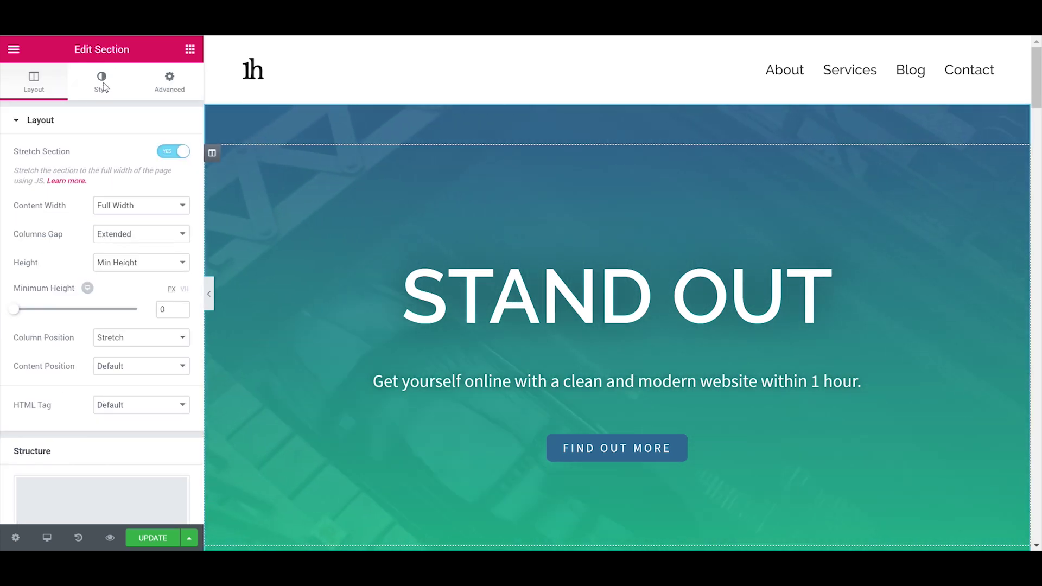
{"action": "left_click", "coordinate": [102, 84]}
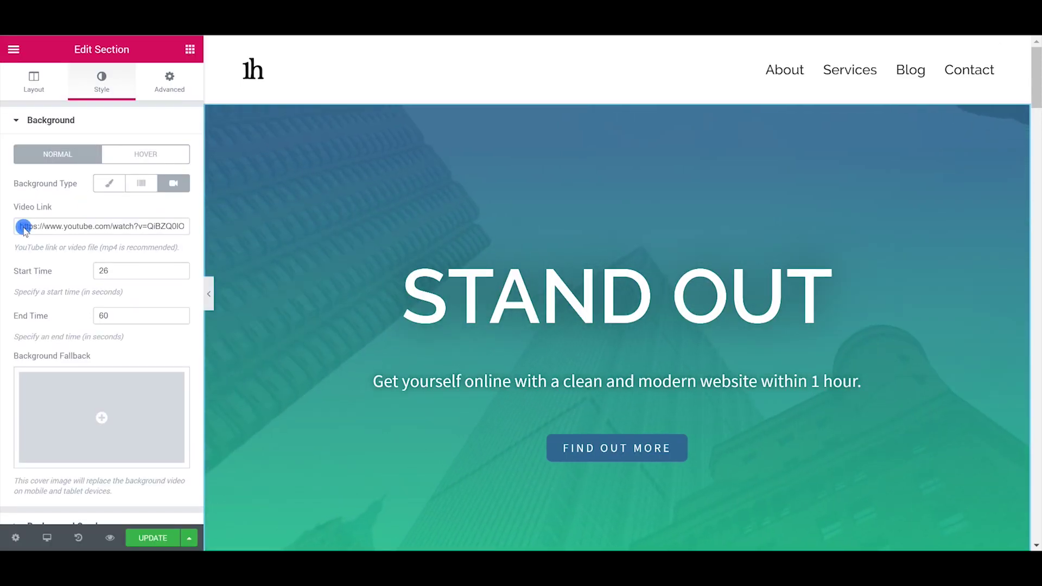
{"action": "triple_click", "coordinate": [23, 228]}
{"action": "type", "text": "https://www.youtube.com/watch?v=x_v7xtH9QWo"}
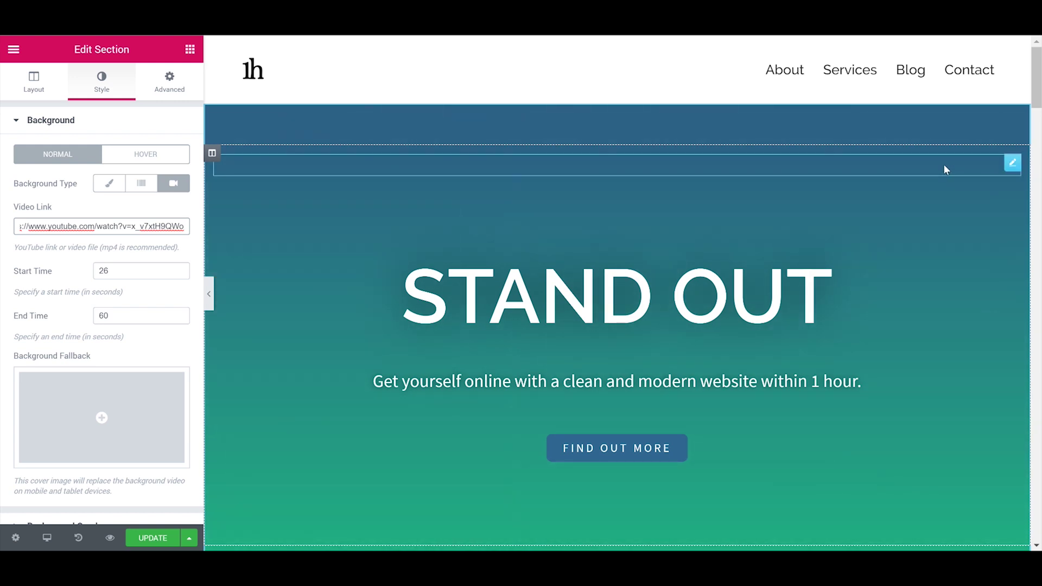
{"action": "key", "text": "Tab"}
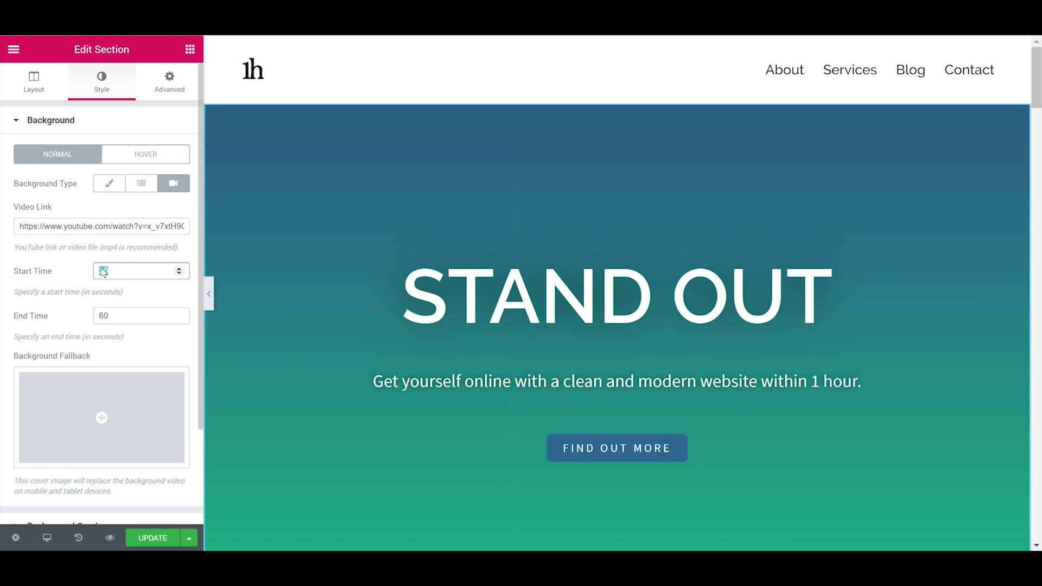
{"action": "type", "text": "0"}
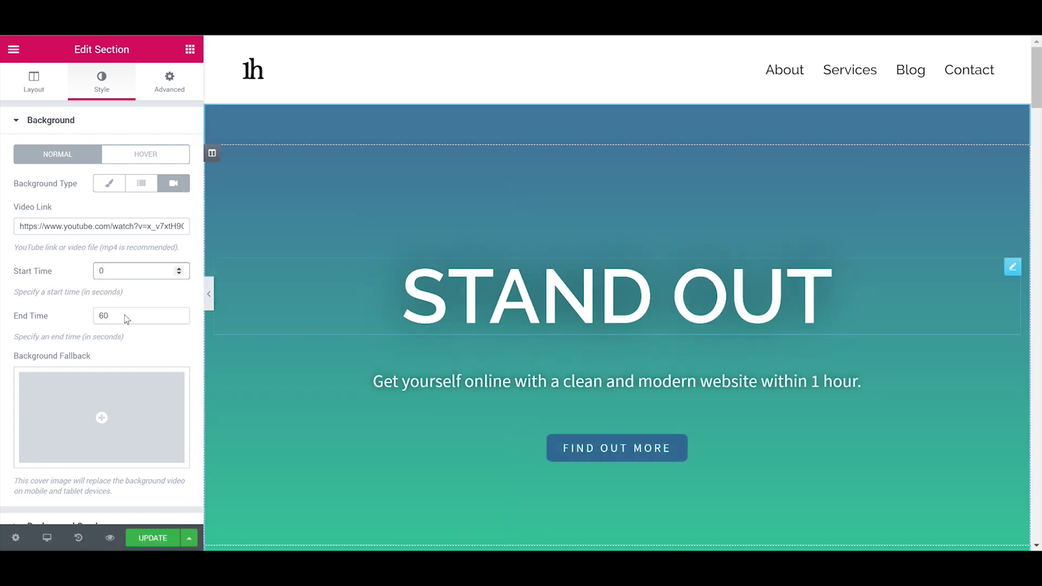
{"action": "double_click", "coordinate": [125, 318]}
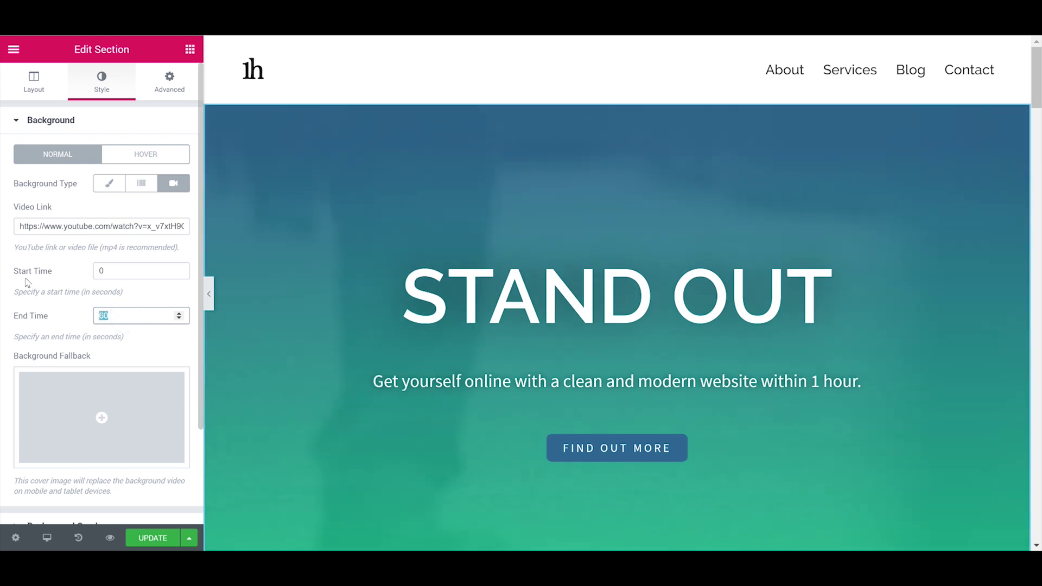
{"action": "type", "text": "0"}
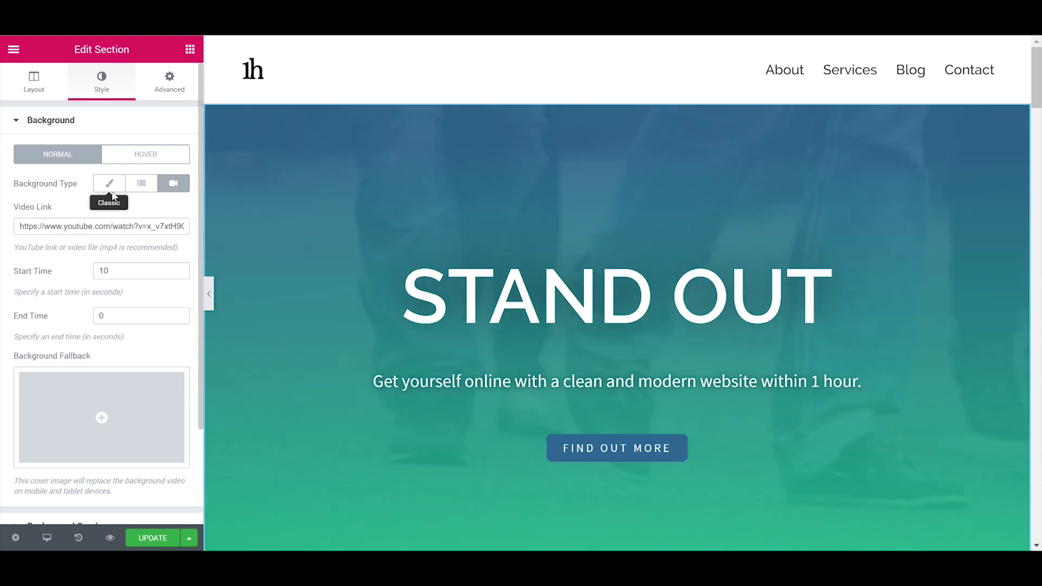
Step: Add Untitled-2.jpg, the grey aerial city photo, as the hero's classic image, then restore Video type
{"action": "left_click", "coordinate": [109, 184]}
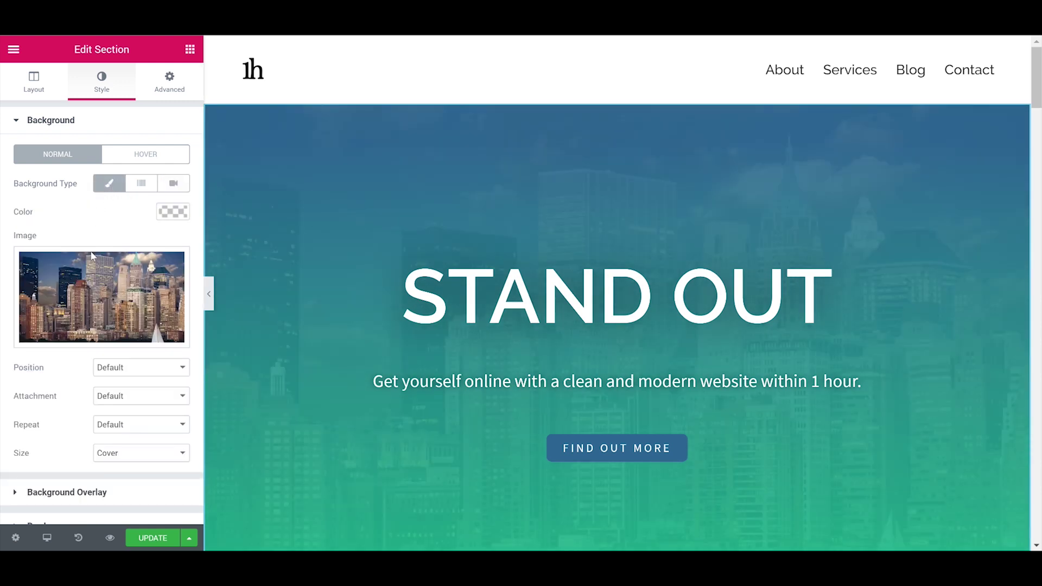
{"action": "left_click", "coordinate": [99, 298]}
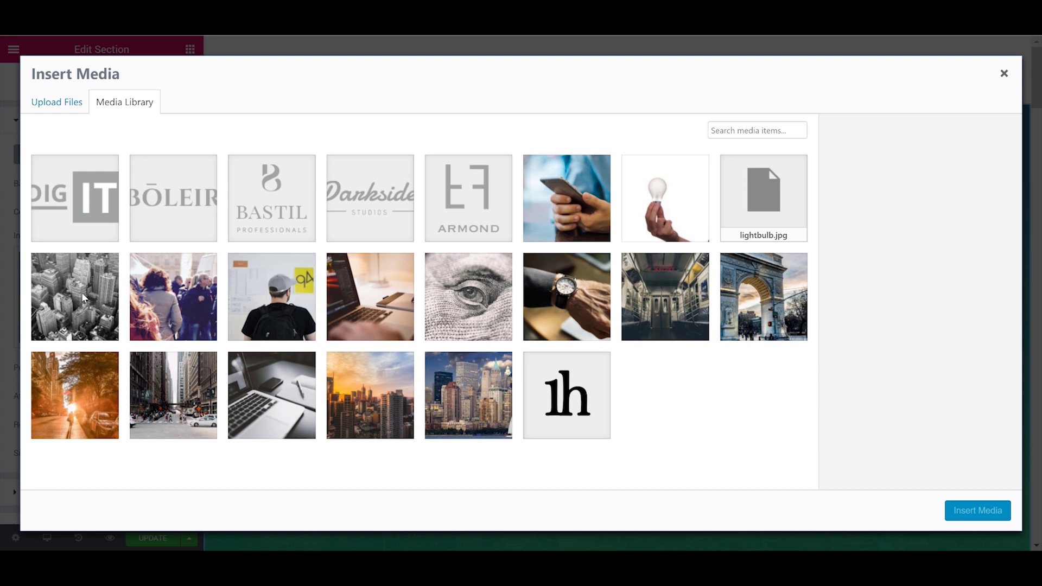
{"action": "left_click", "coordinate": [81, 292]}
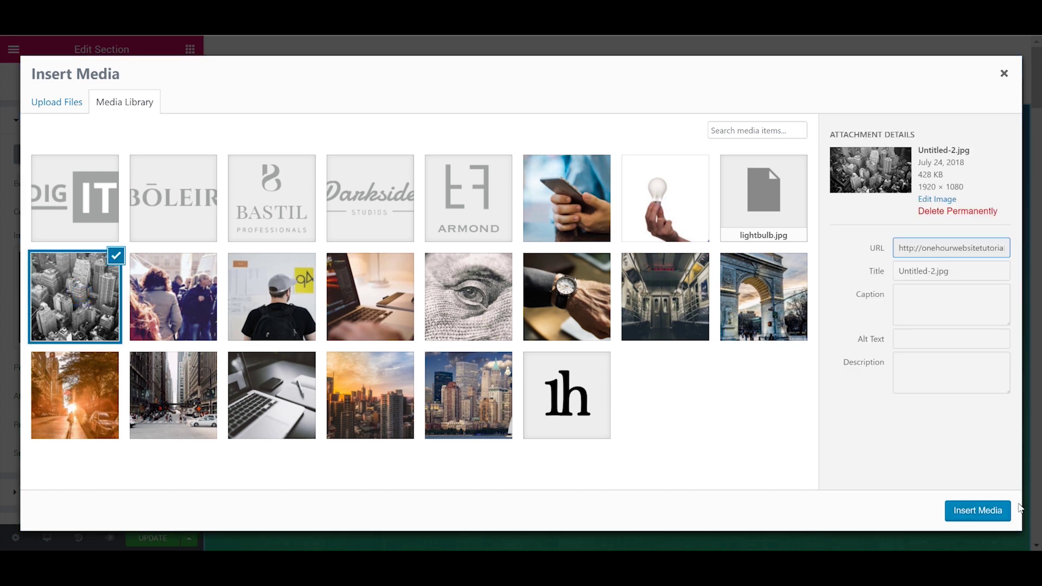
{"action": "left_click", "coordinate": [978, 513]}
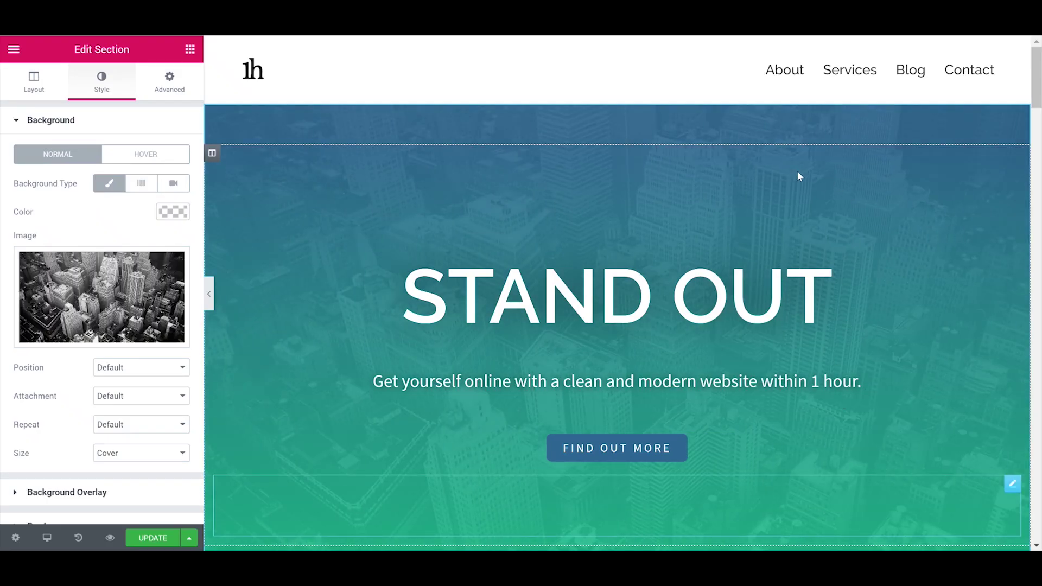
{"action": "scroll", "coordinate": [849, 267], "scroll_direction": "down", "scroll_amount": 3}
{"action": "scroll", "coordinate": [849, 266], "scroll_direction": "up", "scroll_amount": 3}
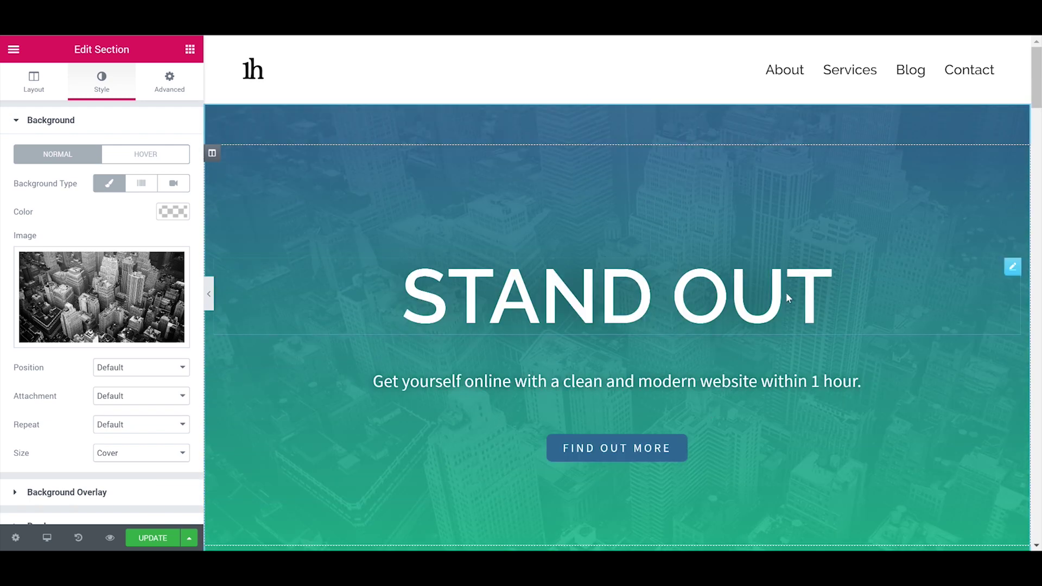
{"action": "scroll", "coordinate": [978, 190], "scroll_direction": "down", "scroll_amount": 2}
{"action": "scroll", "coordinate": [976, 187], "scroll_direction": "up", "scroll_amount": 2}
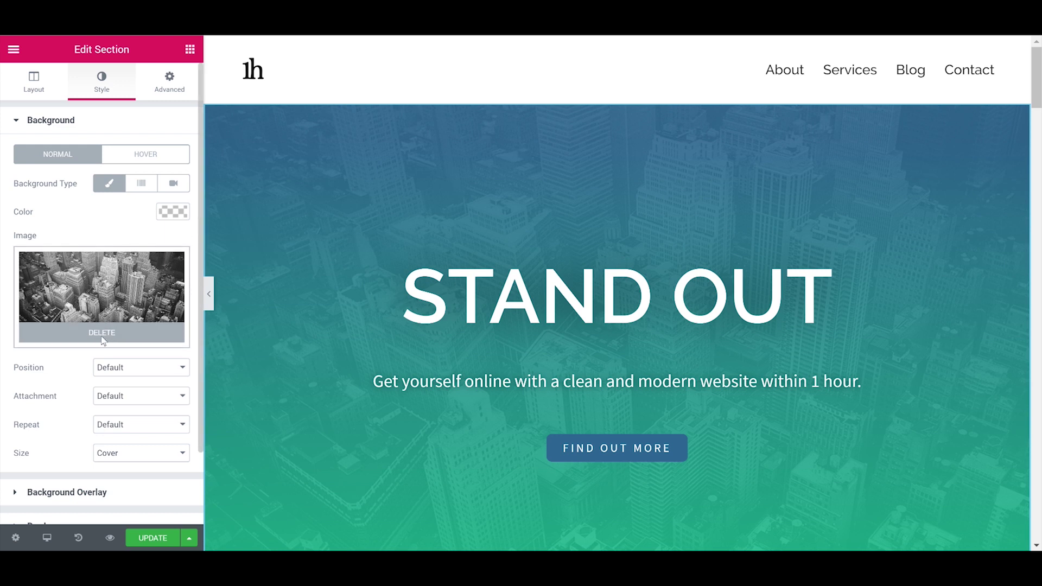
{"action": "left_click", "coordinate": [173, 184]}
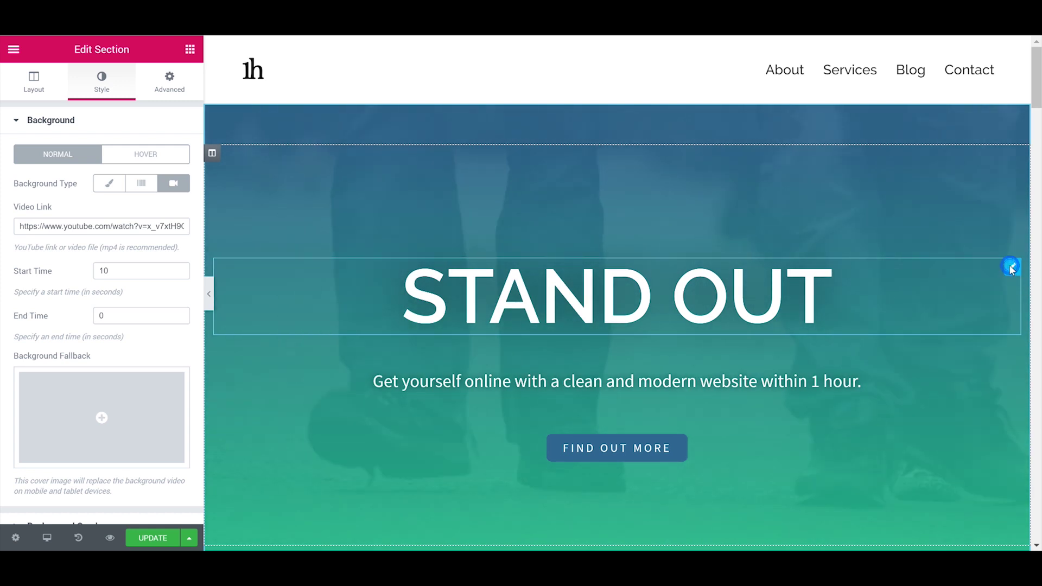
Step: Try 'Whatever You Like' as the hero heading title, then undo it back to STAND OUT
{"action": "left_click", "coordinate": [1013, 267]}
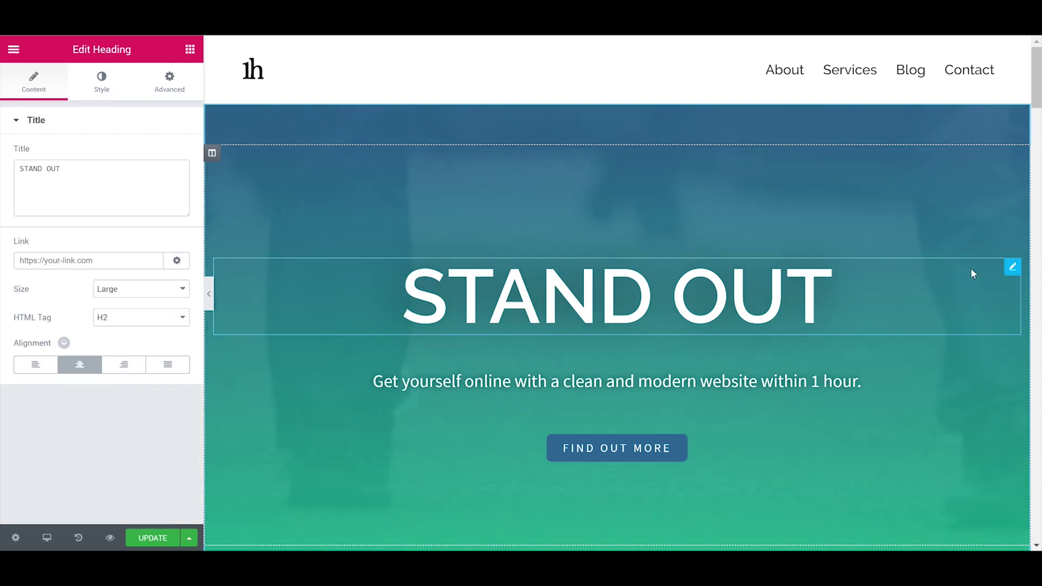
{"action": "left_click", "coordinate": [72, 171]}
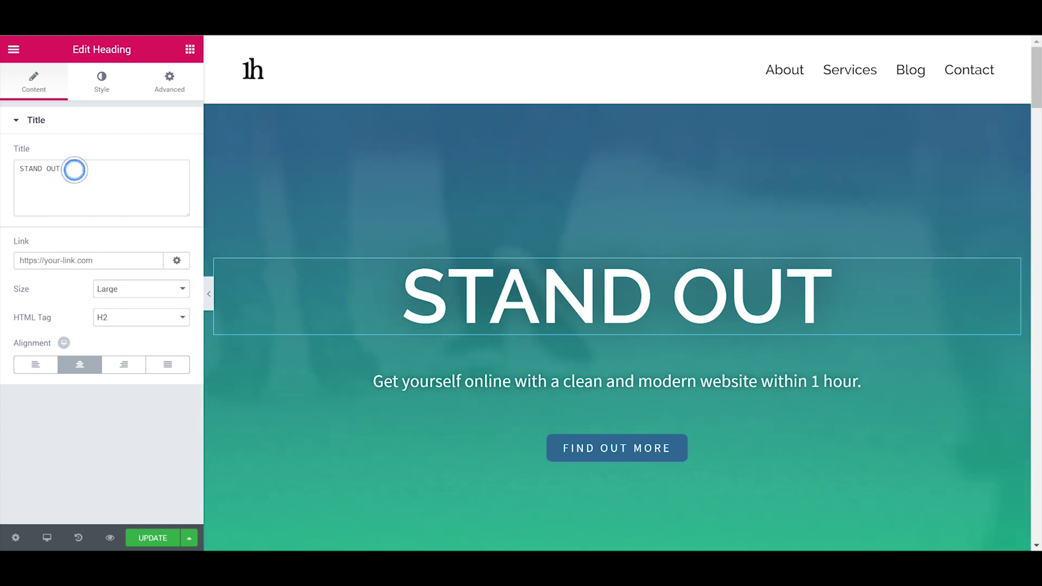
{"action": "key", "text": "ctrl+a"}
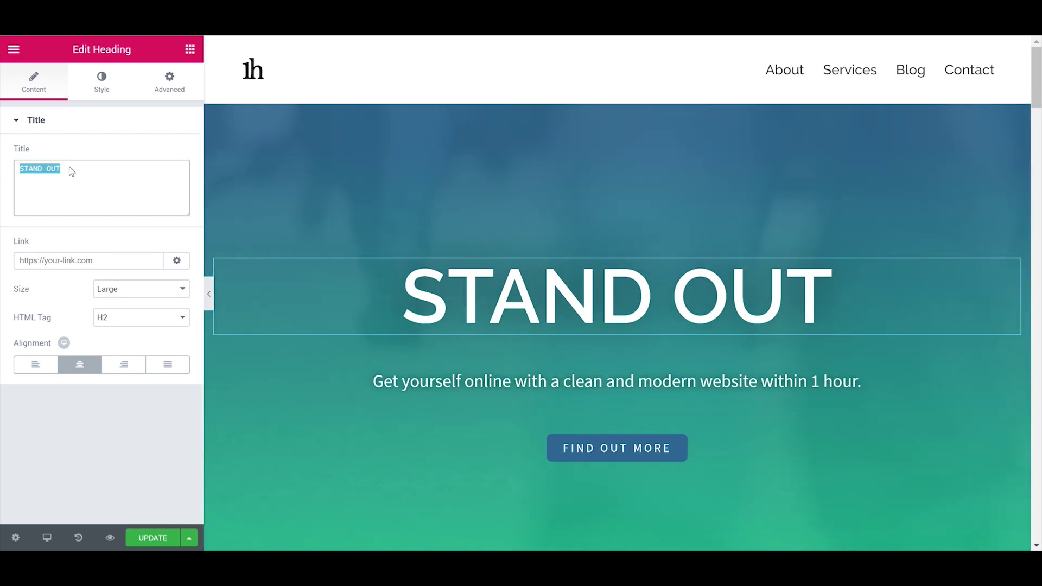
{"action": "type", "text": "whate ever you like"}
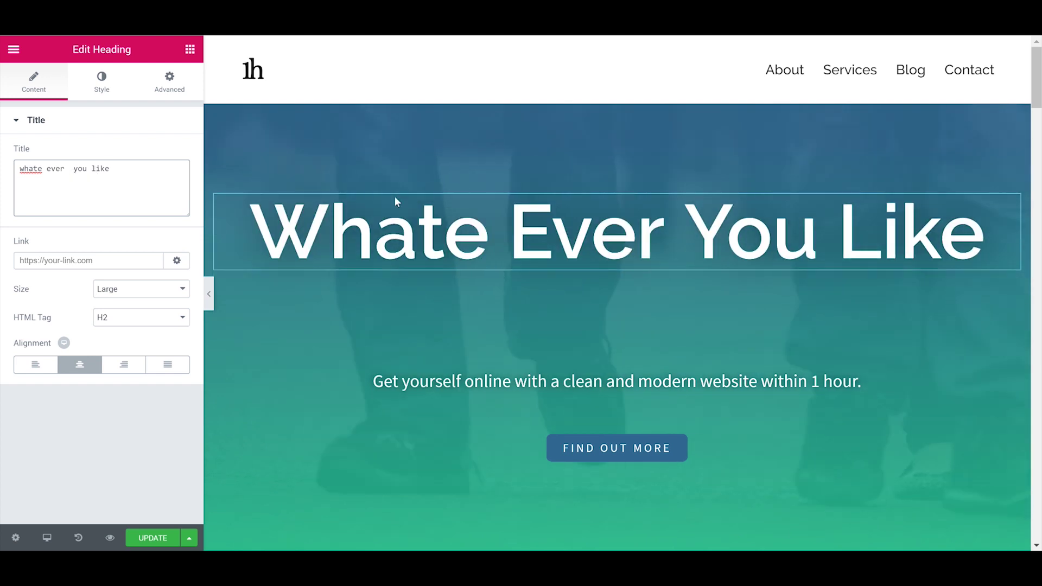
{"action": "left_click", "coordinate": [46, 169]}
{"action": "key", "text": "BackSpace"}
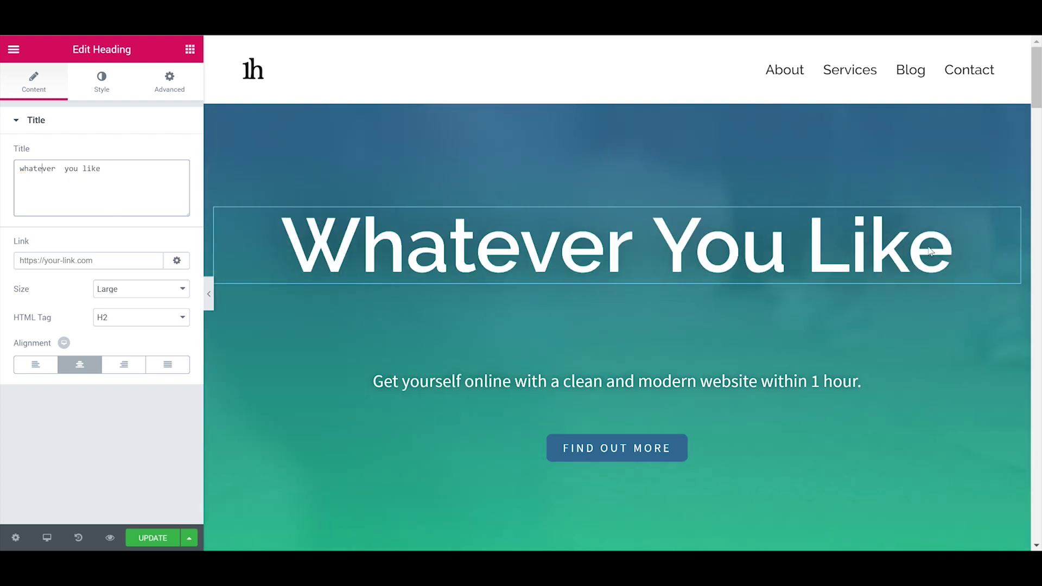
{"action": "key", "text": "ctrl+z"}
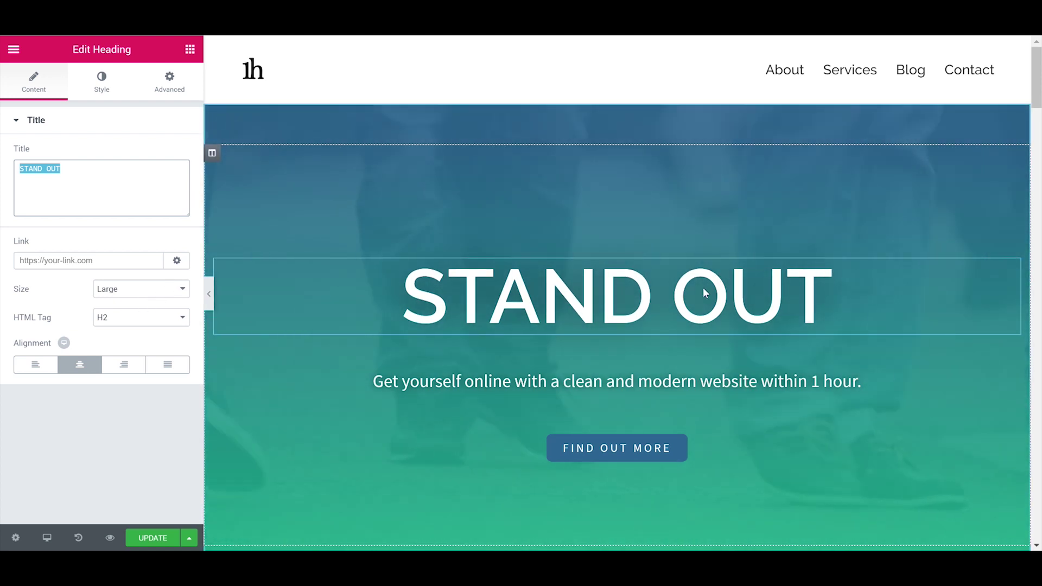
Step: Set the heading's font size to 112 px, trying Bold and Normal weights before returning to Default
{"action": "left_click", "coordinate": [102, 89]}
{"action": "left_click", "coordinate": [103, 84]}
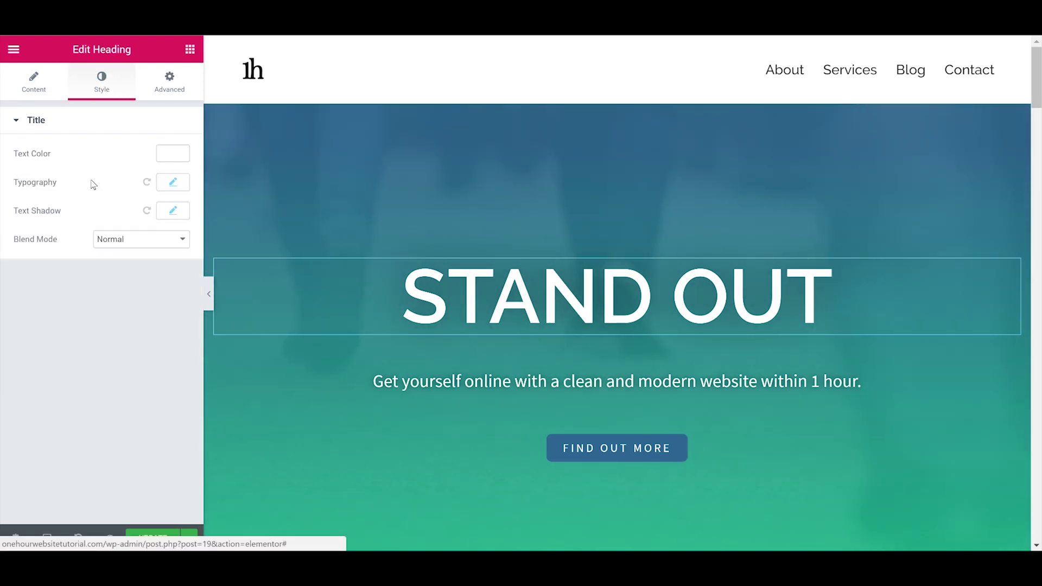
{"action": "left_click", "coordinate": [174, 183]}
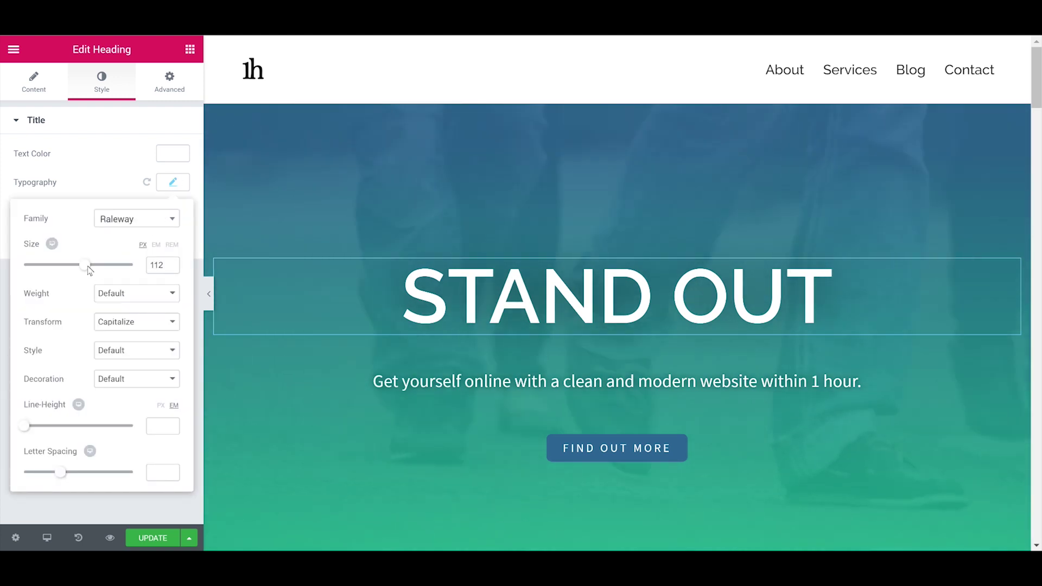
{"action": "mouse_move", "coordinate": [90, 270]}
{"action": "left_mouse_down"}
{"action": "mouse_move", "coordinate": [125, 266]}
{"action": "mouse_move", "coordinate": [60, 264]}
{"action": "mouse_move", "coordinate": [97, 263]}
{"action": "left_mouse_up"}
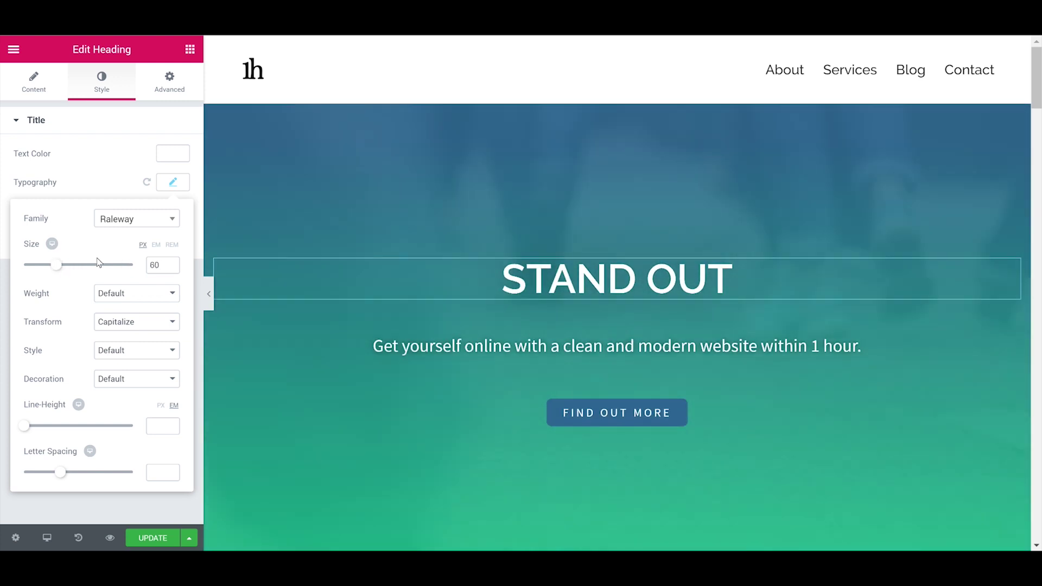
{"action": "mouse_move", "coordinate": [169, 270]}
{"action": "left_mouse_down"}
{"action": "mouse_move", "coordinate": [142, 266]}
{"action": "mouse_move", "coordinate": [153, 265]}
{"action": "left_mouse_up"}
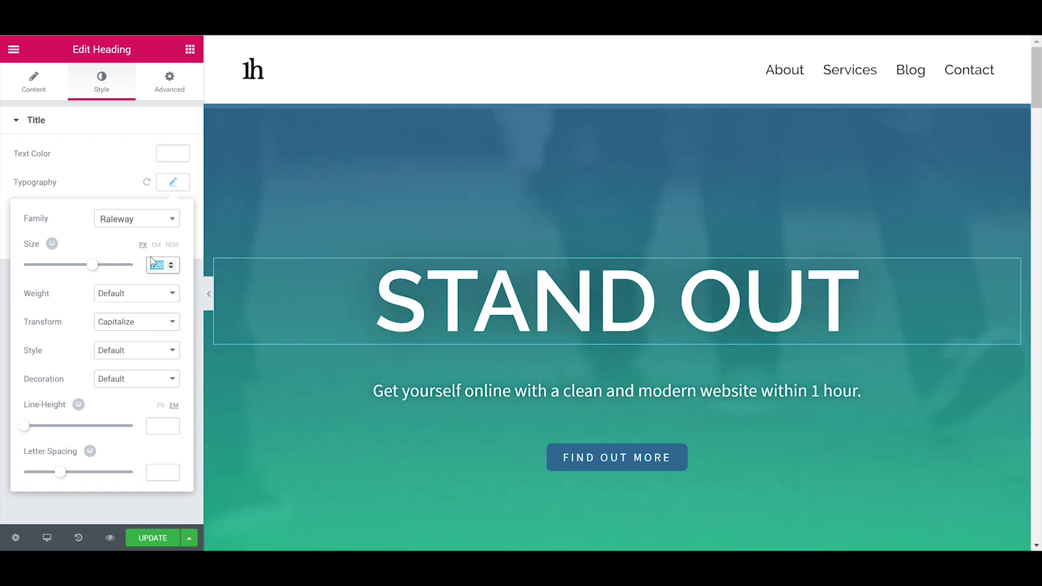
{"action": "type", "text": "112"}
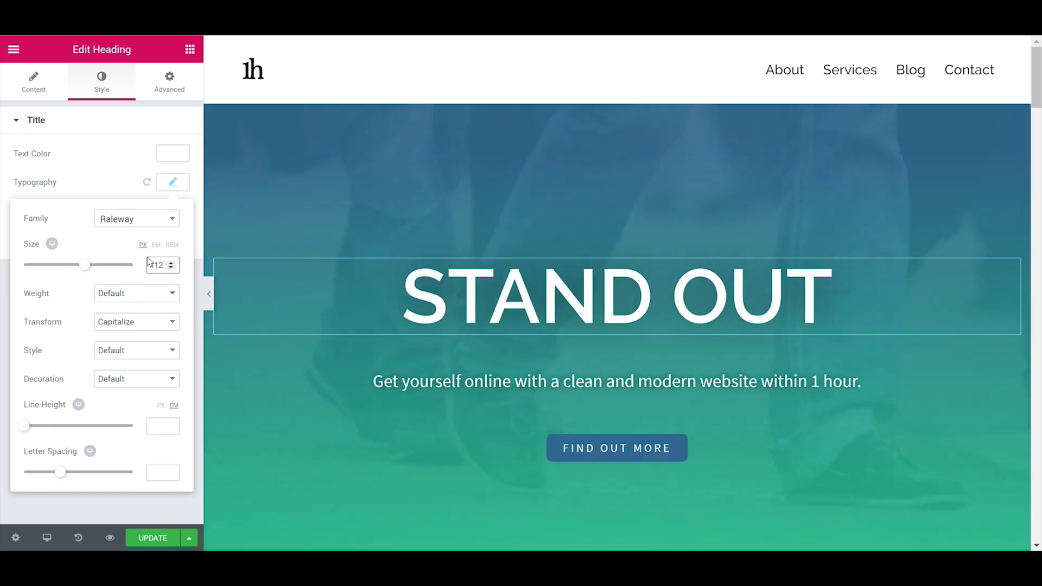
{"action": "left_click", "coordinate": [159, 297]}
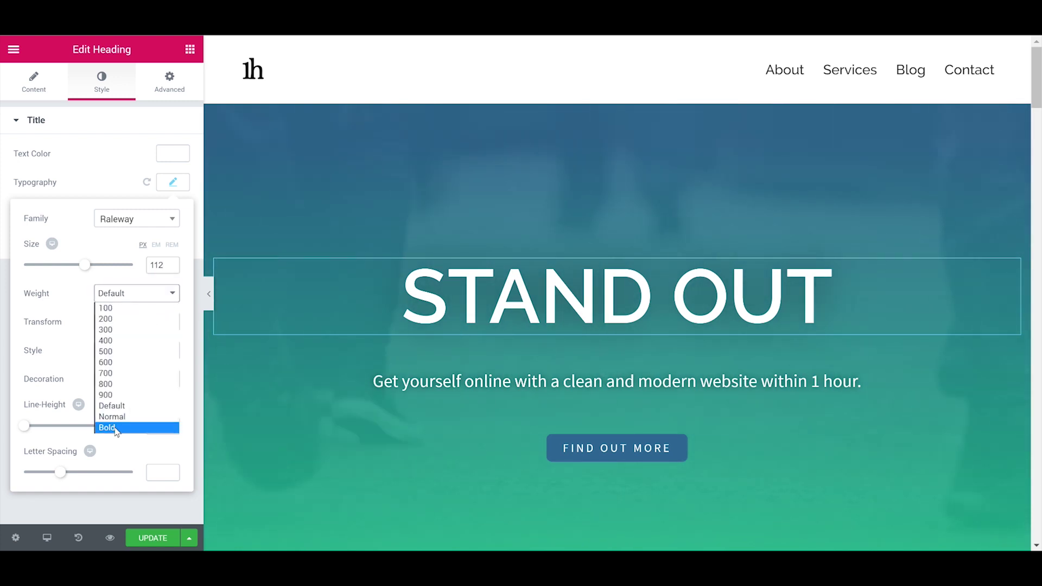
{"action": "left_click", "coordinate": [108, 427]}
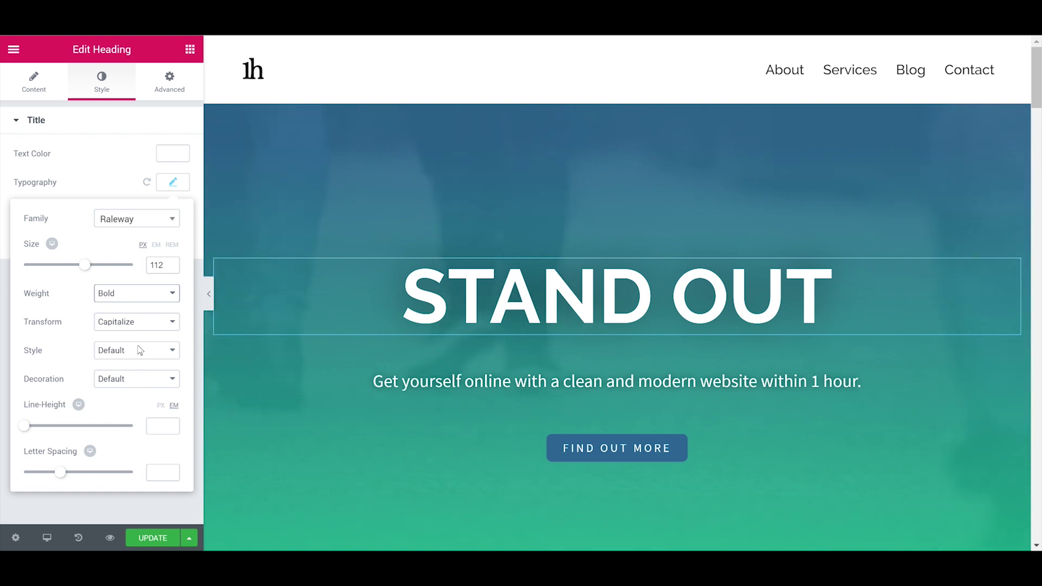
{"action": "left_click", "coordinate": [128, 294]}
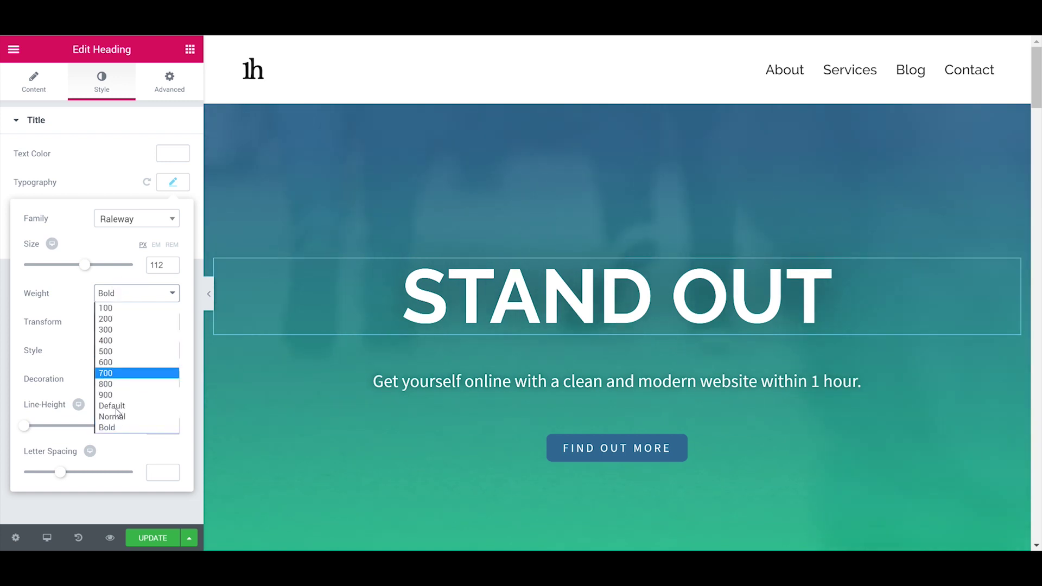
{"action": "left_click", "coordinate": [119, 416]}
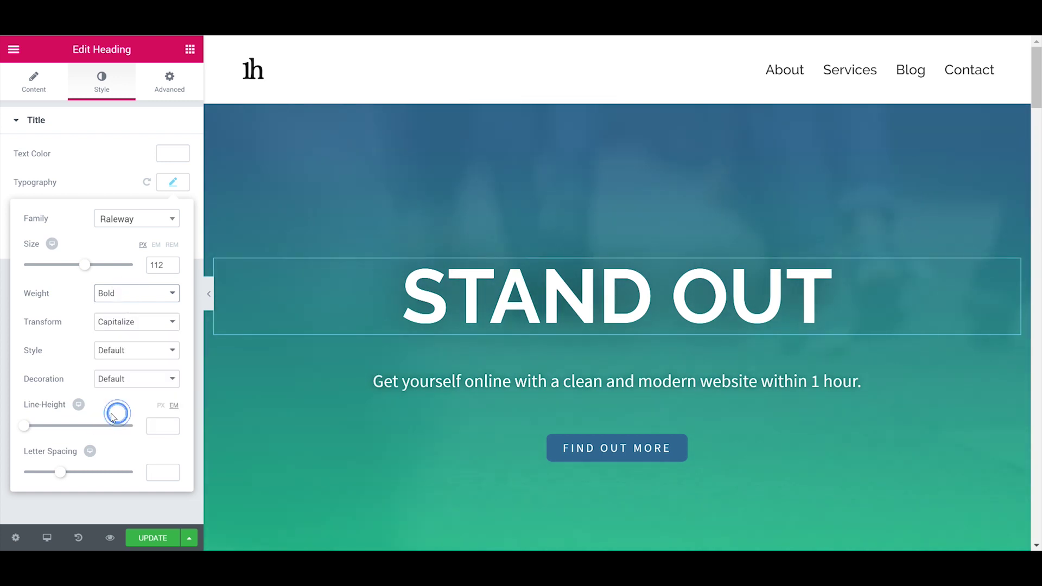
{"action": "left_click", "coordinate": [131, 292]}
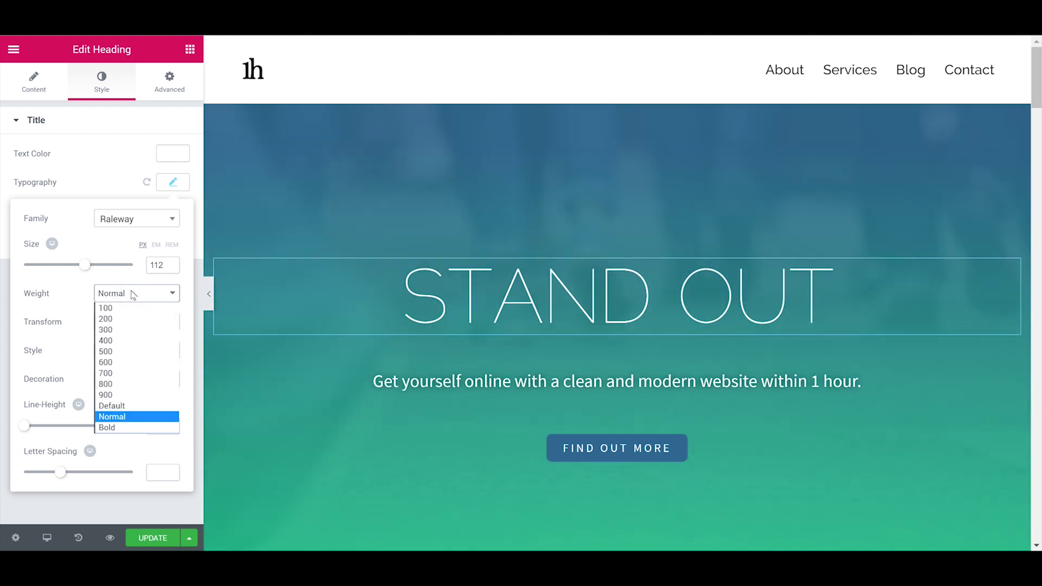
{"action": "left_click", "coordinate": [125, 407]}
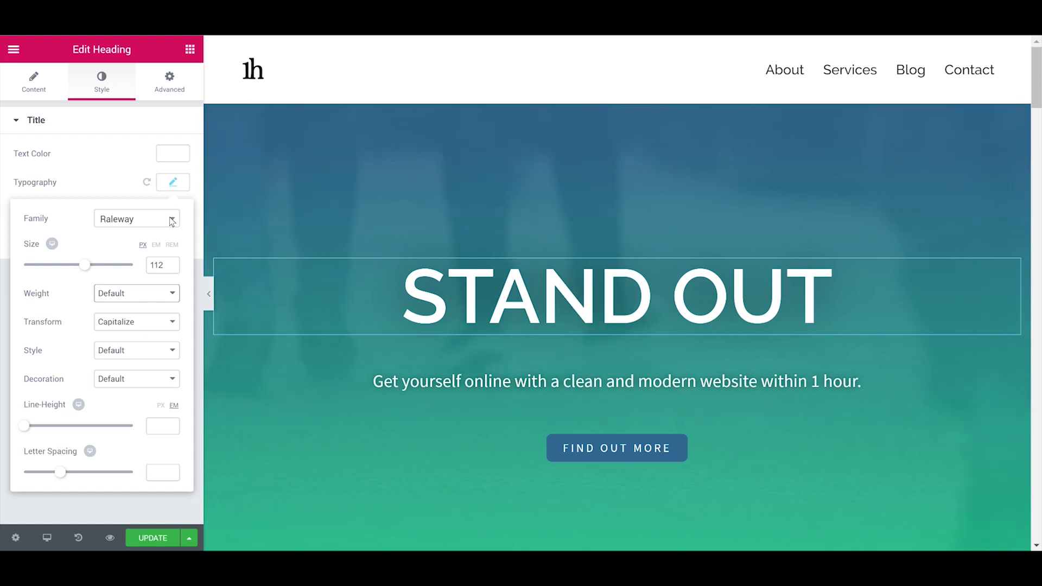
Step: Try the Pacifico font family on STAND OUT, then keep it in Raleway
{"action": "left_click", "coordinate": [172, 219]}
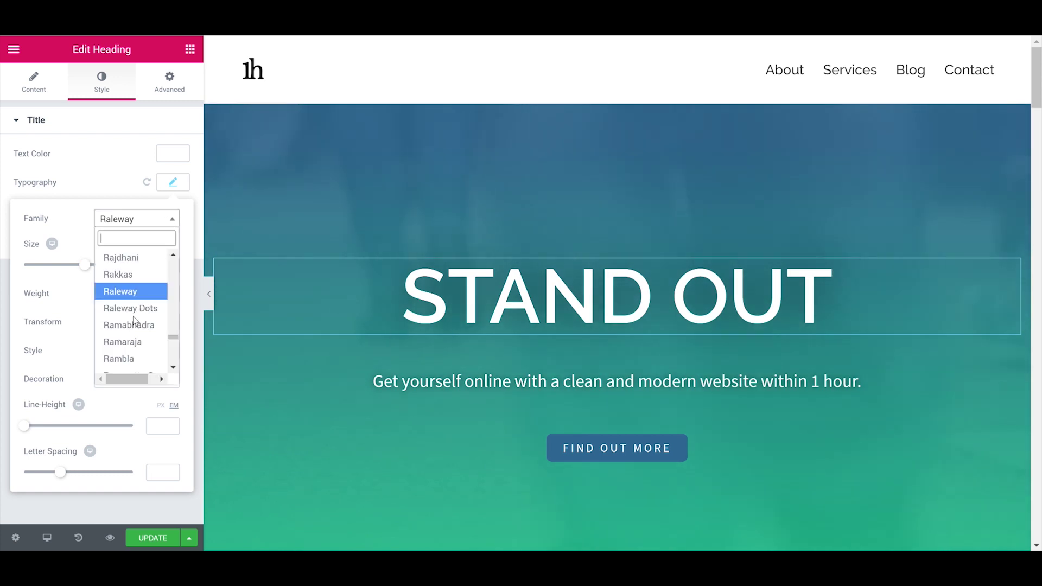
{"action": "scroll", "coordinate": [134, 321], "scroll_direction": "up", "scroll_amount": 15}
{"action": "scroll", "coordinate": [135, 320], "scroll_direction": "up", "scroll_amount": 3}
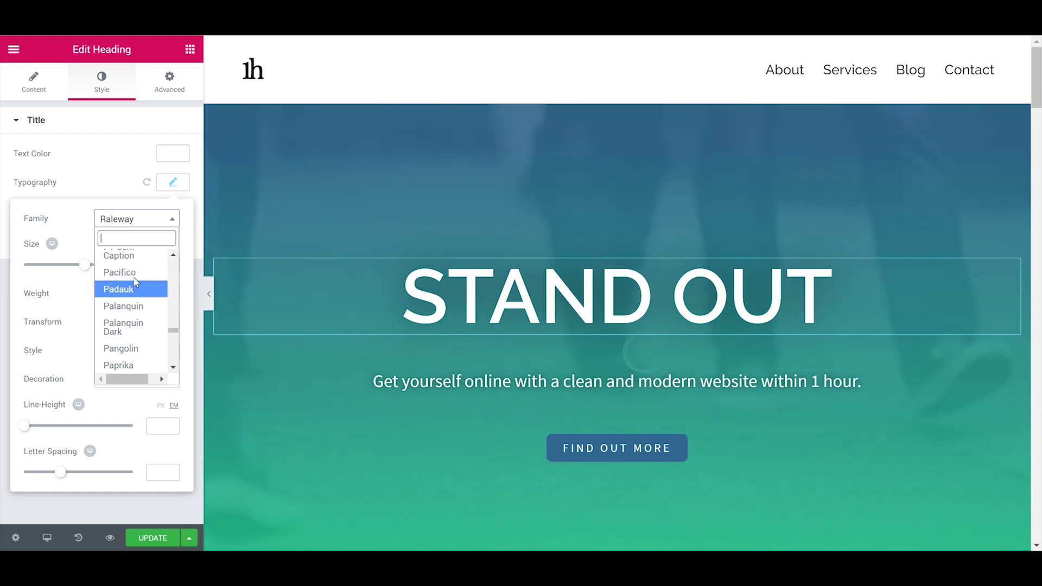
{"action": "left_click", "coordinate": [134, 274]}
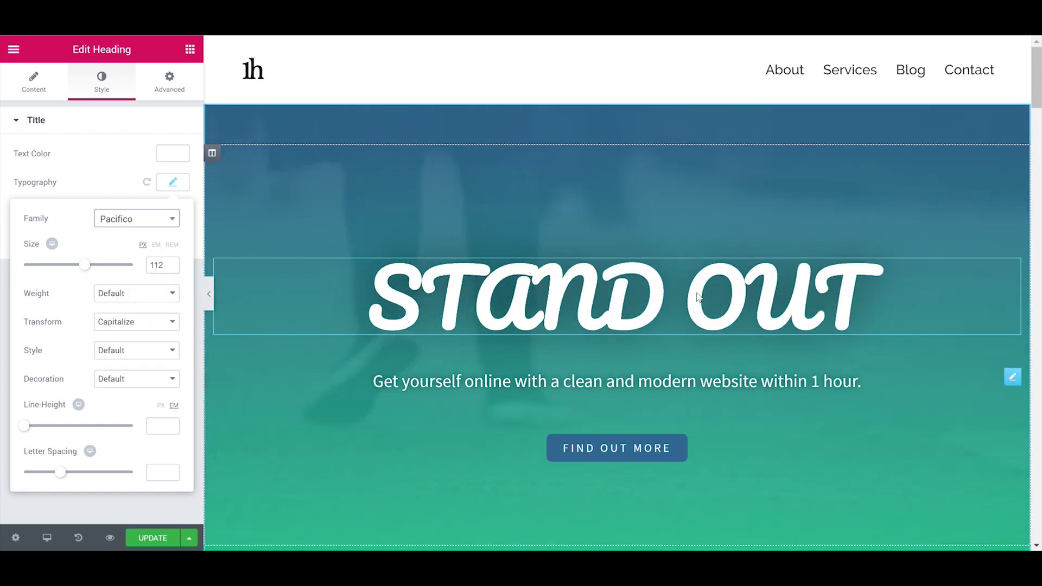
{"action": "left_click", "coordinate": [154, 220]}
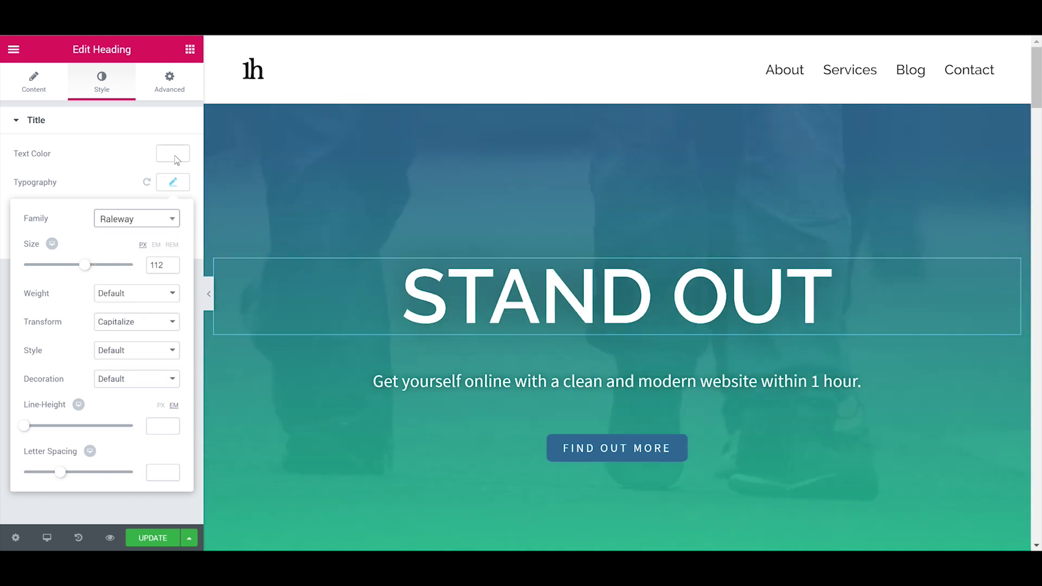
{"action": "left_click", "coordinate": [174, 156]}
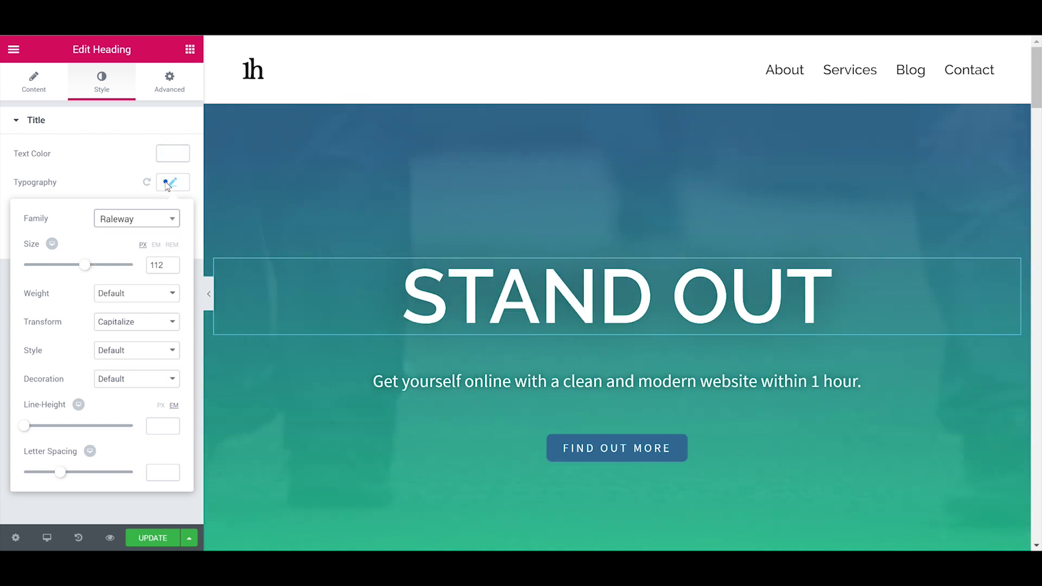
Step: Test a different text colour on STAND OUT and set it back to white
{"action": "left_click", "coordinate": [173, 154]}
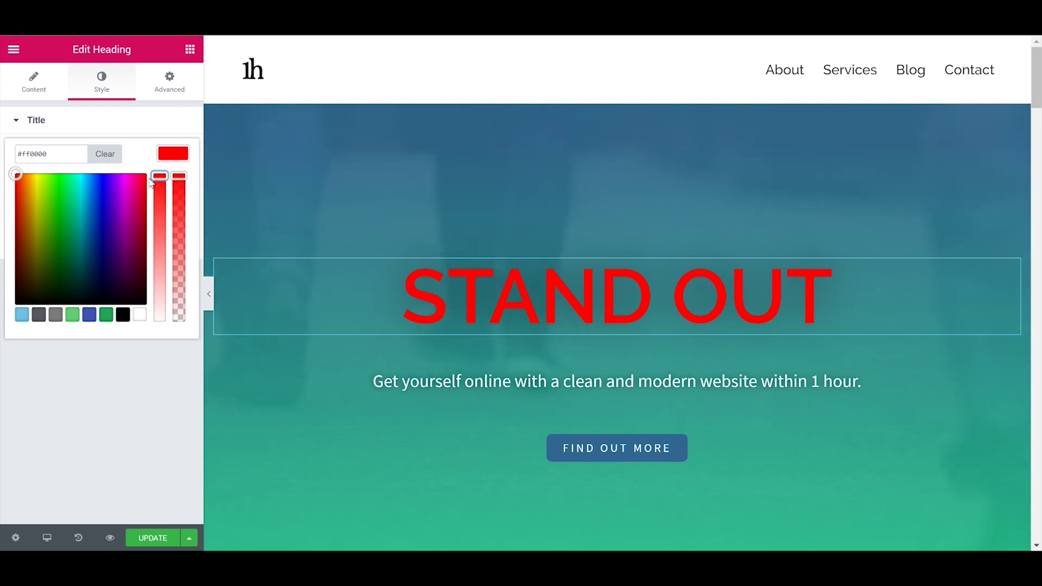
{"action": "left_click", "coordinate": [48, 249]}
{"action": "left_click", "coordinate": [112, 188]}
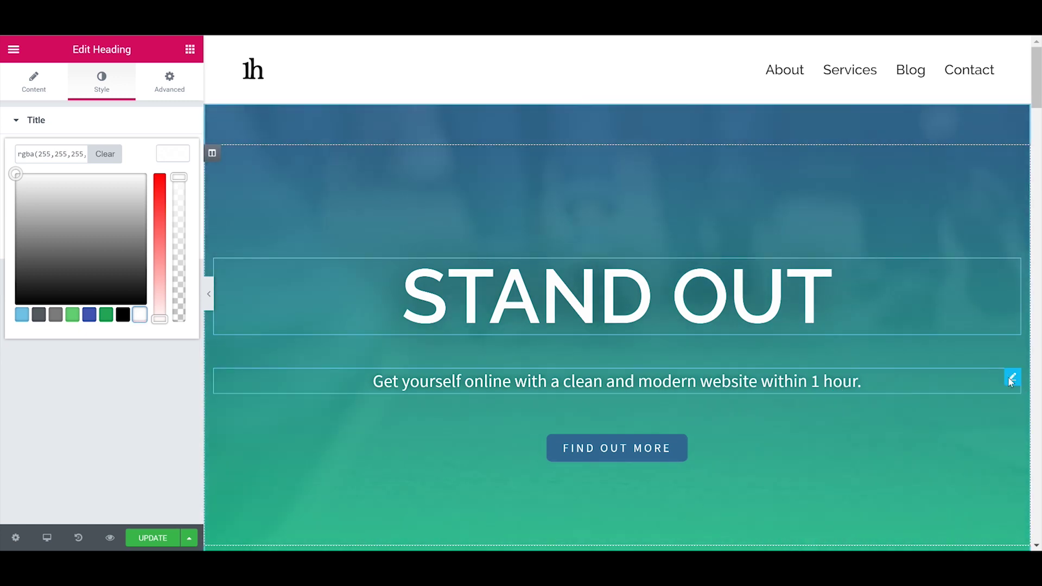
Step: Open the 'Get yourself online…' subtitle heading's settings and check its Style and Content tabs
{"action": "right_click", "coordinate": [1011, 378]}
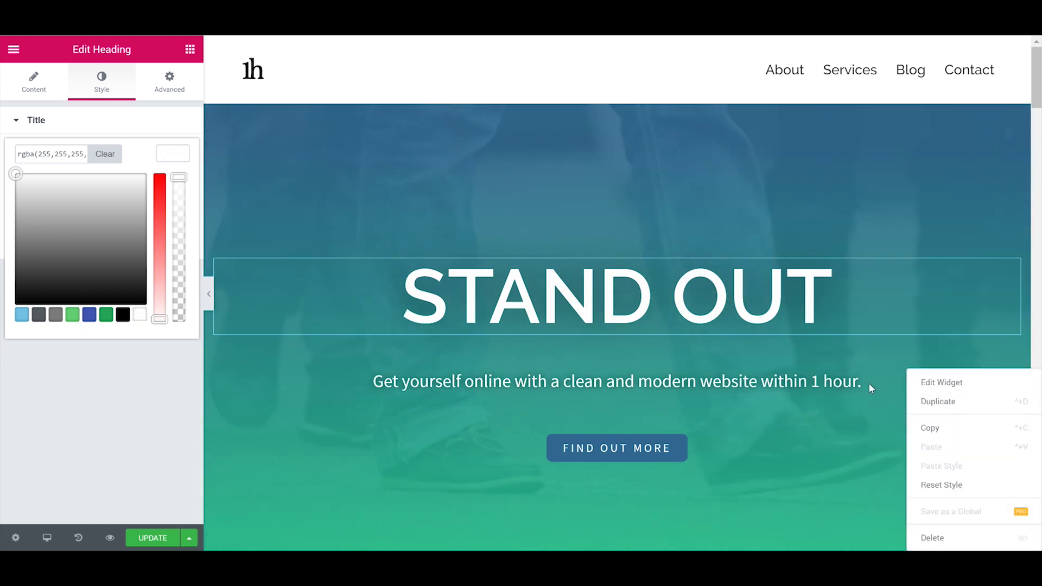
{"action": "left_click", "coordinate": [837, 401]}
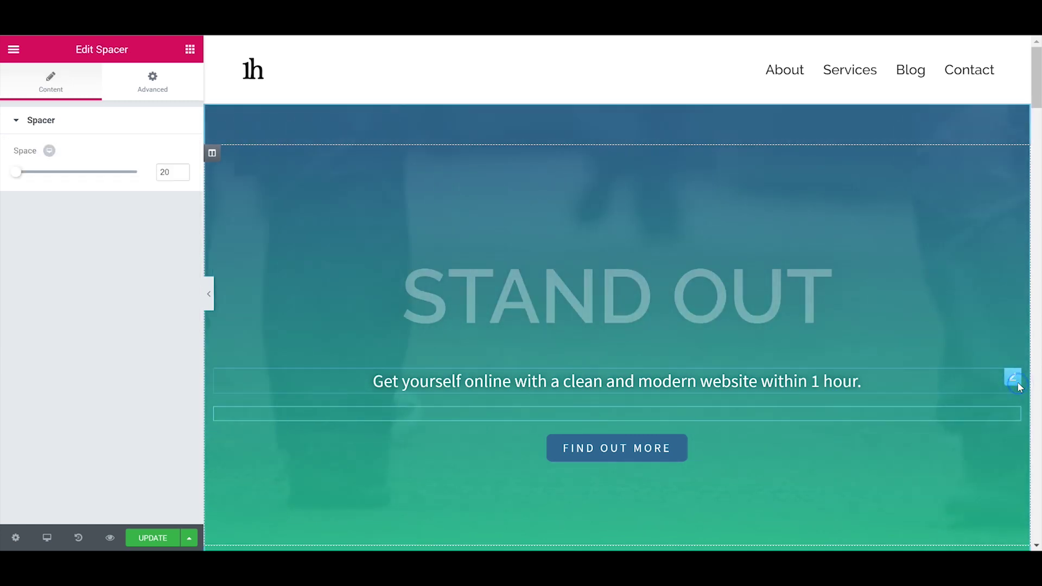
{"action": "left_click", "coordinate": [1012, 376]}
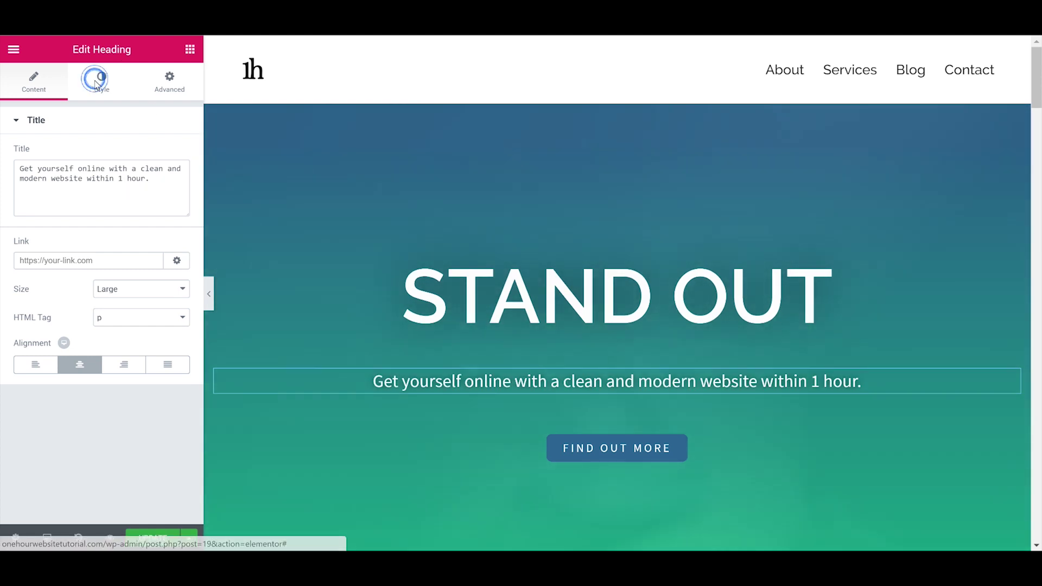
{"action": "left_click", "coordinate": [112, 87]}
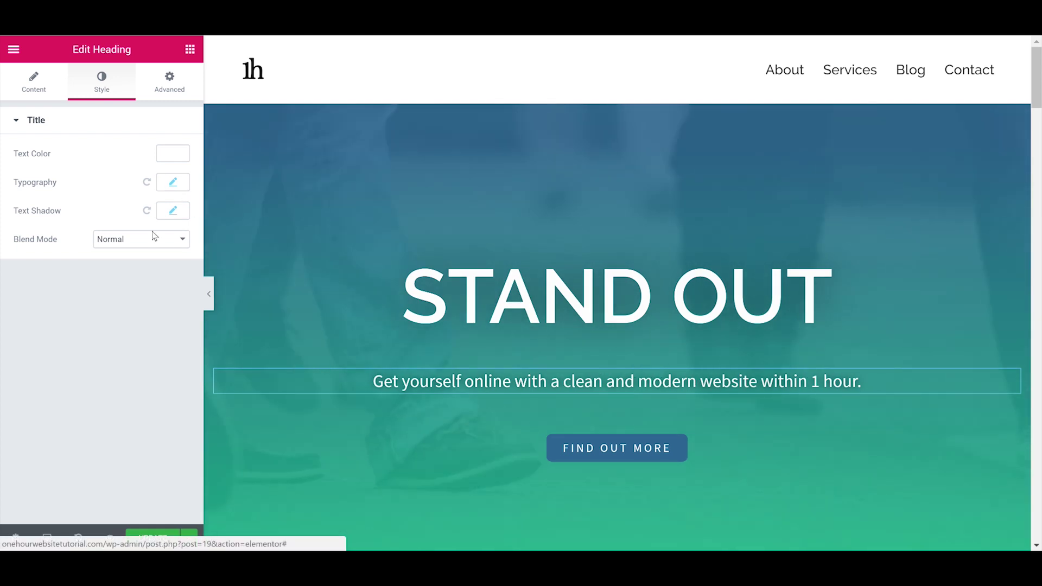
{"action": "left_click", "coordinate": [29, 83]}
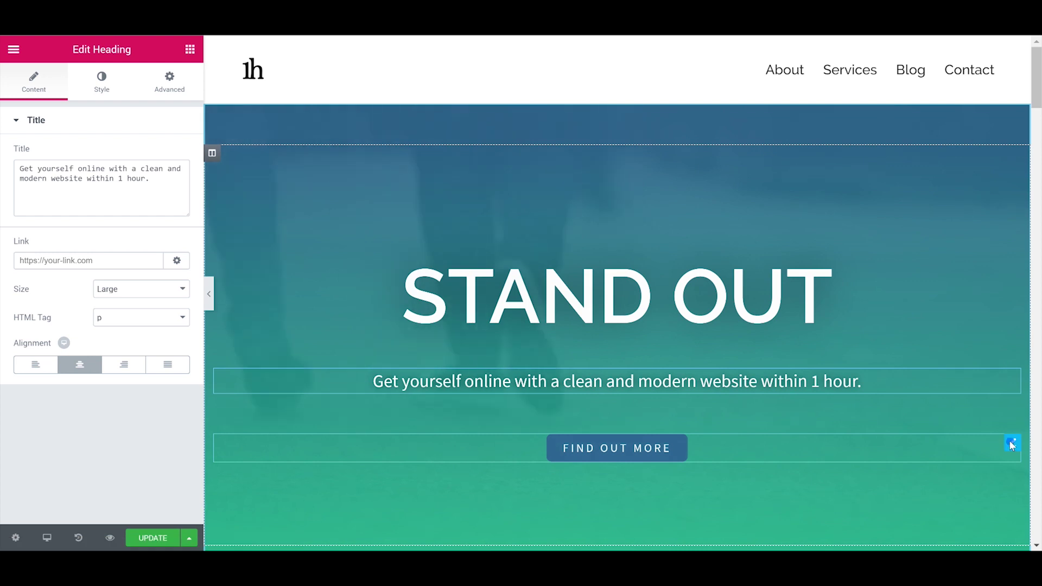
Step: In the FIND OUT MORE button settings, type 'click here' and select the # link placeholder to replace
{"action": "left_click", "coordinate": [1012, 442]}
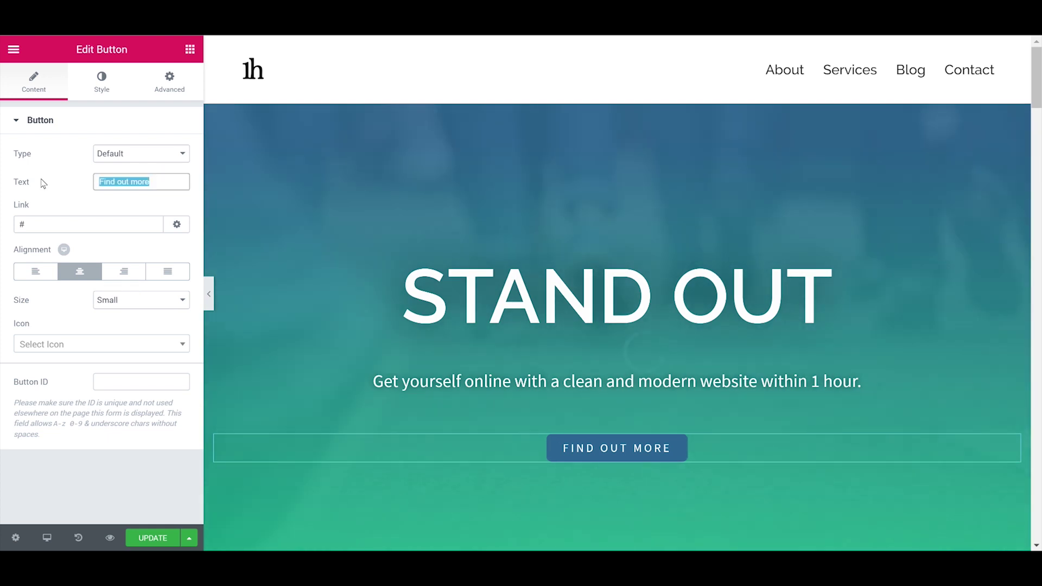
{"action": "type", "text": "click here"}
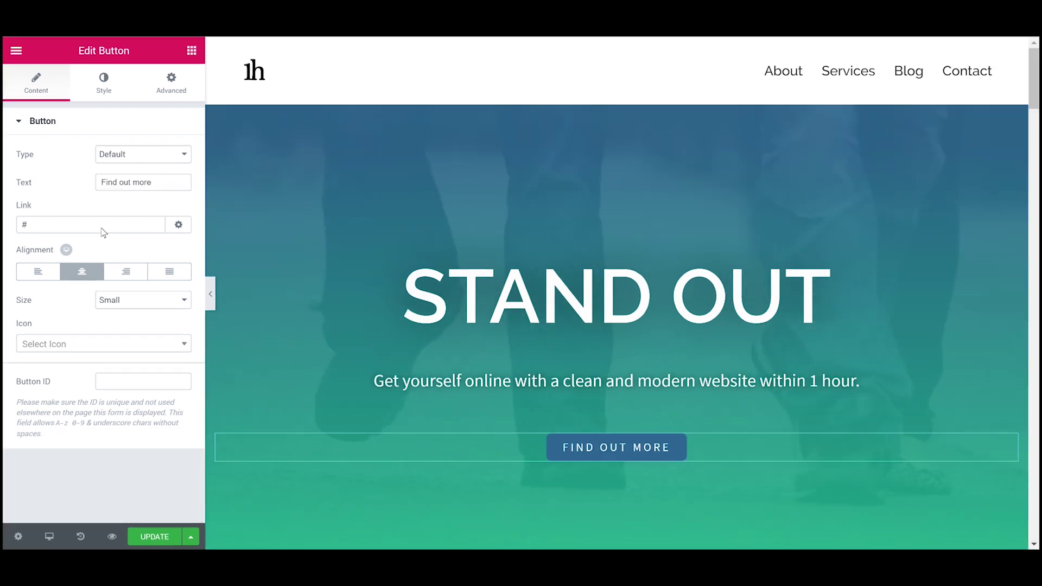
{"action": "left_click", "coordinate": [43, 225]}
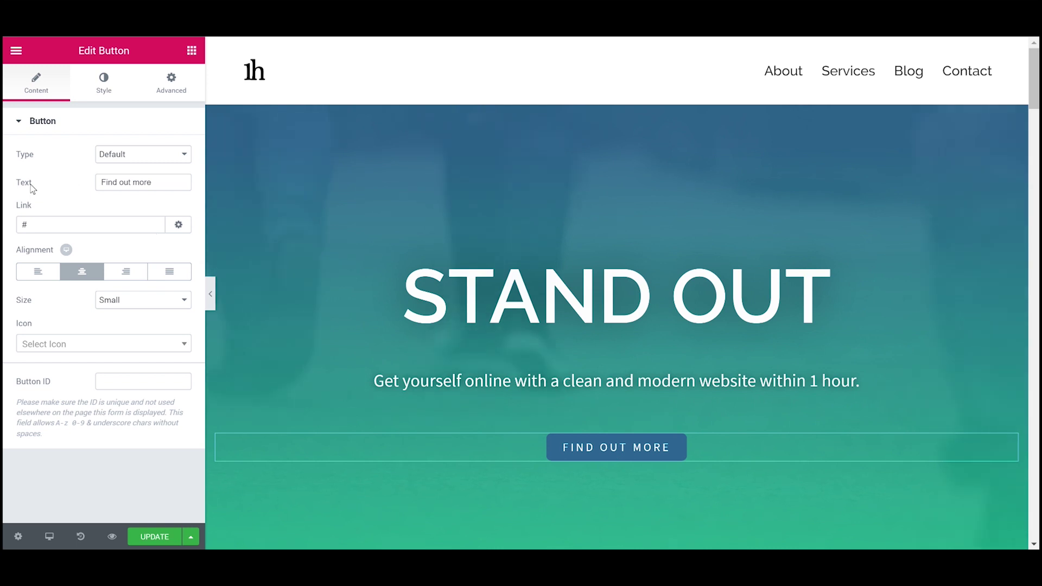
{"action": "left_click_drag", "start_coordinate": [87, 228], "coordinate": [22, 222]}
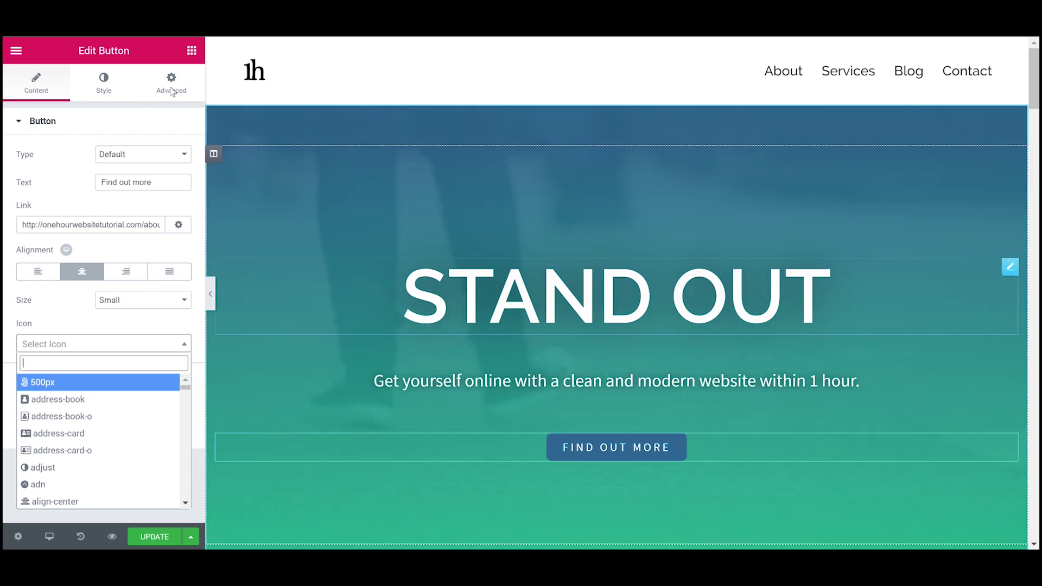
Step: Open the hero section's Background Overlay style settings
{"action": "right_click", "coordinate": [230, 122]}
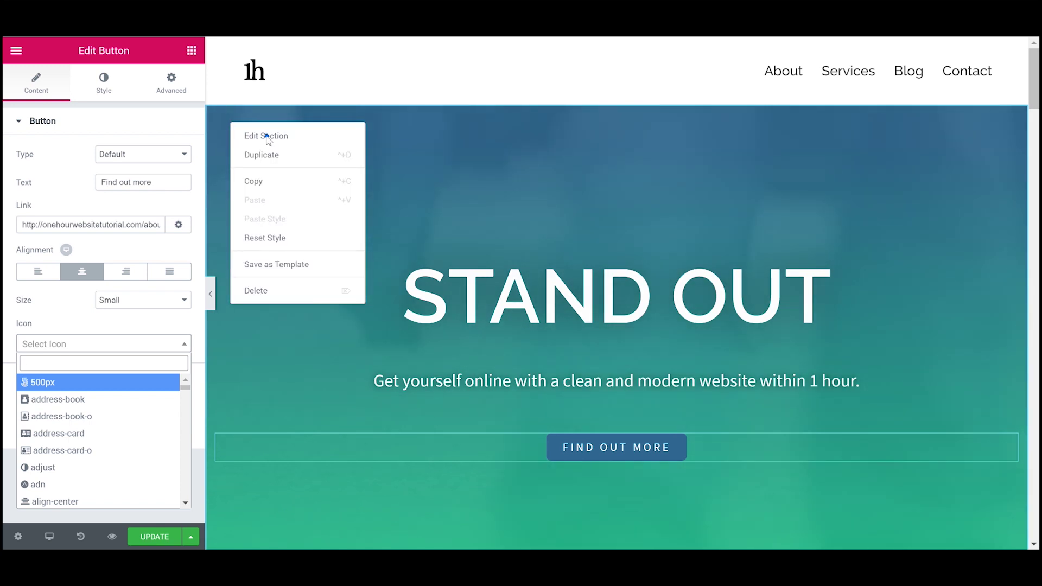
{"action": "left_click", "coordinate": [267, 137]}
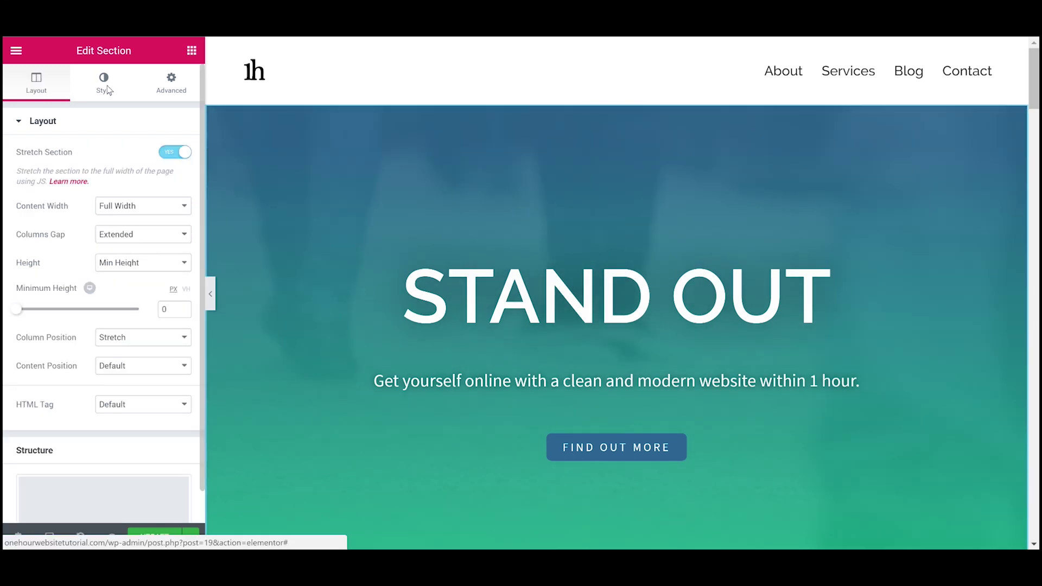
{"action": "left_click", "coordinate": [104, 82]}
{"action": "scroll", "coordinate": [130, 321], "scroll_direction": "down", "scroll_amount": 2}
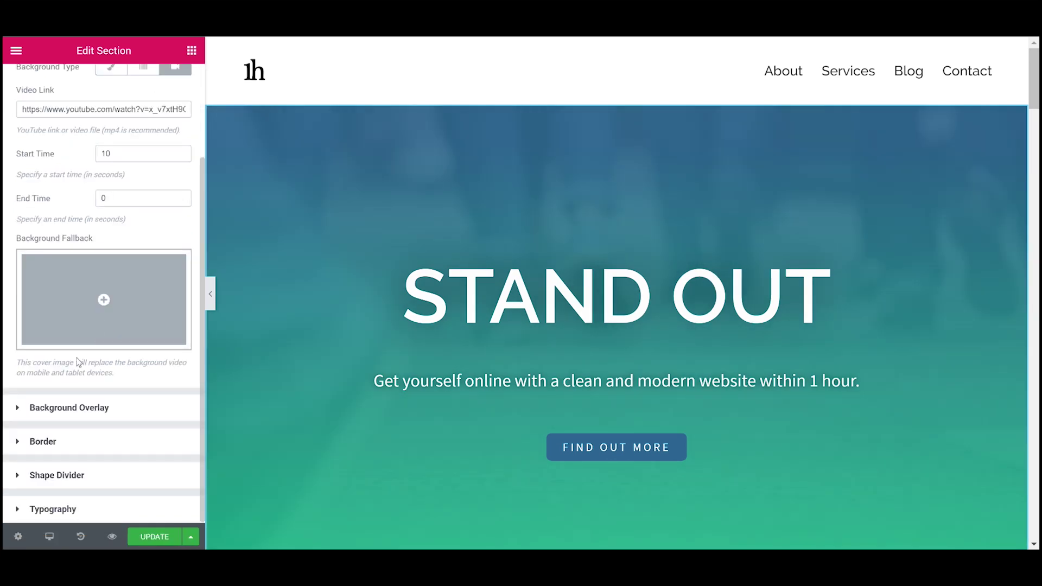
{"action": "left_click", "coordinate": [34, 409]}
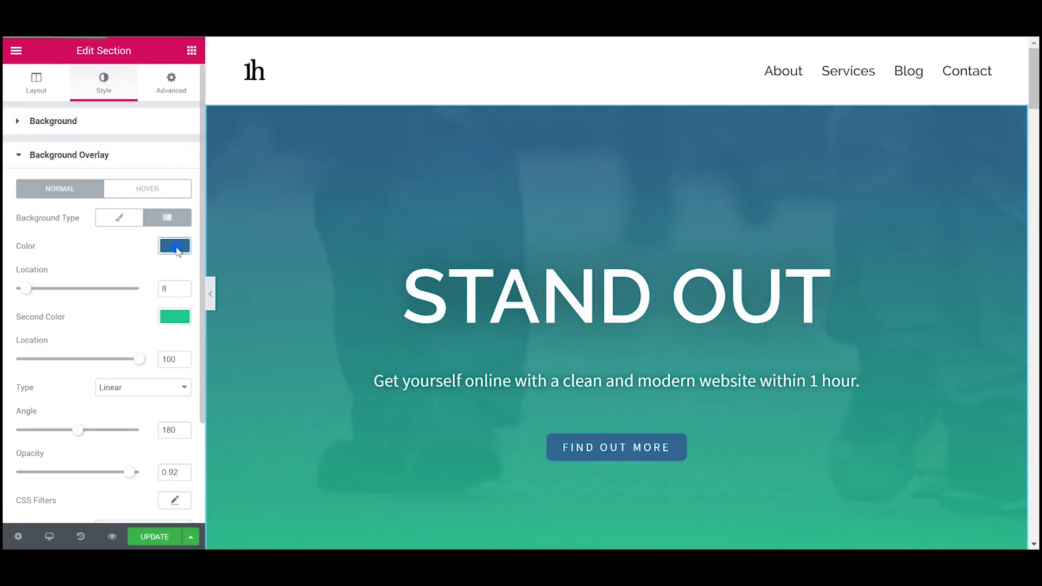
Step: Change the overlay gradient's first colour from pink to red and its second colour to teal
{"action": "left_click", "coordinate": [175, 247]}
{"action": "left_click", "coordinate": [83, 321]}
{"action": "left_click", "coordinate": [135, 300]}
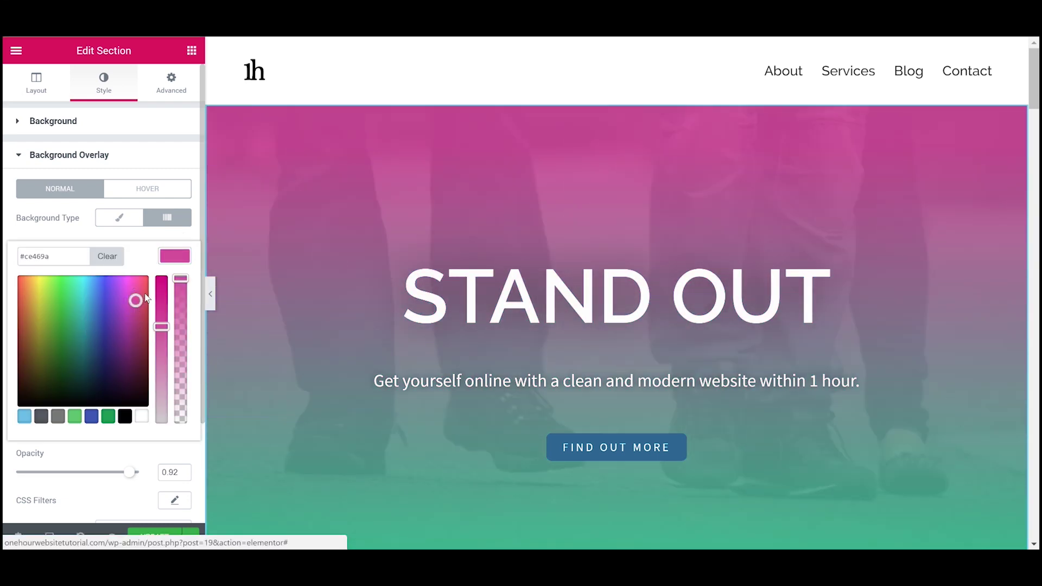
{"action": "left_click_drag", "start_coordinate": [136, 301], "coordinate": [18, 289]}
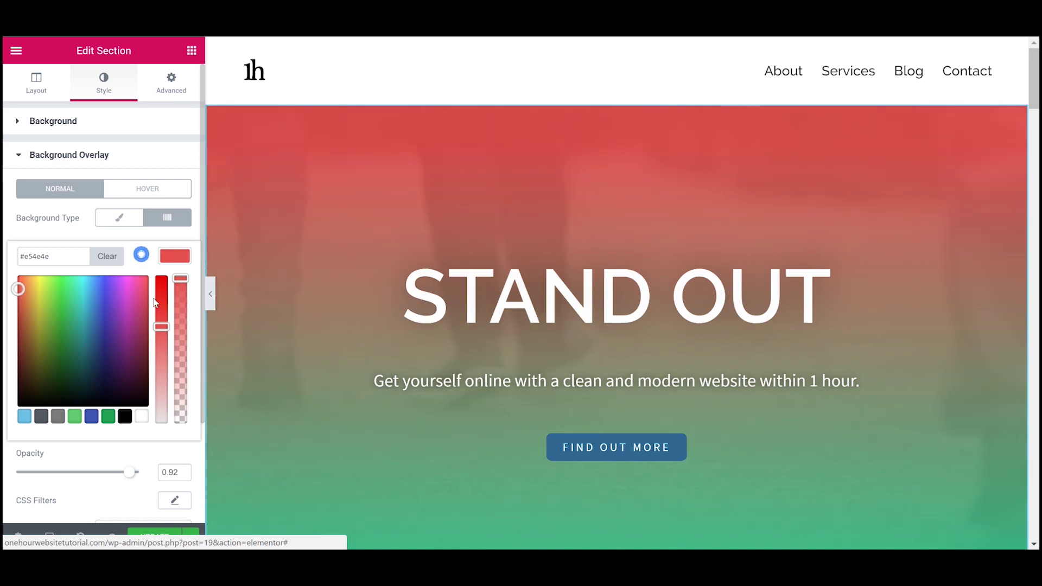
{"action": "left_click", "coordinate": [176, 253]}
{"action": "left_click", "coordinate": [177, 316]}
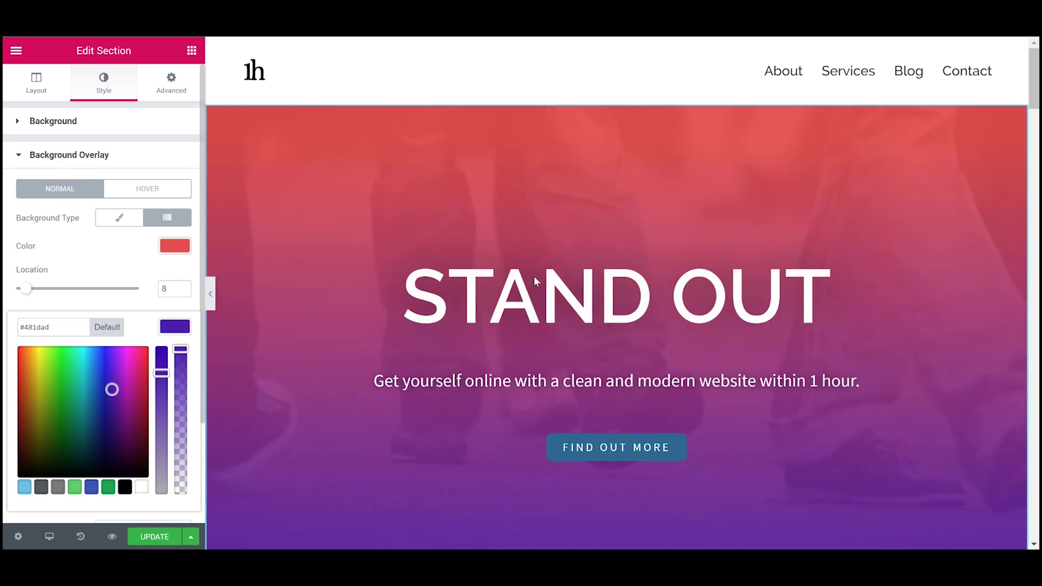
{"action": "scroll", "coordinate": [553, 331], "scroll_direction": "down", "scroll_amount": 3}
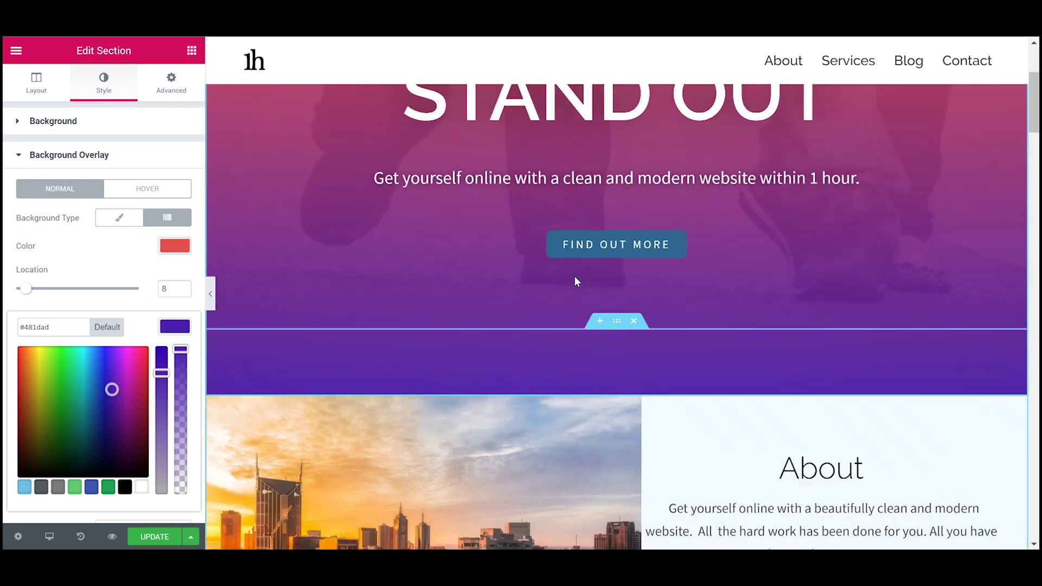
{"action": "scroll", "coordinate": [576, 277], "scroll_direction": "up", "scroll_amount": 3}
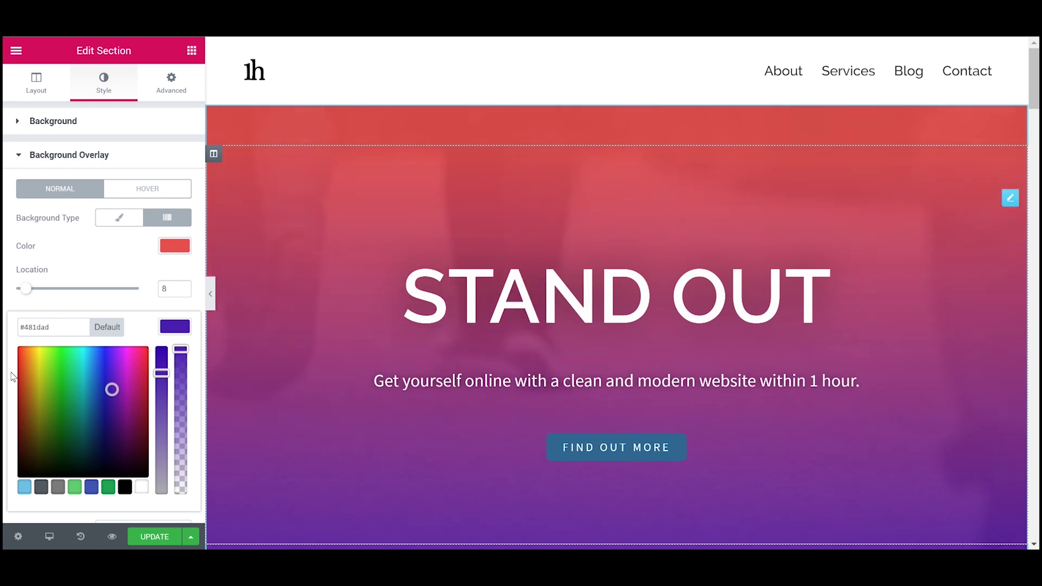
{"action": "left_click_drag", "start_coordinate": [67, 421], "coordinate": [82, 411]}
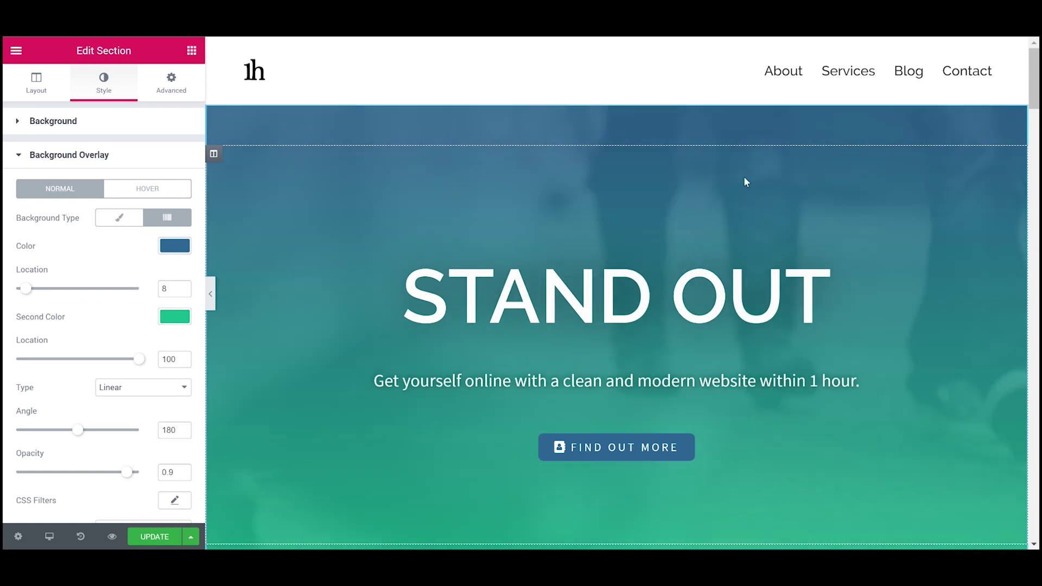
Step: Resize the About columns so the city image is about 51.8% wide and the text 48.2%
{"action": "scroll", "coordinate": [863, 228], "scroll_direction": "down", "scroll_amount": 6}
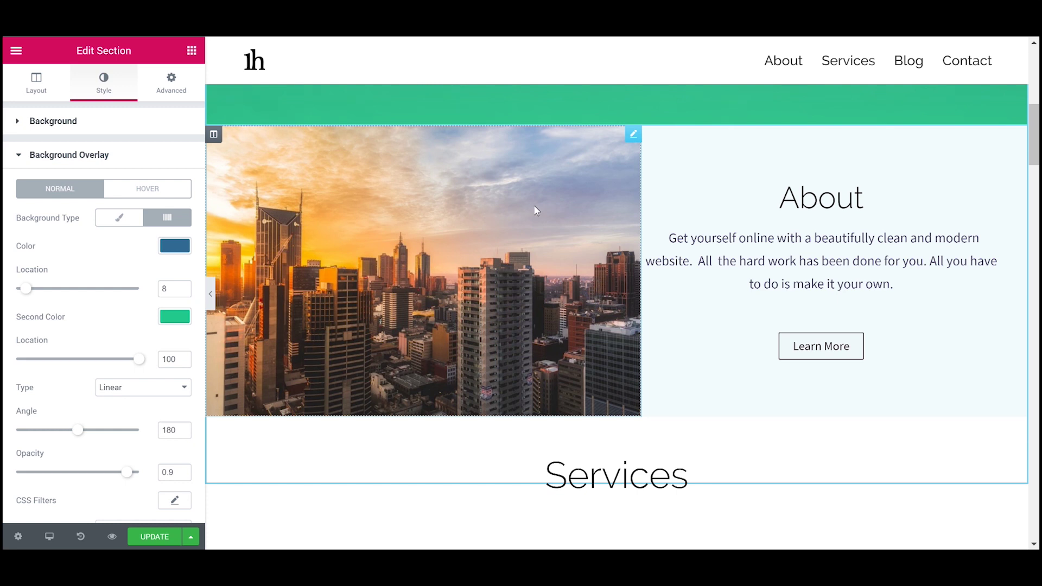
{"action": "left_click", "coordinate": [634, 134]}
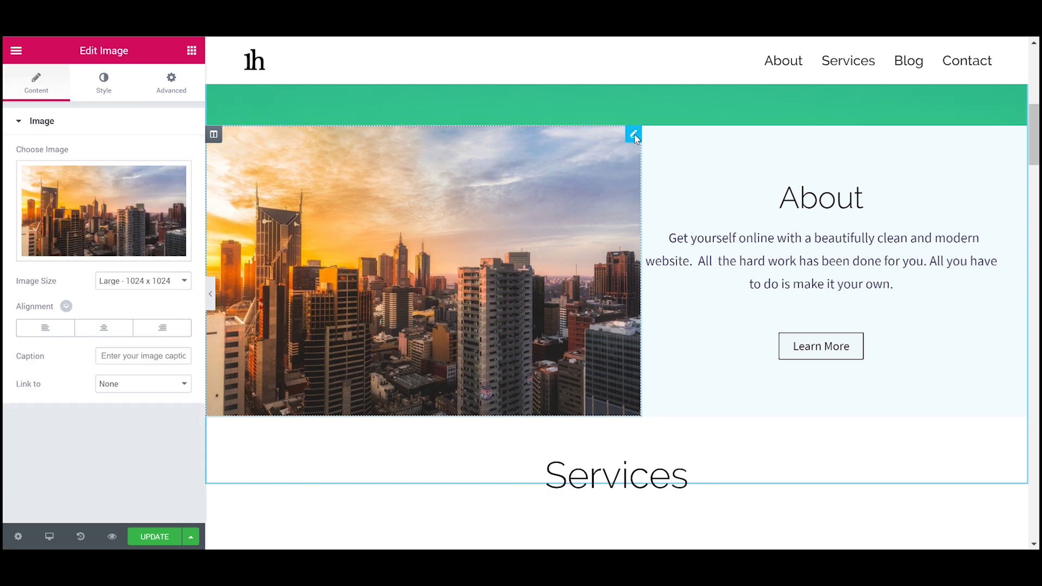
{"action": "mouse_move", "coordinate": [90, 205]}
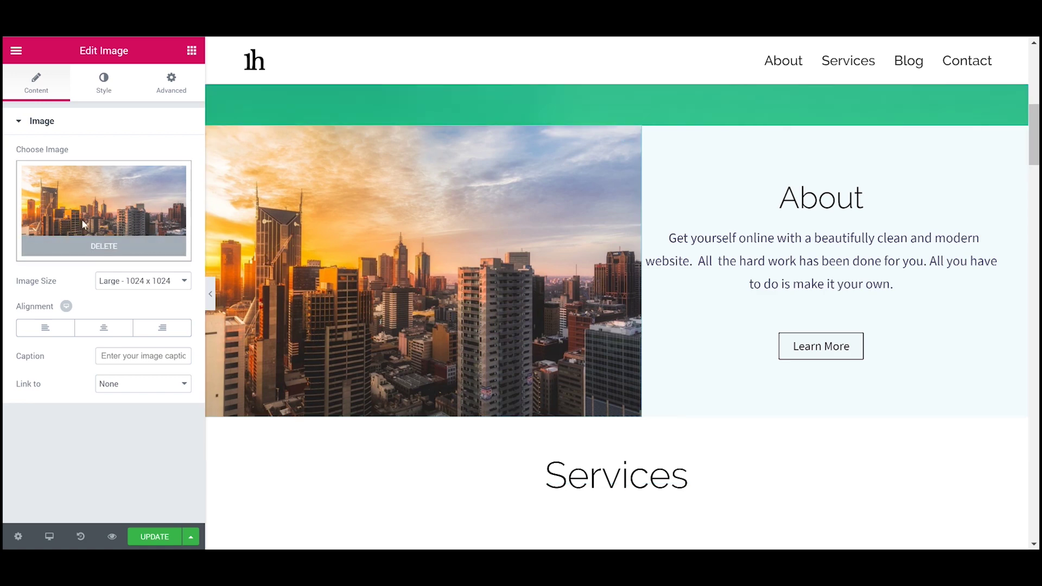
{"action": "left_click_drag", "start_coordinate": [642, 211], "coordinate": [504, 210]}
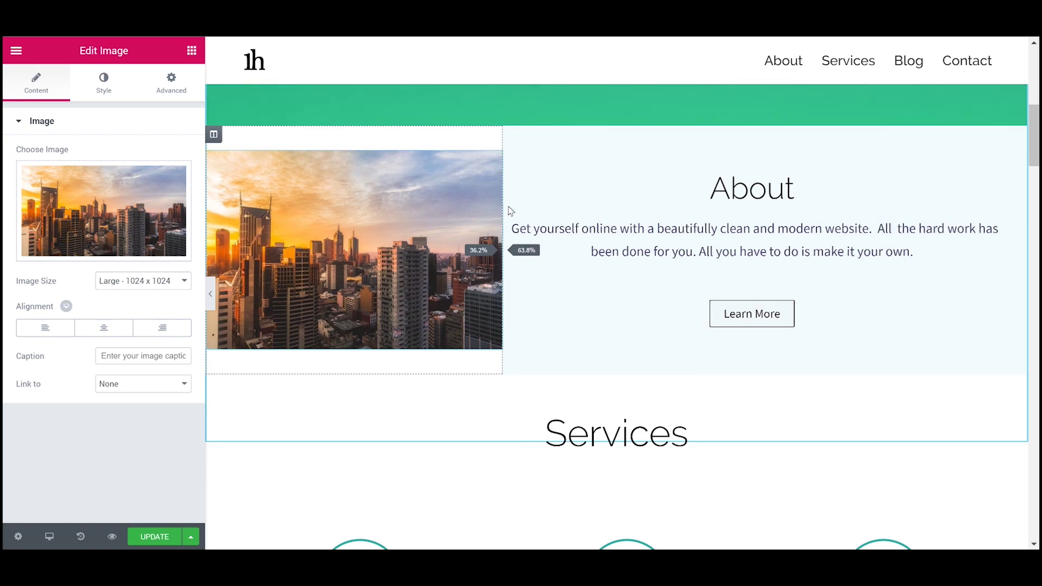
{"action": "left_click_drag", "start_coordinate": [597, 215], "coordinate": [632, 210]}
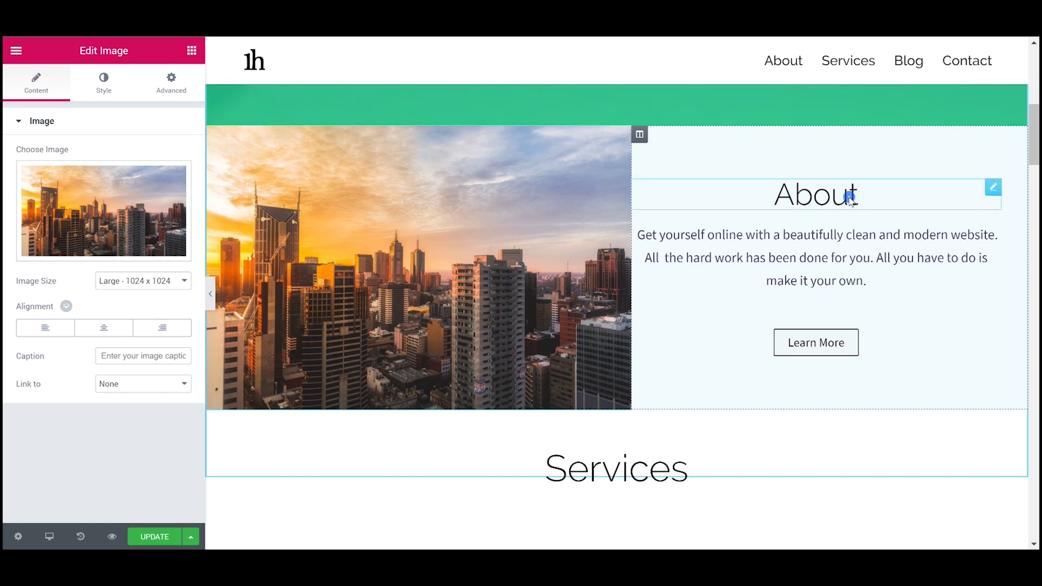
Step: Select the About section's Learn More button and bring up its style settings
{"action": "left_click", "coordinate": [851, 200]}
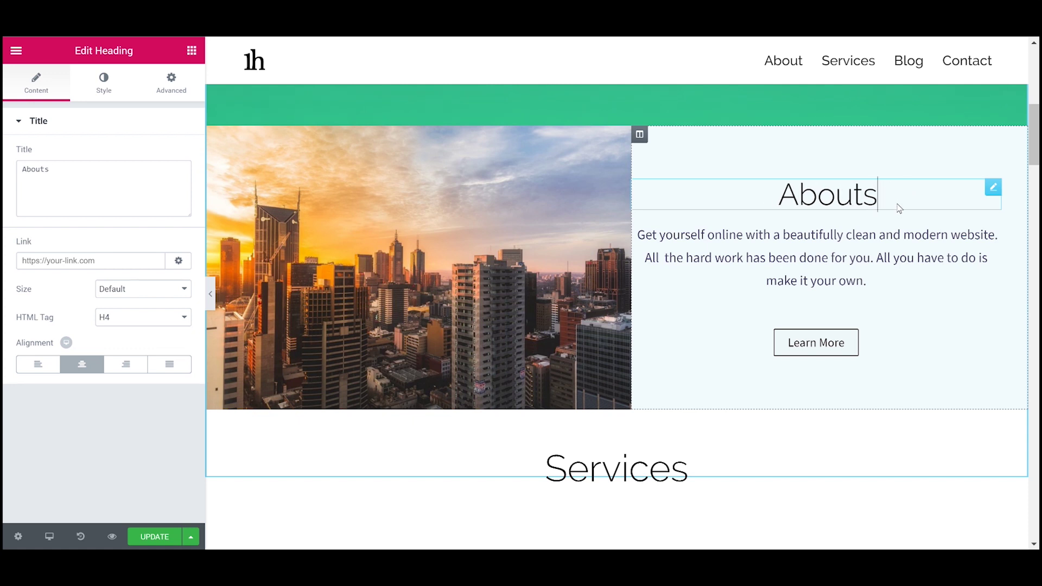
{"action": "left_click", "coordinate": [814, 260]}
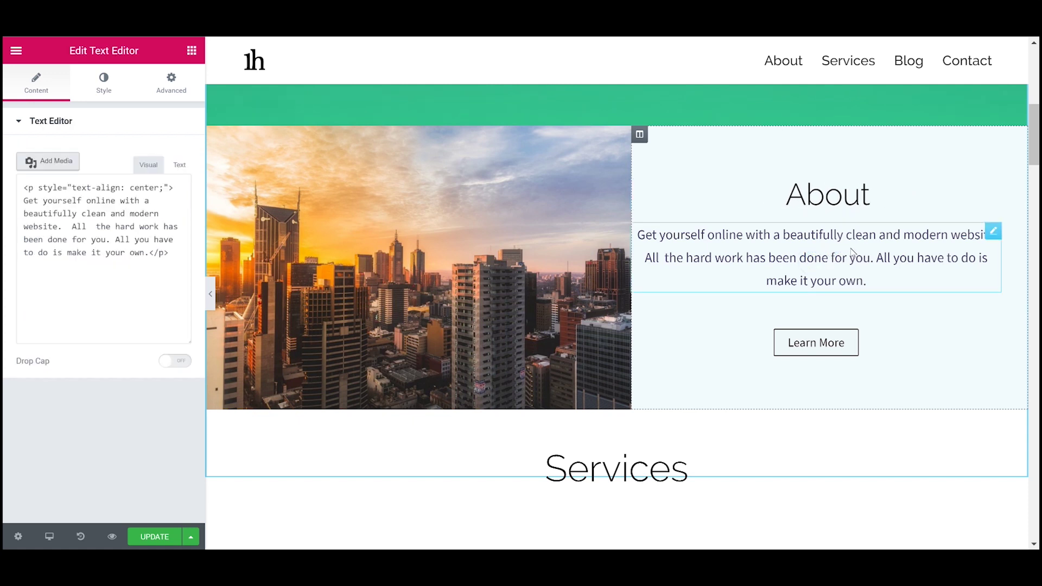
{"action": "left_click", "coordinate": [839, 348]}
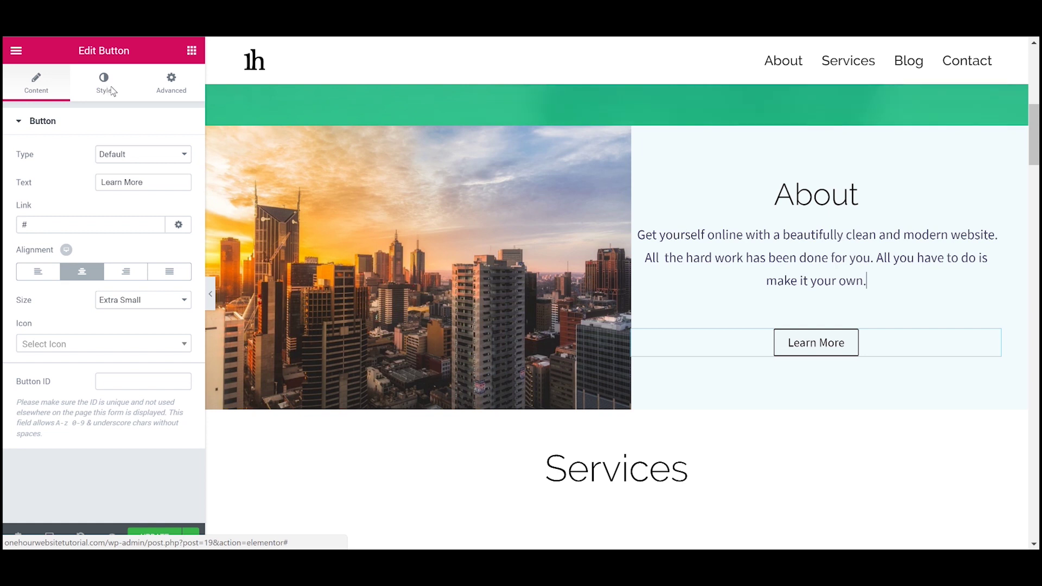
{"action": "left_click", "coordinate": [98, 95]}
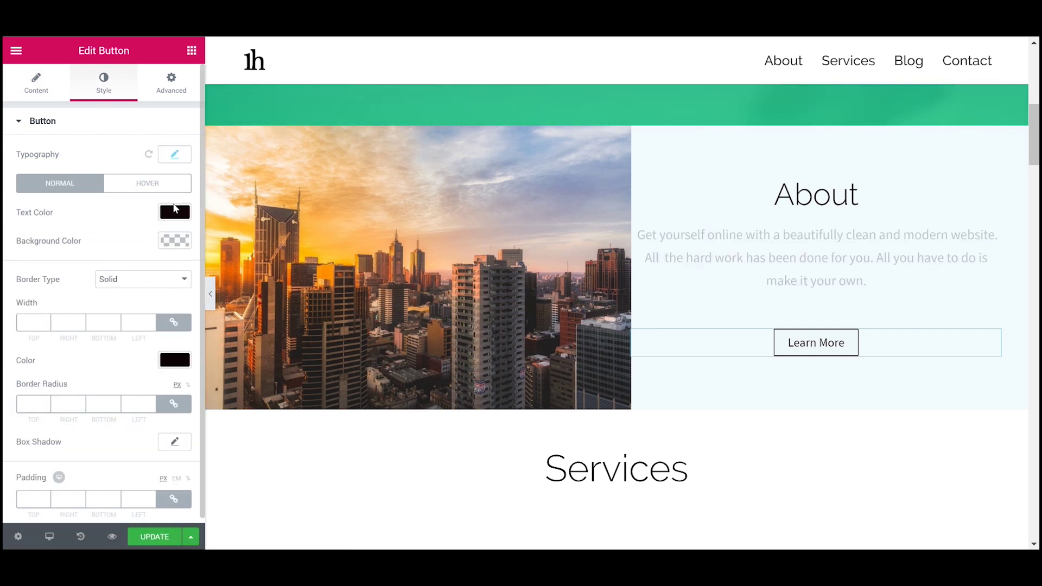
Step: Try opaque green, dark blue, purple and violet backgrounds on the Learn More button
{"action": "left_click", "coordinate": [176, 241]}
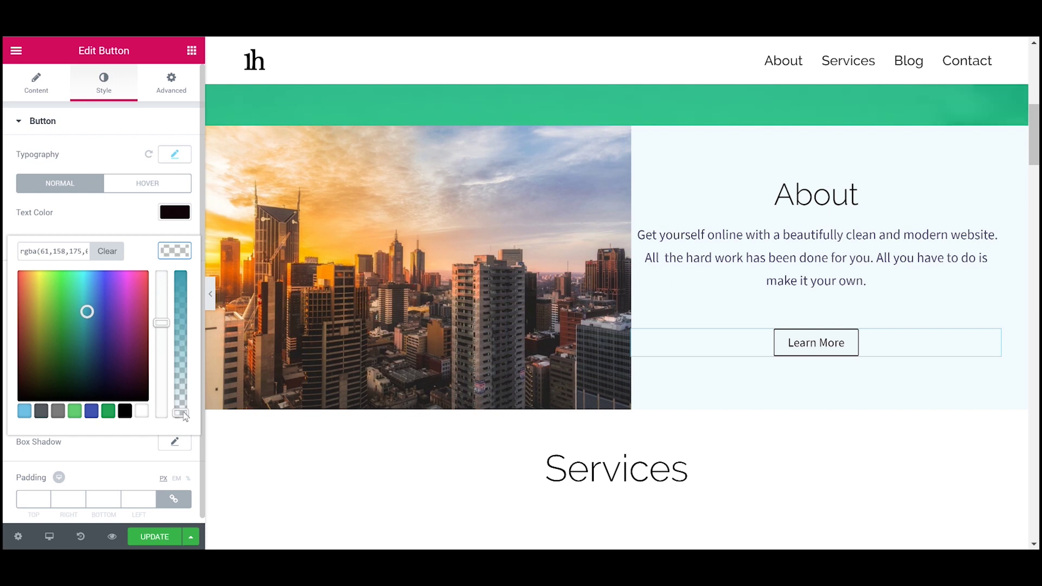
{"action": "left_click_drag", "start_coordinate": [189, 308], "coordinate": [163, 288]}
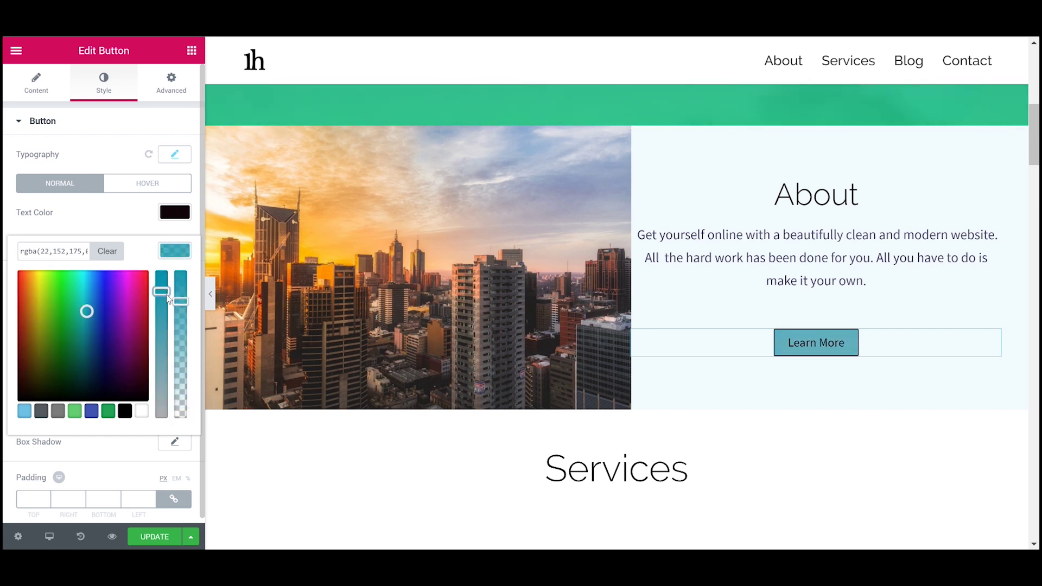
{"action": "left_click", "coordinate": [48, 321]}
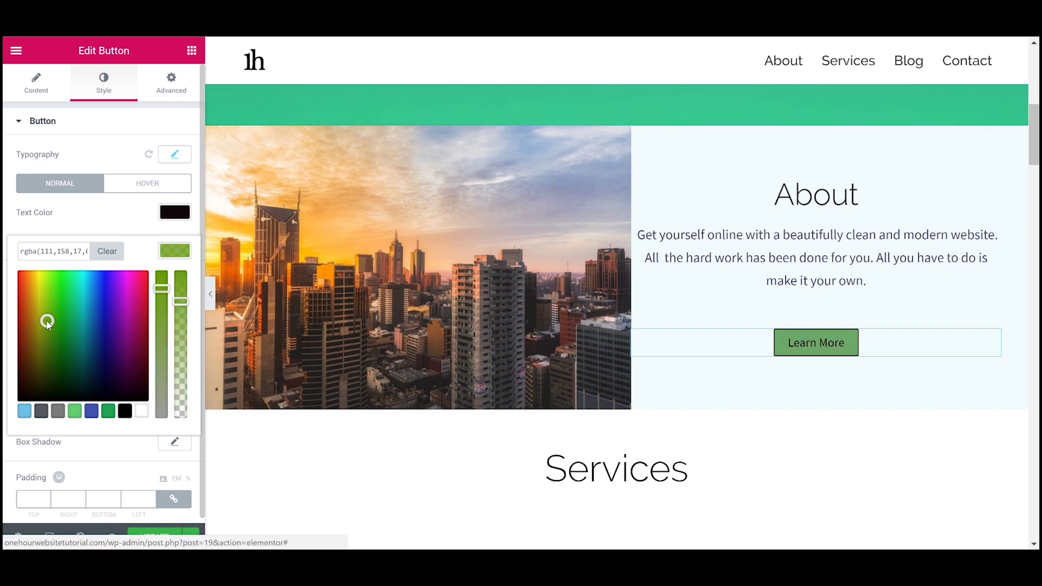
{"action": "left_click", "coordinate": [105, 355]}
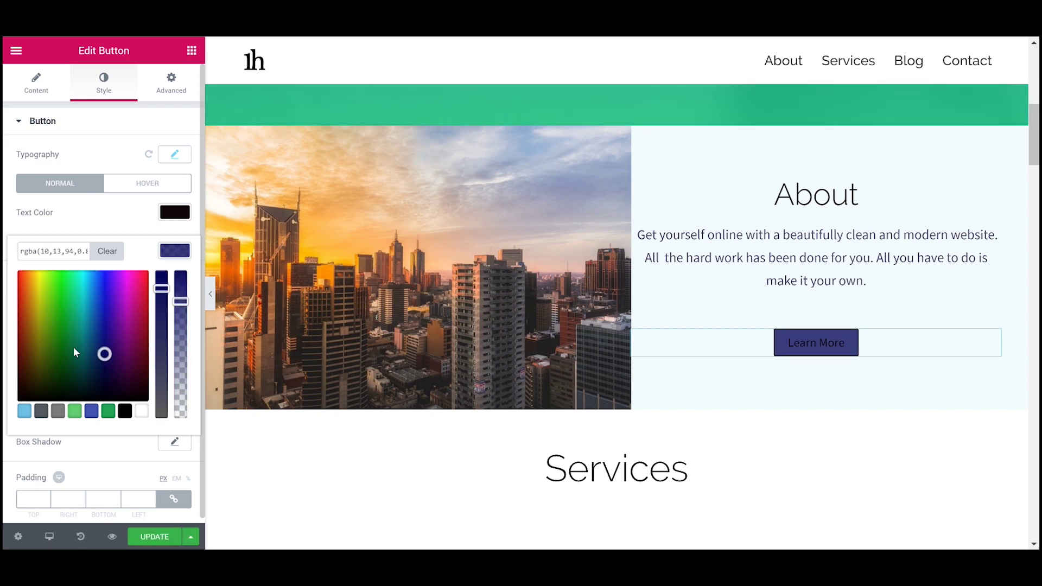
{"action": "left_click", "coordinate": [129, 320]}
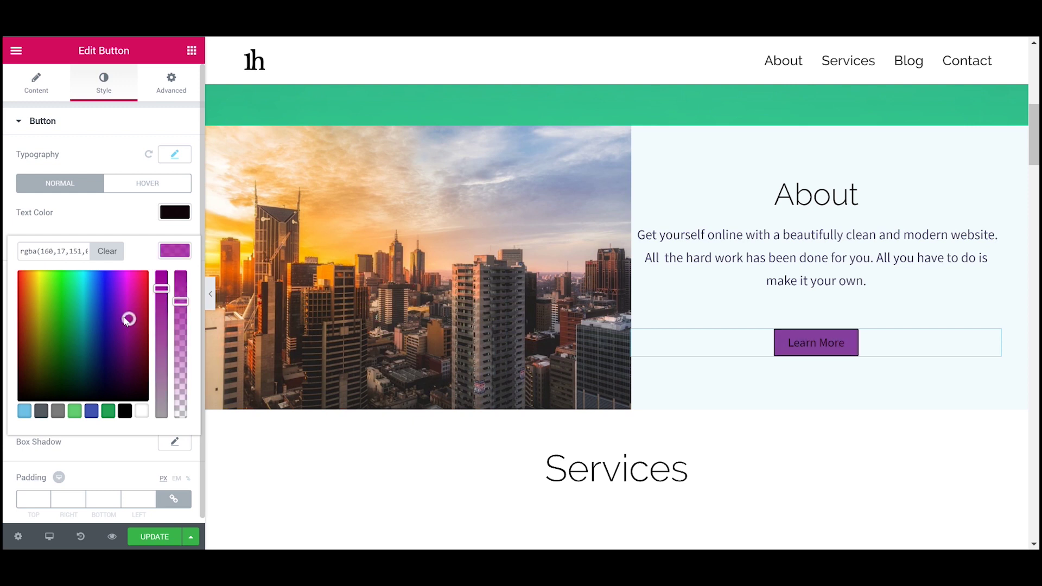
{"action": "left_click", "coordinate": [119, 303]}
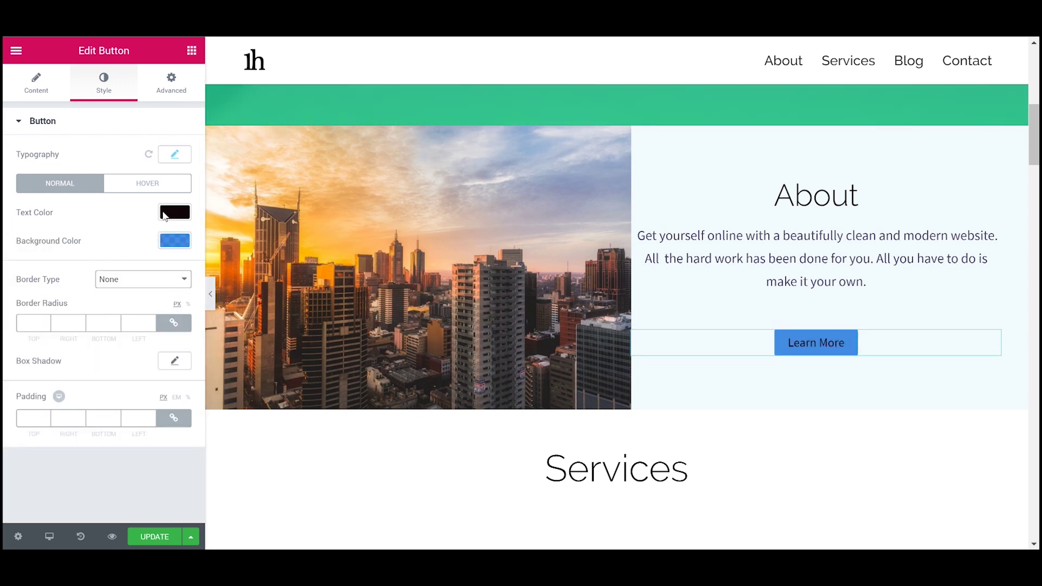
Step: Make the Learn More text white at 18 px, then select the Services heading
{"action": "left_click", "coordinate": [173, 213]}
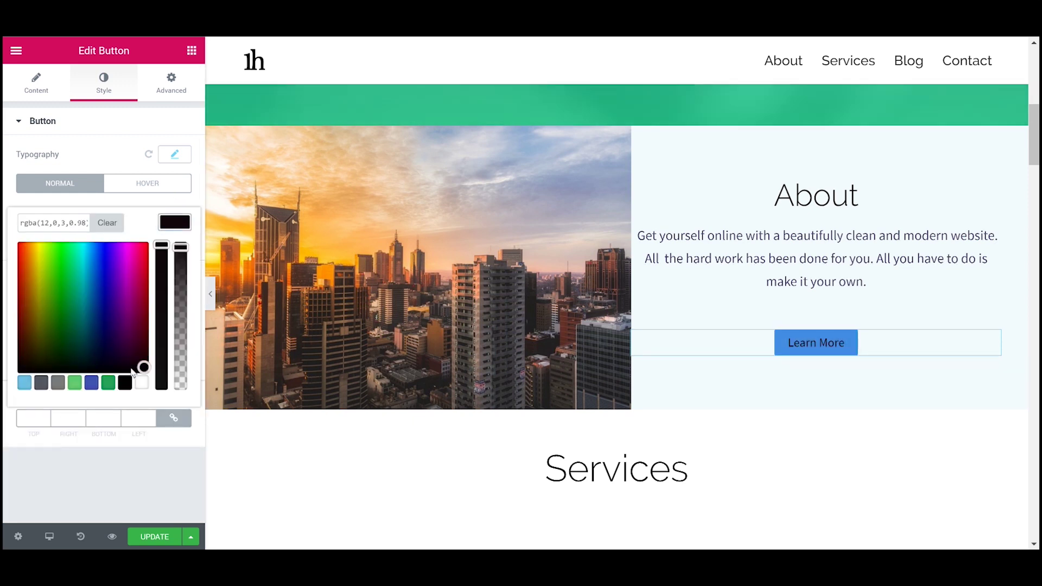
{"action": "left_click", "coordinate": [141, 384]}
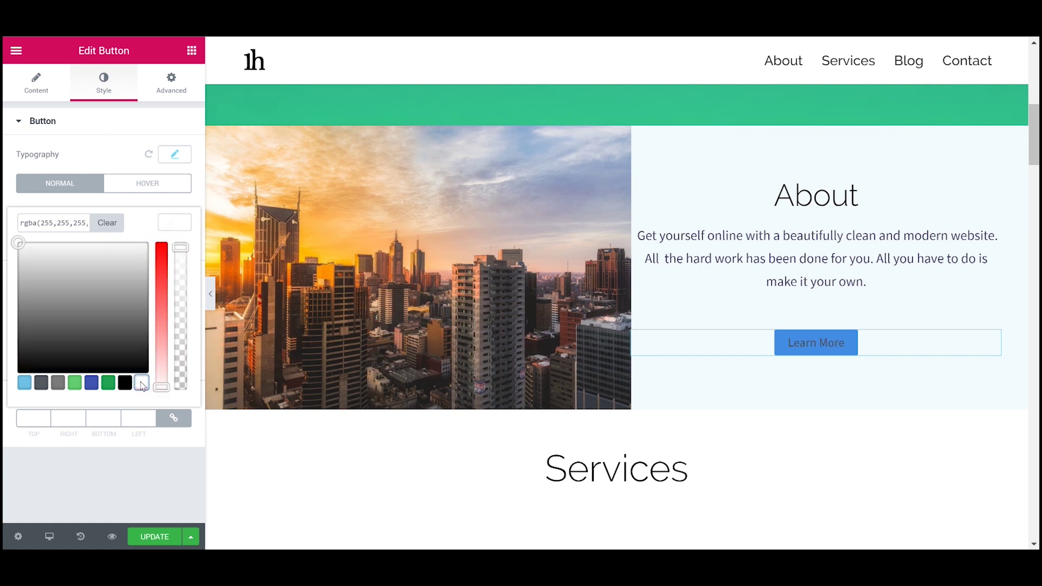
{"action": "left_click", "coordinate": [175, 158]}
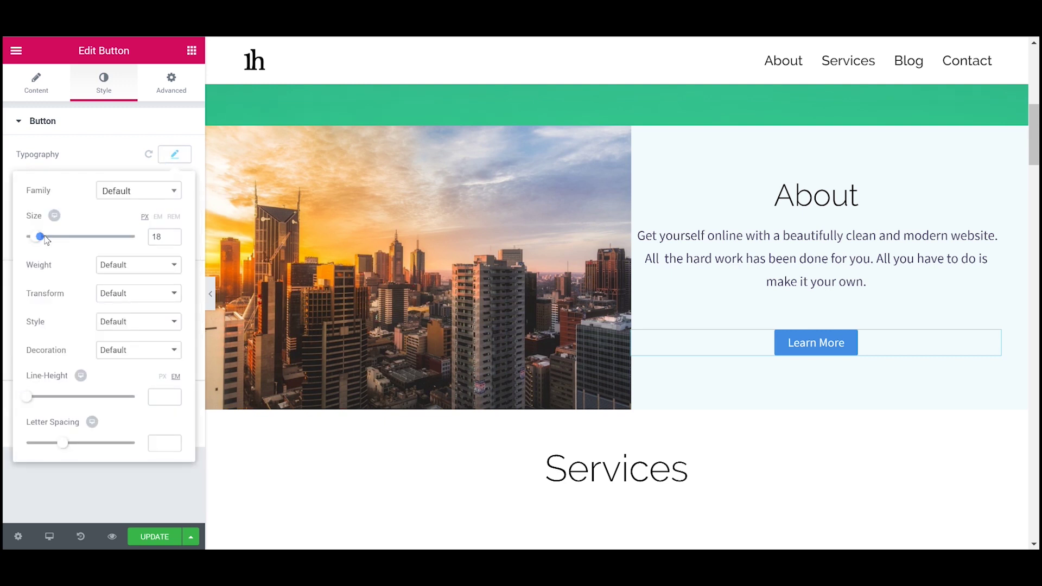
{"action": "left_click", "coordinate": [66, 236]}
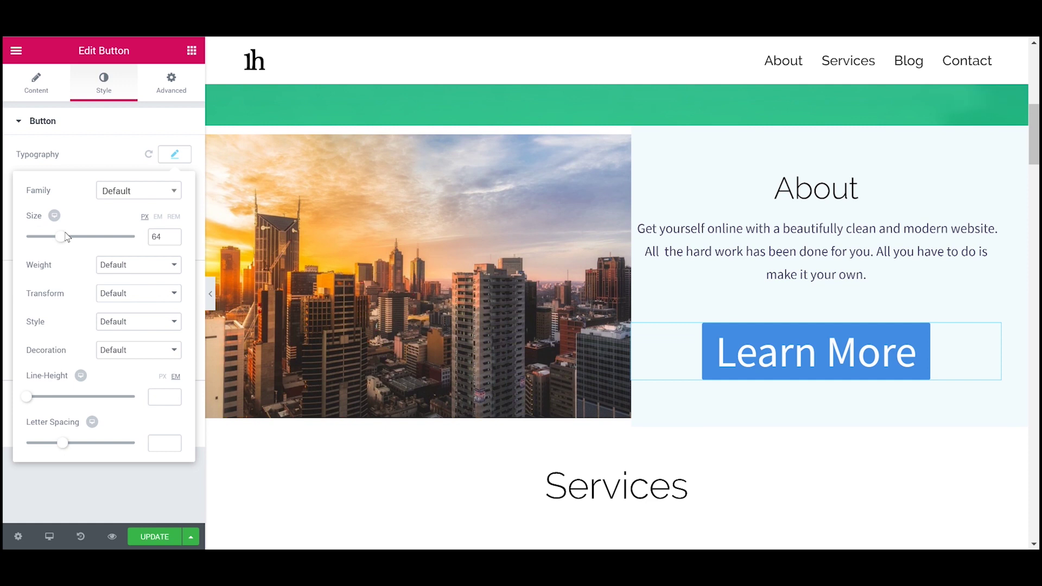
{"action": "left_click_drag", "start_coordinate": [50, 238], "coordinate": [44, 240]}
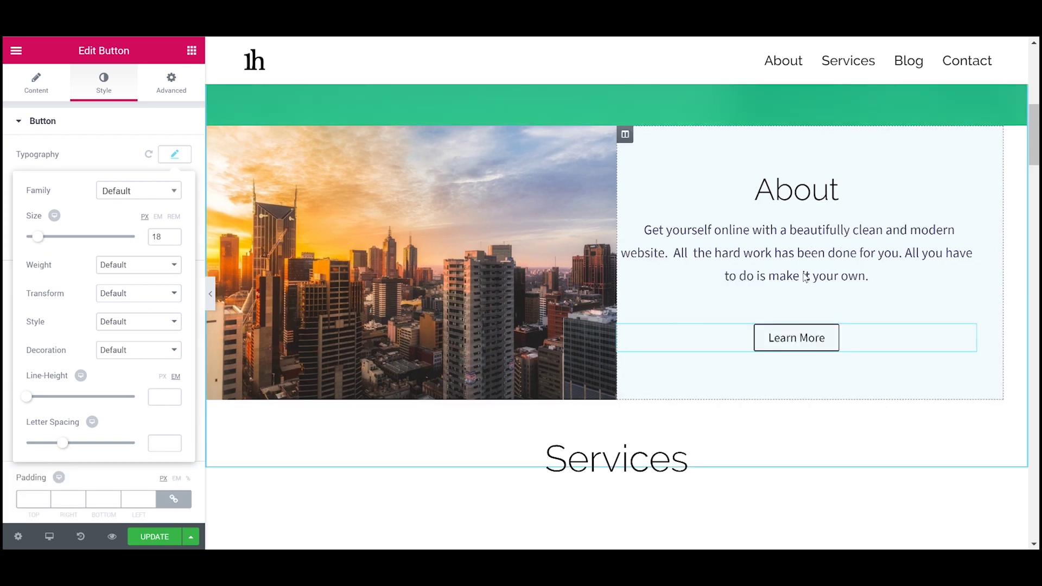
{"action": "left_click_drag", "start_coordinate": [1037, 114], "coordinate": [1035, 184]}
{"action": "left_click", "coordinate": [688, 242]}
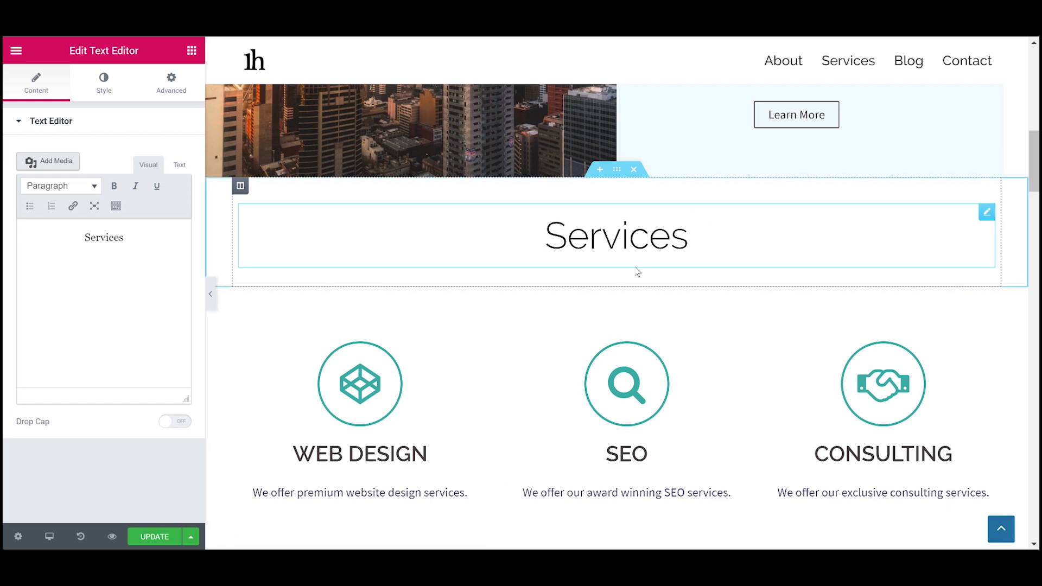
Step: Swap the WEB DESIGN box icon for a YouTube icon, then undo the change
{"action": "left_click", "coordinate": [359, 391]}
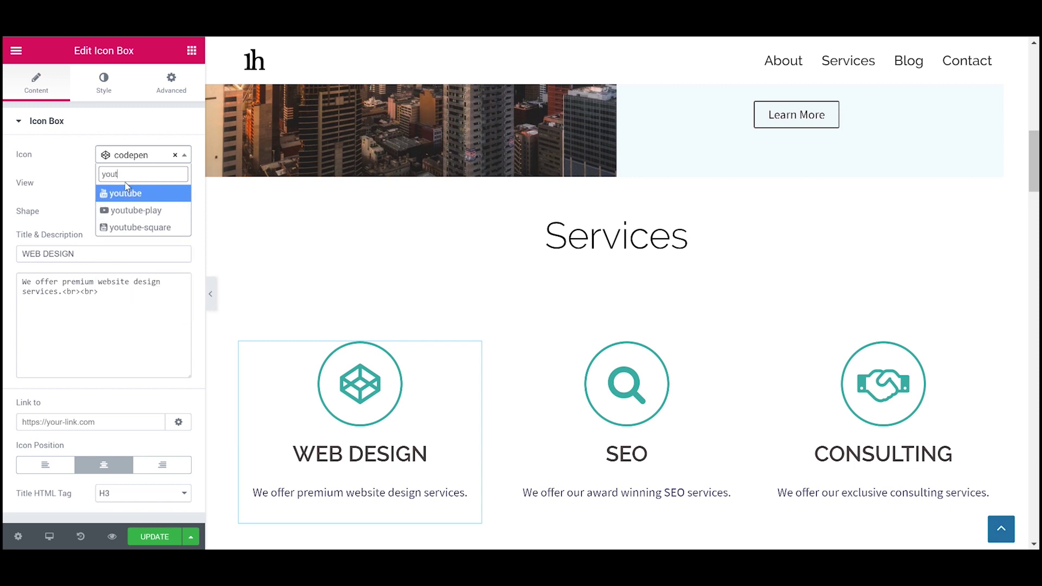
{"action": "type", "text": "ube"}
{"action": "left_click", "coordinate": [126, 195]}
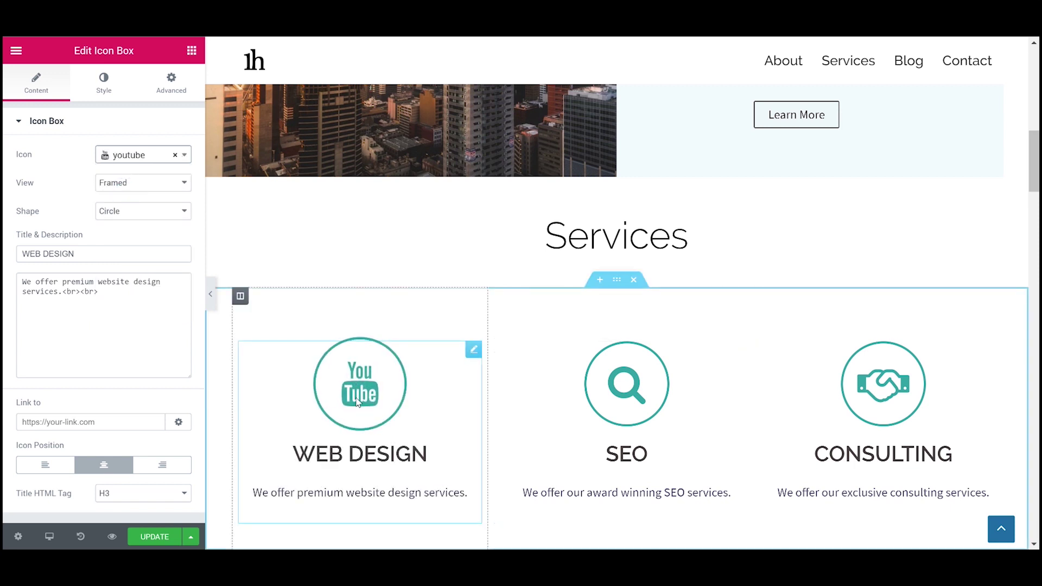
{"action": "key", "text": "ctrl+z"}
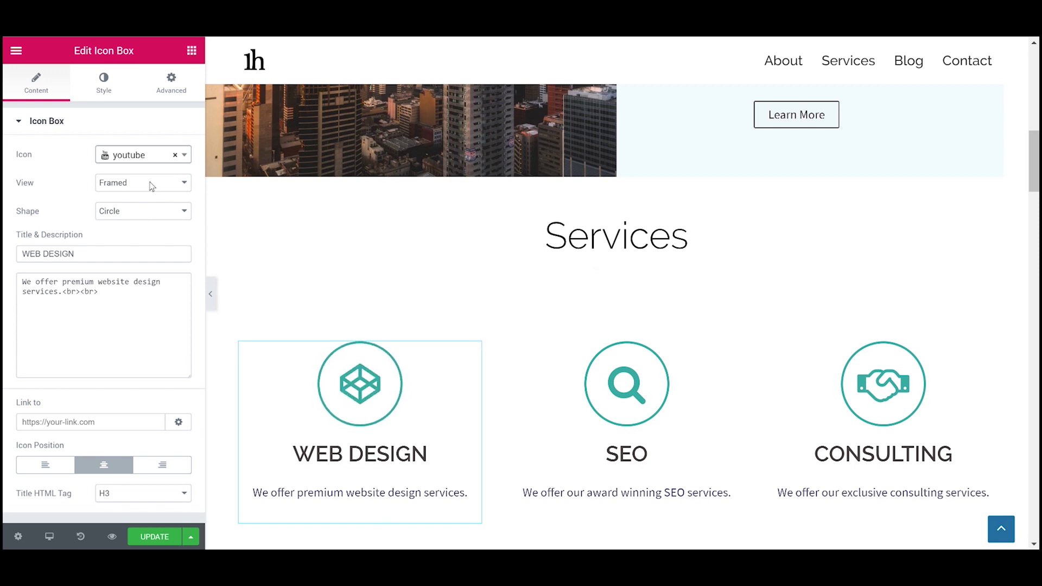
Step: Test the icon's Default view and Square frame, settling on a Framed view with Circle shape
{"action": "left_click", "coordinate": [143, 186]}
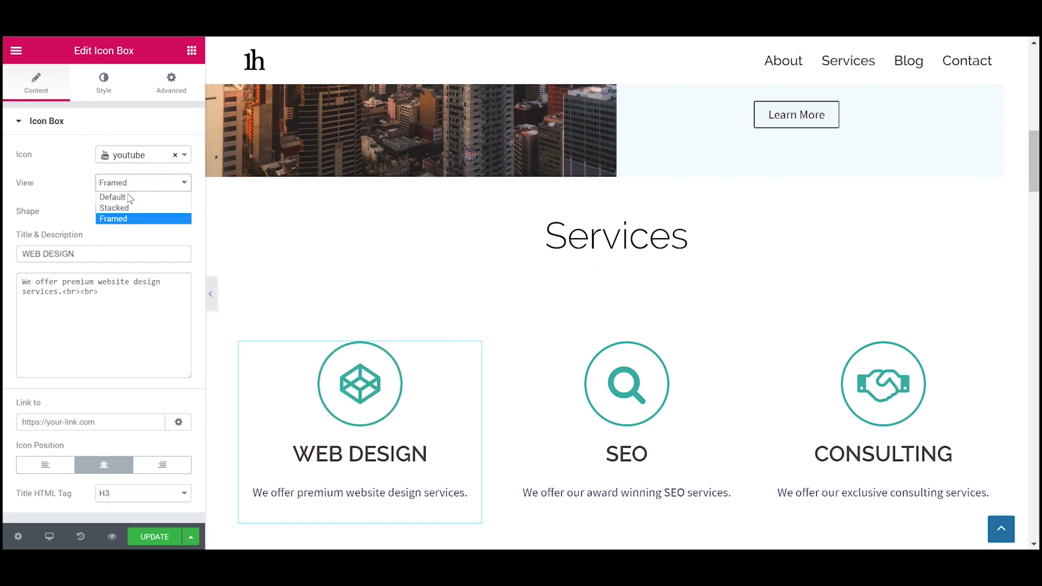
{"action": "left_click", "coordinate": [114, 206]}
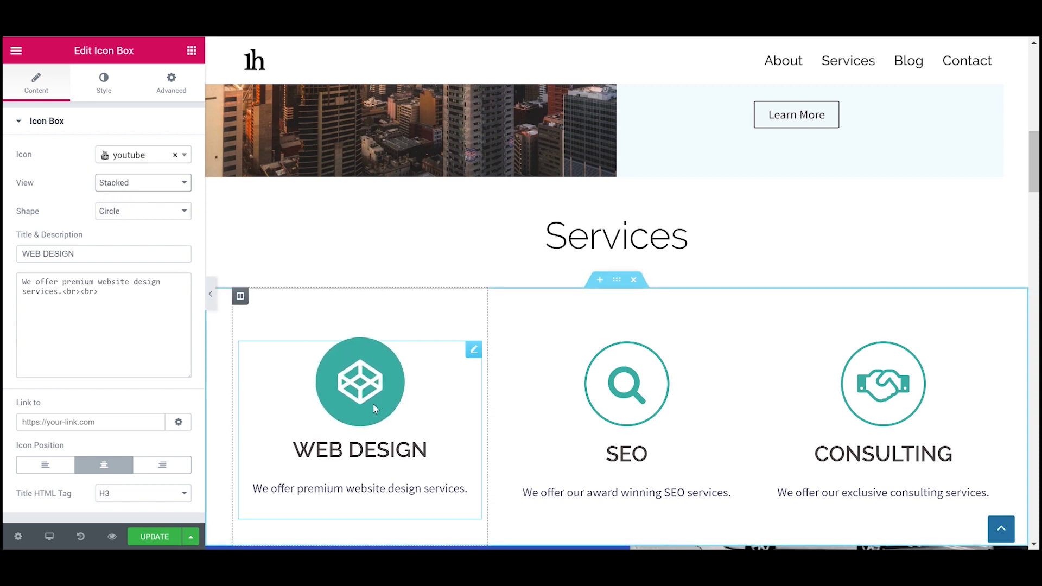
{"action": "left_click", "coordinate": [124, 183]}
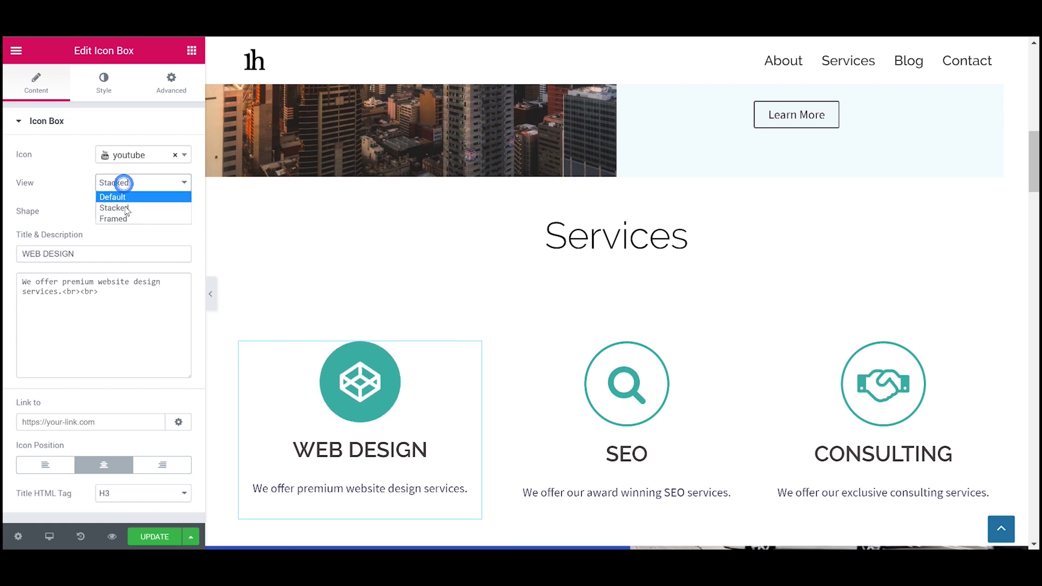
{"action": "left_click", "coordinate": [124, 198]}
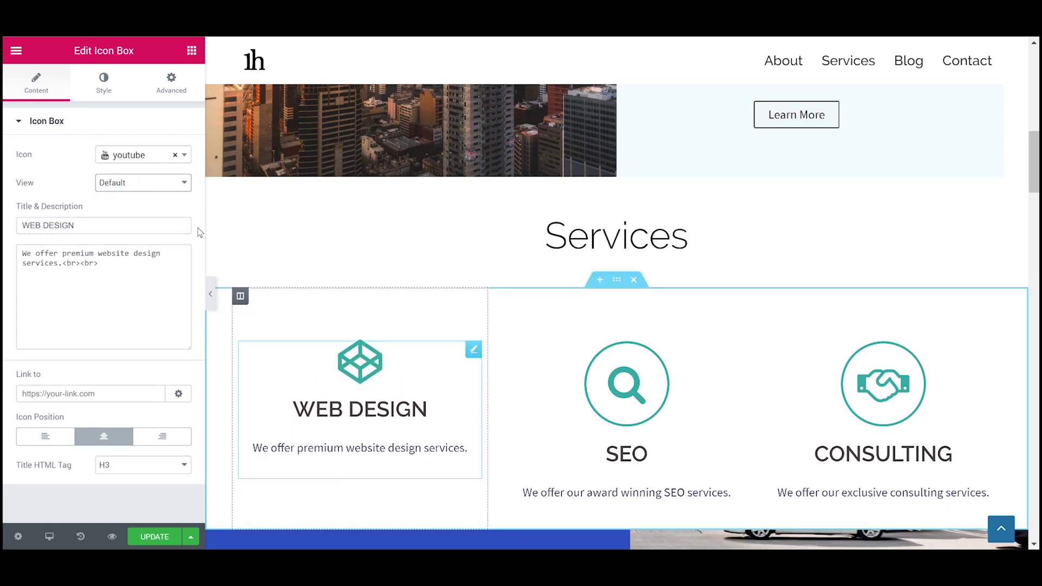
{"action": "left_click", "coordinate": [154, 183]}
{"action": "left_click", "coordinate": [136, 220]}
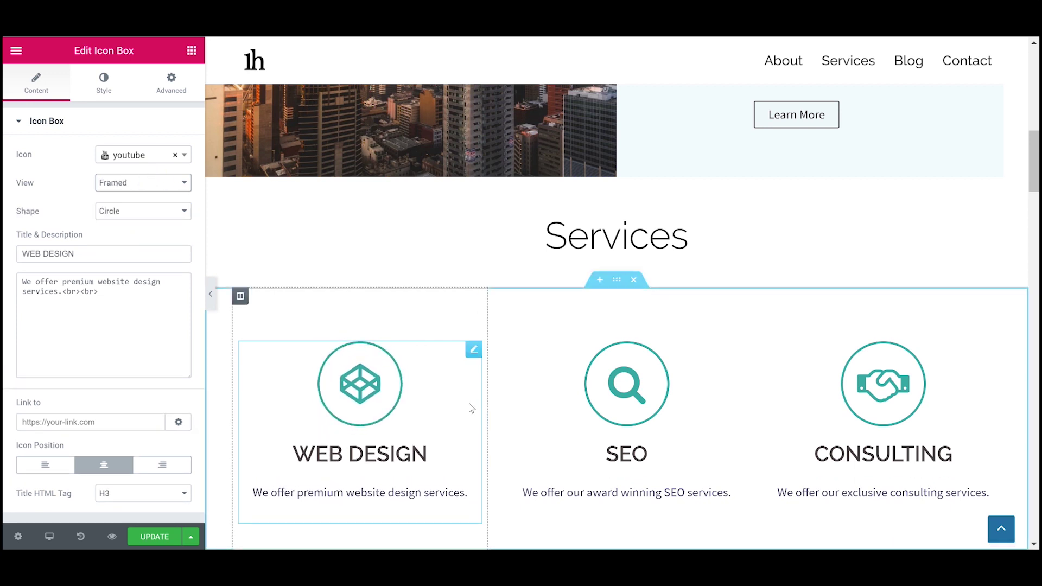
{"action": "left_click", "coordinate": [144, 213]}
{"action": "left_click", "coordinate": [134, 240]}
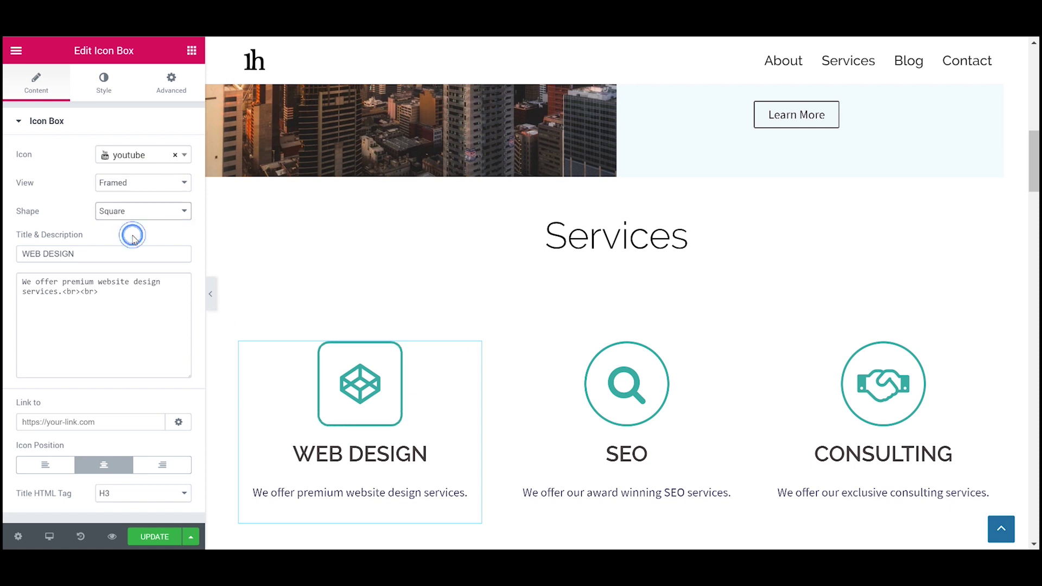
{"action": "left_click", "coordinate": [140, 213]}
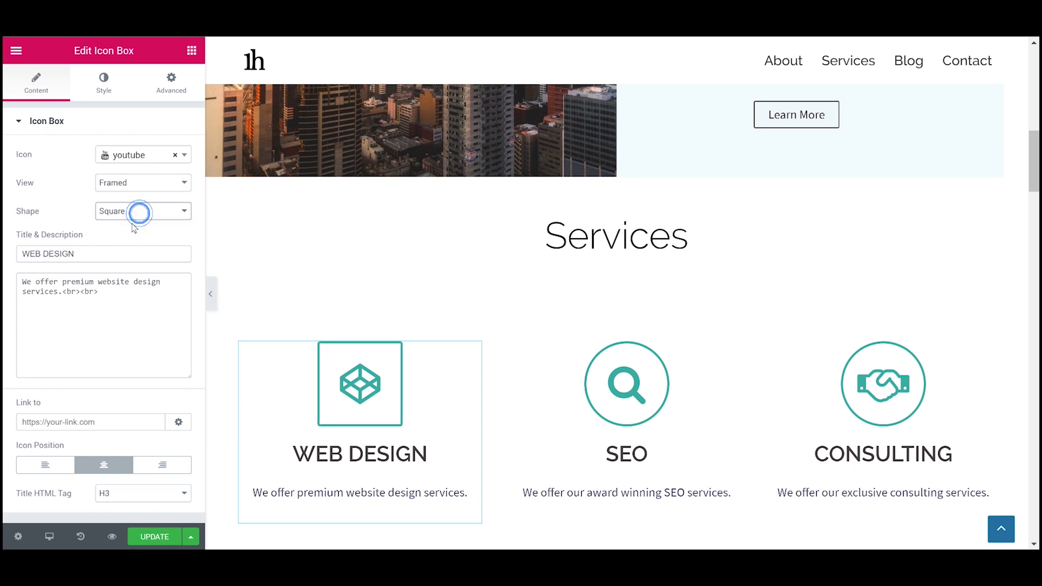
{"action": "left_click", "coordinate": [136, 223]}
Step: Inspect the WEB DESIGN title and description on the page, then bring up the icon box styling
{"action": "left_click", "coordinate": [414, 458]}
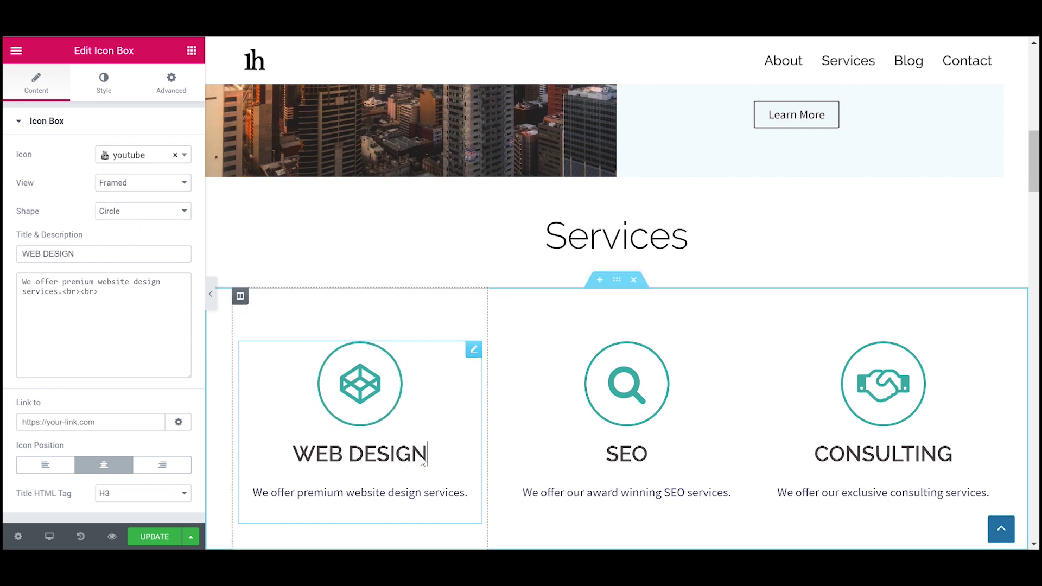
{"action": "left_click", "coordinate": [362, 494]}
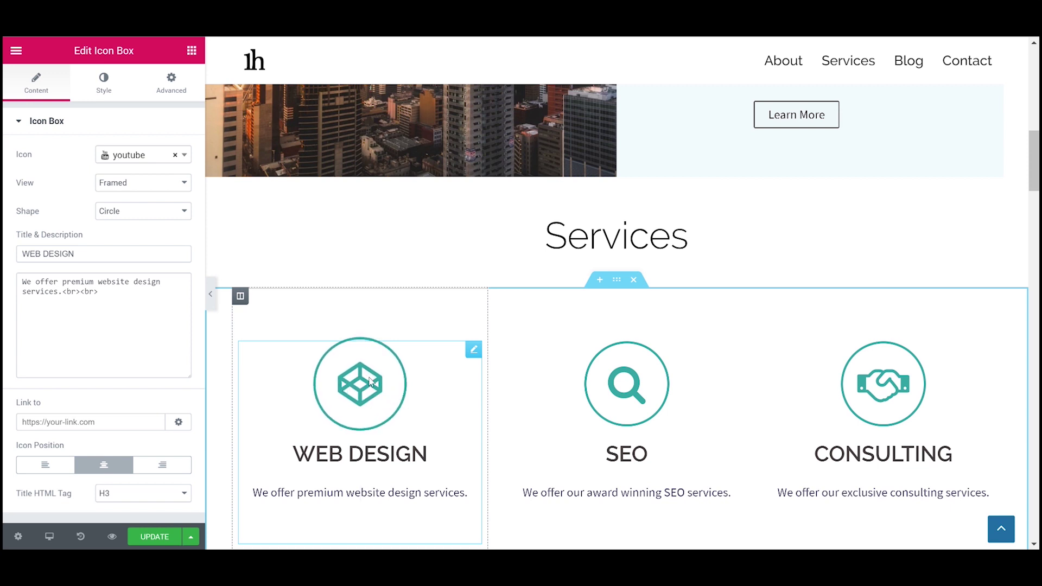
{"action": "left_click", "coordinate": [83, 92]}
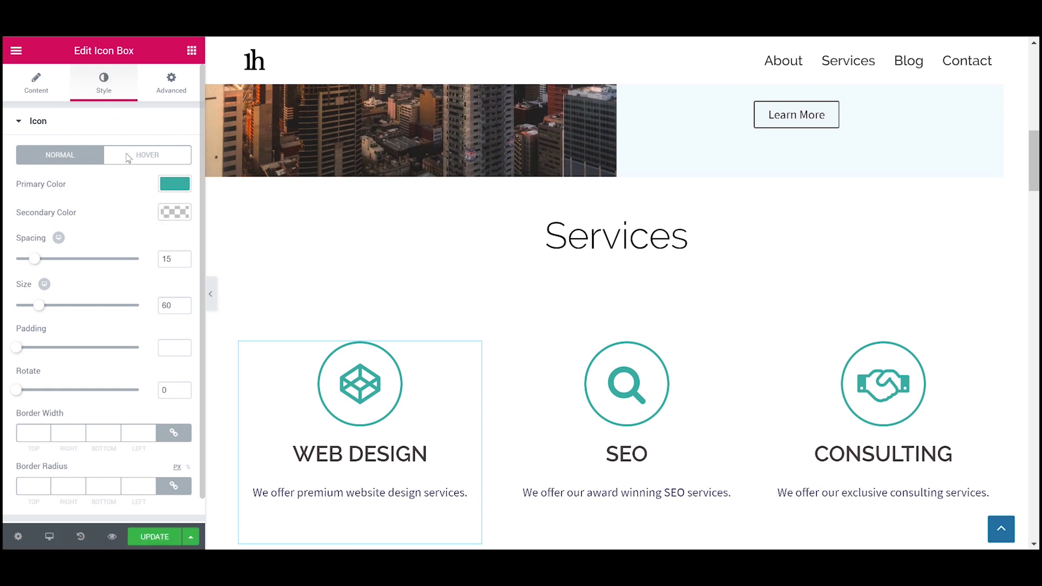
Step: Set the Web Design icon's hover animation to Shrink
{"action": "left_click", "coordinate": [154, 157]}
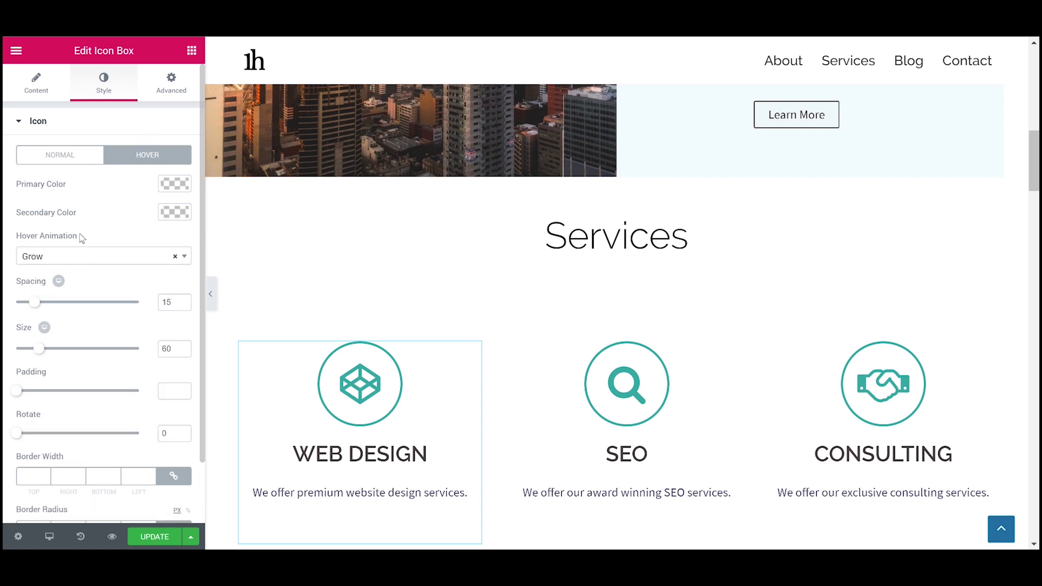
{"action": "left_click", "coordinate": [139, 258]}
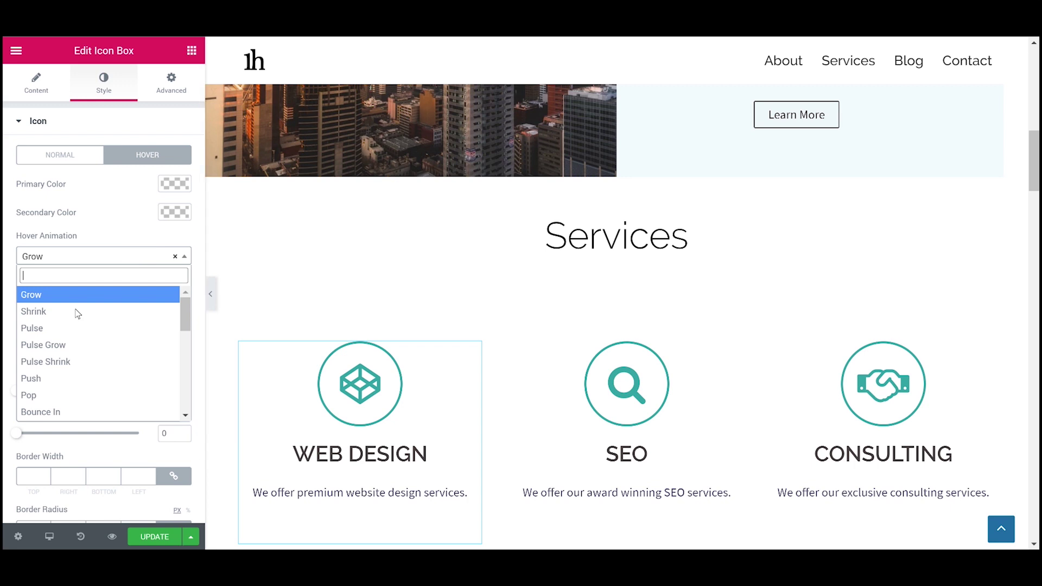
{"action": "left_click", "coordinate": [41, 316]}
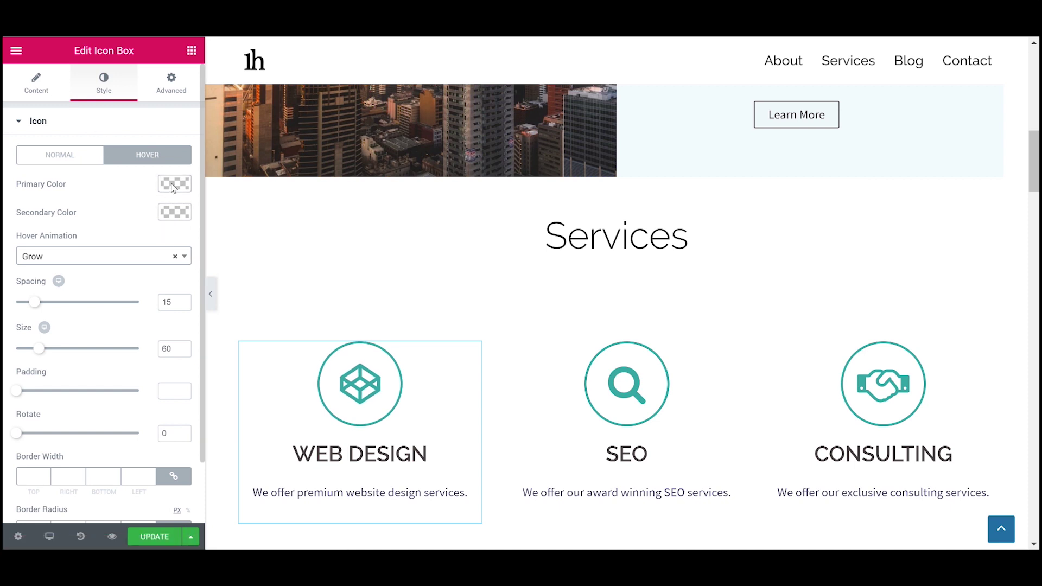
Step: Try a purple primary and grey or green secondary colour on the icon, then clear its custom colour
{"action": "left_click", "coordinate": [57, 157]}
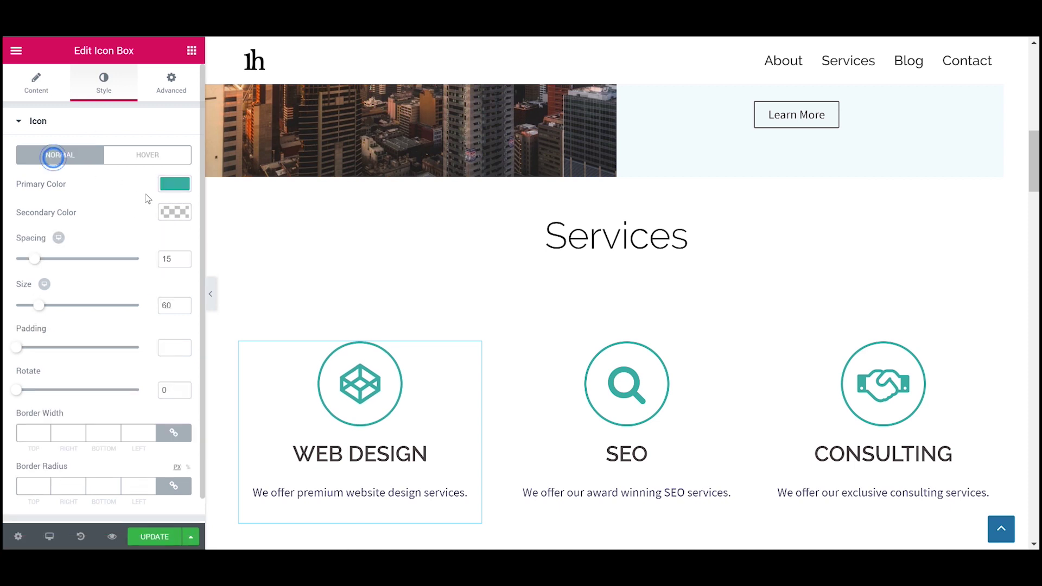
{"action": "left_click", "coordinate": [173, 187]}
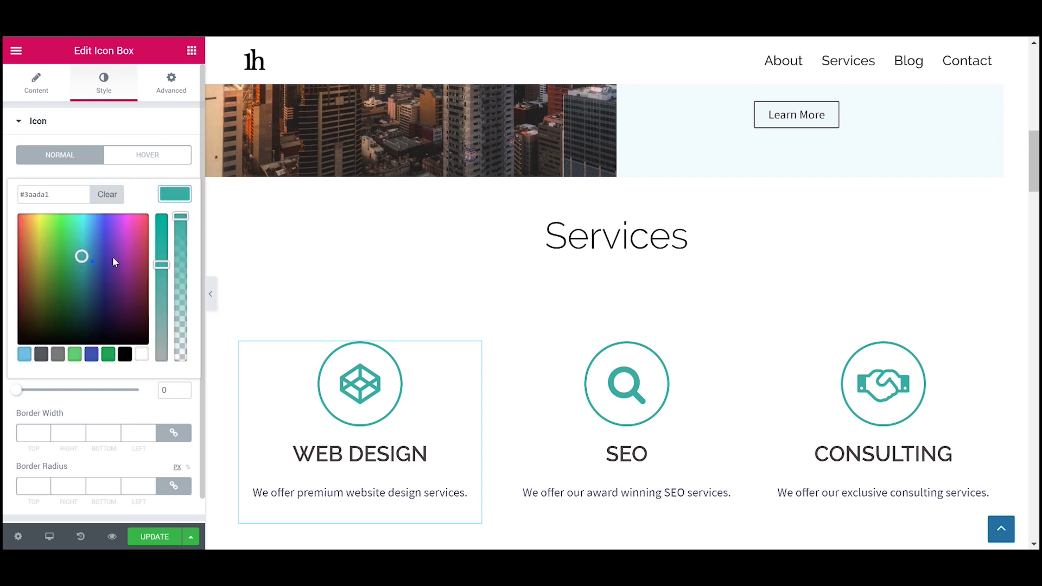
{"action": "mouse_move", "coordinate": [113, 256]}
{"action": "left_mouse_down"}
{"action": "mouse_move", "coordinate": [126, 248]}
{"action": "mouse_move", "coordinate": [110, 247]}
{"action": "mouse_move", "coordinate": [107, 223]}
{"action": "left_mouse_up"}
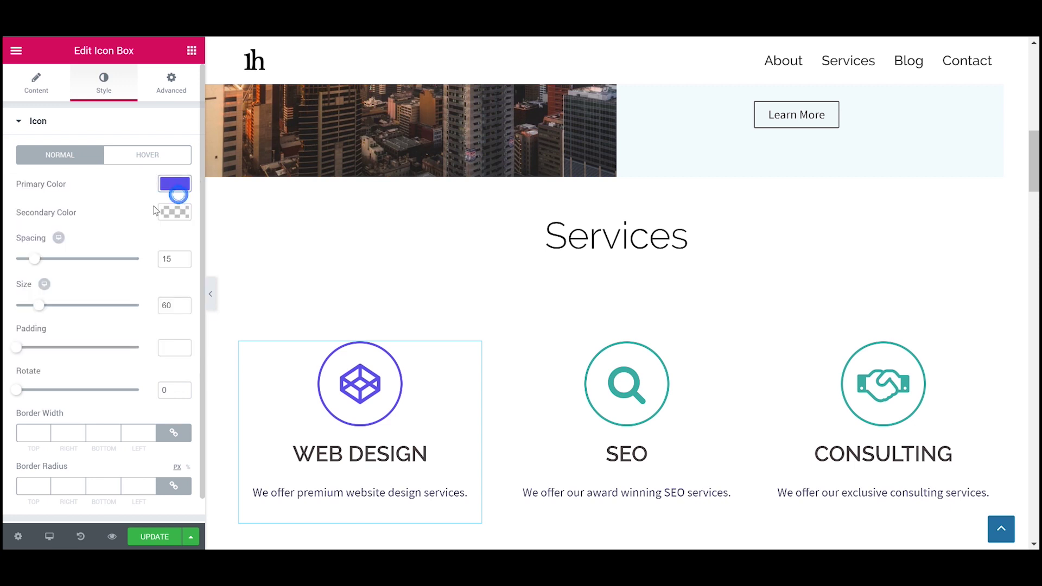
{"action": "left_click", "coordinate": [177, 195]}
{"action": "left_click", "coordinate": [178, 215]}
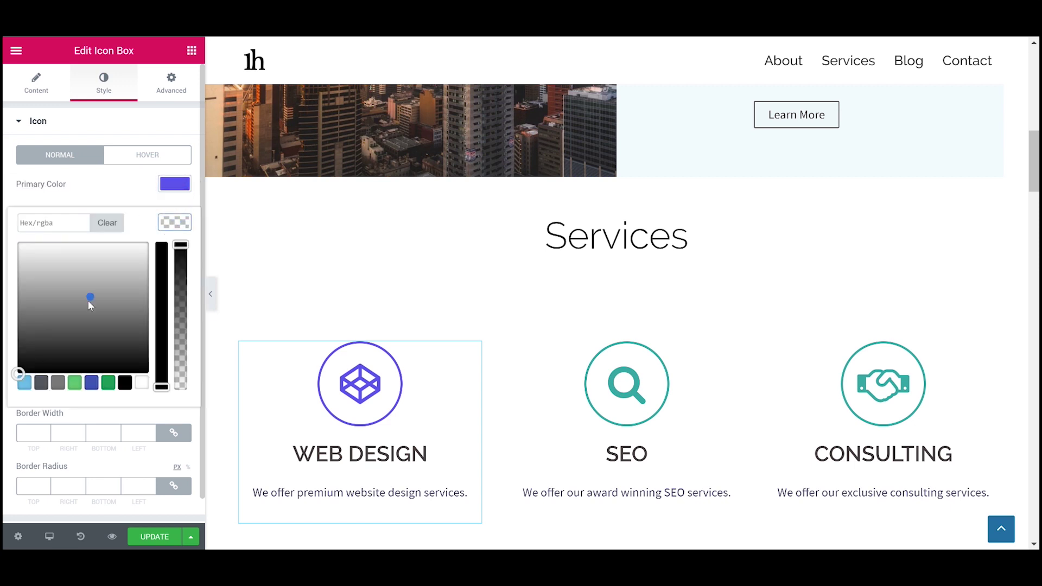
{"action": "left_click_drag", "start_coordinate": [87, 301], "coordinate": [84, 316]}
{"action": "left_click", "coordinate": [45, 285]}
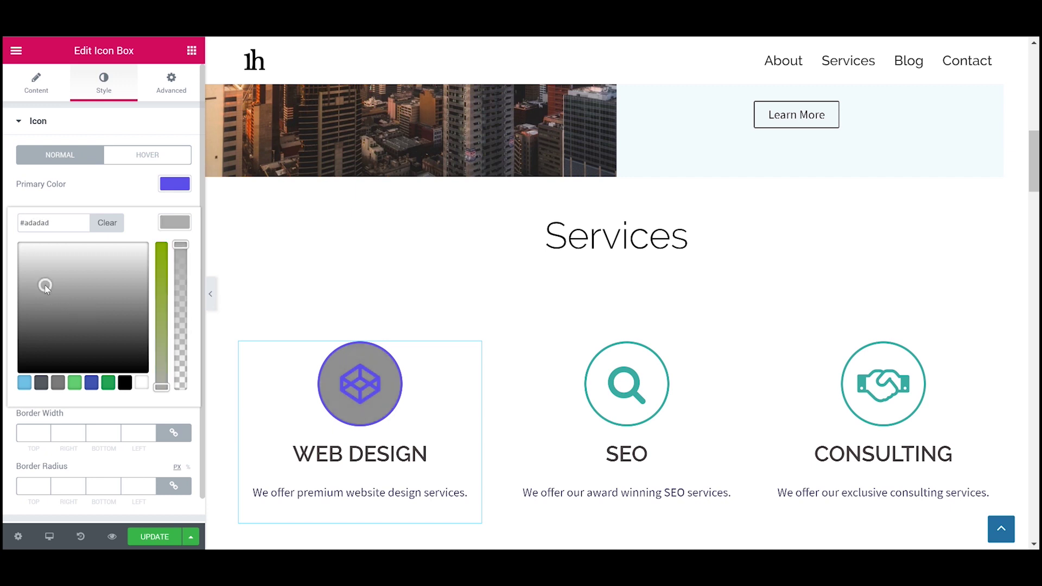
{"action": "left_click", "coordinate": [127, 317]}
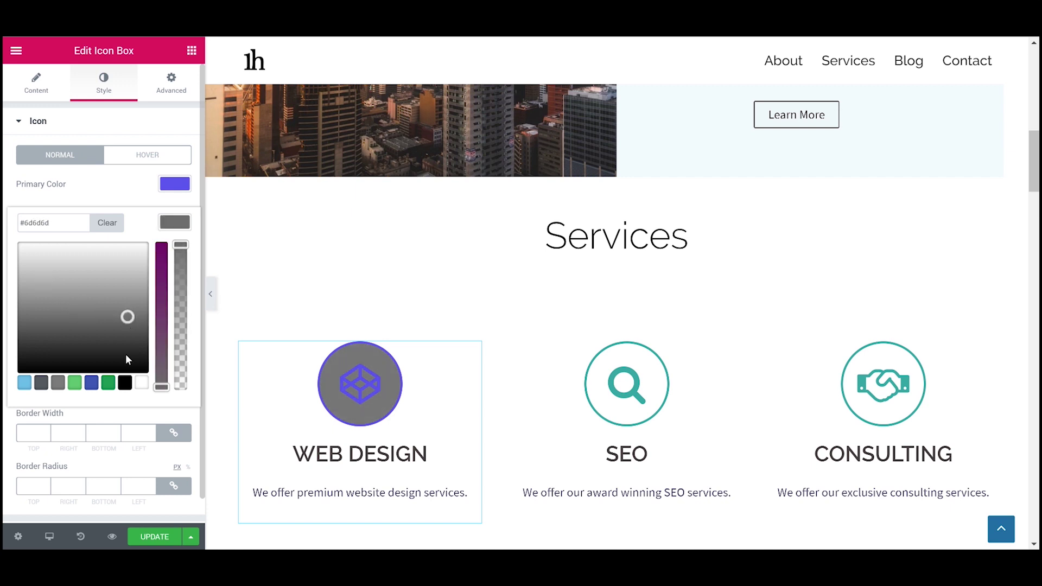
{"action": "left_click", "coordinate": [108, 383]}
{"action": "left_click", "coordinate": [107, 223]}
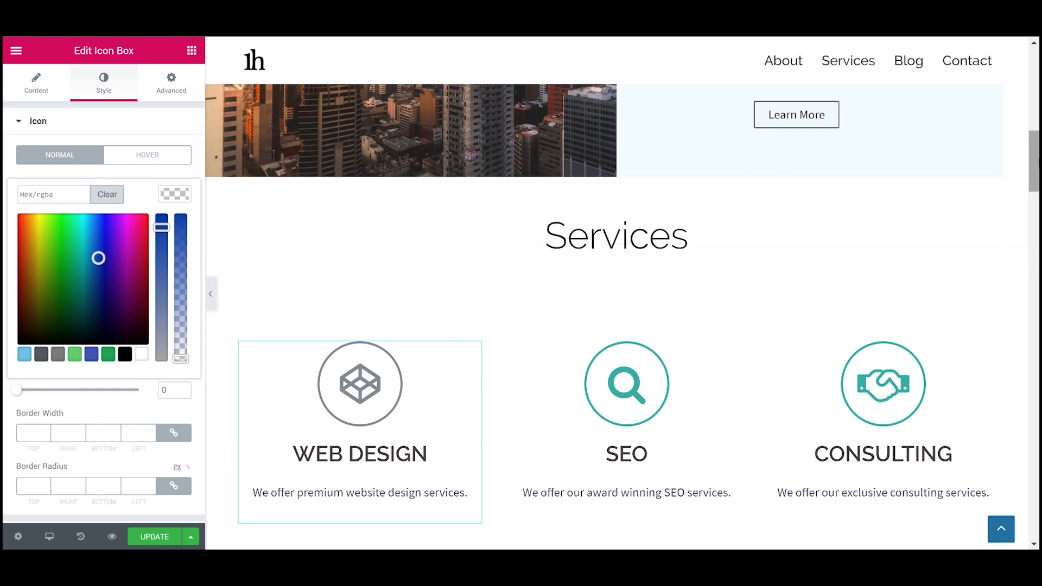
{"action": "scroll", "coordinate": [598, 250], "scroll_direction": "down", "scroll_amount": 2}
{"action": "scroll", "coordinate": [617, 294], "scroll_direction": "down", "scroll_amount": 6}
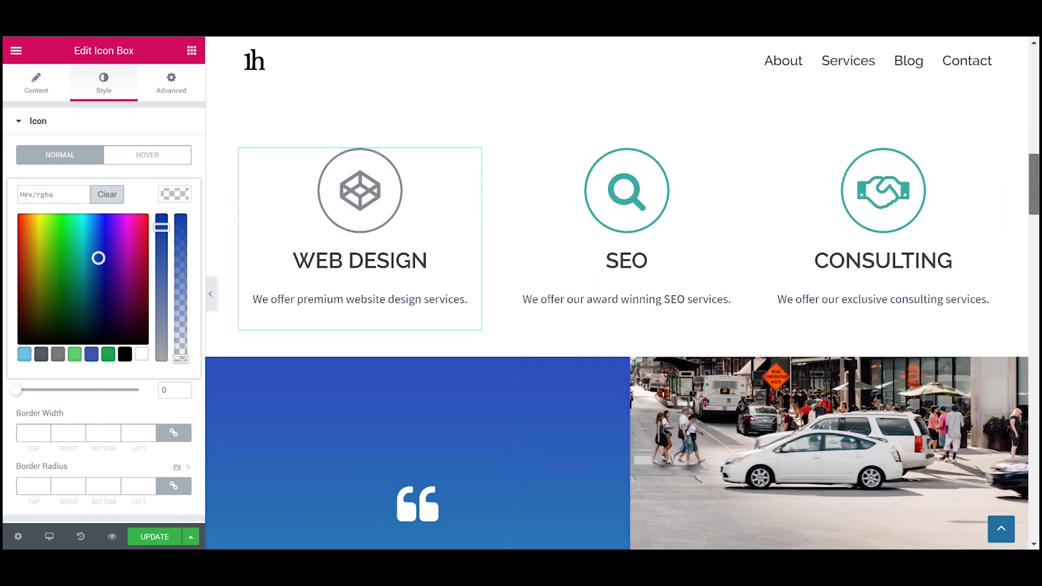
Step: Scroll down to the blue quote section and select its quote text
{"action": "scroll", "coordinate": [617, 293], "scroll_direction": "down", "scroll_amount": 2}
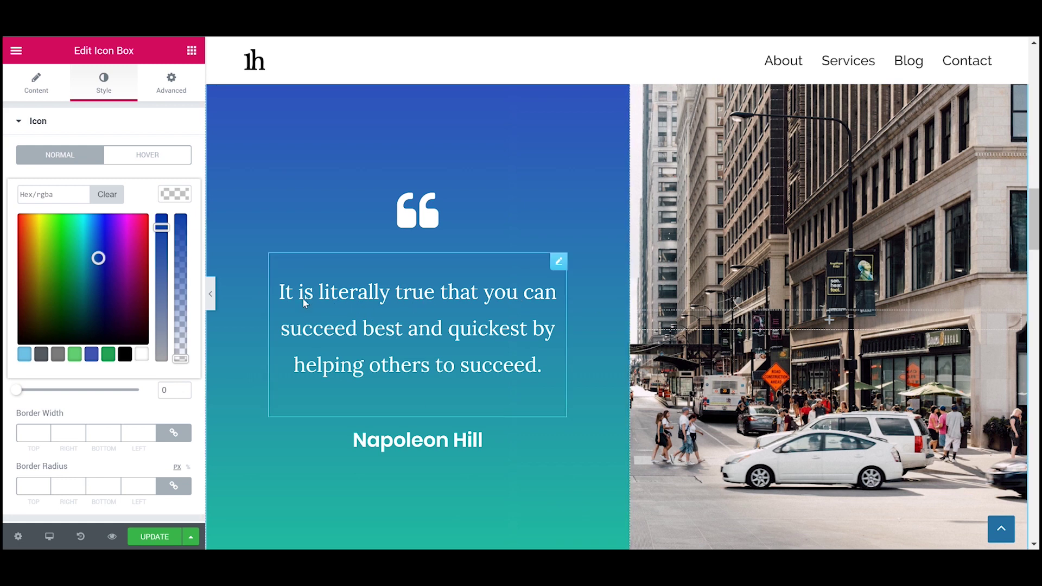
{"action": "left_click", "coordinate": [384, 292]}
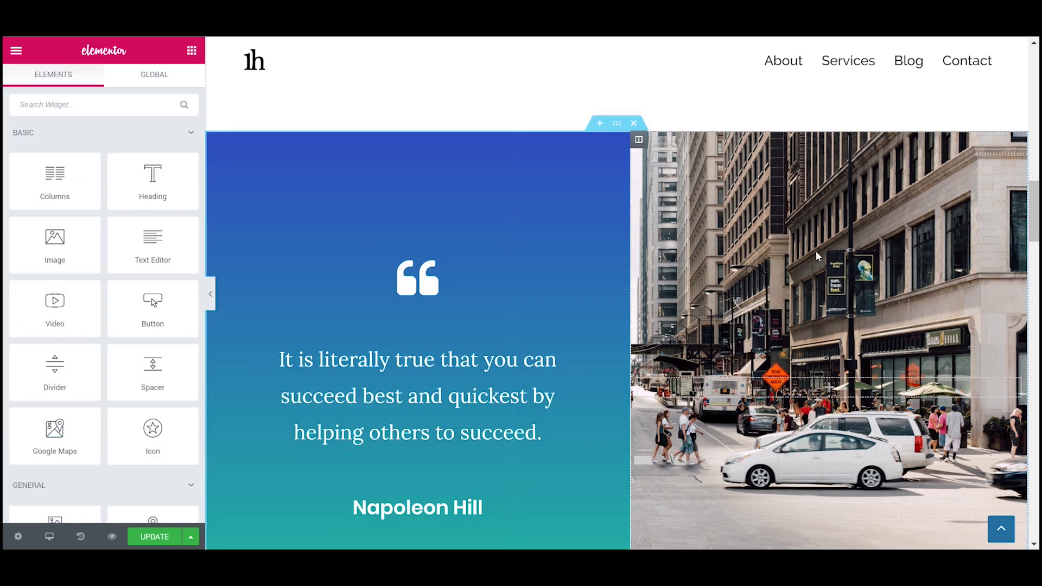
Step: Set the quote section's background image to the New York skyline photo from the Media Library
{"action": "right_click", "coordinate": [617, 124]}
{"action": "left_click", "coordinate": [642, 140]}
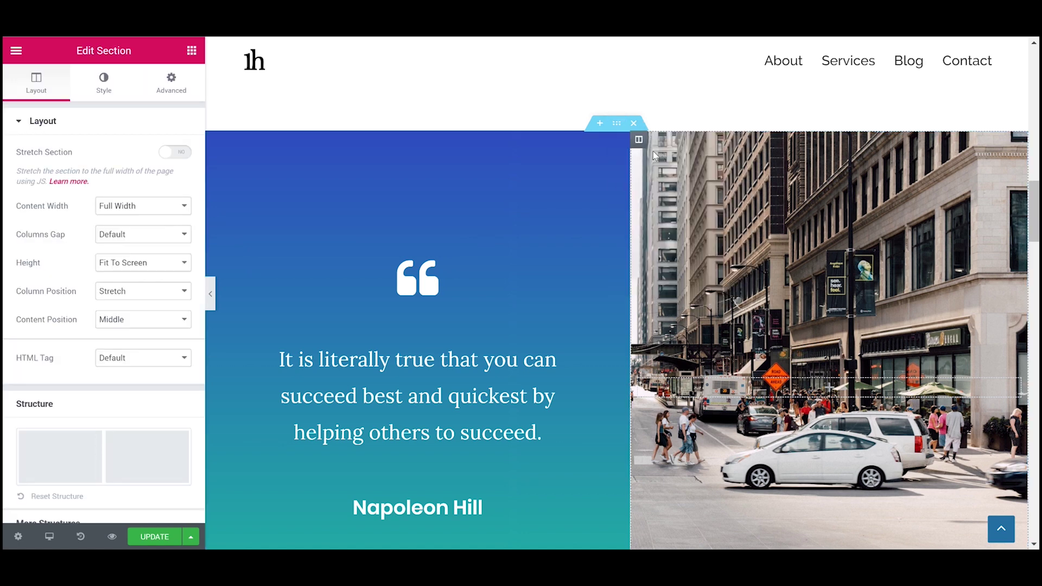
{"action": "left_click", "coordinate": [104, 84]}
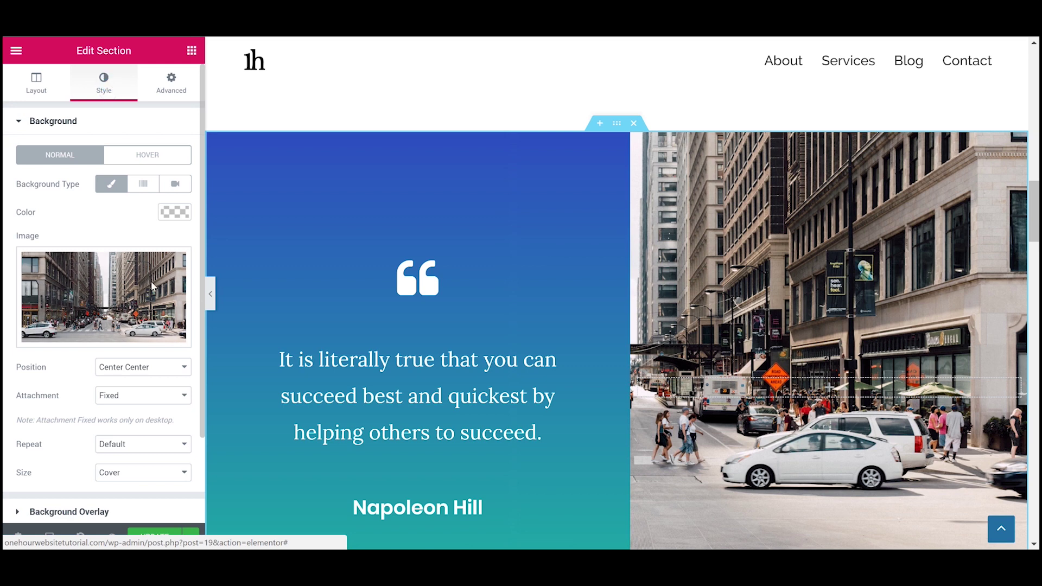
{"action": "left_click", "coordinate": [112, 298]}
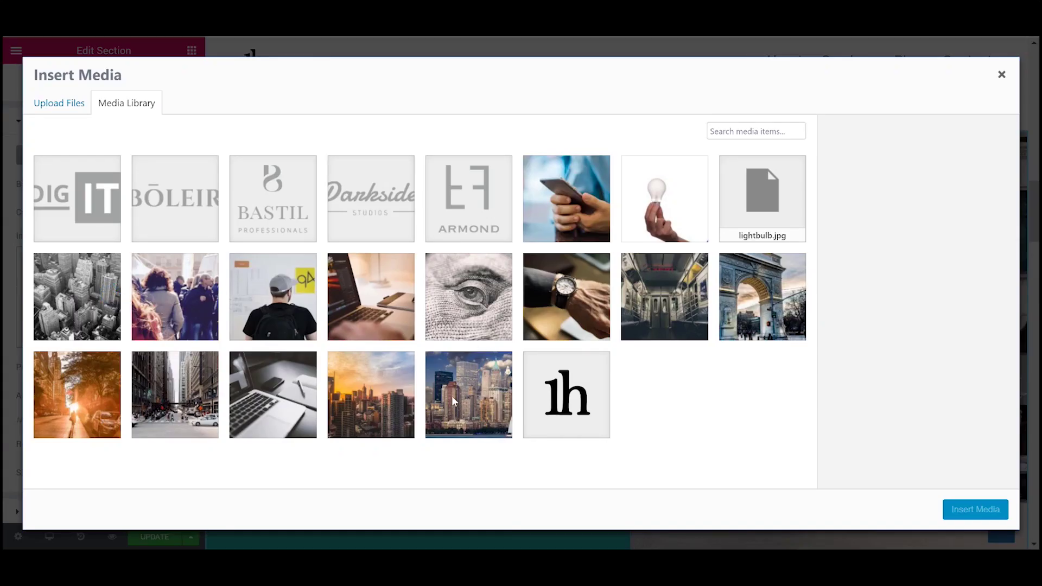
{"action": "left_click", "coordinate": [486, 408]}
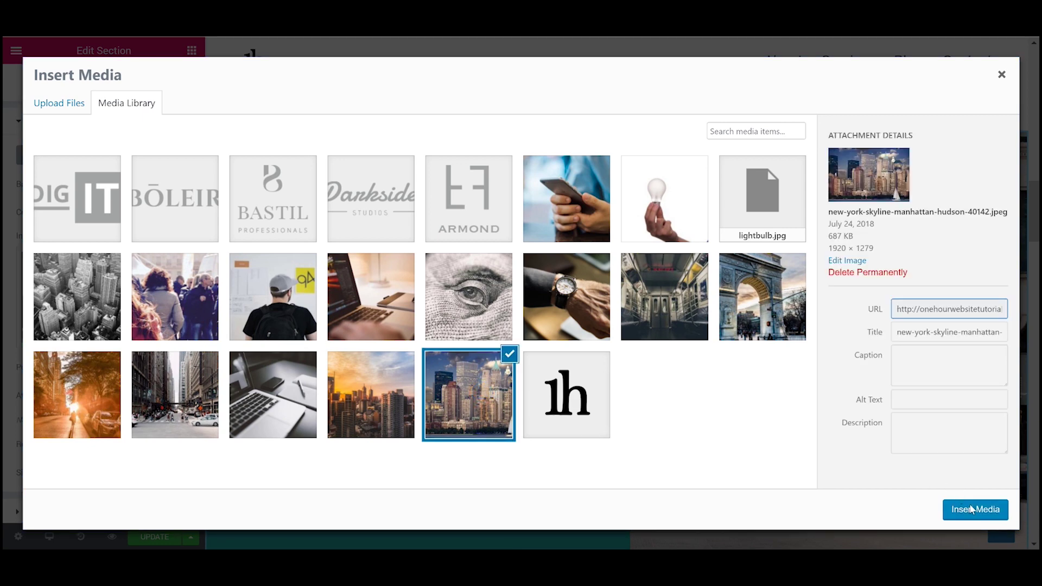
{"action": "left_click", "coordinate": [968, 512]}
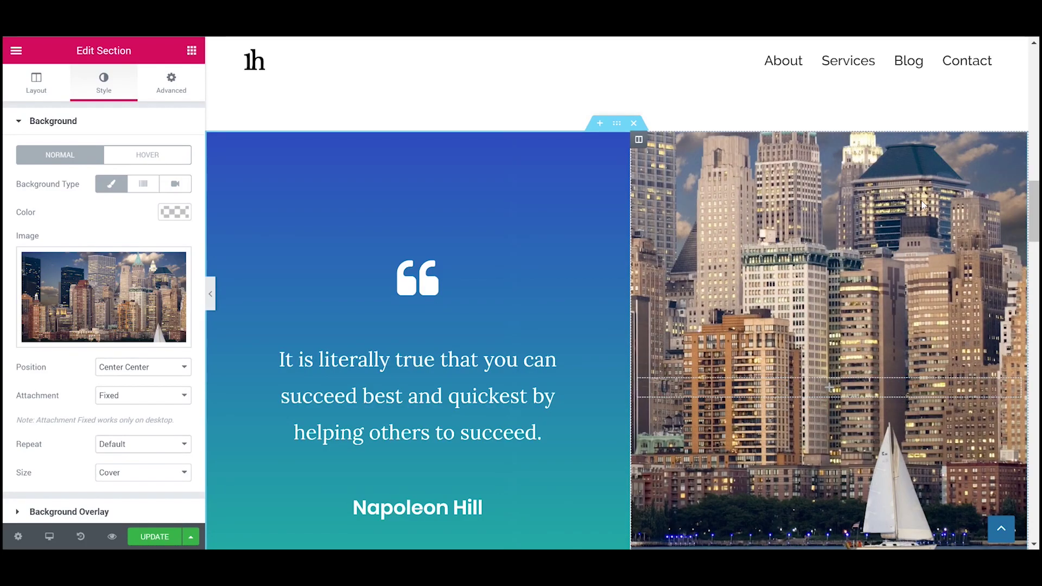
Step: Try Scroll background attachment, then keep the skyline background Fixed
{"action": "scroll", "coordinate": [921, 248], "scroll_direction": "down", "scroll_amount": 3}
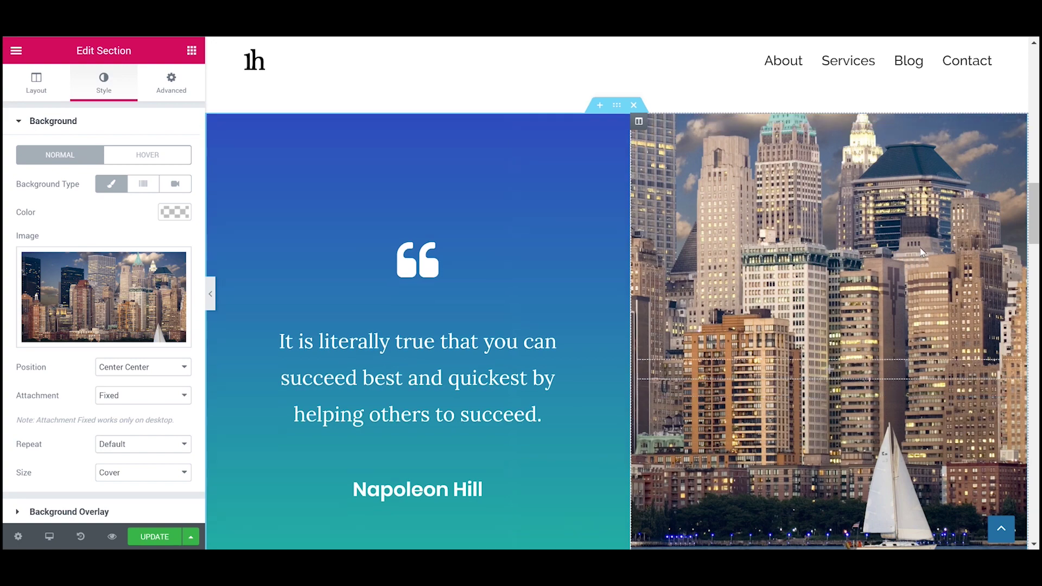
{"action": "scroll", "coordinate": [921, 246], "scroll_direction": "up", "scroll_amount": 3}
{"action": "scroll", "coordinate": [913, 219], "scroll_direction": "down", "scroll_amount": 3}
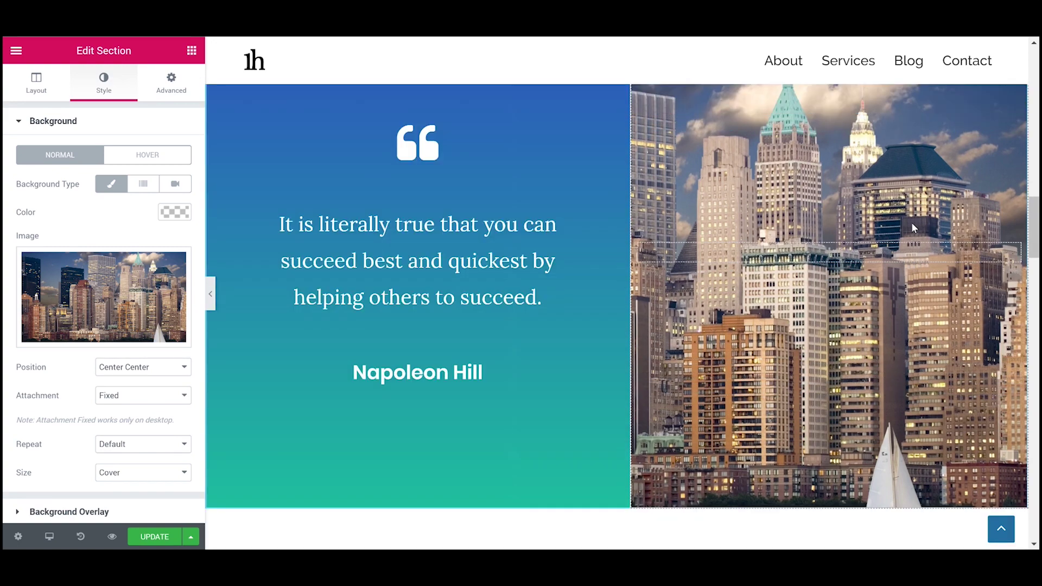
{"action": "scroll", "coordinate": [912, 233], "scroll_direction": "up", "scroll_amount": 5}
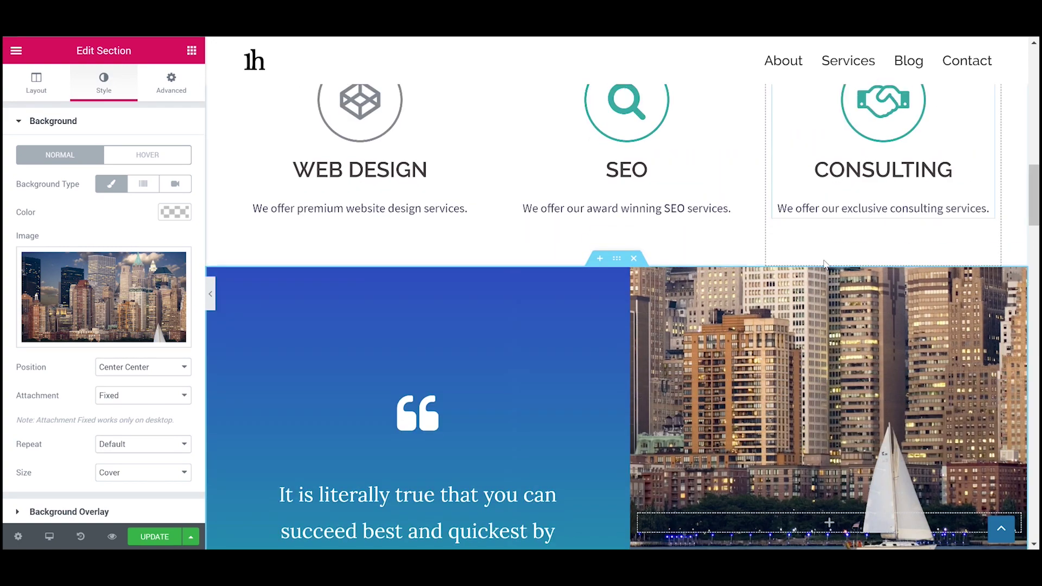
{"action": "scroll", "coordinate": [854, 267], "scroll_direction": "down", "scroll_amount": 3}
{"action": "scroll", "coordinate": [896, 288], "scroll_direction": "down", "scroll_amount": 2}
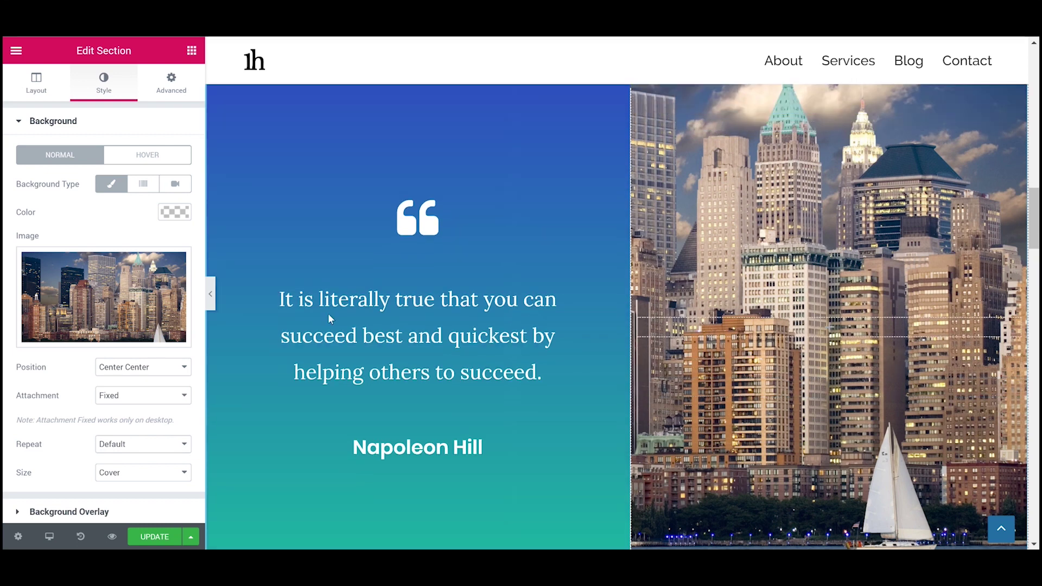
{"action": "scroll", "coordinate": [791, 243], "scroll_direction": "up", "scroll_amount": 3}
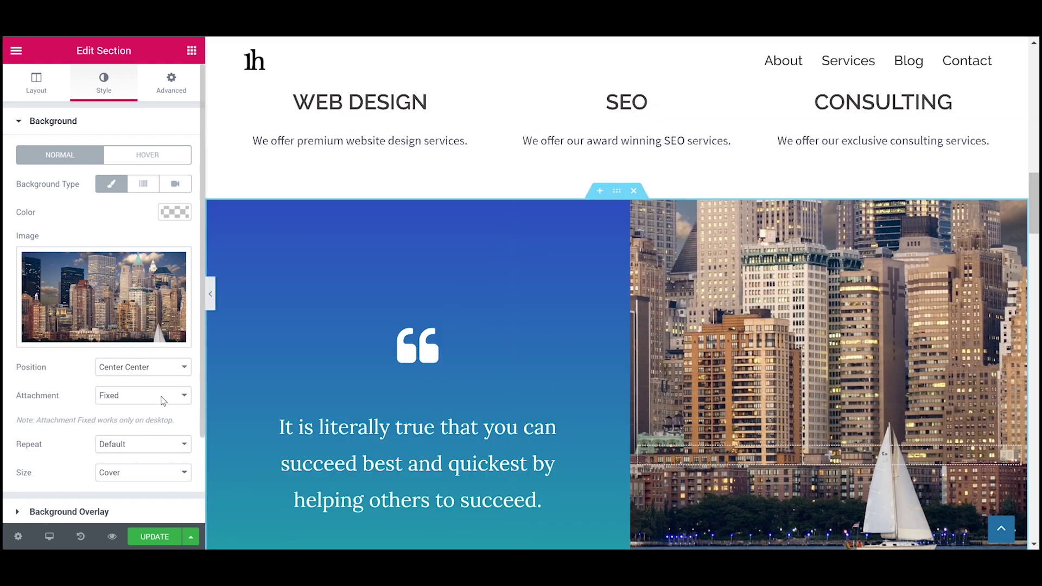
{"action": "left_click", "coordinate": [145, 398]}
{"action": "left_click", "coordinate": [115, 418]}
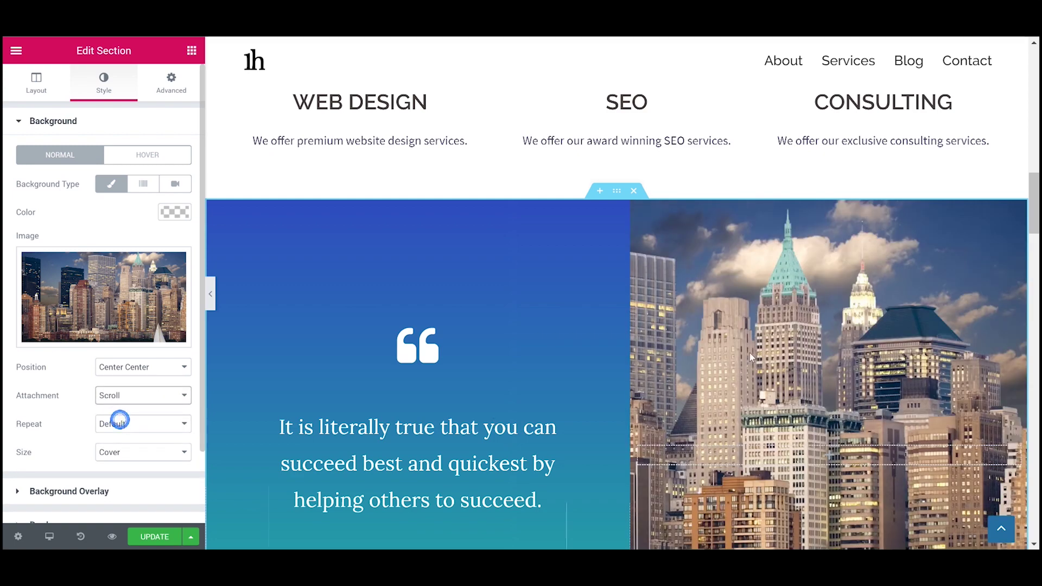
{"action": "scroll", "coordinate": [848, 279], "scroll_direction": "down", "scroll_amount": 5}
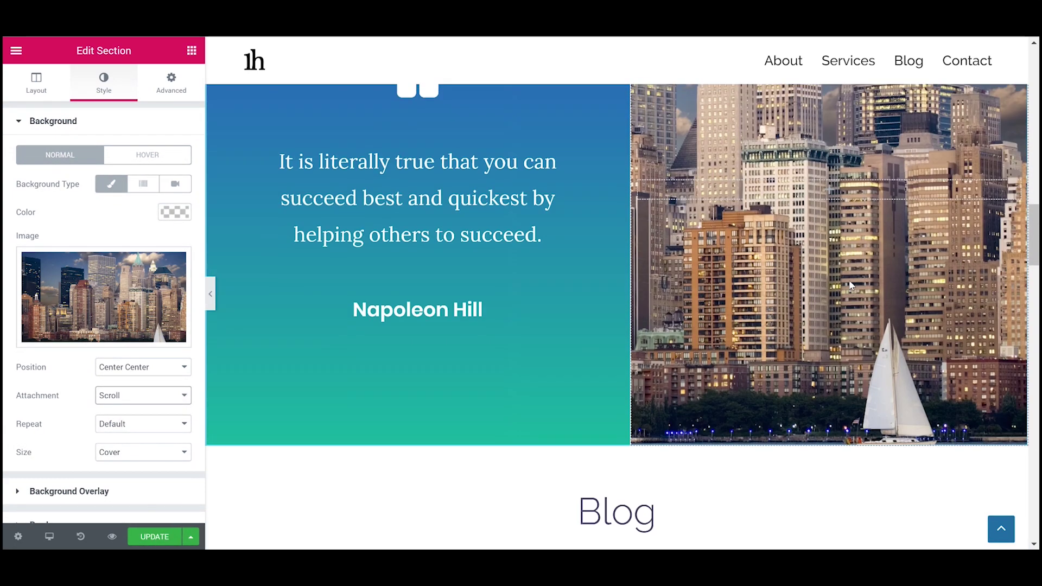
{"action": "scroll", "coordinate": [848, 280], "scroll_direction": "up", "scroll_amount": 3}
{"action": "left_click", "coordinate": [140, 395]}
{"action": "left_click", "coordinate": [122, 429]}
{"action": "scroll", "coordinate": [432, 154], "scroll_direction": "down", "scroll_amount": 1}
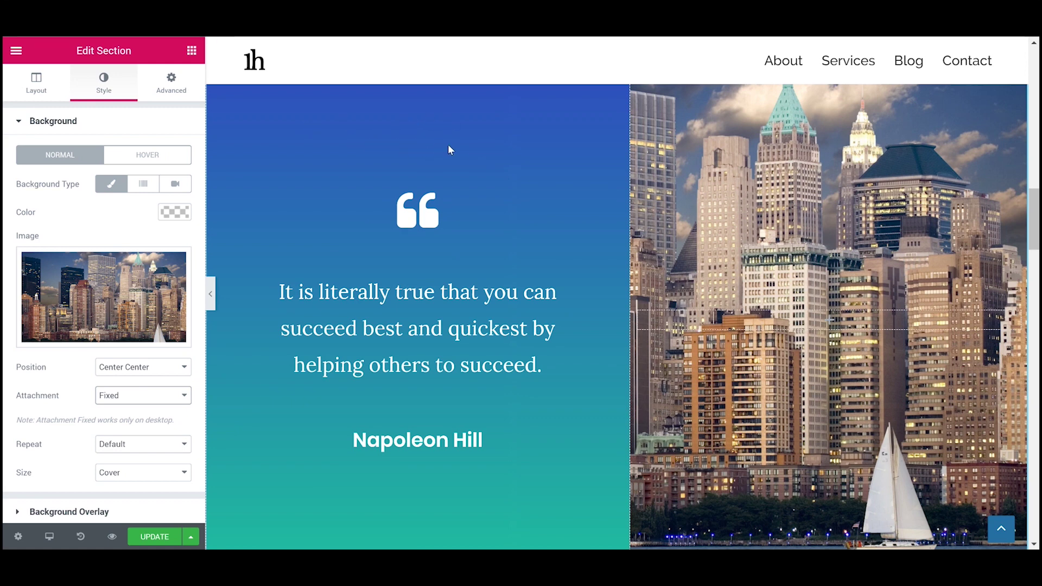
Step: View the quote column's background gradient styling and save the page with Ctrl+S
{"action": "right_click", "coordinate": [485, 161]}
{"action": "left_click", "coordinate": [523, 175]}
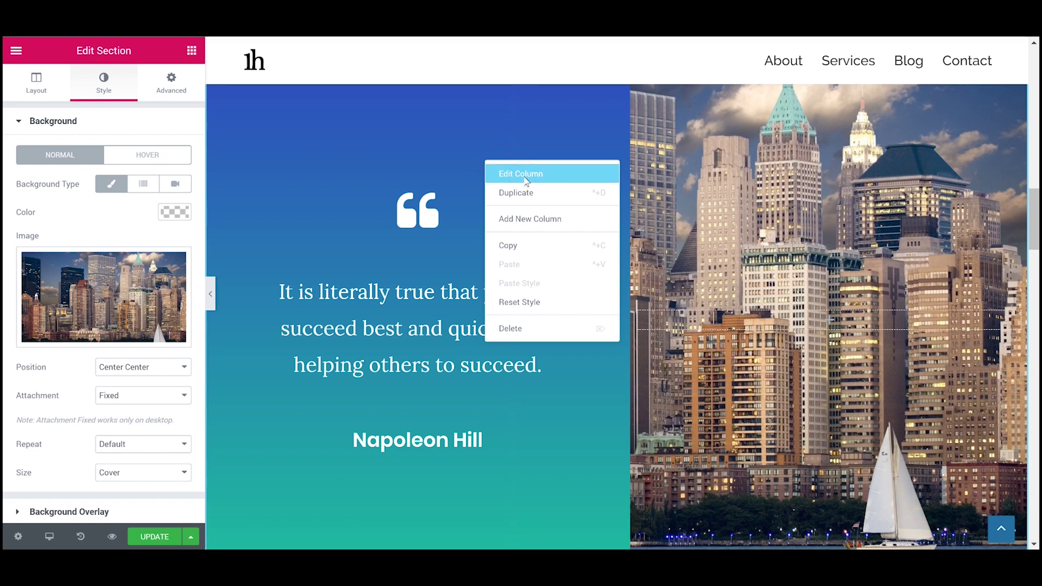
{"action": "left_click", "coordinate": [104, 87]}
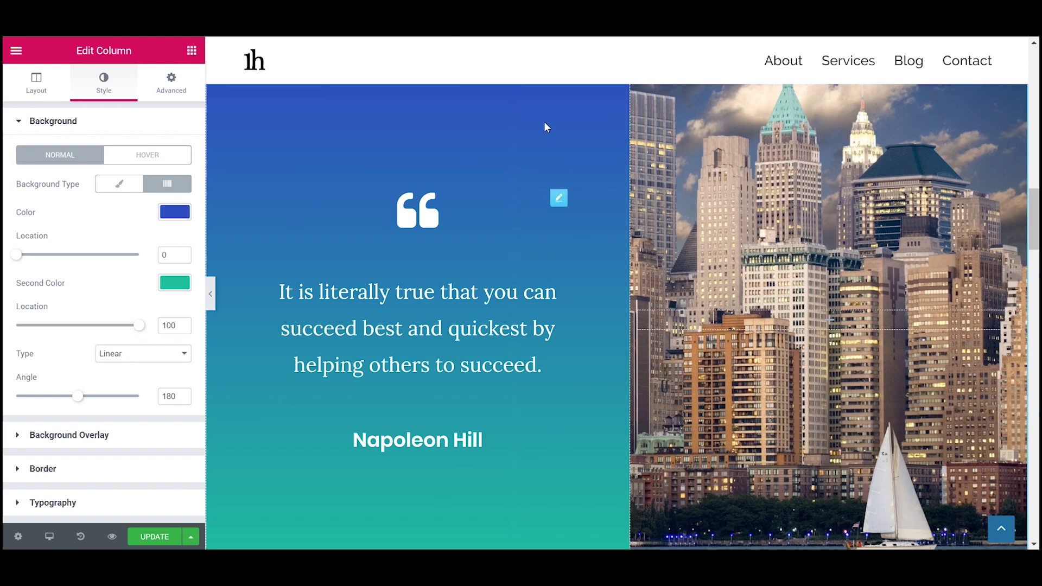
{"action": "key", "text": "ctrl+s"}
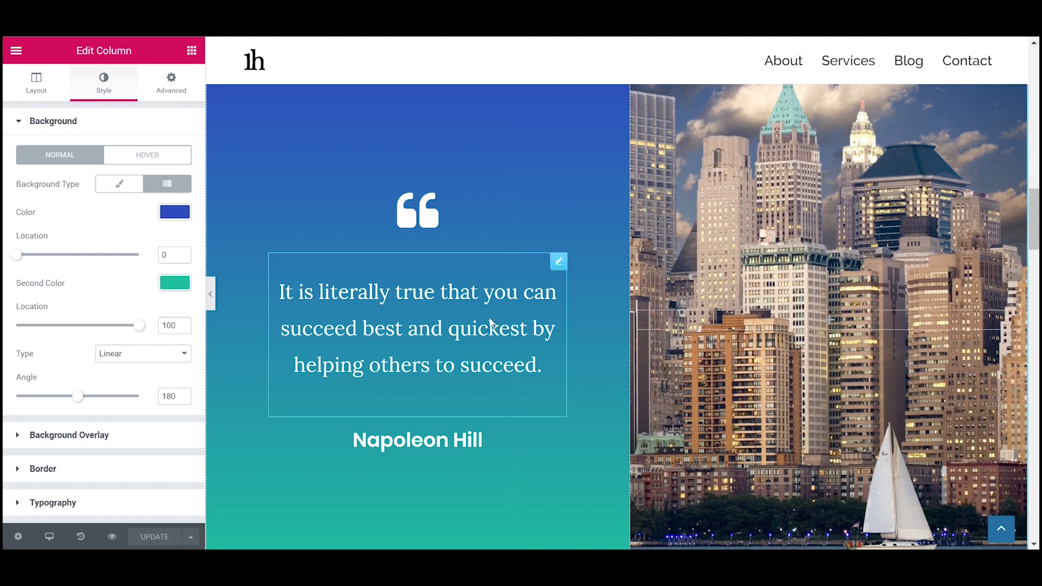
Step: Try Slide In Down as the column's entrance animation, then revert to Slide In Left
{"action": "left_click", "coordinate": [171, 80]}
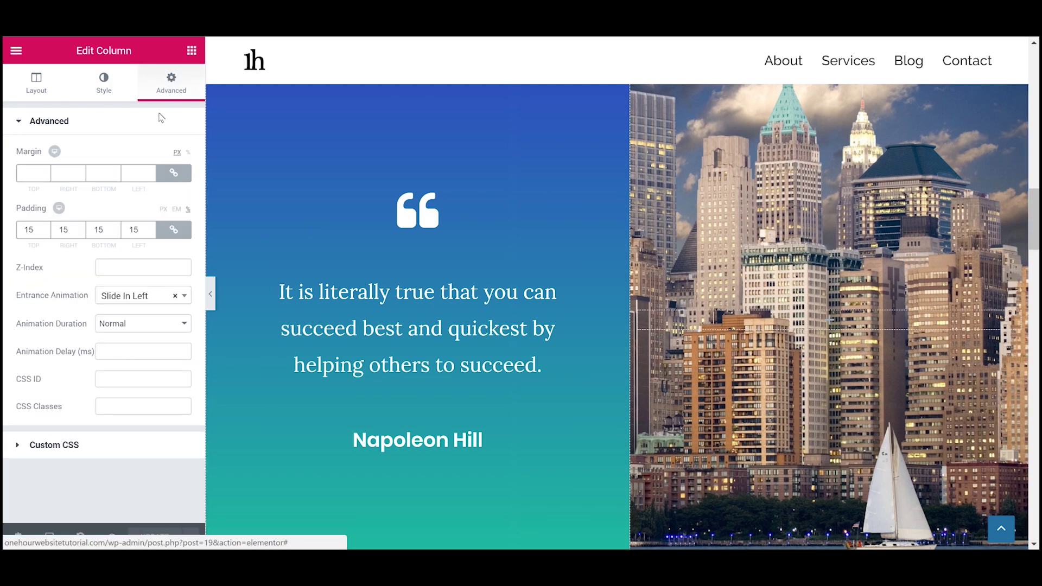
{"action": "left_click", "coordinate": [159, 297]}
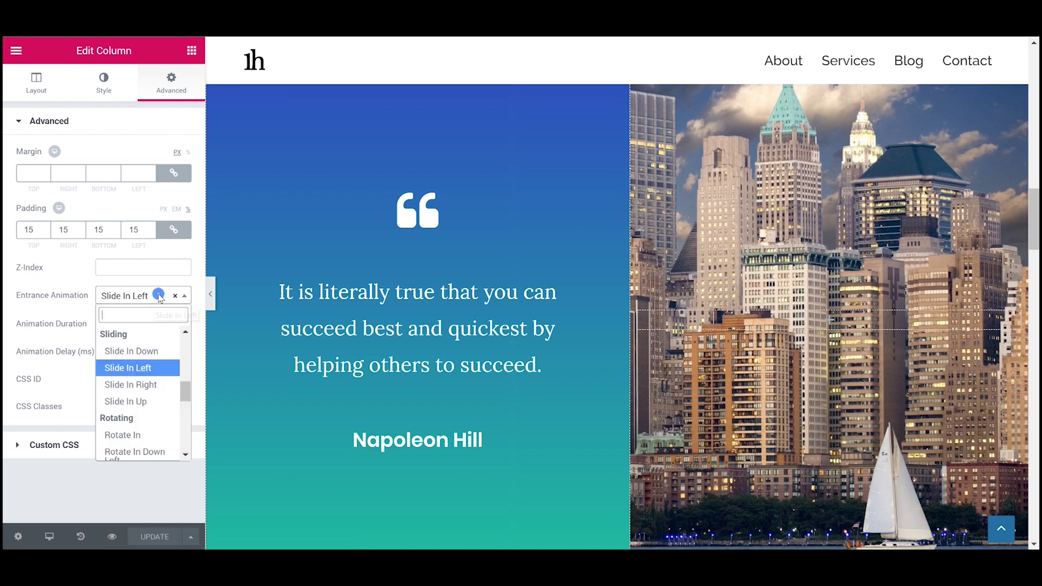
{"action": "left_click", "coordinate": [145, 353]}
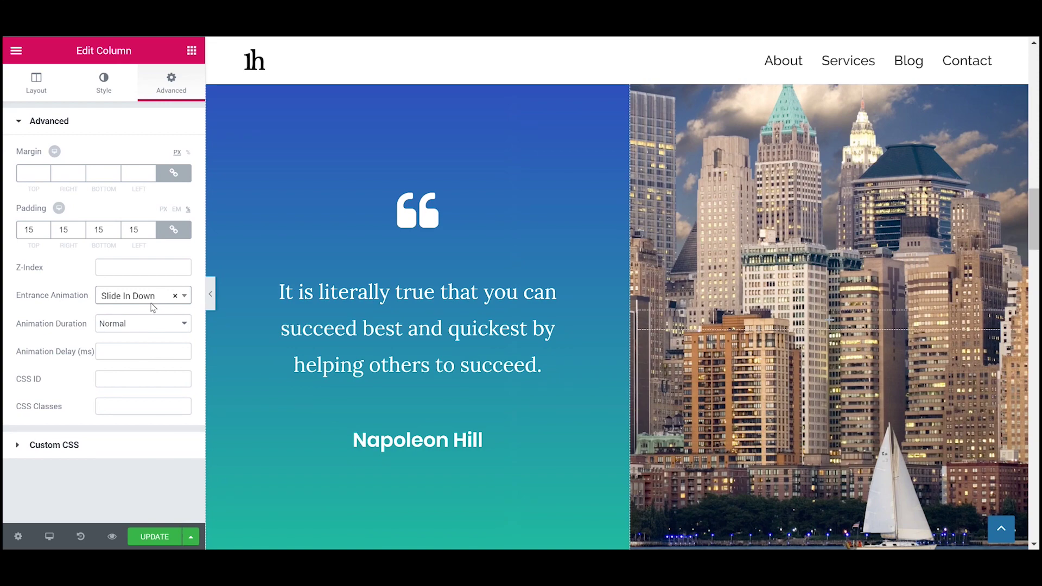
{"action": "left_click", "coordinate": [148, 297]}
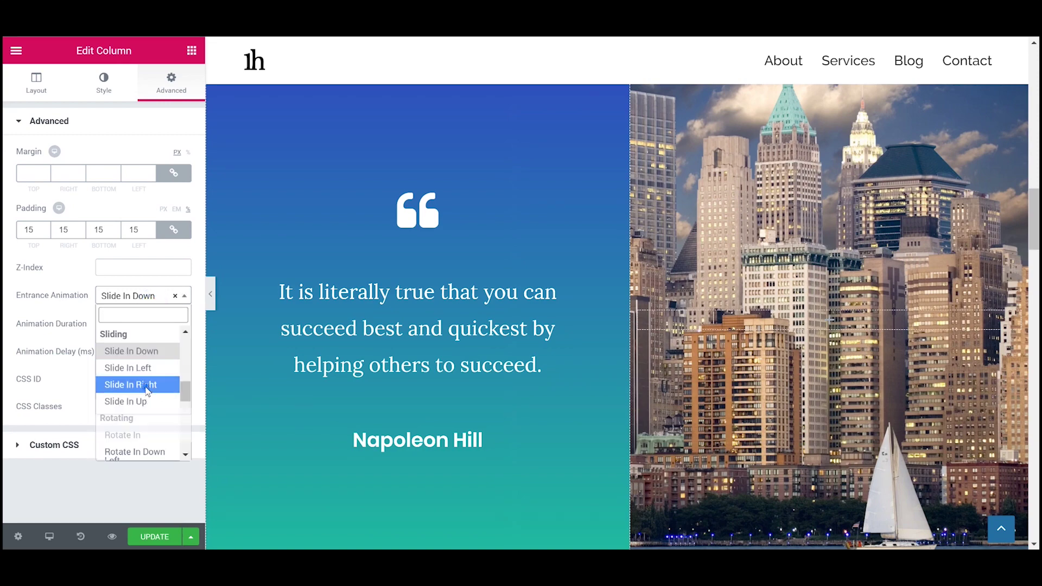
{"action": "left_click", "coordinate": [143, 368]}
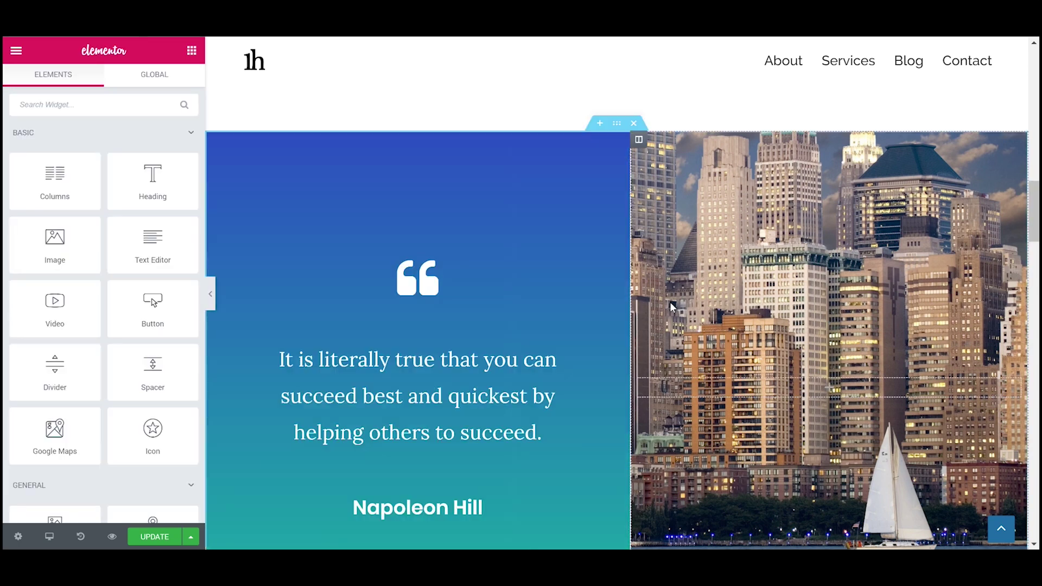
Step: Scroll down to the Blog section and save the home page with UPDATE
{"action": "scroll", "coordinate": [681, 284], "scroll_direction": "down", "scroll_amount": 5}
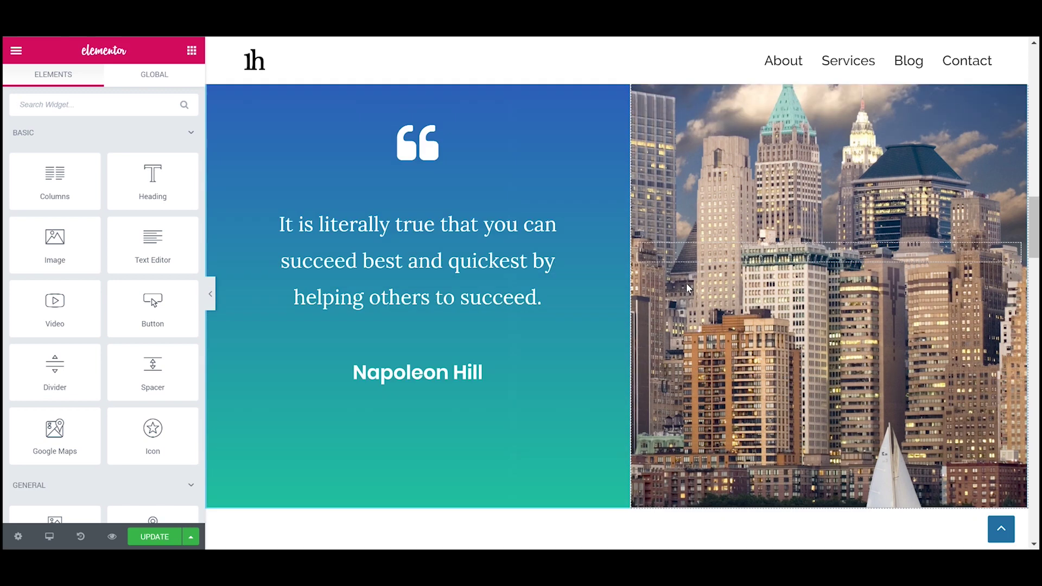
{"action": "scroll", "coordinate": [683, 293], "scroll_direction": "down", "scroll_amount": 2}
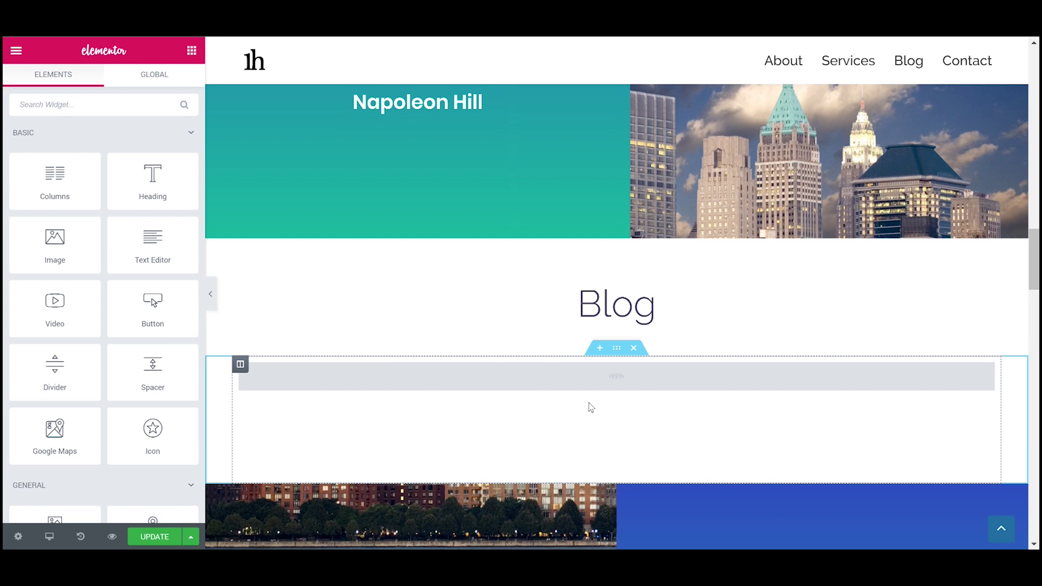
{"action": "left_click", "coordinate": [155, 542]}
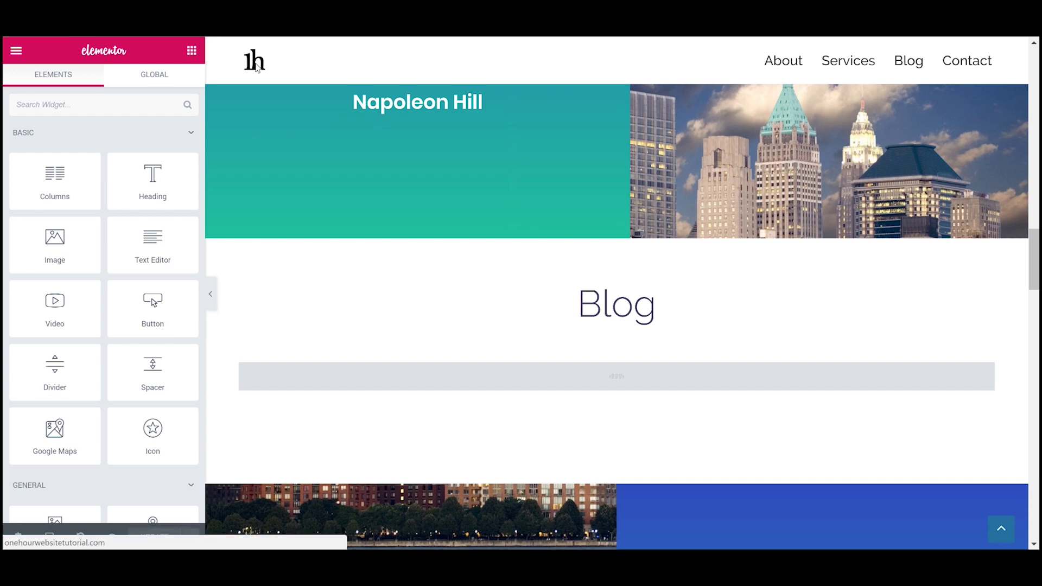
Step: Open the live site in a new browser tab from the site logo link
{"action": "right_click", "coordinate": [257, 67]}
{"action": "left_click", "coordinate": [299, 75]}
{"action": "mouse_move", "coordinate": [80, 50]}
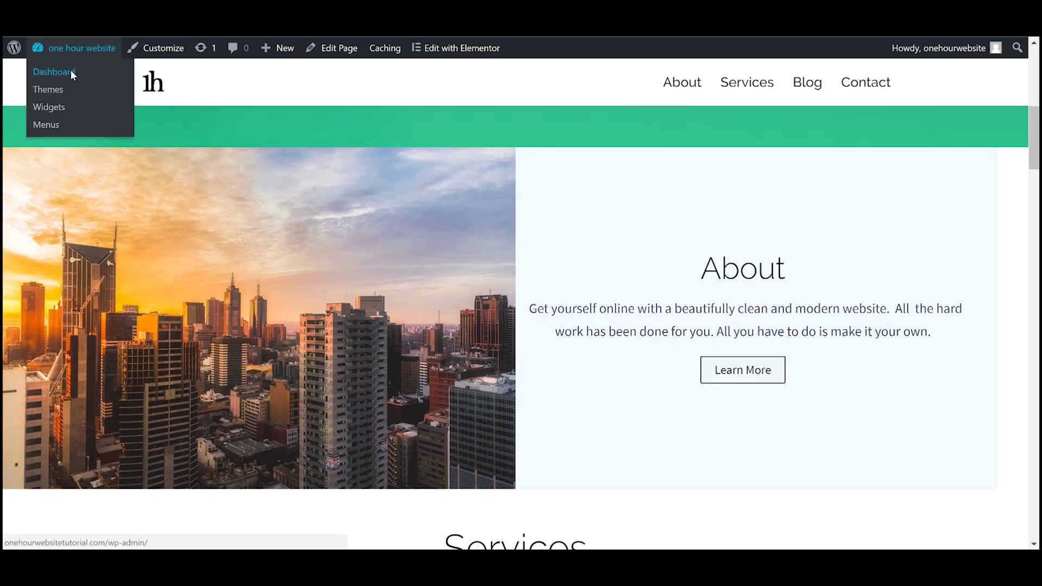
Step: Start a new post titled 'My first blog post' with body 'My very first blog post!!!!'
{"action": "left_click", "coordinate": [72, 72]}
{"action": "mouse_move", "coordinate": [99, 213]}
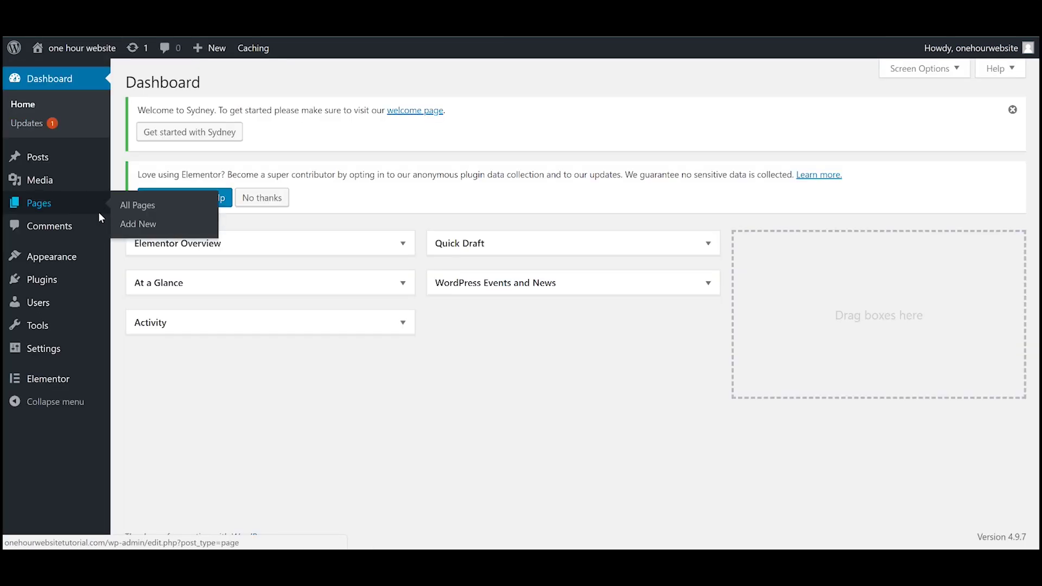
{"action": "mouse_move", "coordinate": [67, 154]}
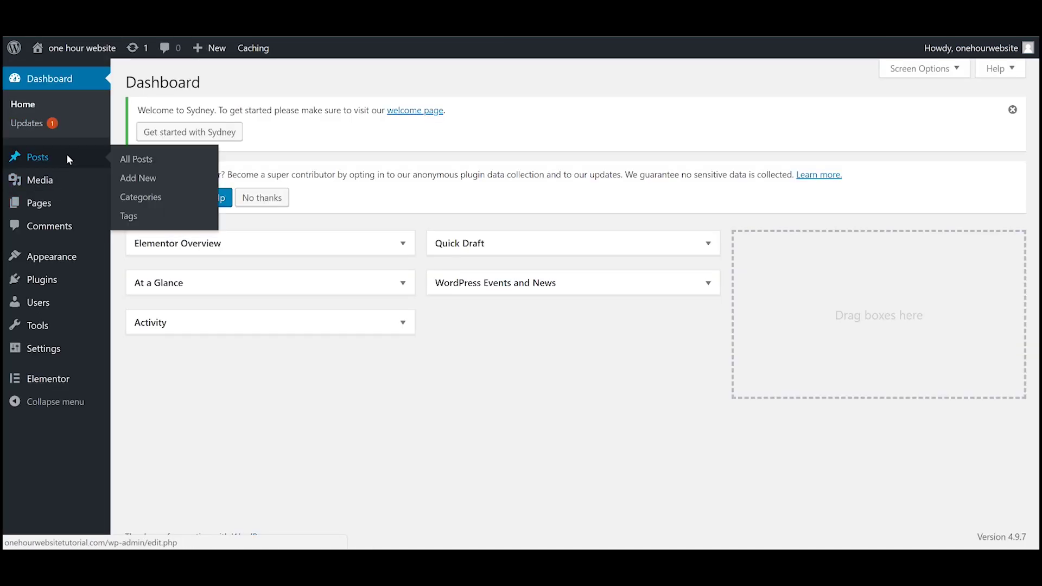
{"action": "left_click", "coordinate": [140, 179]}
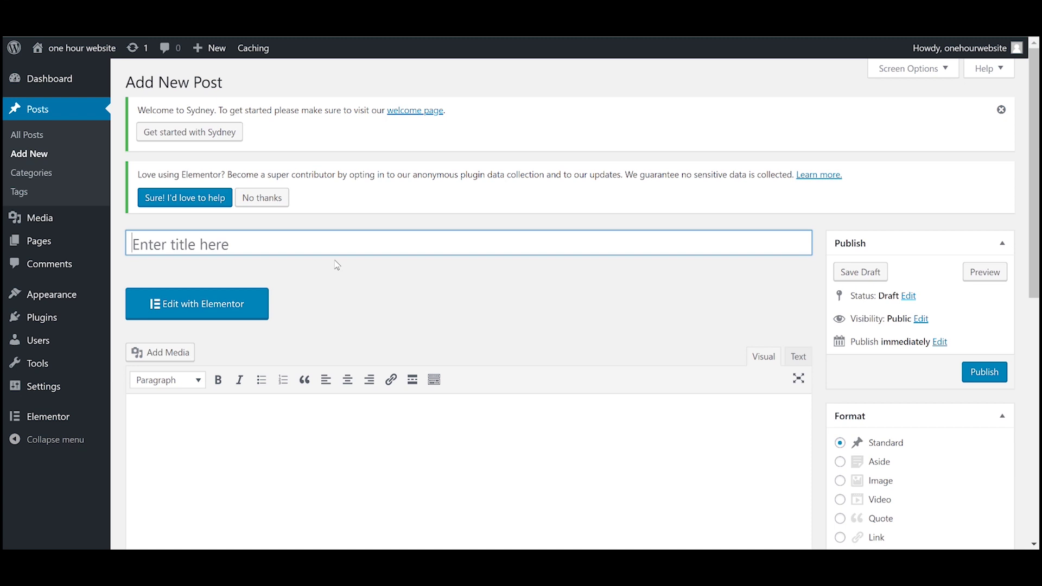
{"action": "type", "text": "M"}
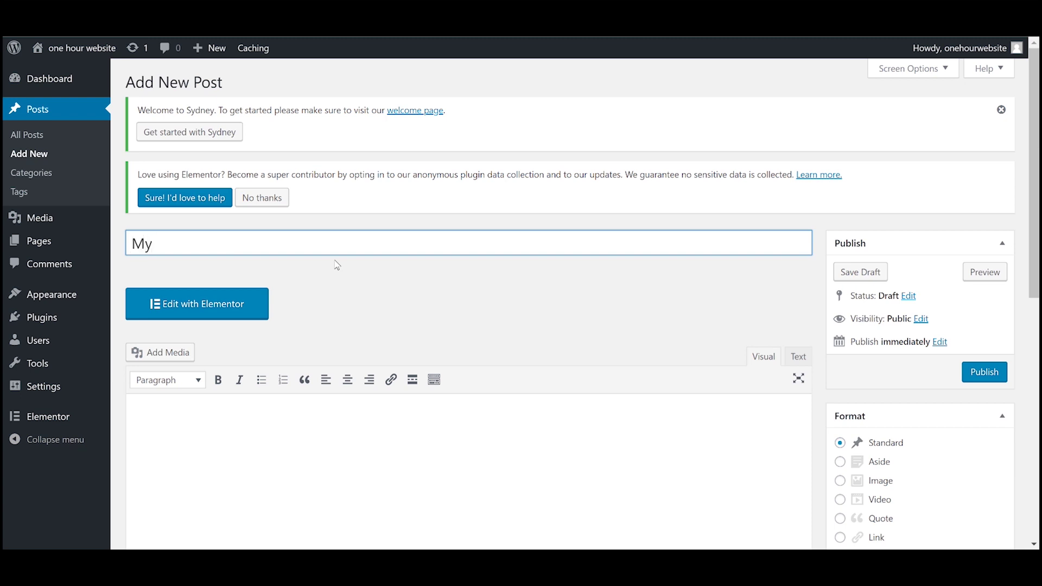
{"action": "type", "text": "y"}
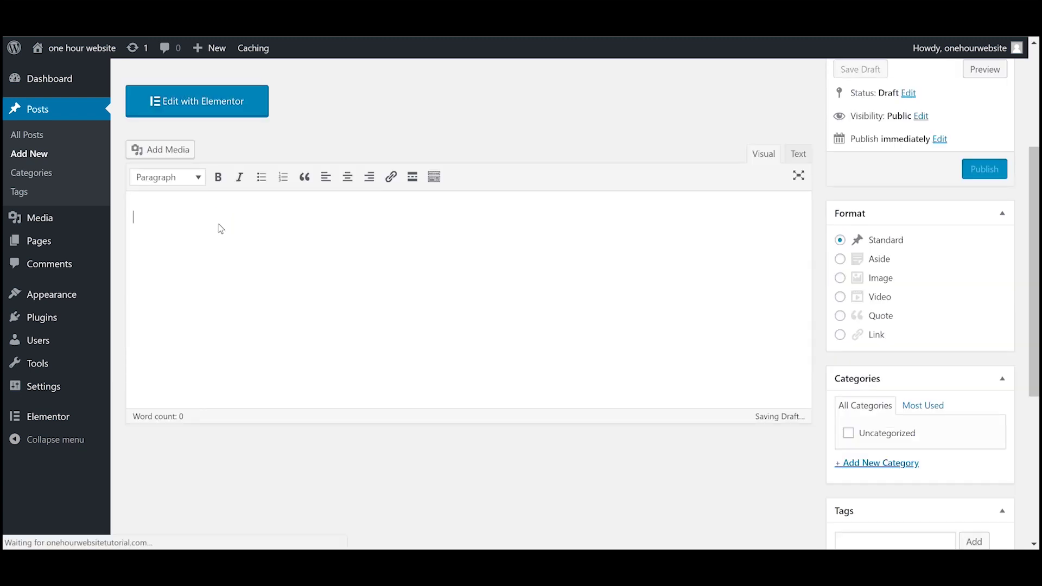
{"action": "type", "text": "My very first blog post!!!!"}
Step: Give the post a sunset street featured image and publish it
{"action": "scroll", "coordinate": [956, 340], "scroll_direction": "down", "scroll_amount": 3}
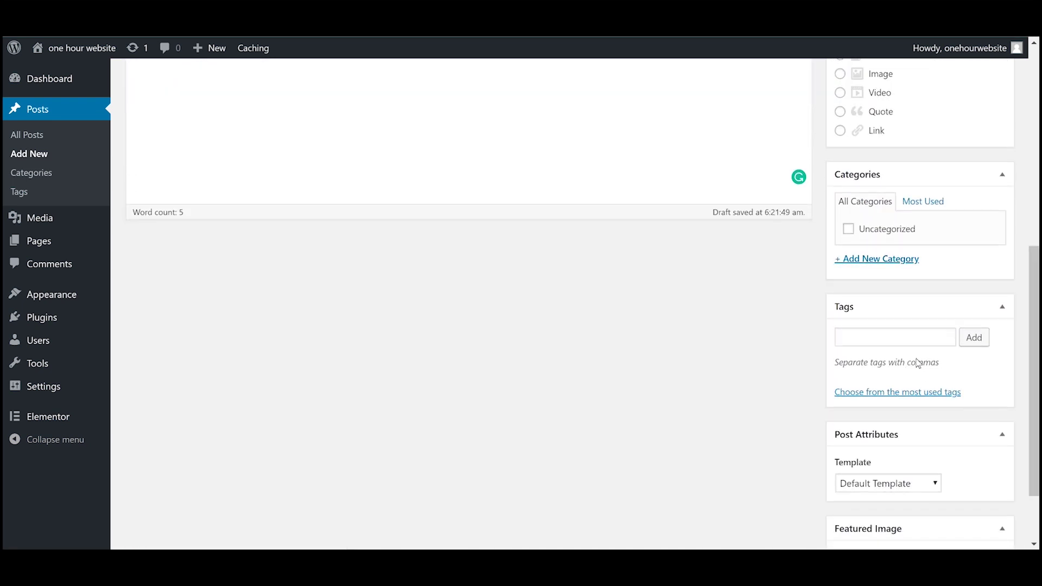
{"action": "scroll", "coordinate": [921, 384], "scroll_direction": "down", "scroll_amount": 1}
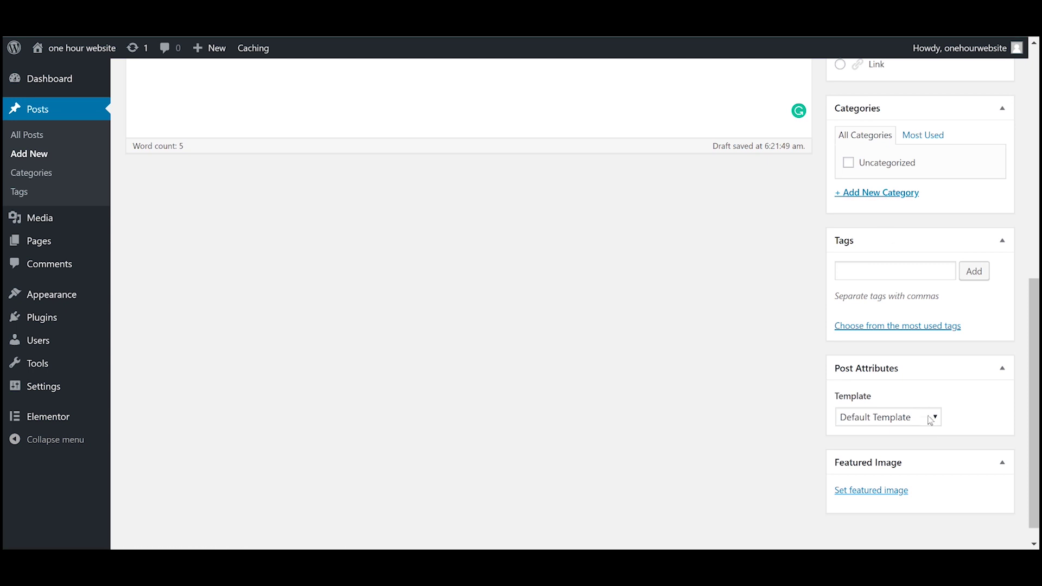
{"action": "left_click", "coordinate": [882, 491]}
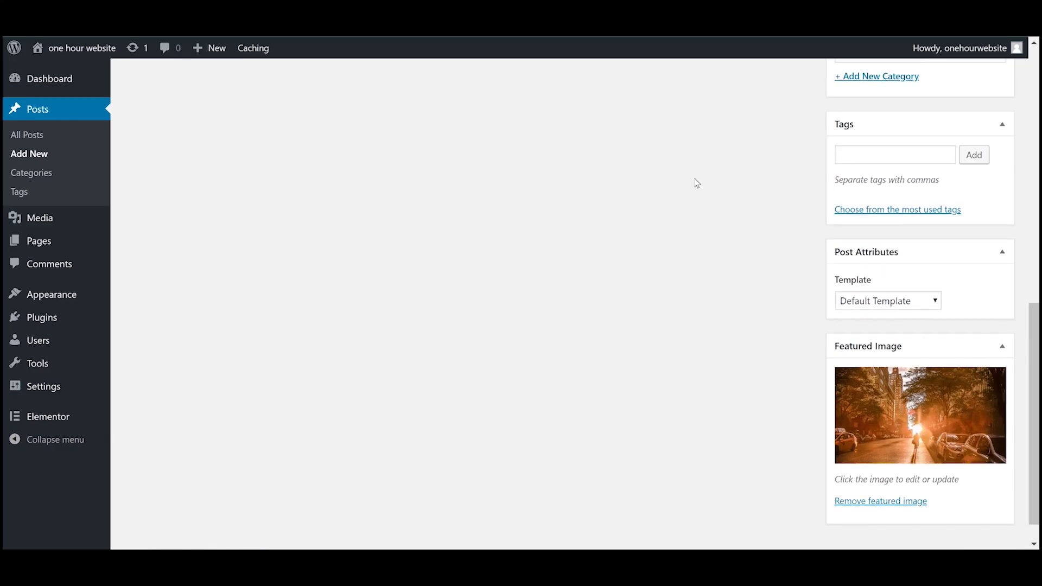
{"action": "scroll", "coordinate": [695, 182], "scroll_direction": "up", "scroll_amount": 10}
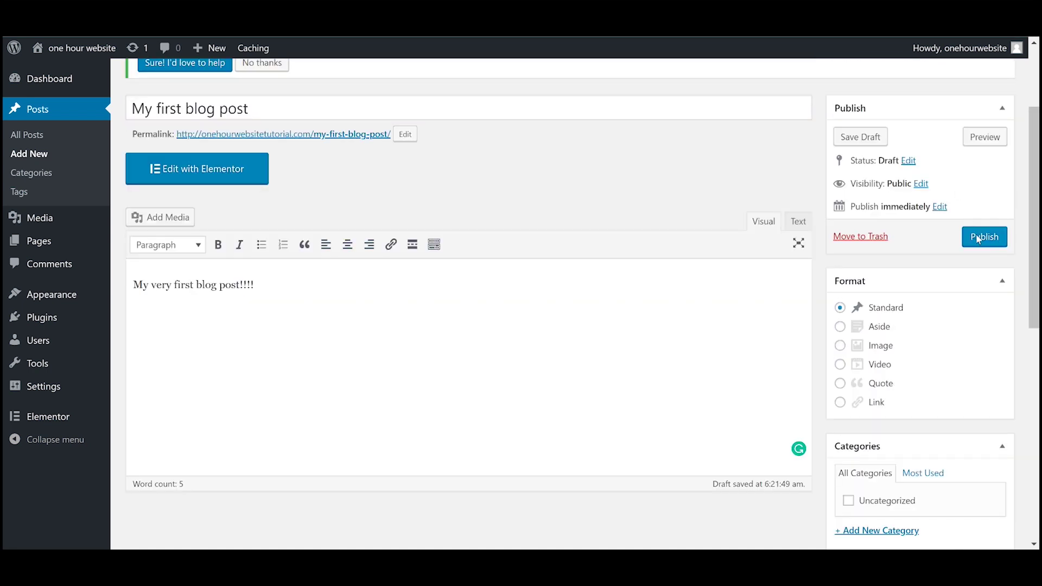
{"action": "left_click", "coordinate": [977, 239]}
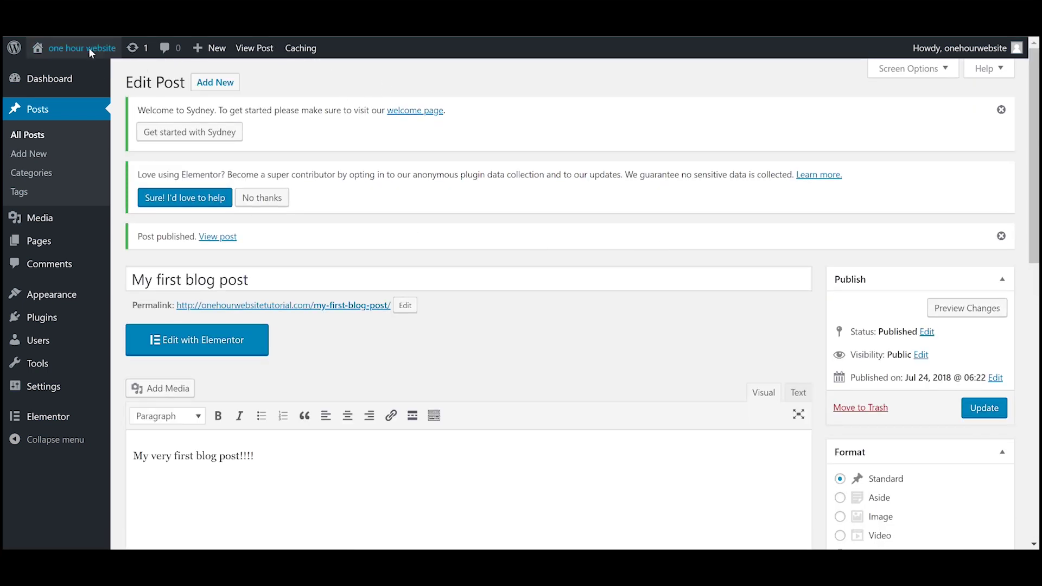
Step: View the live home page, confirm the Blog section shows 'My first blog post', then reopen Elementor
{"action": "mouse_move", "coordinate": [81, 47]}
{"action": "right_click", "coordinate": [81, 69]}
{"action": "left_click", "coordinate": [113, 77]}
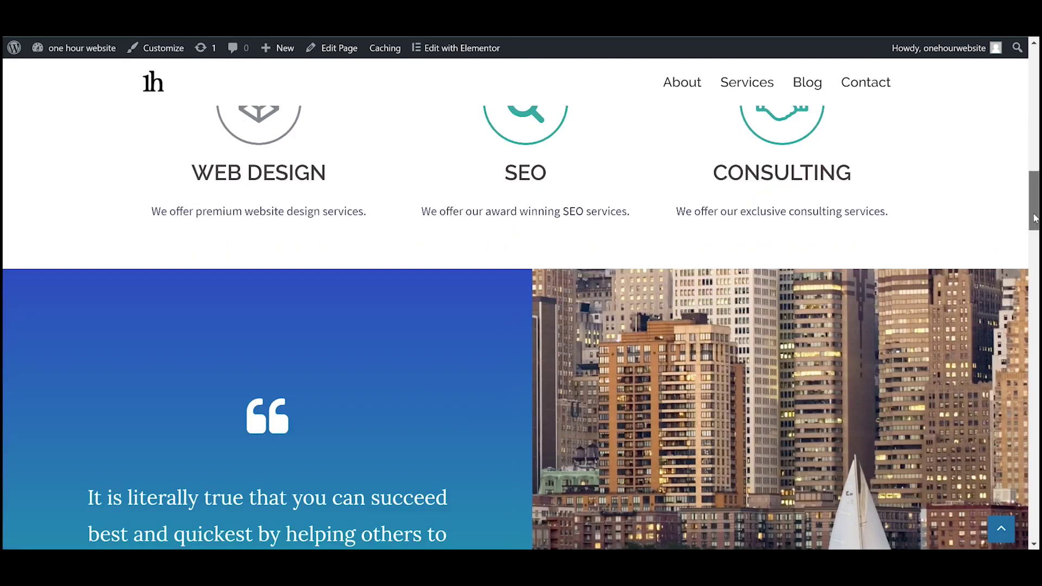
{"action": "left_click_drag", "start_coordinate": [1032, 211], "coordinate": [1031, 281]}
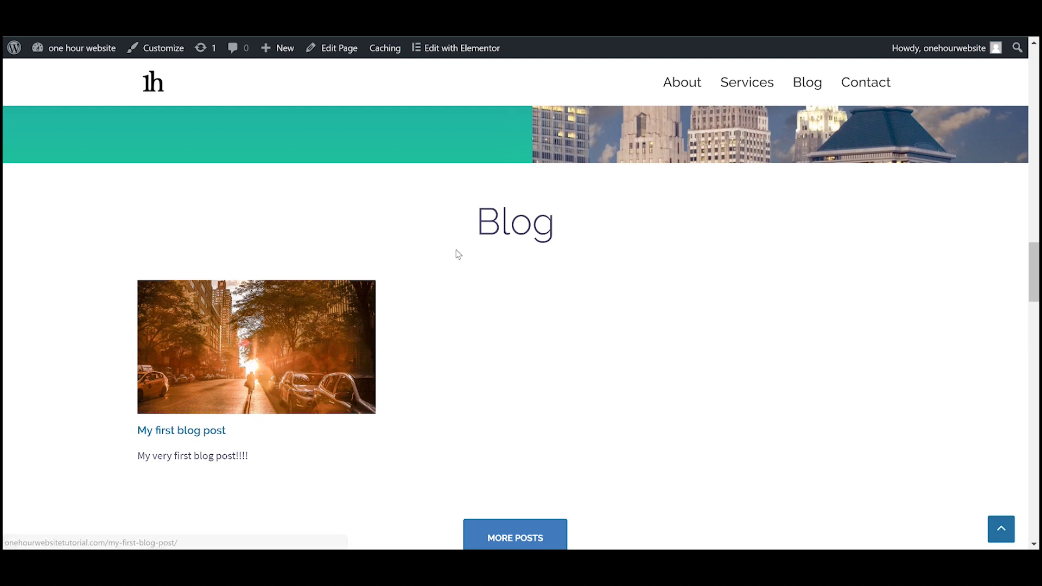
{"action": "scroll", "coordinate": [561, 267], "scroll_direction": "down", "scroll_amount": 1}
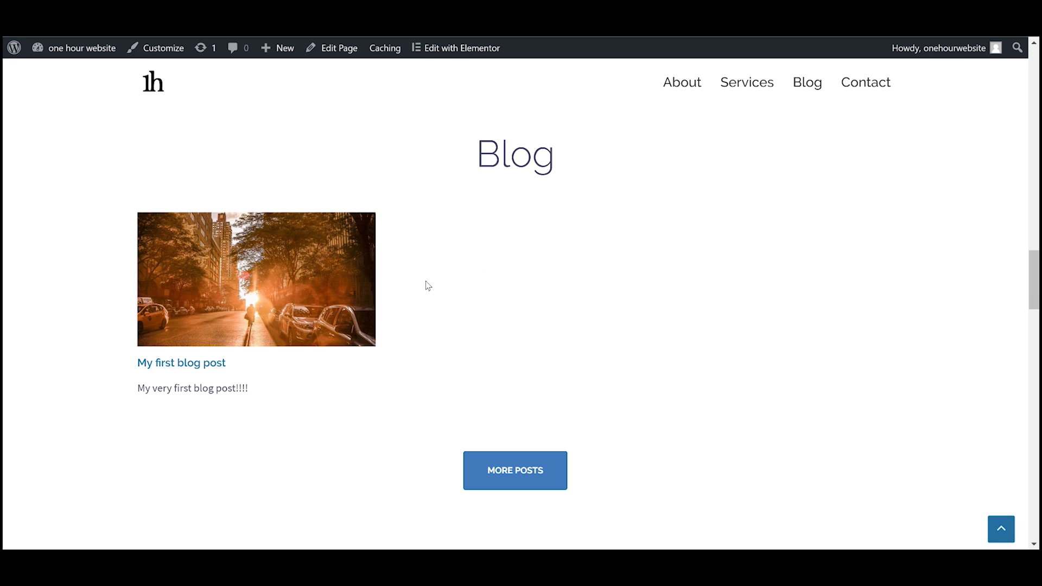
{"action": "left_click", "coordinate": [470, 49]}
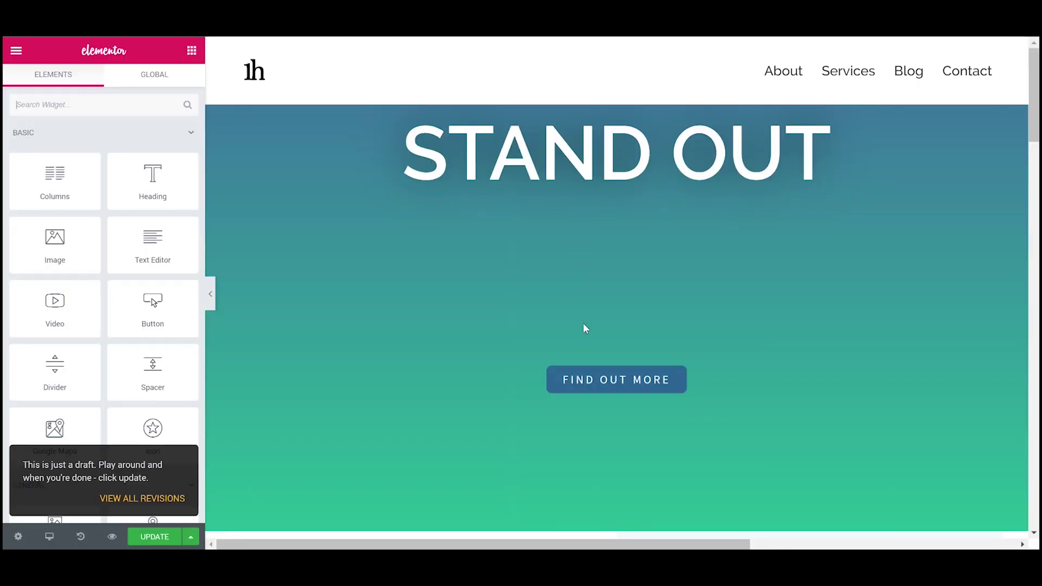
Step: Move past the blog feed to the Portfolio widget and expand its first project, NYC (Photography)
{"action": "scroll", "coordinate": [651, 296], "scroll_direction": "down", "scroll_amount": 15}
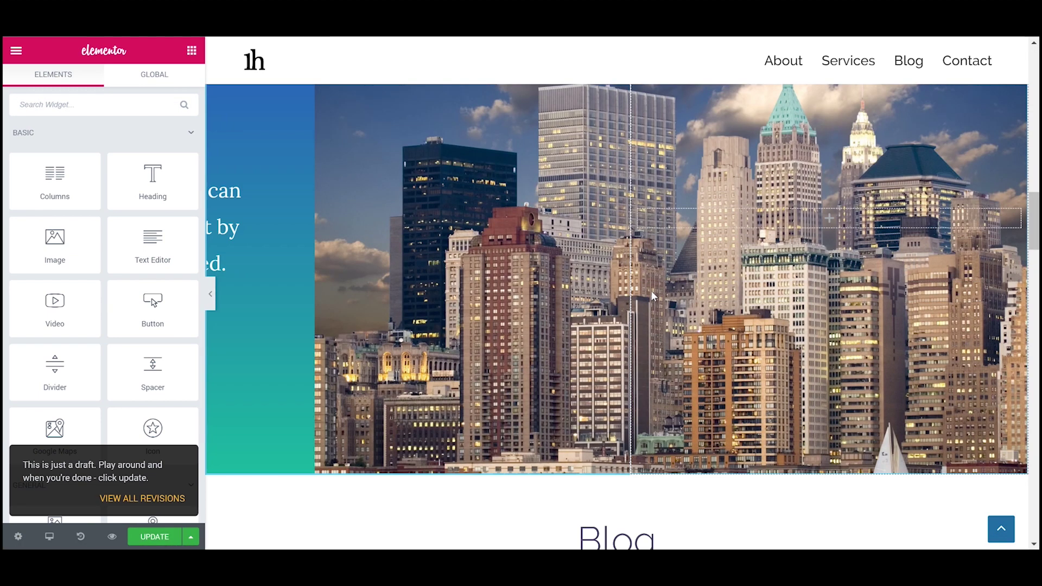
{"action": "scroll", "coordinate": [654, 296], "scroll_direction": "down", "scroll_amount": 9}
{"action": "left_click", "coordinate": [962, 343]}
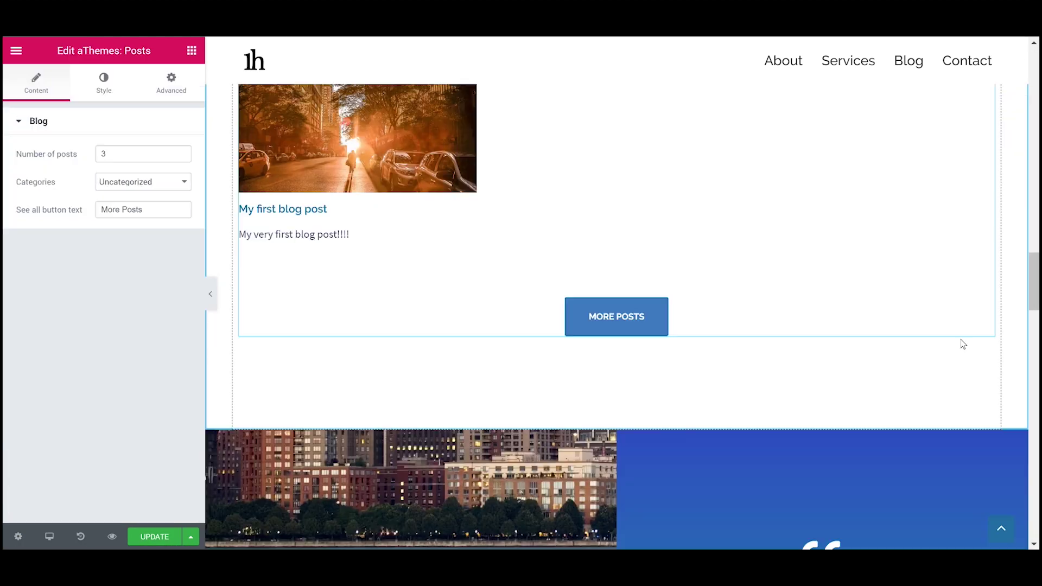
{"action": "scroll", "coordinate": [962, 342], "scroll_direction": "down", "scroll_amount": 3}
{"action": "scroll", "coordinate": [962, 338], "scroll_direction": "down", "scroll_amount": 2}
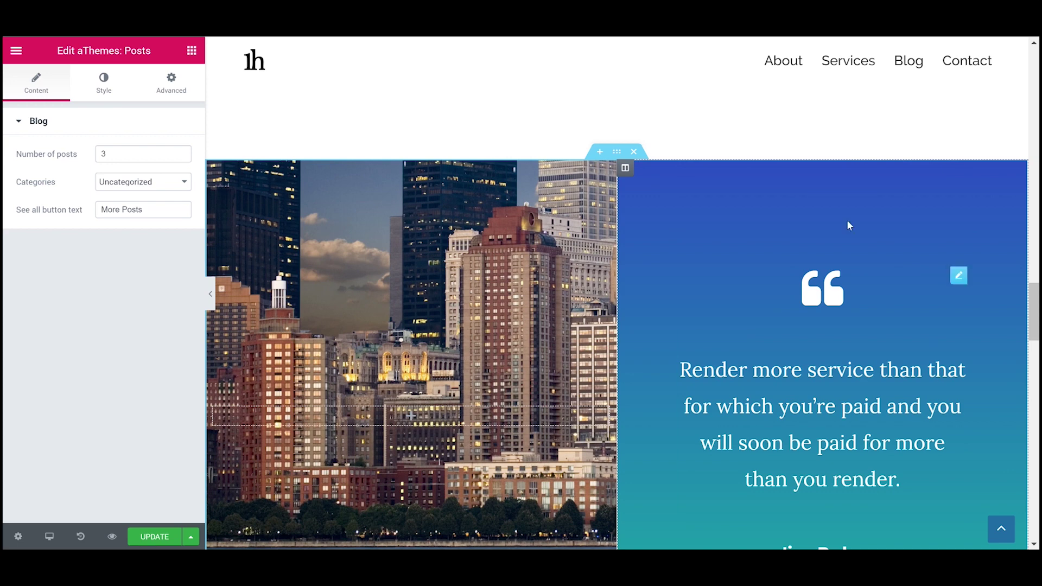
{"action": "scroll", "coordinate": [744, 247], "scroll_direction": "down", "scroll_amount": 3}
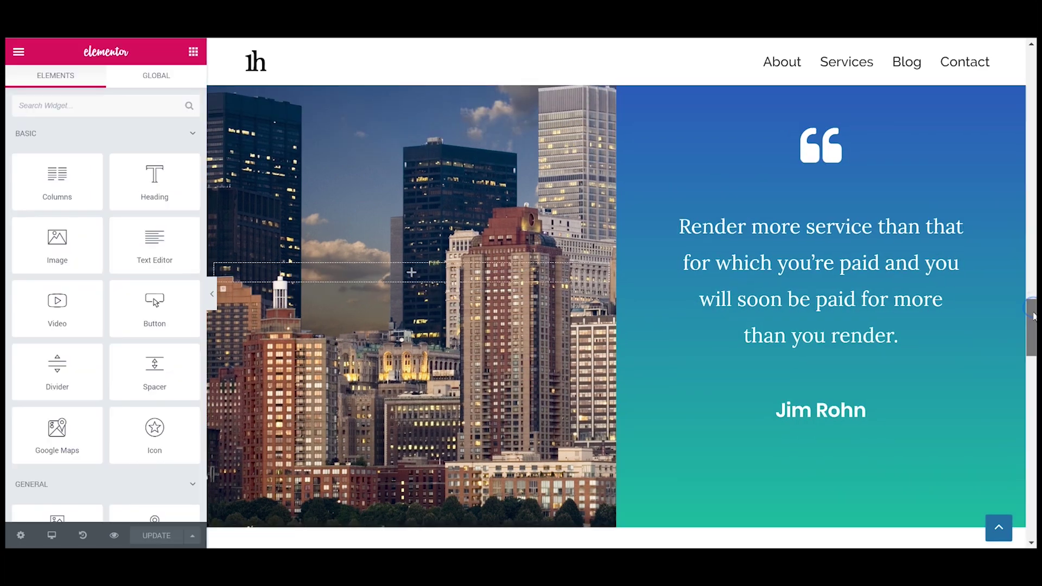
{"action": "left_click_drag", "start_coordinate": [1035, 309], "coordinate": [1034, 361]}
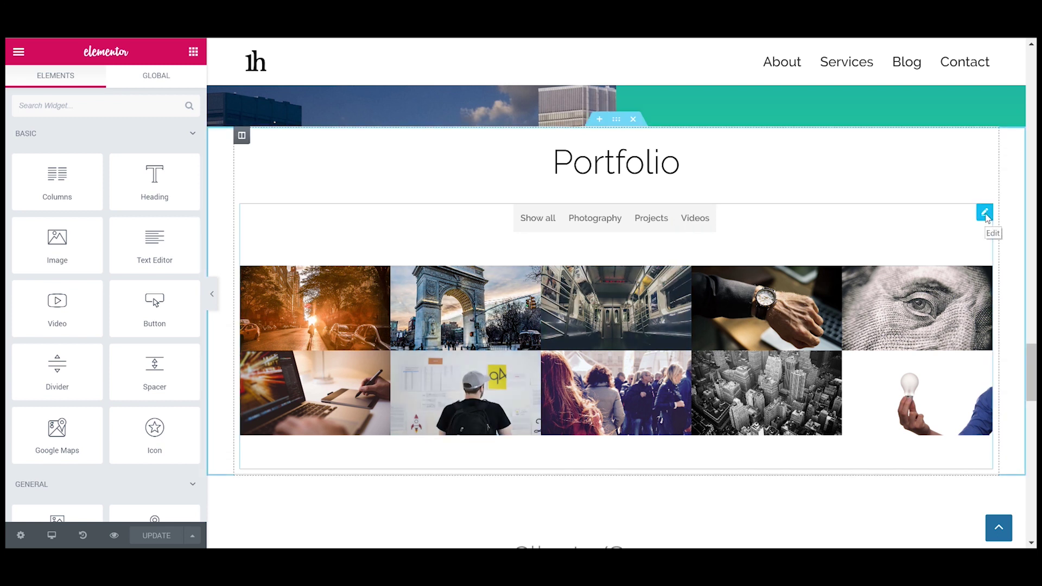
{"action": "left_click", "coordinate": [986, 213]}
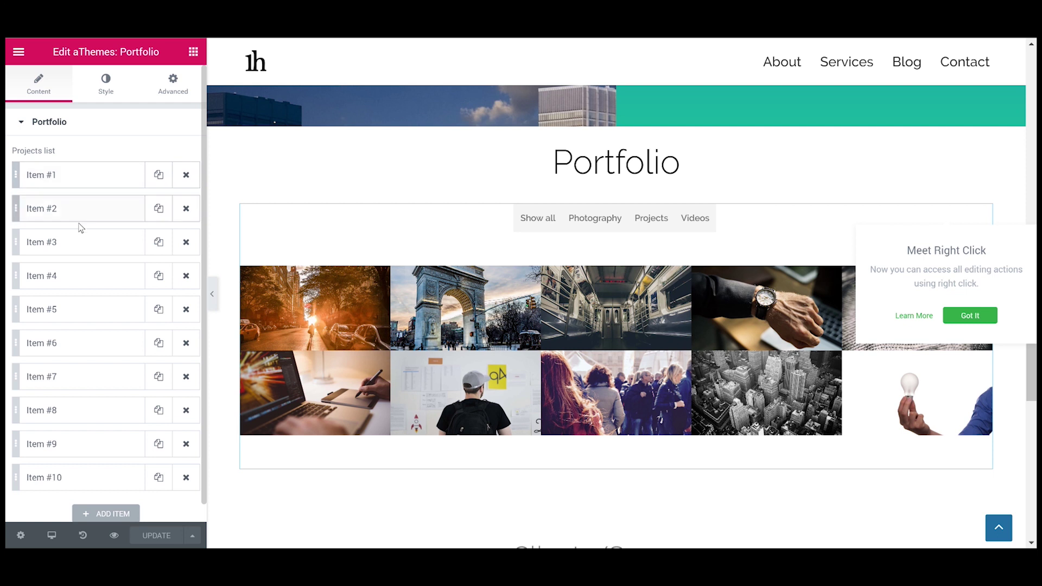
{"action": "left_click", "coordinate": [88, 174]}
{"action": "mouse_move", "coordinate": [90, 259]}
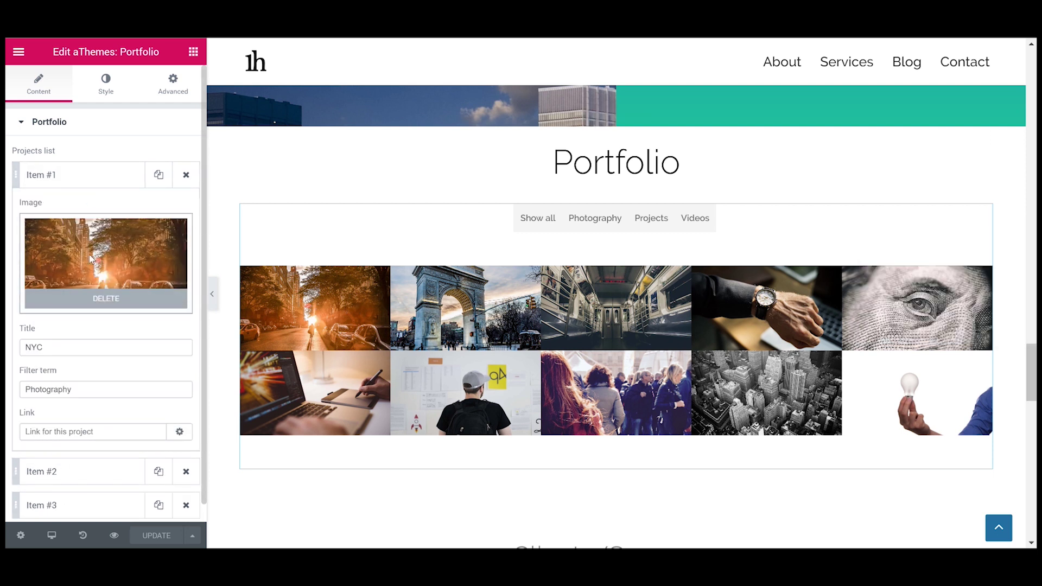
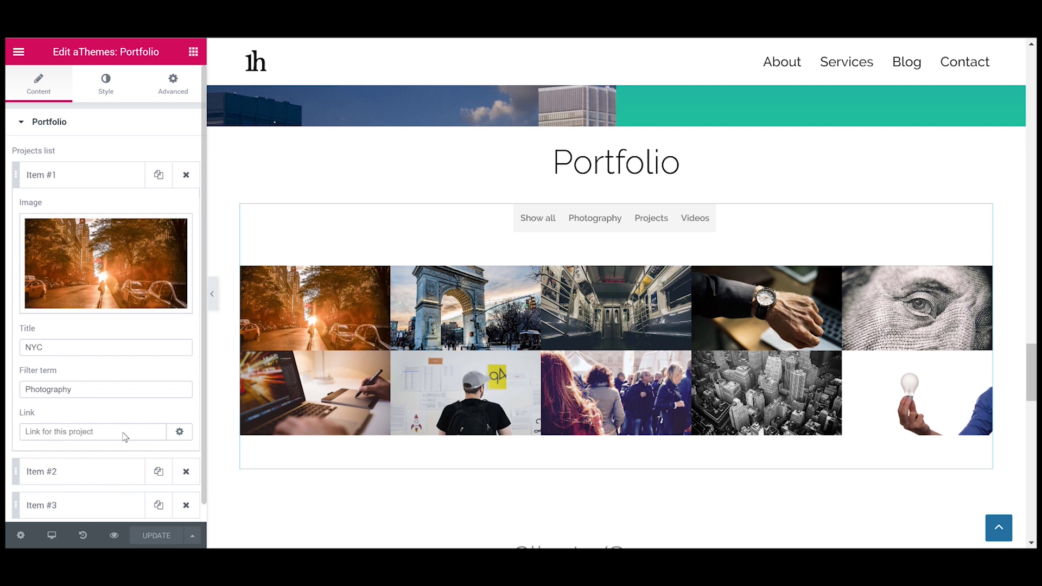
Step: Set Photography as the NYC project's filter term and preview the Pictures and Photography filters
{"action": "left_click", "coordinate": [68, 433]}
{"action": "double_click", "coordinate": [88, 396]}
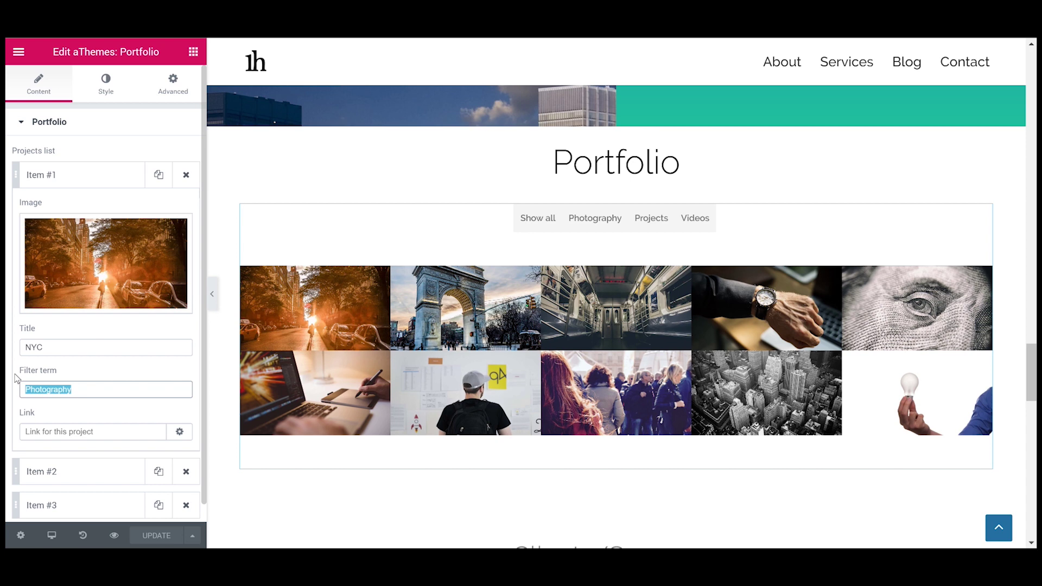
{"action": "type", "text": "Pictures"}
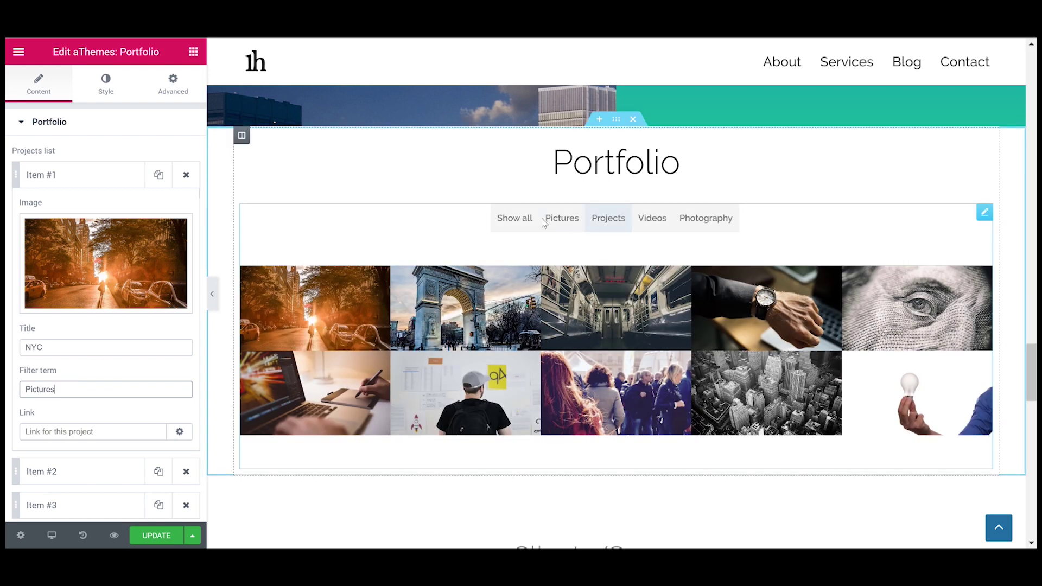
{"action": "left_click", "coordinate": [570, 221]}
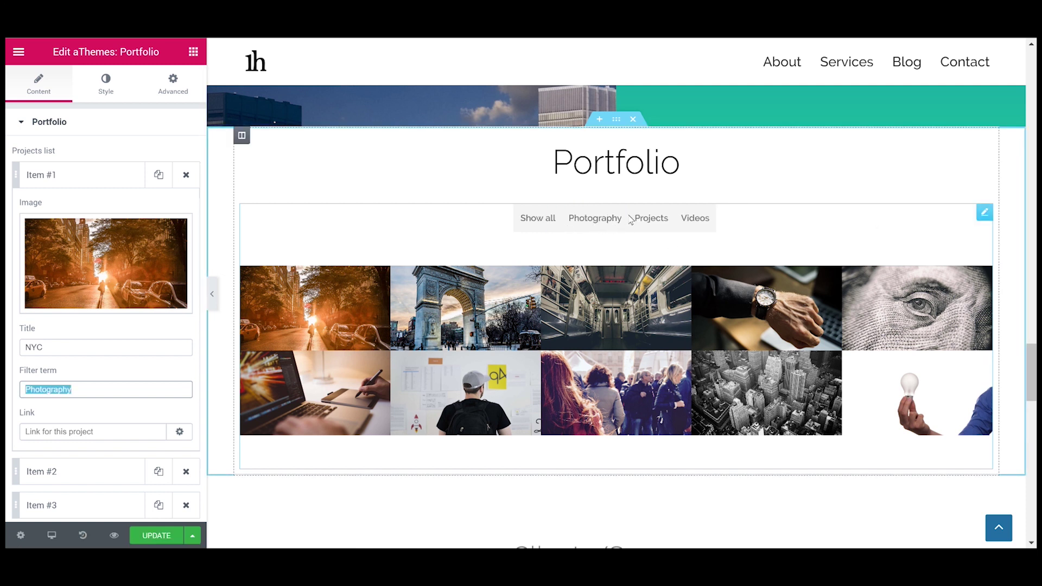
{"action": "left_click", "coordinate": [625, 218]}
Step: Select the Clients/Sponsors heading and the Armond logo, ending on the Darkside logo's image settings
{"action": "scroll", "coordinate": [903, 213], "scroll_direction": "down", "scroll_amount": 3}
{"action": "scroll", "coordinate": [699, 272], "scroll_direction": "down", "scroll_amount": 2}
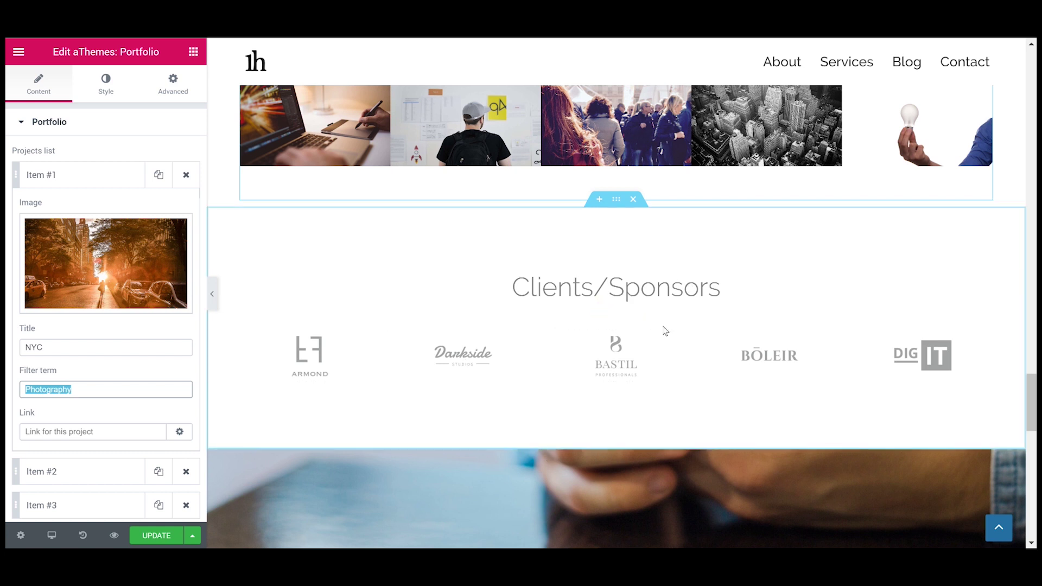
{"action": "left_click", "coordinate": [667, 292]}
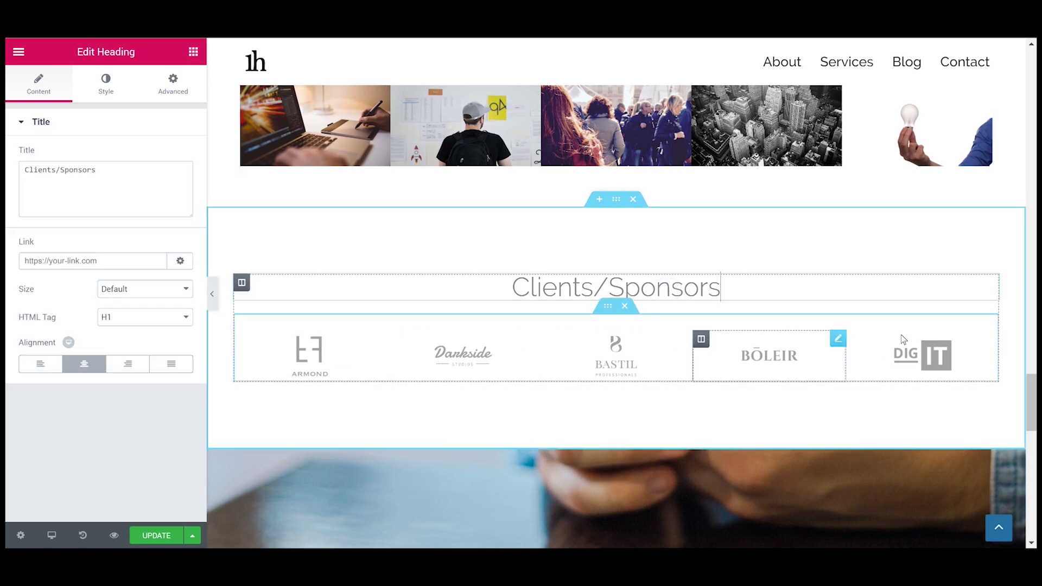
{"action": "left_click", "coordinate": [328, 352]}
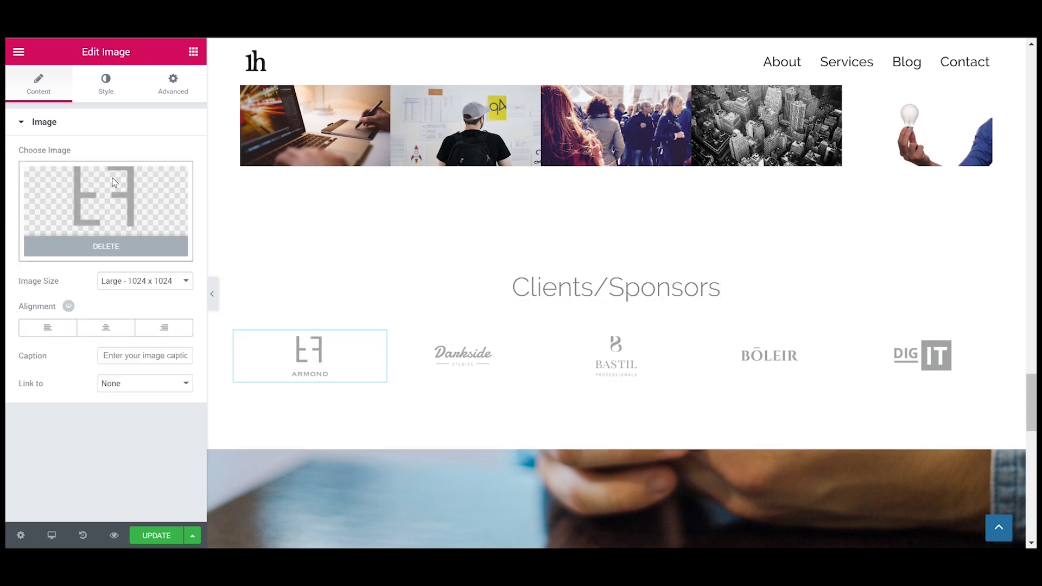
{"action": "left_click", "coordinate": [463, 356]}
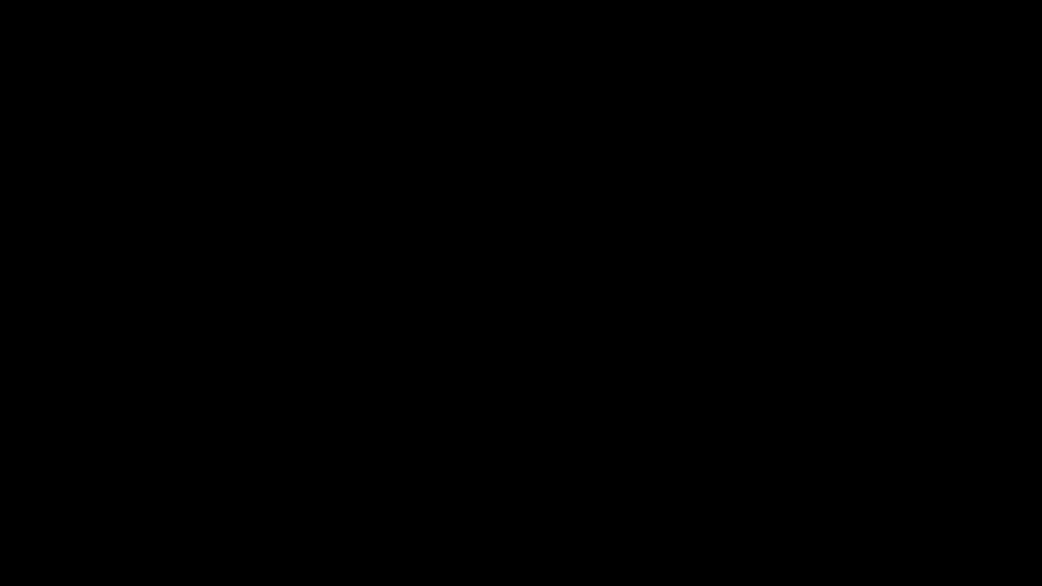
Step: Zoom the Google Maps contact map out from 10 to 7
{"action": "scroll", "coordinate": [823, 278], "scroll_direction": "down", "scroll_amount": 4}
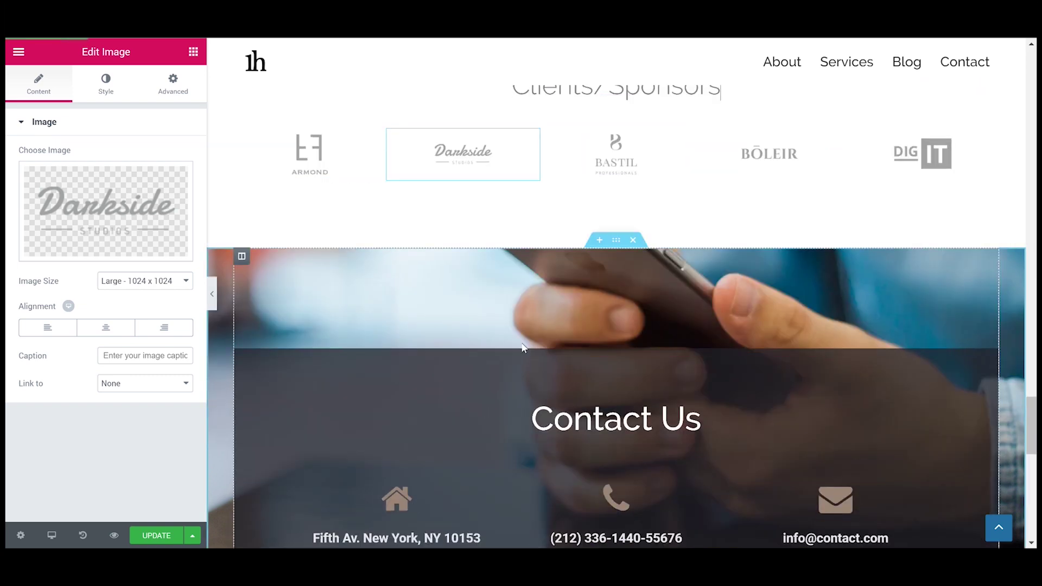
{"action": "scroll", "coordinate": [675, 335], "scroll_direction": "down", "scroll_amount": 3}
{"action": "scroll", "coordinate": [672, 340], "scroll_direction": "down", "scroll_amount": 1}
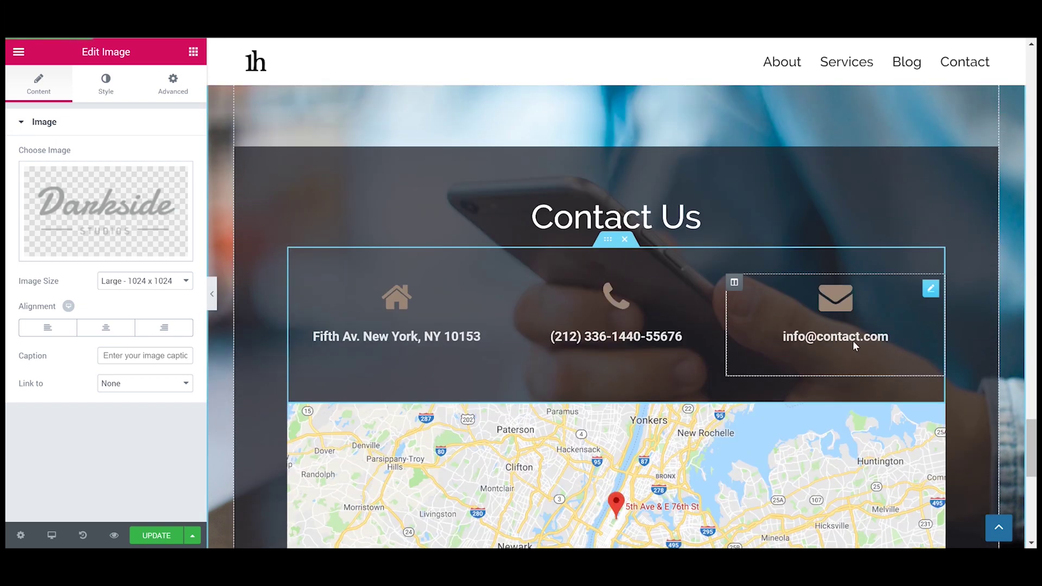
{"action": "scroll", "coordinate": [1018, 337], "scroll_direction": "down", "scroll_amount": 2}
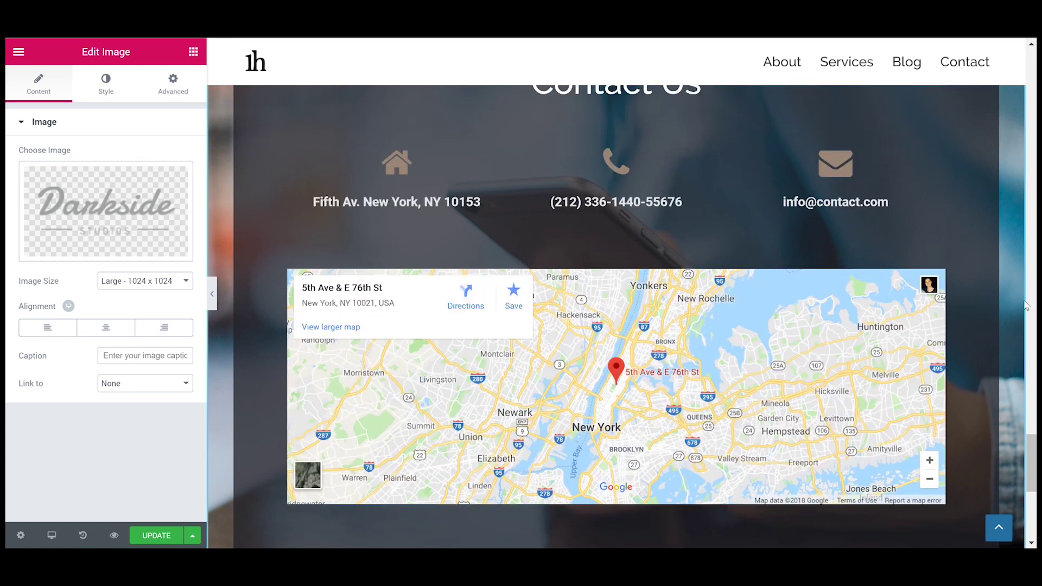
{"action": "scroll", "coordinate": [649, 223], "scroll_direction": "up", "scroll_amount": 3}
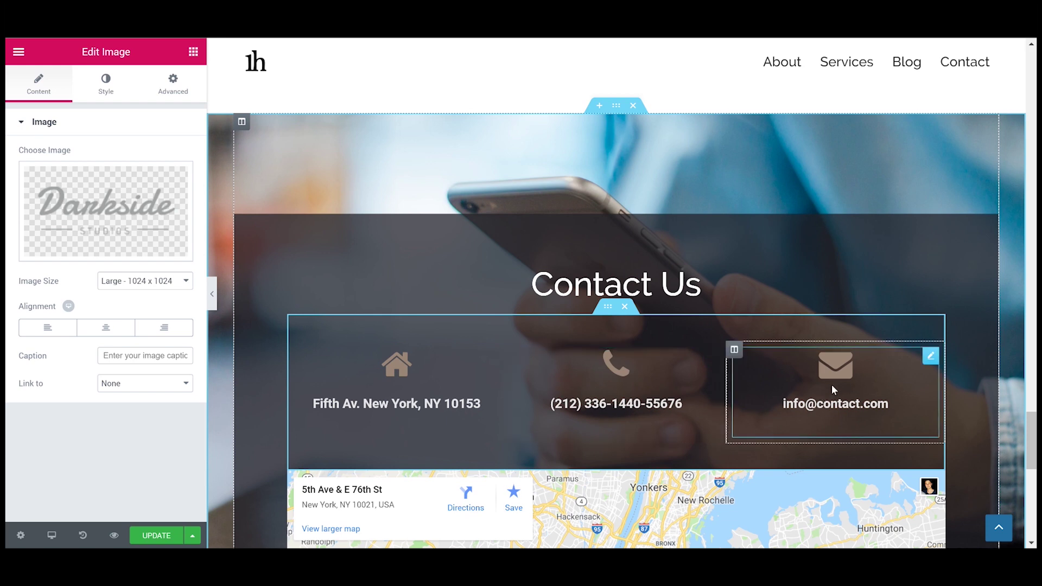
{"action": "scroll", "coordinate": [931, 361], "scroll_direction": "down", "scroll_amount": 5}
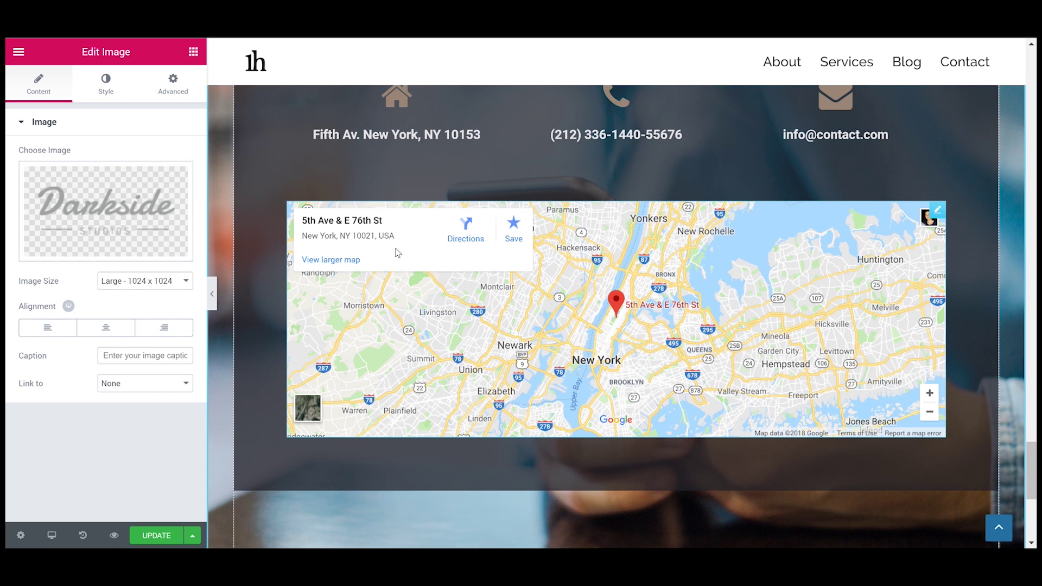
{"action": "left_click", "coordinate": [279, 208]}
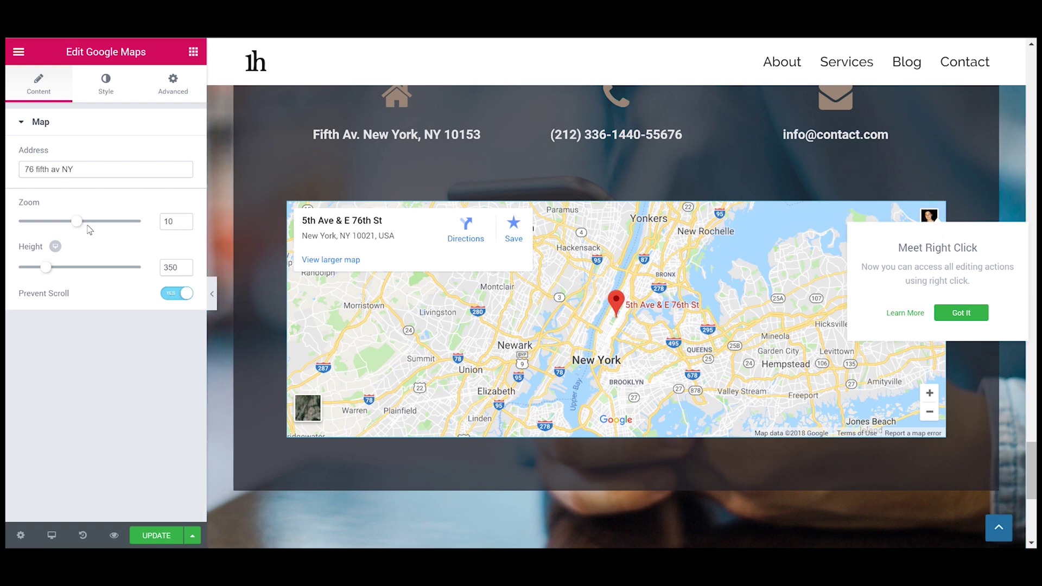
{"action": "left_click_drag", "start_coordinate": [59, 223], "coordinate": [57, 222]}
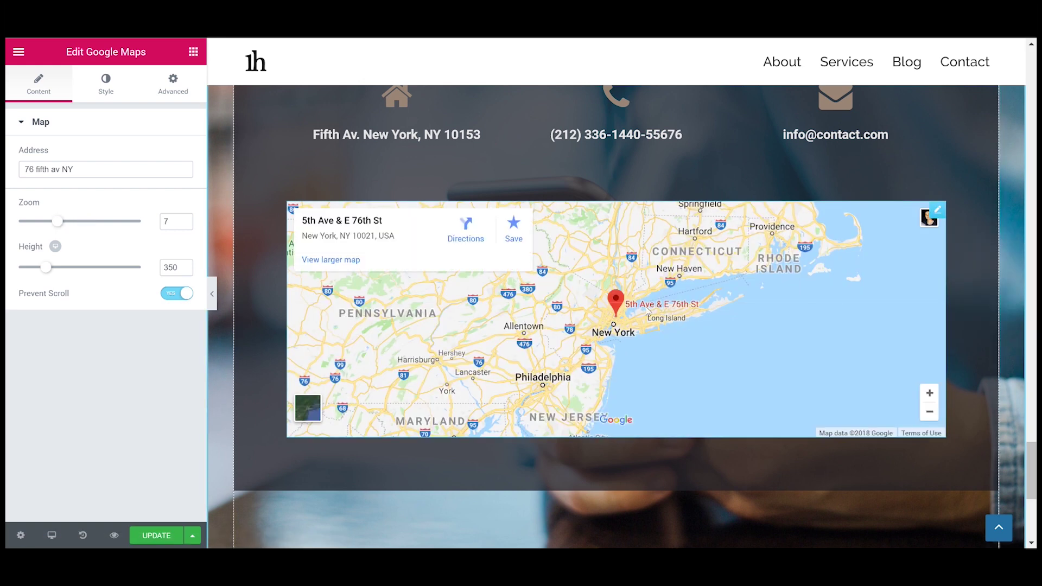
Step: Inspect the Contact Us section's background: phone photo, fixed attachment and cover sizing
{"action": "scroll", "coordinate": [786, 211], "scroll_direction": "up", "scroll_amount": 5}
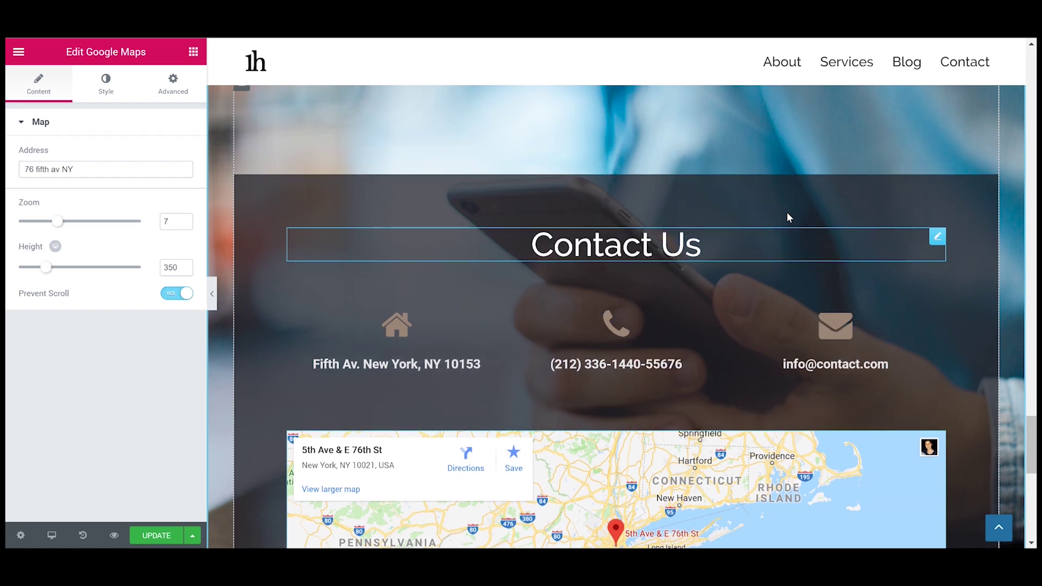
{"action": "scroll", "coordinate": [732, 205], "scroll_direction": "up", "scroll_amount": 1}
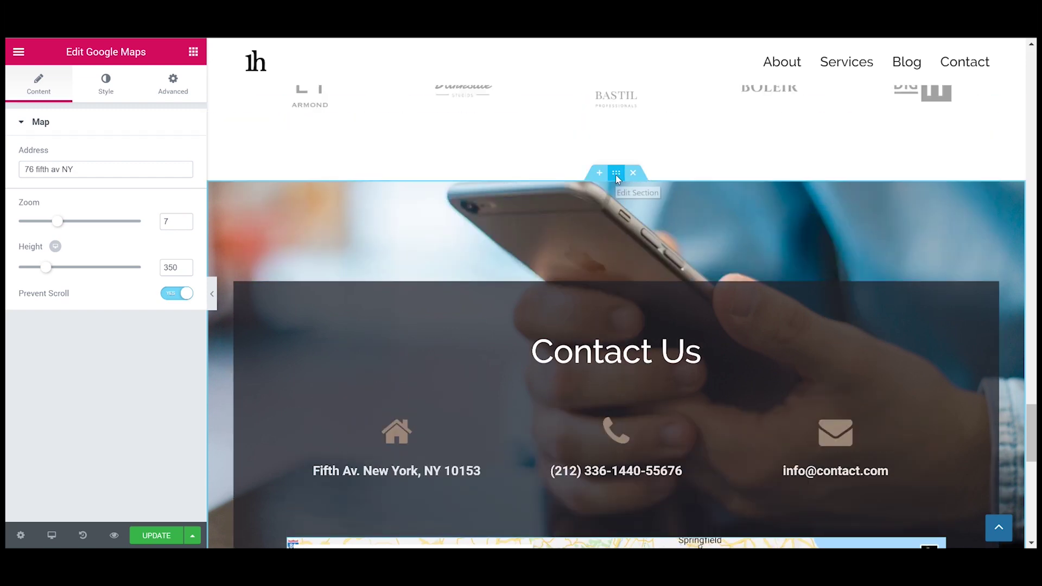
{"action": "left_click", "coordinate": [616, 174]}
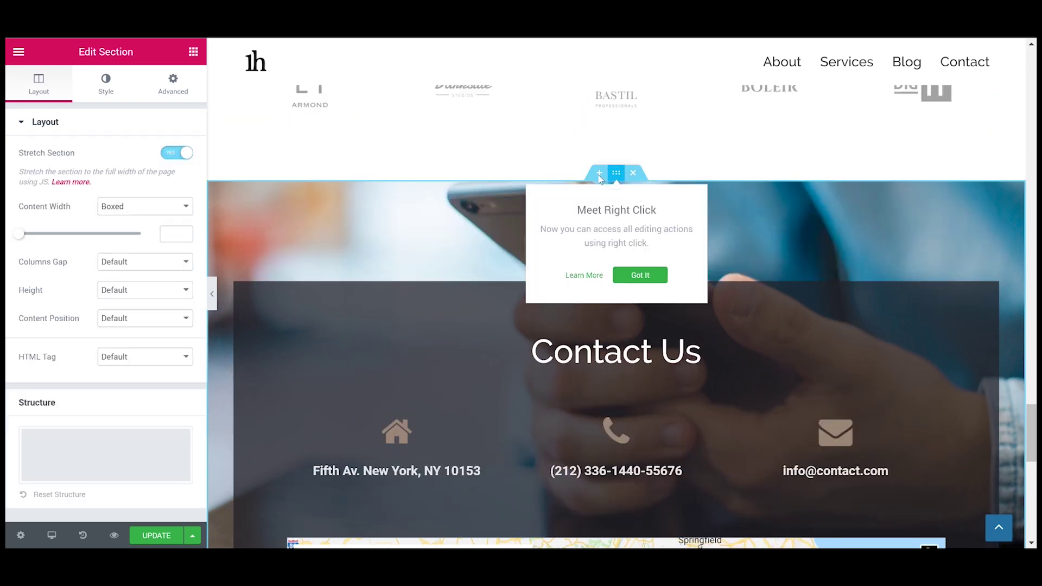
{"action": "left_click", "coordinate": [107, 87]}
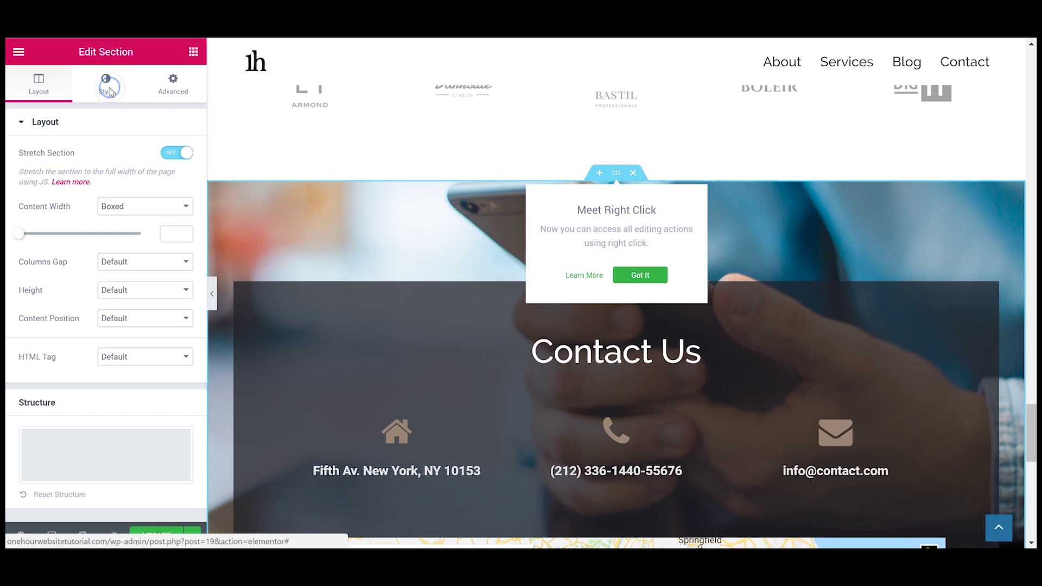
{"action": "mouse_move", "coordinate": [125, 277]}
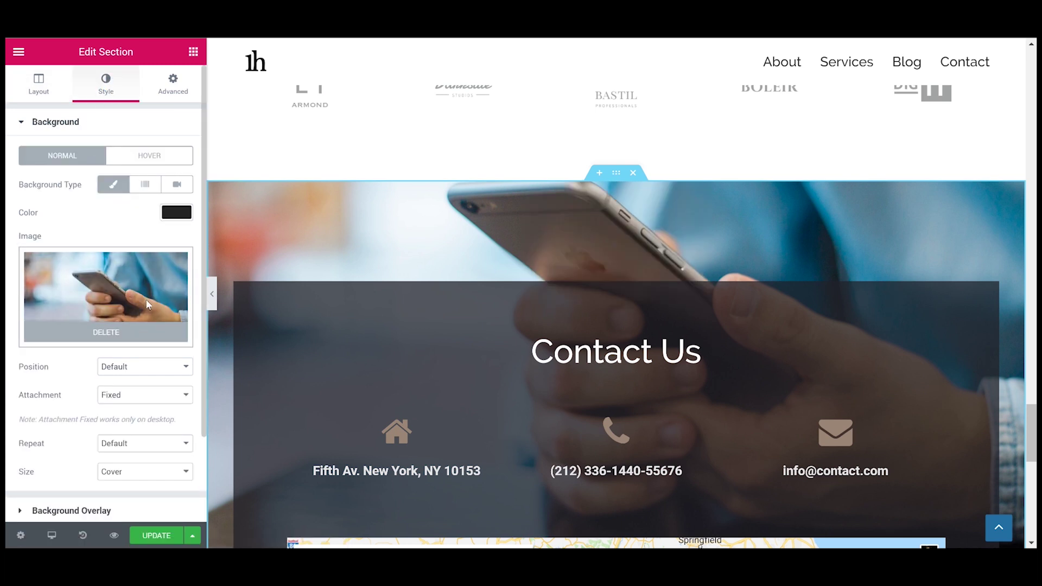
{"action": "scroll", "coordinate": [924, 247], "scroll_direction": "down", "scroll_amount": 1}
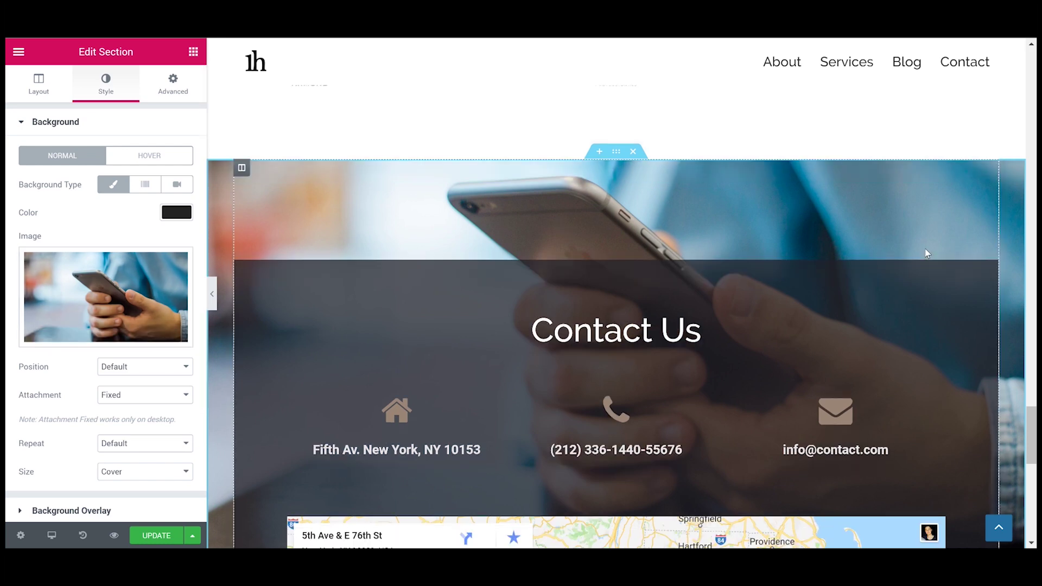
{"action": "scroll", "coordinate": [924, 247], "scroll_direction": "down", "scroll_amount": 8}
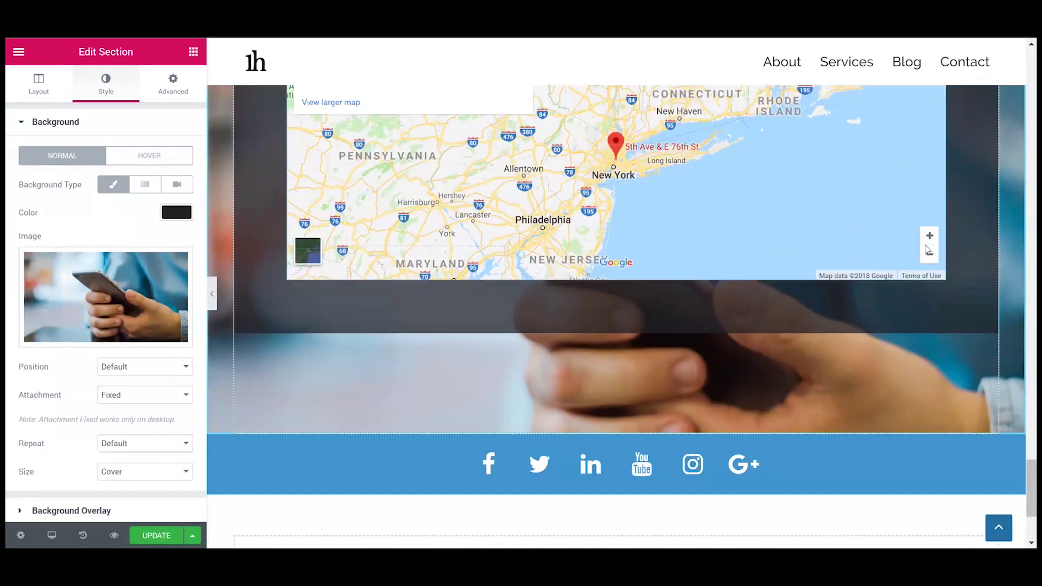
{"action": "scroll", "coordinate": [924, 247], "scroll_direction": "down", "scroll_amount": 3}
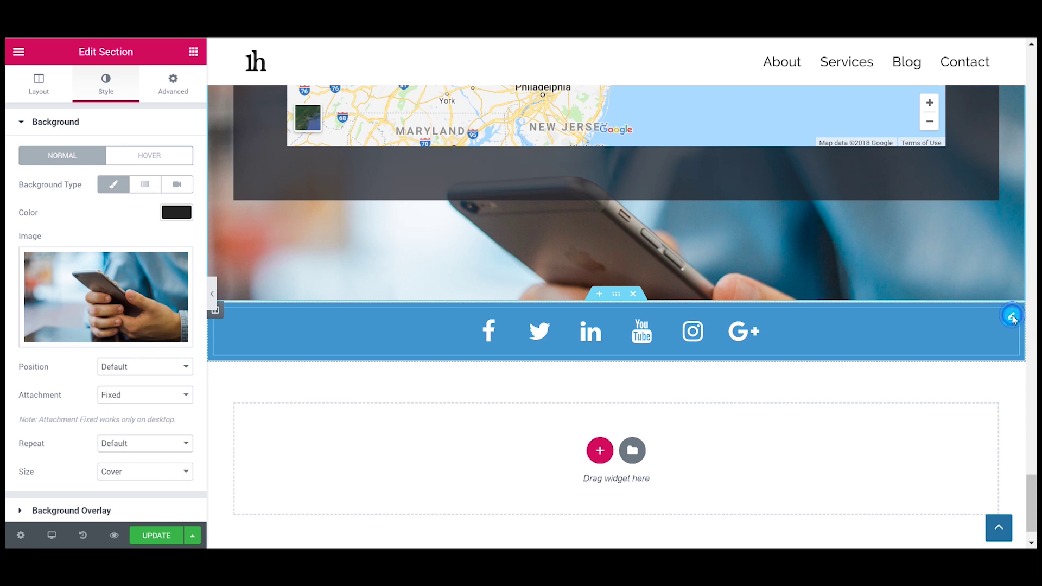
Step: Review the social icons' Facebook, Twitter and Linkedin items, then show their Grow hover styling
{"action": "left_click", "coordinate": [1012, 317]}
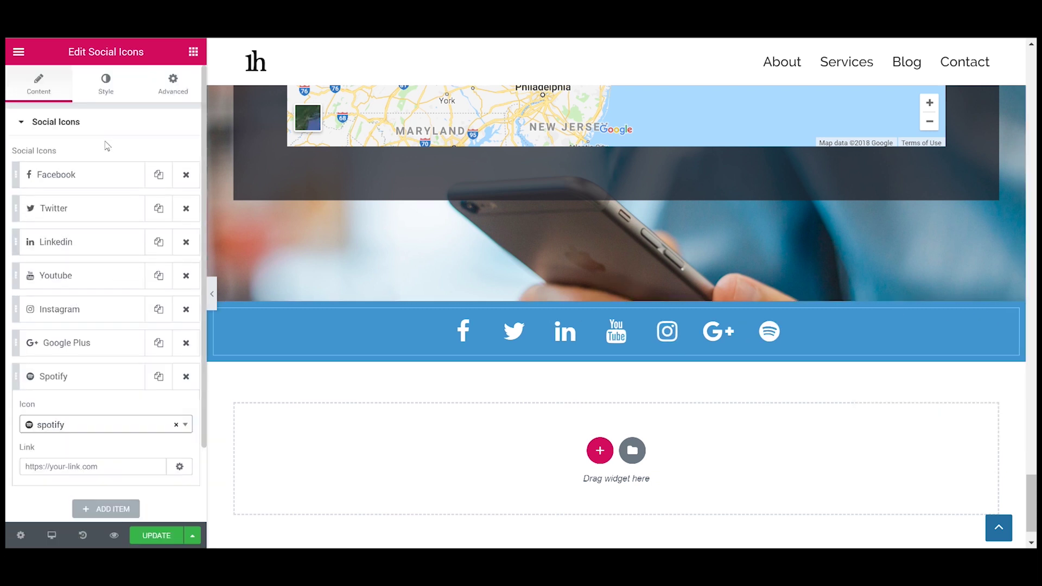
{"action": "left_click", "coordinate": [93, 175]}
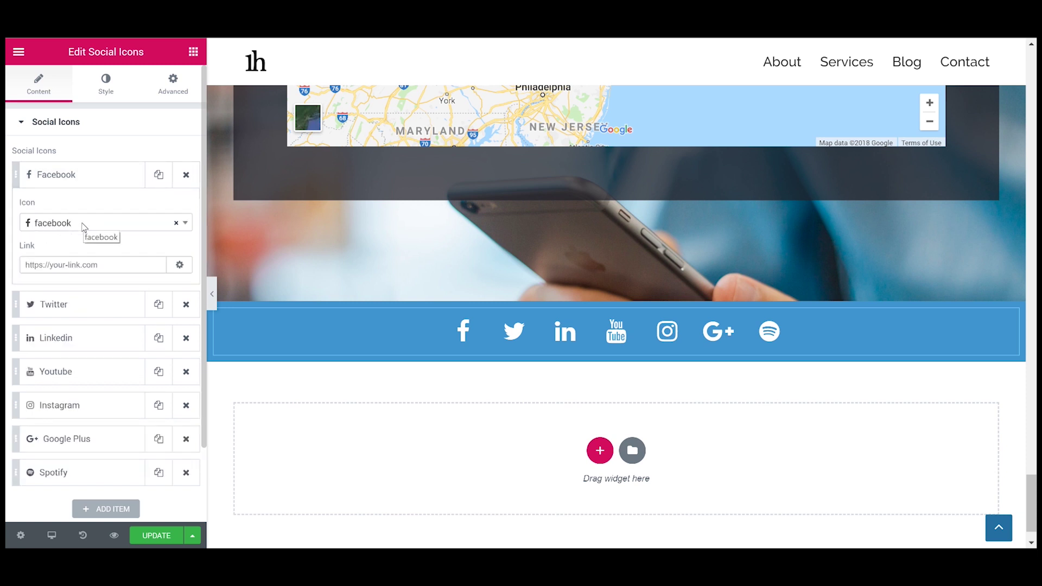
{"action": "left_click", "coordinate": [85, 265]}
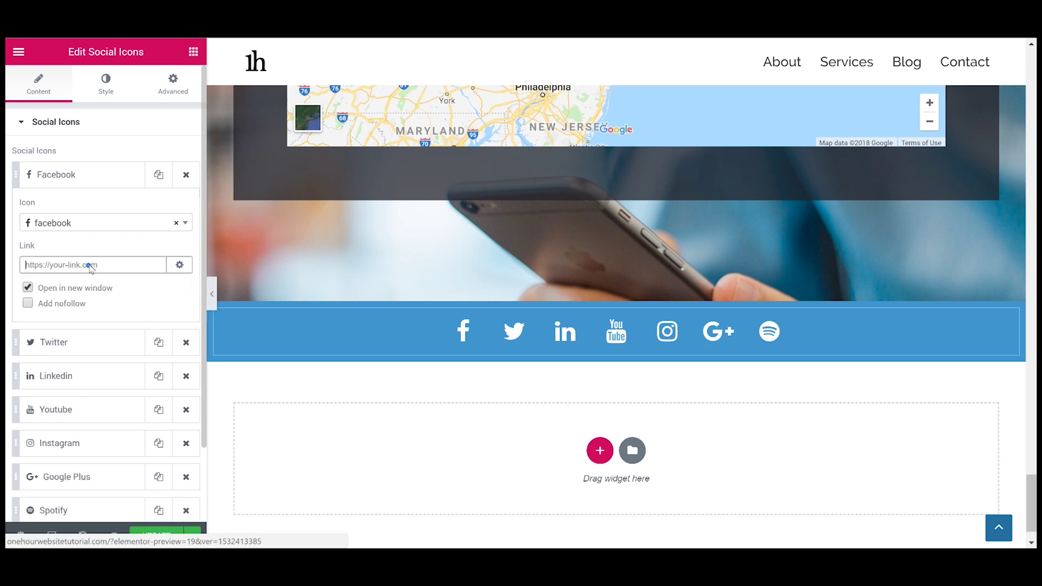
{"action": "left_click", "coordinate": [89, 265]}
{"action": "left_click", "coordinate": [94, 341]}
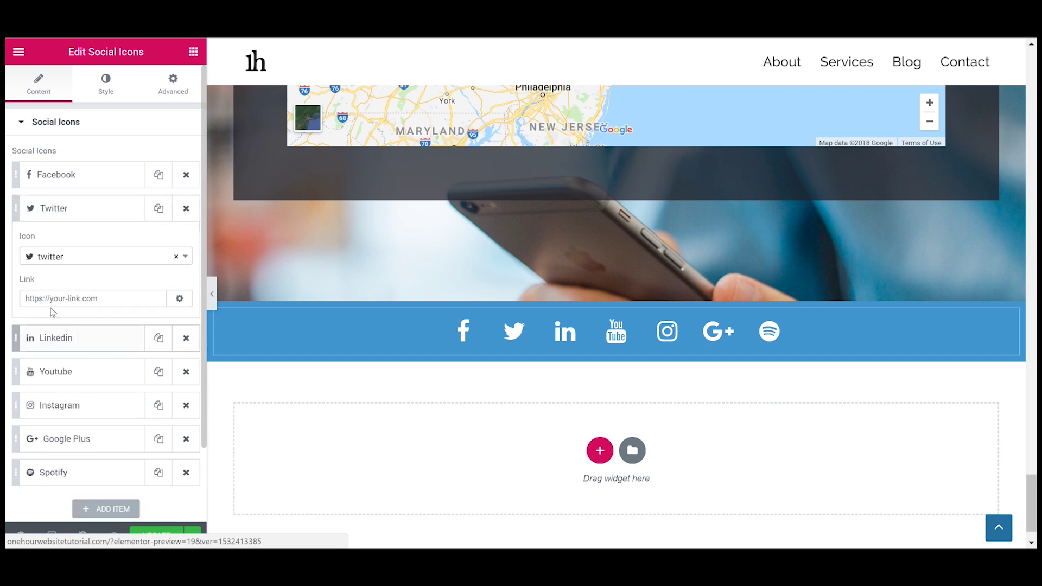
{"action": "left_click", "coordinate": [66, 331]}
{"action": "left_click", "coordinate": [97, 341]}
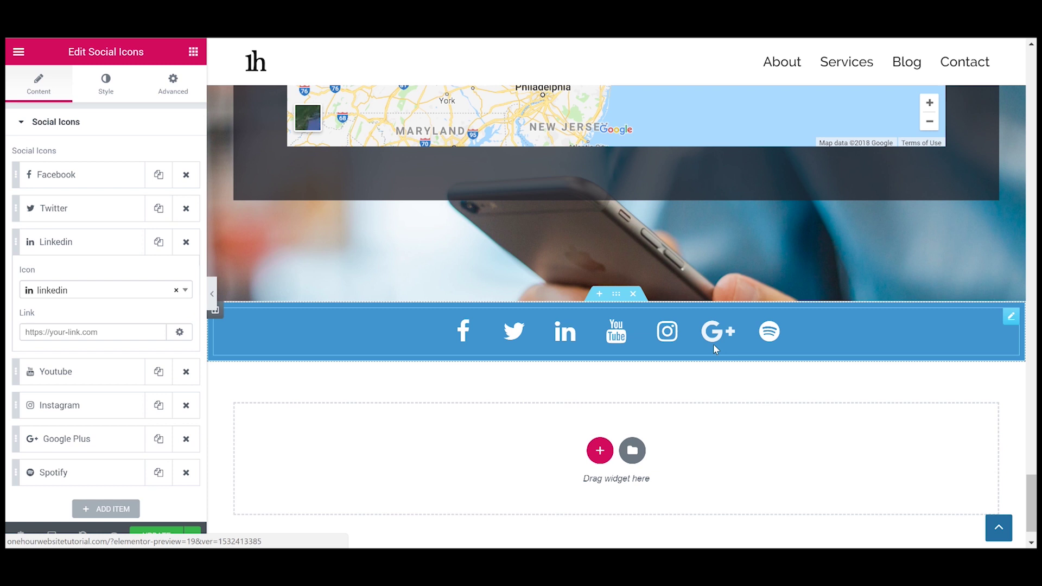
{"action": "left_click", "coordinate": [103, 86]}
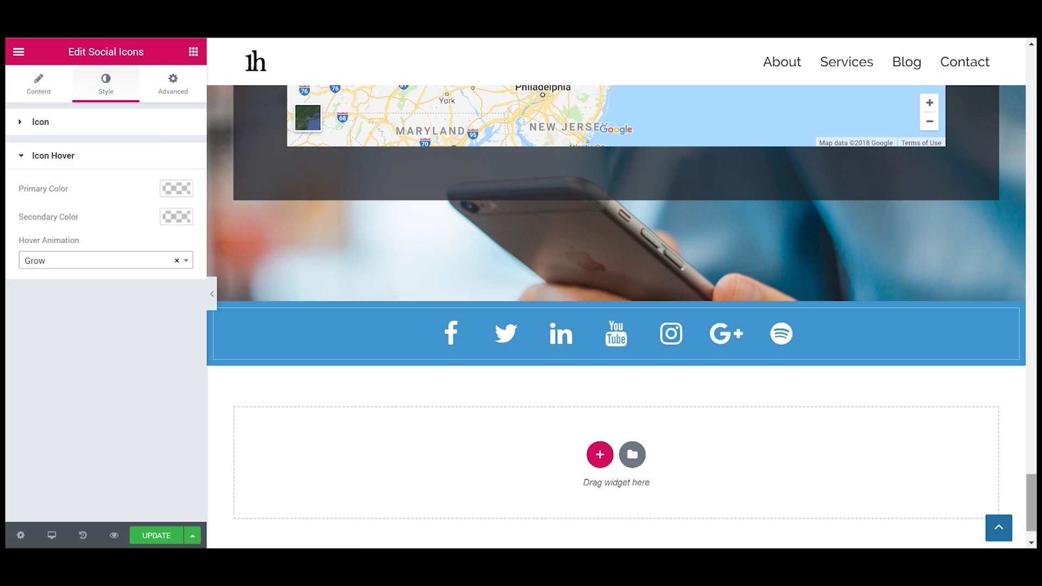
Step: Drag the Portfolio section up between the Blog section and the Jim Rohn quote banner
{"action": "scroll", "coordinate": [622, 310], "scroll_direction": "up", "scroll_amount": 3}
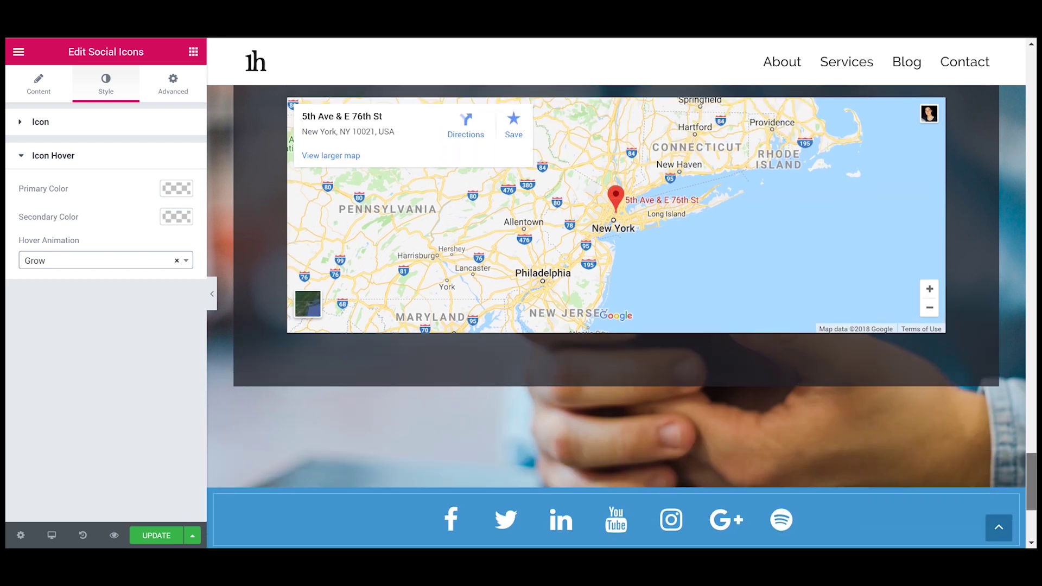
{"action": "scroll", "coordinate": [1009, 208], "scroll_direction": "up", "scroll_amount": 10}
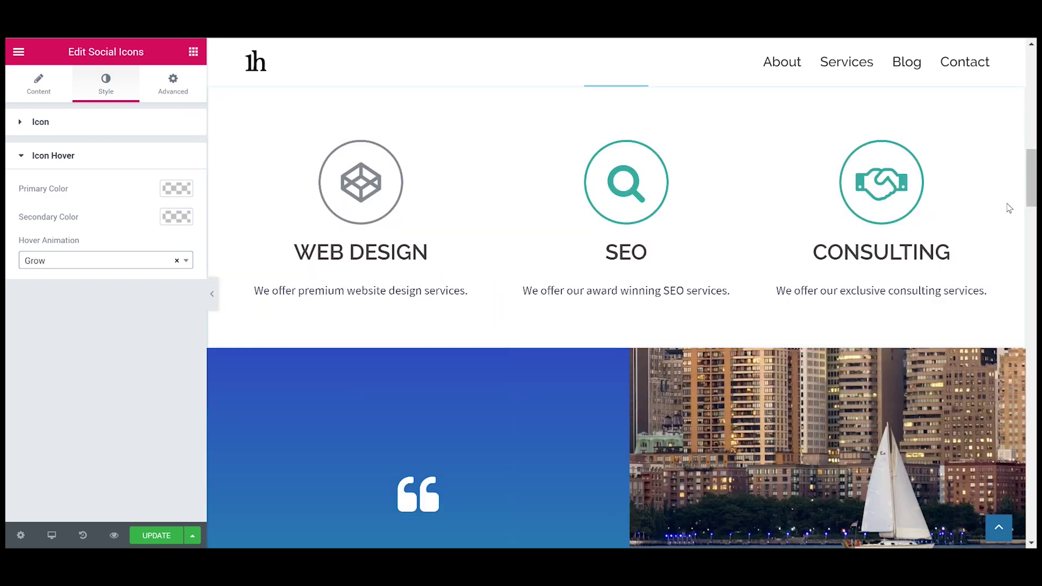
{"action": "scroll", "coordinate": [1003, 261], "scroll_direction": "down", "scroll_amount": 8}
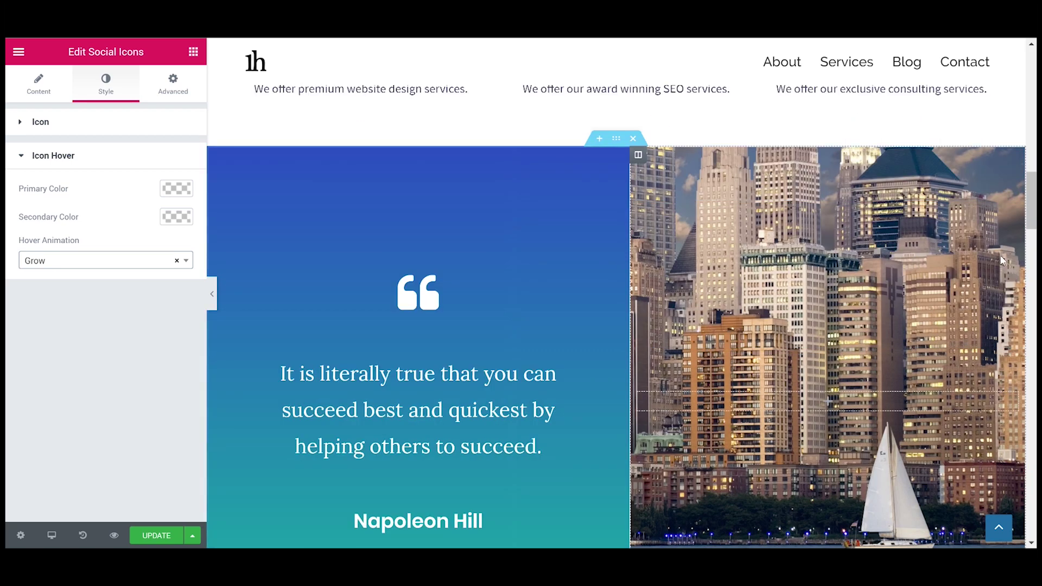
{"action": "scroll", "coordinate": [1001, 257], "scroll_direction": "down", "scroll_amount": 10}
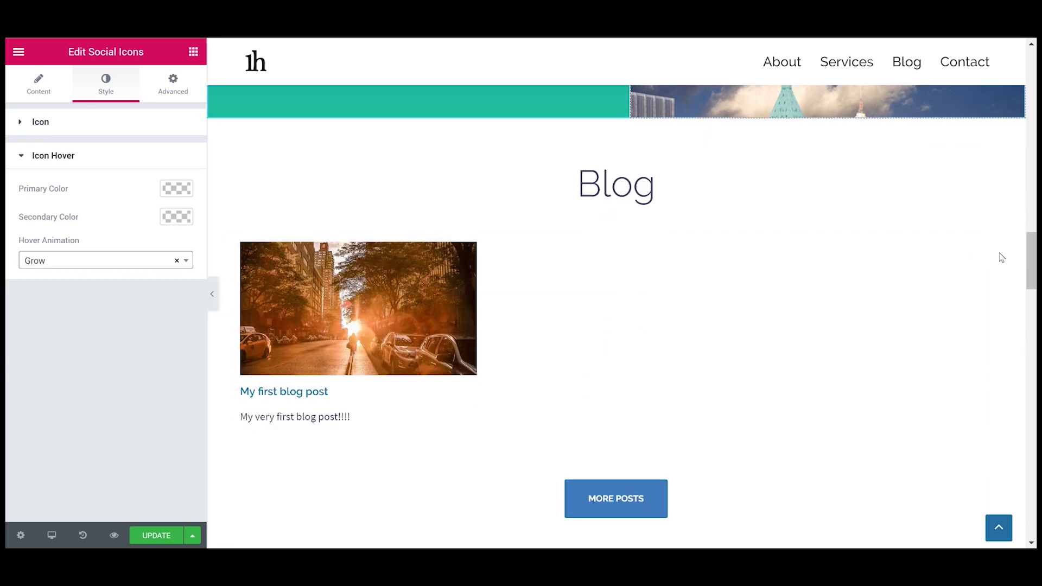
{"action": "scroll", "coordinate": [619, 249], "scroll_direction": "up", "scroll_amount": 2}
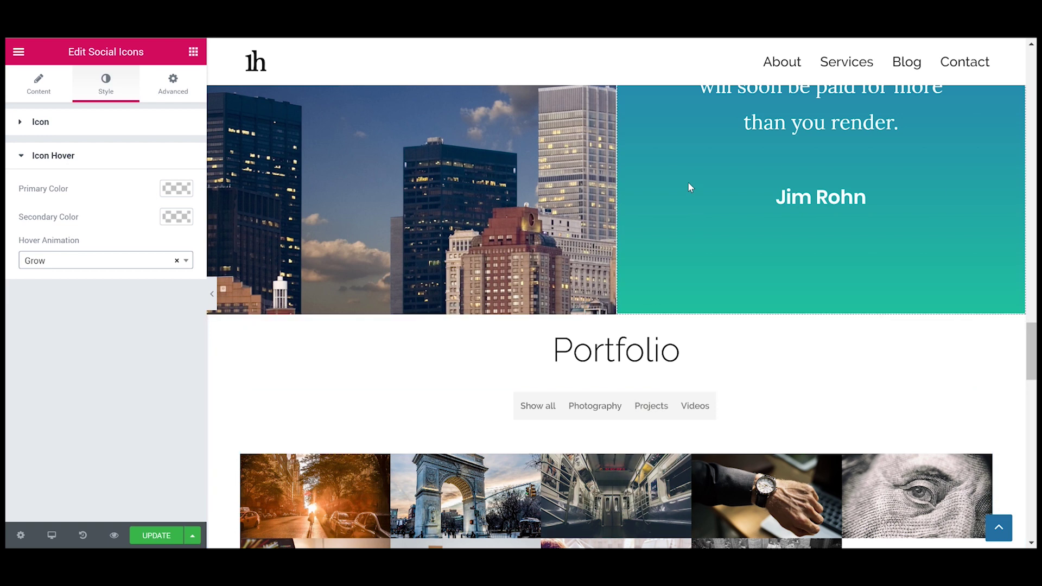
{"action": "scroll", "coordinate": [688, 182], "scroll_direction": "up", "scroll_amount": 8}
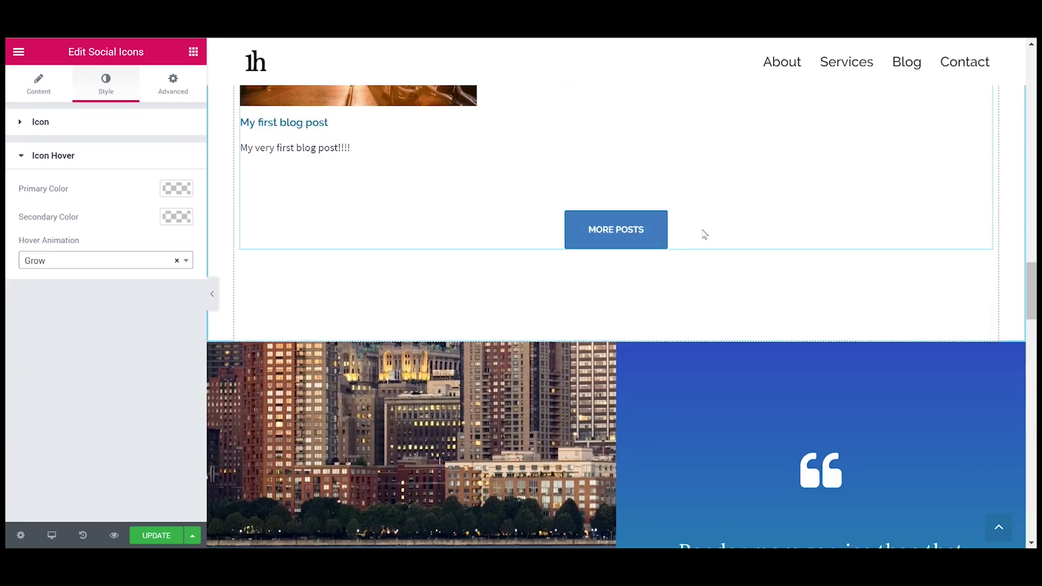
{"action": "scroll", "coordinate": [705, 235], "scroll_direction": "down", "scroll_amount": 8}
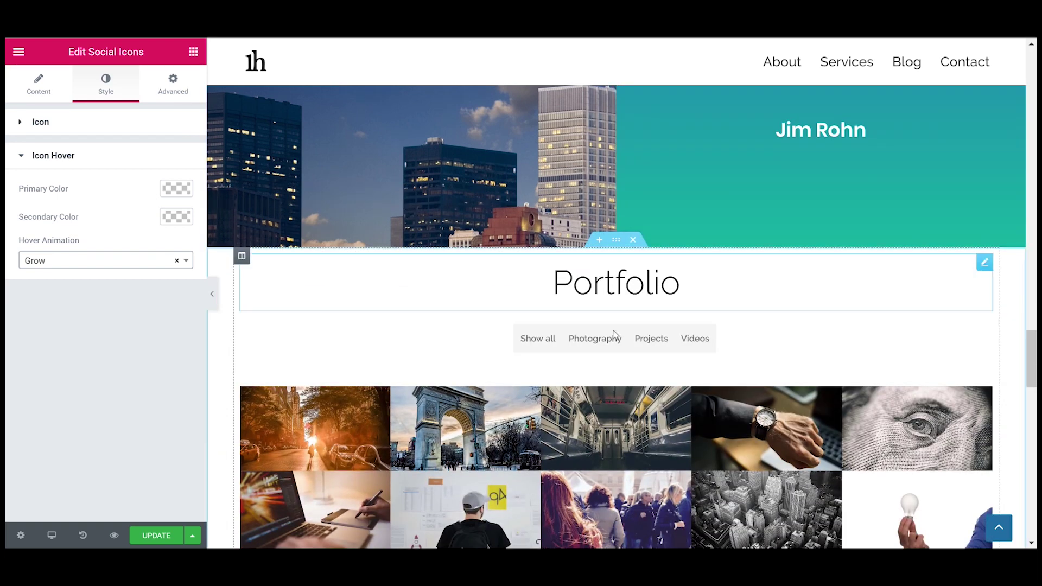
{"action": "left_click_drag", "start_coordinate": [617, 239], "coordinate": [587, 291]}
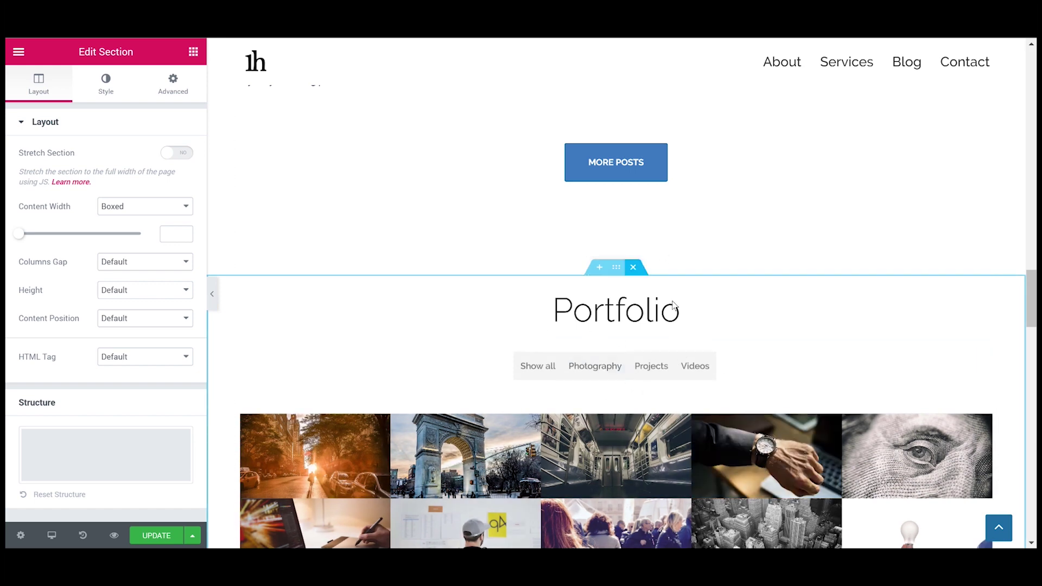
{"action": "scroll", "coordinate": [688, 269], "scroll_direction": "down", "scroll_amount": 3}
{"action": "scroll", "coordinate": [698, 254], "scroll_direction": "down", "scroll_amount": 8}
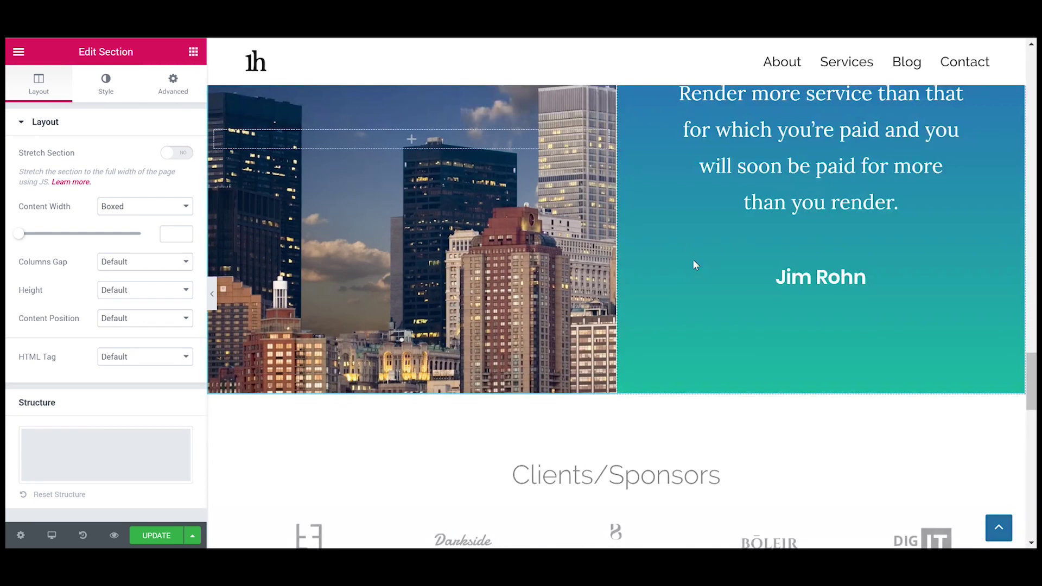
{"action": "scroll", "coordinate": [691, 266], "scroll_direction": "up", "scroll_amount": 15}
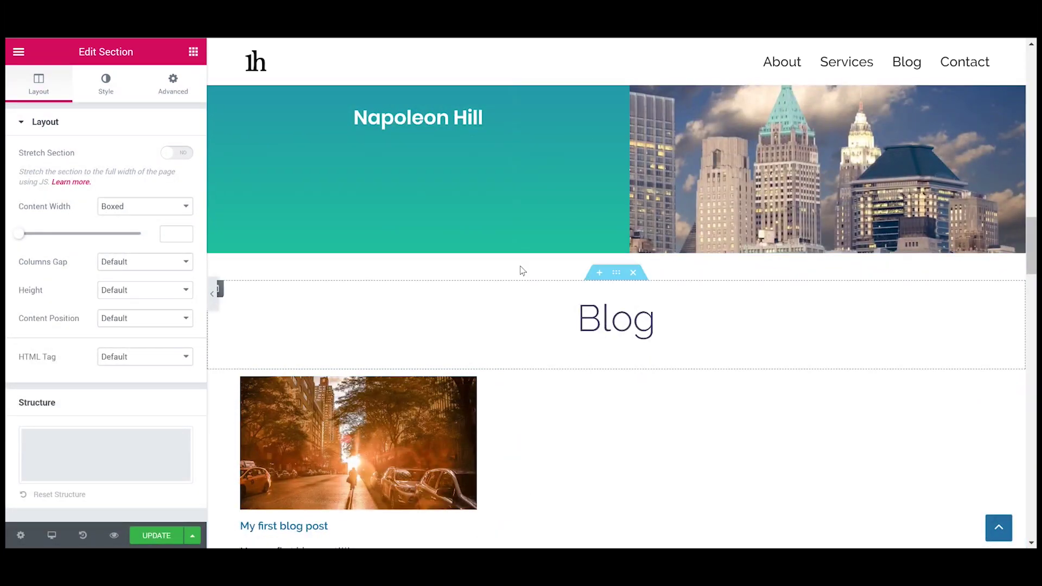
{"action": "scroll", "coordinate": [700, 228], "scroll_direction": "down", "scroll_amount": 2}
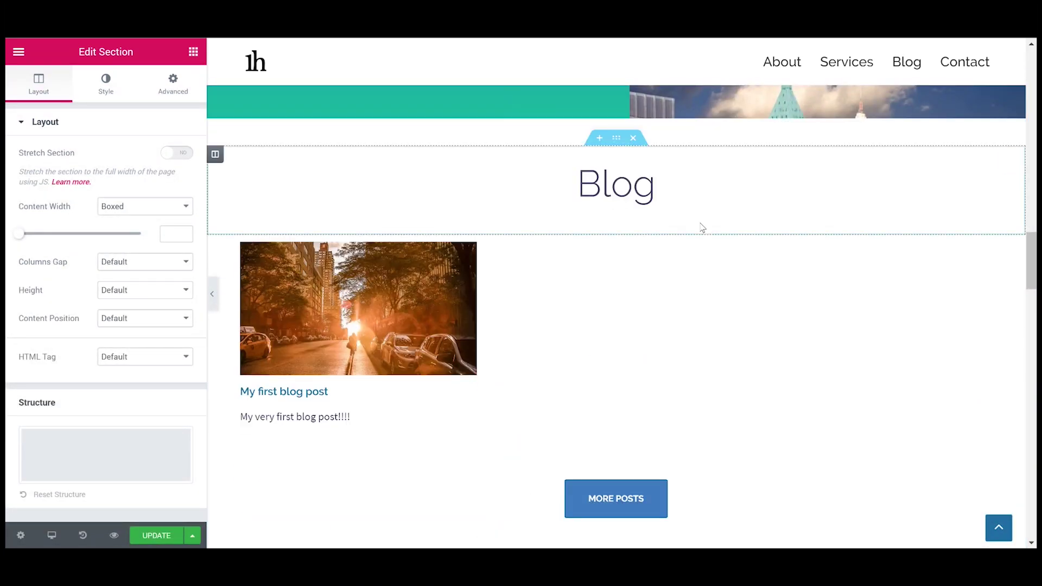
{"action": "scroll", "coordinate": [694, 263], "scroll_direction": "down", "scroll_amount": 6}
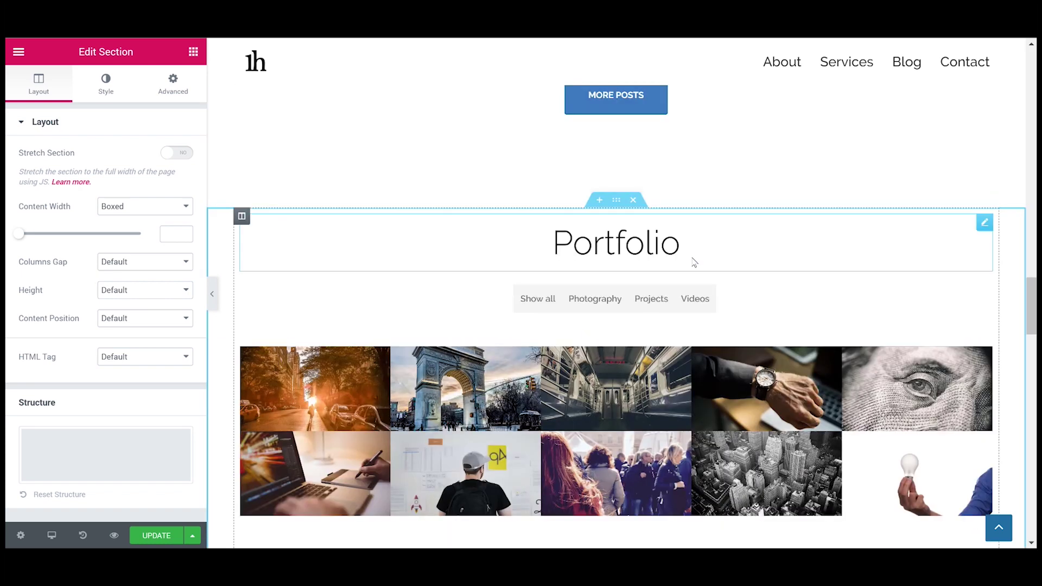
Step: Undo the Portfolio move with Ctrl+Z, then delete the Portfolio section
{"action": "key", "text": "ctrl+z"}
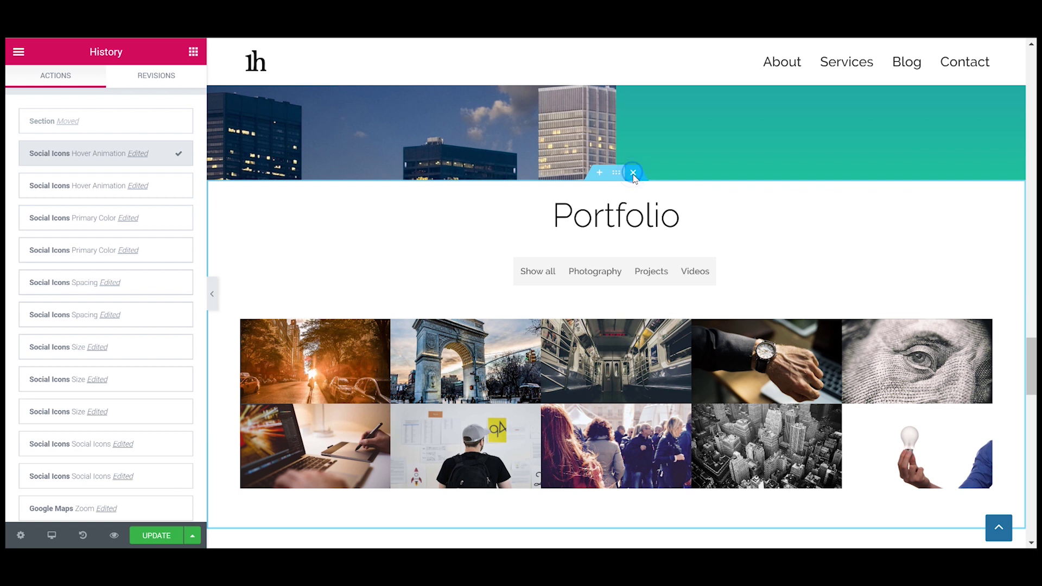
{"action": "left_click", "coordinate": [633, 173]}
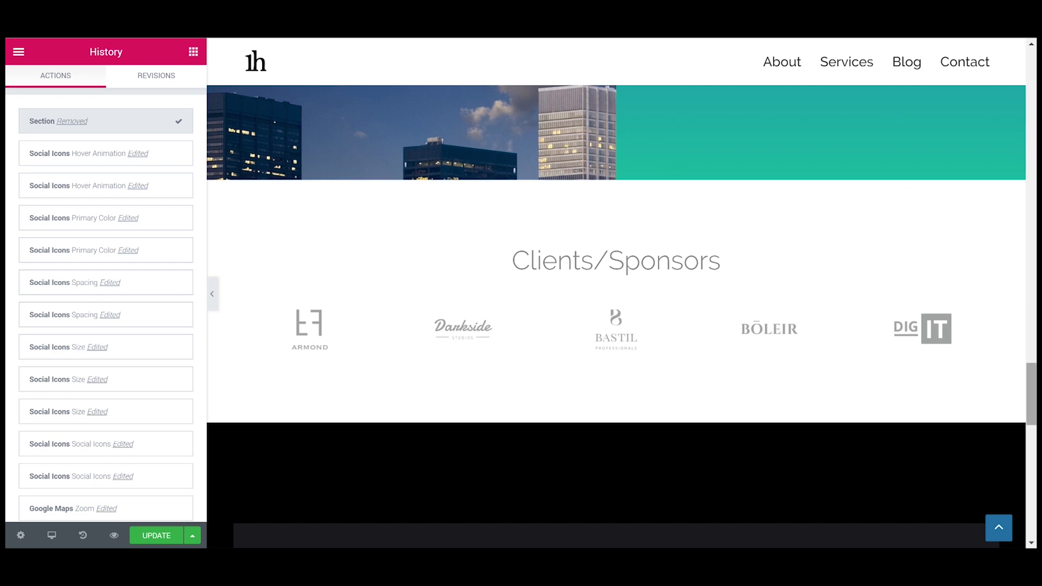
{"action": "scroll", "coordinate": [616, 293], "scroll_direction": "up", "scroll_amount": 5}
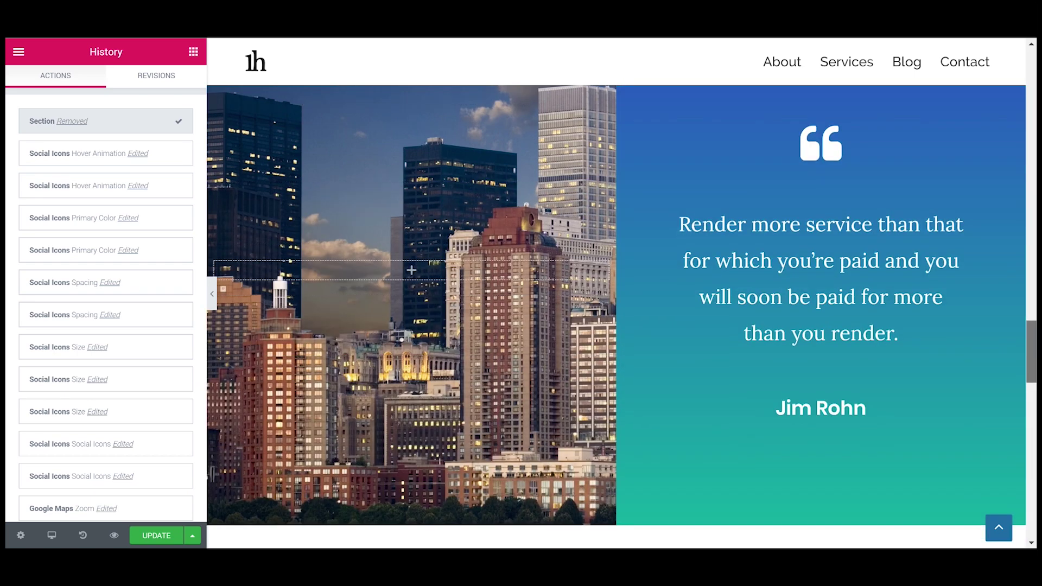
{"action": "scroll", "coordinate": [617, 294], "scroll_direction": "down", "scroll_amount": 5}
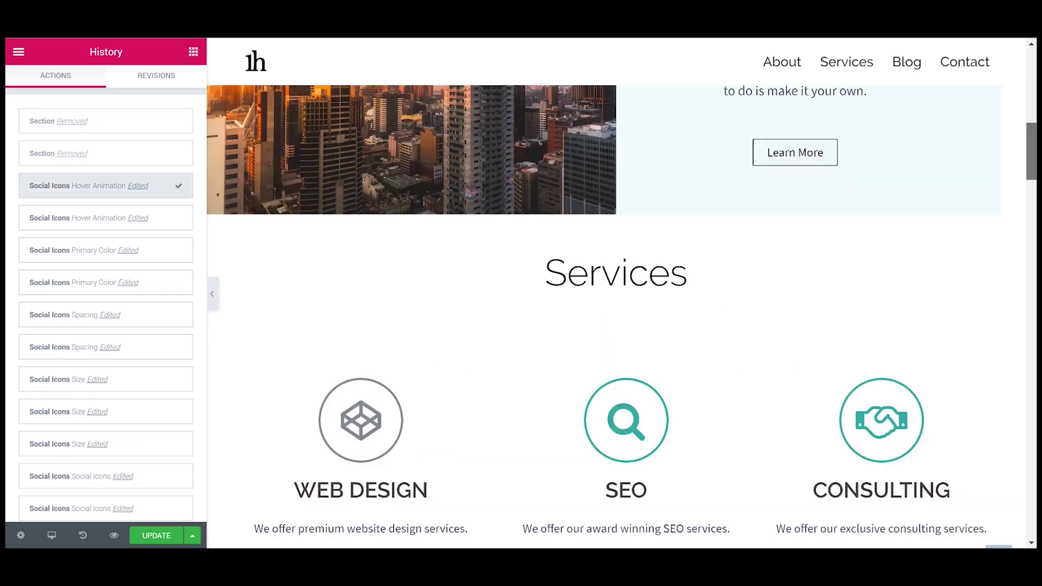
{"action": "scroll", "coordinate": [616, 293], "scroll_direction": "down", "scroll_amount": 15}
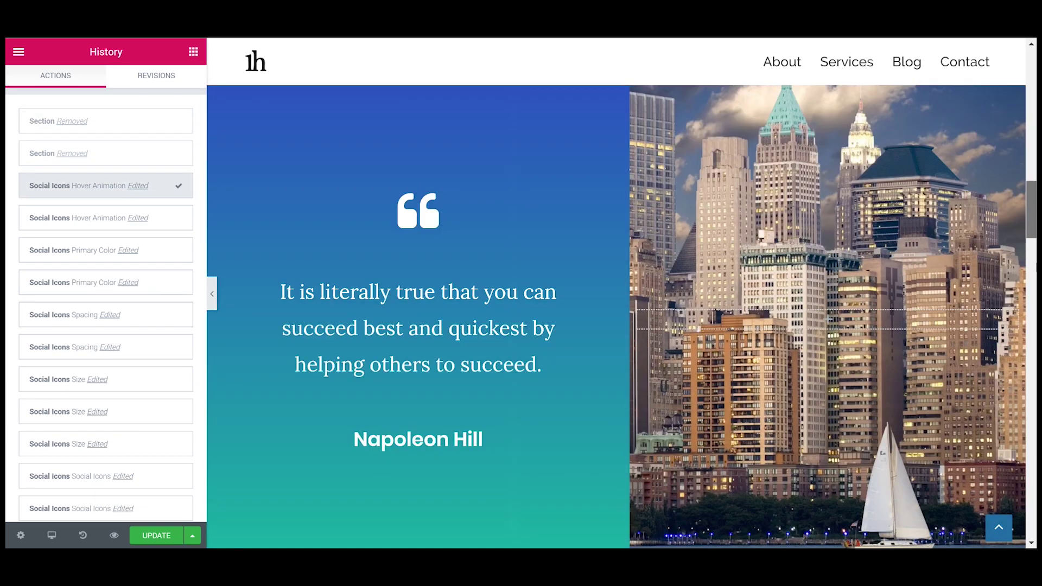
{"action": "scroll", "coordinate": [616, 293], "scroll_direction": "up", "scroll_amount": 15}
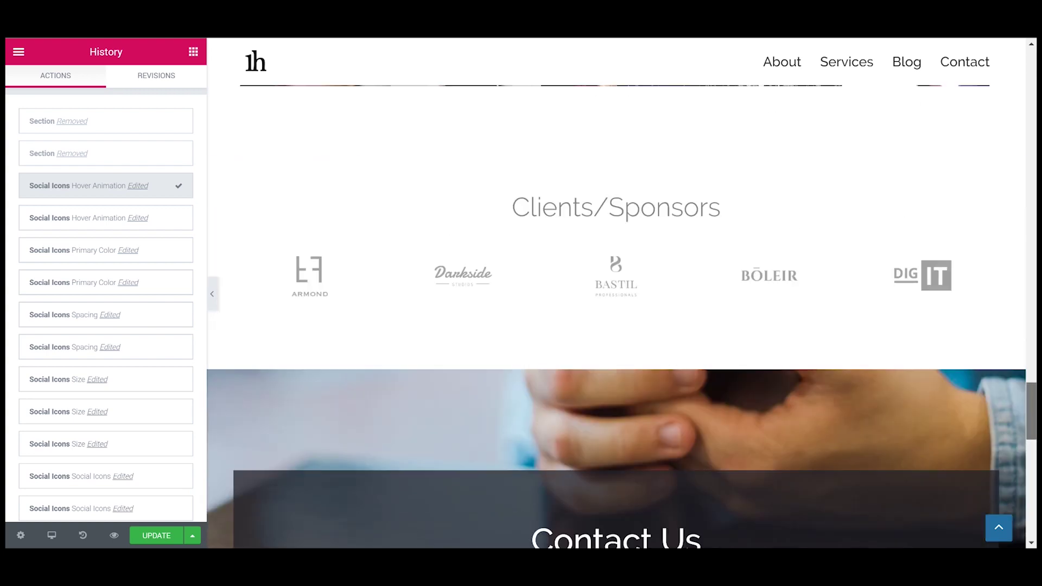
{"action": "scroll", "coordinate": [1033, 69], "scroll_direction": "up", "scroll_amount": 8}
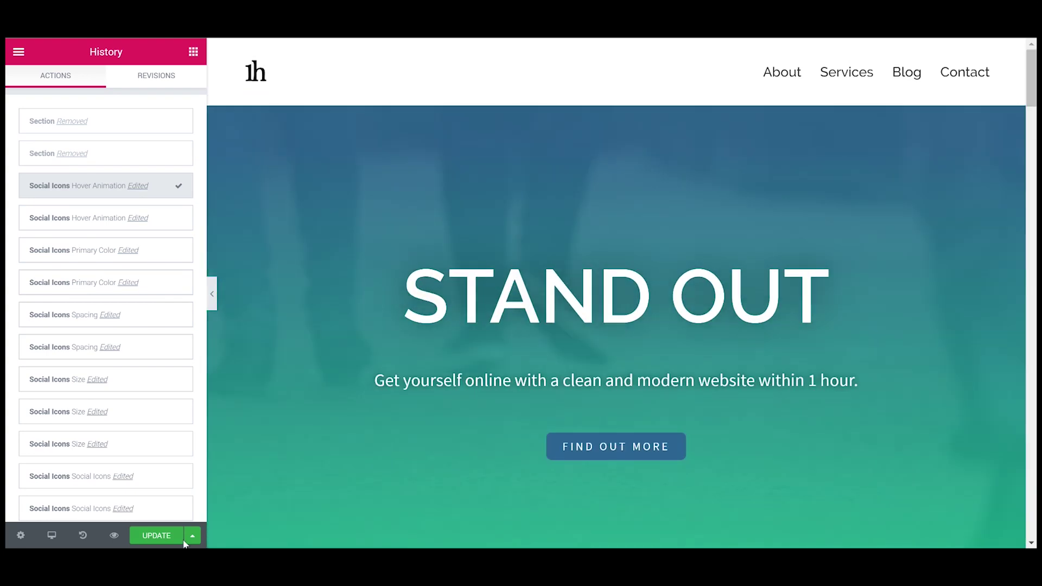
Step: Save the page, then open the About page in a new tab and its WordPress editor
{"action": "left_click", "coordinate": [154, 535]}
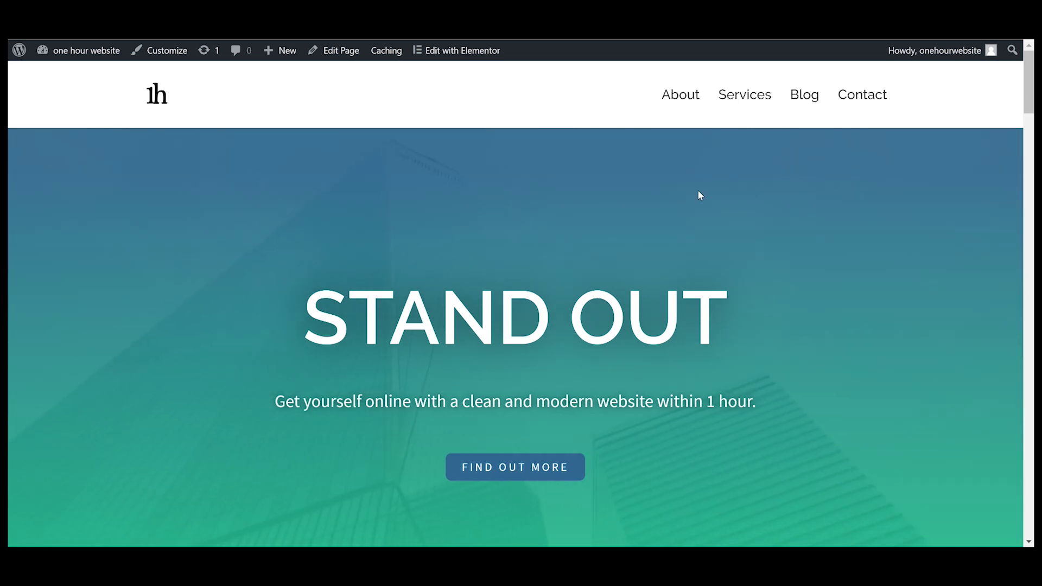
{"action": "right_click", "coordinate": [677, 96]}
{"action": "left_click", "coordinate": [710, 108]}
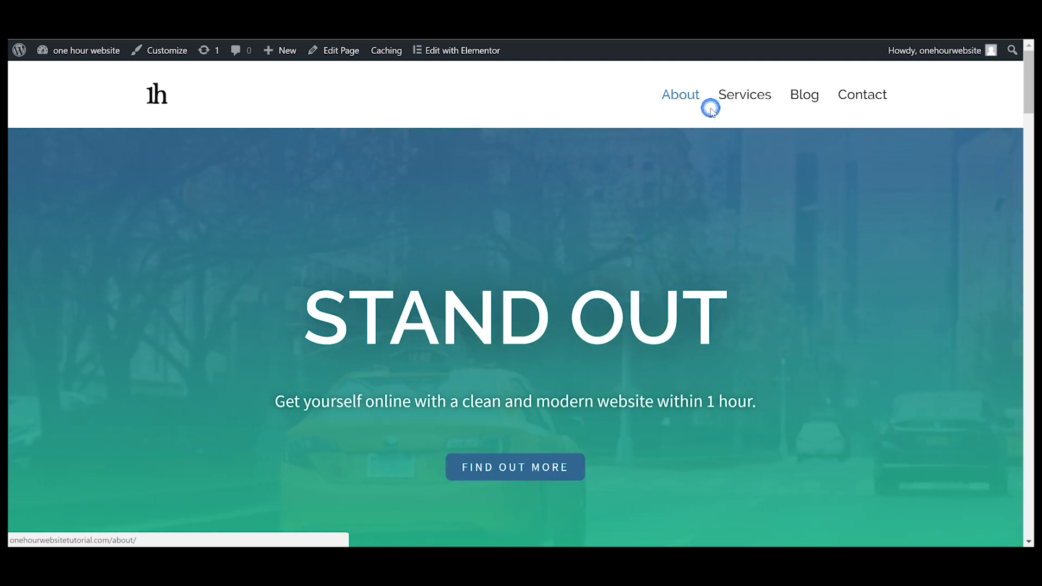
{"action": "left_click", "coordinate": [320, 11]}
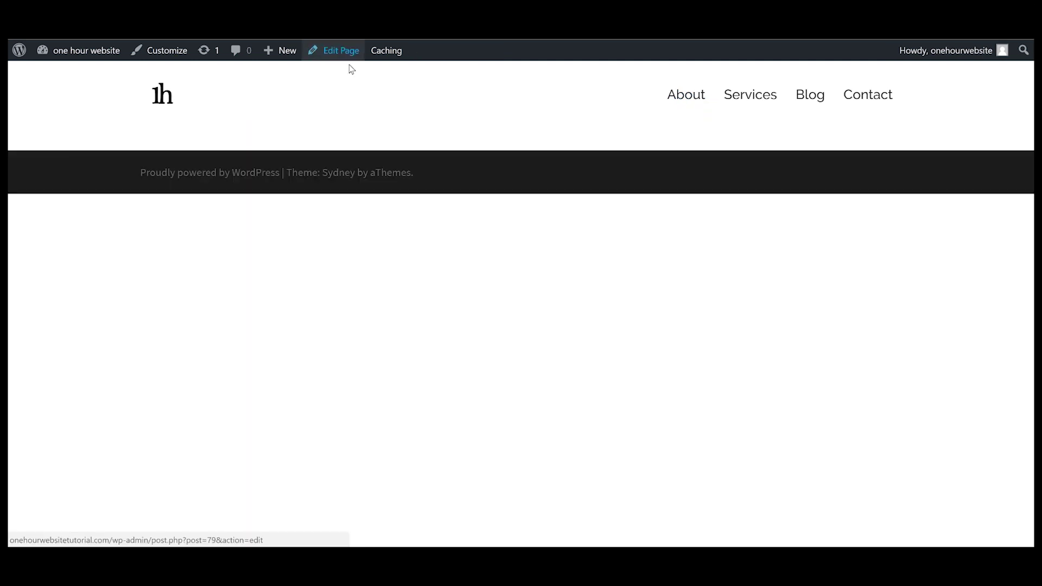
{"action": "left_click", "coordinate": [350, 59]}
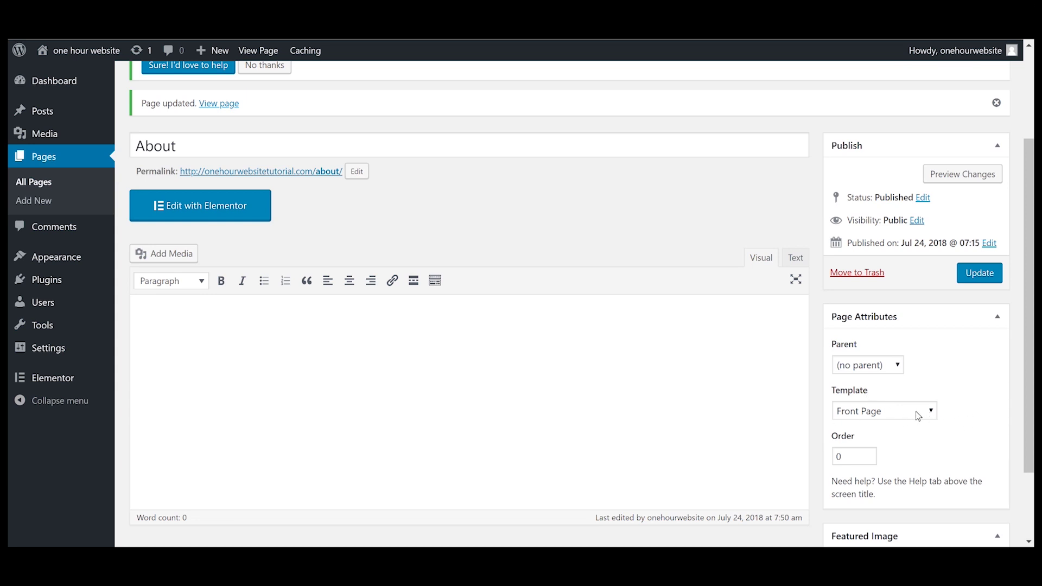
{"action": "scroll", "coordinate": [377, 267], "scroll_direction": "up", "scroll_amount": 3}
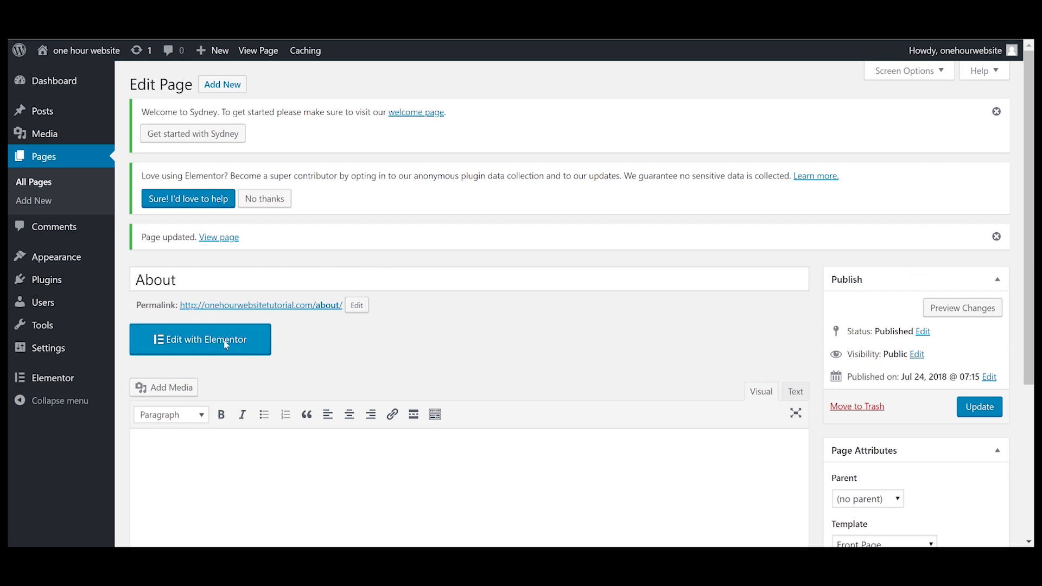
Step: Import the About Page – Business template file and insert it along with its page settings
{"action": "left_click", "coordinate": [247, 342]}
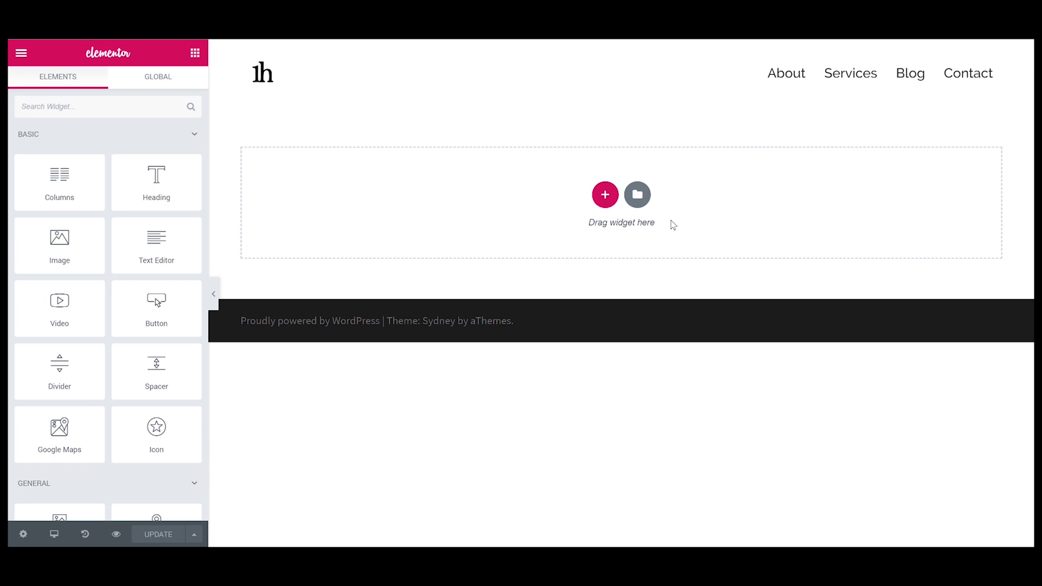
{"action": "left_click", "coordinate": [638, 196]}
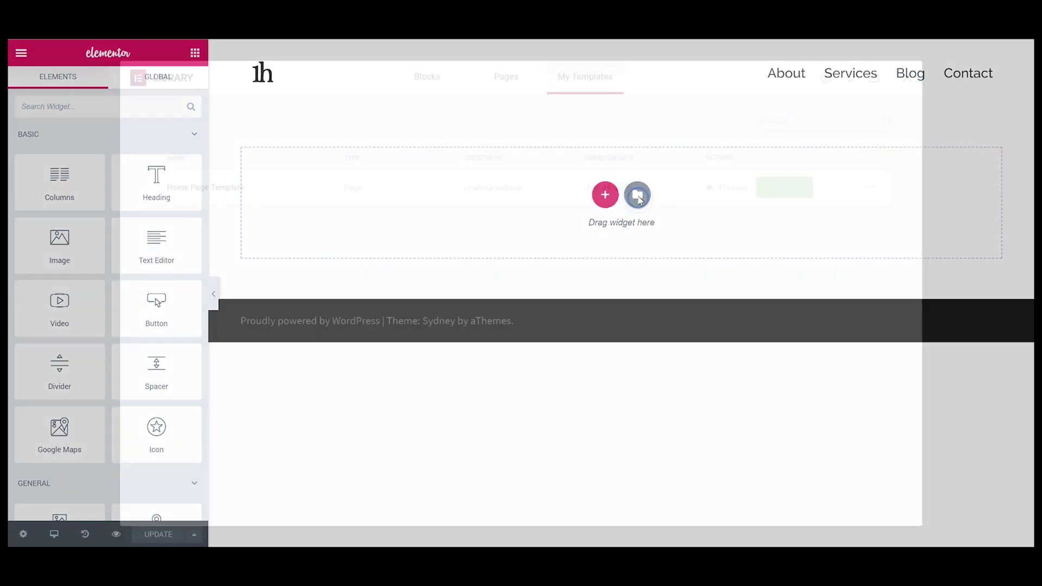
{"action": "left_click", "coordinate": [826, 78]}
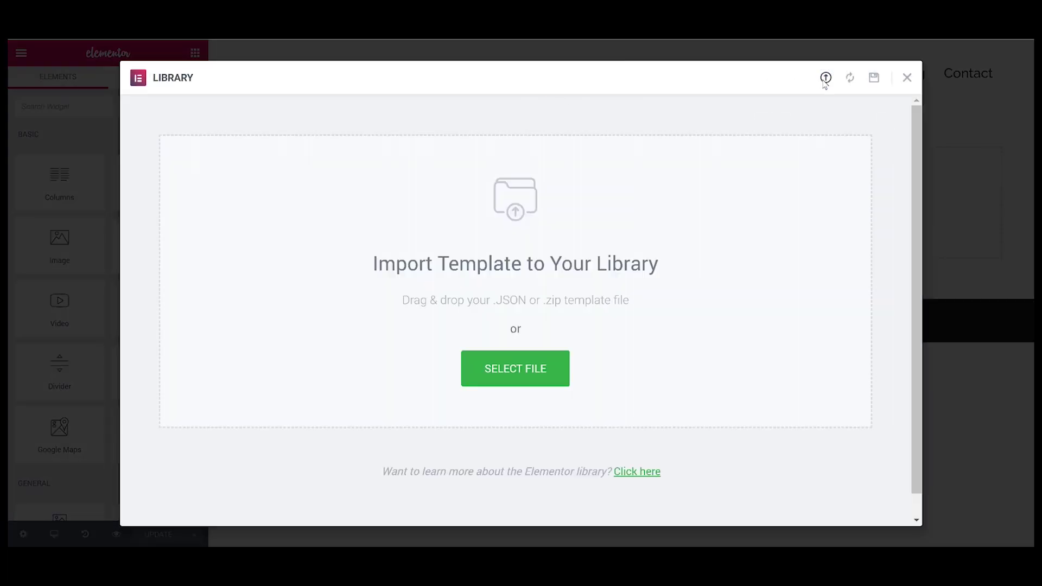
{"action": "left_click", "coordinate": [532, 365]}
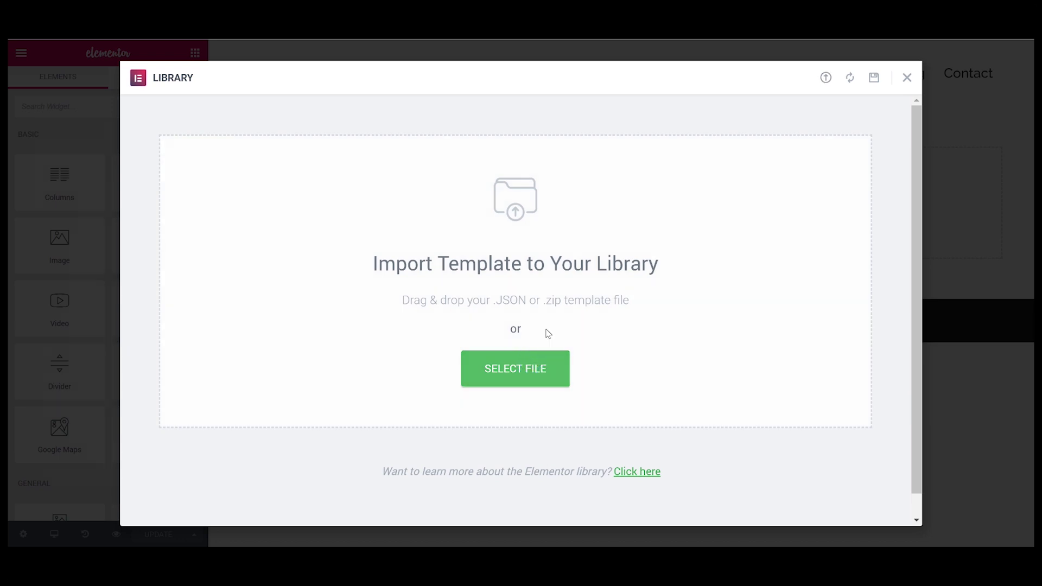
{"action": "double_click", "coordinate": [262, 89]}
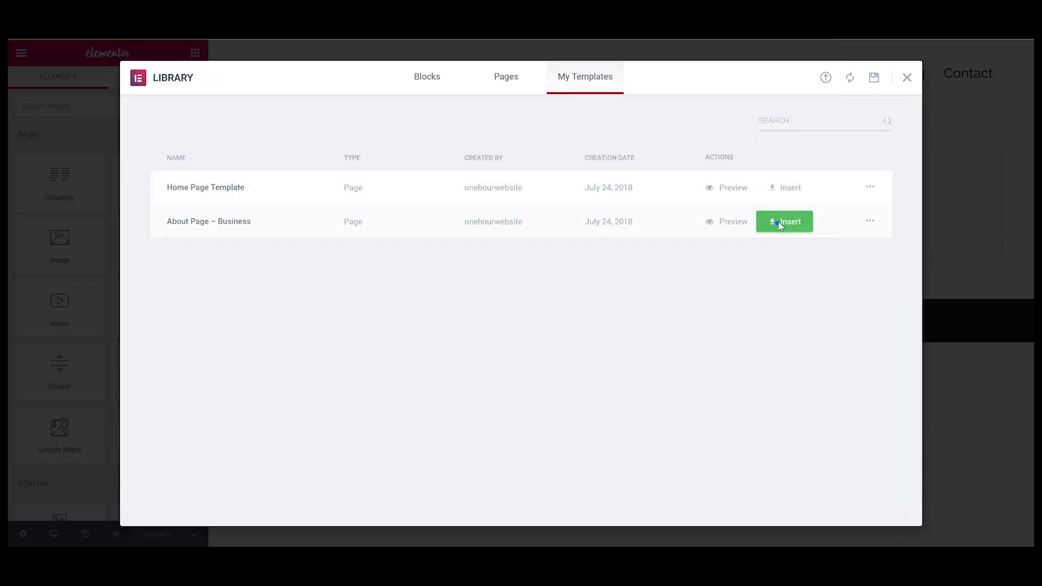
{"action": "left_click", "coordinate": [779, 223]}
{"action": "left_click", "coordinate": [602, 337]}
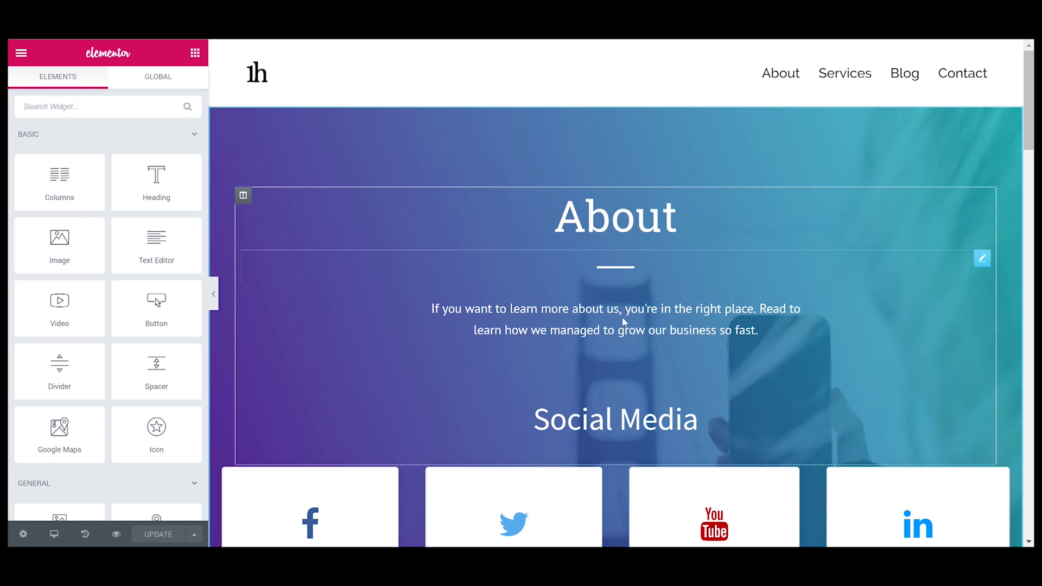
Step: Set the About section's background image to bg2.jpg from the Media Library
{"action": "left_click", "coordinate": [676, 323]}
{"action": "scroll", "coordinate": [673, 304], "scroll_direction": "down", "scroll_amount": 3}
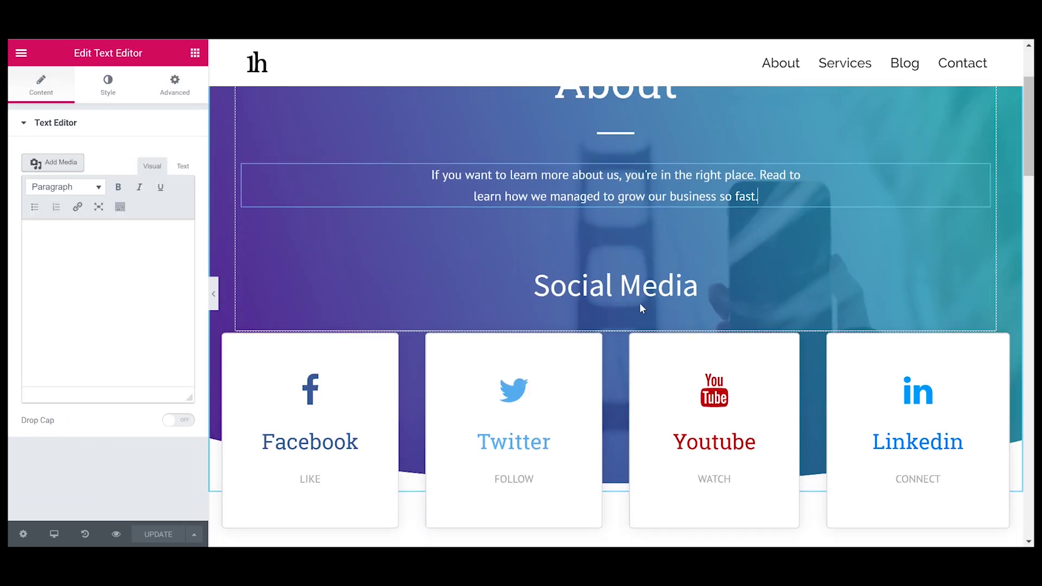
{"action": "left_click", "coordinate": [668, 289]}
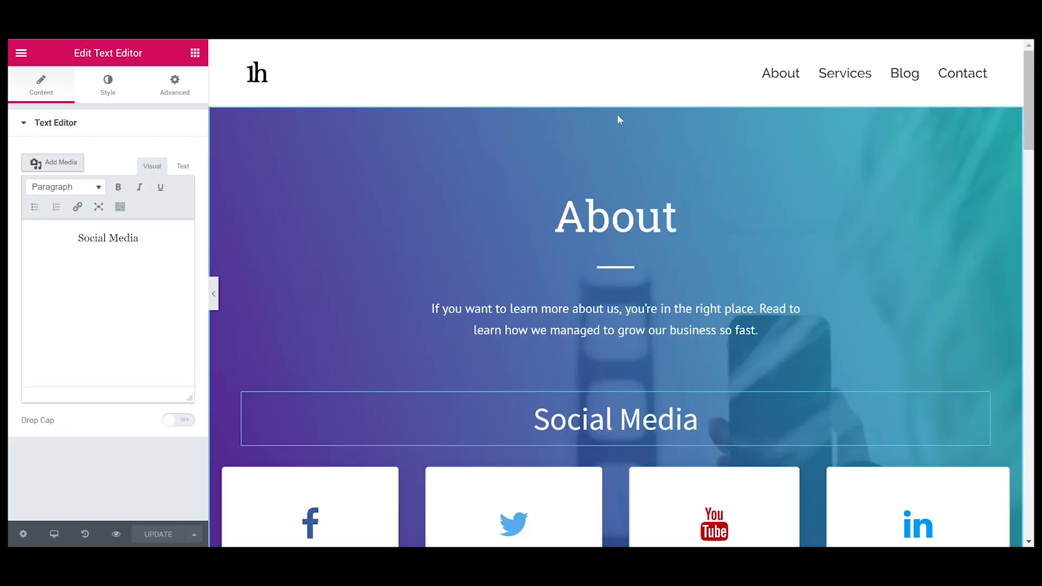
{"action": "right_click", "coordinate": [673, 147]}
{"action": "left_click", "coordinate": [726, 161]}
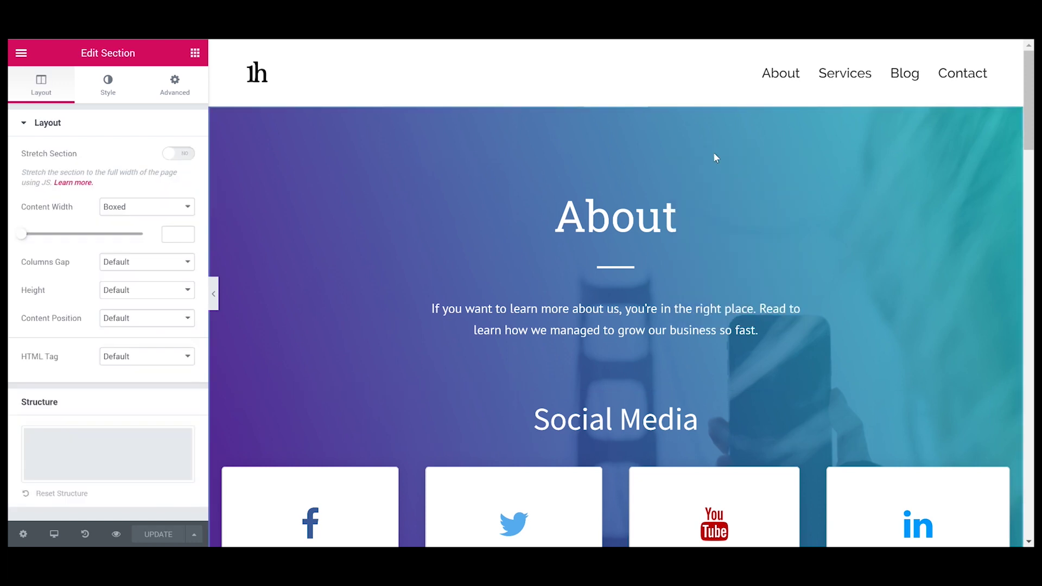
{"action": "left_click", "coordinate": [112, 92]}
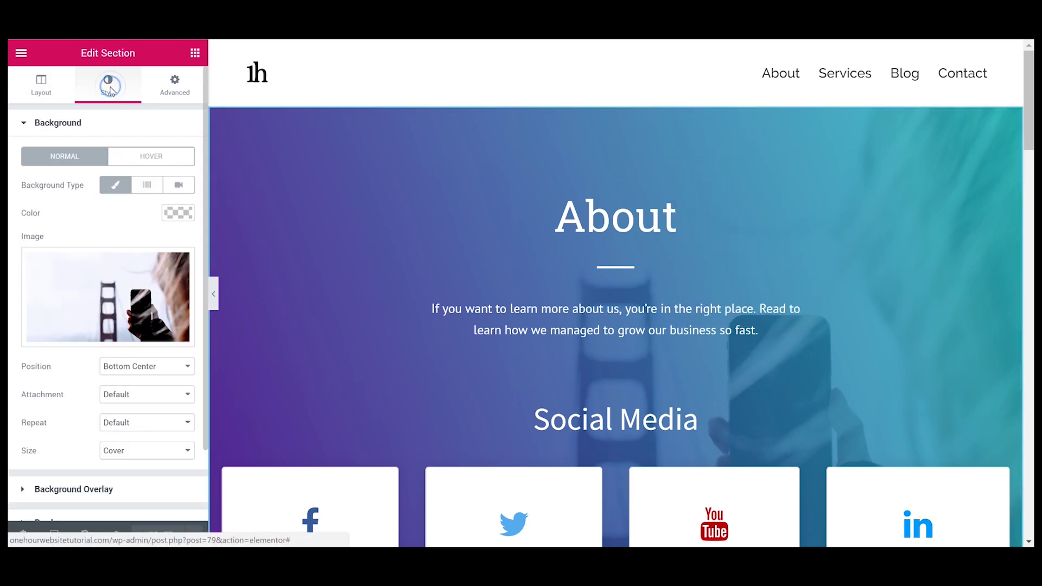
{"action": "left_click", "coordinate": [100, 290]}
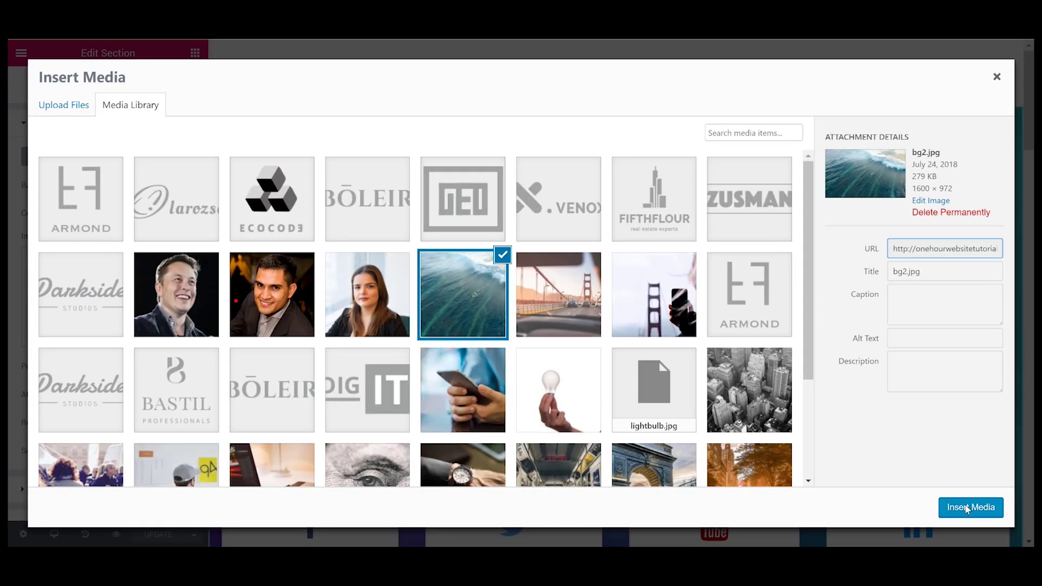
{"action": "left_click", "coordinate": [966, 509]}
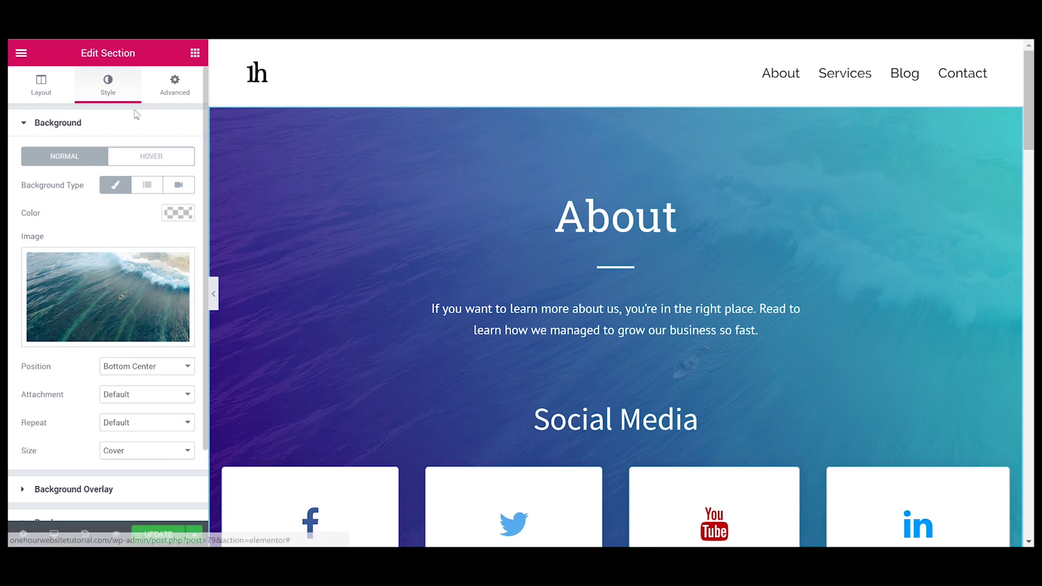
Step: Move the pink-to-navy gradient overlay's first colour stop to location 3
{"action": "scroll", "coordinate": [130, 319], "scroll_direction": "down", "scroll_amount": 2}
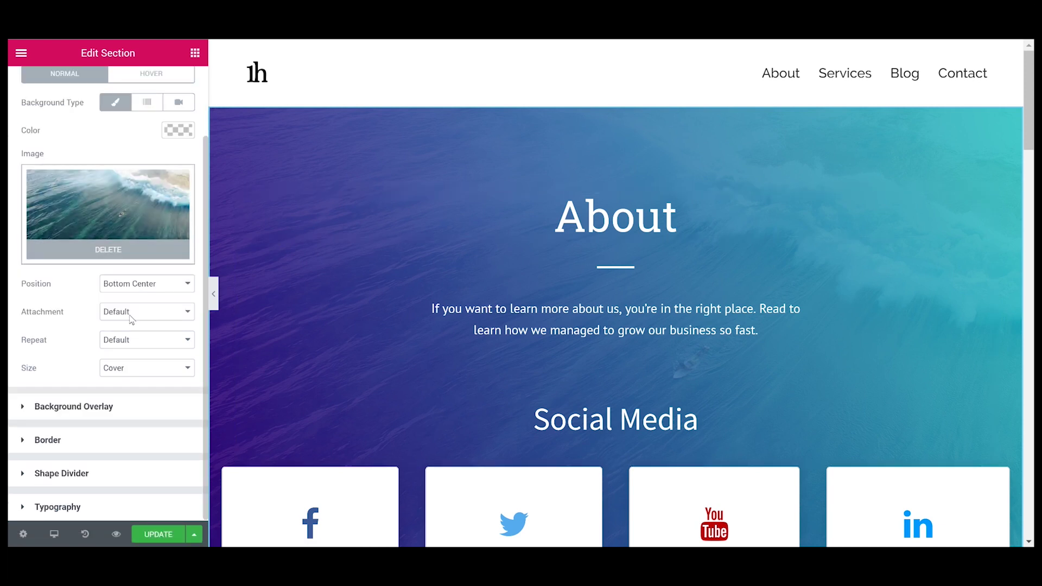
{"action": "left_click", "coordinate": [70, 403]}
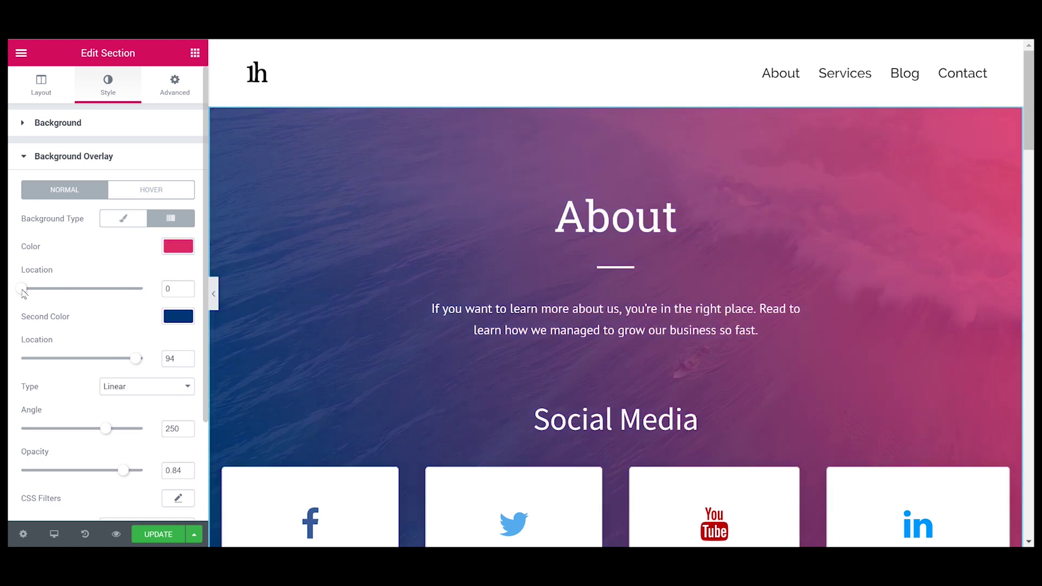
{"action": "left_click_drag", "start_coordinate": [22, 290], "coordinate": [117, 287]}
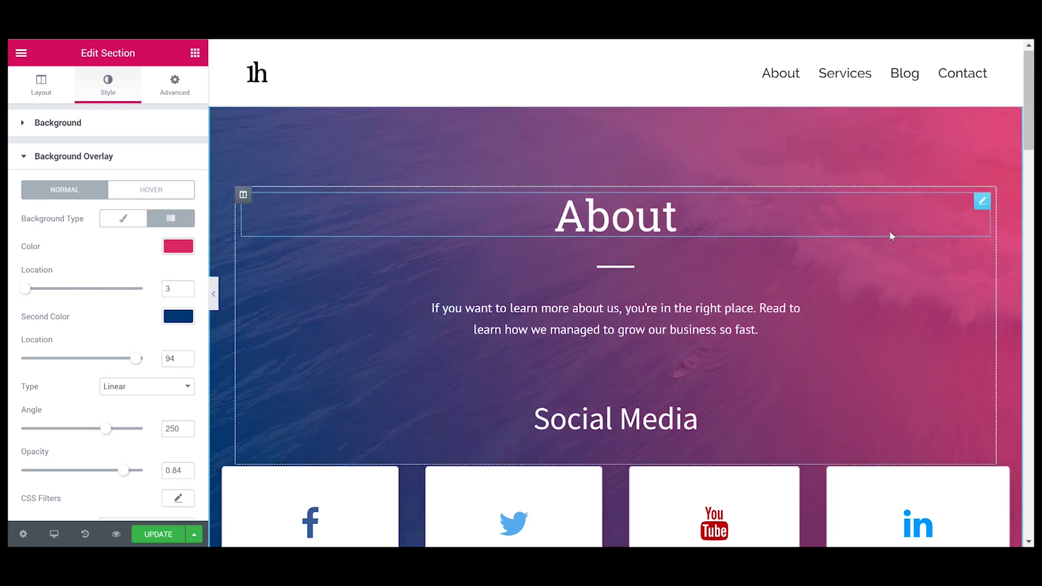
{"action": "scroll", "coordinate": [890, 230], "scroll_direction": "down", "scroll_amount": 5}
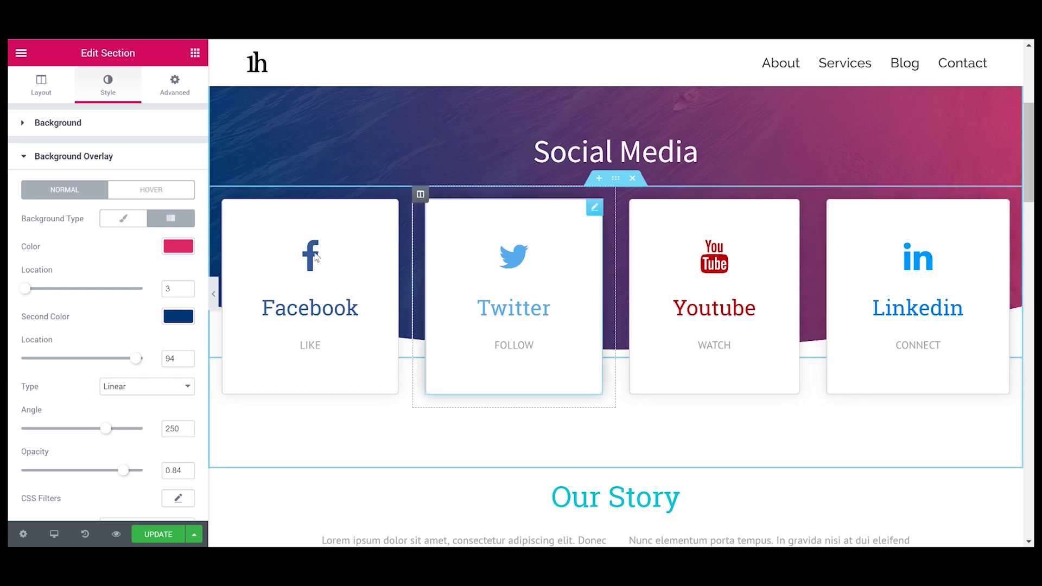
{"action": "left_click", "coordinate": [343, 249]}
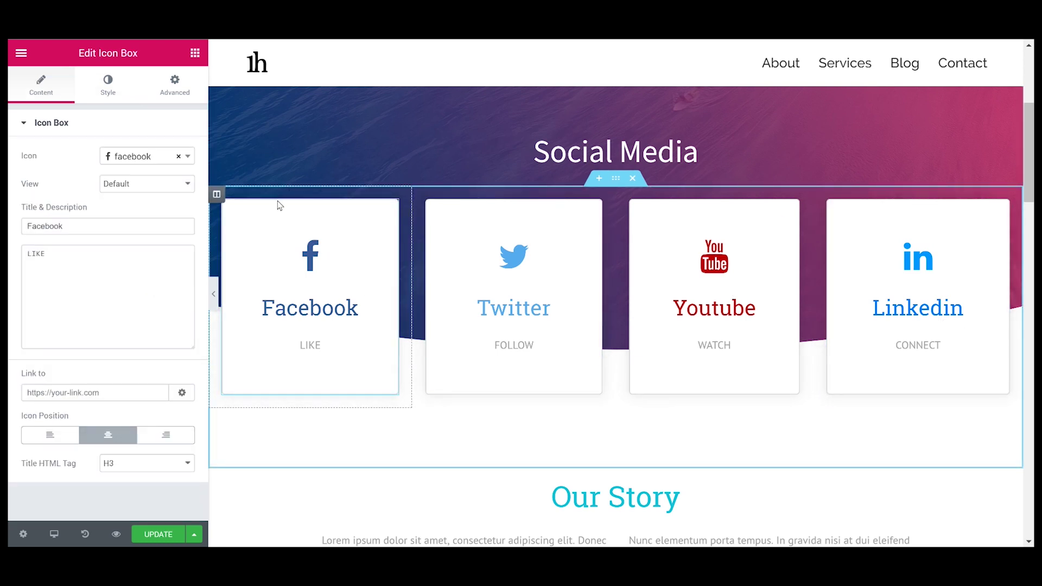
{"action": "left_click", "coordinate": [145, 157]}
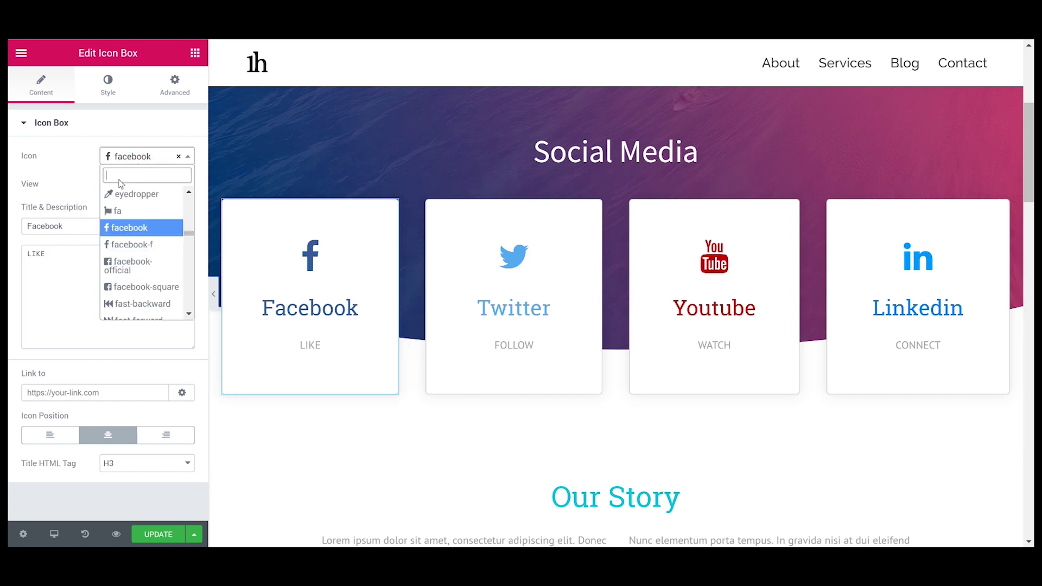
{"action": "left_click", "coordinate": [66, 240]}
{"action": "double_click", "coordinate": [75, 234]}
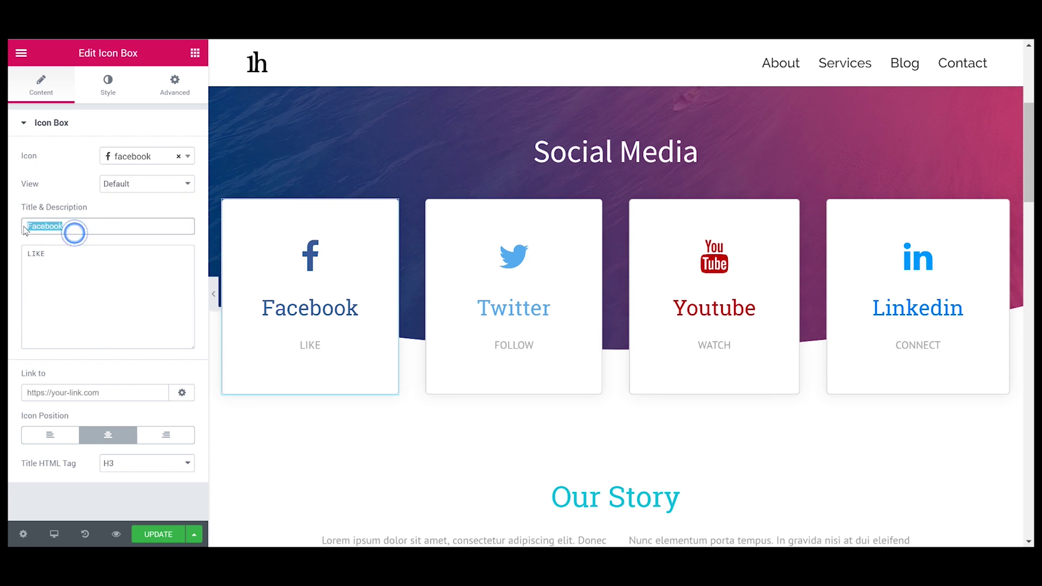
{"action": "type", "text": "sdas"}
{"action": "key", "text": "ctrl+z"}
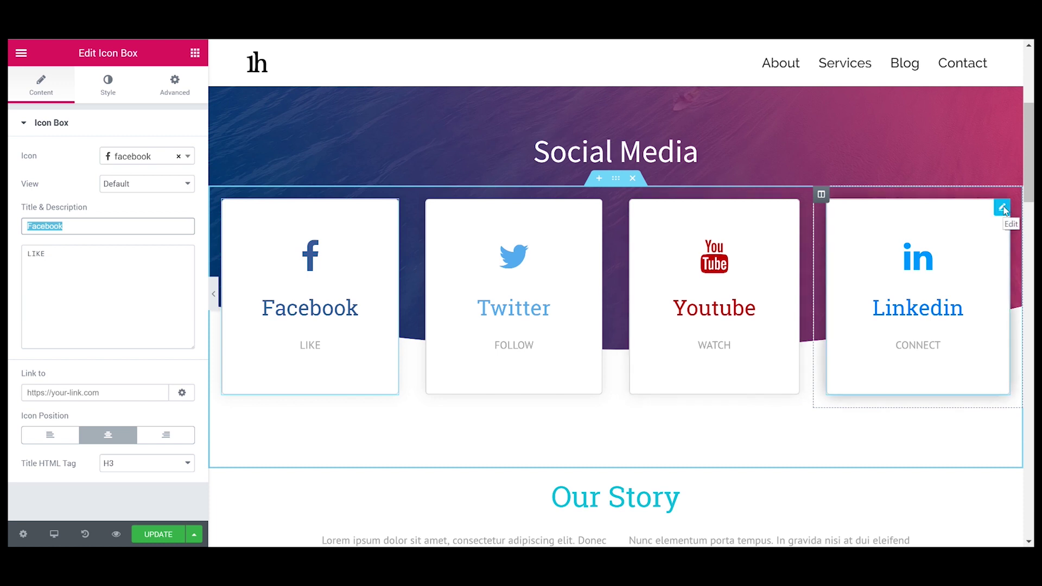
{"action": "right_click", "coordinate": [1004, 209]}
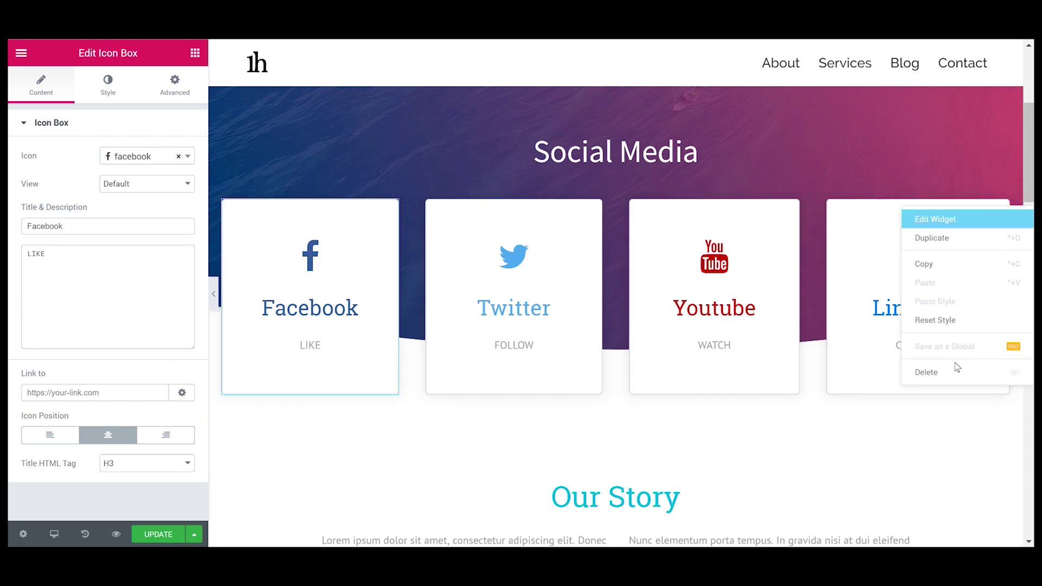
{"action": "left_click", "coordinate": [935, 374]}
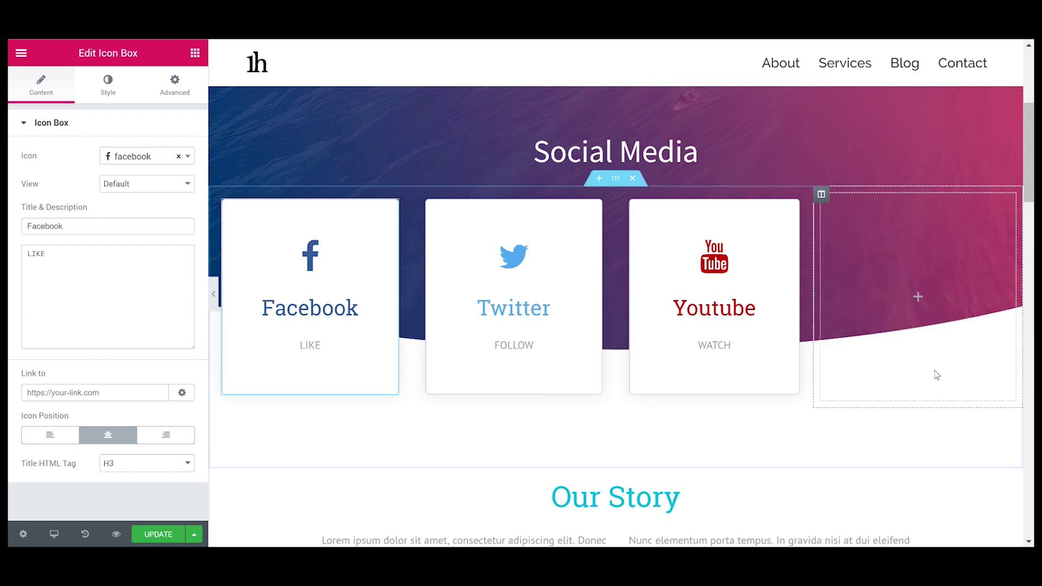
{"action": "right_click", "coordinate": [823, 198]}
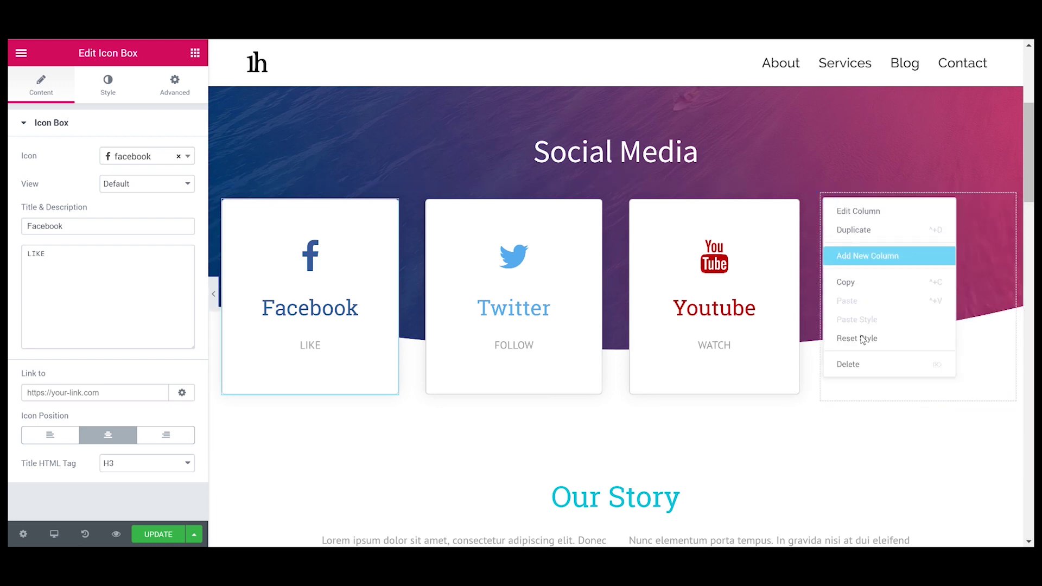
{"action": "left_click", "coordinate": [850, 364]}
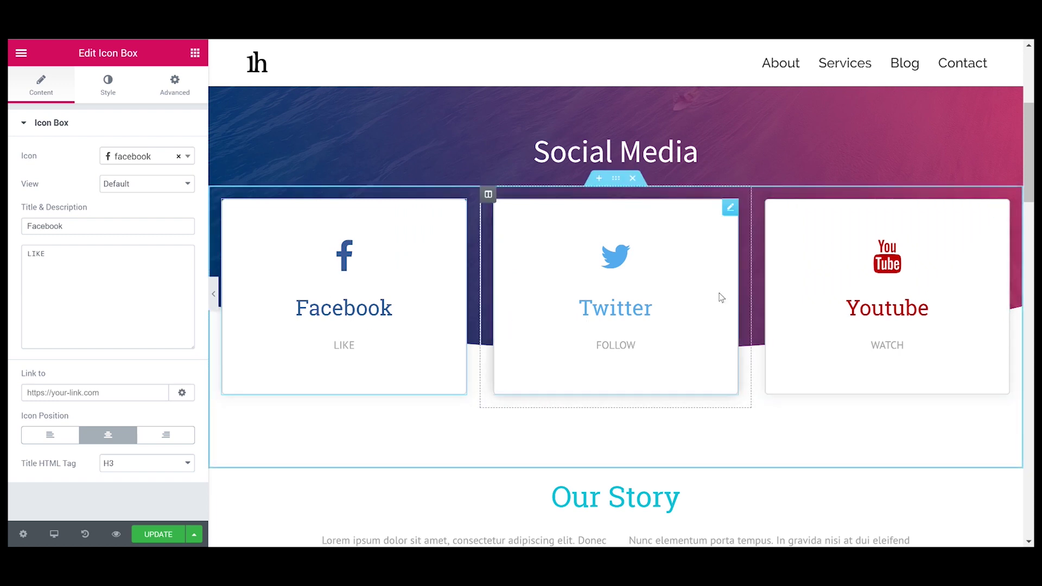
{"action": "right_click", "coordinate": [489, 202]}
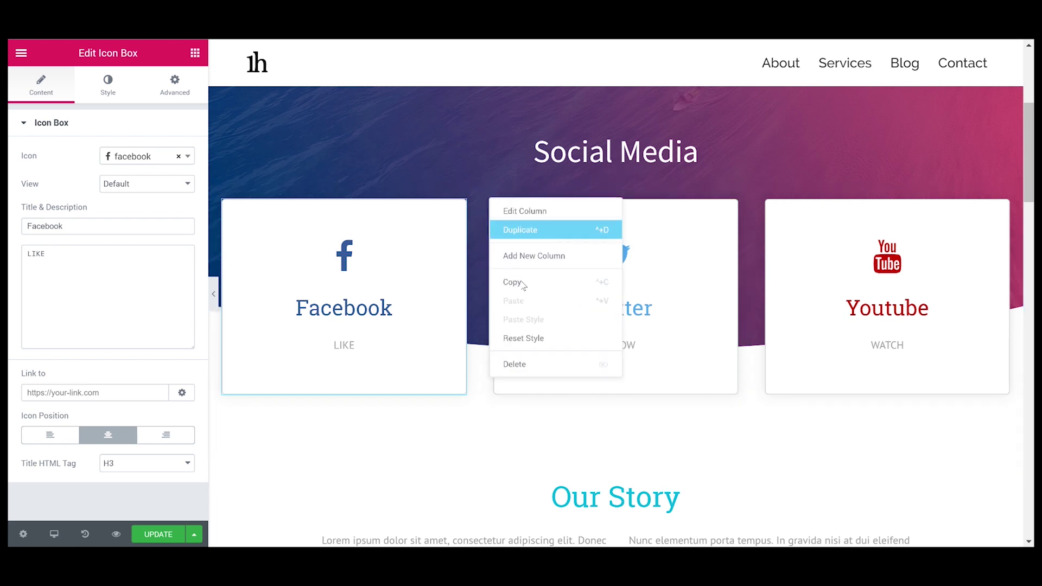
{"action": "left_click", "coordinate": [525, 231]}
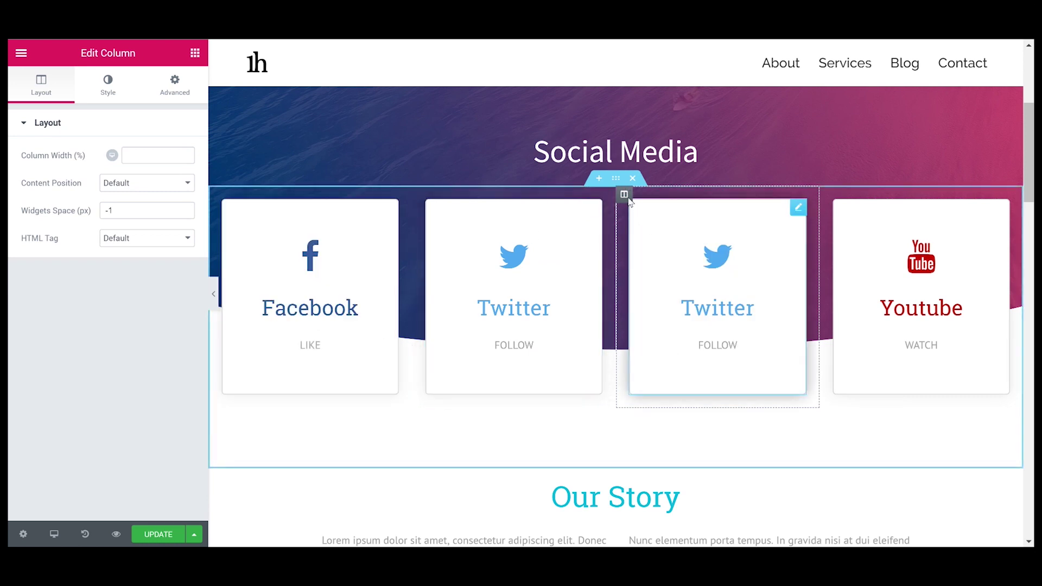
{"action": "right_click", "coordinate": [624, 194]}
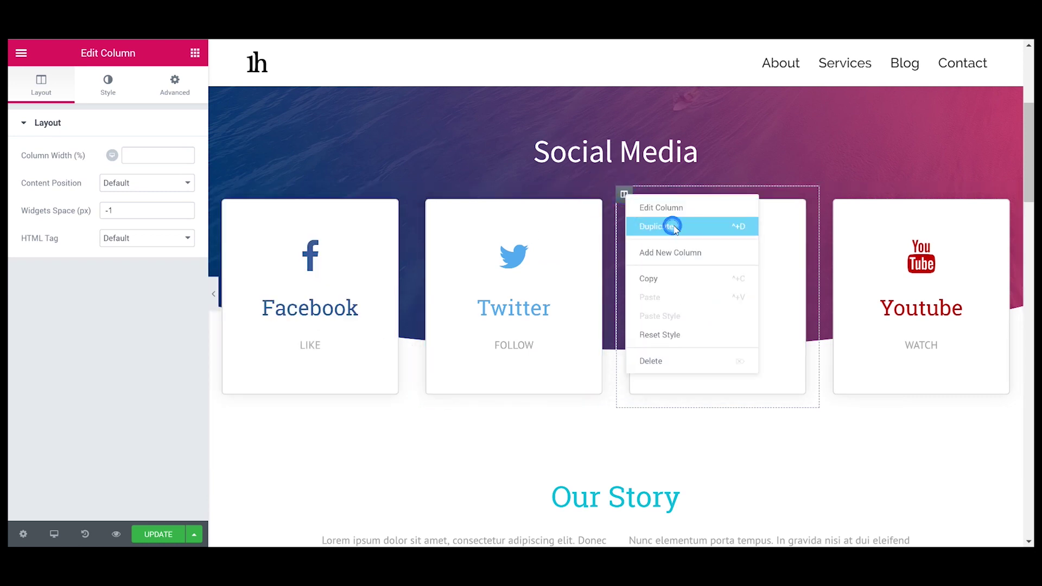
{"action": "left_click", "coordinate": [673, 227]}
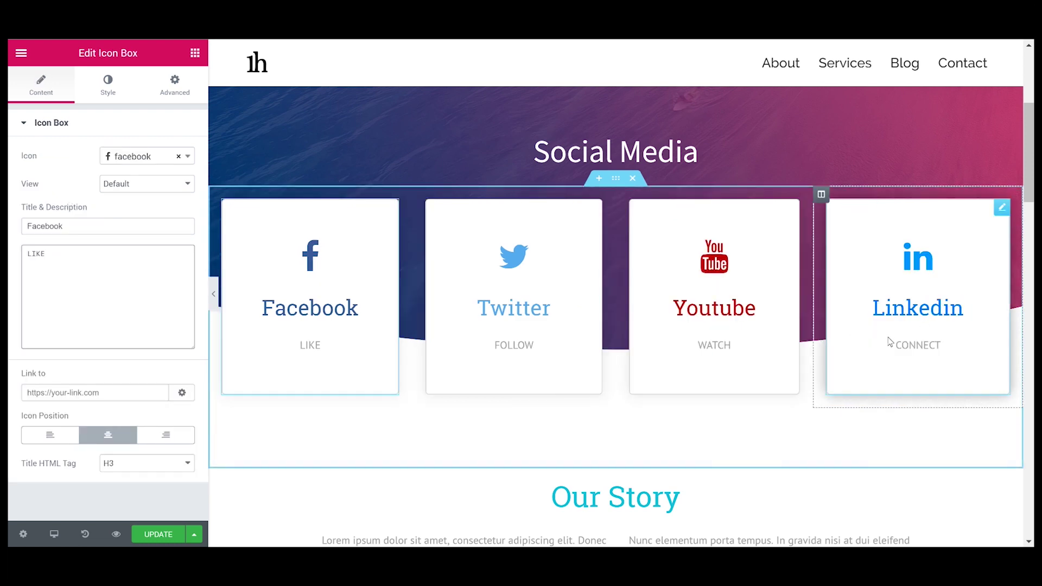
{"action": "scroll", "coordinate": [889, 300], "scroll_direction": "down", "scroll_amount": 6}
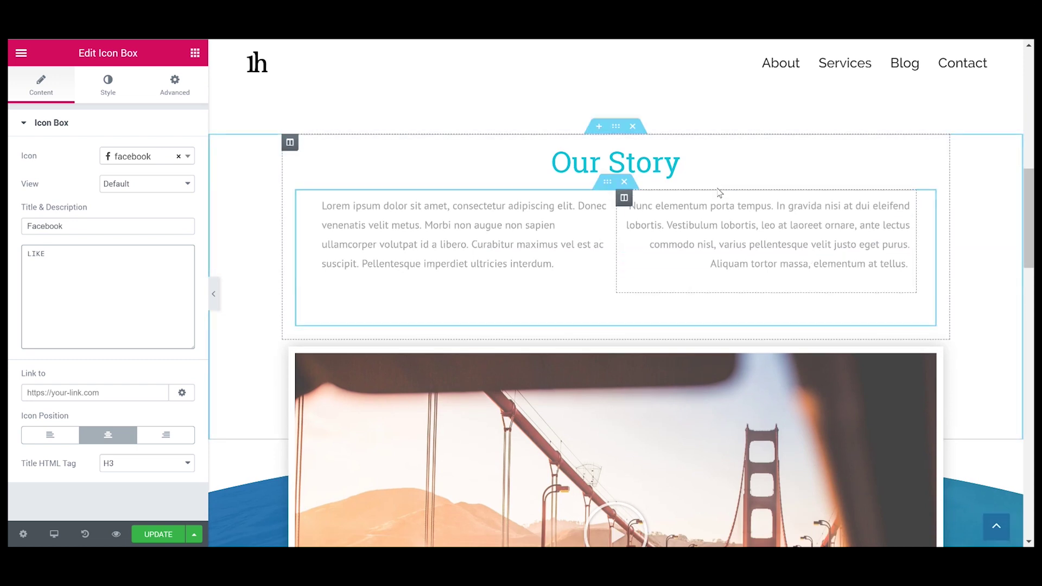
Step: Select the Our Story heading, then scroll on to the Golden Gate Bridge video
{"action": "scroll", "coordinate": [657, 205], "scroll_direction": "up", "scroll_amount": 2}
{"action": "left_click", "coordinate": [624, 233]}
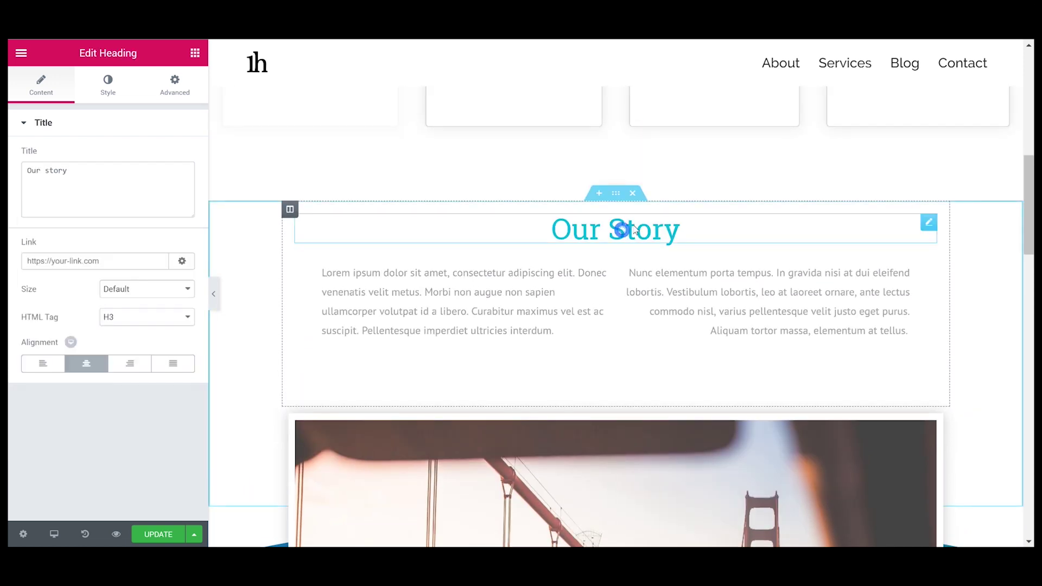
{"action": "scroll", "coordinate": [700, 194], "scroll_direction": "down", "scroll_amount": 1}
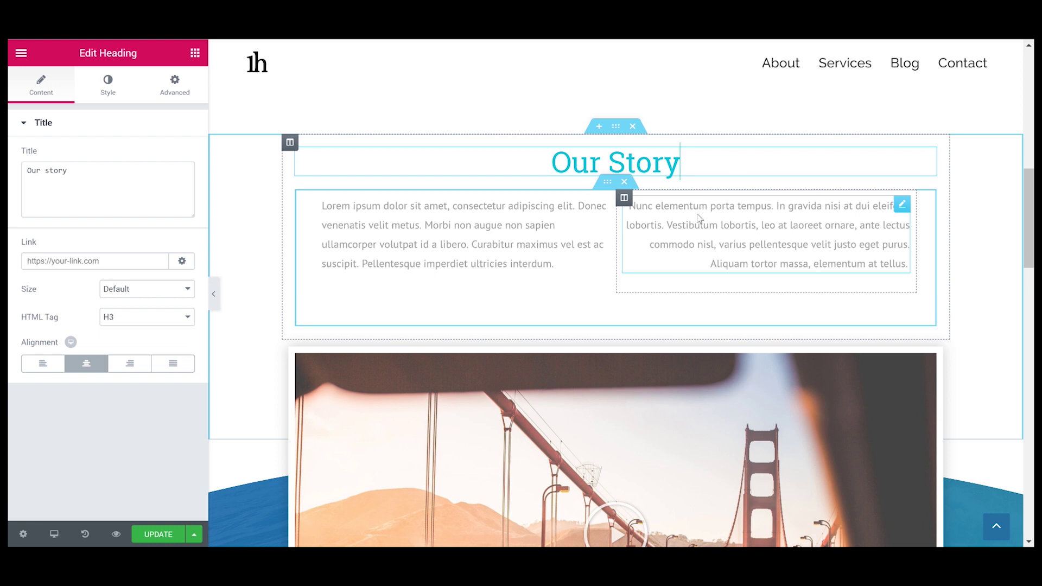
{"action": "scroll", "coordinate": [700, 215], "scroll_direction": "down", "scroll_amount": 2}
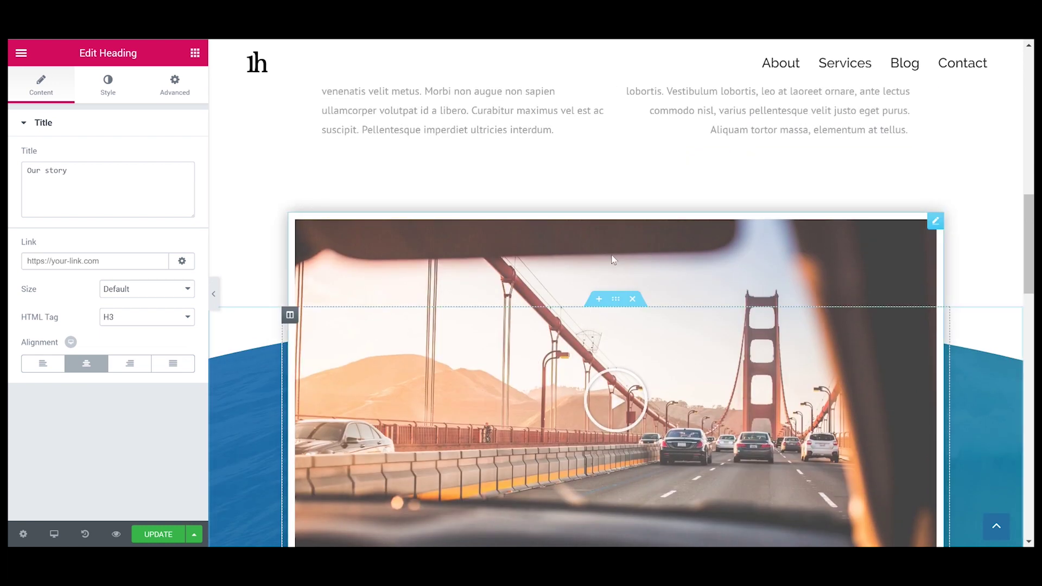
{"action": "scroll", "coordinate": [724, 218], "scroll_direction": "down", "scroll_amount": 2}
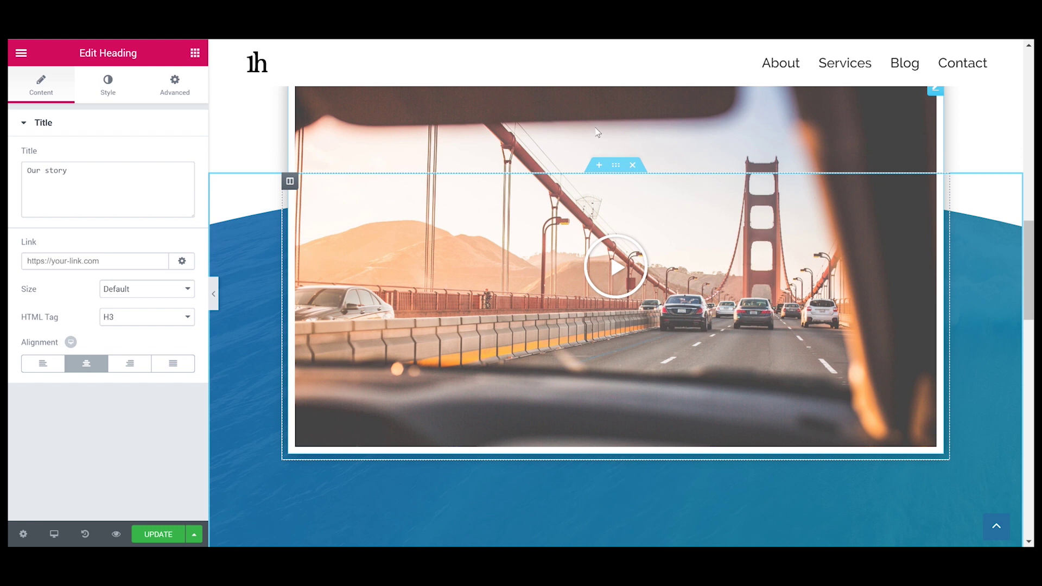
{"action": "scroll", "coordinate": [936, 160], "scroll_direction": "up", "scroll_amount": 1}
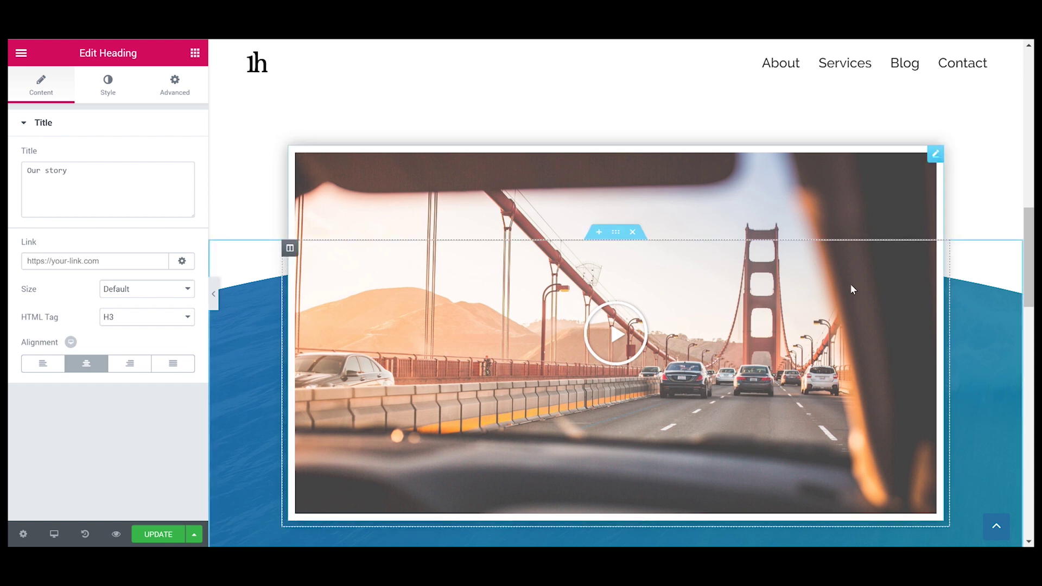
Step: Replace the bridge video's overlay image with the black-and-white aerial city photo
{"action": "left_click", "coordinate": [935, 155]}
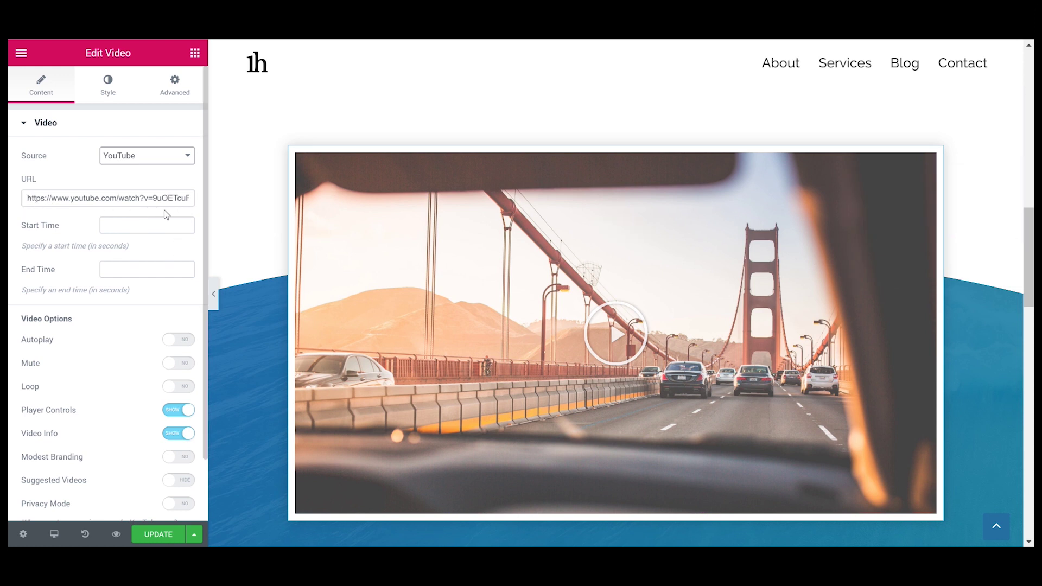
{"action": "scroll", "coordinate": [164, 312], "scroll_direction": "down", "scroll_amount": 1}
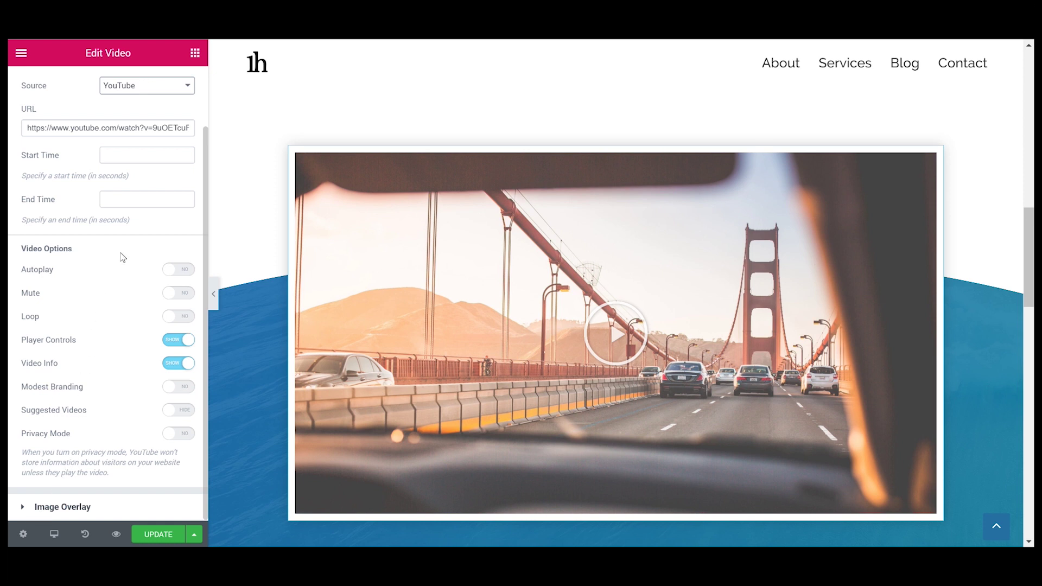
{"action": "left_click", "coordinate": [61, 511]}
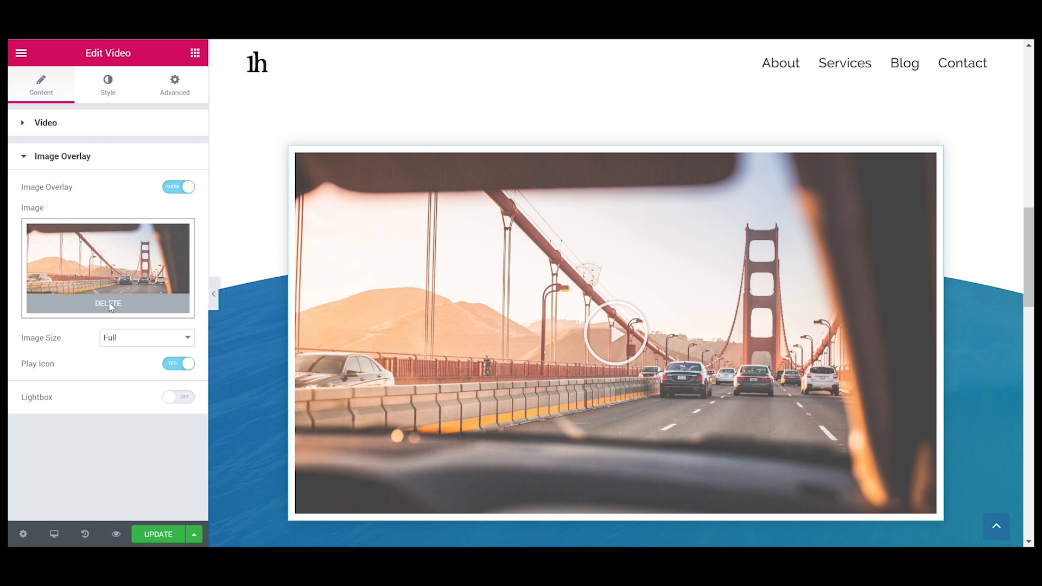
{"action": "left_click", "coordinate": [110, 306]}
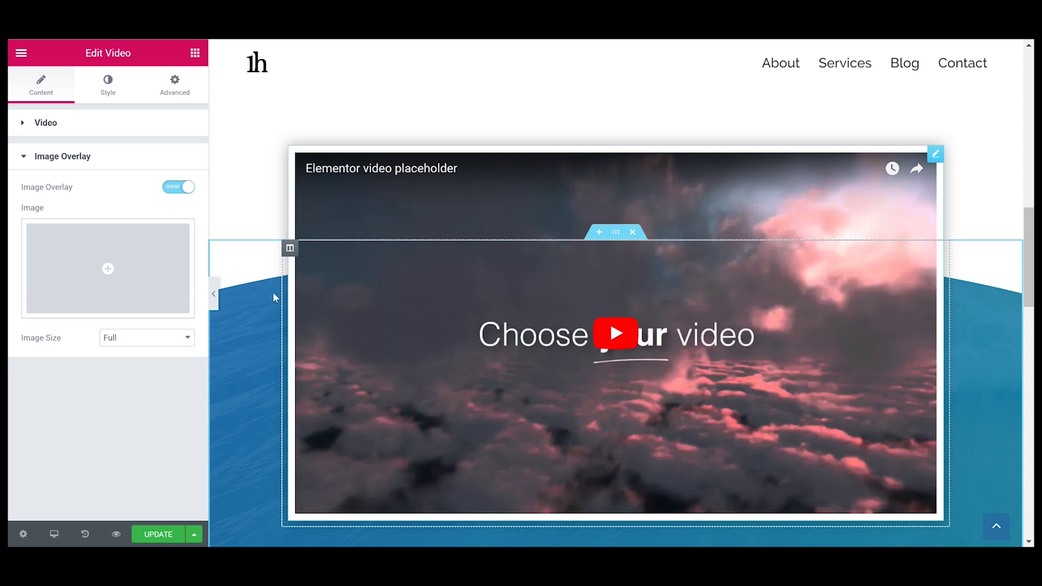
{"action": "left_click", "coordinate": [107, 269]}
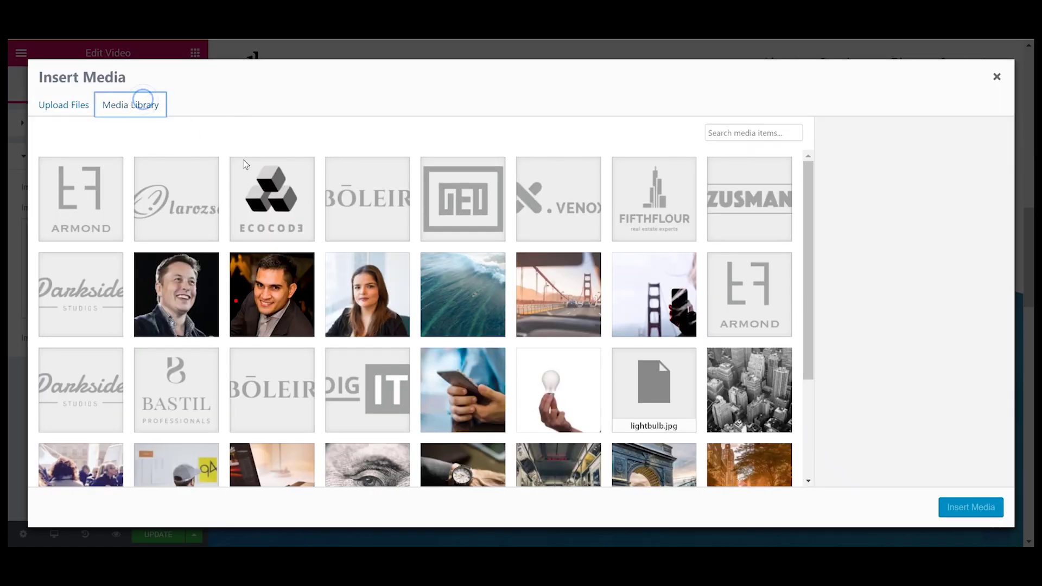
{"action": "scroll", "coordinate": [683, 277], "scroll_direction": "down", "scroll_amount": 1}
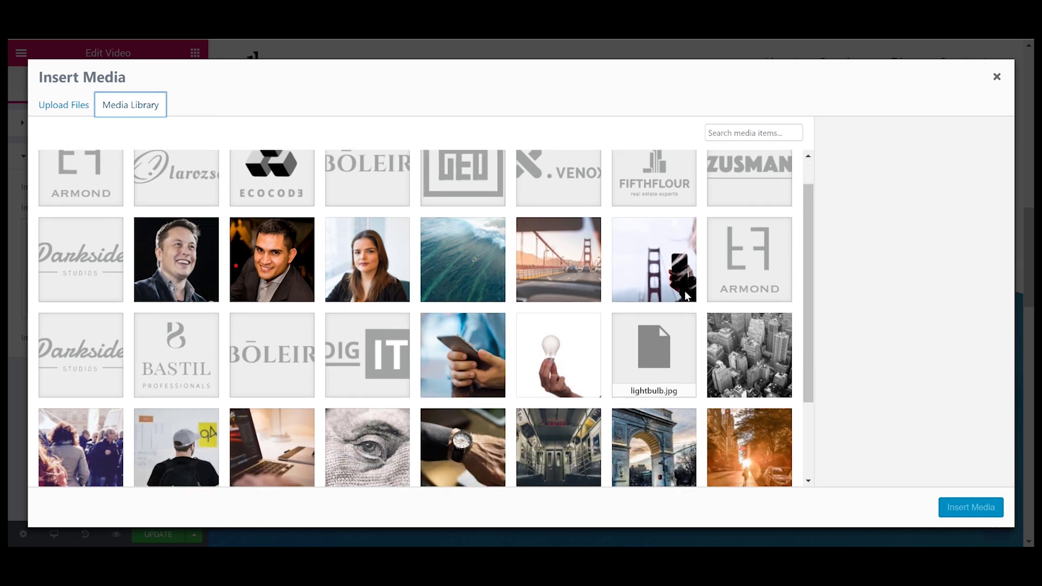
{"action": "left_click", "coordinate": [747, 317]}
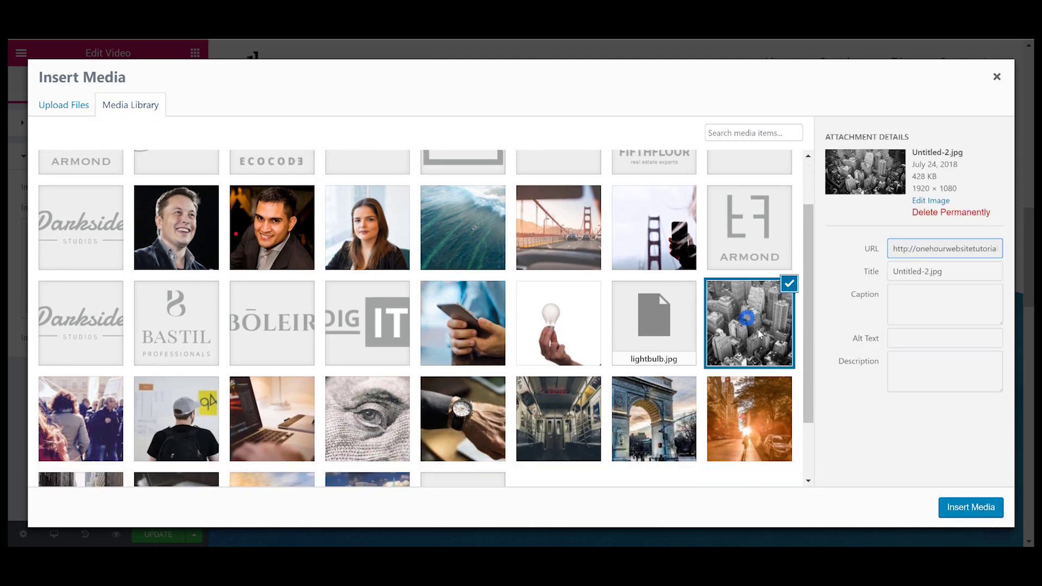
{"action": "left_click", "coordinate": [960, 509]}
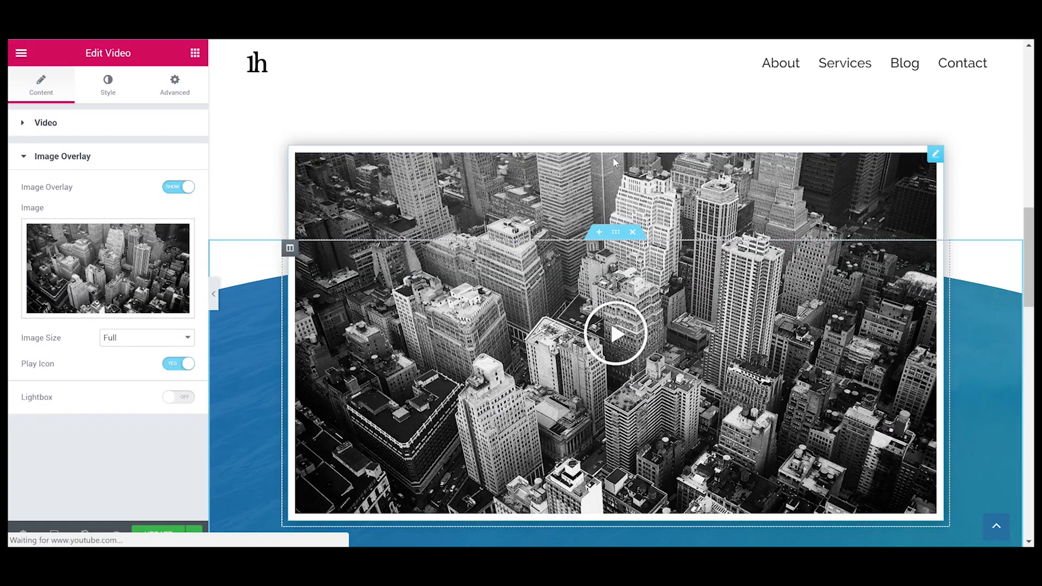
Step: Play and then stop the video to preview it with the new overlay
{"action": "left_click", "coordinate": [617, 334]}
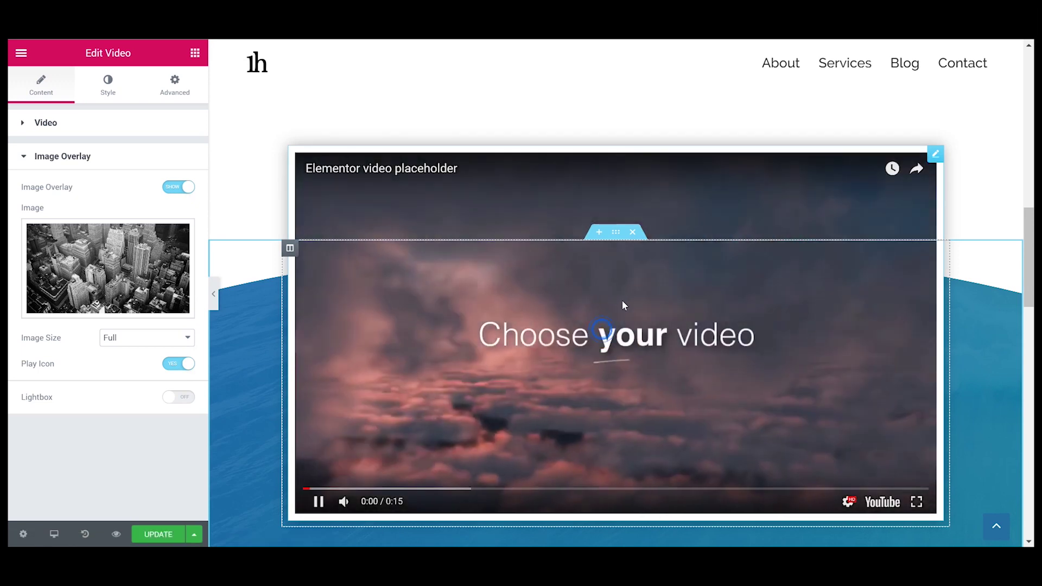
{"action": "left_click", "coordinate": [651, 306]}
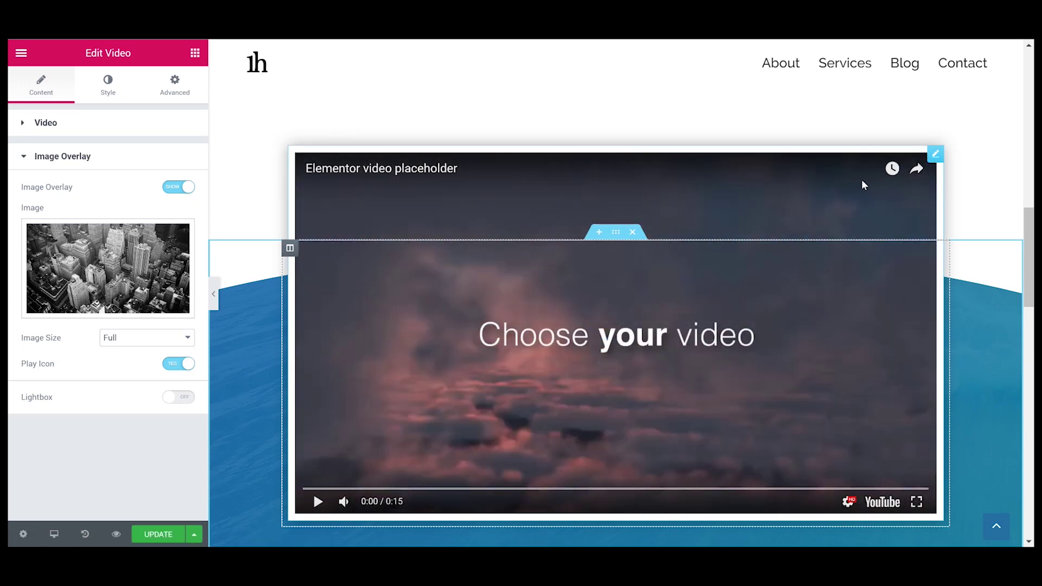
{"action": "scroll", "coordinate": [866, 185], "scroll_direction": "down", "scroll_amount": 3}
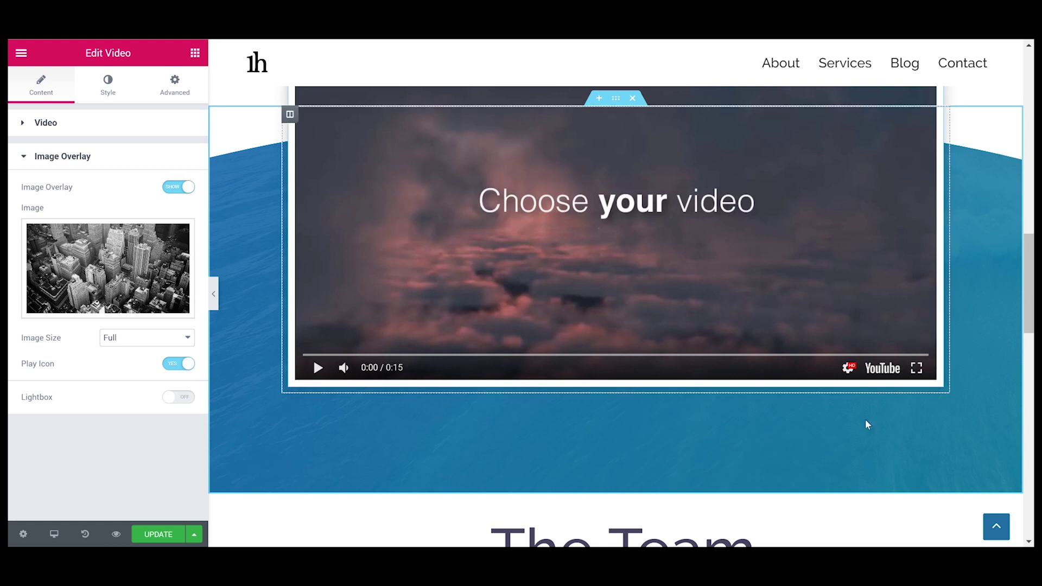
Step: Swap the video section's background for the sunlit city street photo and expand its Background Overlay
{"action": "right_click", "coordinate": [999, 289]}
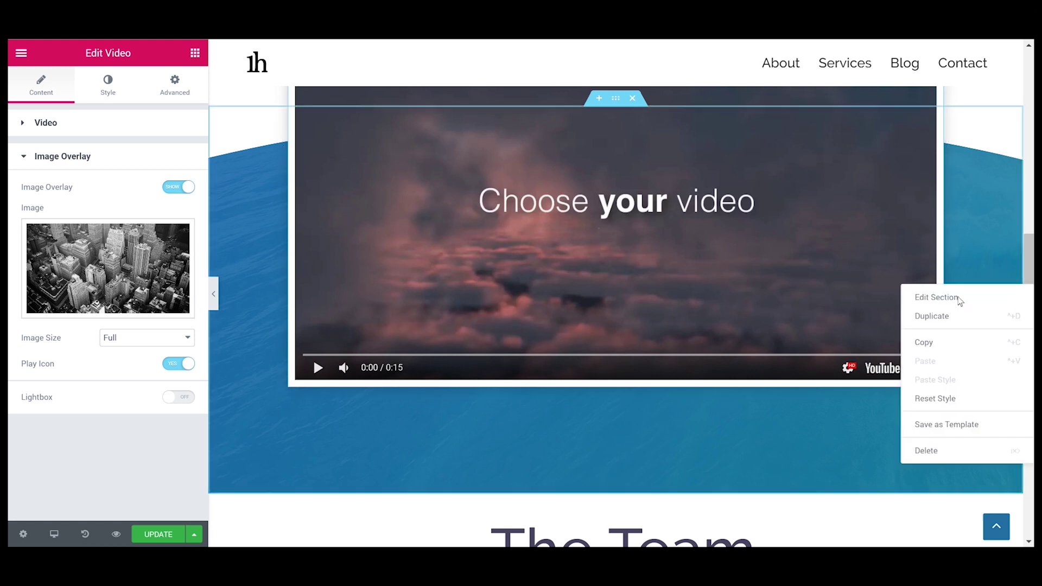
{"action": "left_click", "coordinate": [938, 298]}
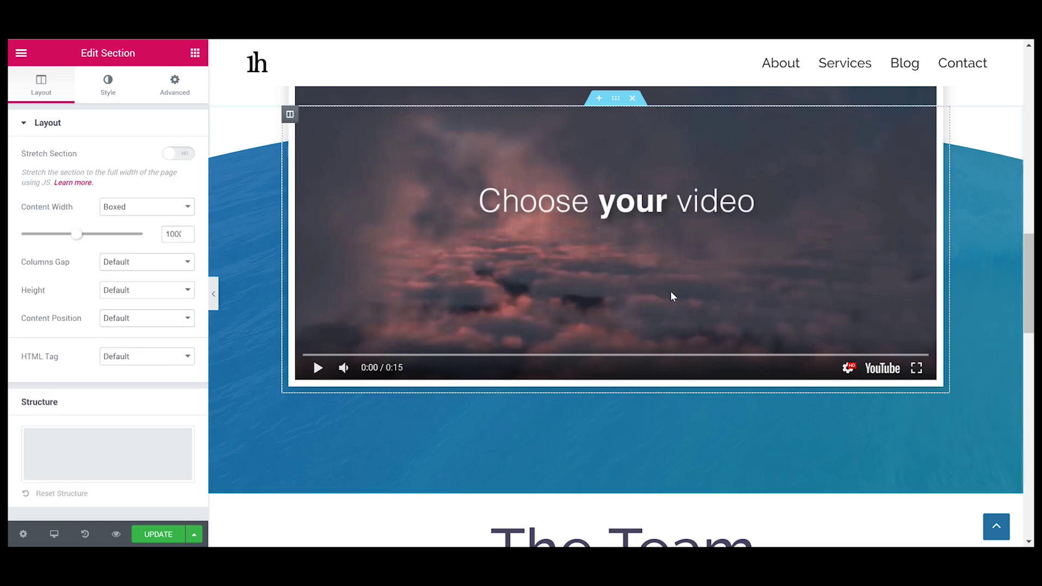
{"action": "left_click", "coordinate": [105, 90]}
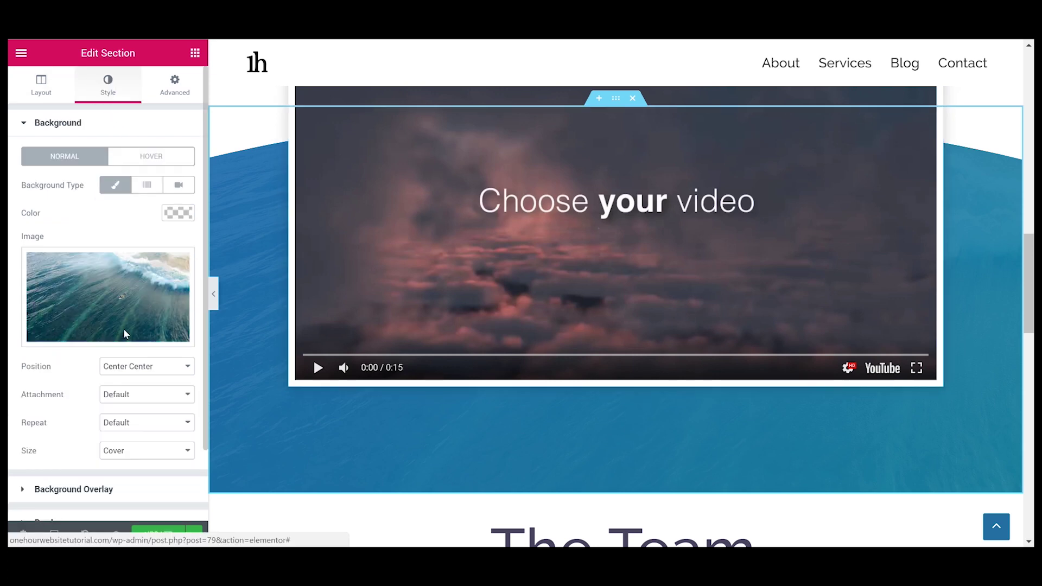
{"action": "left_click", "coordinate": [120, 301]}
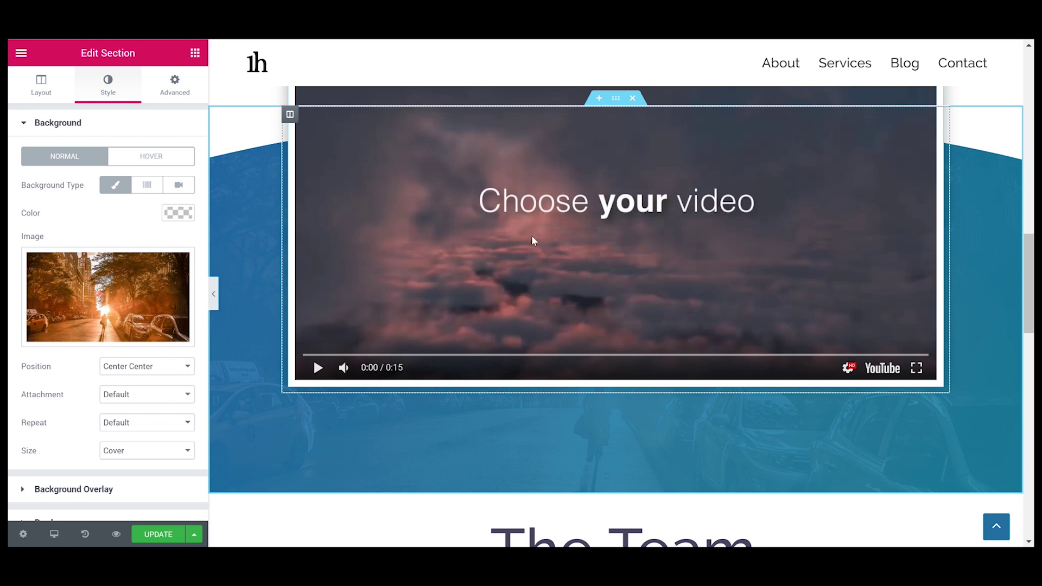
{"action": "scroll", "coordinate": [120, 325], "scroll_direction": "down", "scroll_amount": 3}
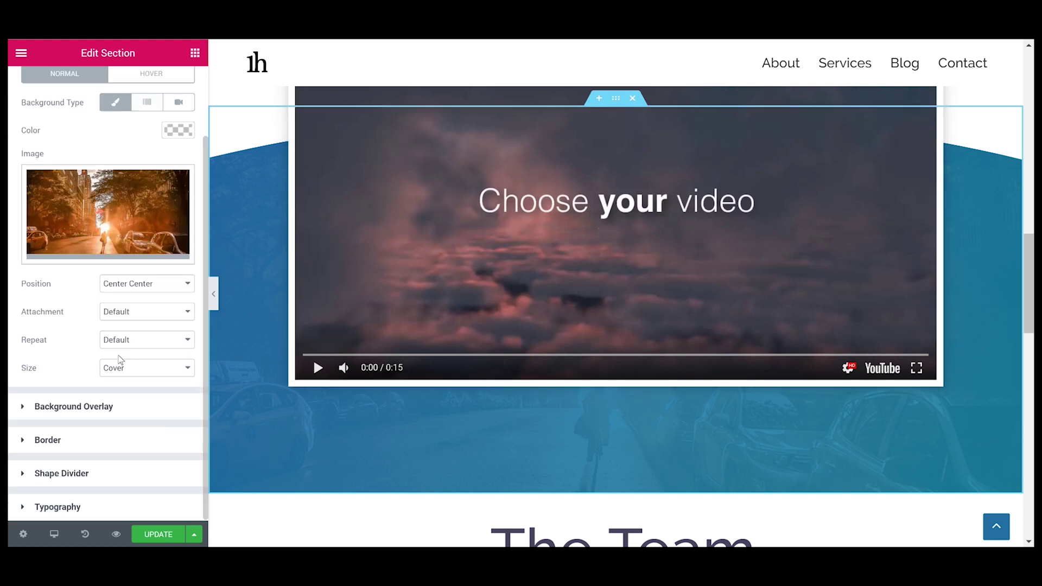
{"action": "left_click", "coordinate": [86, 403]}
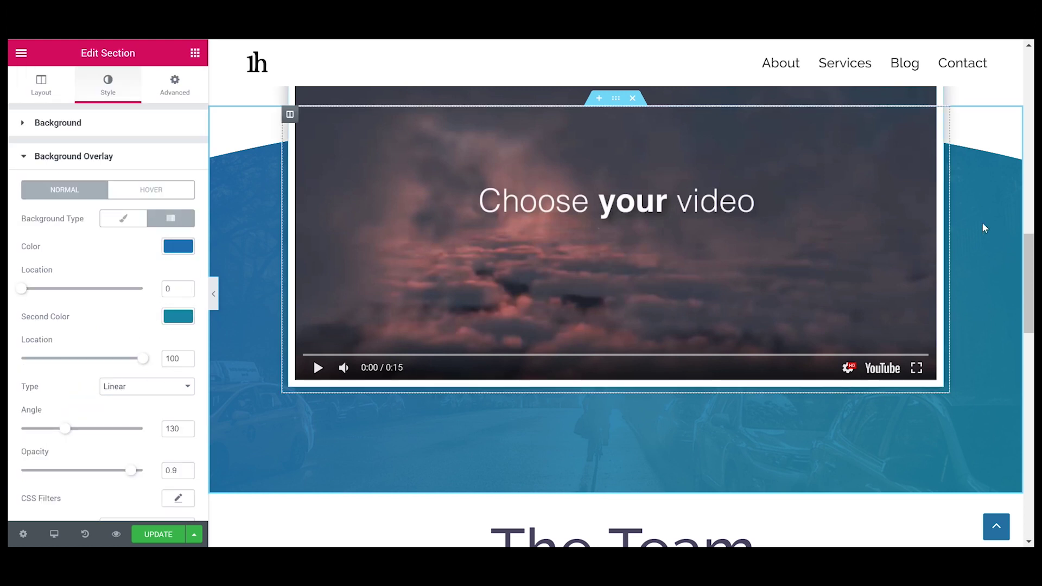
{"action": "scroll", "coordinate": [995, 161], "scroll_direction": "down", "scroll_amount": 1}
{"action": "scroll", "coordinate": [995, 161], "scroll_direction": "down", "scroll_amount": 5}
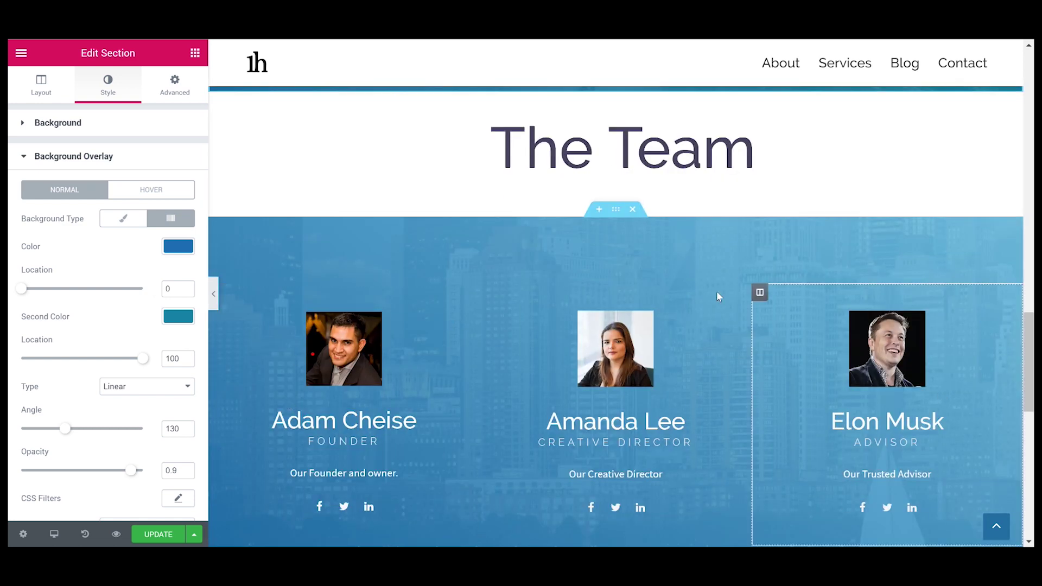
{"action": "scroll", "coordinate": [765, 332], "scroll_direction": "down", "scroll_amount": 1}
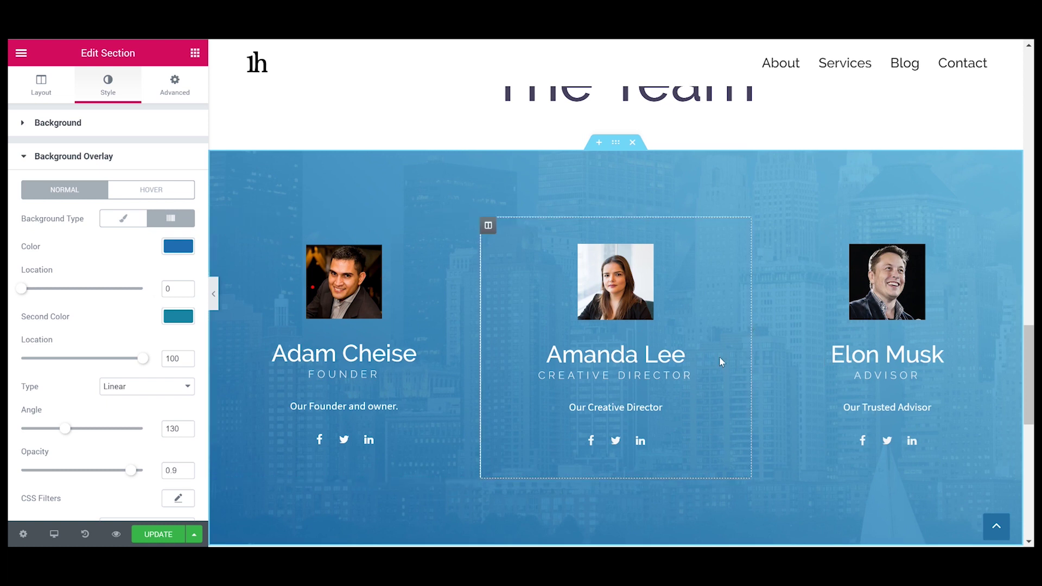
{"action": "left_click", "coordinate": [350, 357]}
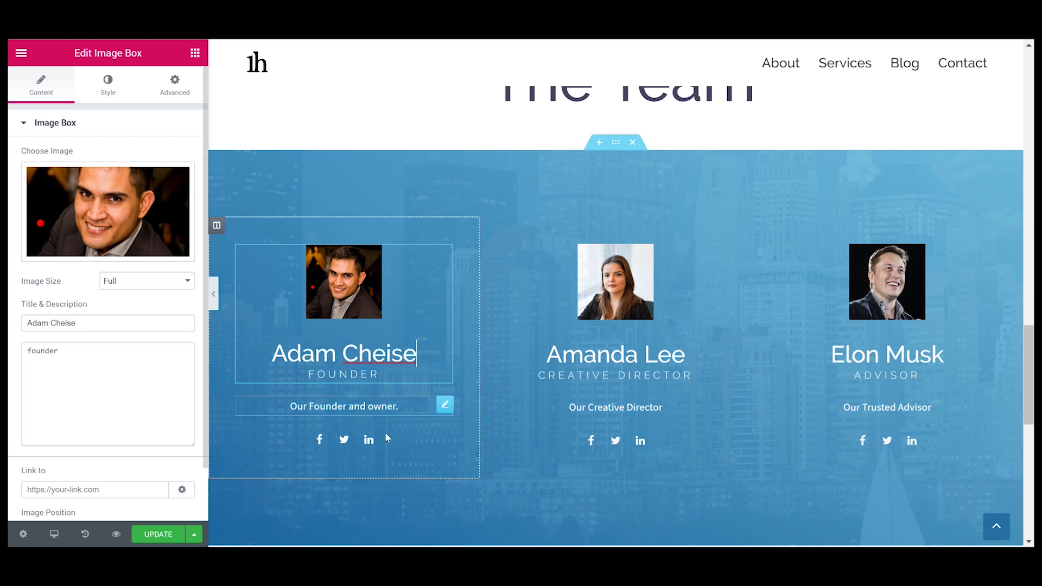
{"action": "triple_click", "coordinate": [383, 412]}
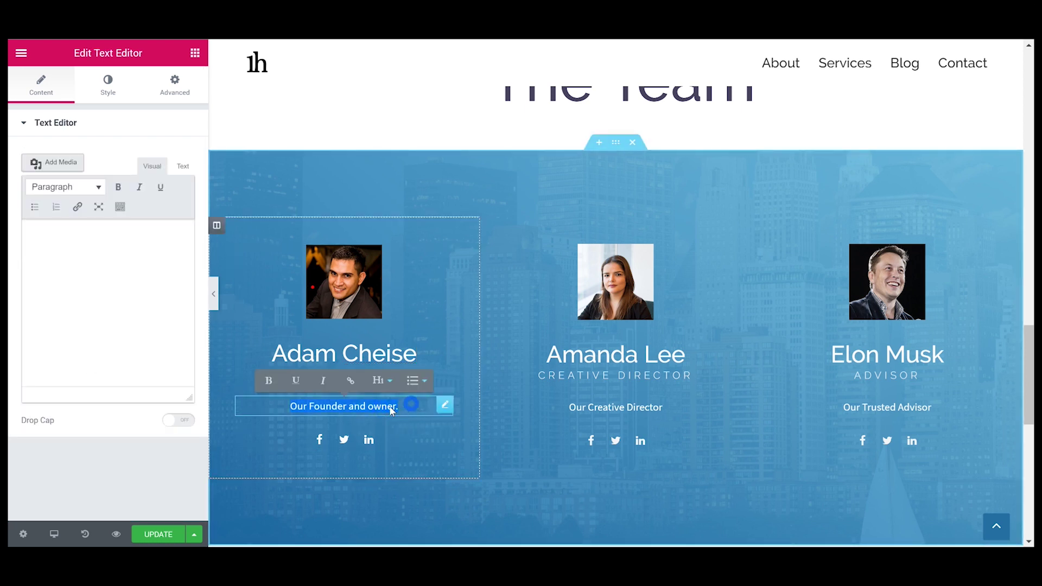
{"action": "left_click", "coordinate": [388, 406]}
{"action": "type", "text": "sd"}
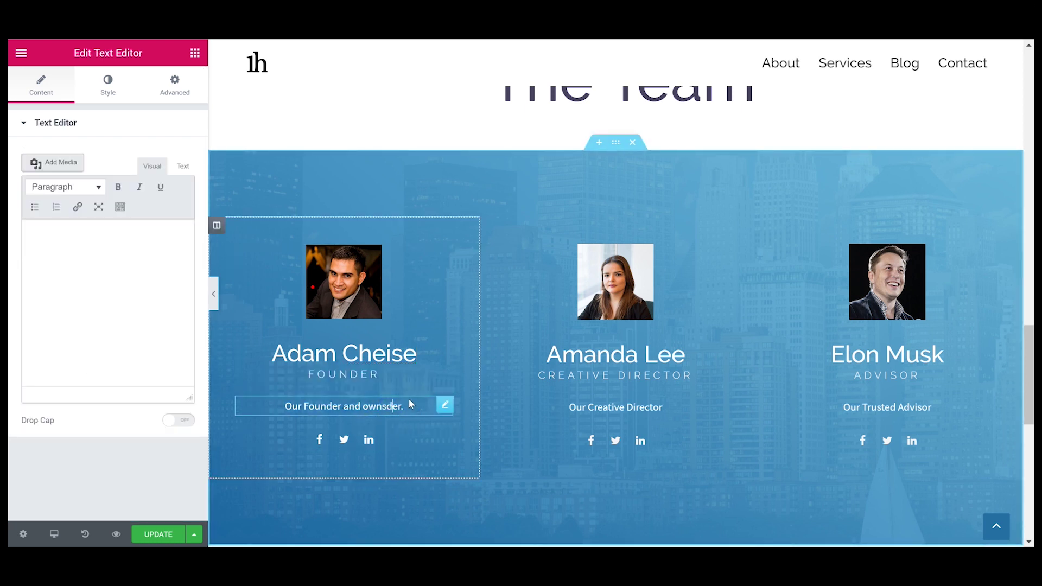
{"action": "key", "text": "BackSpace"}
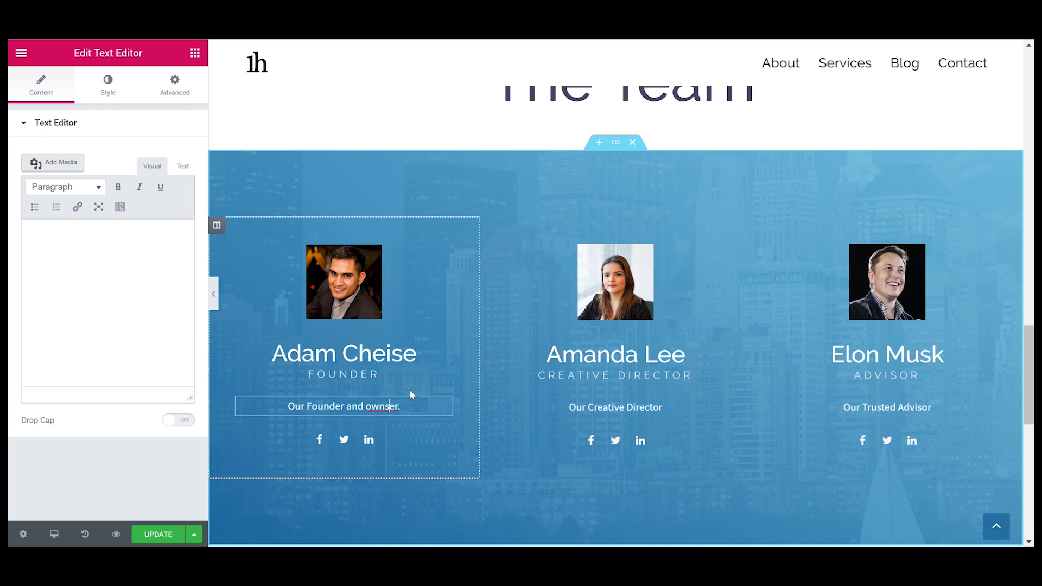
{"action": "key", "text": "BackSpace"}
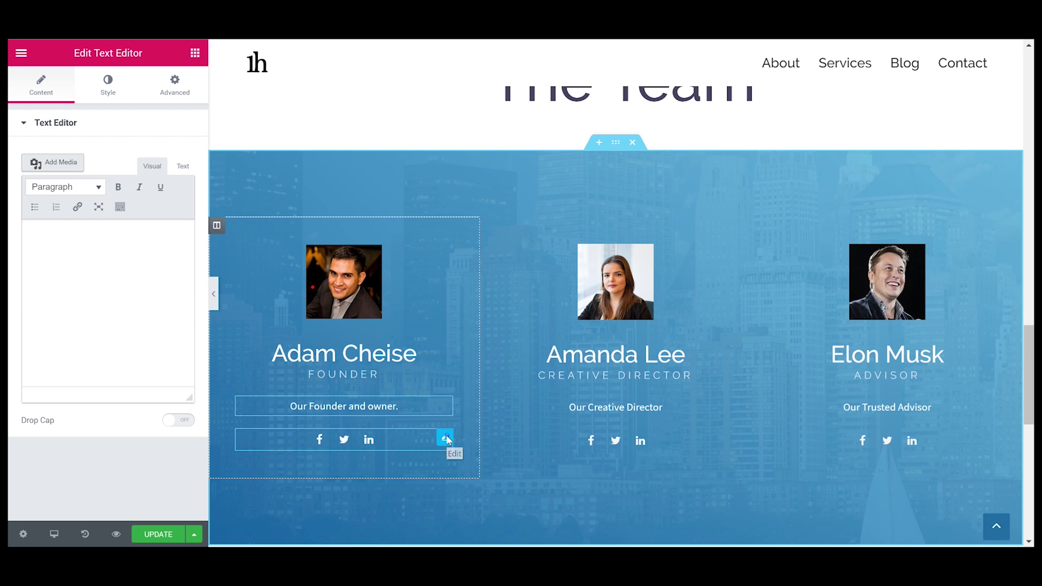
{"action": "left_click", "coordinate": [446, 438]}
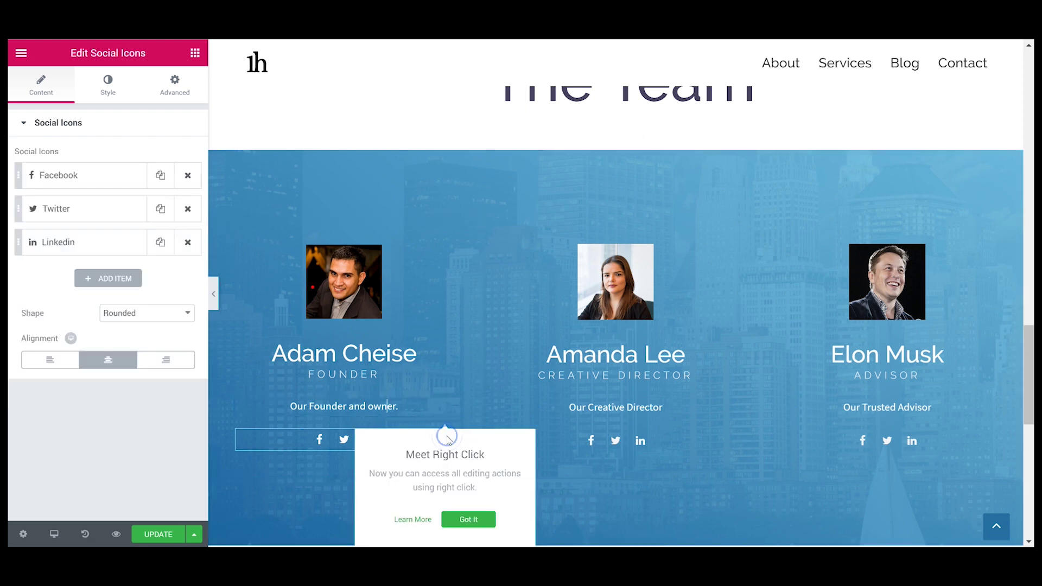
{"action": "left_click", "coordinate": [100, 177]}
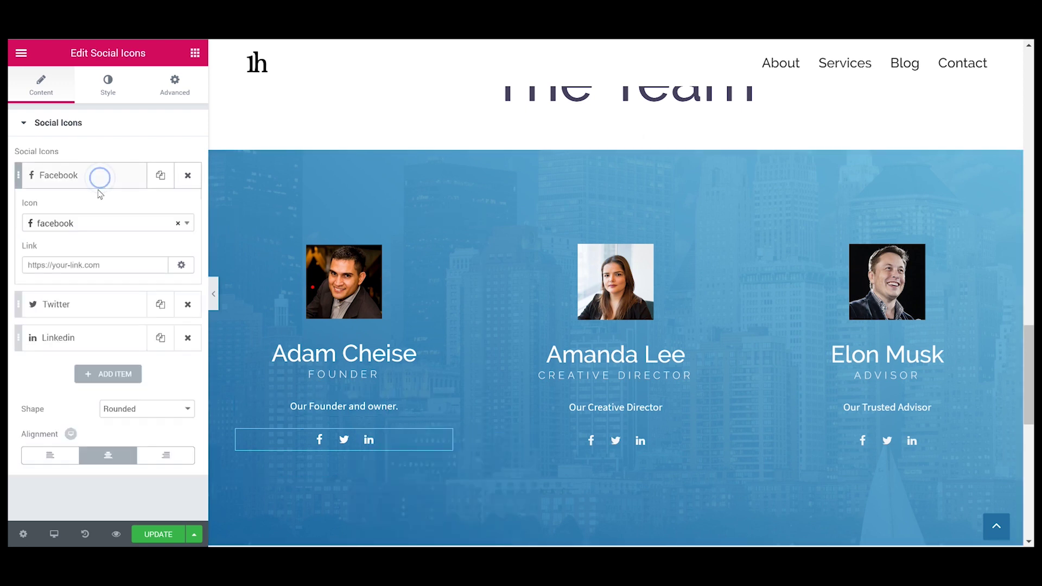
{"action": "left_click", "coordinate": [124, 181]}
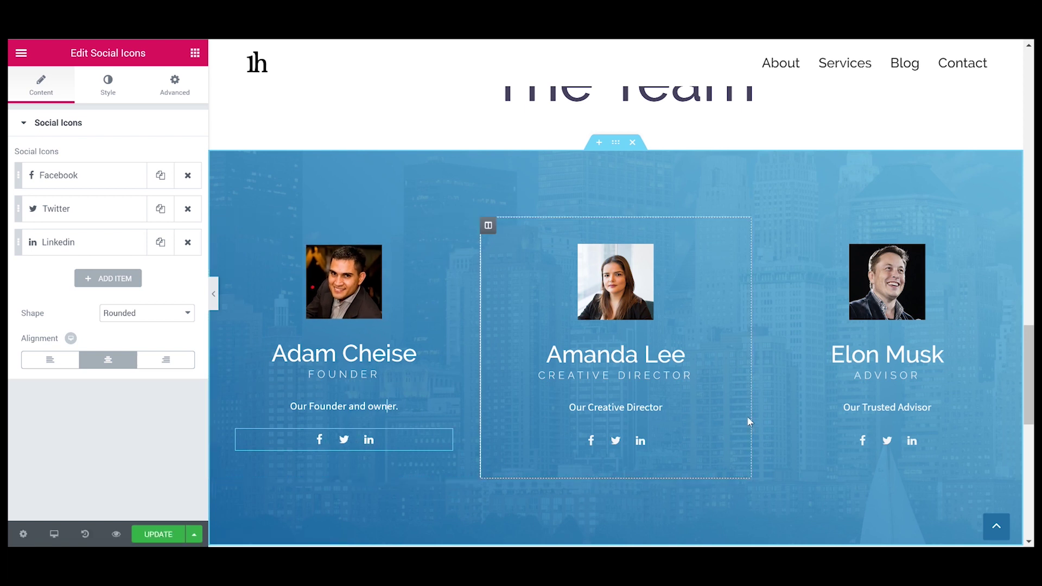
{"action": "scroll", "coordinate": [868, 197], "scroll_direction": "down", "scroll_amount": 1}
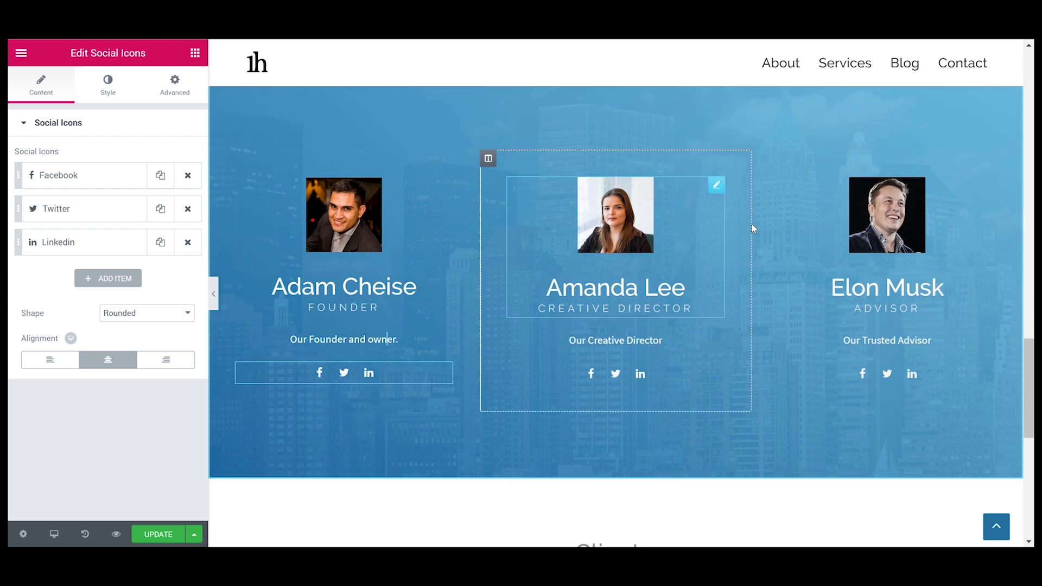
{"action": "right_click", "coordinate": [489, 158]}
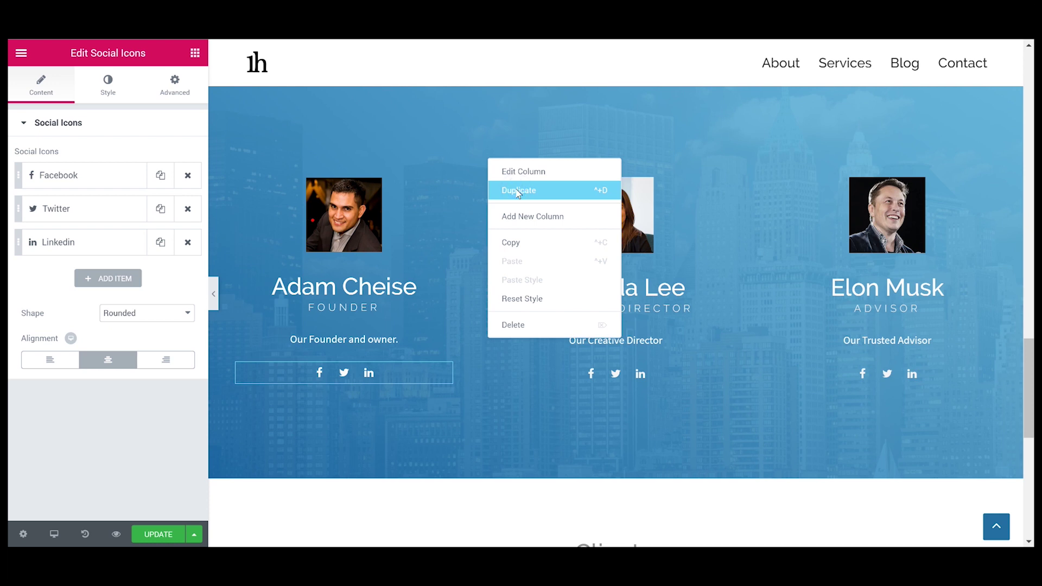
{"action": "left_click", "coordinate": [519, 191]}
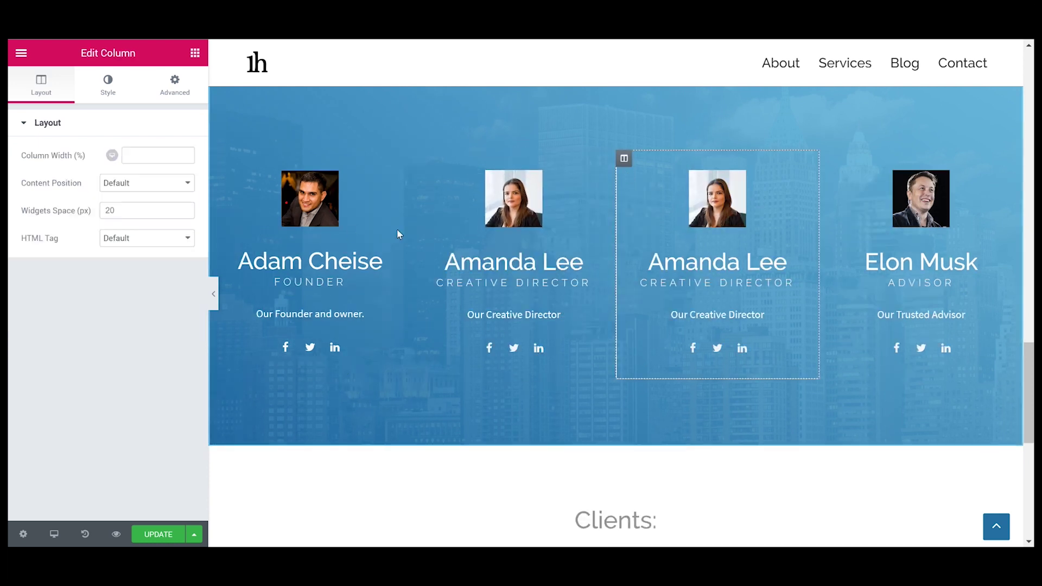
{"action": "right_click", "coordinate": [629, 161]}
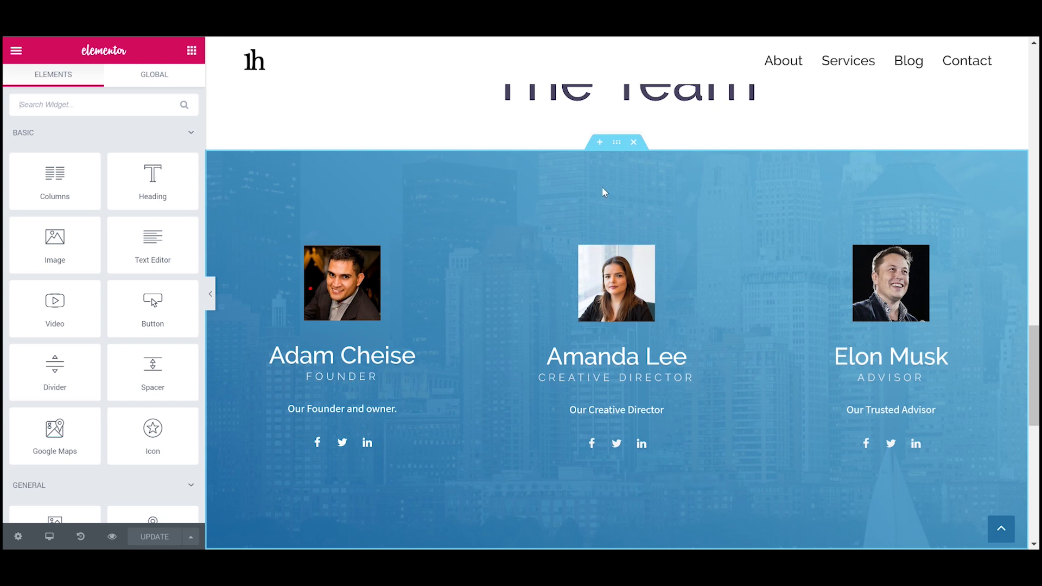
Step: Expand the Background Overlay in the Team section's style settings
{"action": "right_click", "coordinate": [596, 186]}
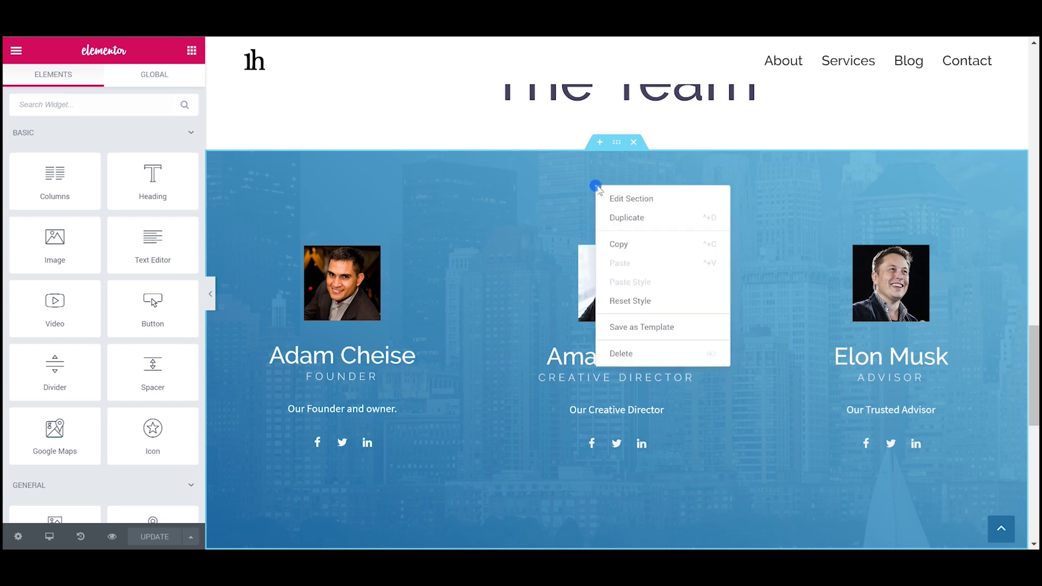
{"action": "left_click", "coordinate": [633, 197]}
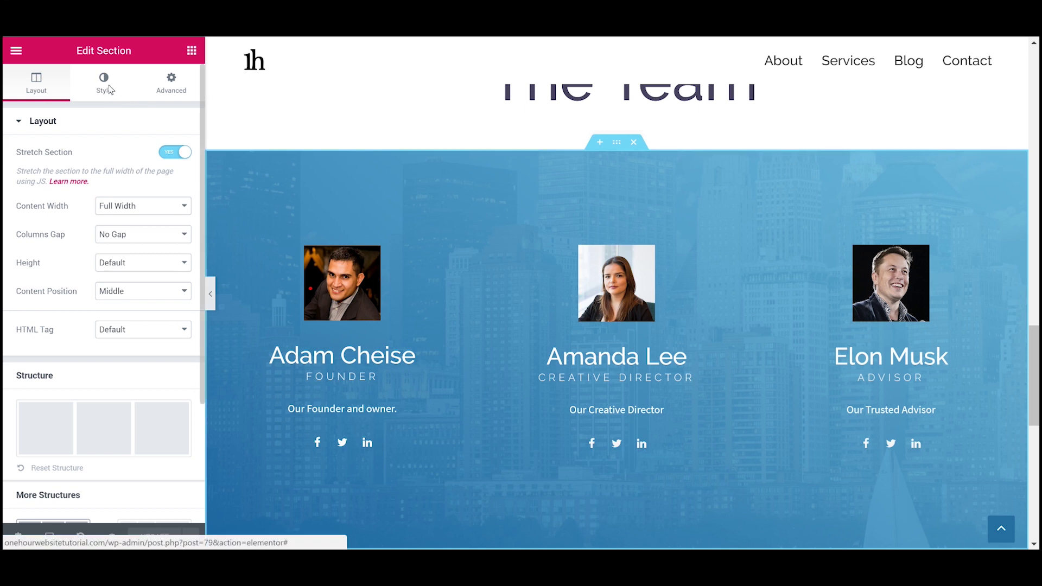
{"action": "left_click", "coordinate": [104, 83]}
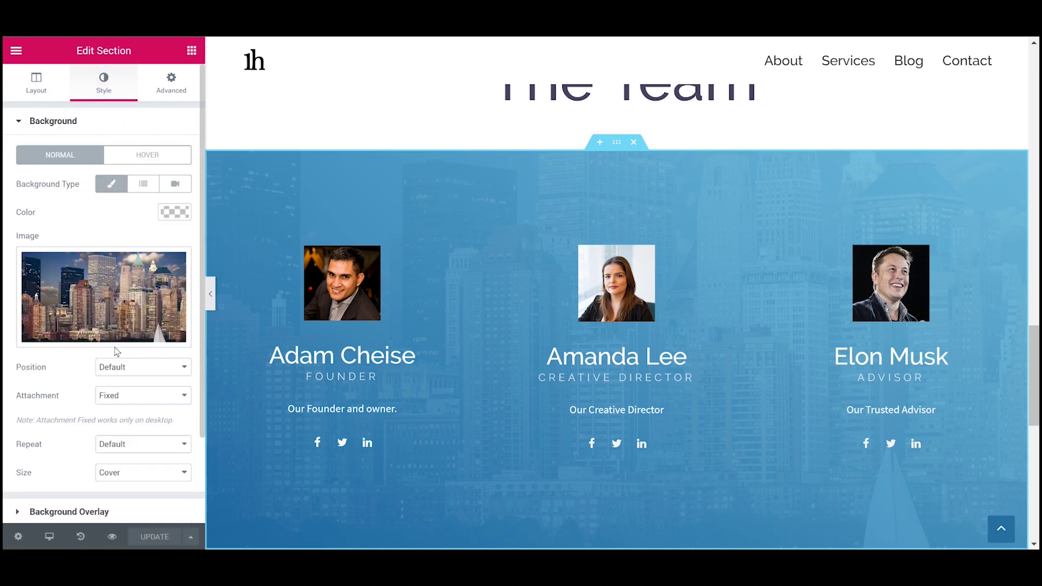
{"action": "scroll", "coordinate": [136, 375], "scroll_direction": "down", "scroll_amount": 2}
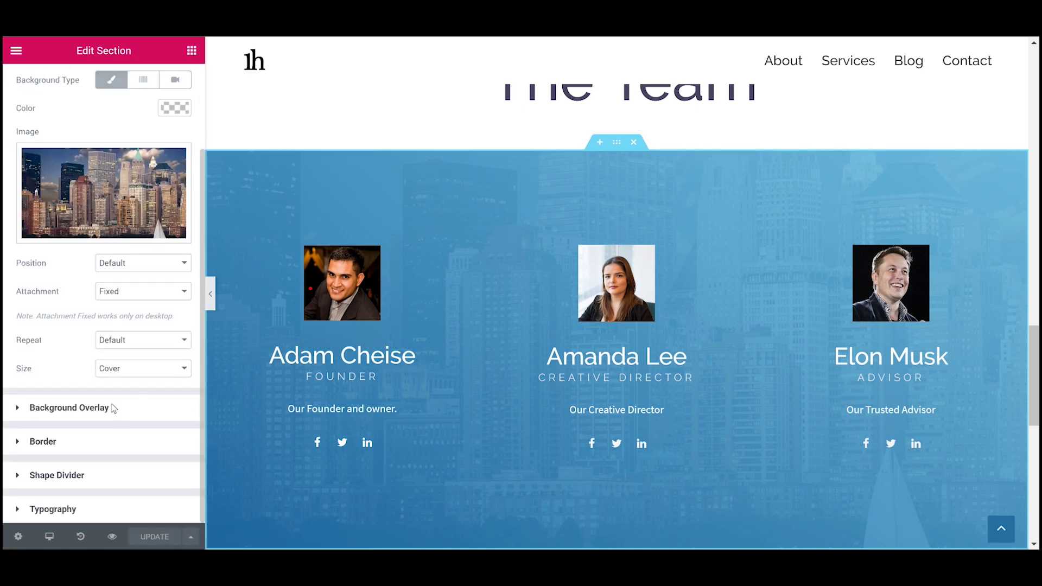
{"action": "left_click", "coordinate": [80, 415]}
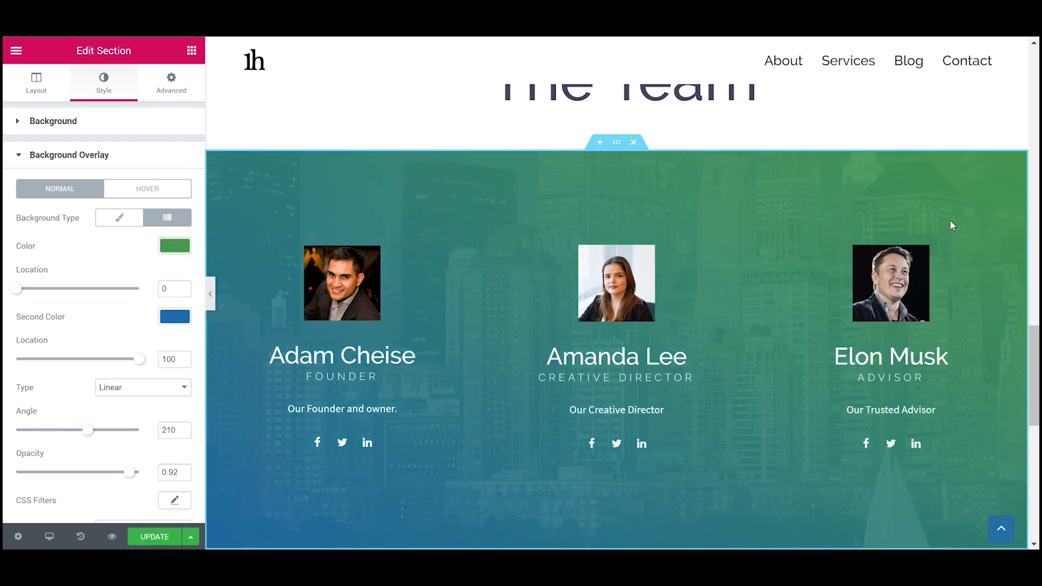
{"action": "scroll", "coordinate": [931, 219], "scroll_direction": "down", "scroll_amount": 1}
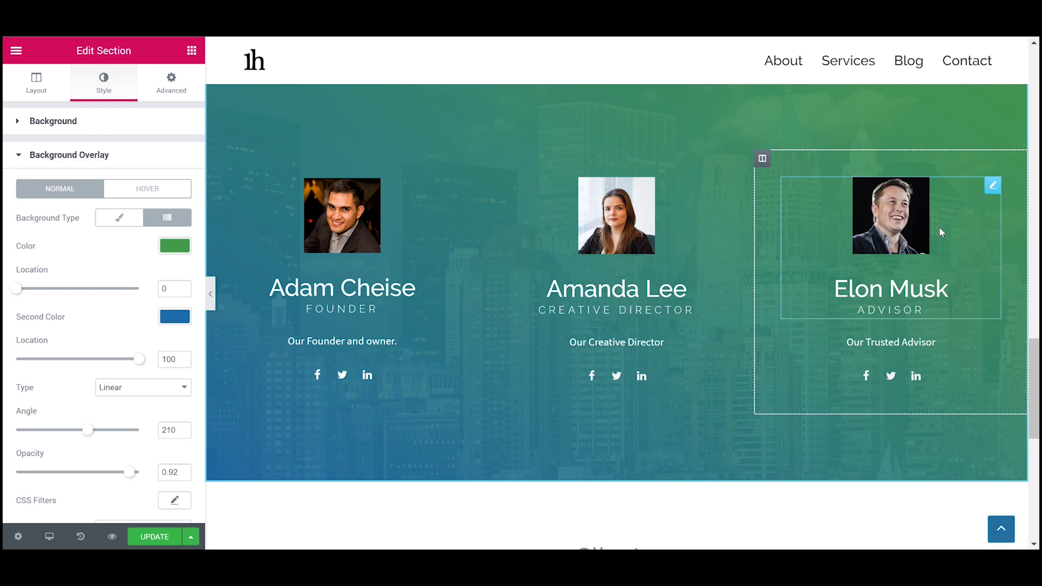
{"action": "scroll", "coordinate": [774, 301], "scroll_direction": "up", "scroll_amount": 2}
{"action": "scroll", "coordinate": [706, 244], "scroll_direction": "down", "scroll_amount": 1}
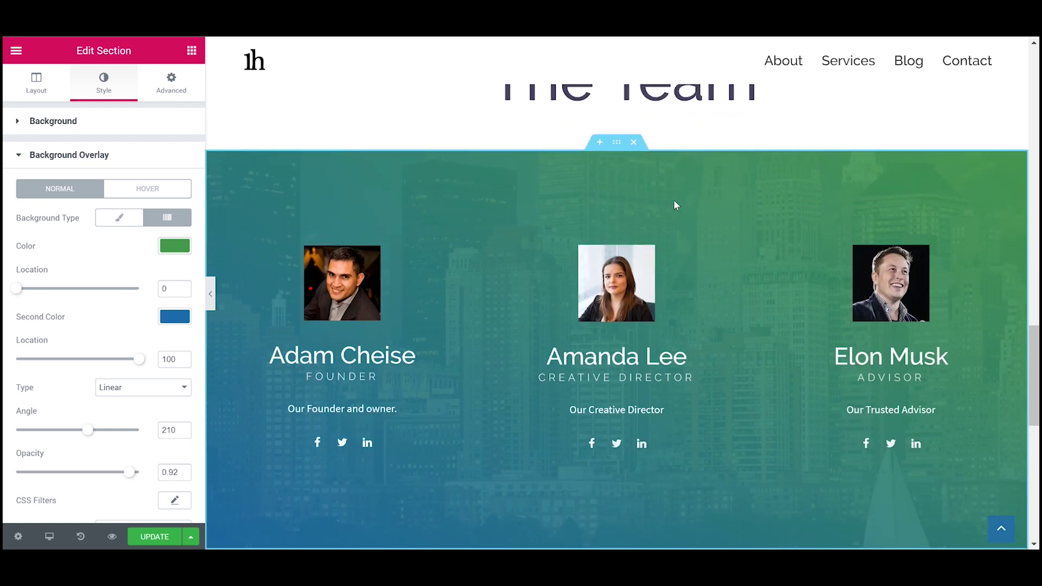
Step: Review the Team section's background: city skyline photo with Fixed attachment and Cover size
{"action": "right_click", "coordinate": [690, 186]}
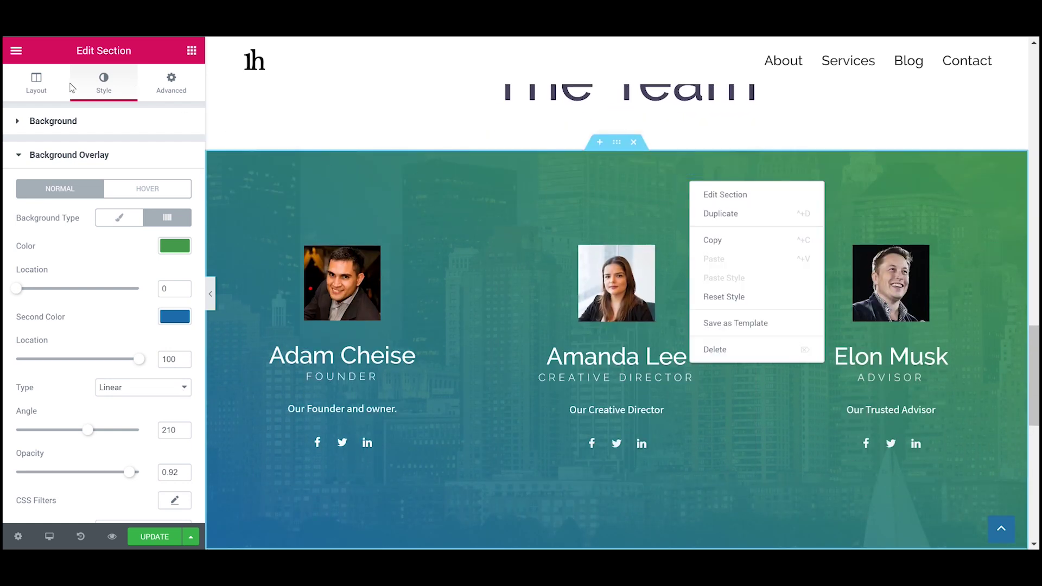
{"action": "left_click", "coordinate": [35, 83]}
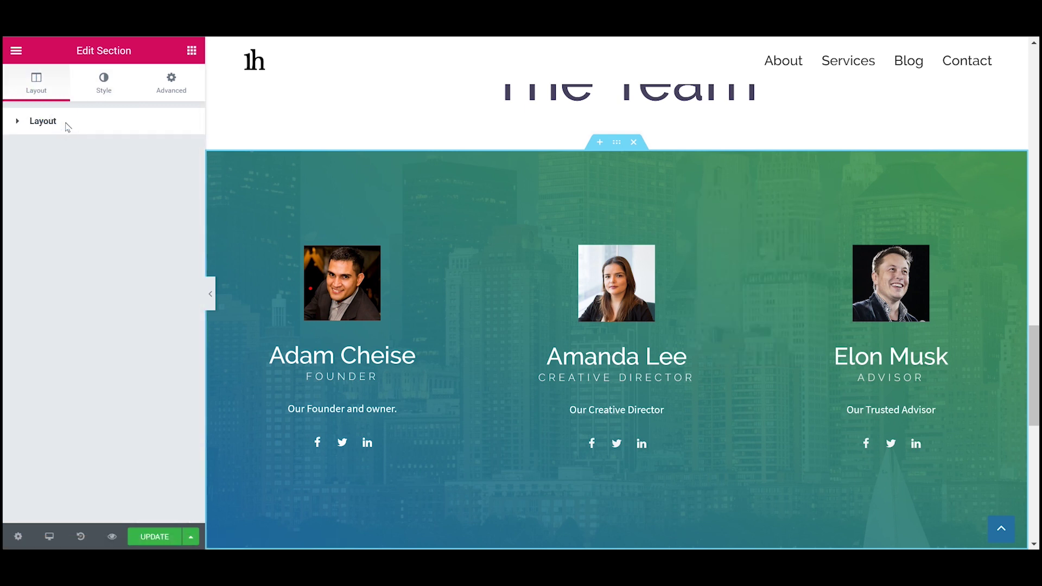
{"action": "left_click", "coordinate": [65, 121]}
{"action": "left_click", "coordinate": [96, 84]}
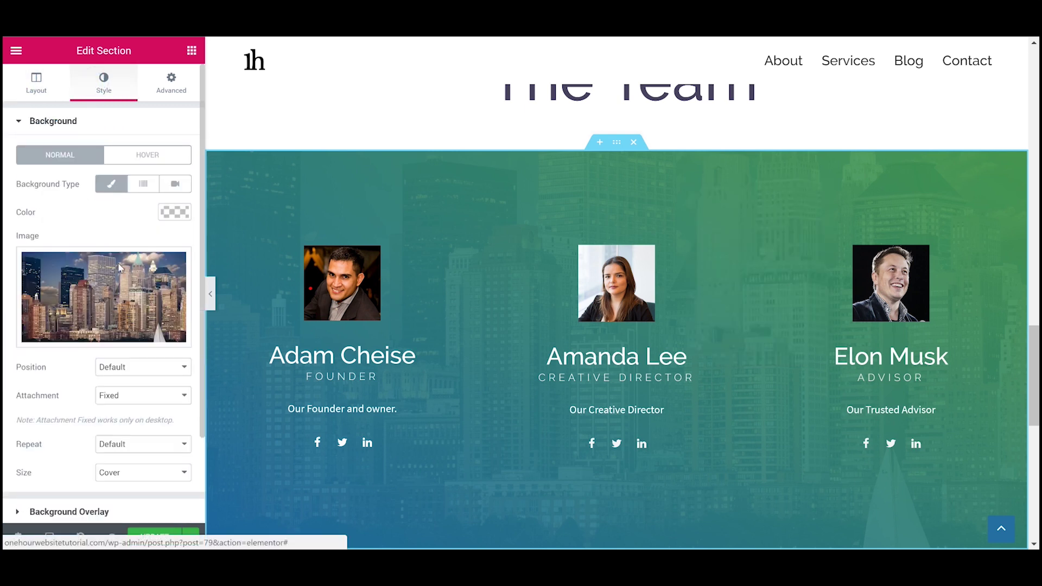
{"action": "mouse_move", "coordinate": [164, 294]}
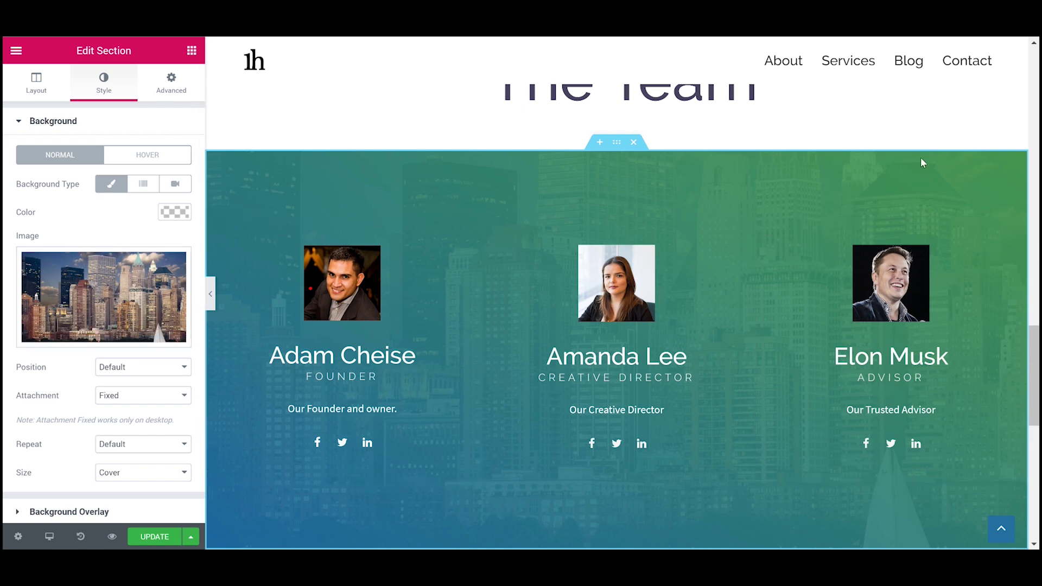
{"action": "scroll", "coordinate": [920, 151], "scroll_direction": "down", "scroll_amount": 1}
{"action": "scroll", "coordinate": [913, 145], "scroll_direction": "up", "scroll_amount": 4}
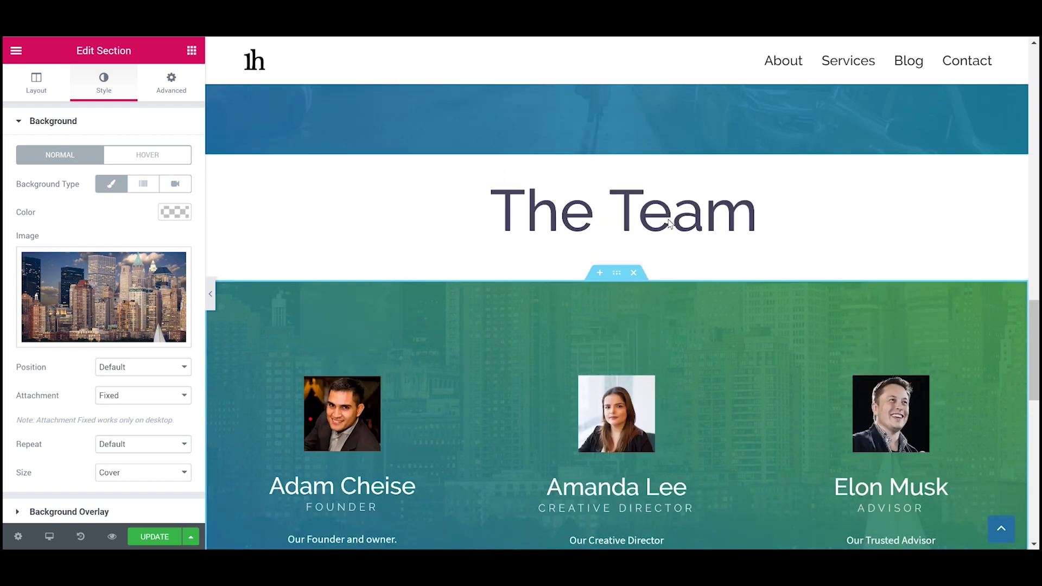
{"action": "scroll", "coordinate": [717, 314], "scroll_direction": "down", "scroll_amount": 3}
{"action": "scroll", "coordinate": [849, 330], "scroll_direction": "down", "scroll_amount": 3}
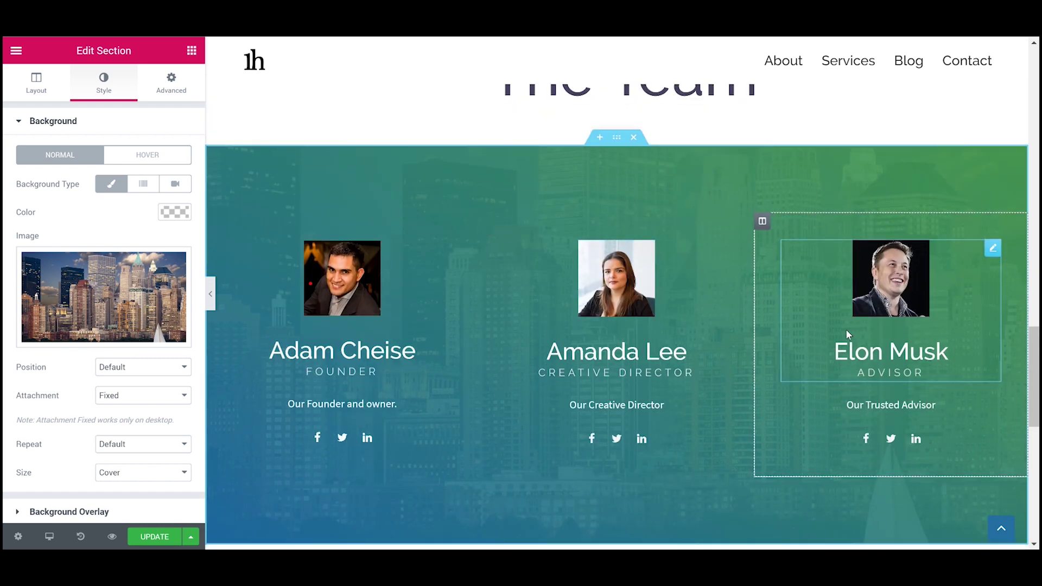
{"action": "scroll", "coordinate": [844, 328], "scroll_direction": "down", "scroll_amount": 3}
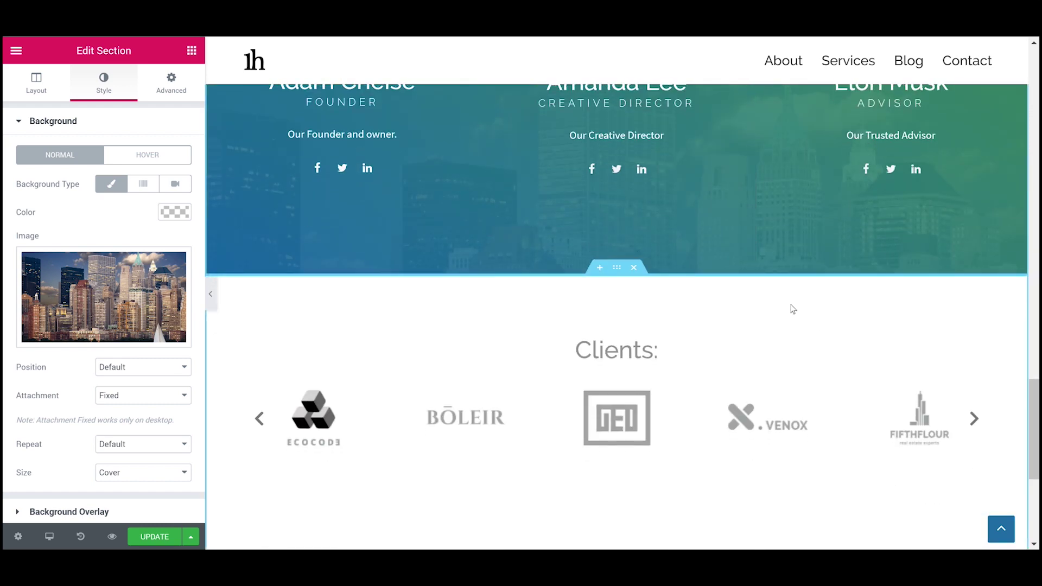
{"action": "scroll", "coordinate": [760, 305], "scroll_direction": "down", "scroll_amount": 3}
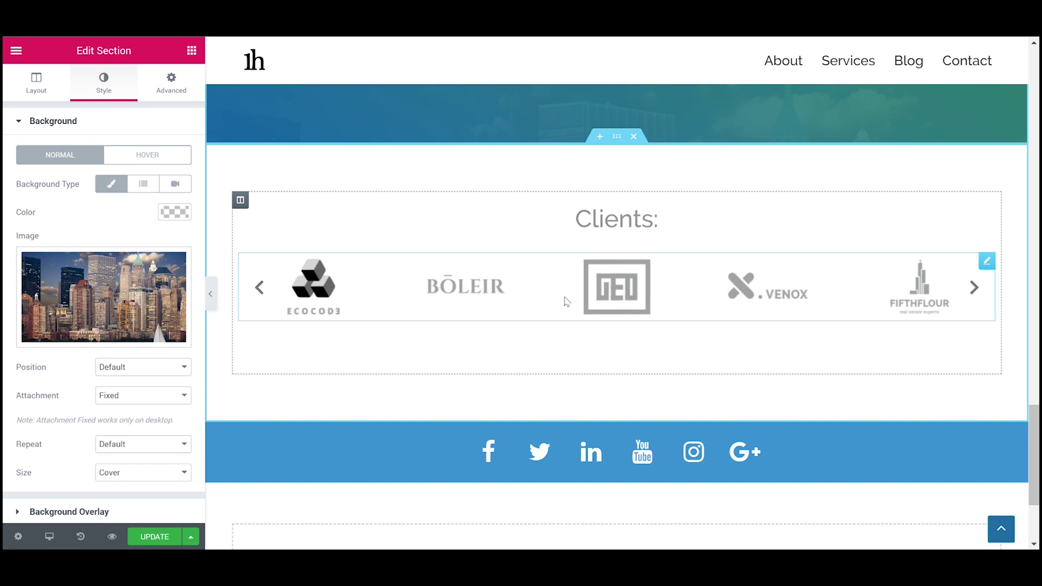
Step: Delete the About hero section and the Our Story content from the About page
{"action": "left_click", "coordinate": [728, 288]}
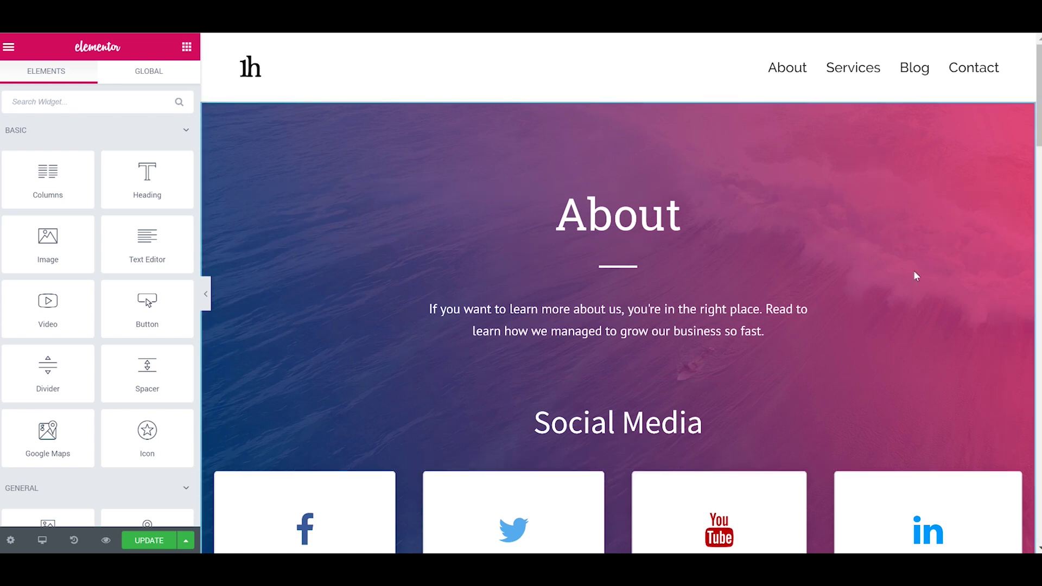
{"action": "right_click", "coordinate": [857, 150]}
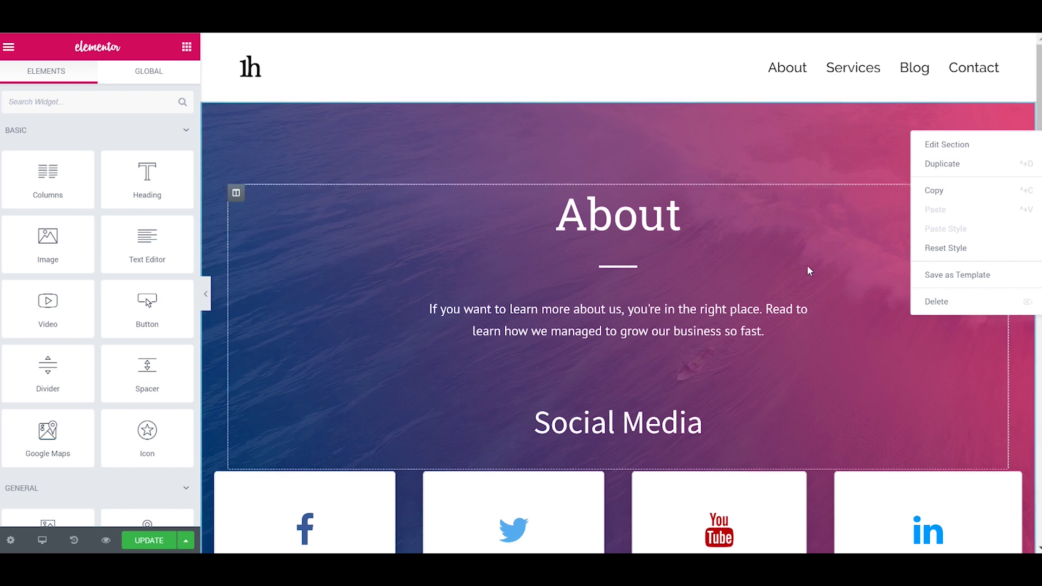
{"action": "left_click", "coordinate": [947, 302]}
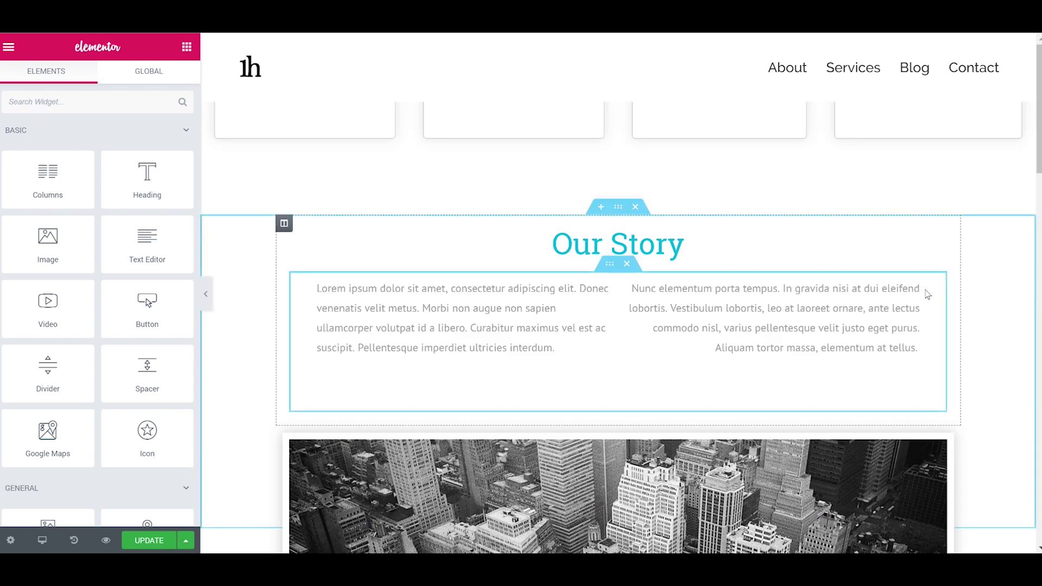
{"action": "right_click", "coordinate": [923, 124]}
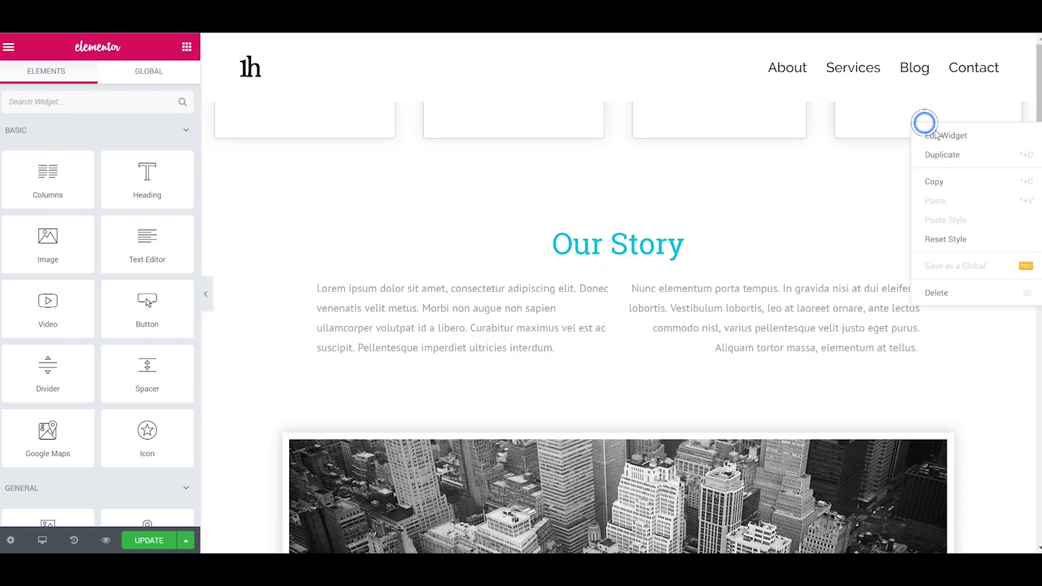
{"action": "left_click", "coordinate": [936, 294]}
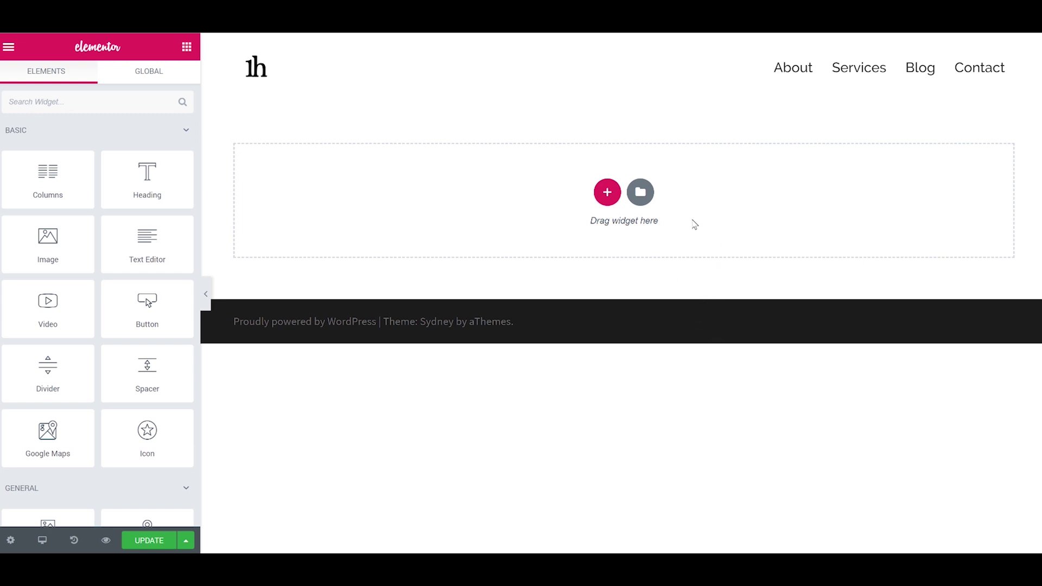
Step: Import the About Page - Personal template file into the Elementor template library
{"action": "left_click", "coordinate": [642, 194]}
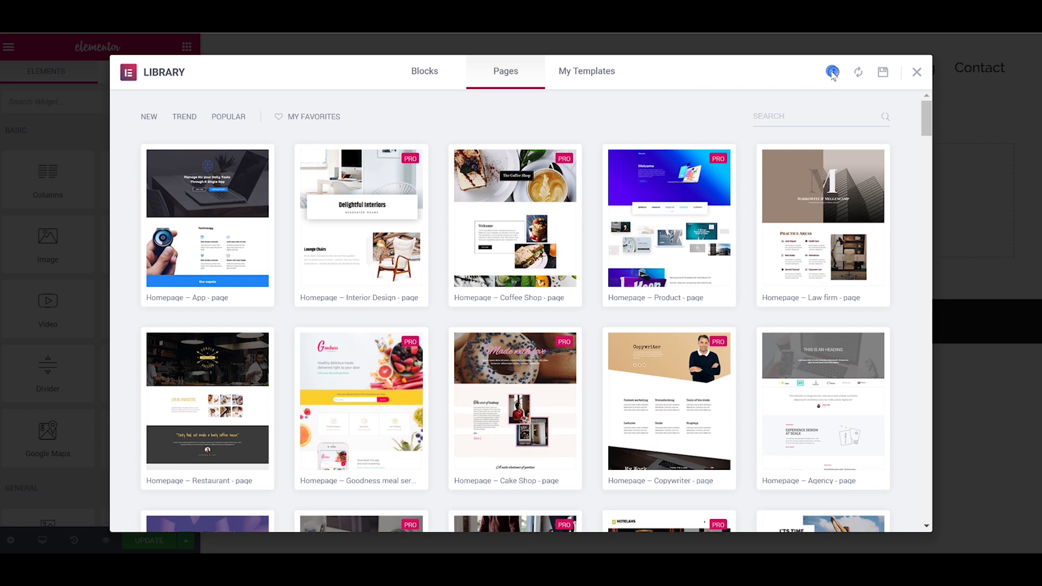
{"action": "left_click", "coordinate": [833, 72]}
{"action": "left_click", "coordinate": [528, 373]}
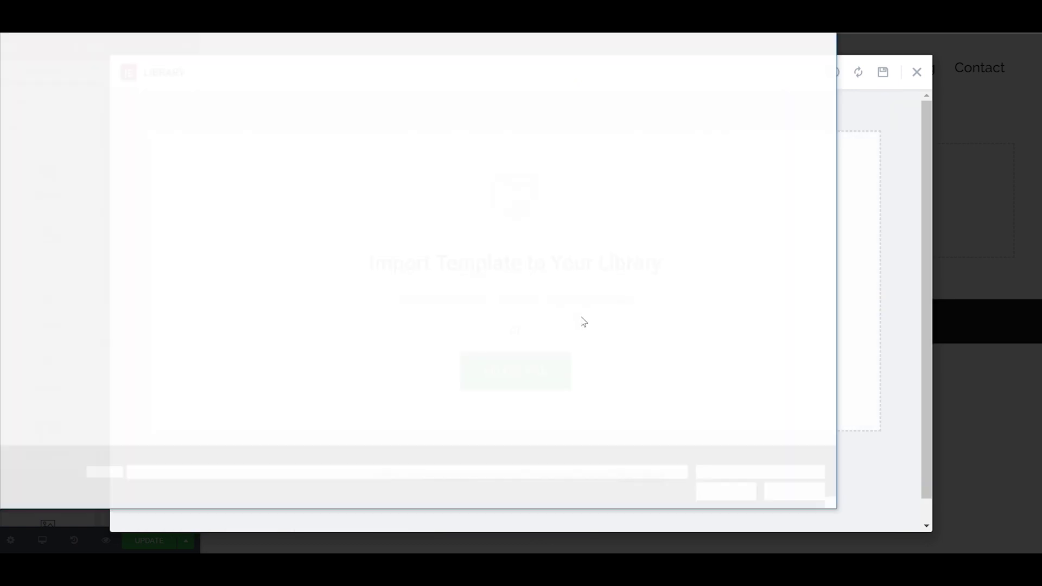
{"action": "double_click", "coordinate": [264, 99]}
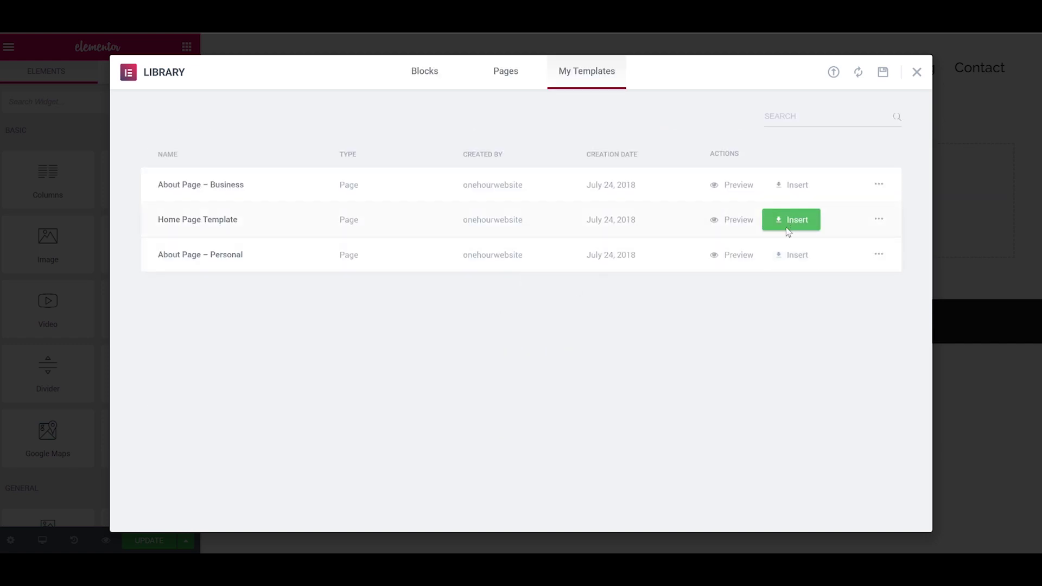
{"action": "left_click", "coordinate": [790, 265]}
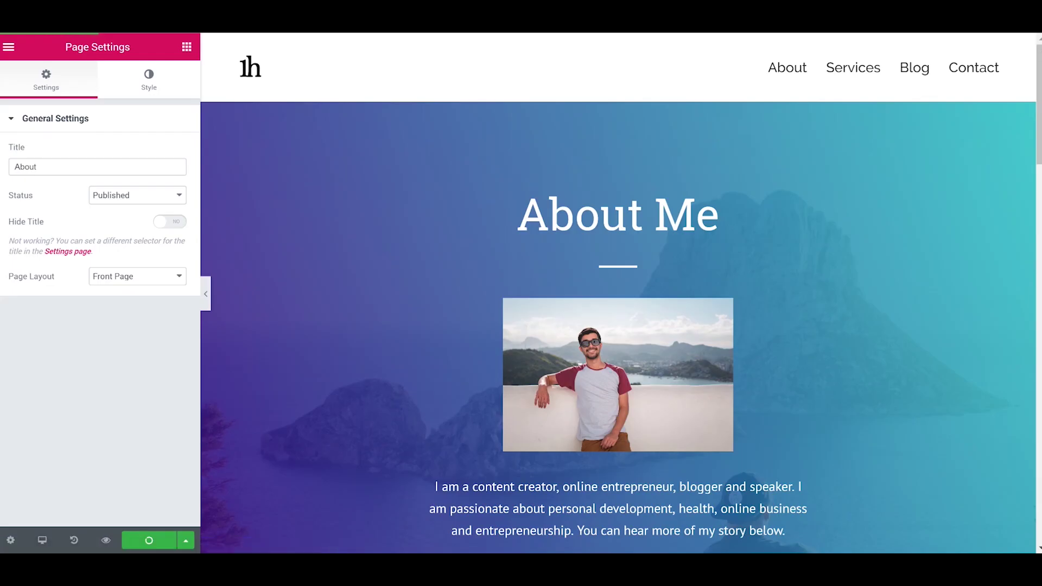
{"action": "mouse_move", "coordinate": [1039, 57]}
{"action": "left_mouse_down"}
{"action": "mouse_move", "coordinate": [1040, 66]}
{"action": "mouse_move", "coordinate": [1039, 56]}
{"action": "left_mouse_up"}
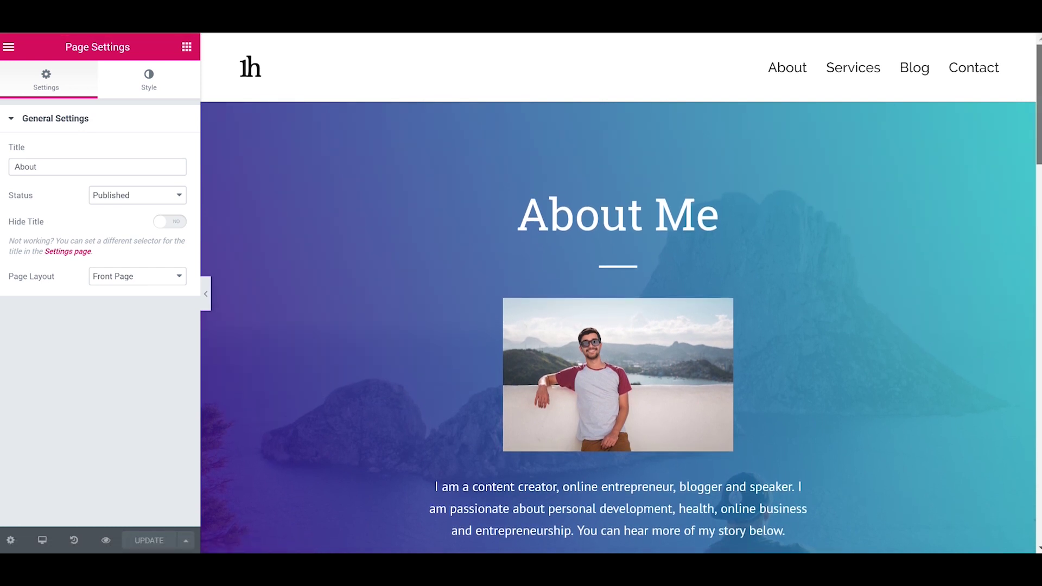
{"action": "scroll", "coordinate": [841, 110], "scroll_direction": "down", "scroll_amount": 2}
{"action": "scroll", "coordinate": [841, 110], "scroll_direction": "up", "scroll_amount": 1}
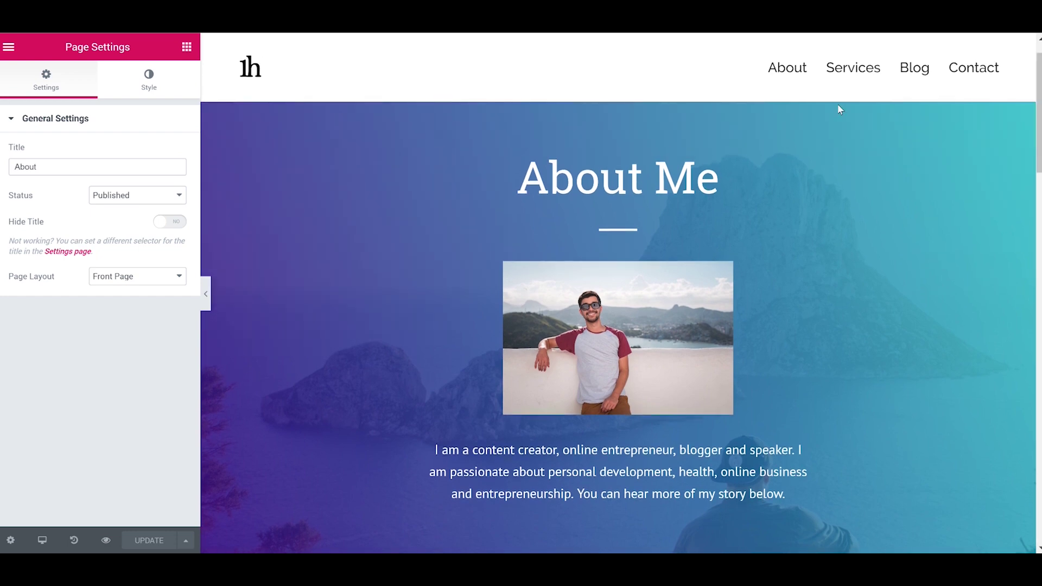
{"action": "left_click_drag", "start_coordinate": [1039, 146], "coordinate": [1040, 151]}
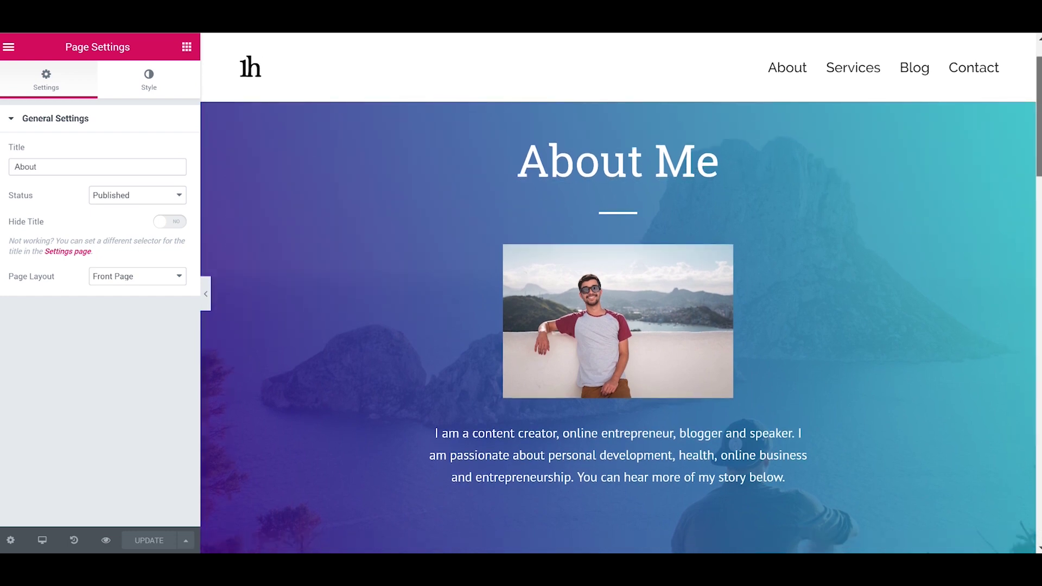
{"action": "scroll", "coordinate": [1038, 147], "scroll_direction": "down", "scroll_amount": 1}
{"action": "scroll", "coordinate": [1037, 147], "scroll_direction": "down", "scroll_amount": 1}
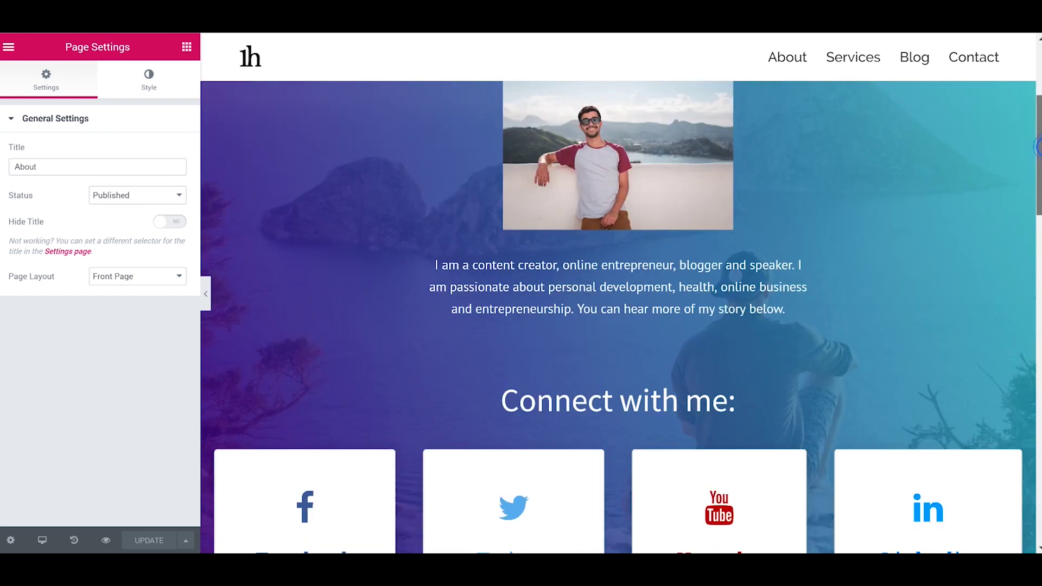
{"action": "scroll", "coordinate": [1038, 147], "scroll_direction": "down", "scroll_amount": 1}
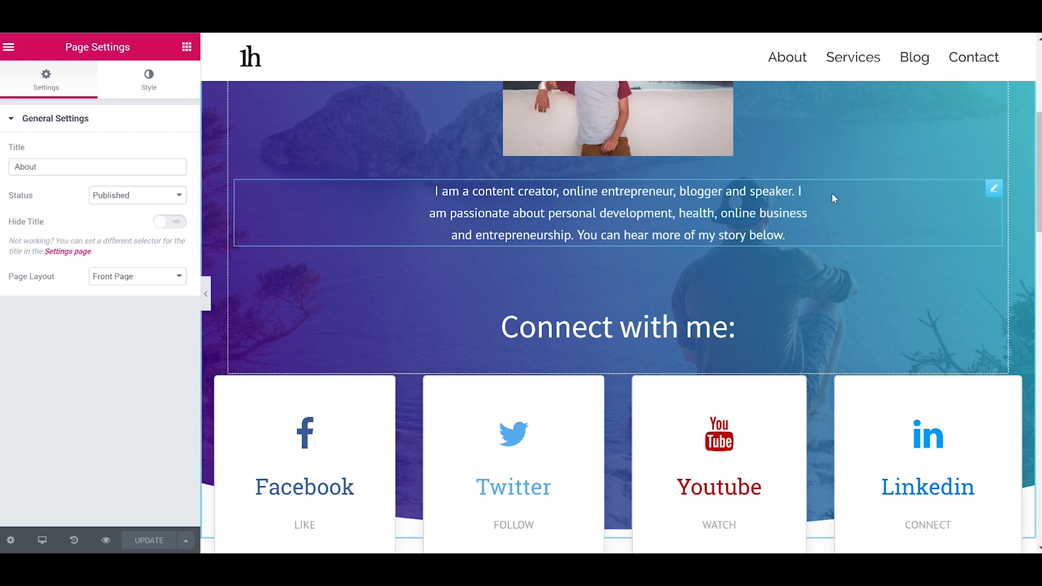
{"action": "scroll", "coordinate": [1038, 190], "scroll_direction": "down", "scroll_amount": 1}
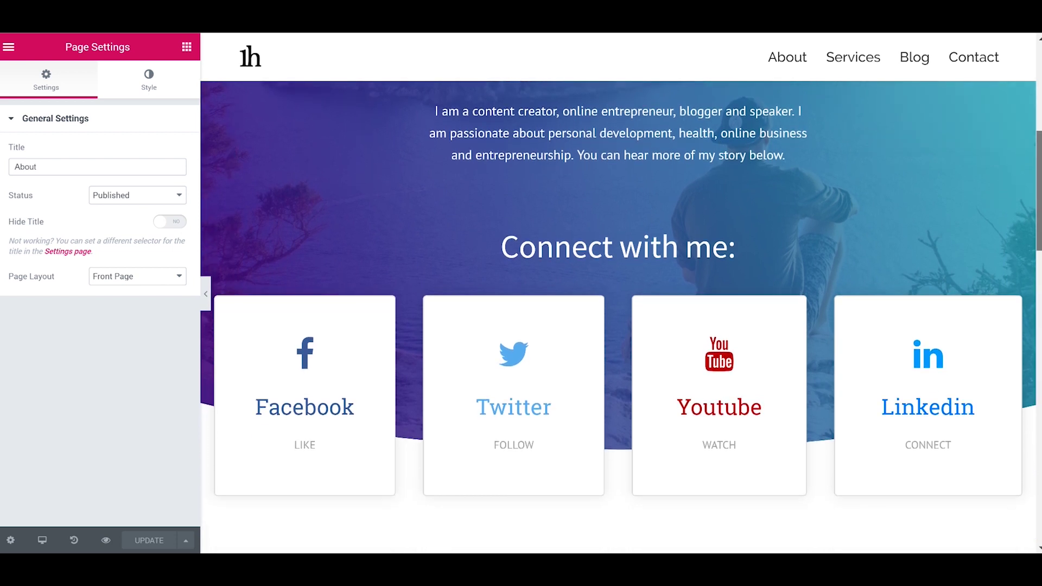
{"action": "scroll", "coordinate": [1037, 190], "scroll_direction": "down", "scroll_amount": 2}
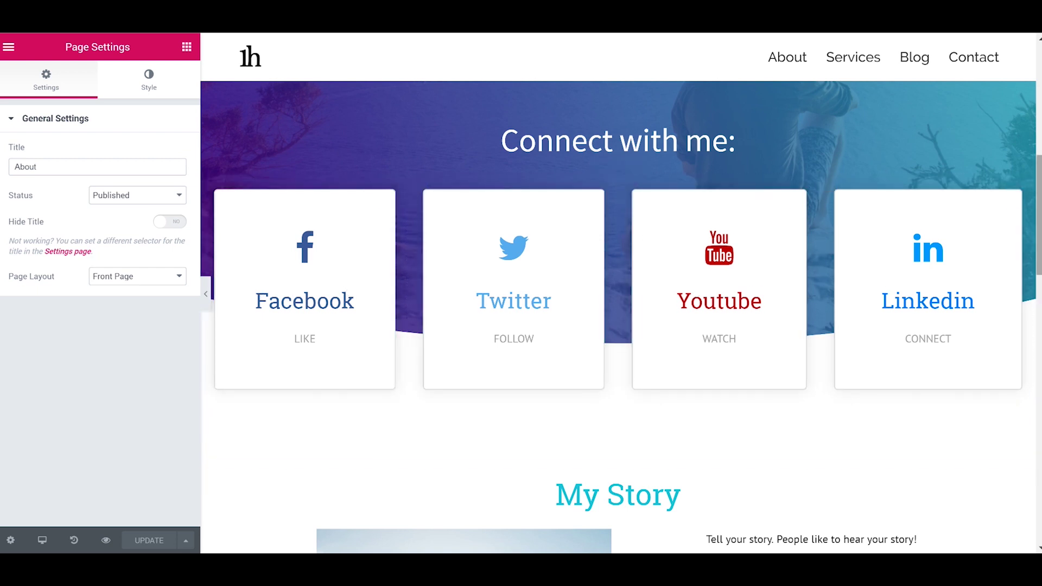
{"action": "scroll", "coordinate": [622, 318], "scroll_direction": "down", "scroll_amount": 3}
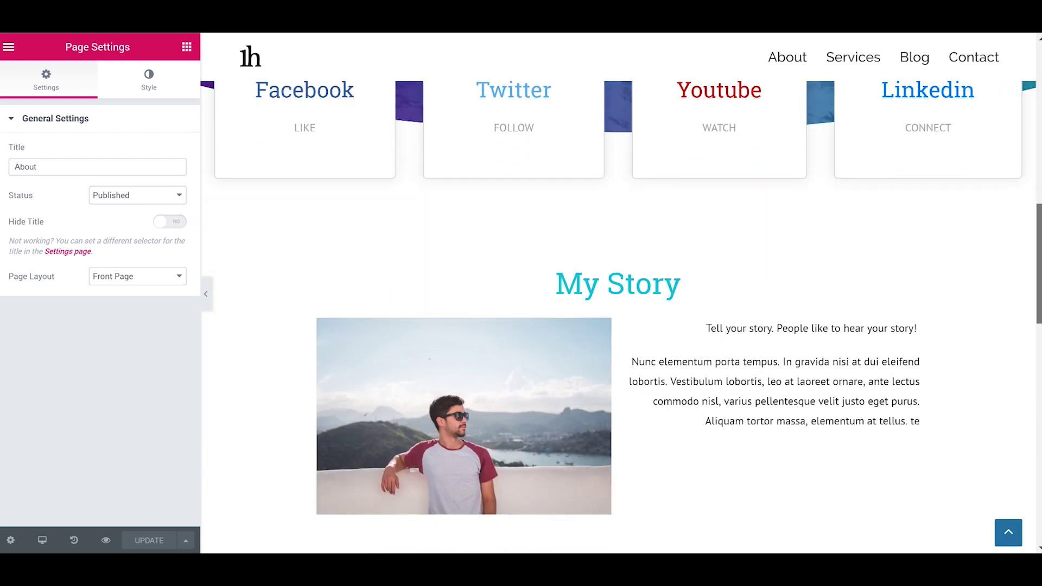
{"action": "scroll", "coordinate": [333, 333], "scroll_direction": "down", "scroll_amount": 1}
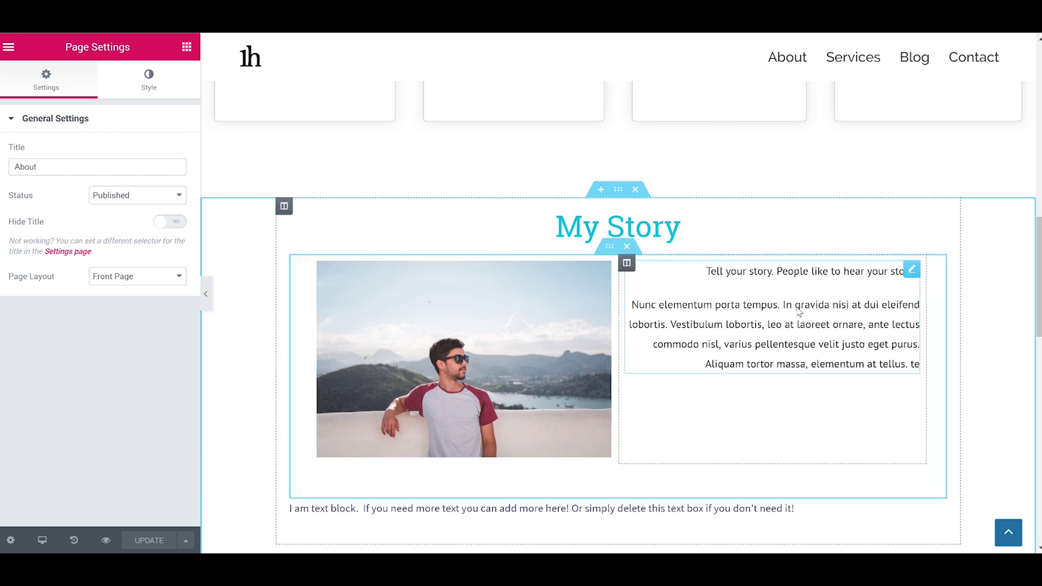
{"action": "scroll", "coordinate": [771, 317], "scroll_direction": "down", "scroll_amount": 3}
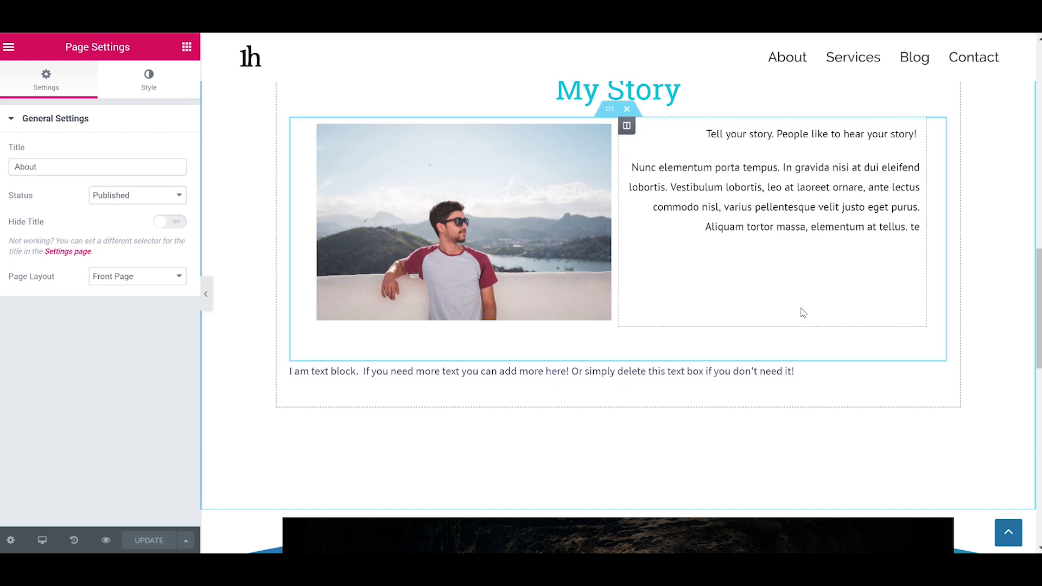
{"action": "scroll", "coordinate": [799, 304], "scroll_direction": "down", "scroll_amount": 3}
{"action": "scroll", "coordinate": [802, 294], "scroll_direction": "down", "scroll_amount": 5}
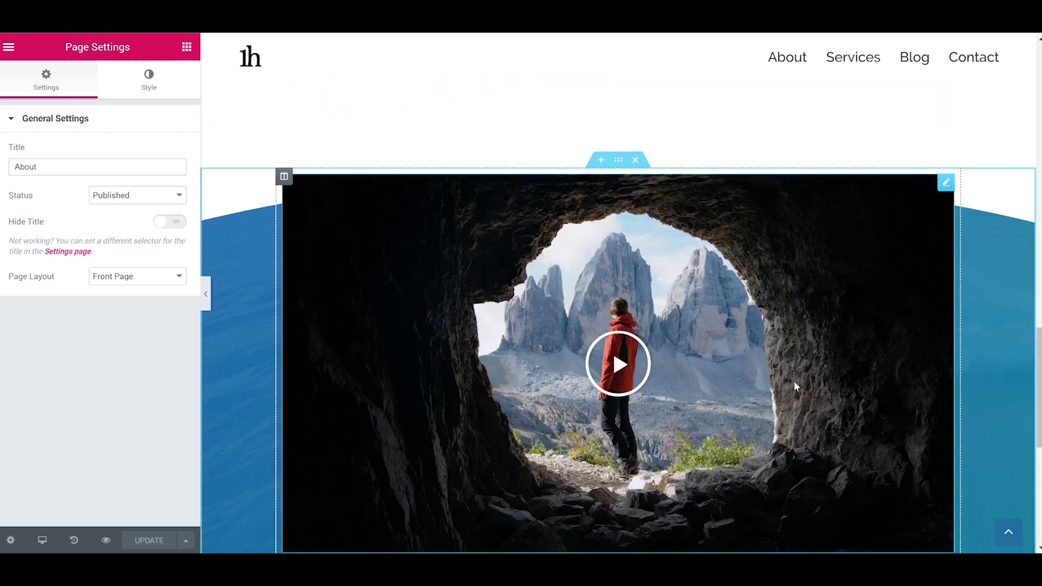
{"action": "scroll", "coordinate": [638, 288], "scroll_direction": "down", "scroll_amount": 2}
{"action": "scroll", "coordinate": [719, 246], "scroll_direction": "up", "scroll_amount": 2}
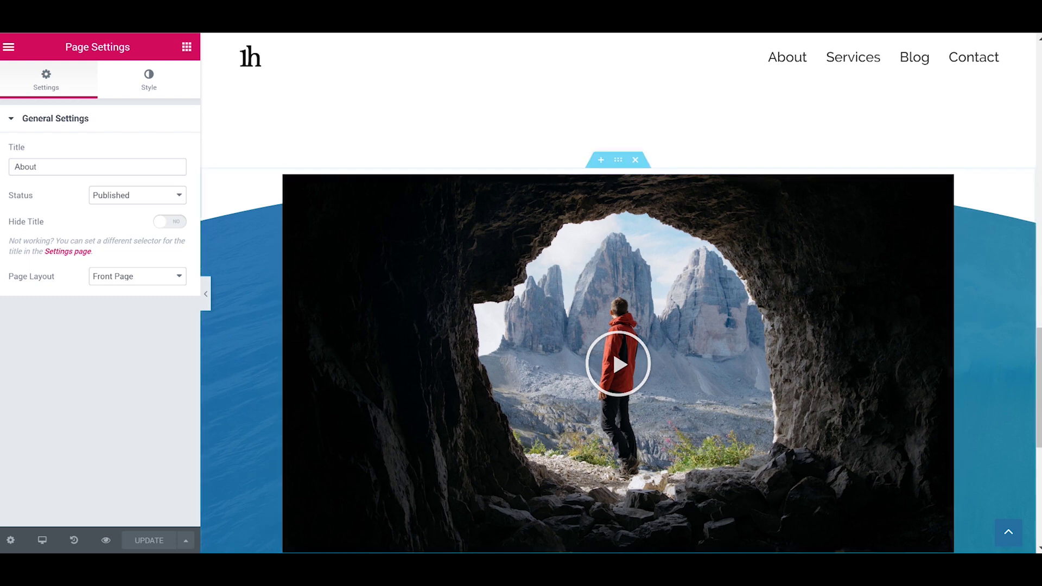
{"action": "scroll", "coordinate": [926, 402], "scroll_direction": "down", "scroll_amount": 5}
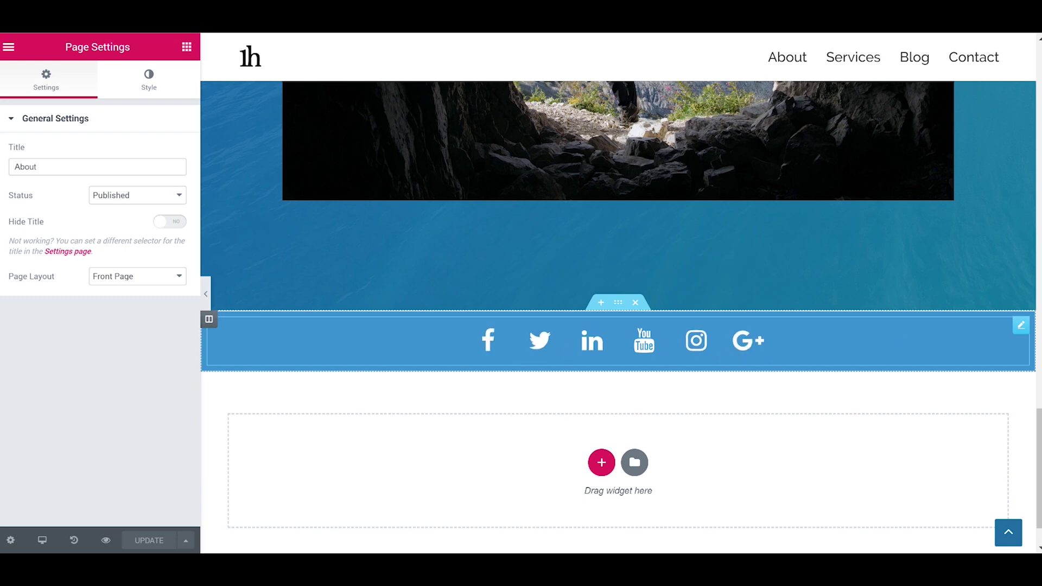
{"action": "scroll", "coordinate": [625, 342], "scroll_direction": "up", "scroll_amount": 8}
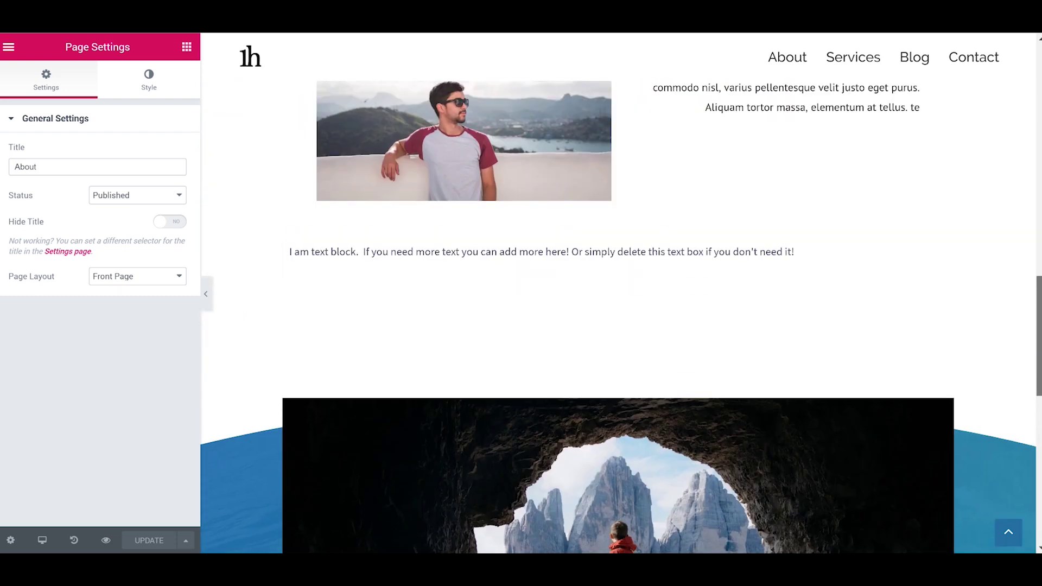
{"action": "scroll", "coordinate": [621, 316], "scroll_direction": "up", "scroll_amount": 3}
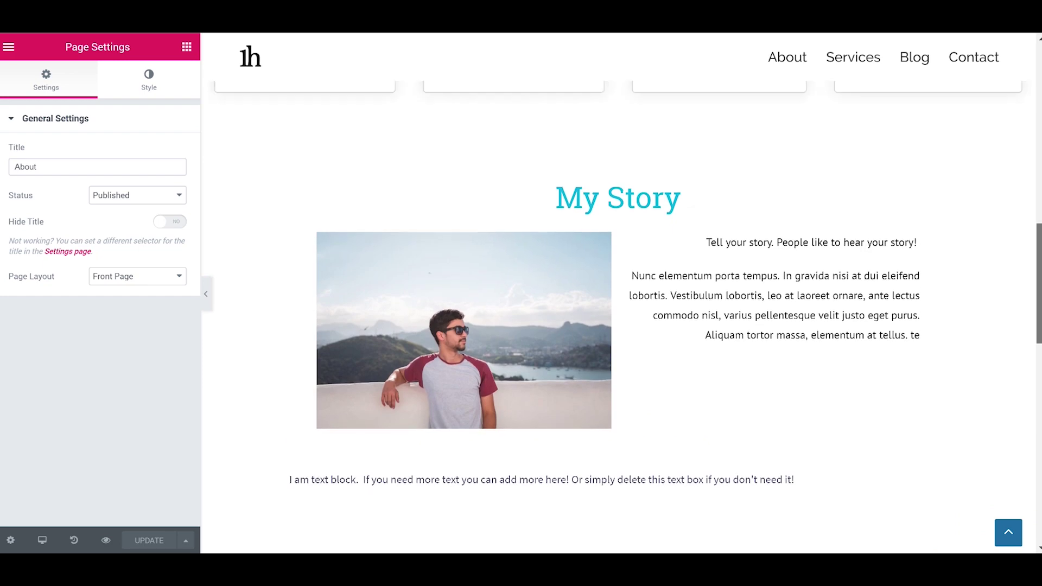
{"action": "scroll", "coordinate": [621, 316], "scroll_direction": "up", "scroll_amount": 6}
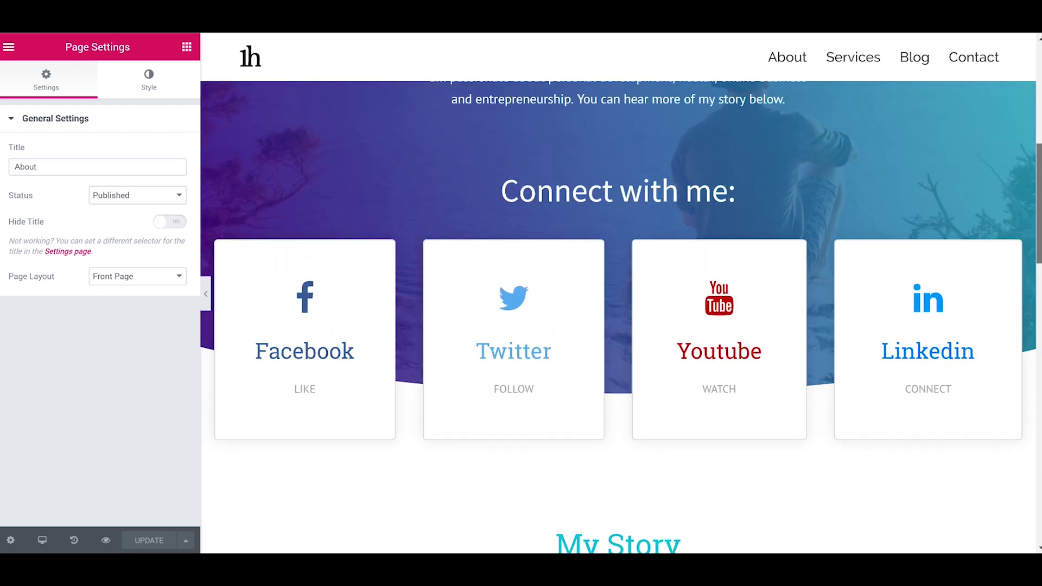
{"action": "scroll", "coordinate": [621, 316], "scroll_direction": "up", "scroll_amount": 7}
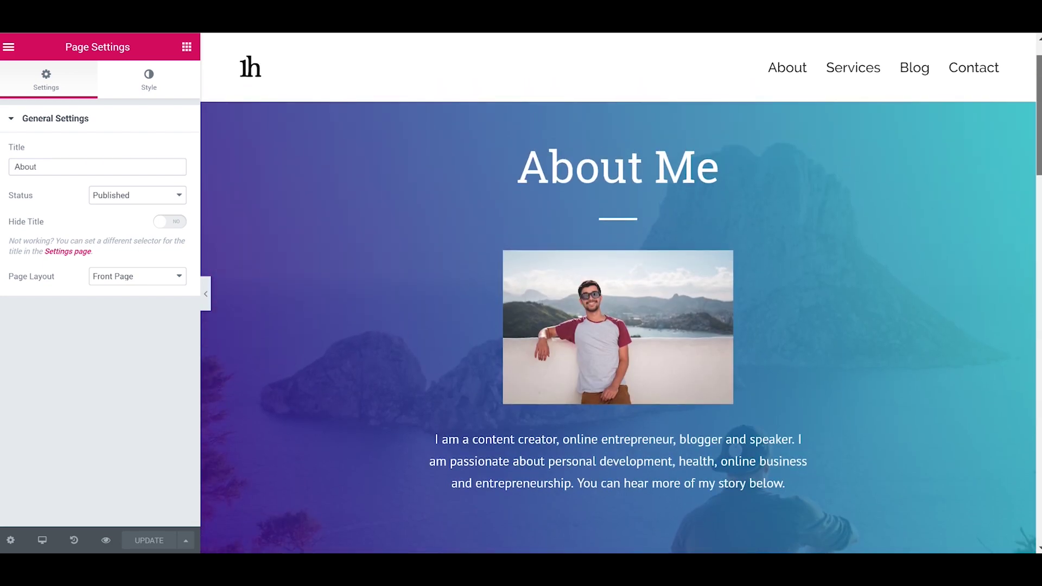
{"action": "scroll", "coordinate": [621, 317], "scroll_direction": "down", "scroll_amount": 13}
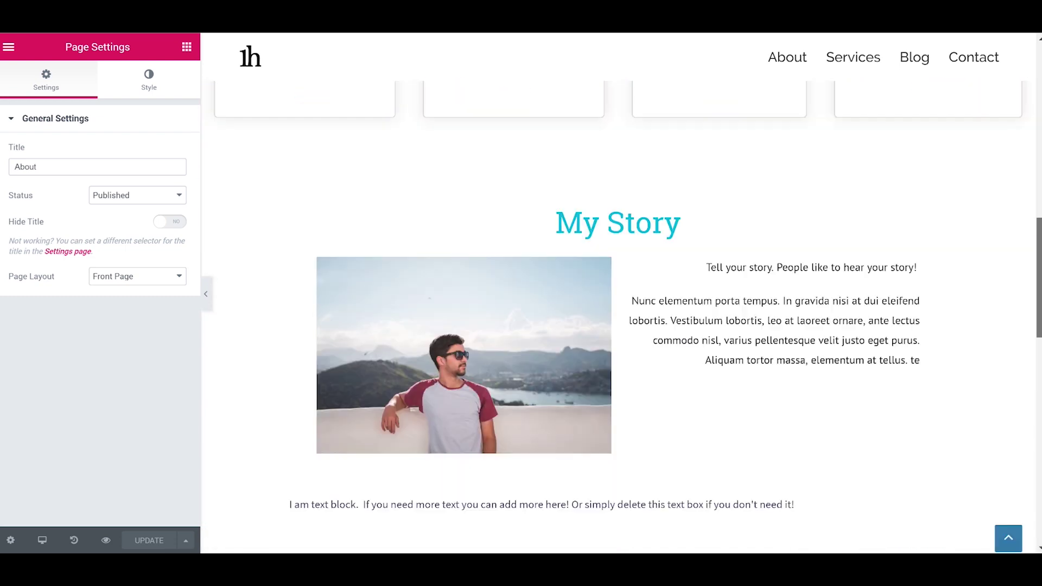
{"action": "scroll", "coordinate": [884, 163], "scroll_direction": "up", "scroll_amount": 13}
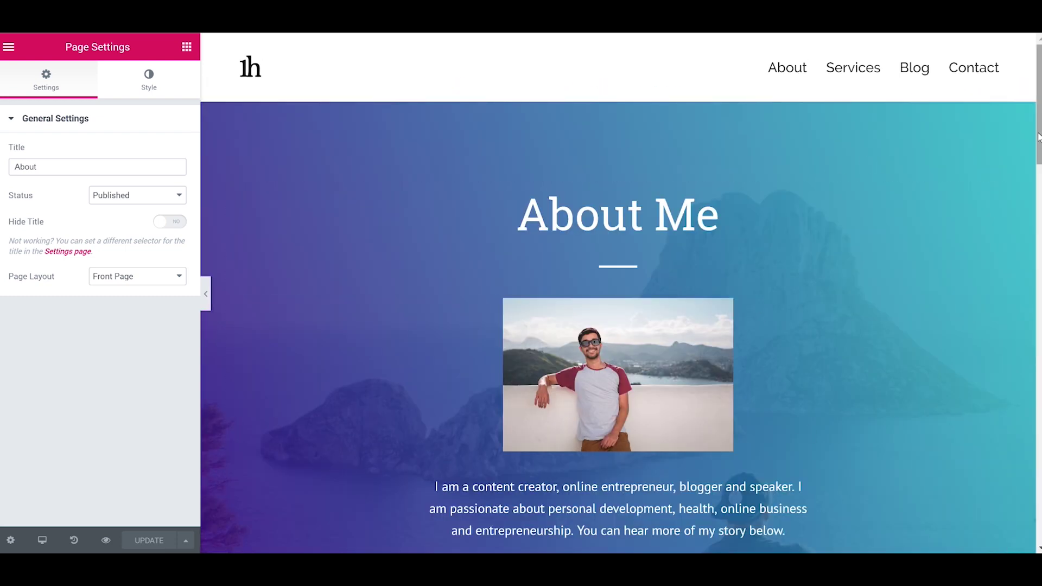
{"action": "scroll", "coordinate": [1038, 137], "scroll_direction": "down", "scroll_amount": 2}
{"action": "scroll", "coordinate": [1038, 137], "scroll_direction": "up", "scroll_amount": 2}
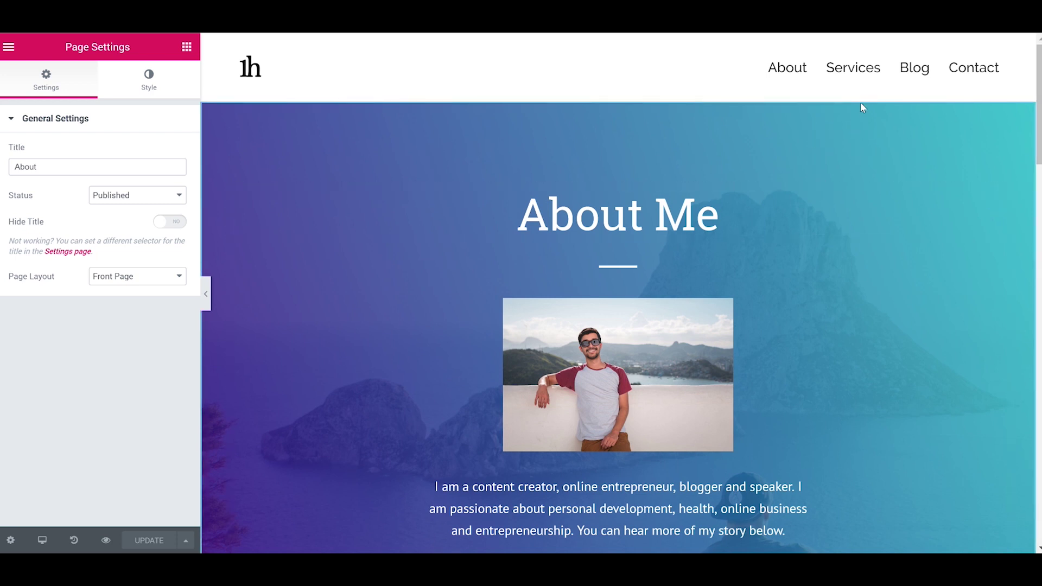
Step: Open the Services page in a new tab and edit it with Elementor
{"action": "right_click", "coordinate": [853, 72]}
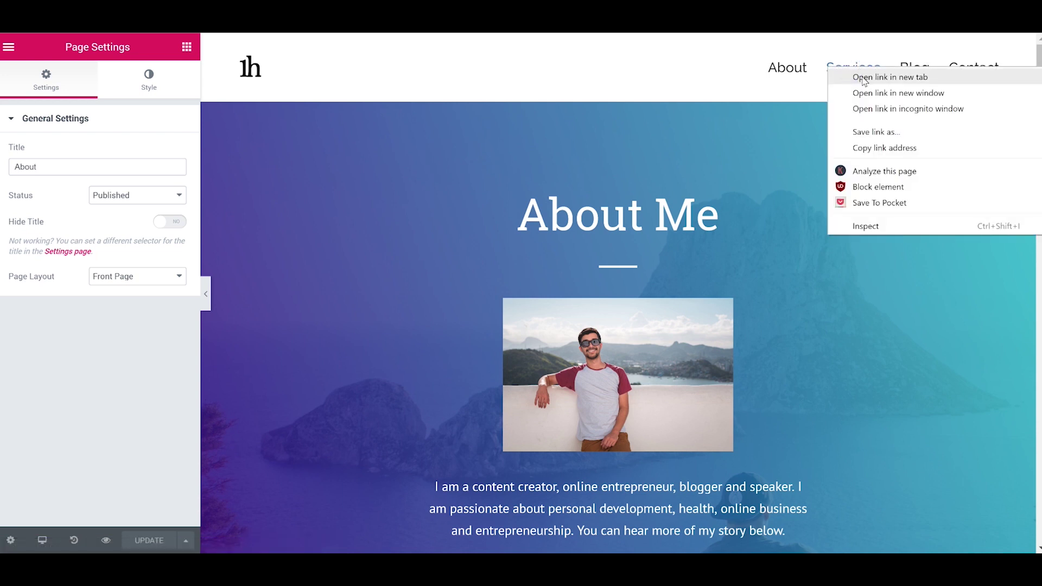
{"action": "left_click", "coordinate": [864, 79]}
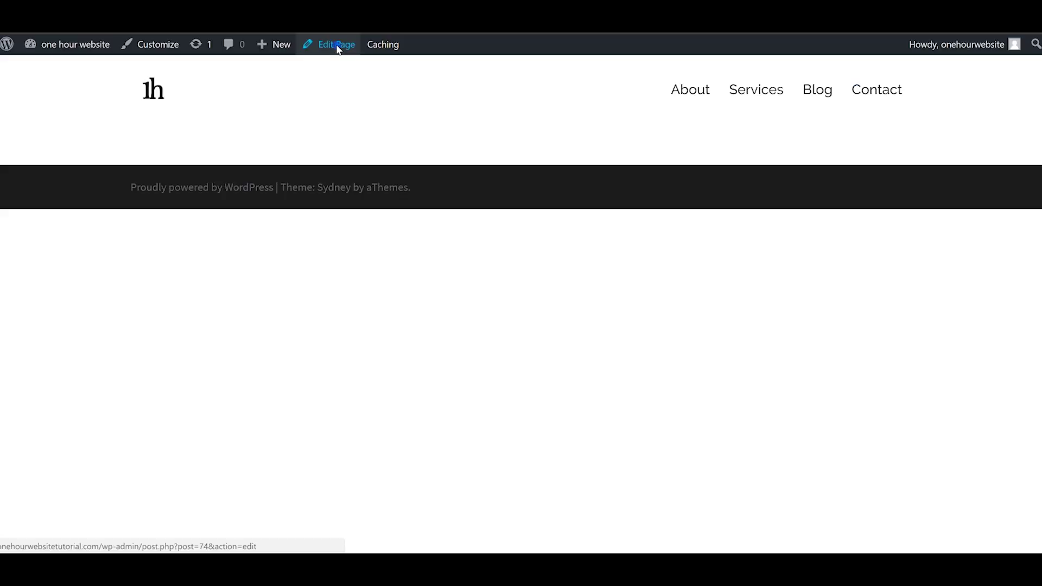
{"action": "left_click", "coordinate": [338, 46]}
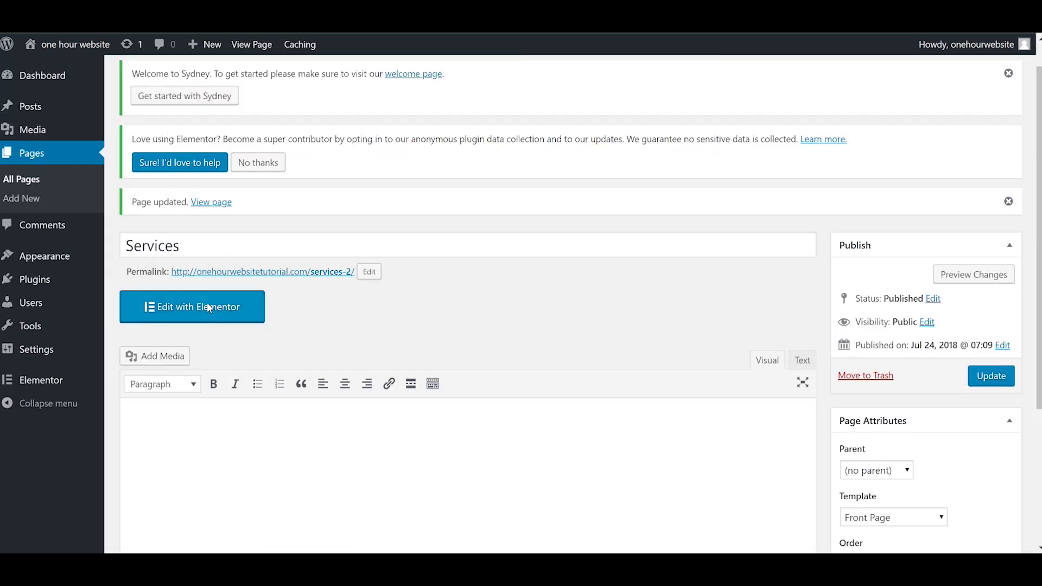
{"action": "left_click", "coordinate": [209, 308]}
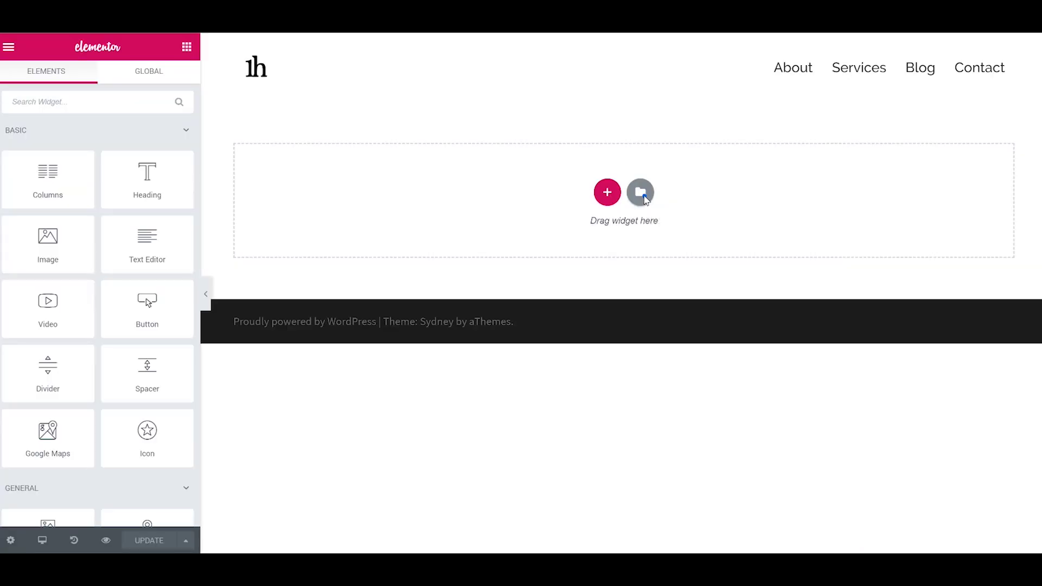
Step: Import the Services Page Template file onto the page from the template library
{"action": "left_click", "coordinate": [643, 193]}
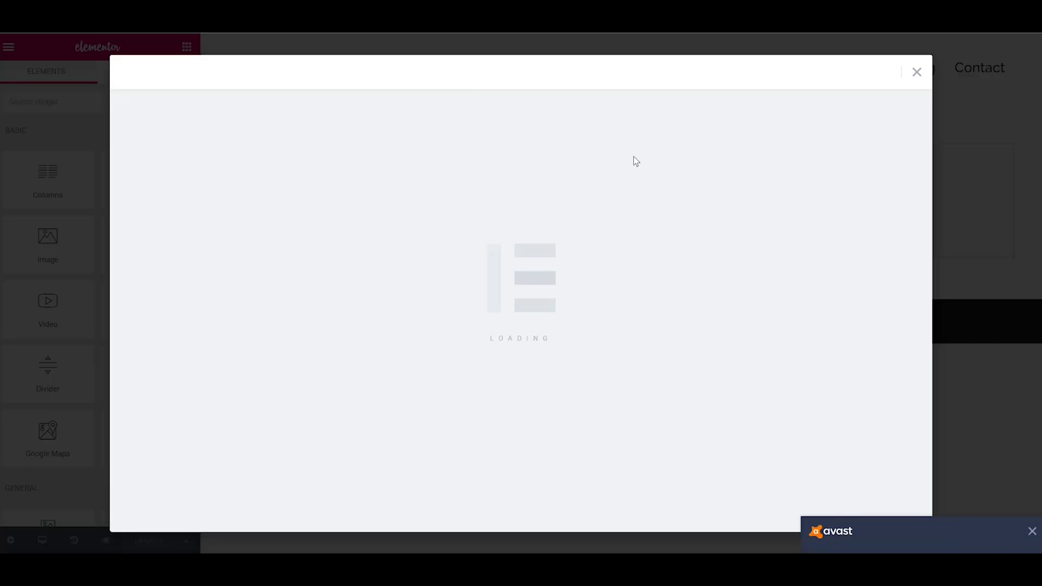
{"action": "left_click", "coordinate": [537, 371]}
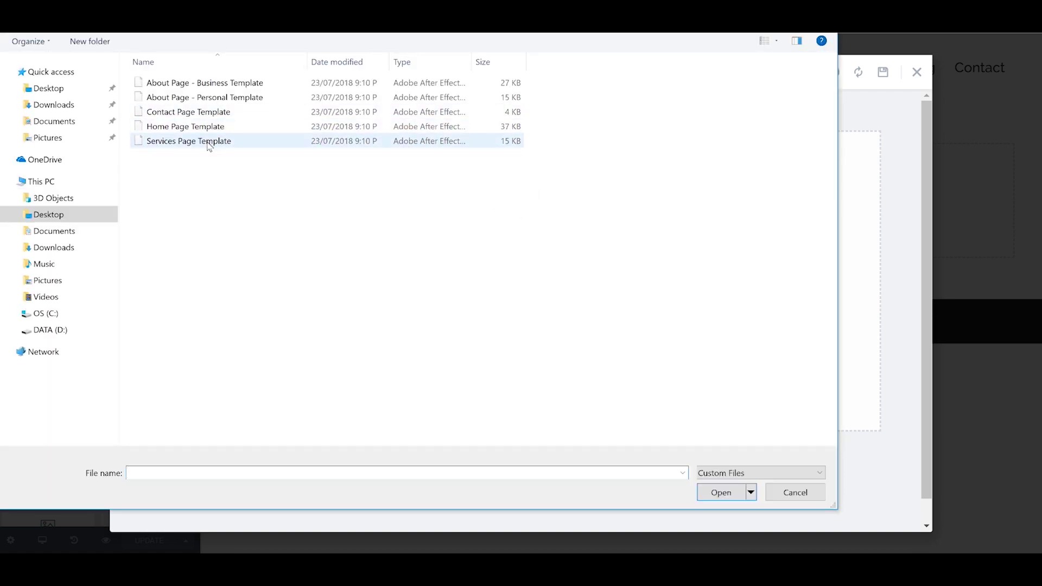
{"action": "double_click", "coordinate": [256, 141]}
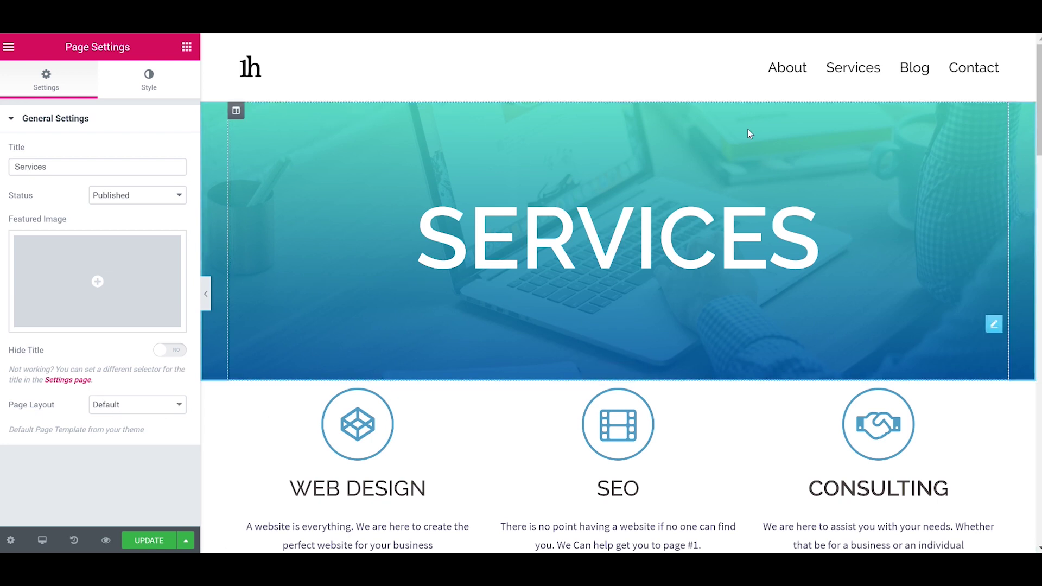
Step: Set the Services page layout to Front Page and update the page
{"action": "left_click", "coordinate": [146, 408]}
{"action": "left_click", "coordinate": [121, 454]}
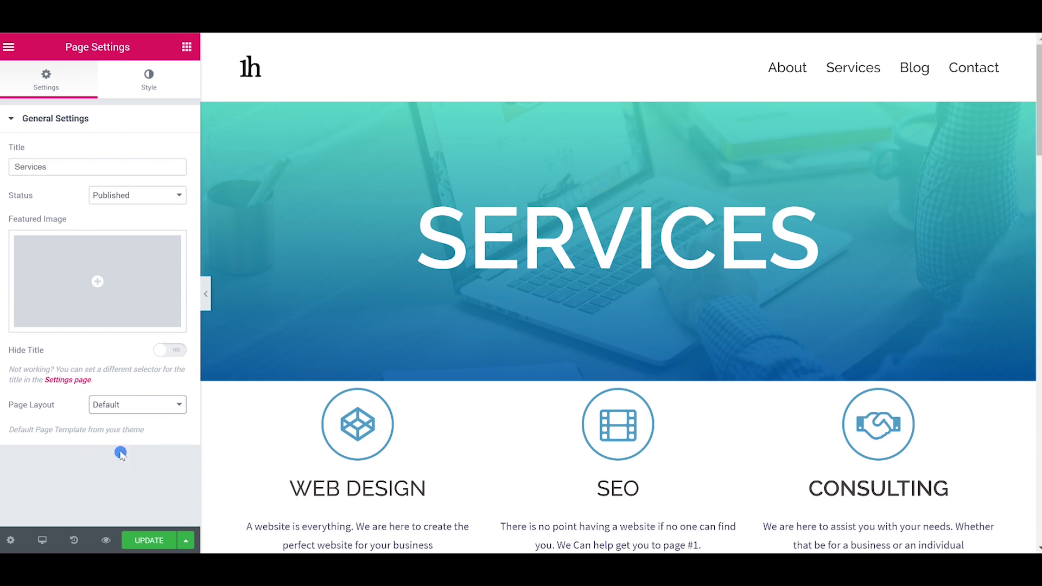
{"action": "left_click", "coordinate": [154, 539]}
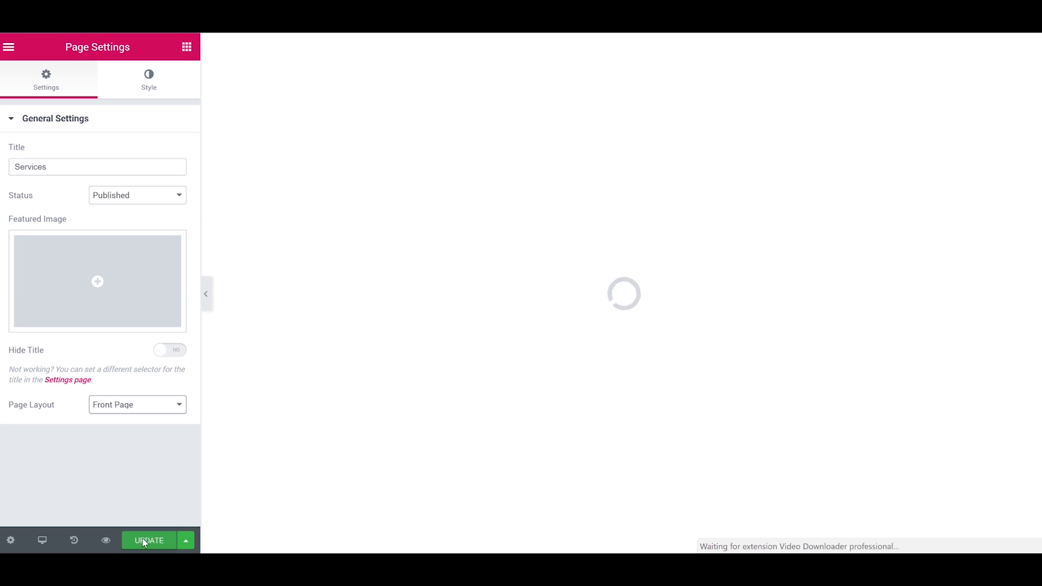
{"action": "left_click", "coordinate": [154, 539]}
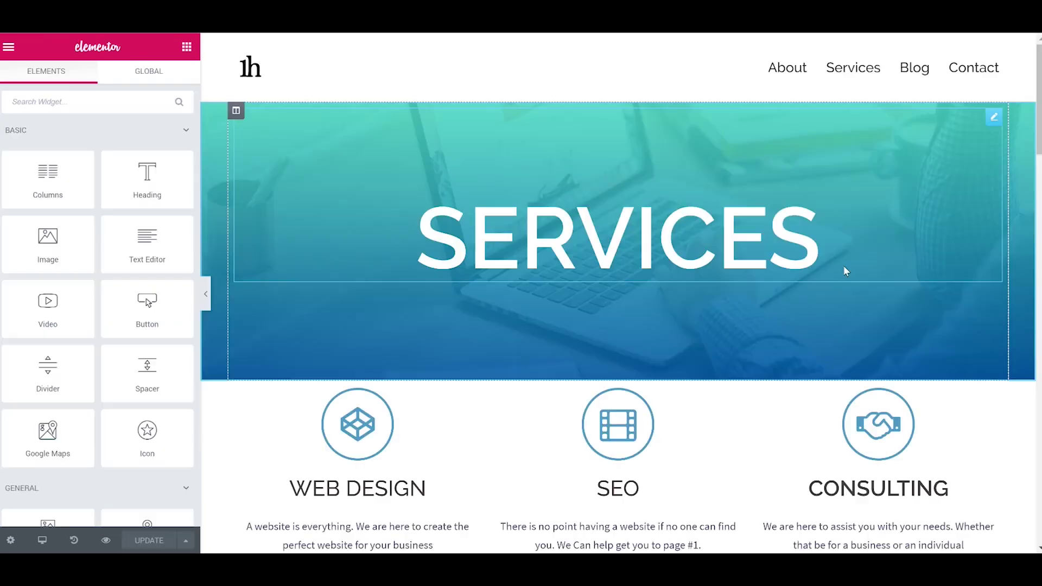
Step: Edit the SERVICES heading, then undo the deletions to restore it
{"action": "left_click", "coordinate": [448, 253]}
{"action": "key", "text": "BackSpace"}
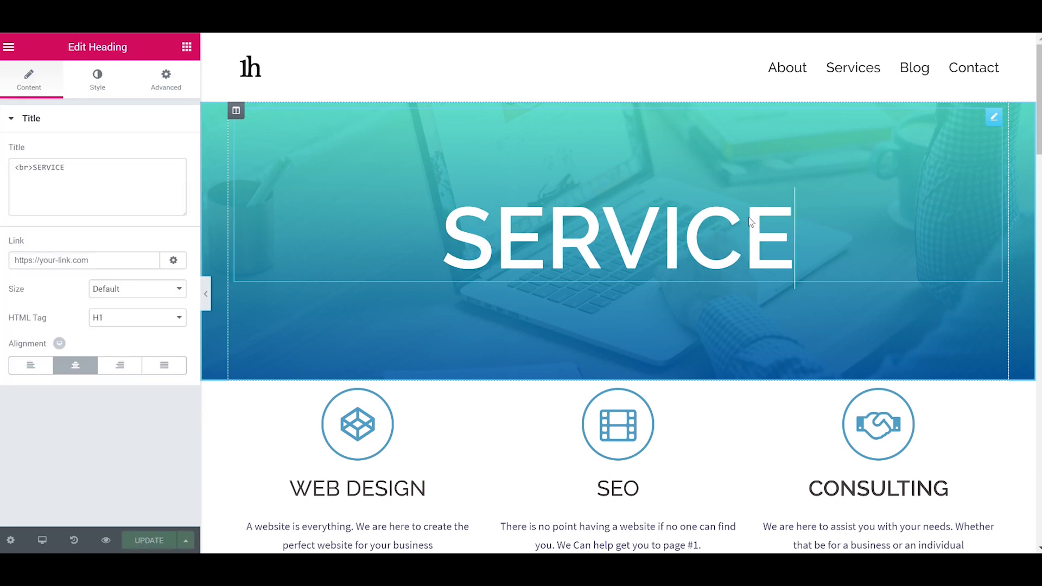
{"action": "key", "text": "BackSpace"}
{"action": "key", "text": "BackSpace"}
{"action": "key", "text": "BackSpace"}
{"action": "key", "text": "BackSpace"}
{"action": "key", "text": "ctrl+z"}
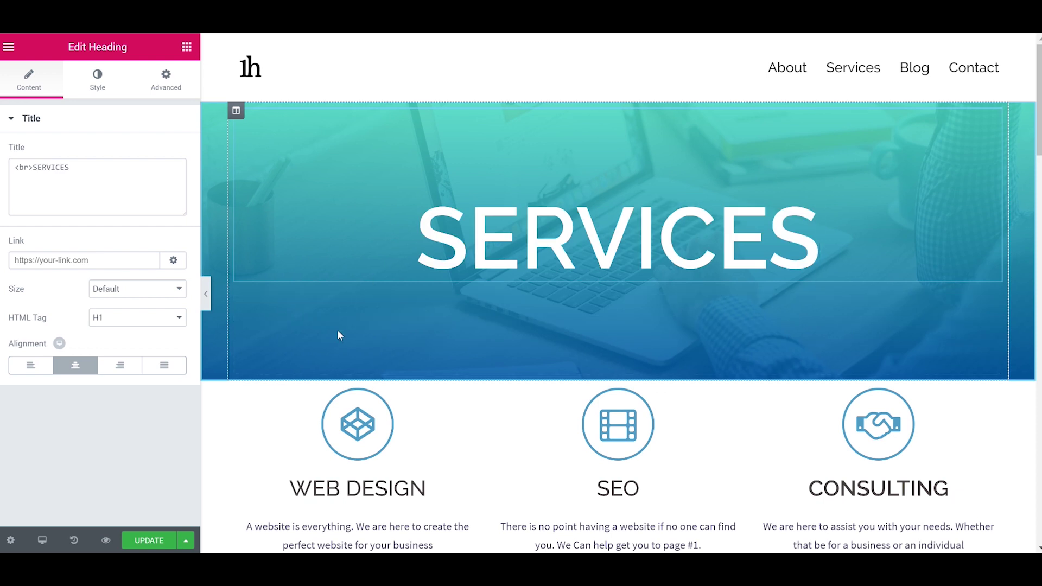
Step: Open the Background Overlay settings in the SERVICES hero section's style settings
{"action": "right_click", "coordinate": [338, 331]}
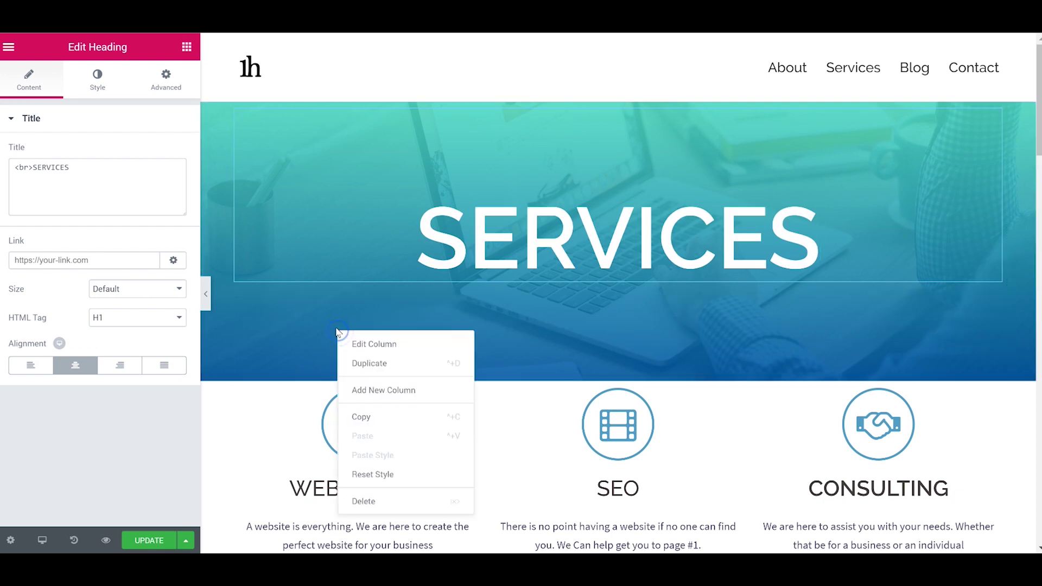
{"action": "right_click", "coordinate": [214, 157]}
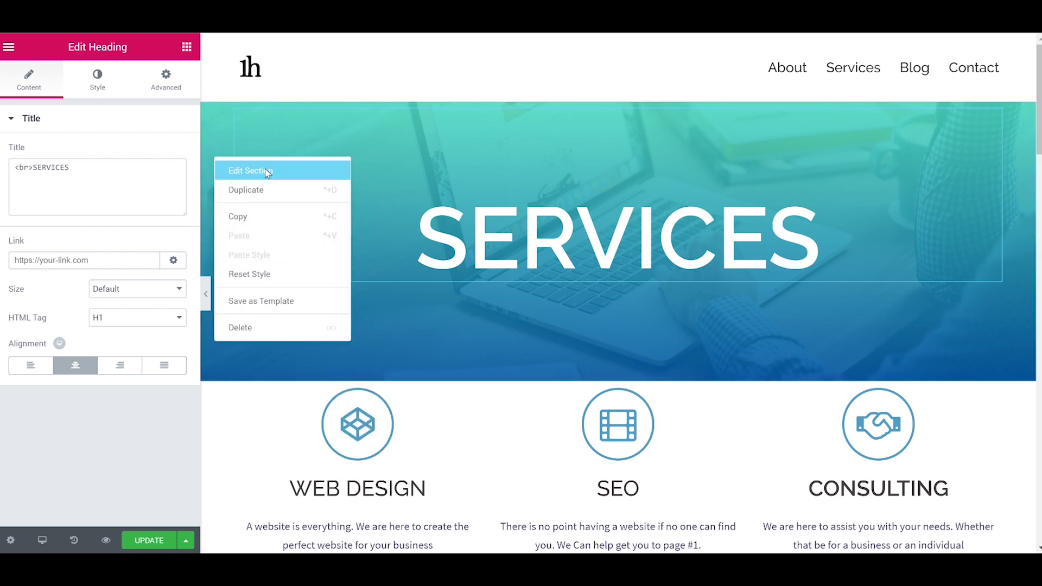
{"action": "left_click", "coordinate": [266, 171]}
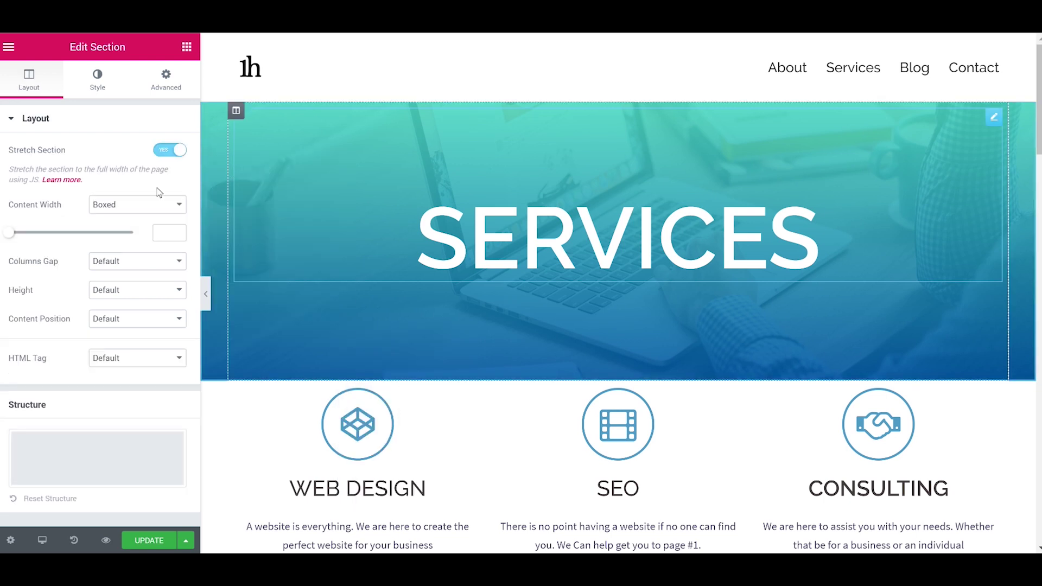
{"action": "left_click", "coordinate": [98, 79]}
{"action": "mouse_move", "coordinate": [112, 296]}
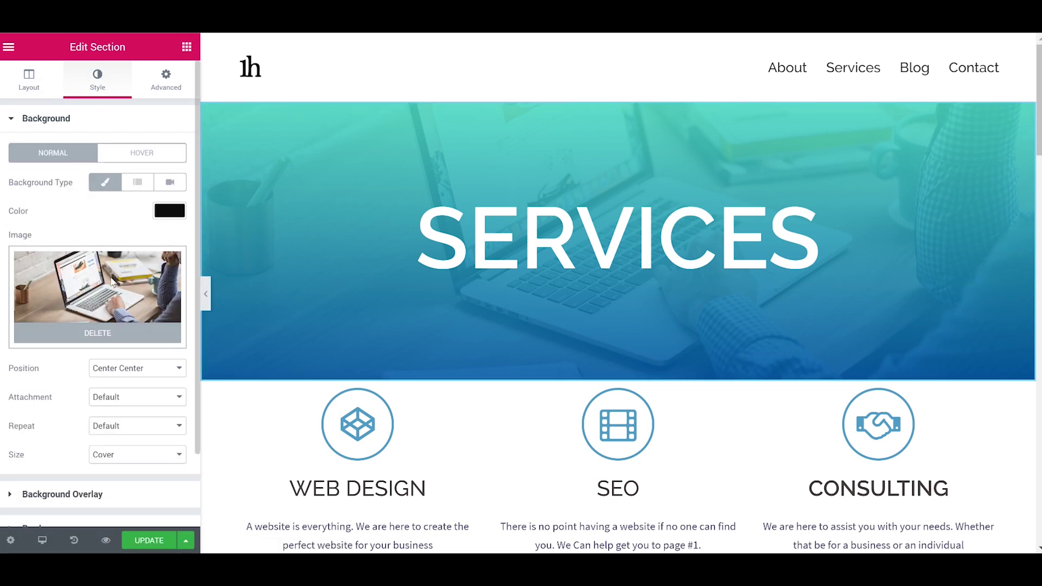
{"action": "scroll", "coordinate": [60, 401], "scroll_direction": "down", "scroll_amount": 2}
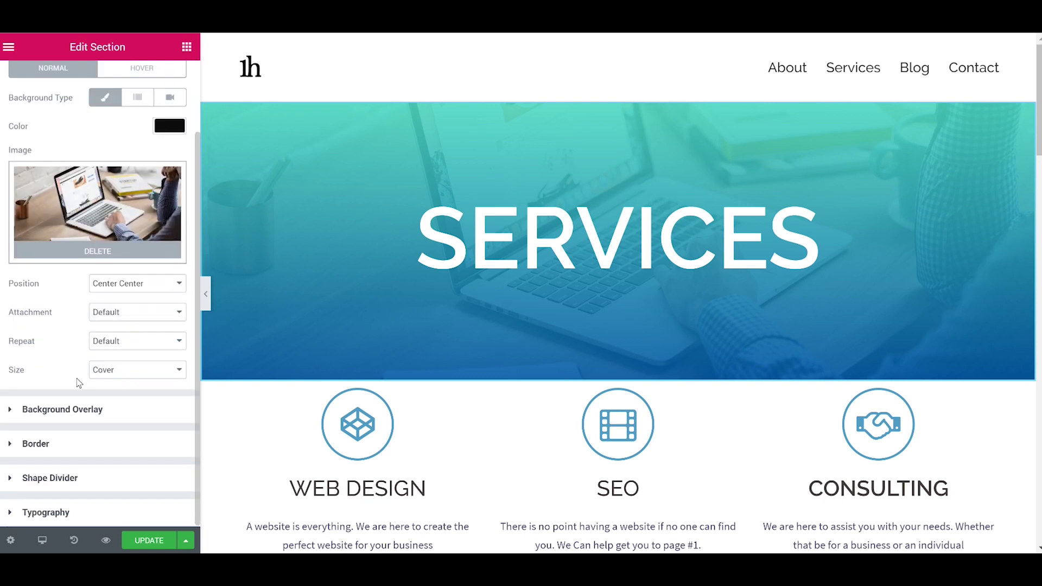
{"action": "left_click", "coordinate": [50, 409]}
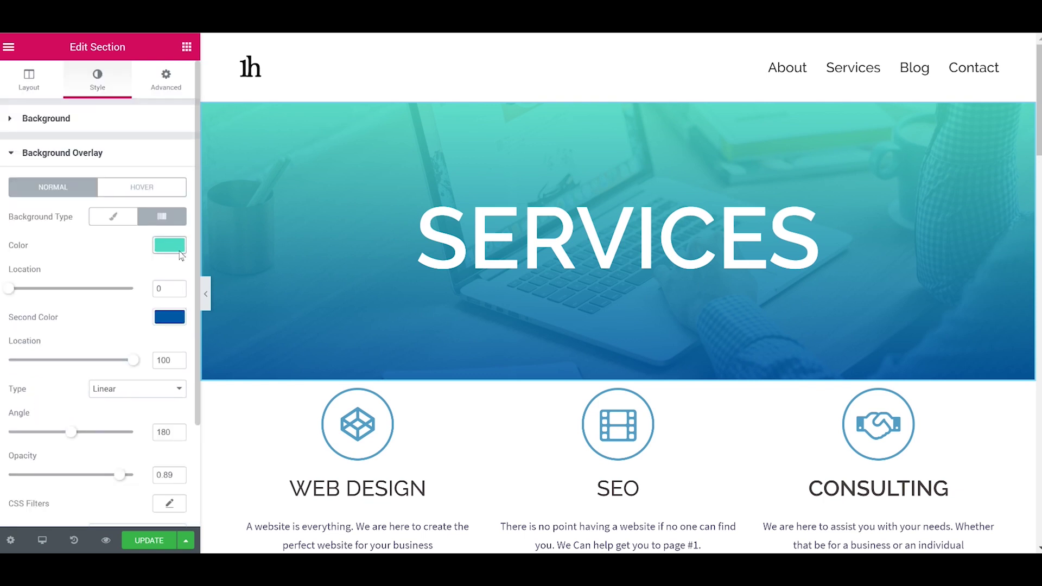
Step: Change the hero overlay to a classic black colour with slightly lower opacity
{"action": "left_click", "coordinate": [163, 216]}
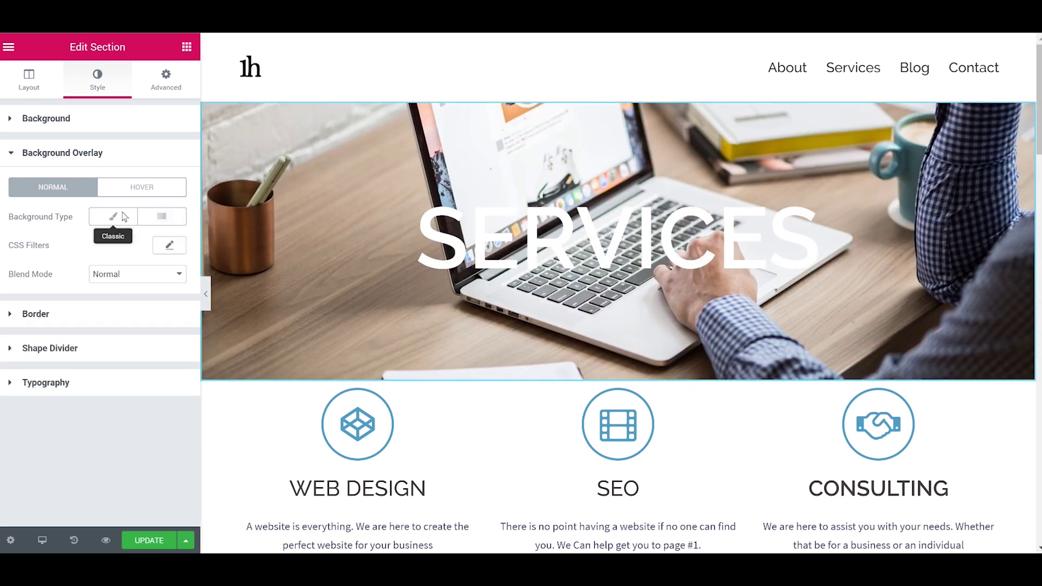
{"action": "left_click", "coordinate": [127, 223]}
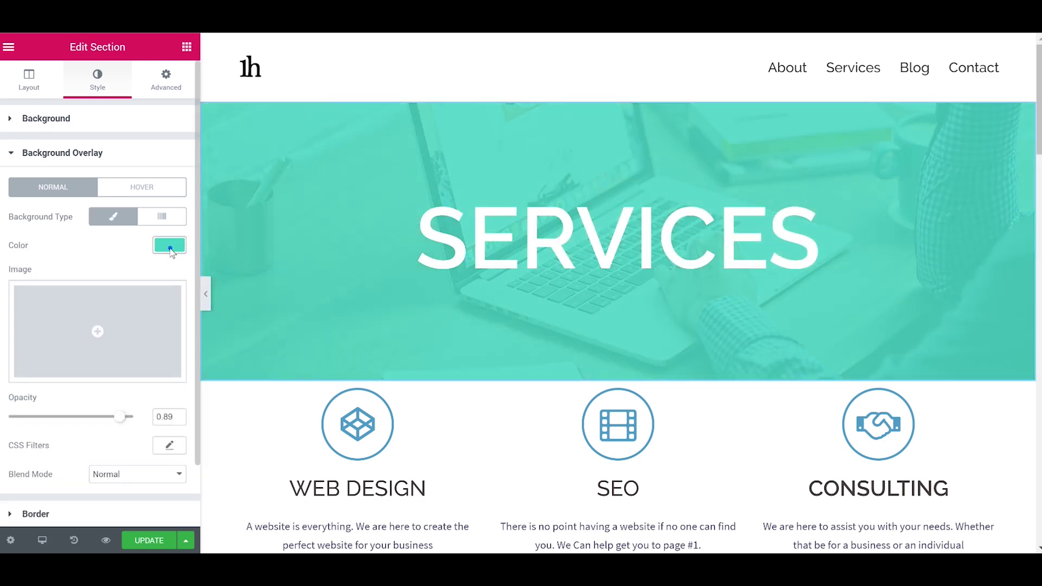
{"action": "left_click", "coordinate": [169, 246]}
{"action": "left_click", "coordinate": [121, 422]}
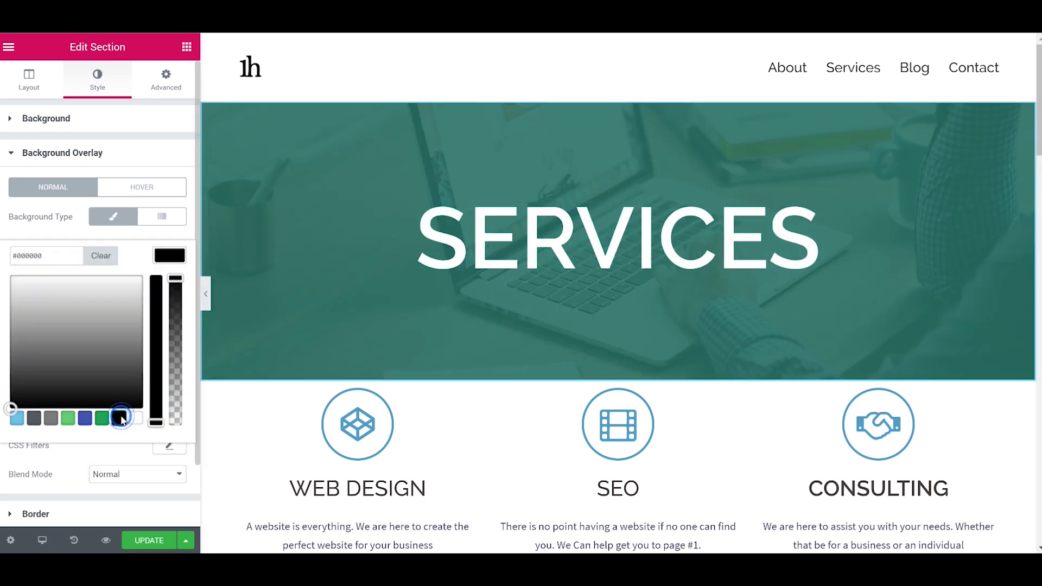
{"action": "left_click", "coordinate": [191, 234]}
{"action": "left_click_drag", "start_coordinate": [117, 417], "coordinate": [88, 417]}
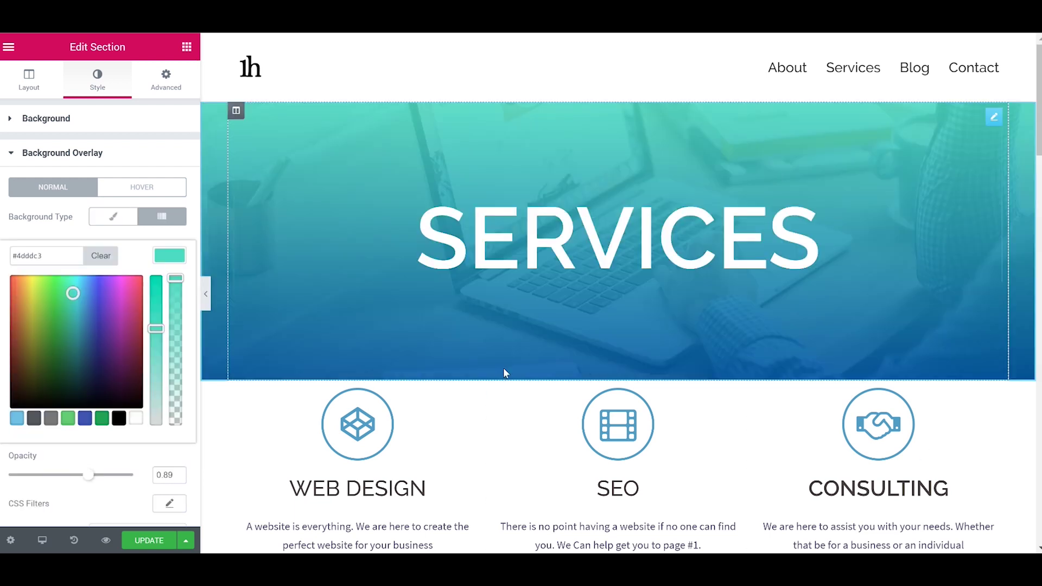
Step: Raise the hero spacer's Space from 10 to 49, then select the WEB DESIGN icon box
{"action": "left_click", "coordinate": [925, 368]}
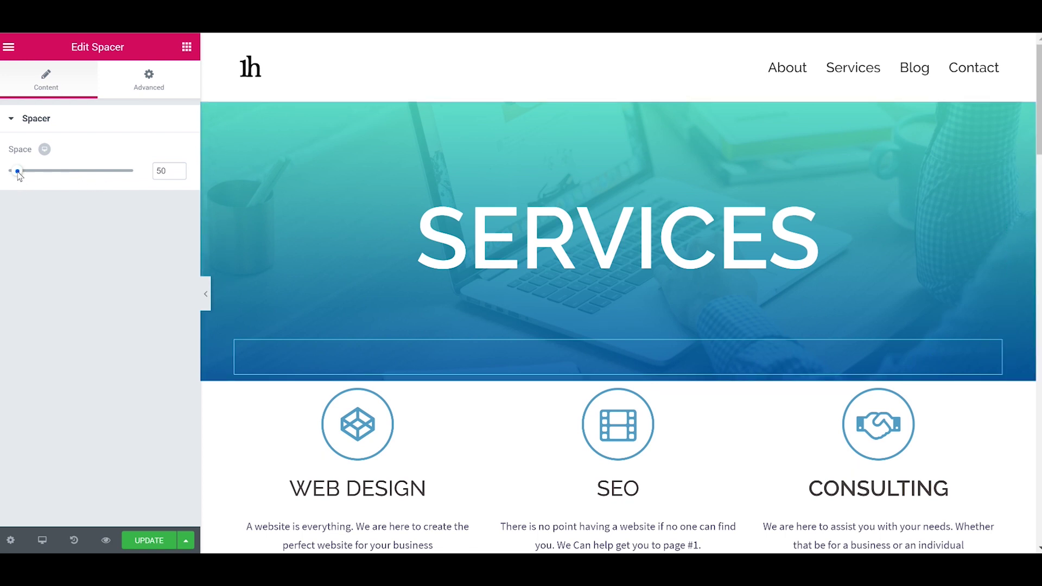
{"action": "mouse_move", "coordinate": [19, 172]}
{"action": "left_mouse_down"}
{"action": "mouse_move", "coordinate": [87, 156]}
{"action": "mouse_move", "coordinate": [6, 163]}
{"action": "left_mouse_up"}
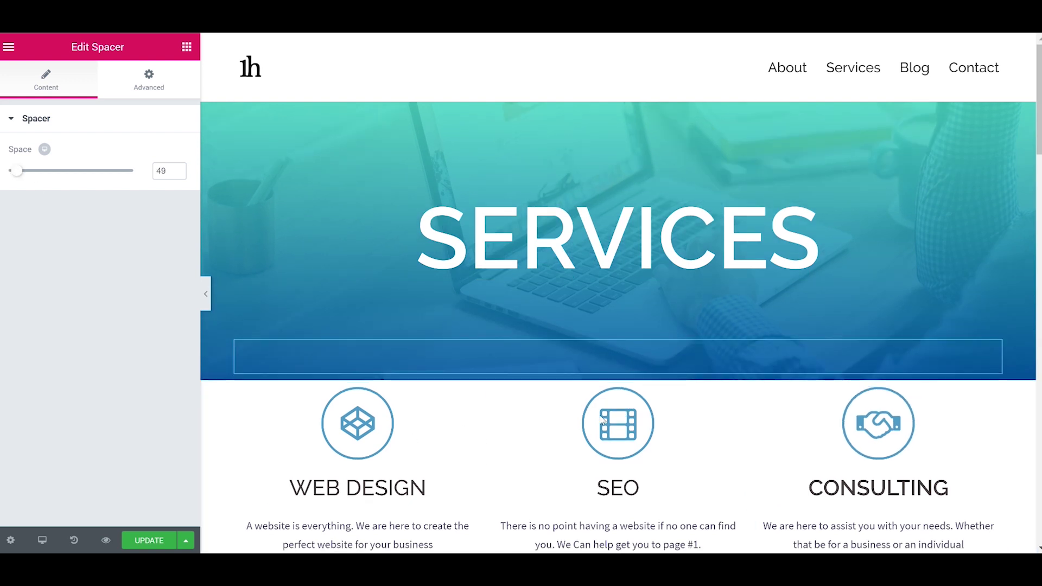
{"action": "scroll", "coordinate": [1025, 410], "scroll_direction": "down", "scroll_amount": 1}
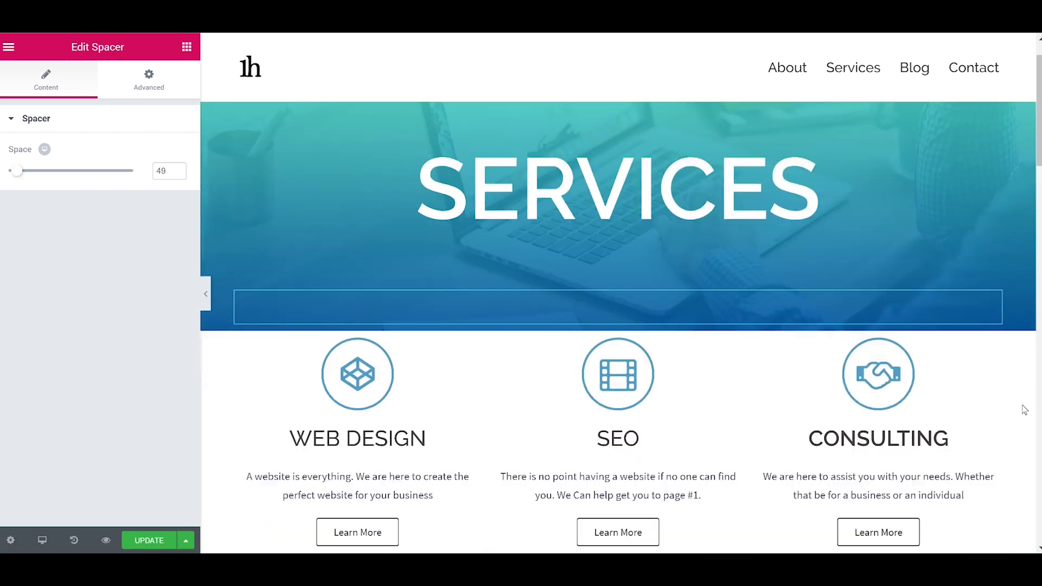
{"action": "scroll", "coordinate": [1024, 410], "scroll_direction": "down", "scroll_amount": 3}
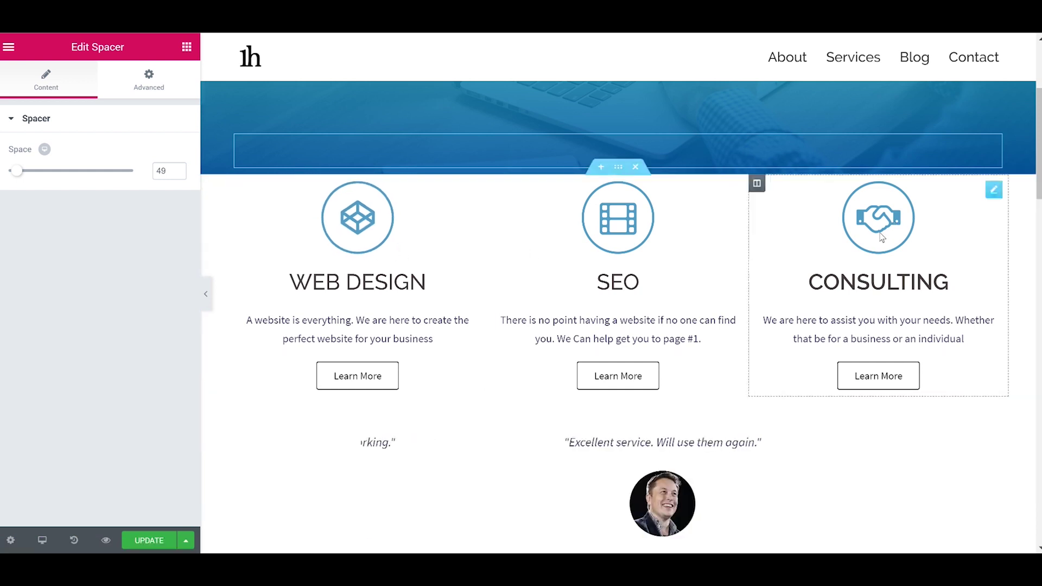
{"action": "left_click_drag", "start_coordinate": [359, 223], "coordinate": [356, 228]}
Step: Give WEB DESIGN the database icon and duplicate its icon box
{"action": "left_click", "coordinate": [357, 228]}
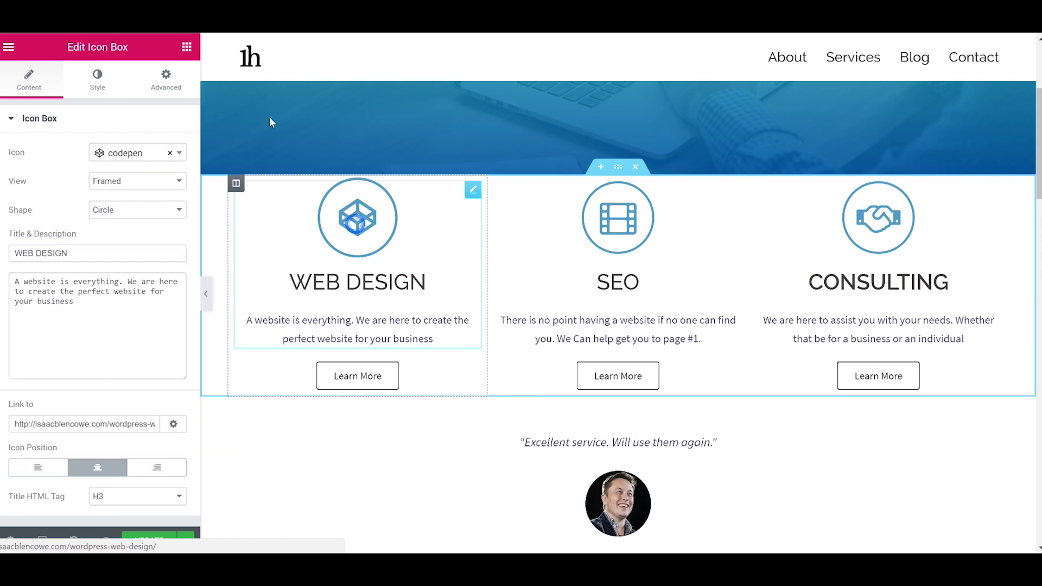
{"action": "left_click", "coordinate": [130, 155]}
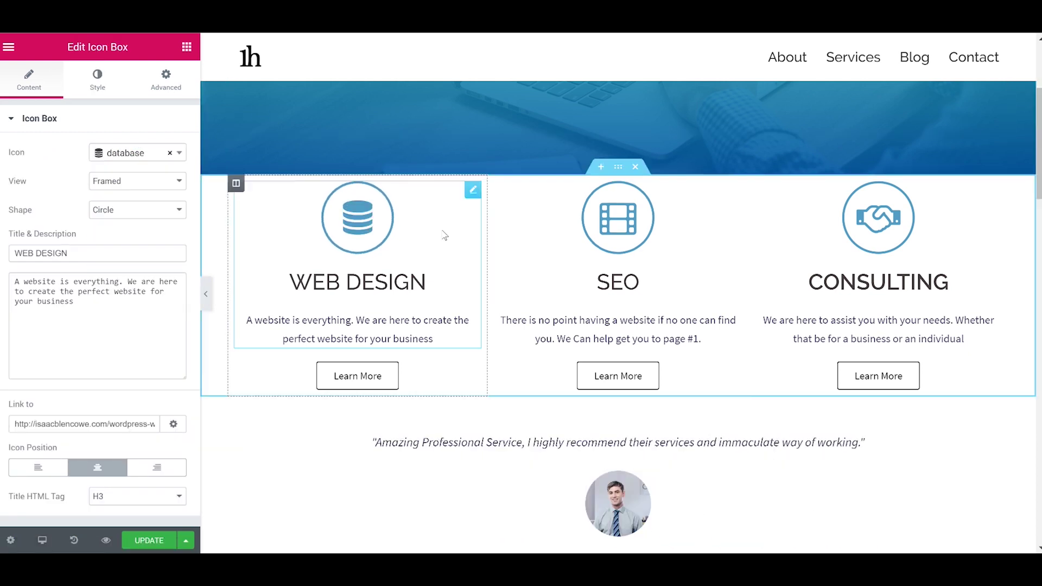
{"action": "right_click", "coordinate": [473, 193]}
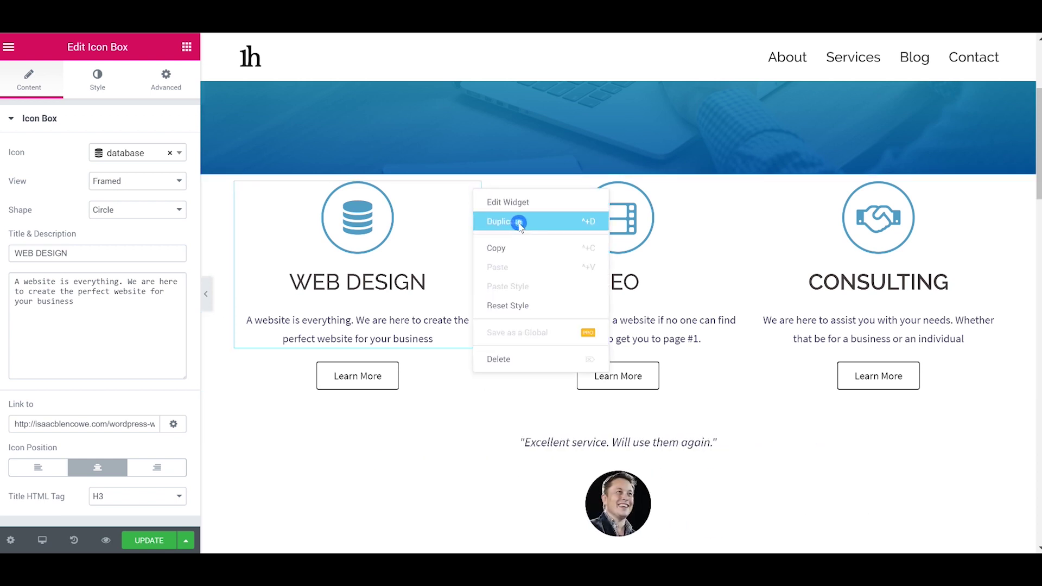
{"action": "left_click", "coordinate": [519, 223]}
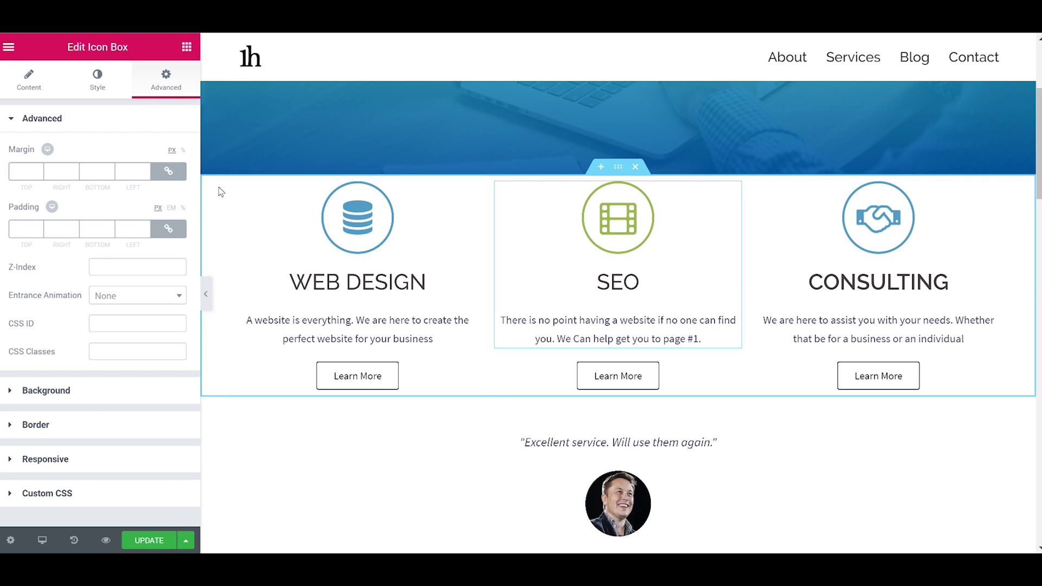
Step: Set the laptop-on-desk photo as the services row background and test the Learn More link
{"action": "right_click", "coordinate": [219, 188]}
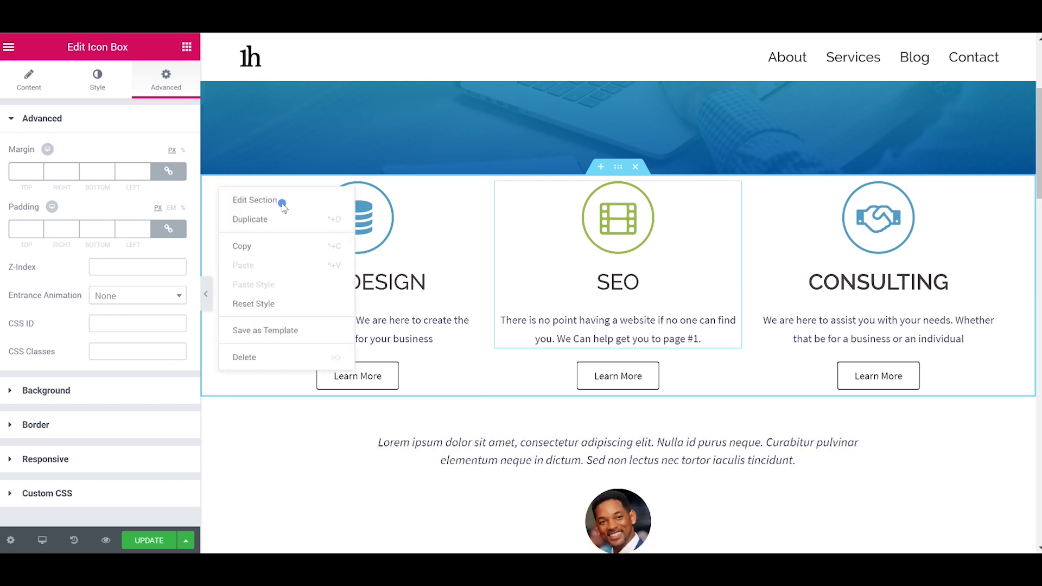
{"action": "left_click", "coordinate": [255, 200]}
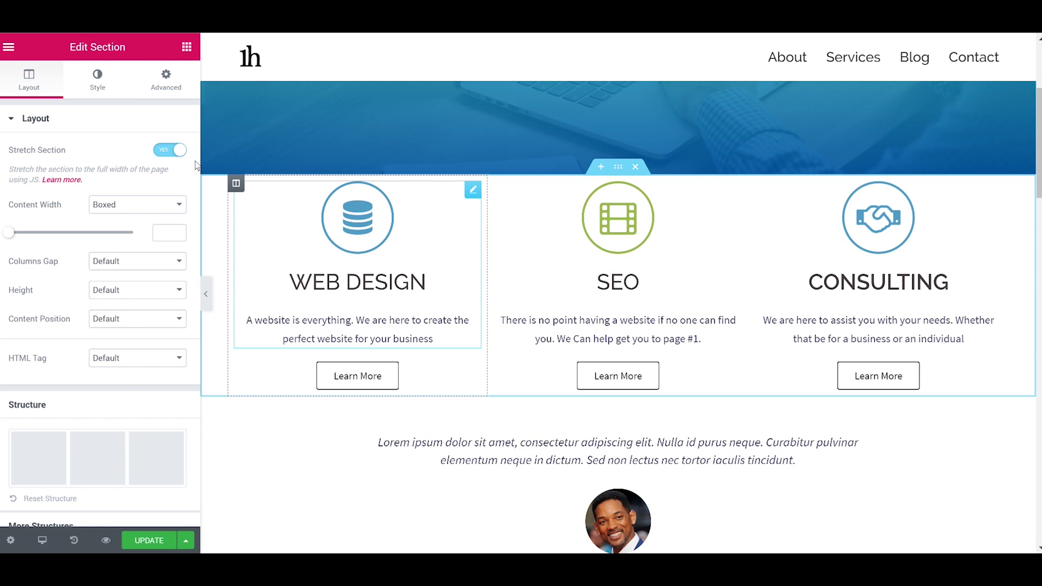
{"action": "left_click", "coordinate": [97, 78]}
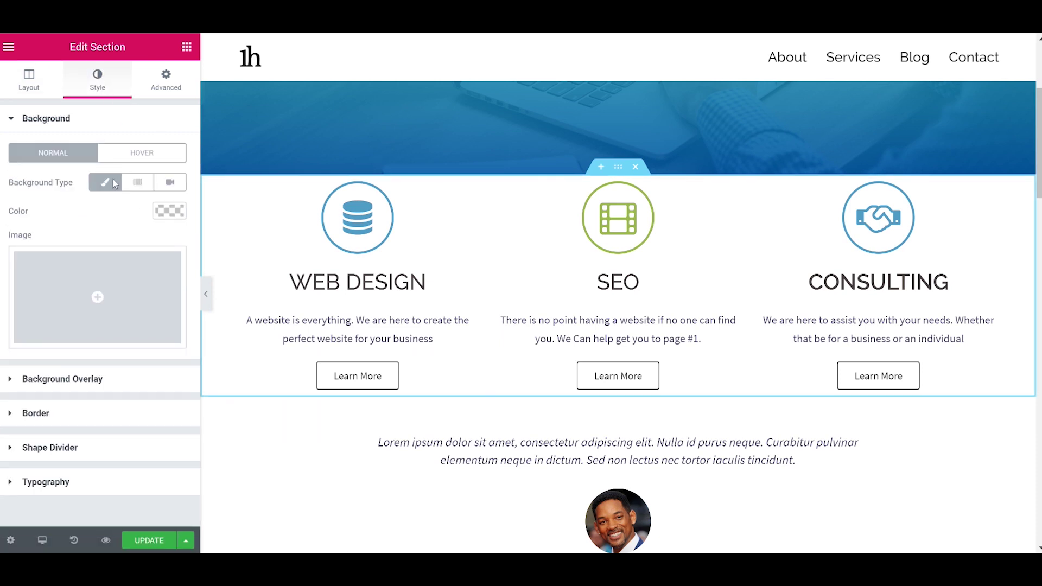
{"action": "left_click", "coordinate": [97, 297]}
{"action": "left_click", "coordinate": [168, 191]}
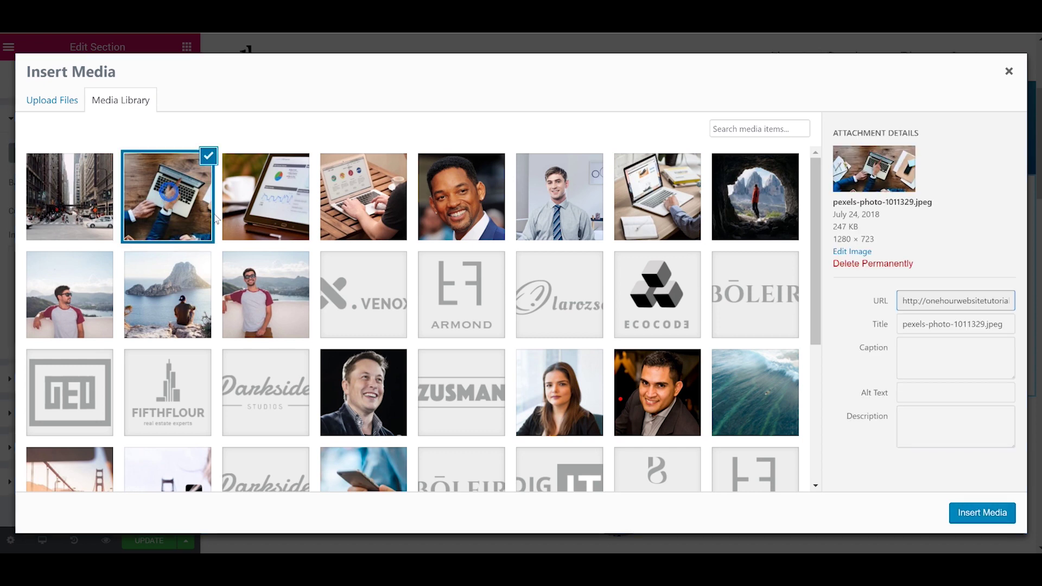
{"action": "left_click", "coordinate": [981, 514]}
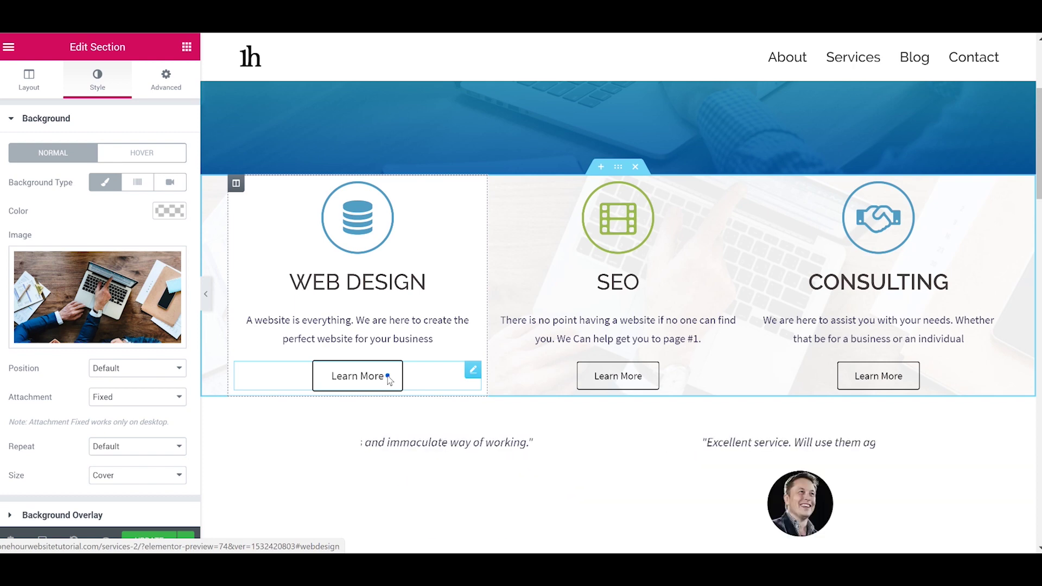
{"action": "left_click", "coordinate": [387, 378]}
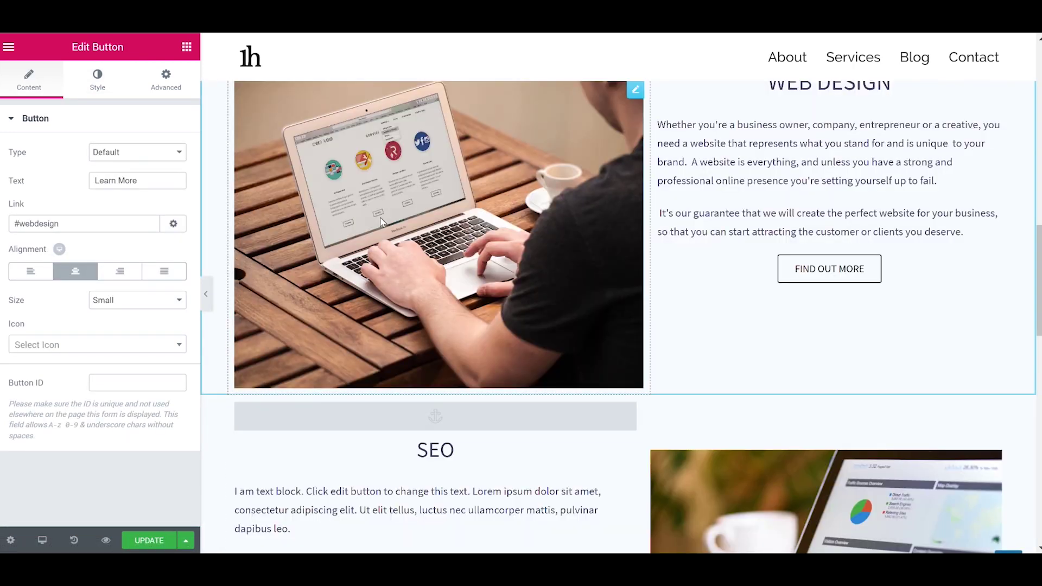
Step: Test the Learn More button to confirm its #webdesign anchor scrolls to the Web Design section
{"action": "scroll", "coordinate": [381, 218], "scroll_direction": "up", "scroll_amount": 4}
{"action": "scroll", "coordinate": [381, 228], "scroll_direction": "down", "scroll_amount": 4}
{"action": "scroll", "coordinate": [380, 227], "scroll_direction": "up", "scroll_amount": 3}
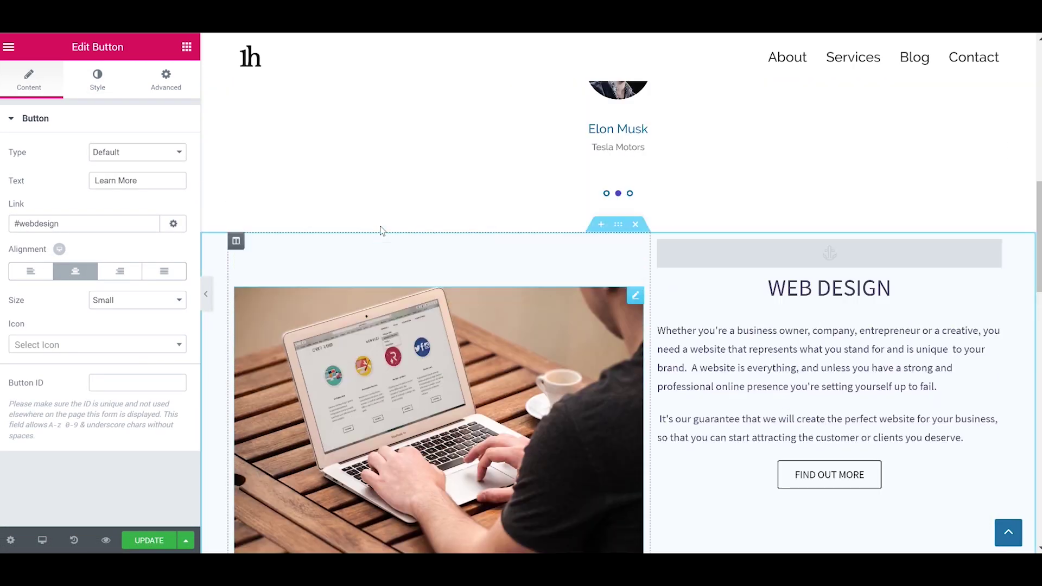
{"action": "scroll", "coordinate": [380, 232], "scroll_direction": "up", "scroll_amount": 8}
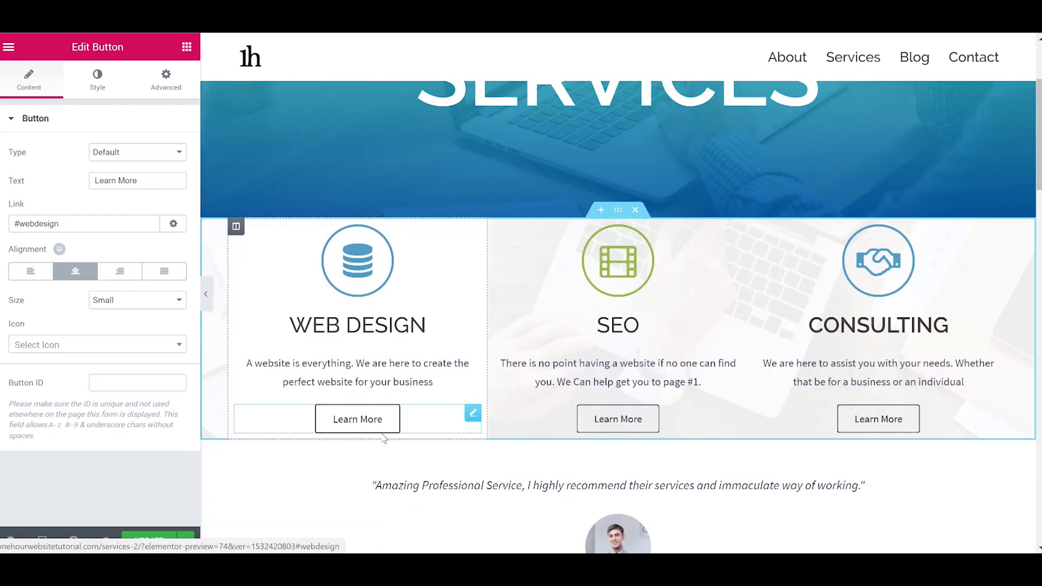
{"action": "left_click", "coordinate": [376, 424]}
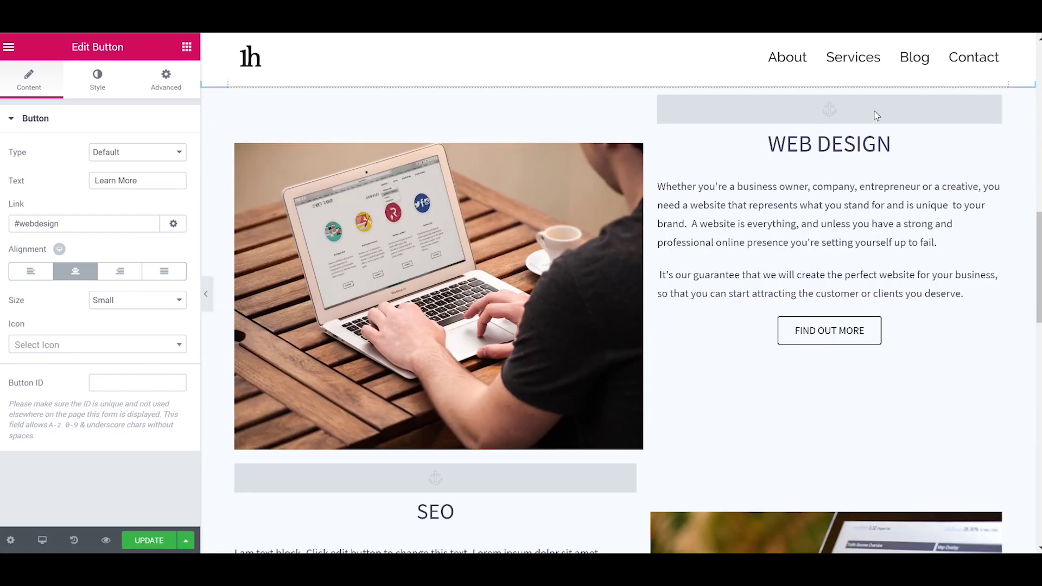
{"action": "scroll", "coordinate": [887, 148], "scroll_direction": "down", "scroll_amount": 1}
{"action": "scroll", "coordinate": [868, 147], "scroll_direction": "up", "scroll_amount": 3}
{"action": "scroll", "coordinate": [917, 264], "scroll_direction": "down", "scroll_amount": 1}
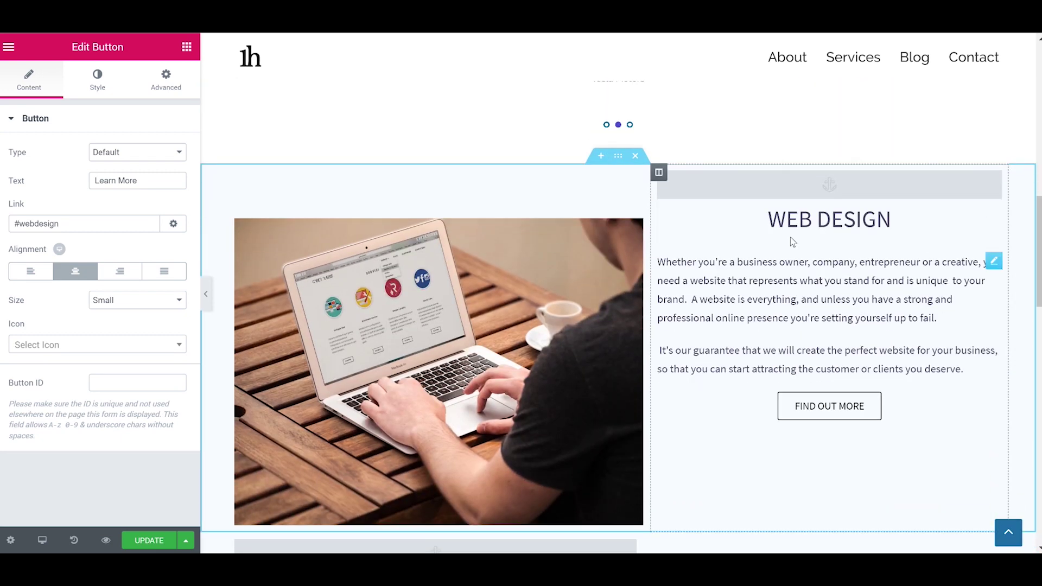
{"action": "scroll", "coordinate": [793, 241], "scroll_direction": "up", "scroll_amount": 1}
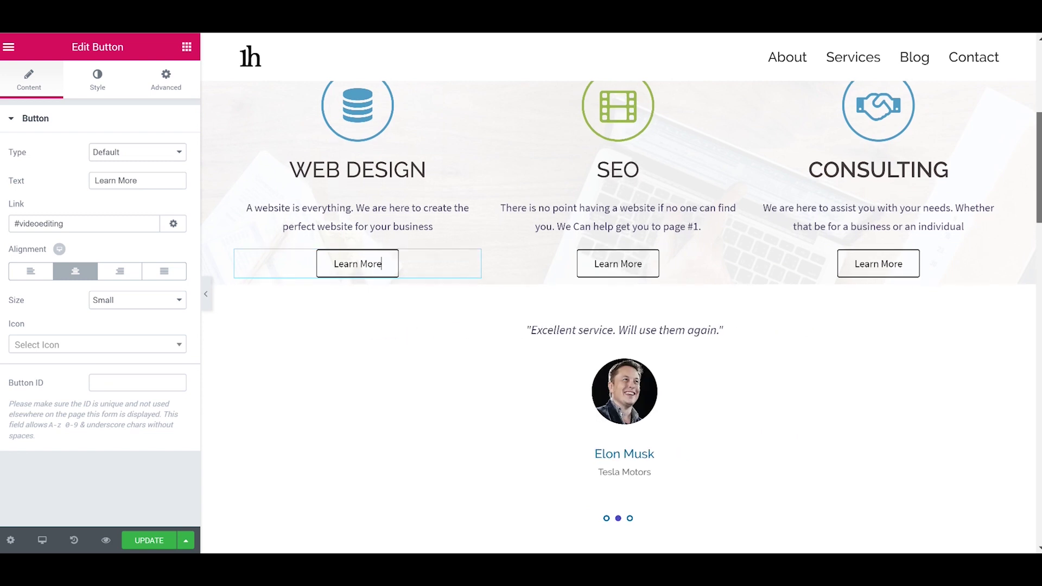
{"action": "scroll", "coordinate": [698, 365], "scroll_direction": "down", "scroll_amount": 2}
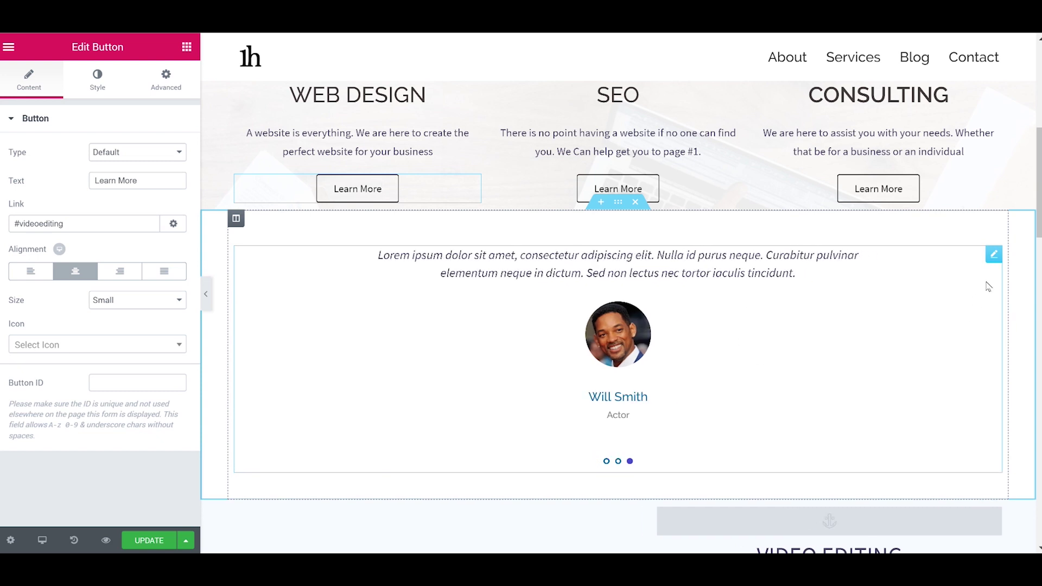
Step: In the Testimonials carousel, set the first testimonial's client photo to groom.jpg from the Media Library
{"action": "left_click", "coordinate": [621, 463]}
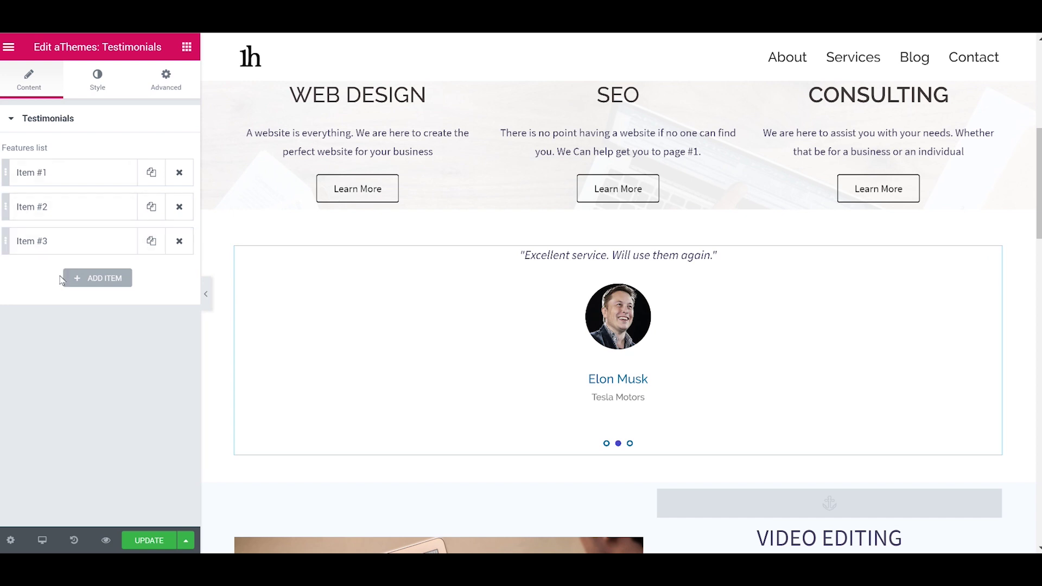
{"action": "left_click", "coordinate": [84, 172]}
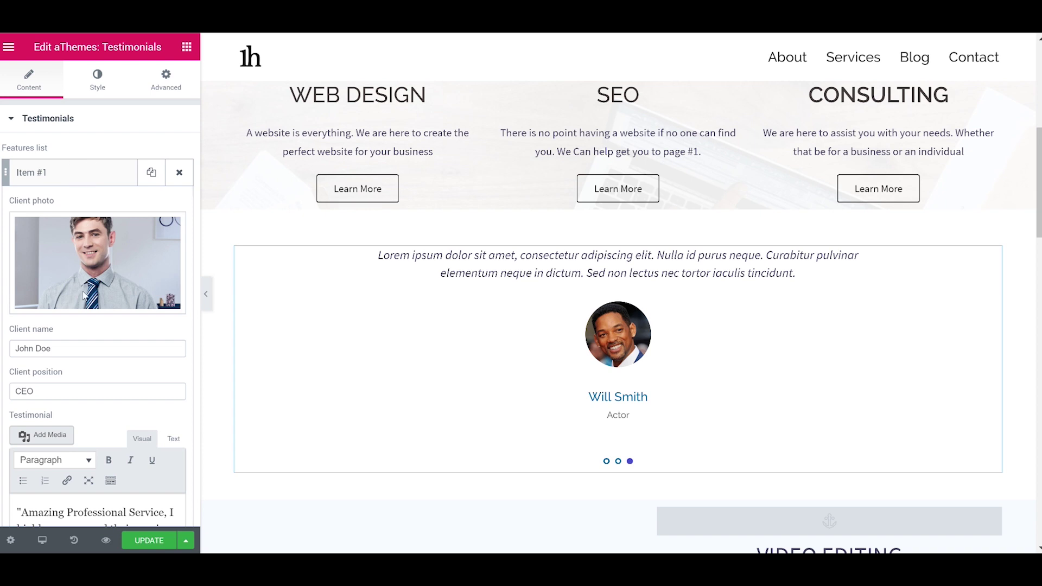
{"action": "mouse_move", "coordinate": [159, 276]}
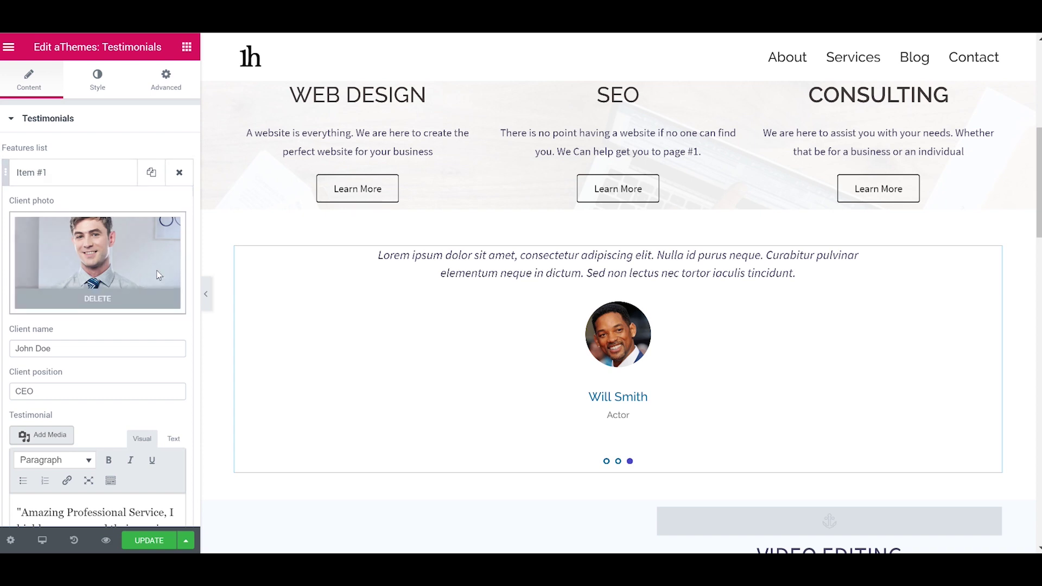
{"action": "left_click", "coordinate": [114, 248]}
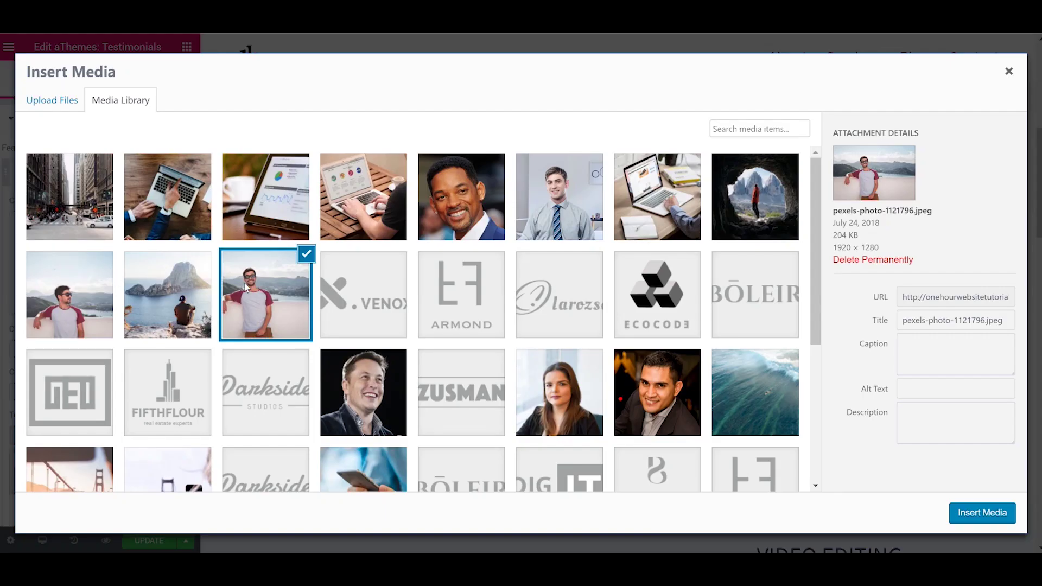
{"action": "left_click", "coordinate": [378, 380]}
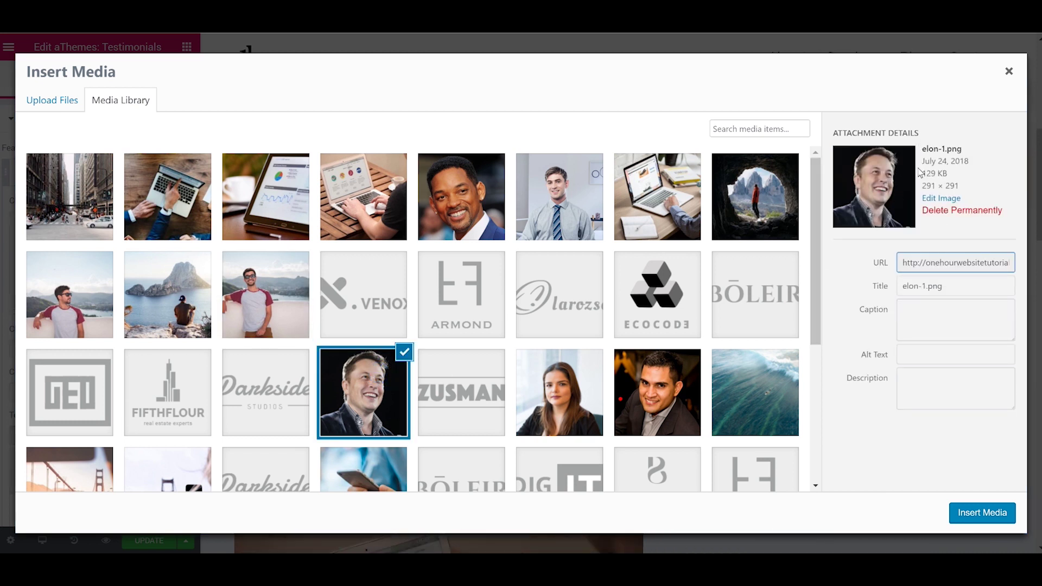
{"action": "left_click", "coordinate": [255, 296]}
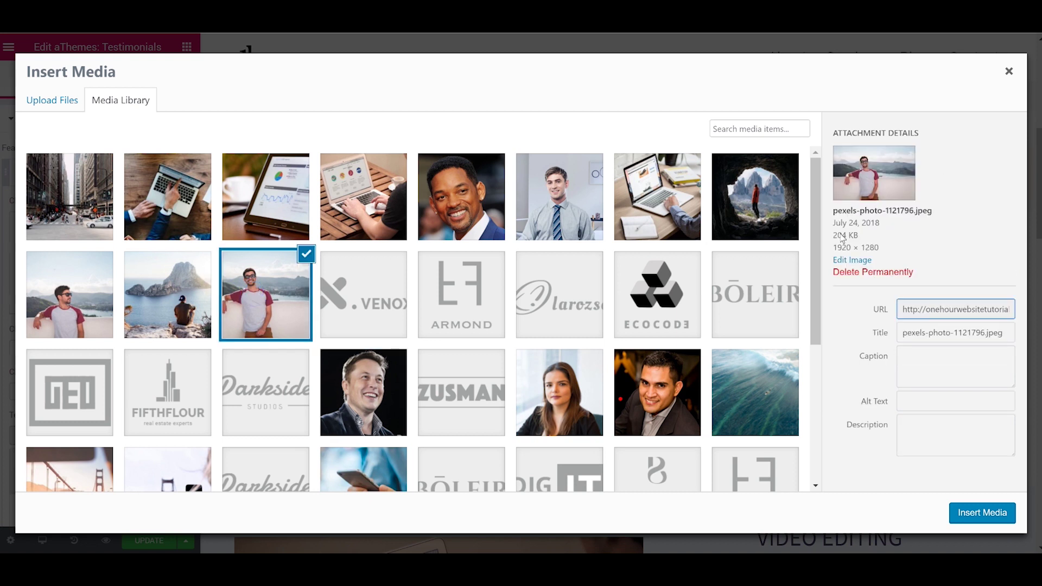
{"action": "left_click", "coordinate": [492, 222]}
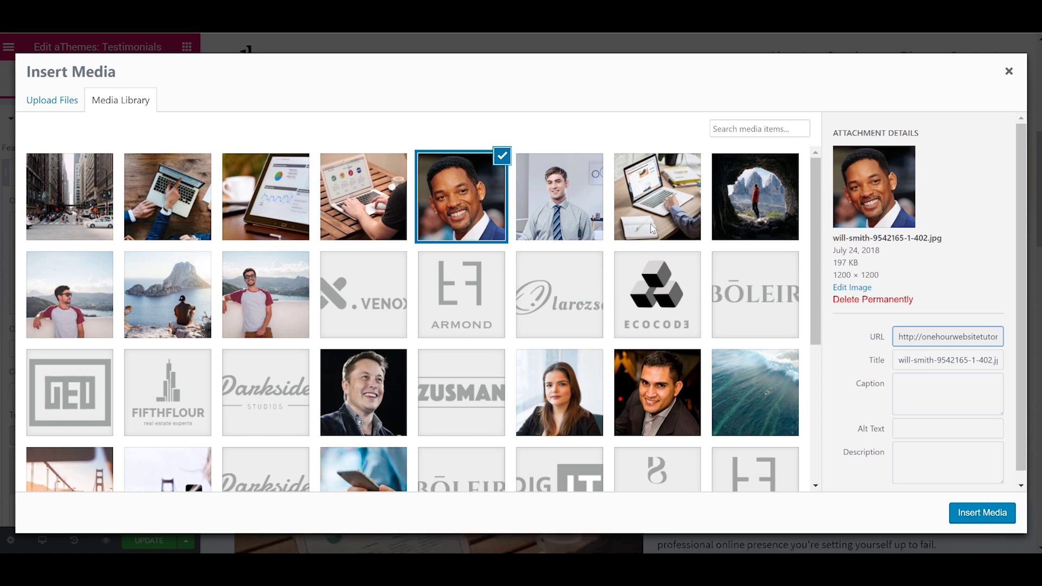
{"action": "left_click", "coordinate": [672, 378]}
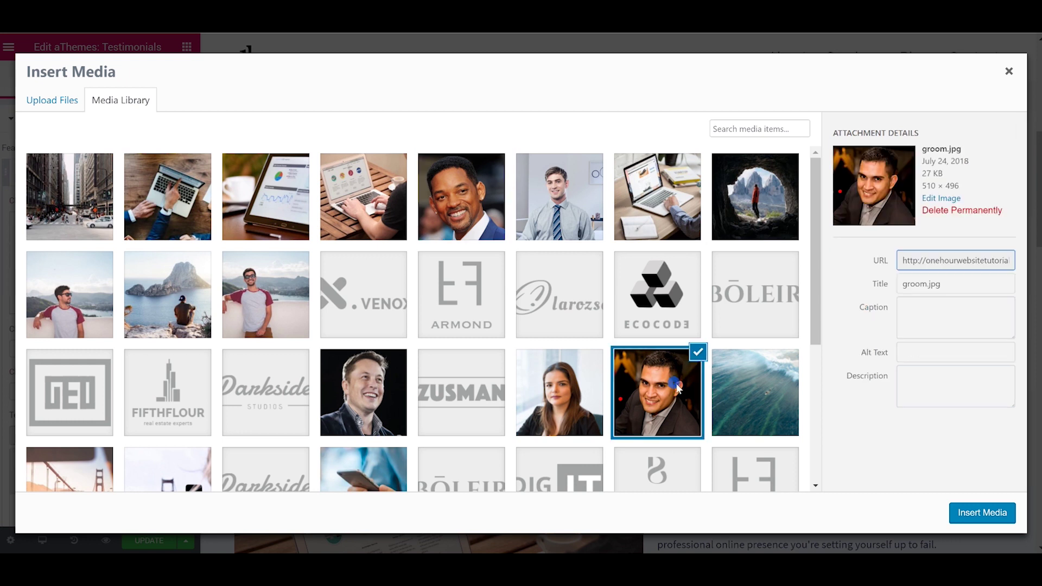
{"action": "left_click", "coordinate": [1000, 519]}
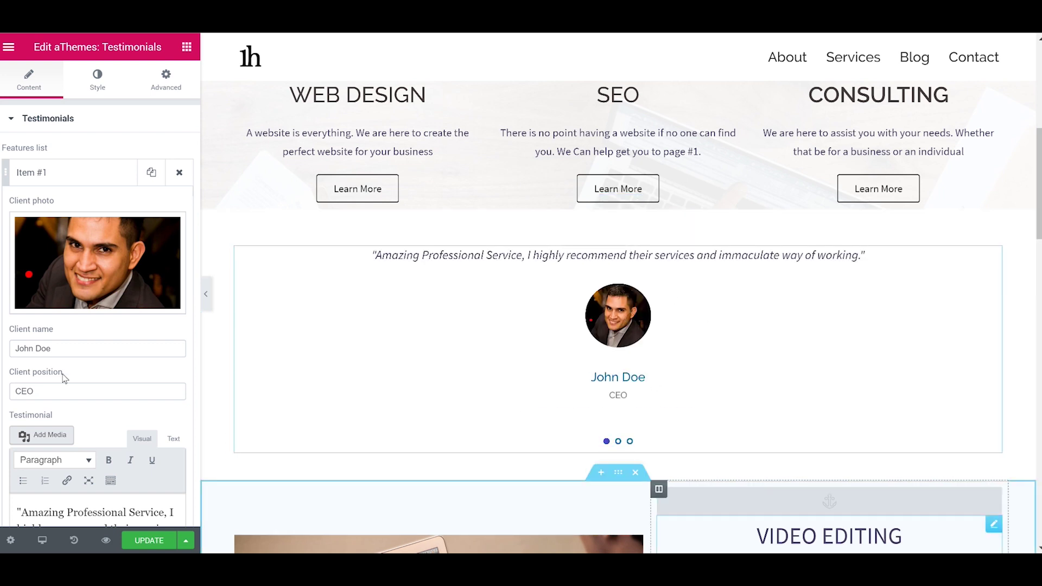
Step: Delete the client photo so the first testimonial has no image
{"action": "mouse_move", "coordinate": [100, 288]}
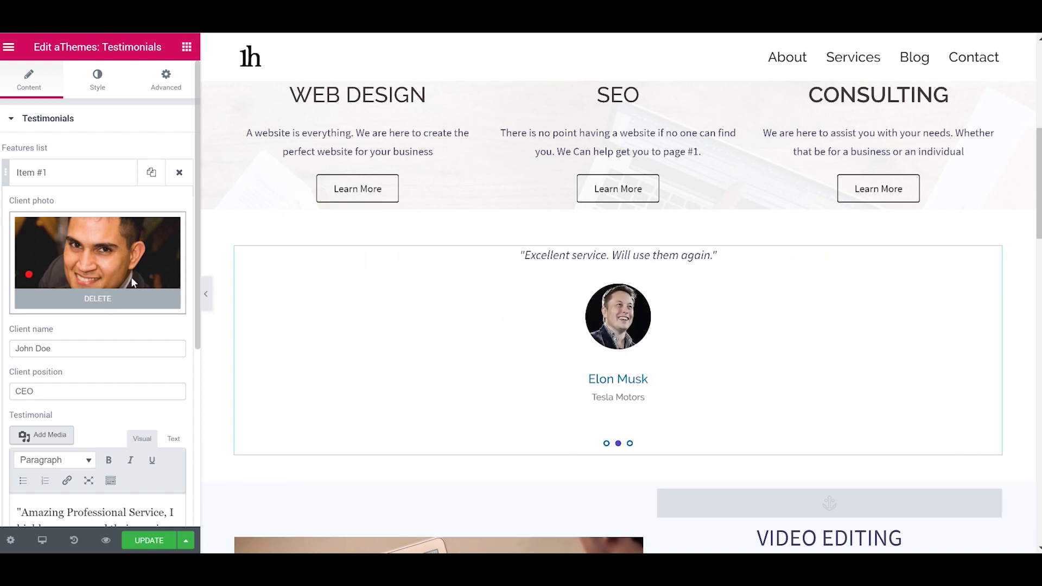
{"action": "left_click", "coordinate": [120, 302]}
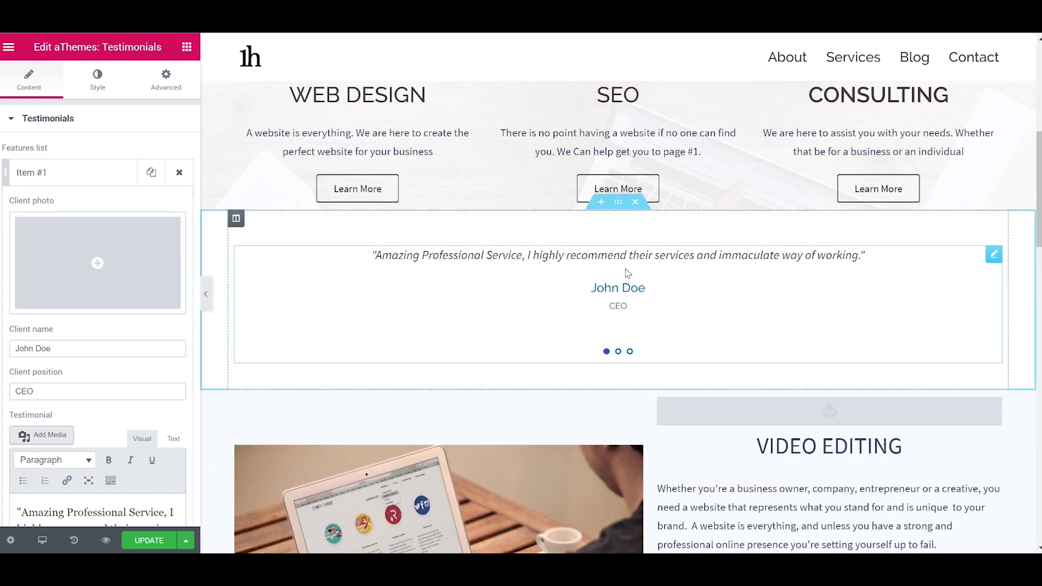
{"action": "scroll", "coordinate": [49, 356], "scroll_direction": "down", "scroll_amount": 3}
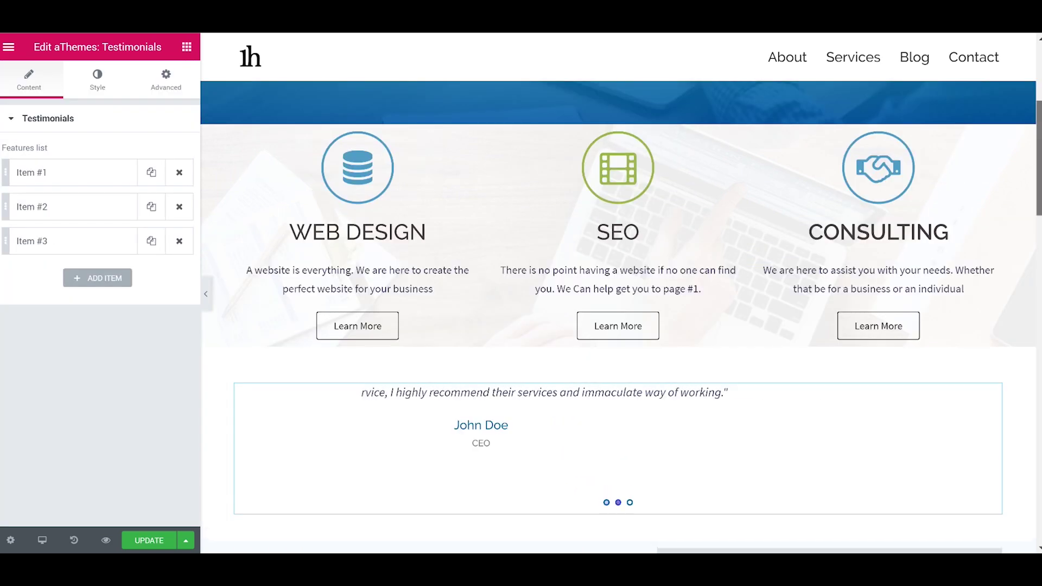
{"action": "left_click_drag", "start_coordinate": [1040, 154], "coordinate": [1040, 268]}
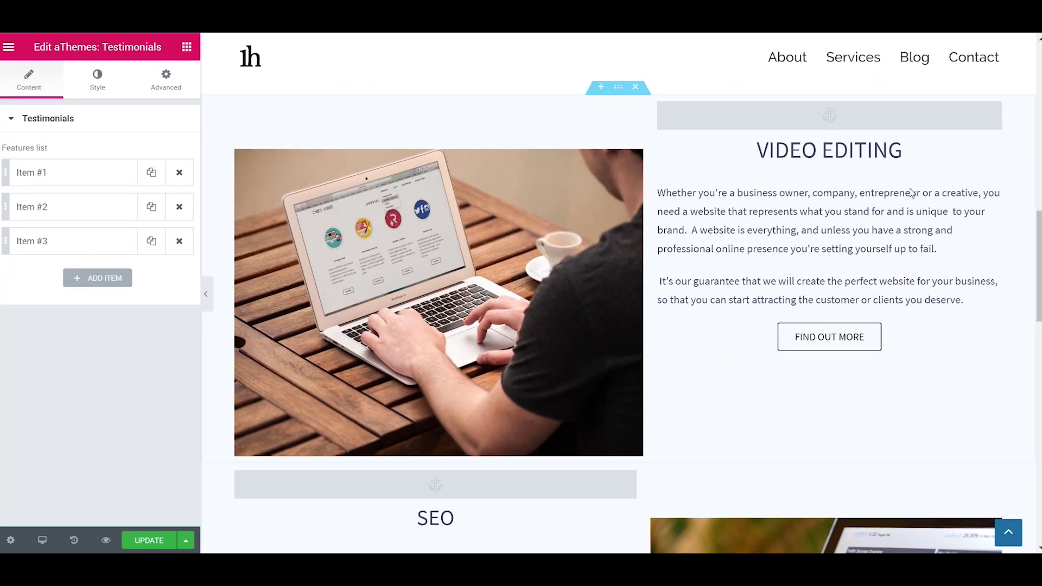
{"action": "scroll", "coordinate": [808, 341], "scroll_direction": "up", "scroll_amount": 2}
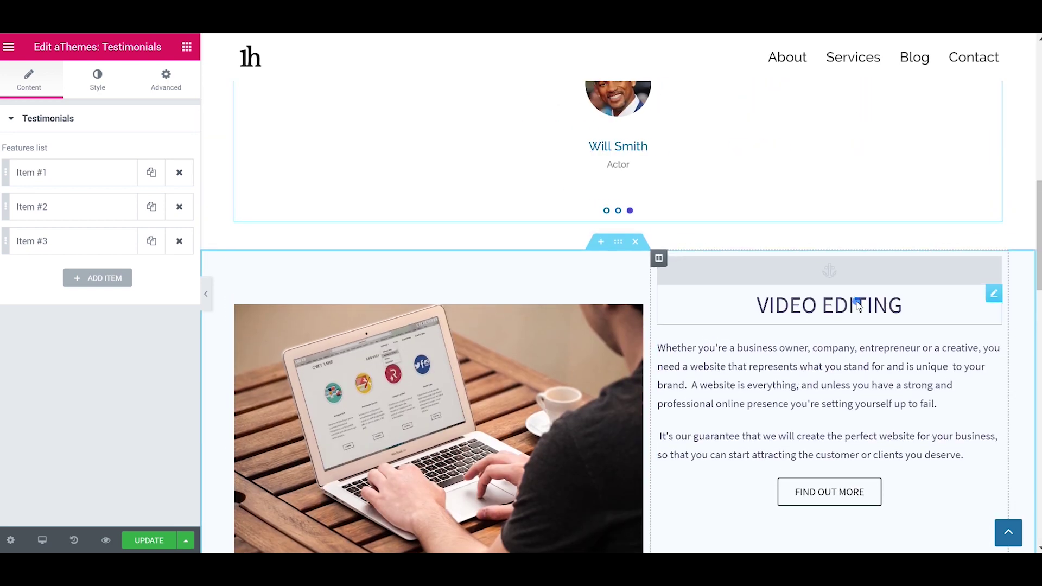
{"action": "left_click", "coordinate": [915, 310]}
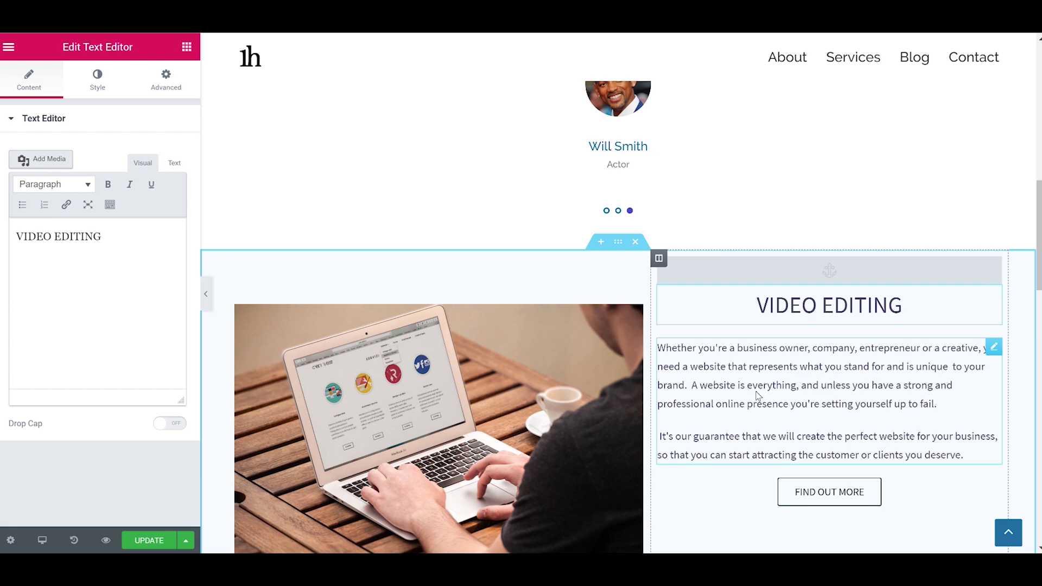
{"action": "scroll", "coordinate": [758, 395], "scroll_direction": "down", "scroll_amount": 3}
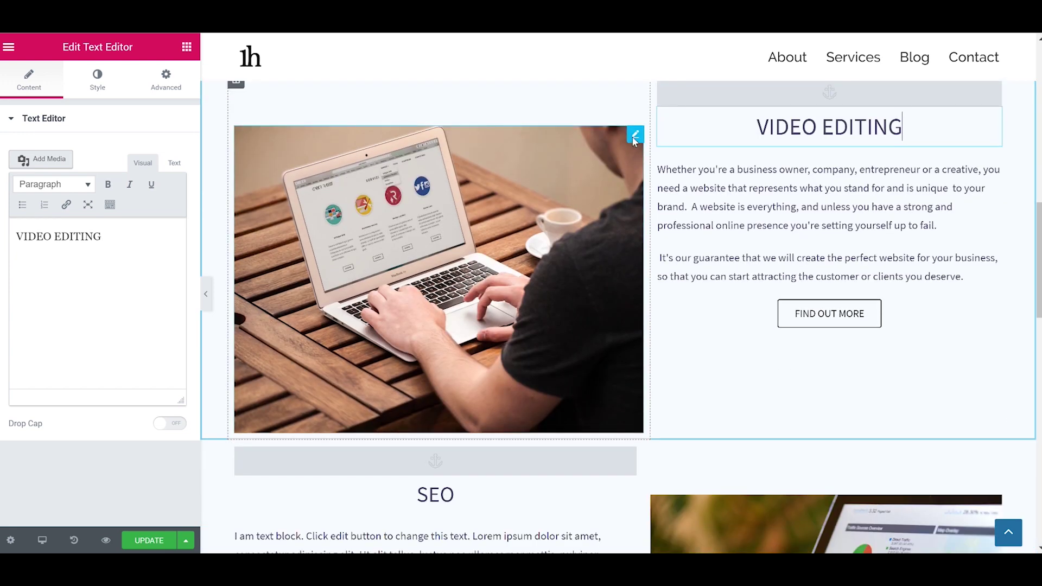
{"action": "left_click", "coordinate": [634, 137]}
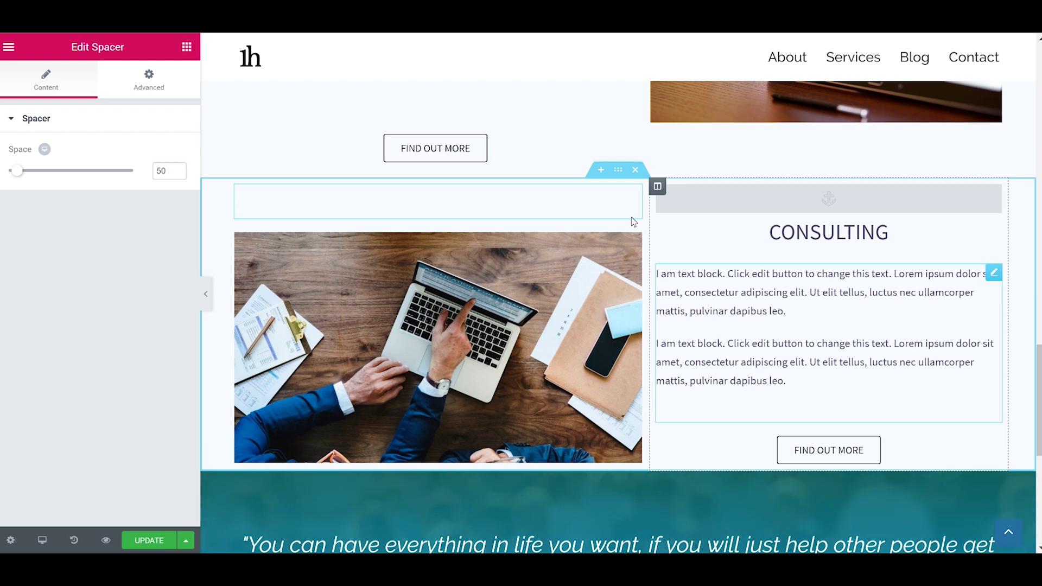
Step: Duplicate the Consulting section and swap its columns so the text sits left of the photo
{"action": "right_click", "coordinate": [622, 172]}
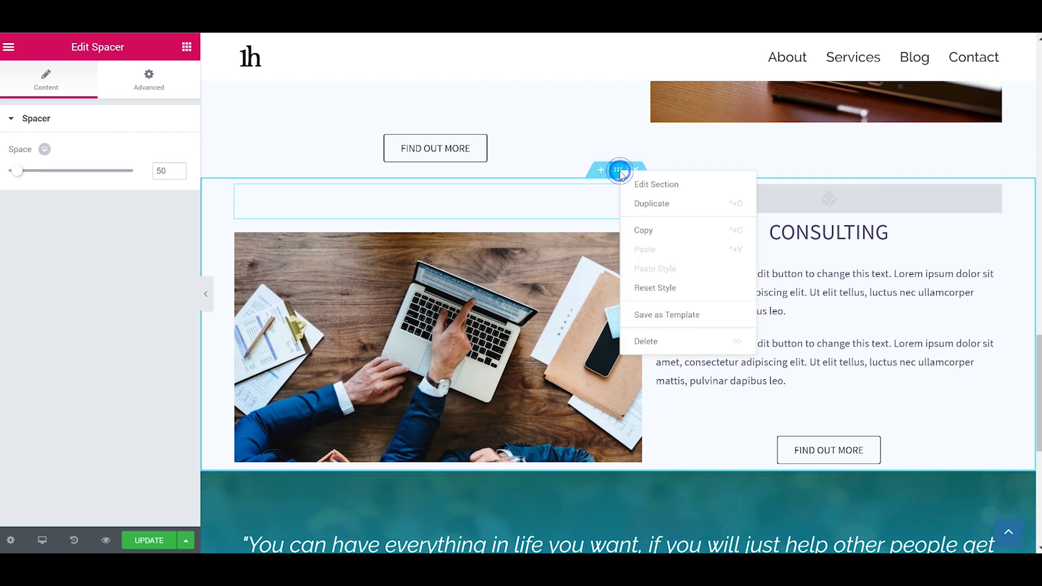
{"action": "left_click", "coordinate": [655, 204]}
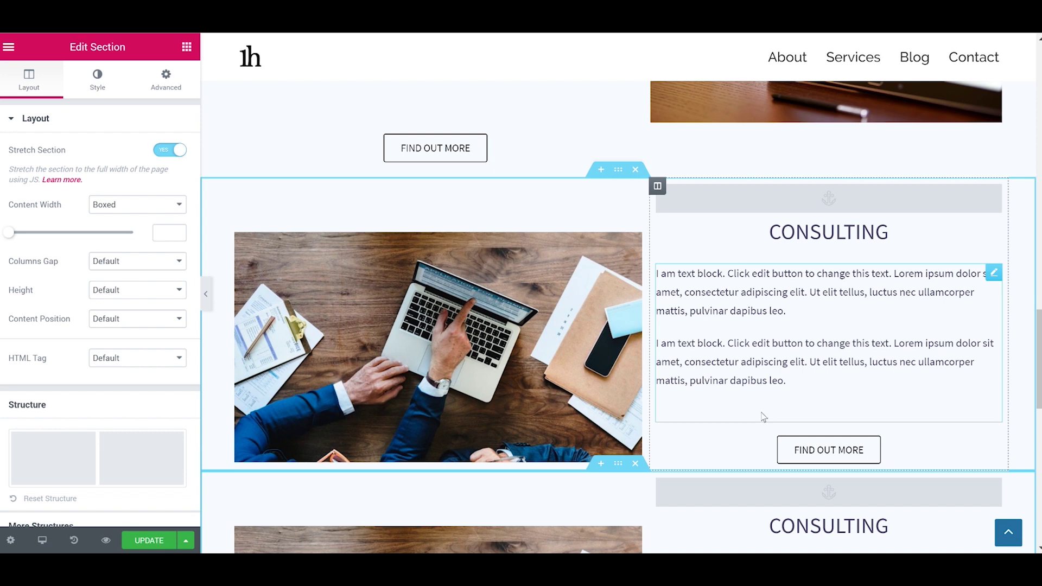
{"action": "scroll", "coordinate": [764, 417], "scroll_direction": "down", "scroll_amount": 6}
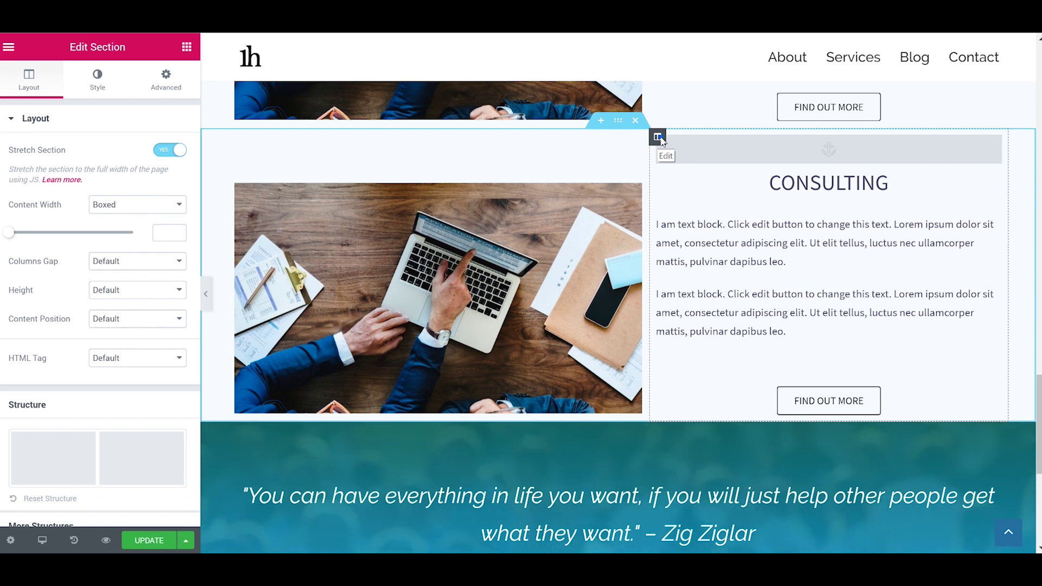
{"action": "left_click_drag", "start_coordinate": [658, 137], "coordinate": [332, 259]}
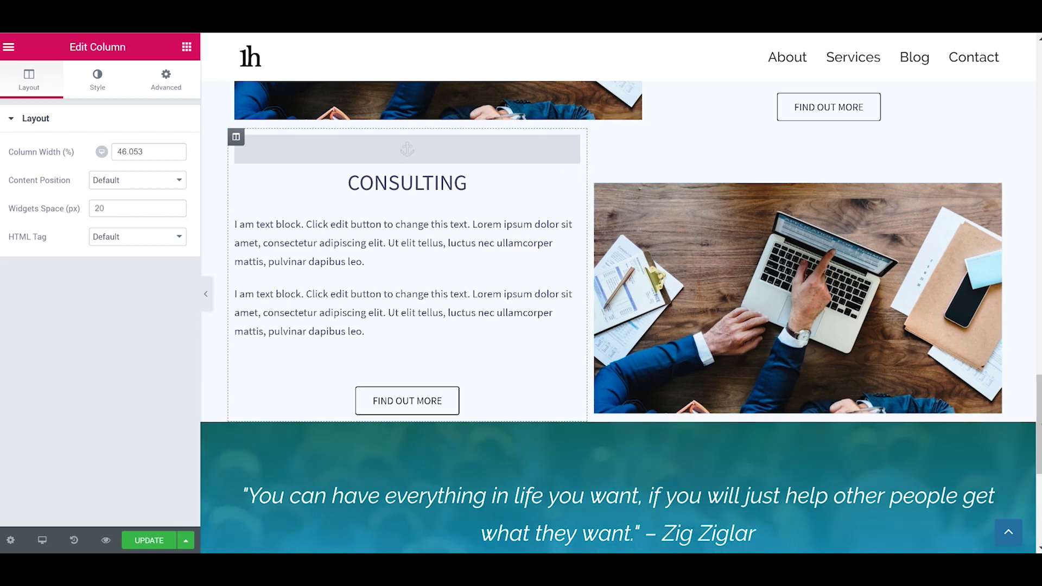
Step: Delete the FIND OUT MORE button from the first Consulting row
{"action": "scroll", "coordinate": [847, 374], "scroll_direction": "up", "scroll_amount": 5}
{"action": "left_click", "coordinate": [847, 374]}
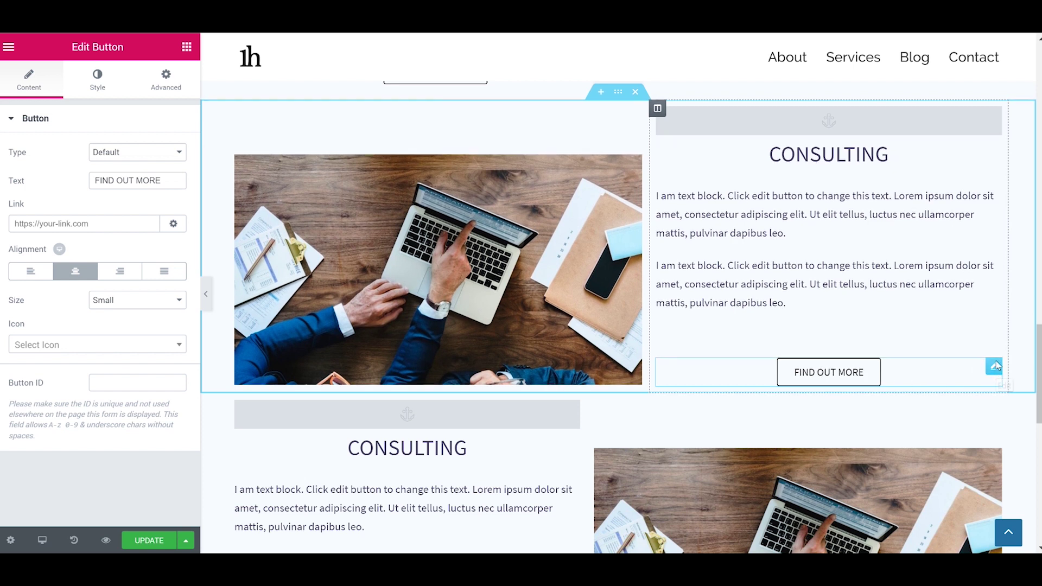
{"action": "right_click", "coordinate": [996, 367]}
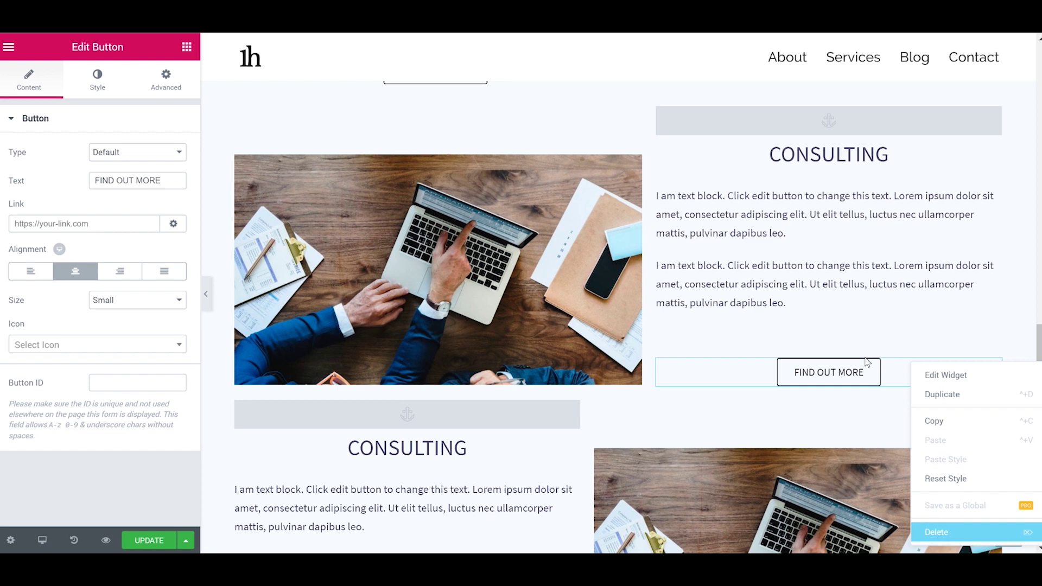
{"action": "key", "text": "Delete"}
Step: Open the Zig Ziglar quote widget's text, 'You can have everything in life you want…', for editing
{"action": "scroll", "coordinate": [896, 359], "scroll_direction": "down", "scroll_amount": 8}
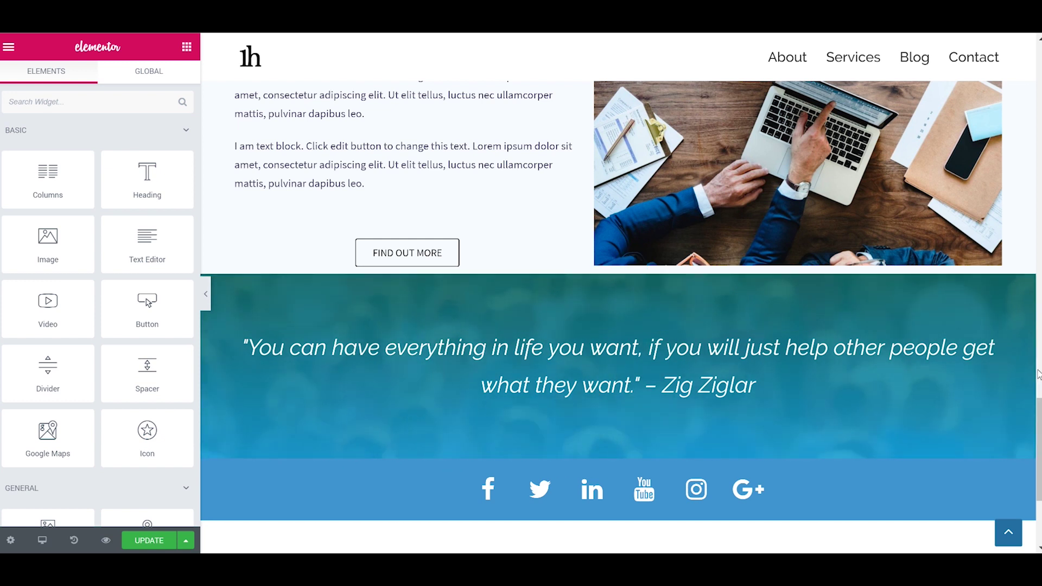
{"action": "right_click", "coordinate": [365, 298]}
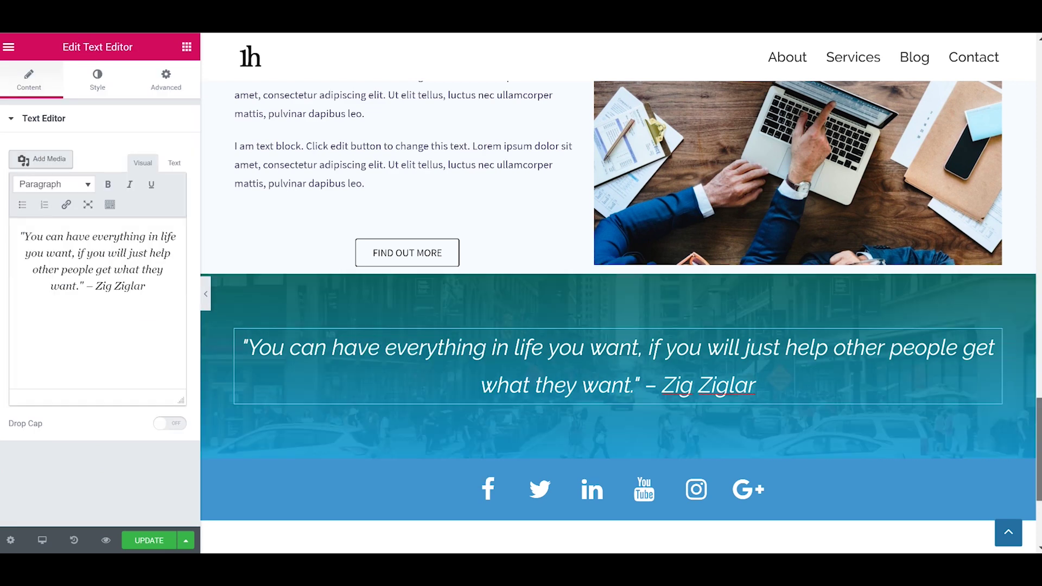
{"action": "left_click_drag", "start_coordinate": [1040, 451], "coordinate": [1039, 457]}
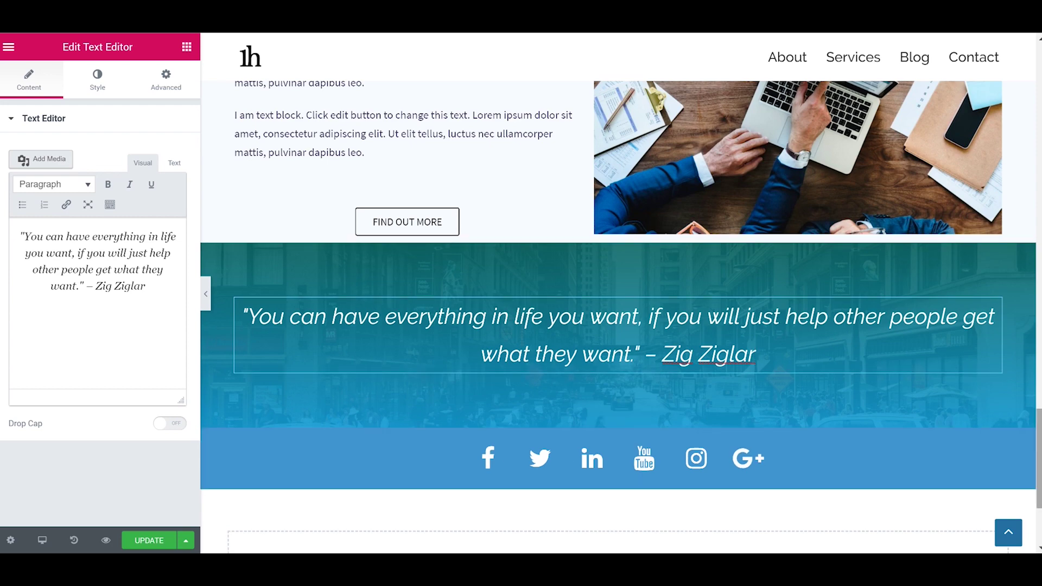
{"action": "scroll", "coordinate": [621, 316], "scroll_direction": "up", "scroll_amount": 7}
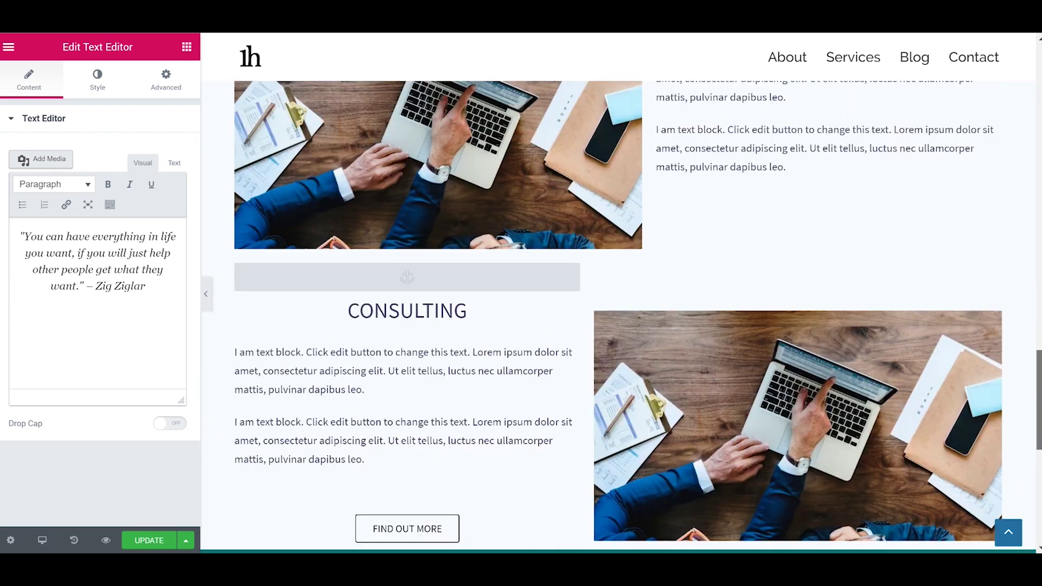
{"action": "scroll", "coordinate": [621, 316], "scroll_direction": "up", "scroll_amount": 8}
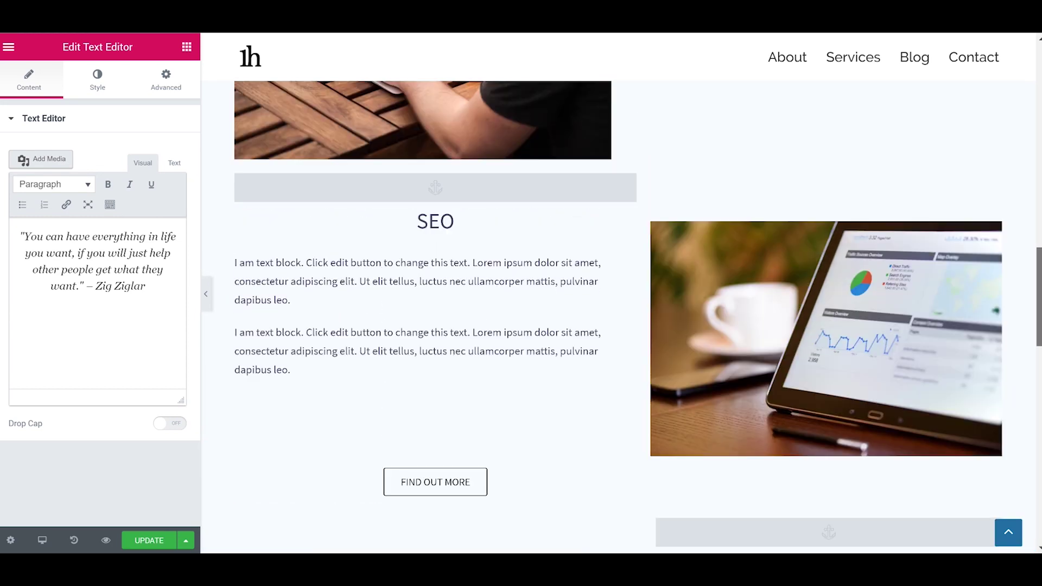
{"action": "scroll", "coordinate": [621, 317], "scroll_direction": "up", "scroll_amount": 8}
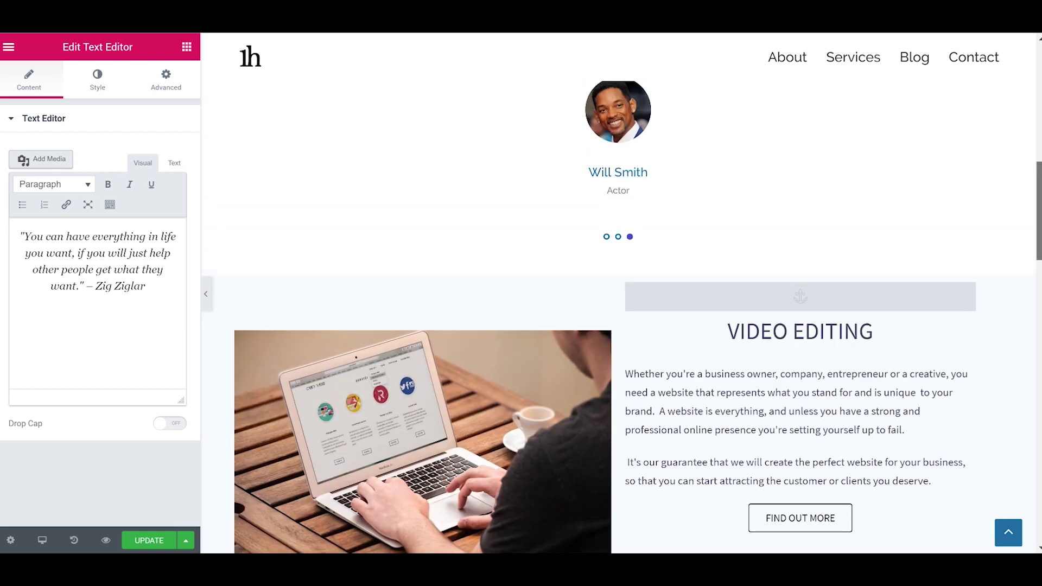
{"action": "scroll", "coordinate": [621, 316], "scroll_direction": "up", "scroll_amount": 5}
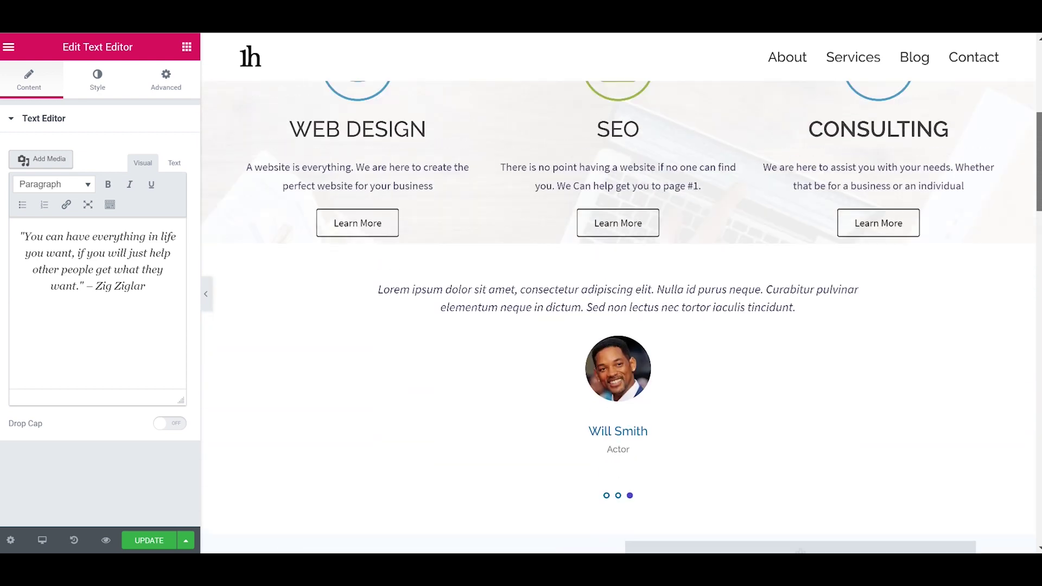
{"action": "scroll", "coordinate": [621, 316], "scroll_direction": "up", "scroll_amount": 5}
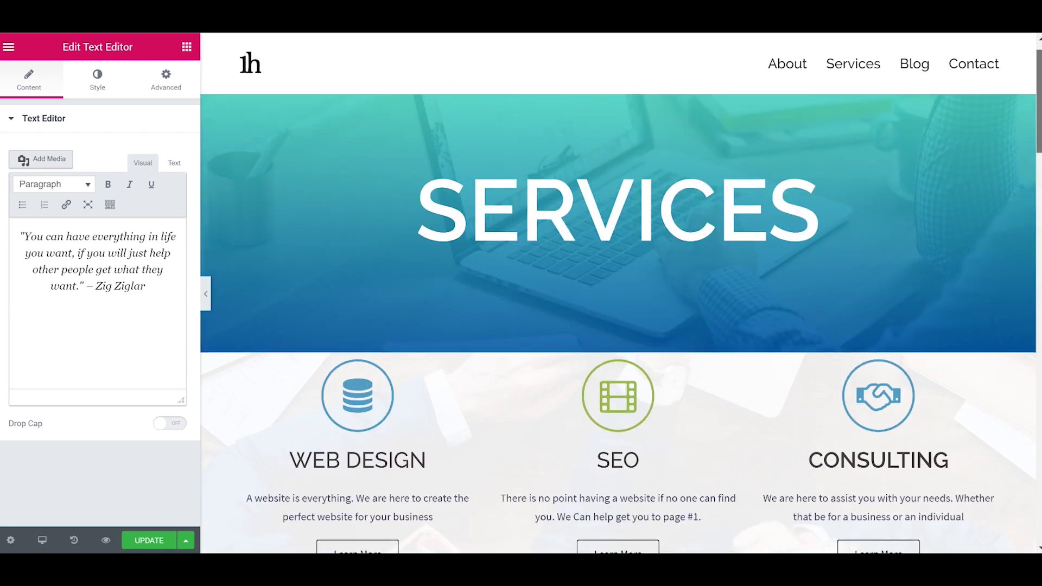
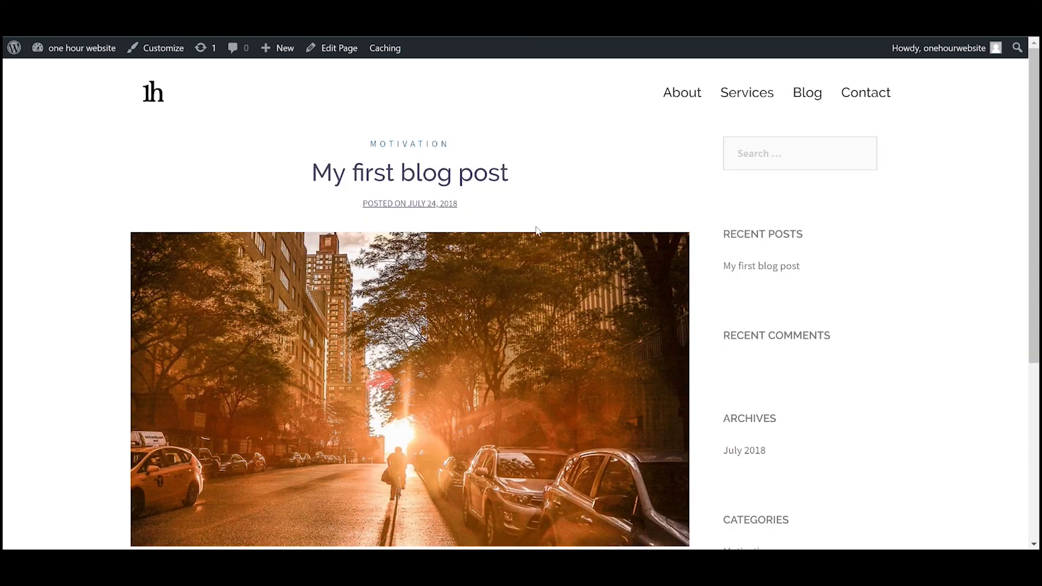
Step: Scroll through the published 'My first blog post' page, then head to the site's Dashboard
{"action": "left_click_drag", "start_coordinate": [1037, 187], "coordinate": [1032, 94]}
{"action": "scroll", "coordinate": [795, 311], "scroll_direction": "down", "scroll_amount": 5}
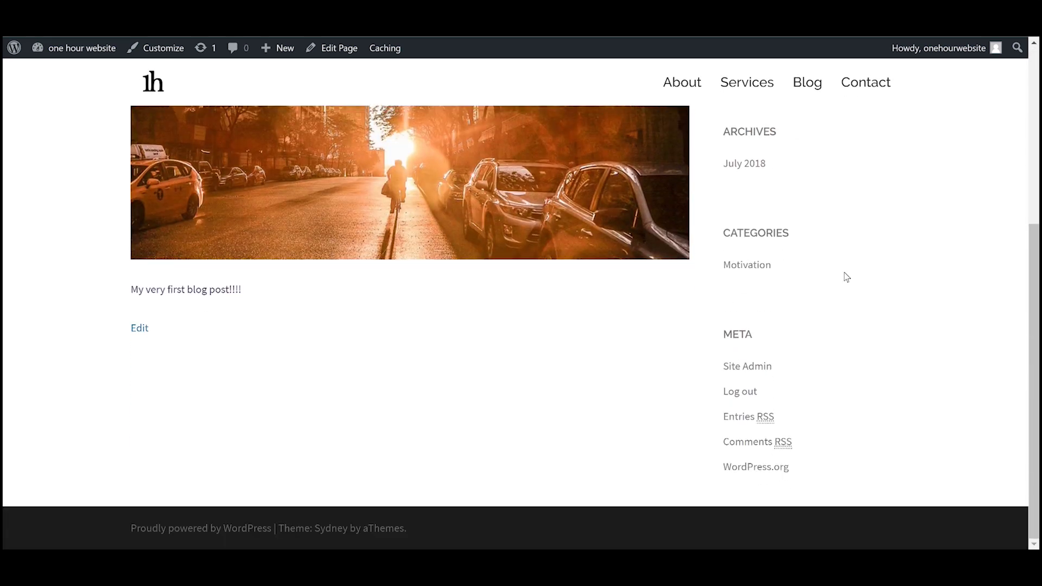
{"action": "scroll", "coordinate": [841, 196], "scroll_direction": "up", "scroll_amount": 5}
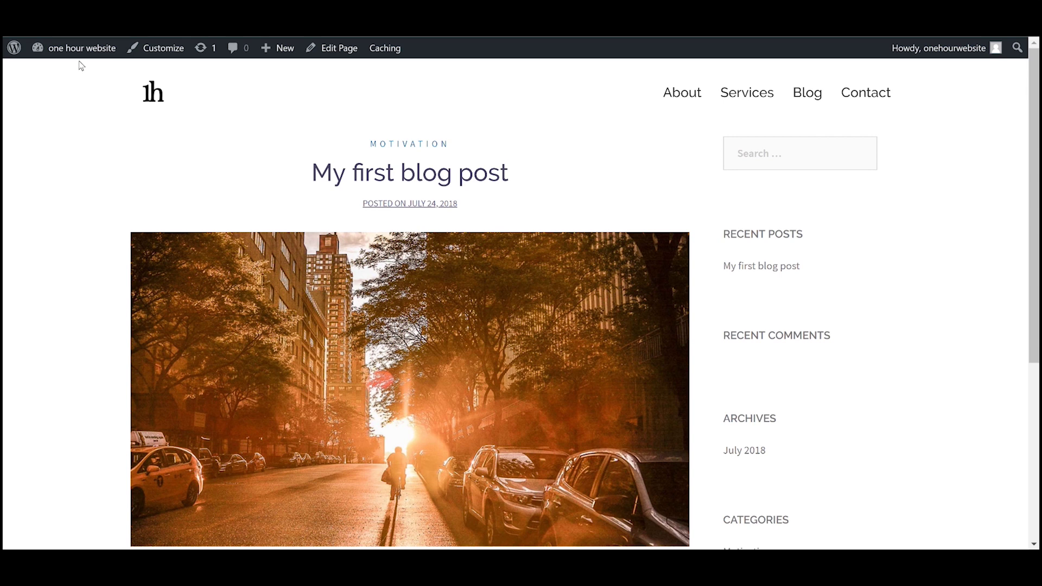
{"action": "mouse_move", "coordinate": [76, 54]}
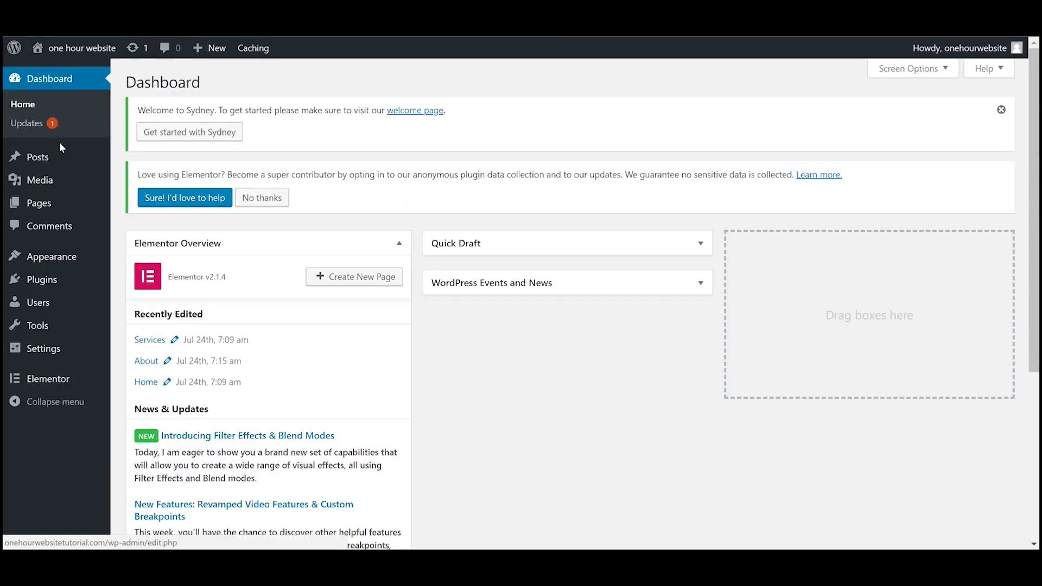
Step: In Appearance > Widgets, remove Search, Recent Comments, Archives, Categories and Meta from the Sidebar
{"action": "mouse_move", "coordinate": [57, 255]}
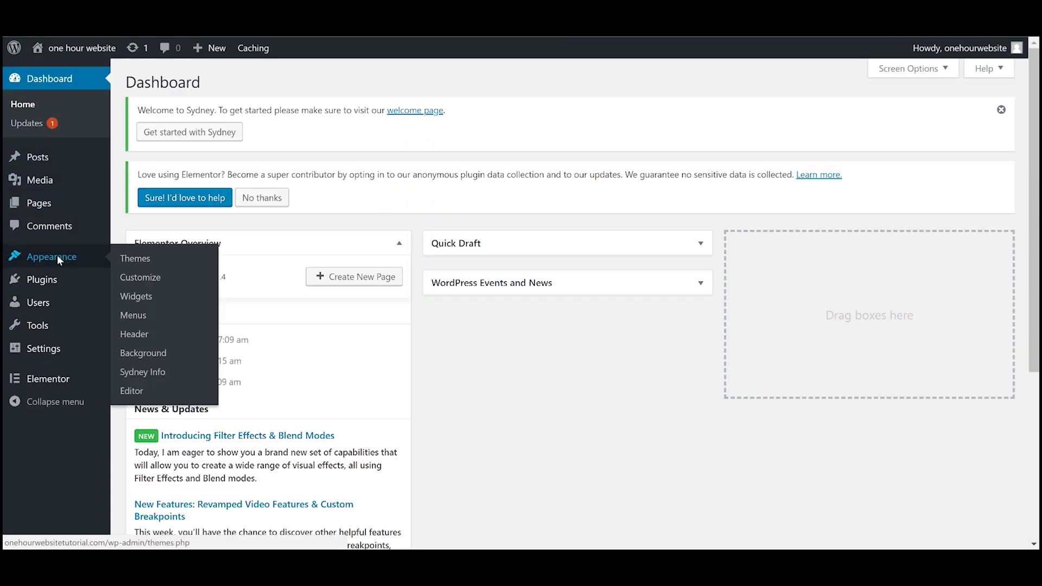
{"action": "left_click", "coordinate": [138, 295]}
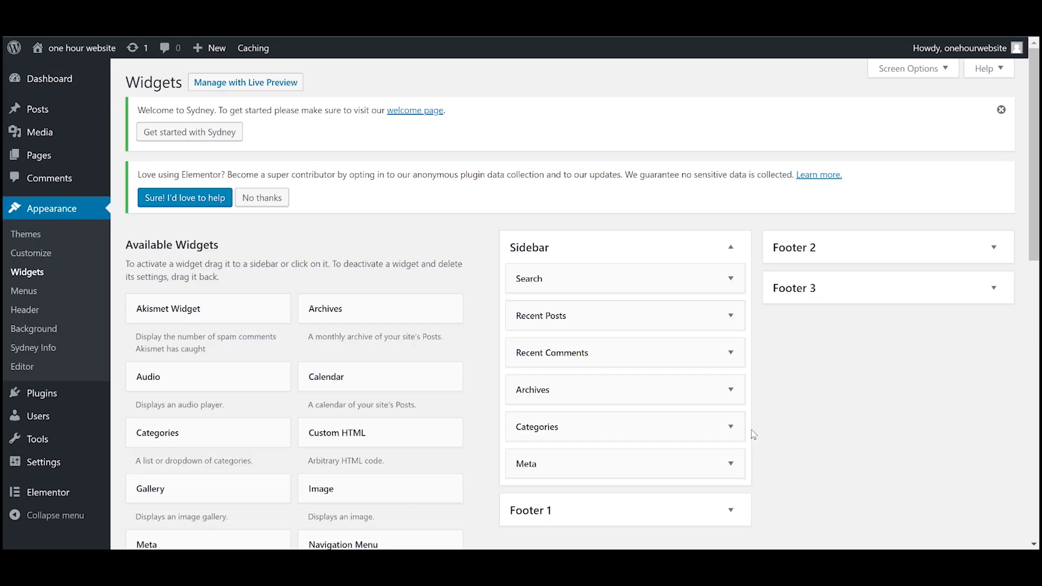
{"action": "left_click_drag", "start_coordinate": [1038, 260], "coordinate": [1037, 304]}
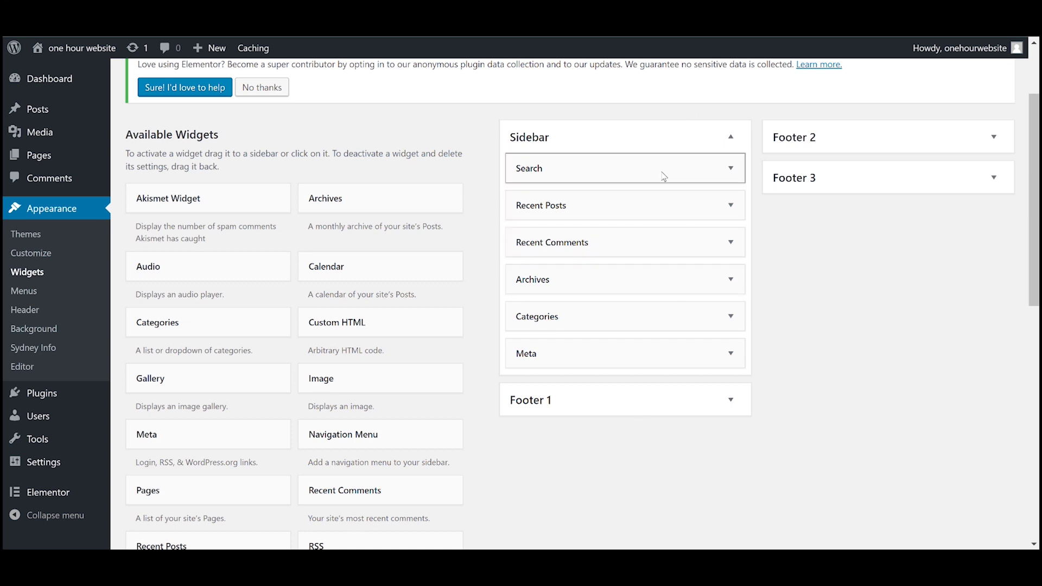
{"action": "left_click_drag", "start_coordinate": [650, 174], "coordinate": [472, 174]}
{"action": "left_click_drag", "start_coordinate": [653, 210], "coordinate": [272, 205]}
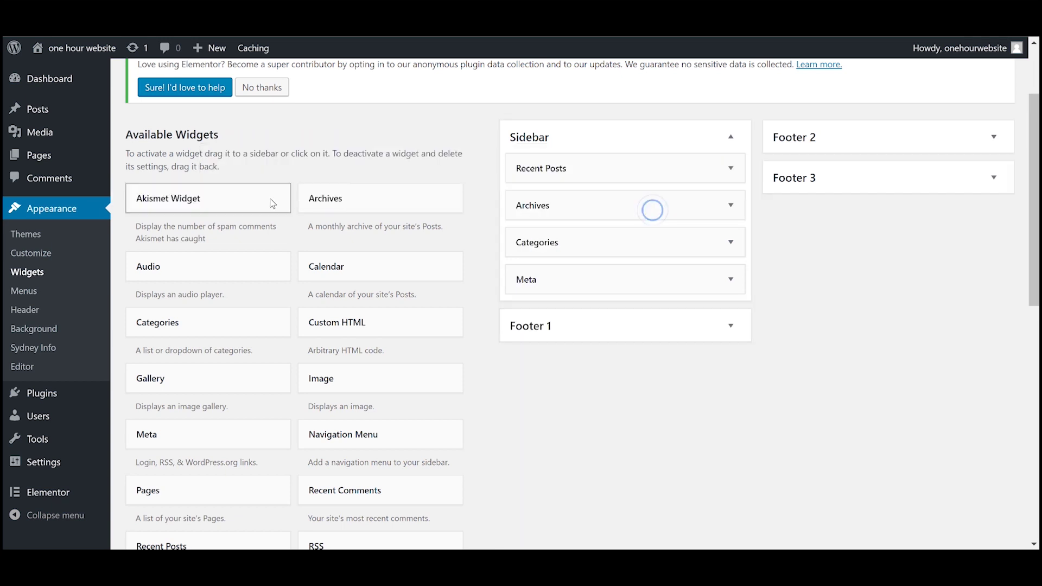
{"action": "left_click_drag", "start_coordinate": [604, 205], "coordinate": [136, 210]}
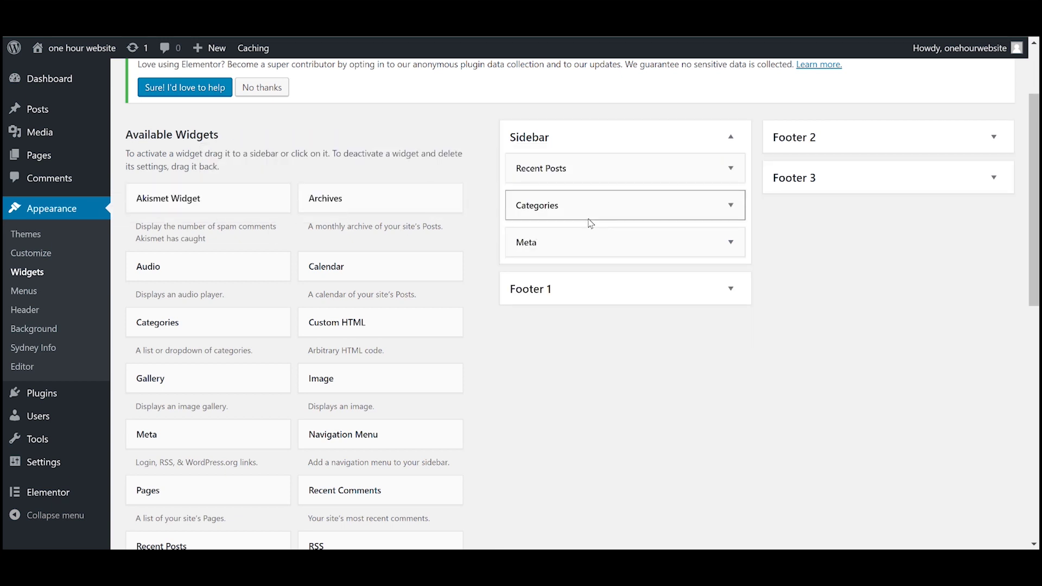
{"action": "left_click_drag", "start_coordinate": [588, 220], "coordinate": [233, 219]}
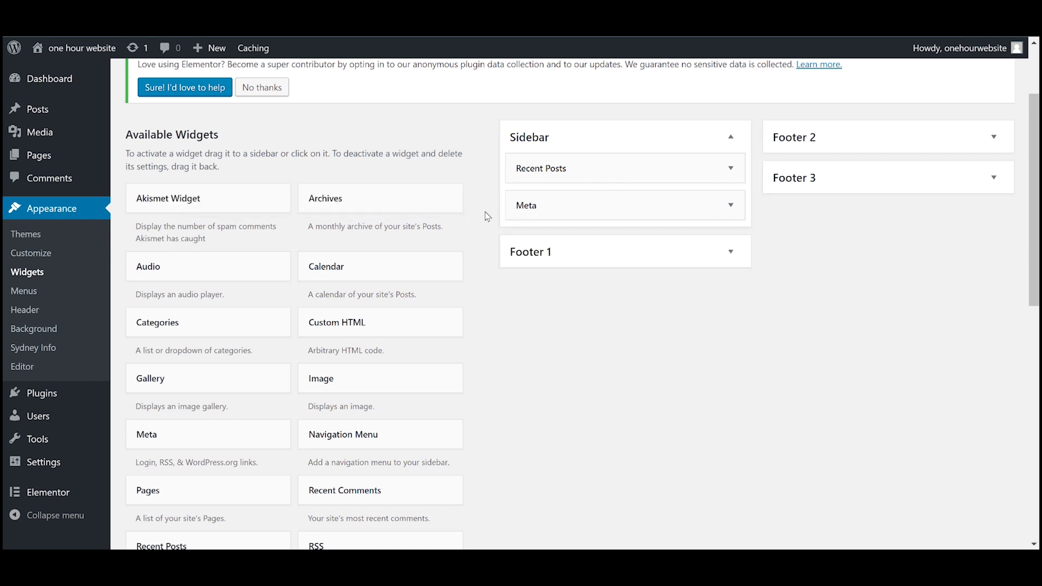
{"action": "left_click_drag", "start_coordinate": [613, 202], "coordinate": [217, 202]}
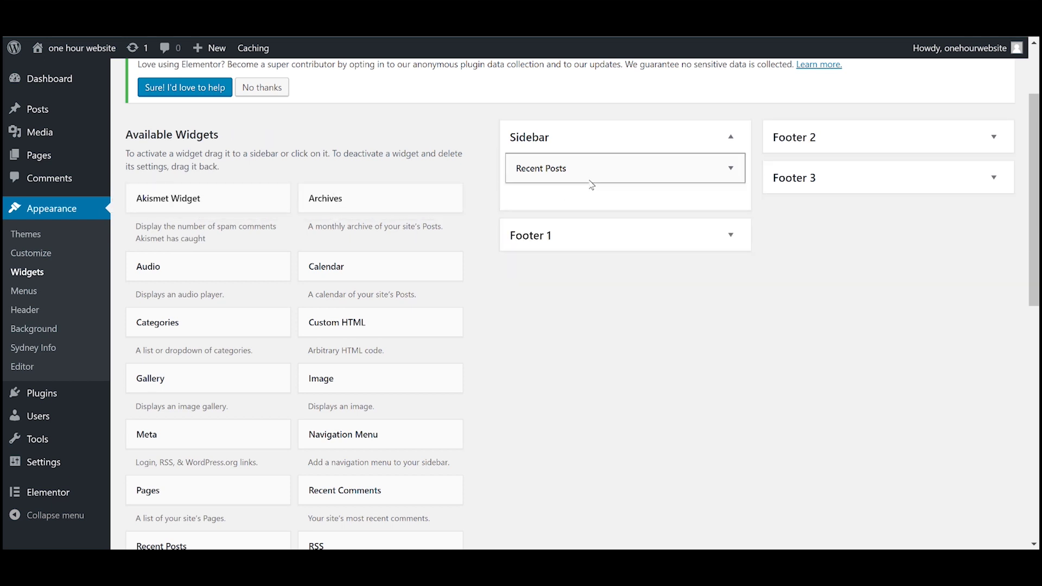
Step: Check the Sidebar now holds only Recent Posts, then visit the site
{"action": "scroll", "coordinate": [580, 324], "scroll_direction": "down", "scroll_amount": 6}
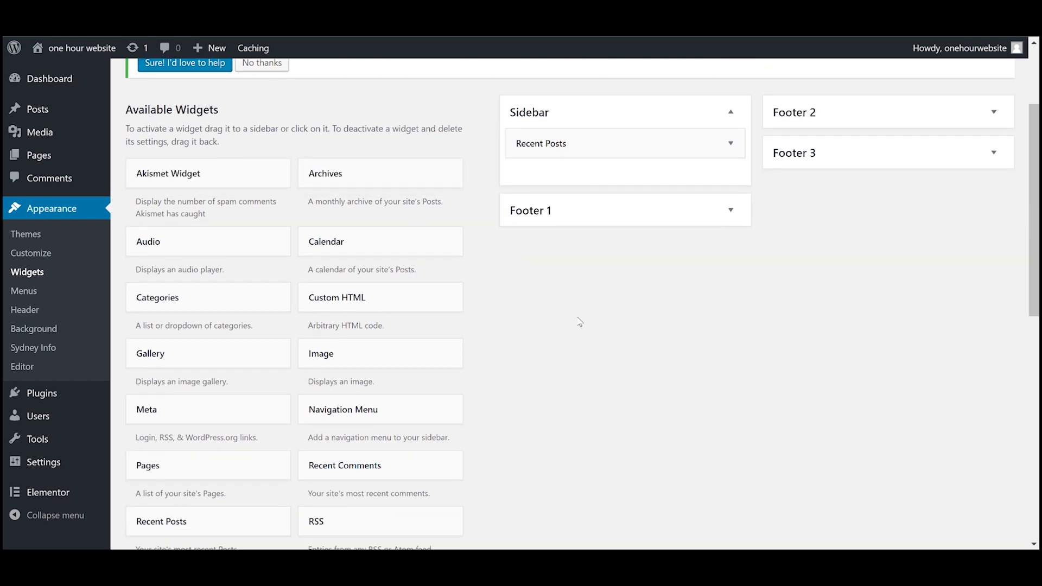
{"action": "scroll", "coordinate": [577, 323], "scroll_direction": "up", "scroll_amount": 6}
{"action": "mouse_move", "coordinate": [83, 57]}
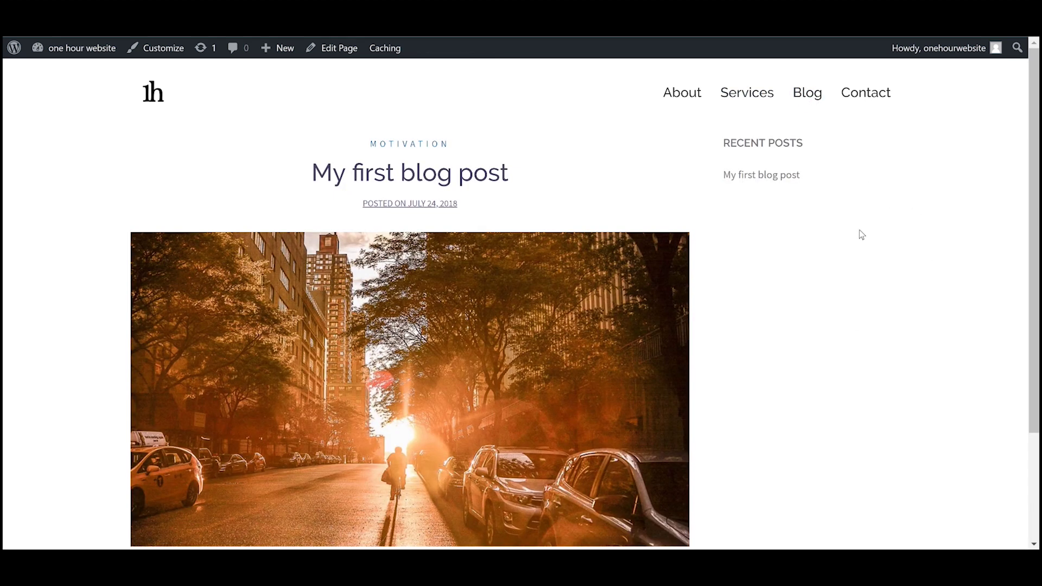
Step: Go to the live Contact page and open it in the WordPress page editor
{"action": "left_click_drag", "start_coordinate": [1034, 231], "coordinate": [1034, 248]}
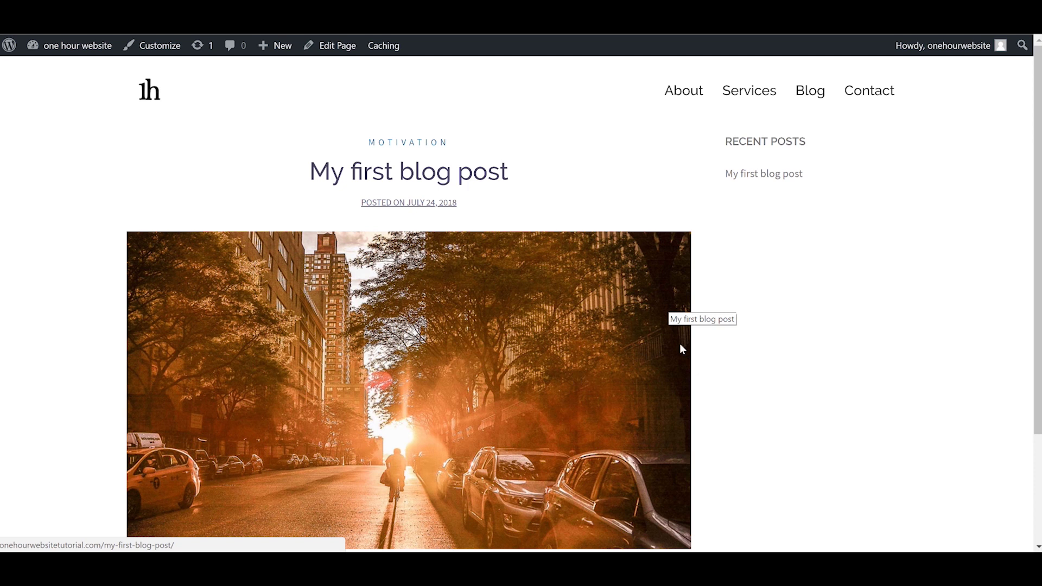
{"action": "left_click", "coordinate": [870, 95]}
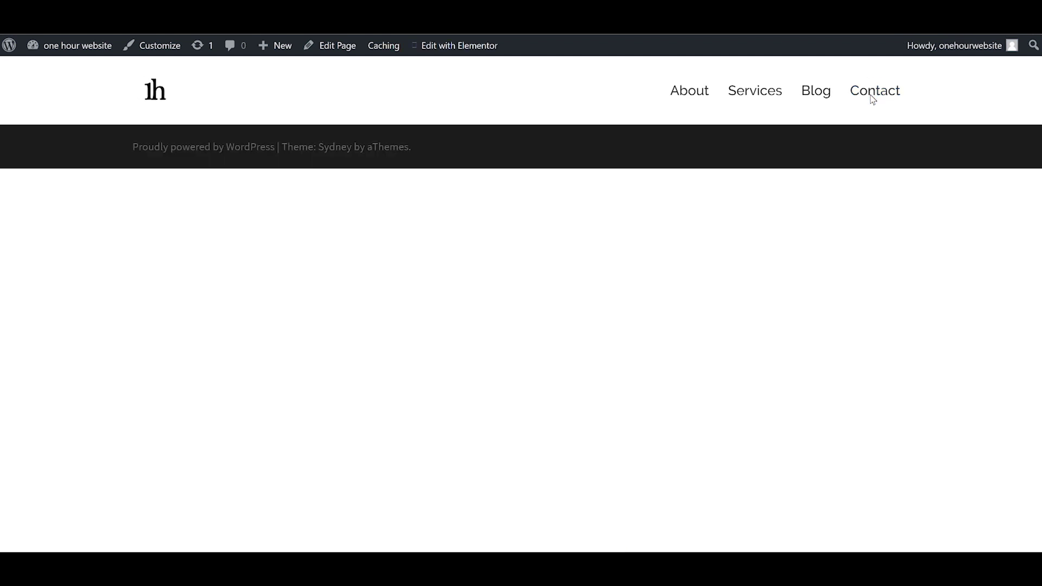
{"action": "left_click", "coordinate": [337, 46]}
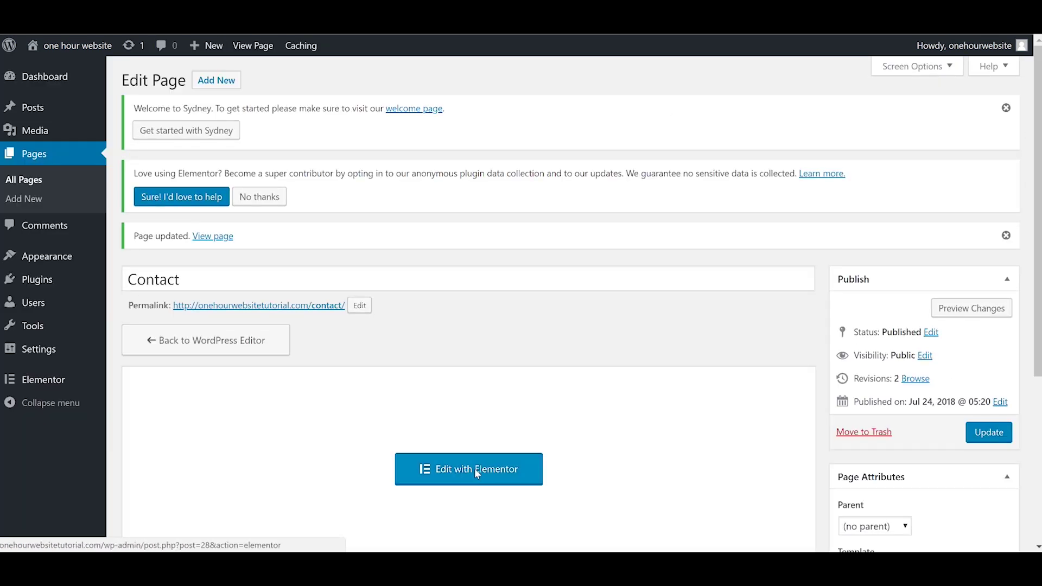
Step: In Elementor, import the Contact Page Template file and insert it into the Contact page
{"action": "left_click", "coordinate": [474, 471]}
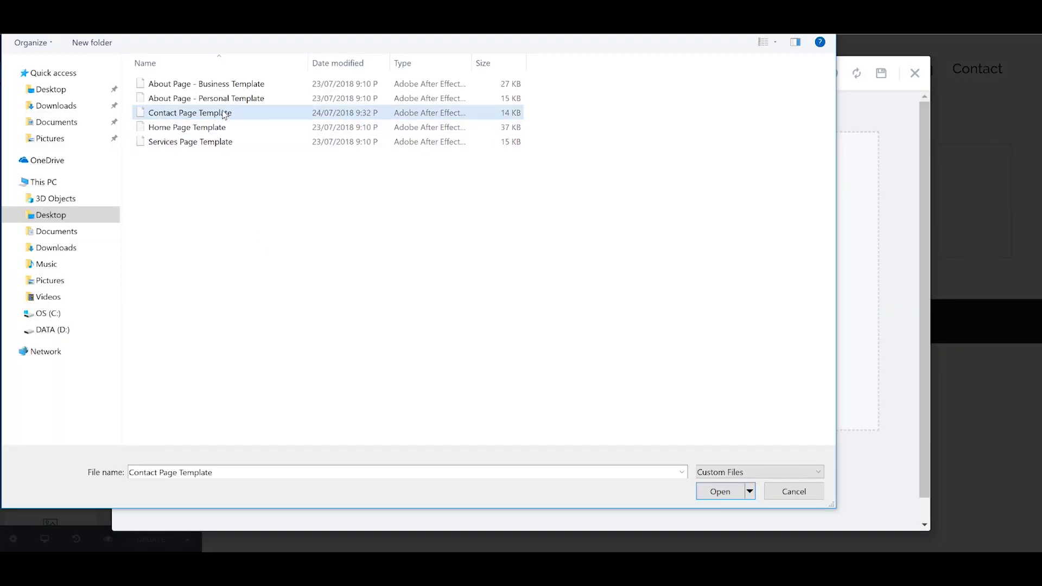
{"action": "double_click", "coordinate": [227, 112]}
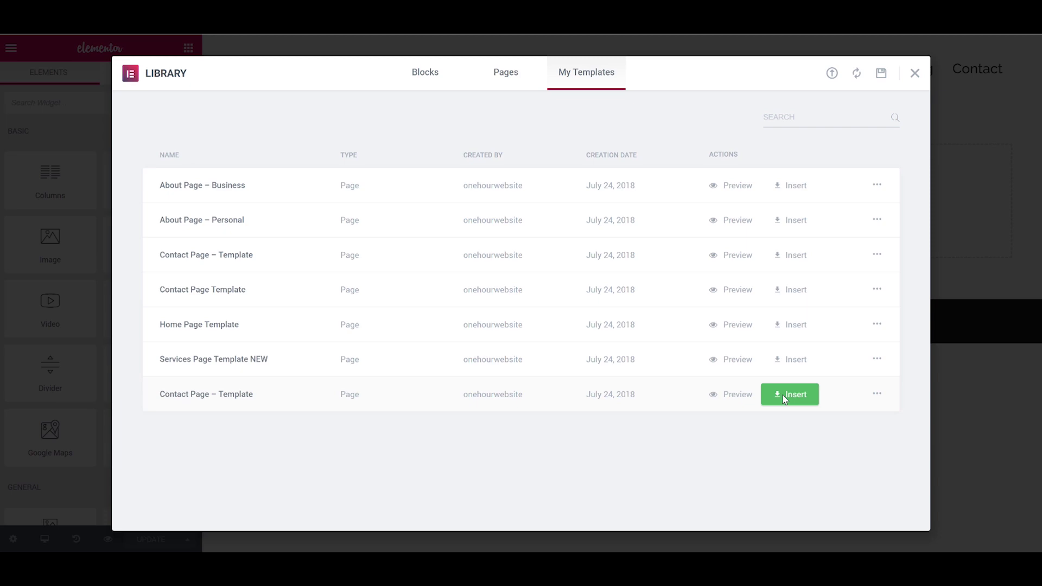
{"action": "left_click", "coordinate": [790, 394]}
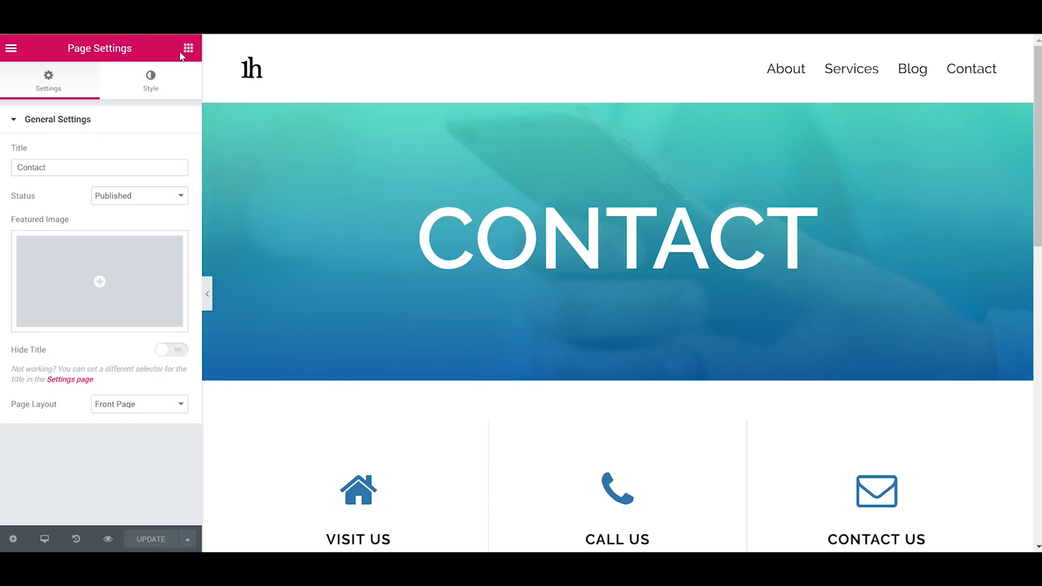
Step: Select the CONTACT hero section's style settings, keeping its photo background after briefly trying gradient
{"action": "left_click", "coordinate": [188, 48]}
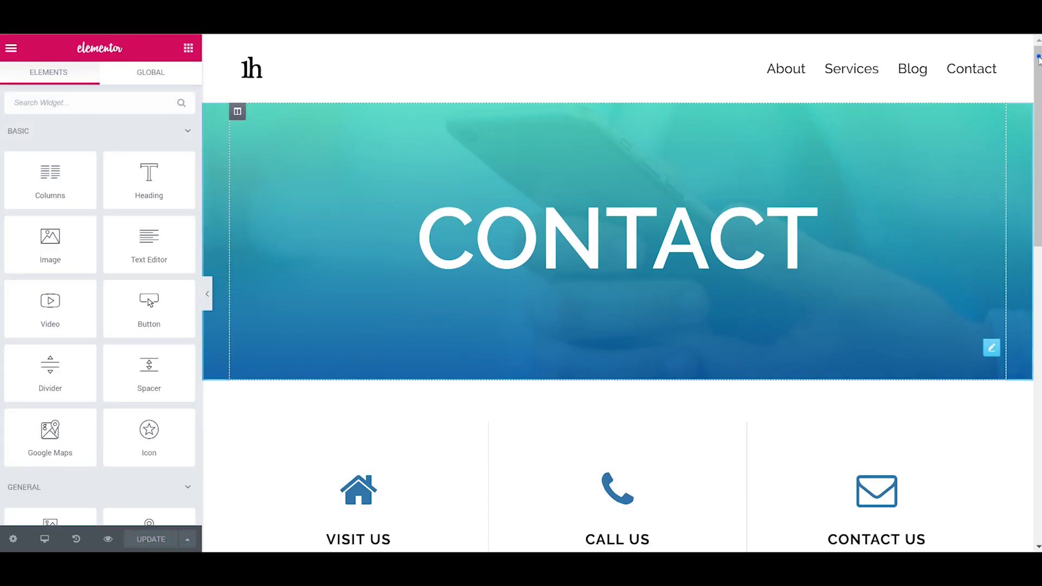
{"action": "mouse_move", "coordinate": [1038, 56]}
{"action": "left_mouse_down"}
{"action": "mouse_move", "coordinate": [1038, 80]}
{"action": "mouse_move", "coordinate": [1038, 54]}
{"action": "left_mouse_up"}
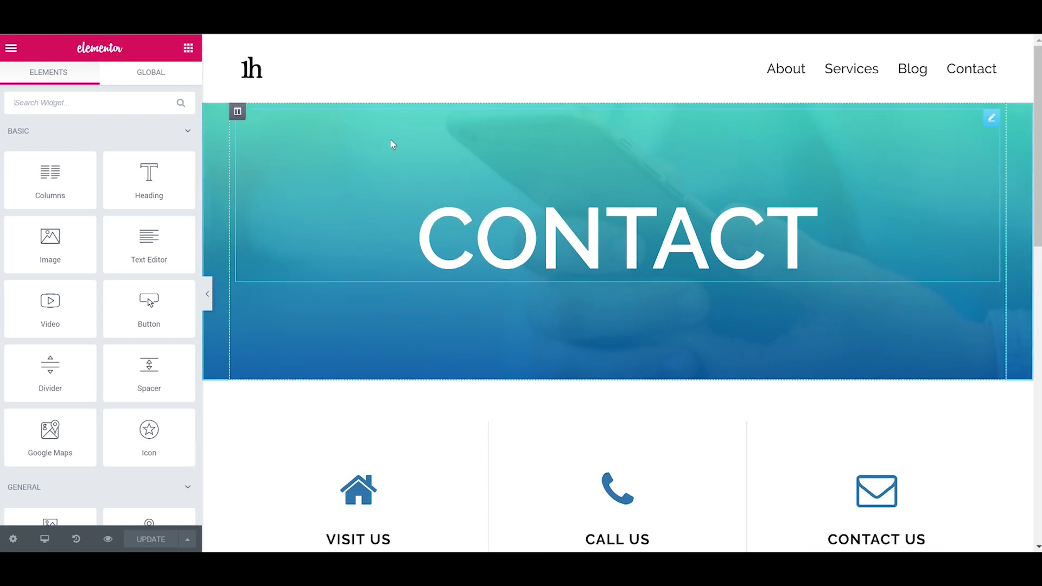
{"action": "left_click", "coordinate": [992, 113]}
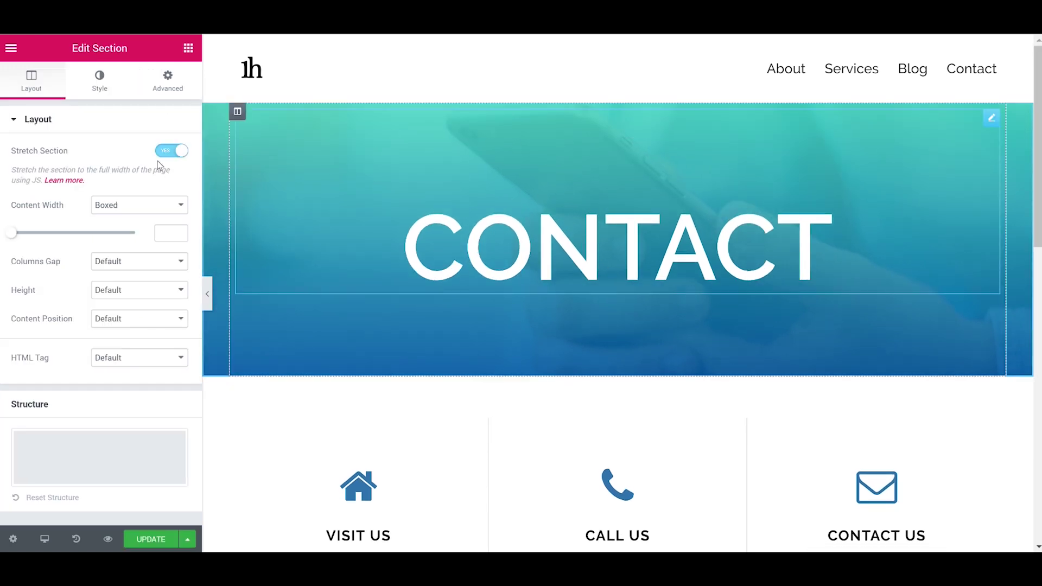
{"action": "left_click", "coordinate": [98, 85]}
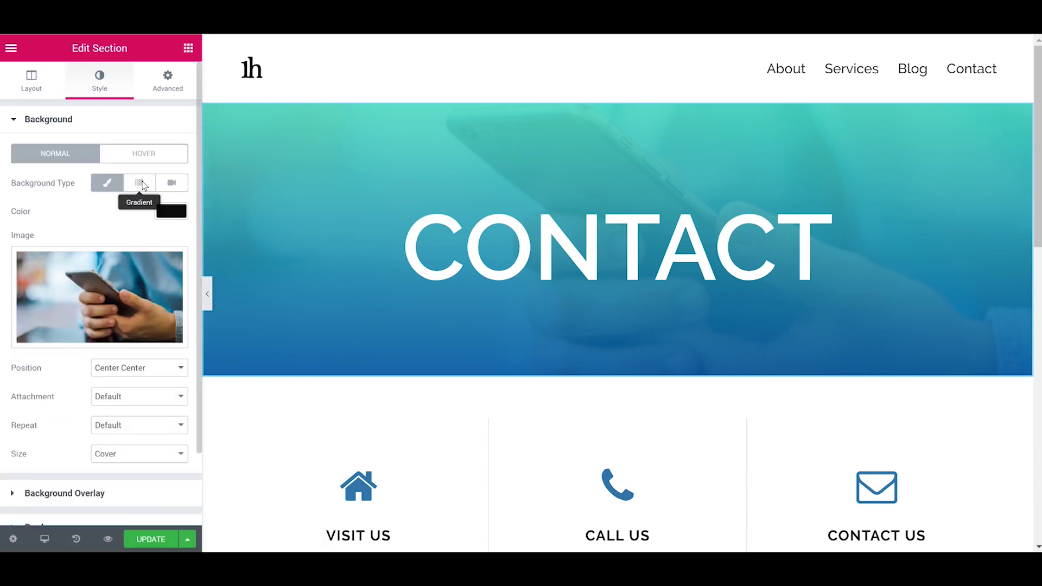
{"action": "left_click", "coordinate": [141, 183]}
{"action": "left_click", "coordinate": [108, 183]}
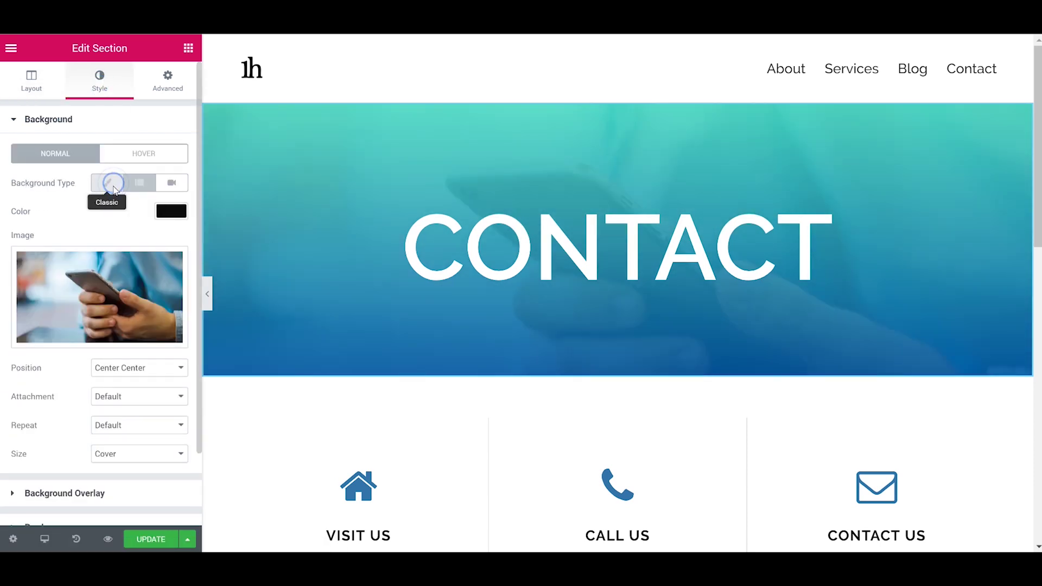
{"action": "scroll", "coordinate": [124, 327], "scroll_direction": "down", "scroll_amount": 2}
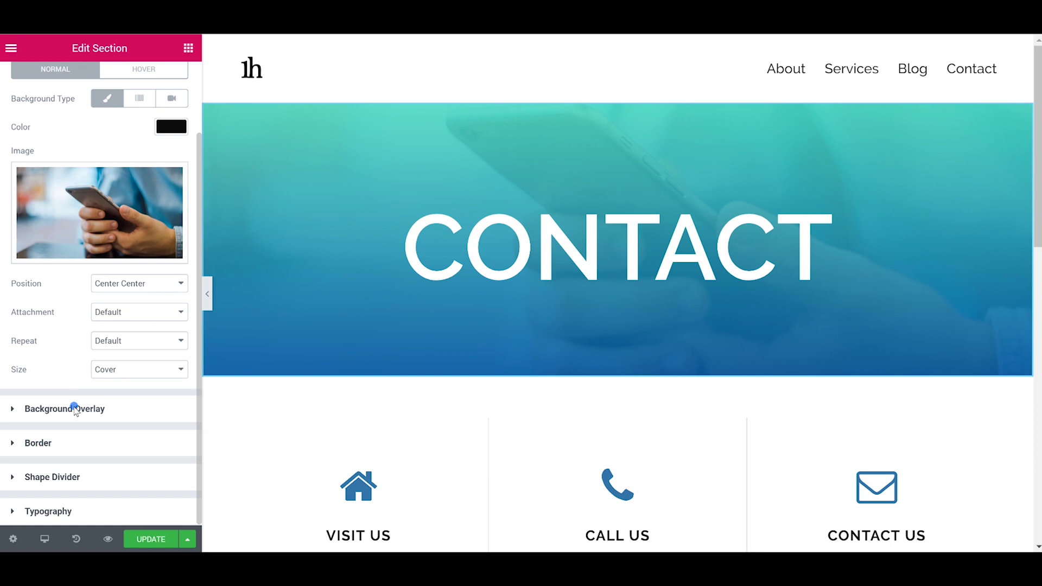
Step: Change the hero's background overlay to Classic black with opacity lowered to 0.49
{"action": "left_click", "coordinate": [74, 407]}
{"action": "left_click", "coordinate": [165, 218]}
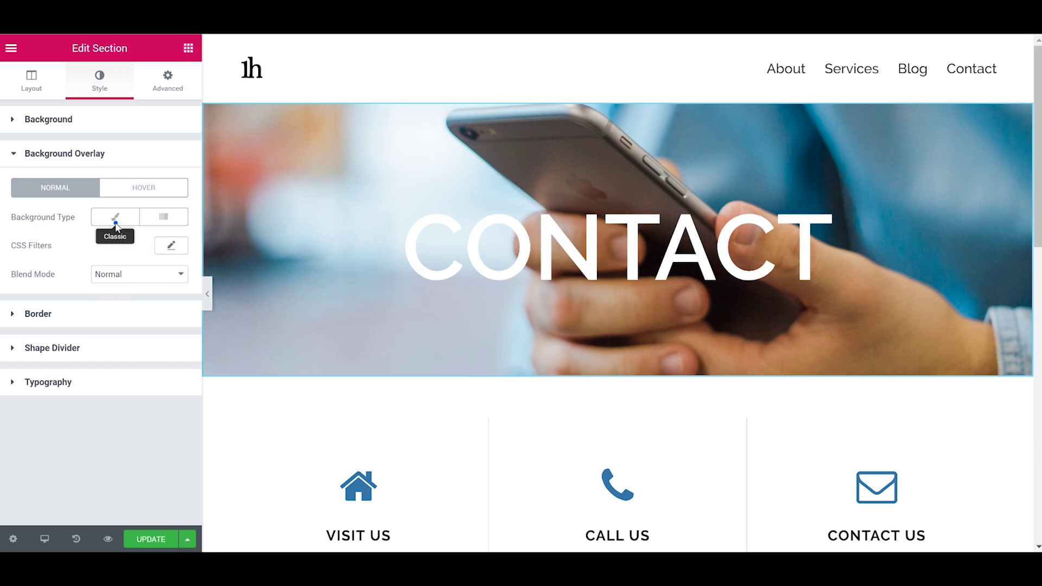
{"action": "left_click", "coordinate": [116, 224]}
{"action": "left_click", "coordinate": [173, 242]}
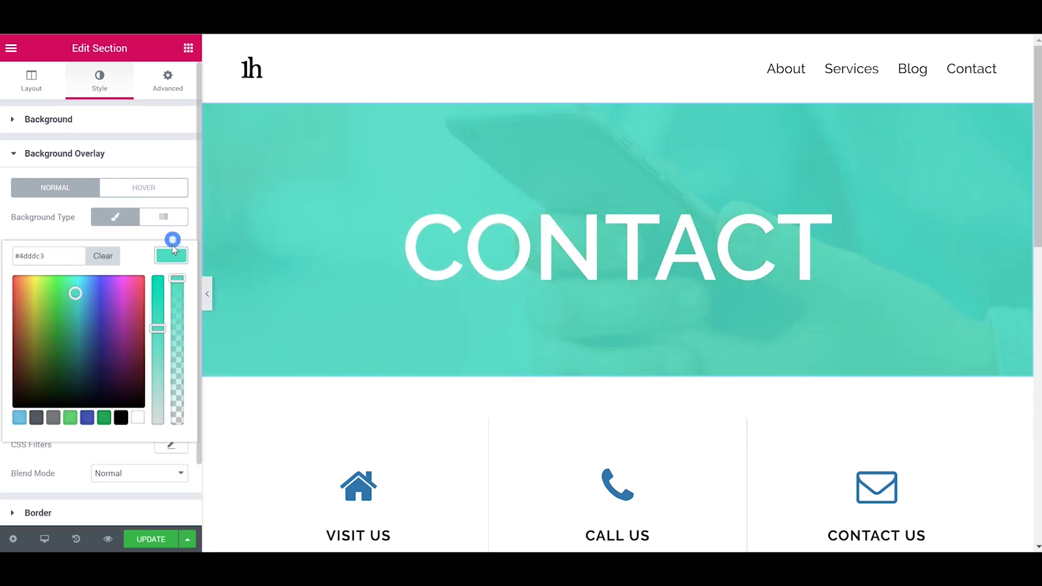
{"action": "left_click", "coordinate": [119, 417]}
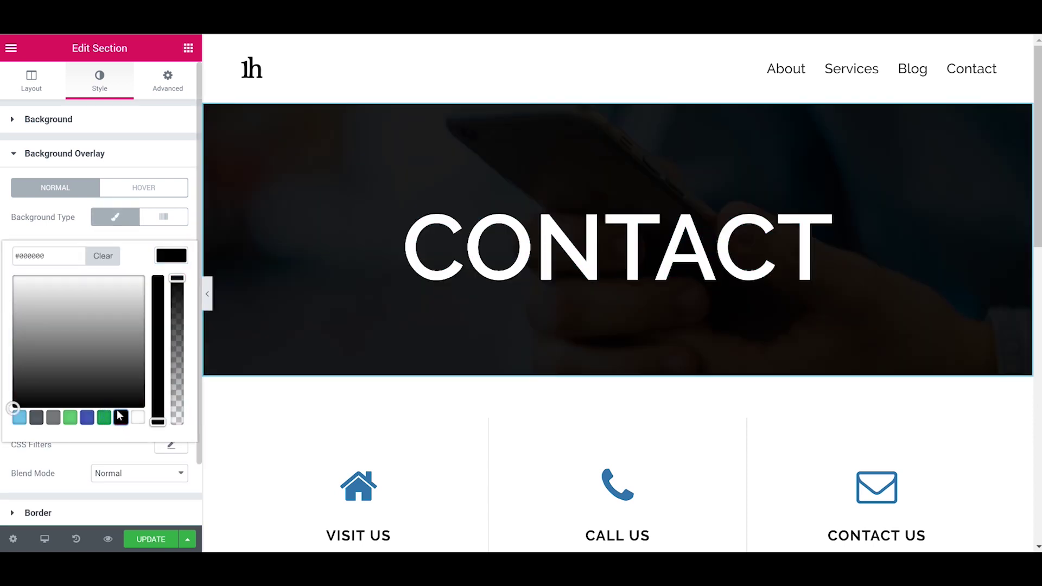
{"action": "left_click", "coordinate": [186, 154]}
{"action": "left_click", "coordinate": [187, 154]}
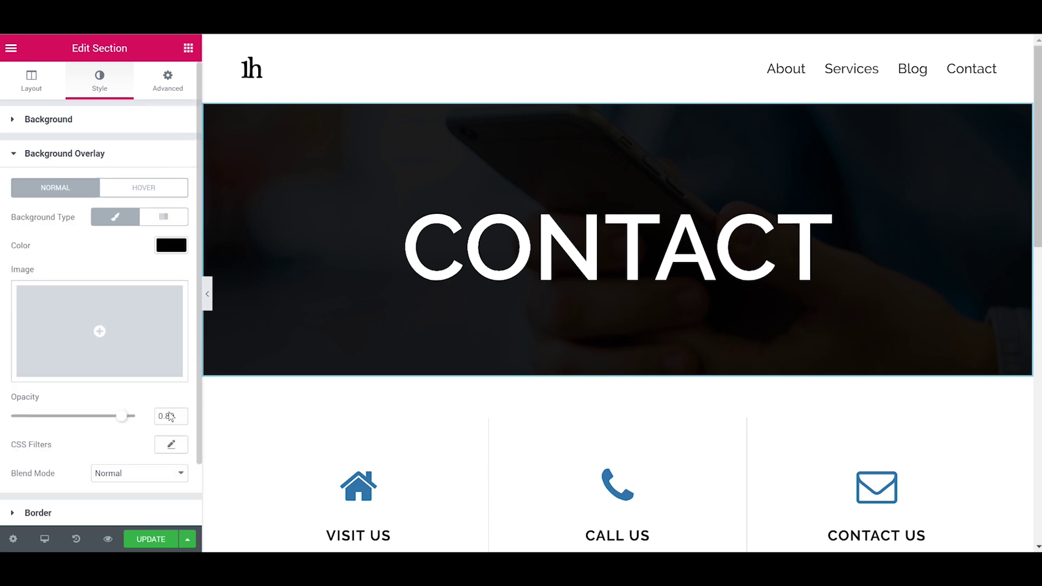
{"action": "left_click_drag", "start_coordinate": [123, 417], "coordinate": [65, 407]}
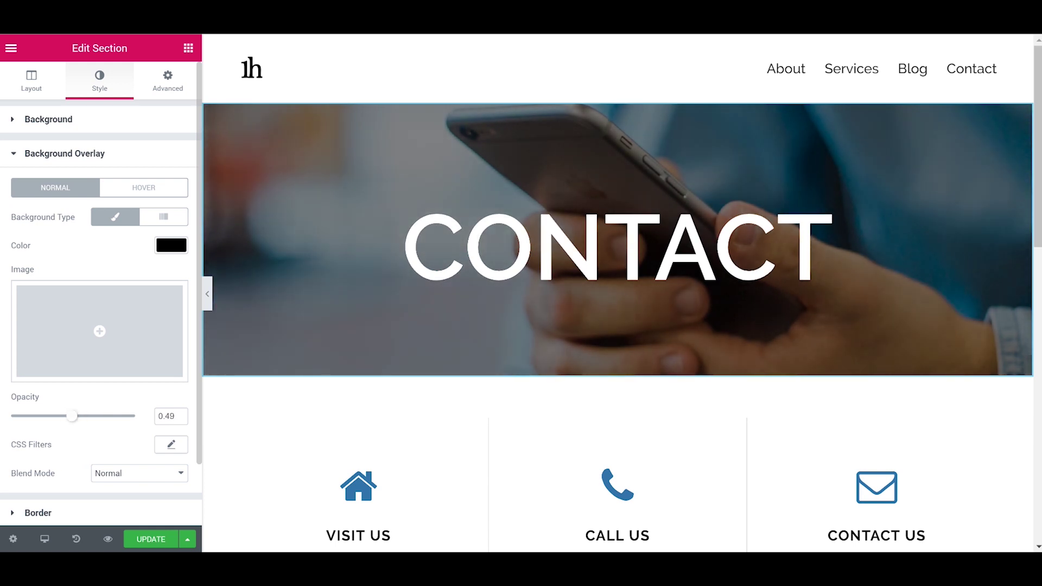
{"action": "scroll", "coordinate": [622, 294], "scroll_direction": "down", "scroll_amount": 3}
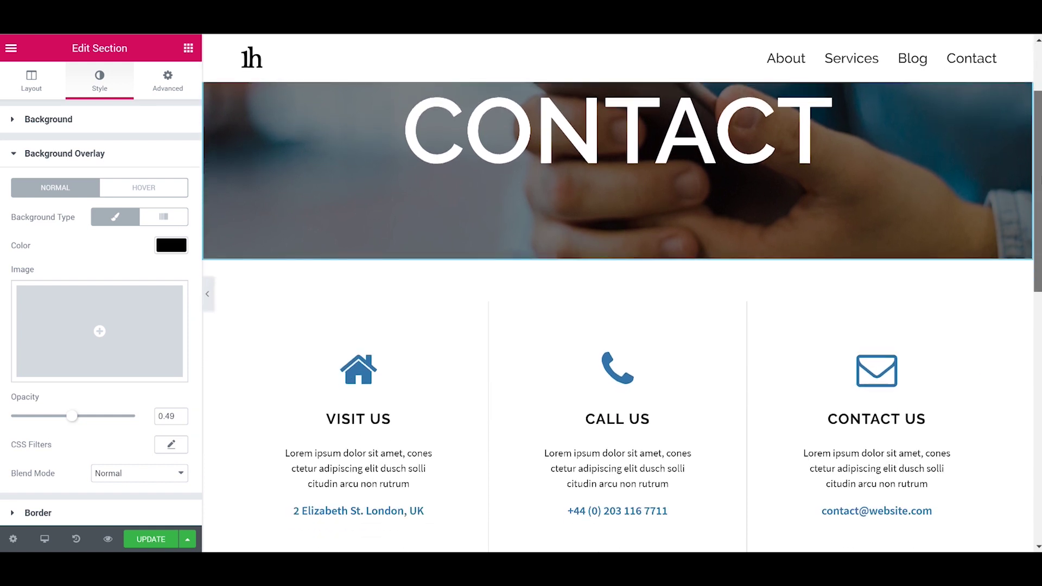
Step: Set the Google map widget's zoom to 15 and save the page with UPDATE
{"action": "scroll", "coordinate": [1035, 223], "scroll_direction": "down", "scroll_amount": 4}
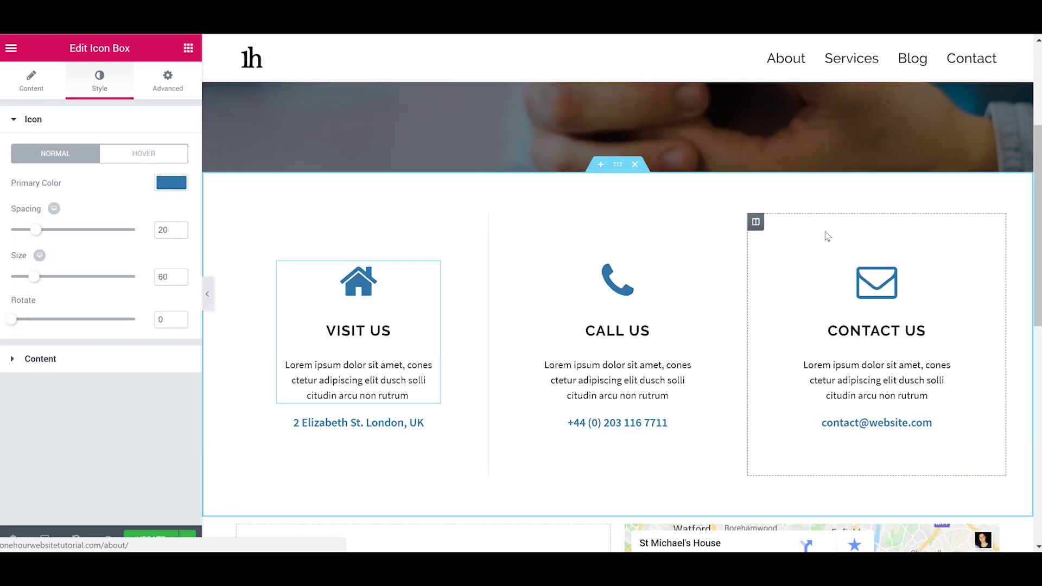
{"action": "scroll", "coordinate": [825, 231], "scroll_direction": "down", "scroll_amount": 4}
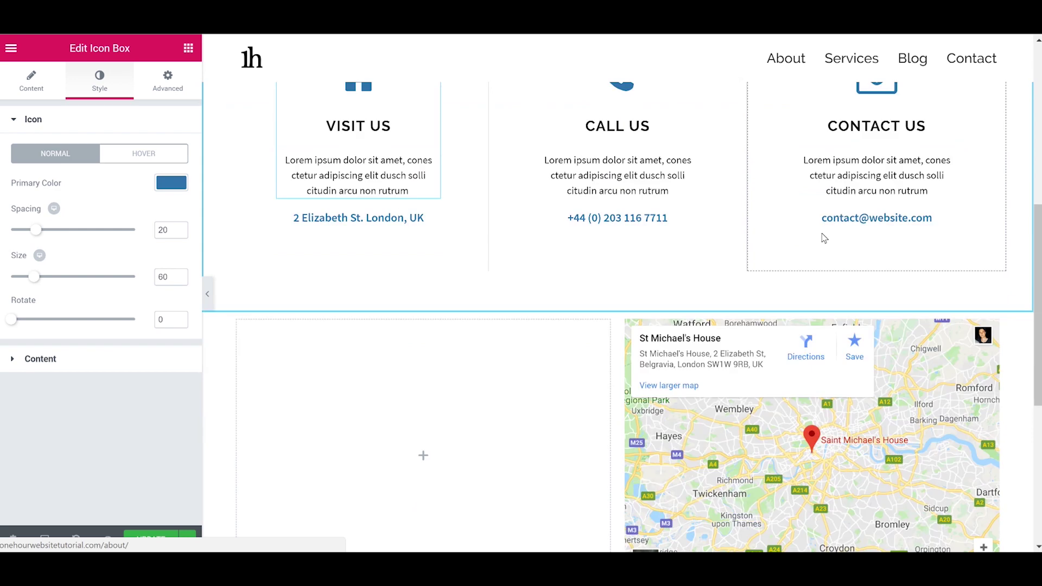
{"action": "scroll", "coordinate": [823, 238], "scroll_direction": "down", "scroll_amount": 3}
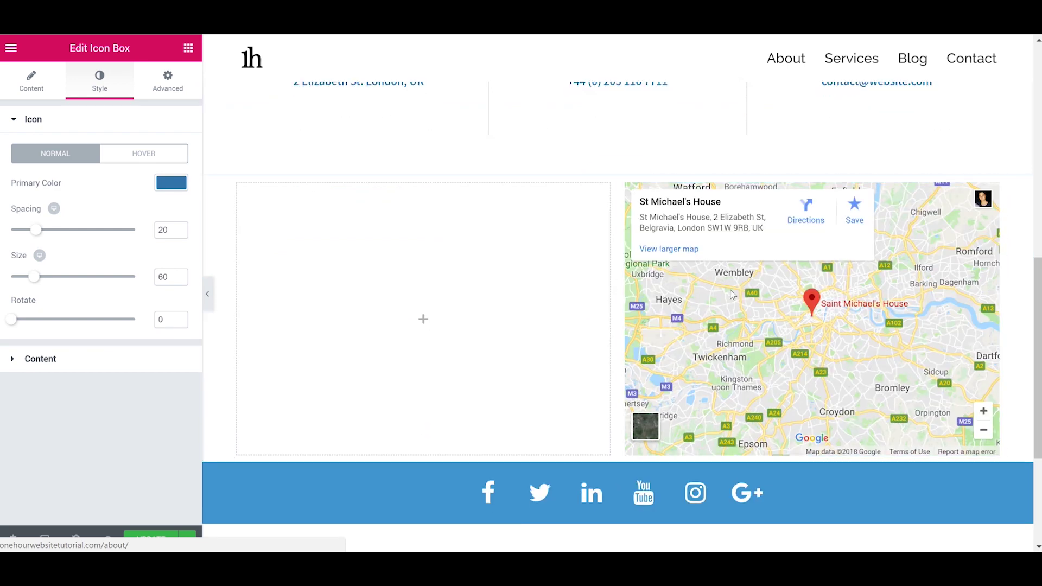
{"action": "mouse_move", "coordinate": [993, 194]}
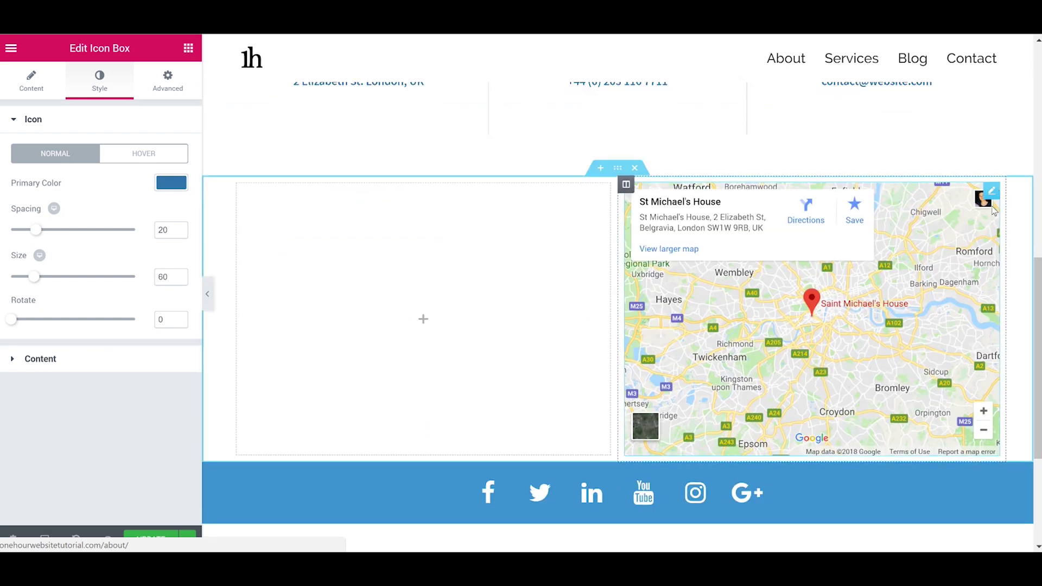
{"action": "left_click", "coordinate": [992, 192]}
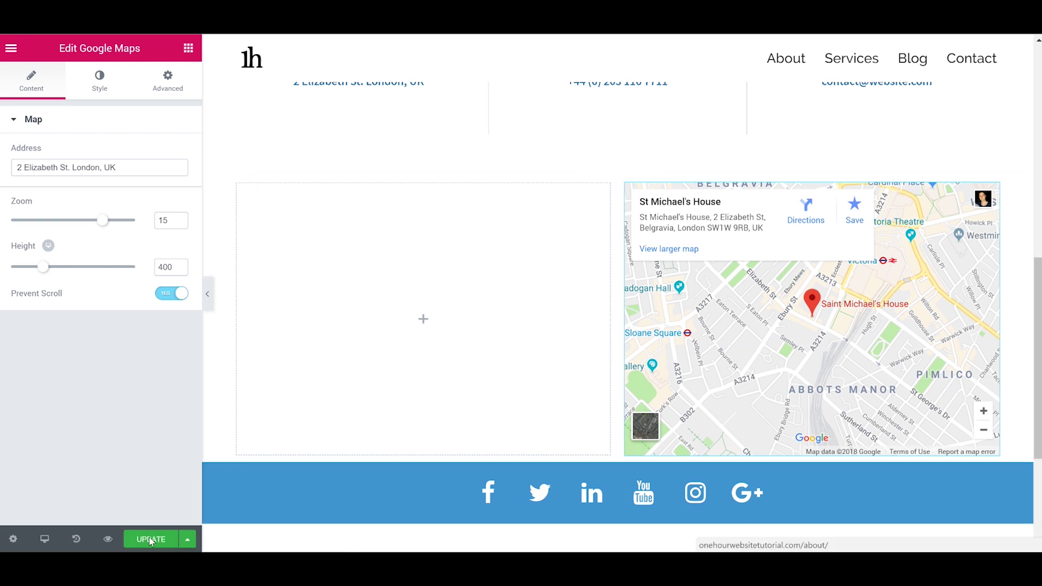
{"action": "left_click", "coordinate": [155, 540]}
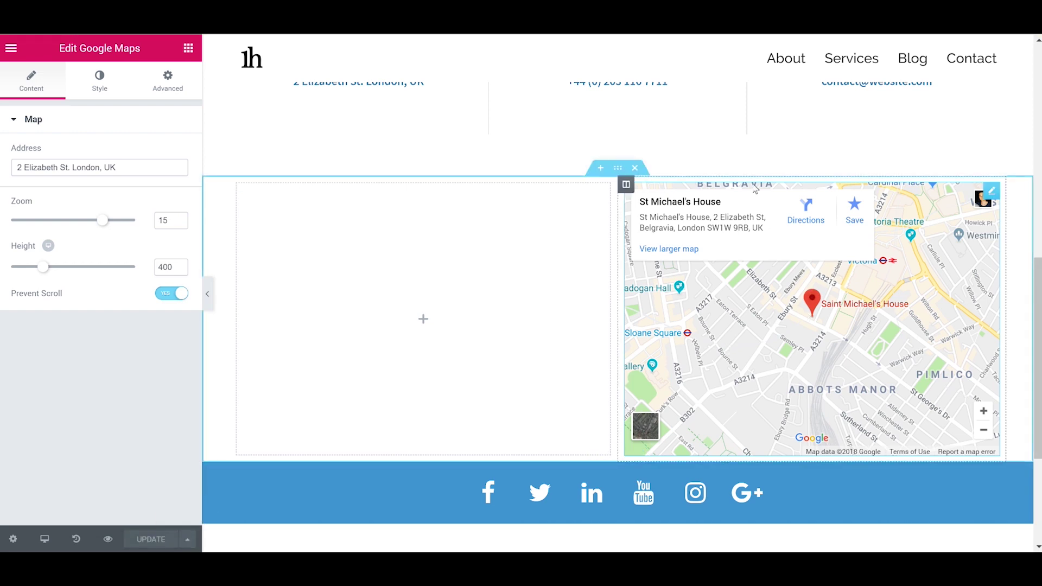
{"action": "scroll", "coordinate": [755, 228], "scroll_direction": "up", "scroll_amount": 7}
{"action": "scroll", "coordinate": [753, 227], "scroll_direction": "up", "scroll_amount": 3}
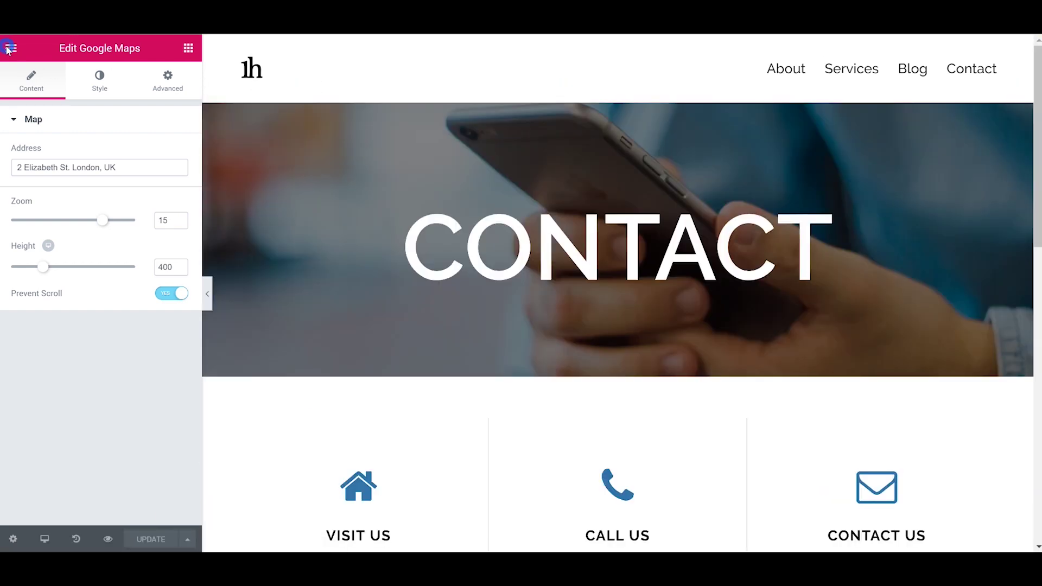
{"action": "left_click", "coordinate": [11, 48]}
Step: From the dashboard, find 'pirate forms' under Plugins > Add New, then install and activate it
{"action": "left_click", "coordinate": [93, 332]}
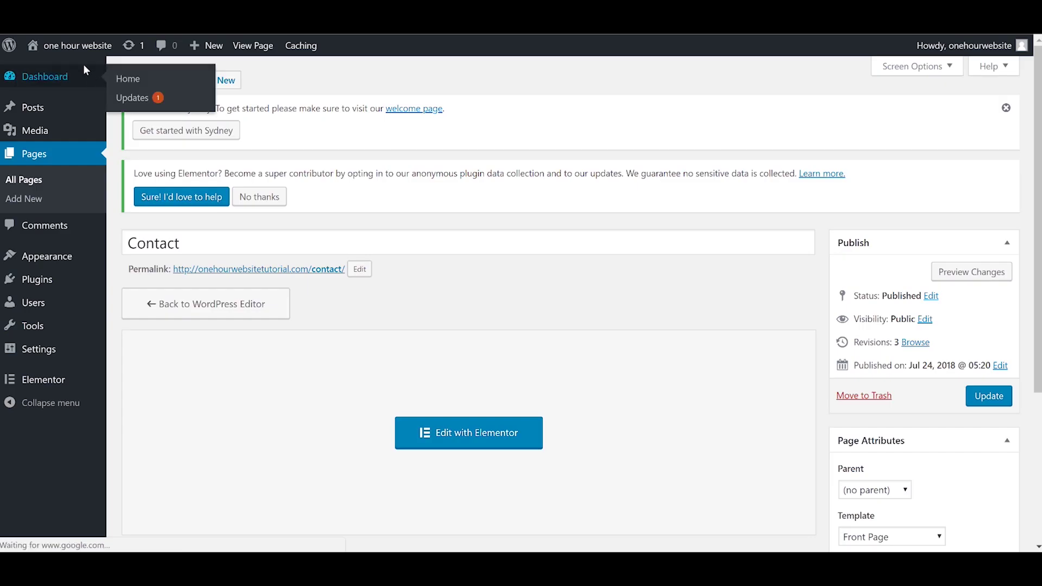
{"action": "mouse_move", "coordinate": [61, 278]}
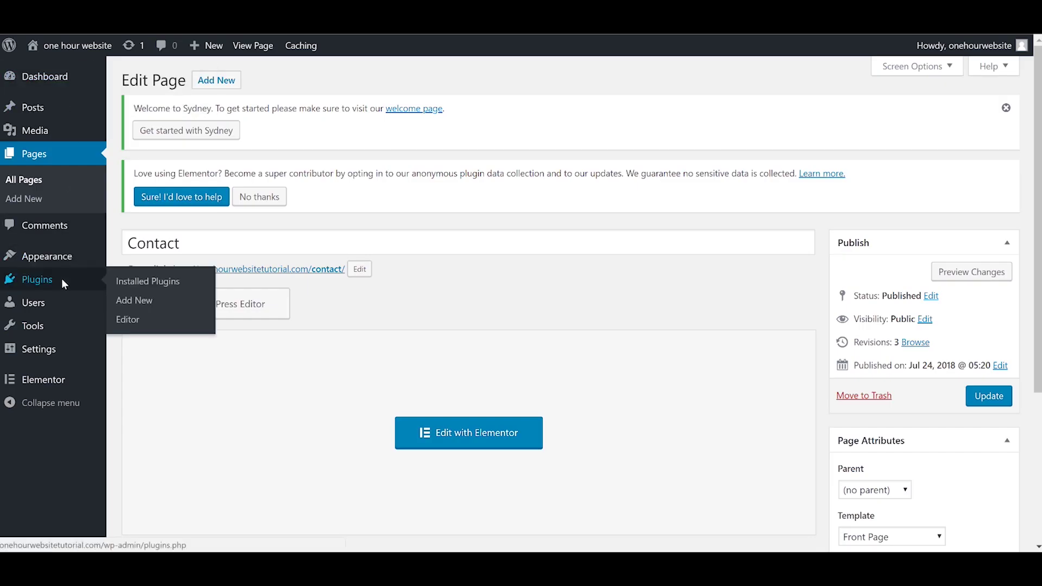
{"action": "left_click", "coordinate": [133, 300]}
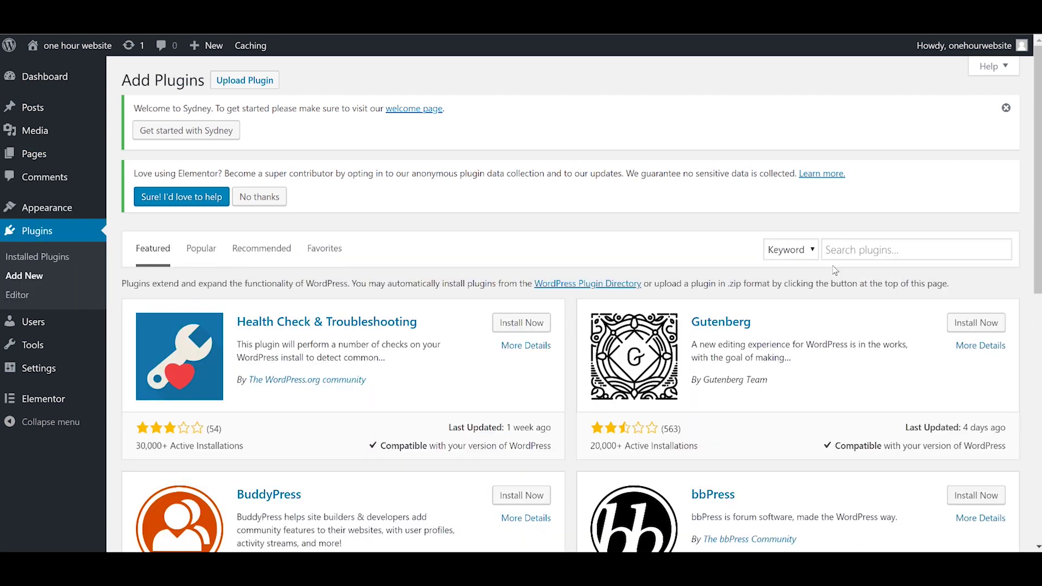
{"action": "left_click", "coordinate": [894, 249]}
{"action": "type", "text": "pirate"}
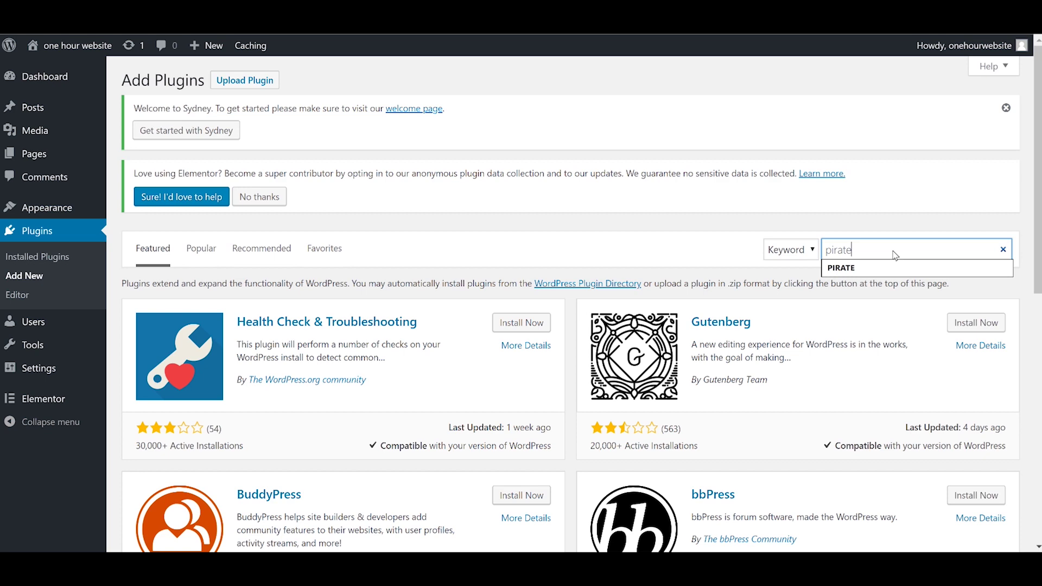
{"action": "key", "text": "Return"}
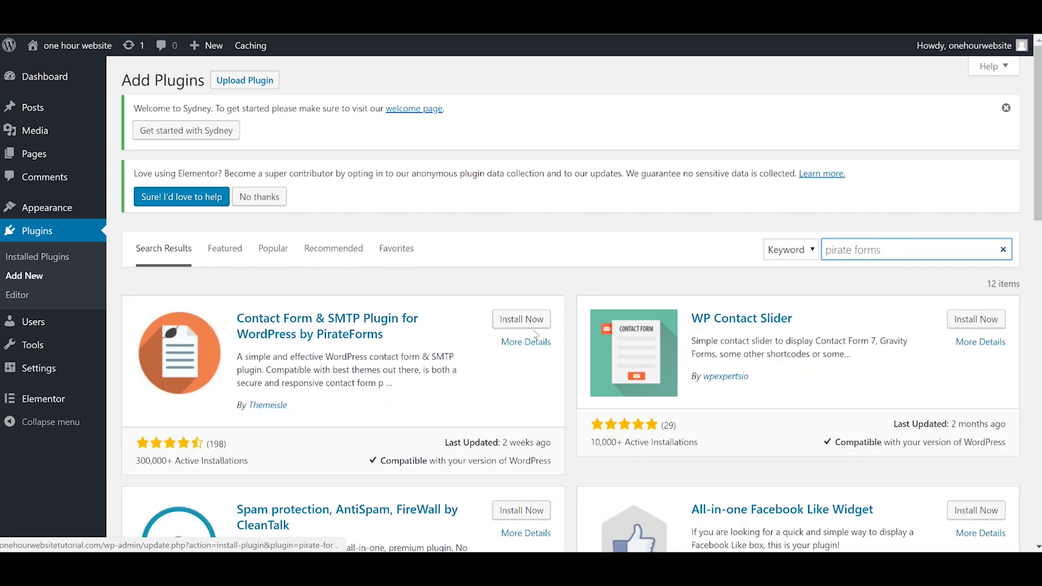
{"action": "left_click", "coordinate": [520, 321]}
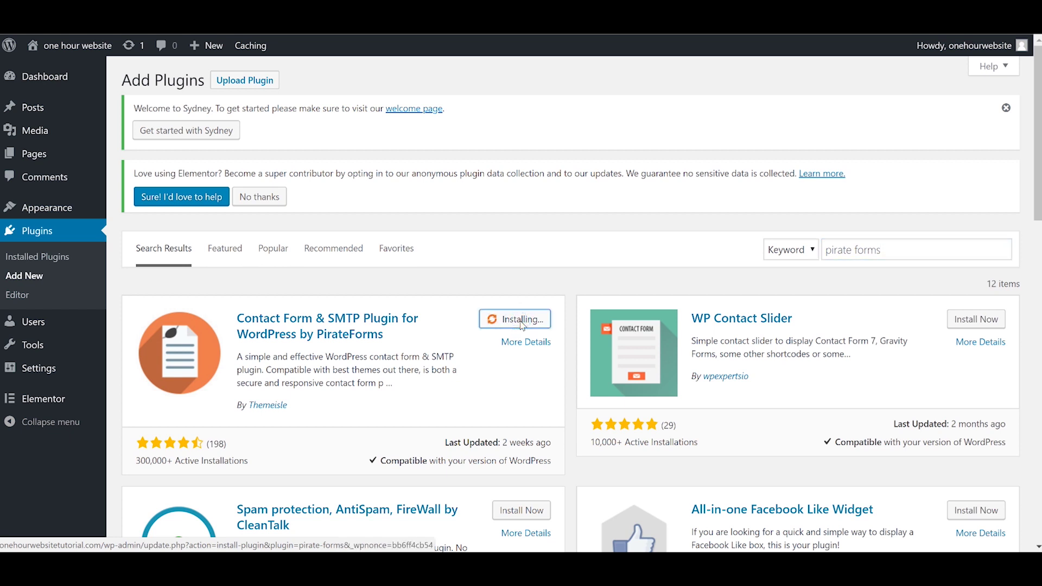
{"action": "left_click", "coordinate": [522, 324]}
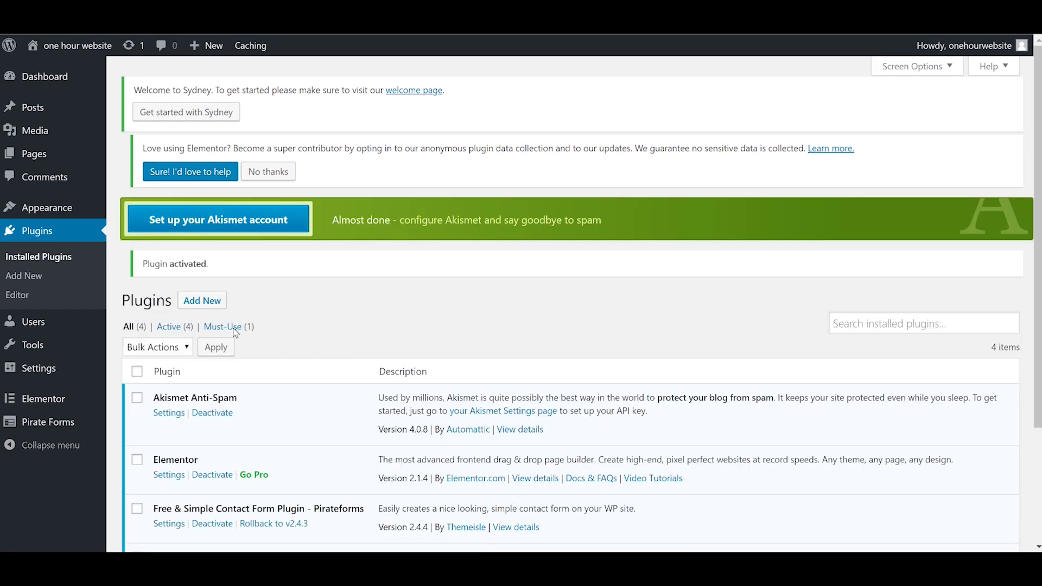
{"action": "mouse_move", "coordinate": [60, 427]}
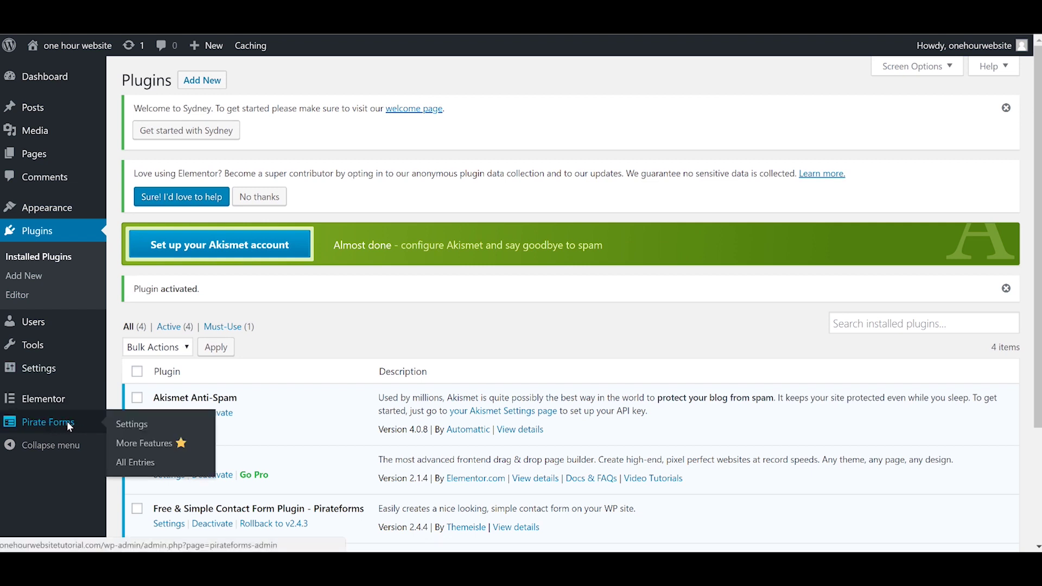
Step: In Pirate Forms Options, paste the recipients address into the notification email field and save changes
{"action": "left_click", "coordinate": [70, 425]}
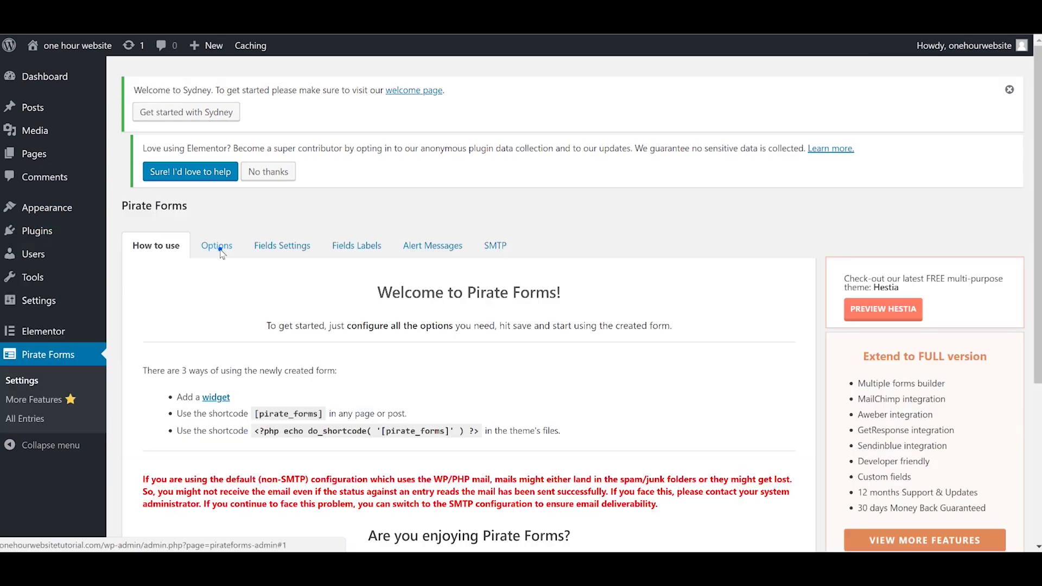
{"action": "left_click", "coordinate": [217, 248]}
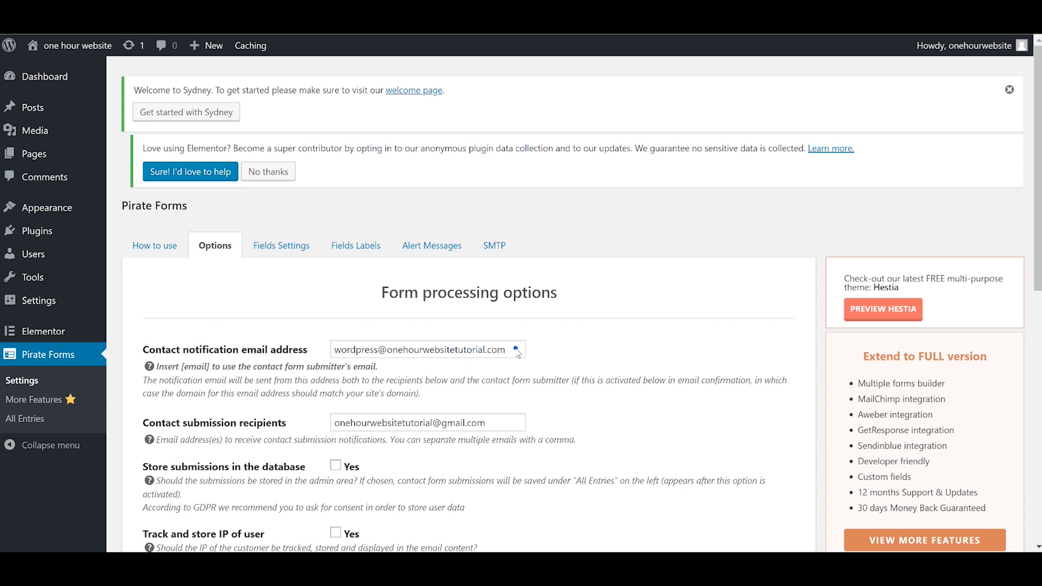
{"action": "left_click_drag", "start_coordinate": [518, 353], "coordinate": [332, 353]}
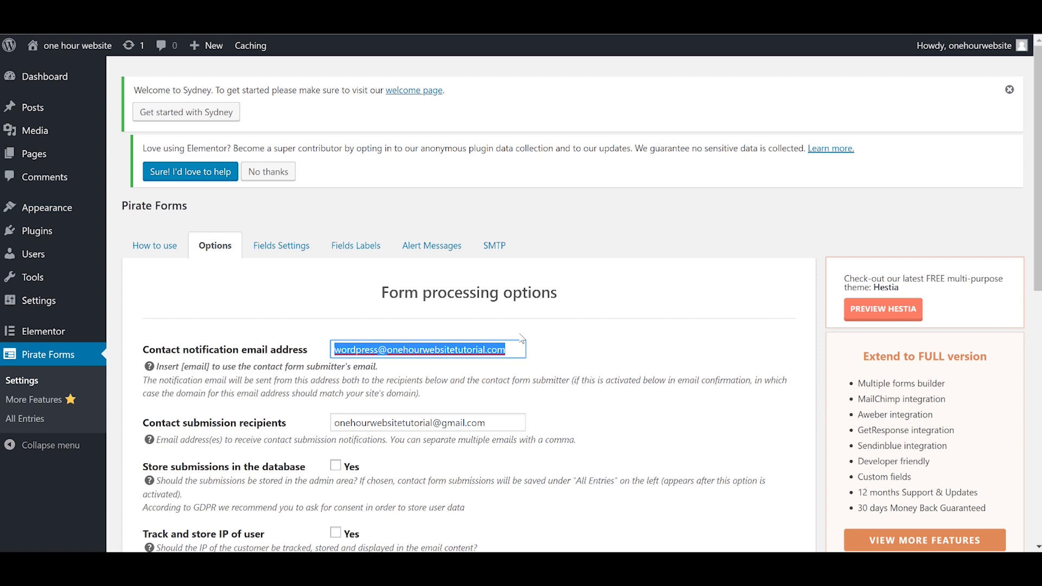
{"action": "left_click_drag", "start_coordinate": [492, 421], "coordinate": [251, 417]}
{"action": "key", "text": "ctrl+c"}
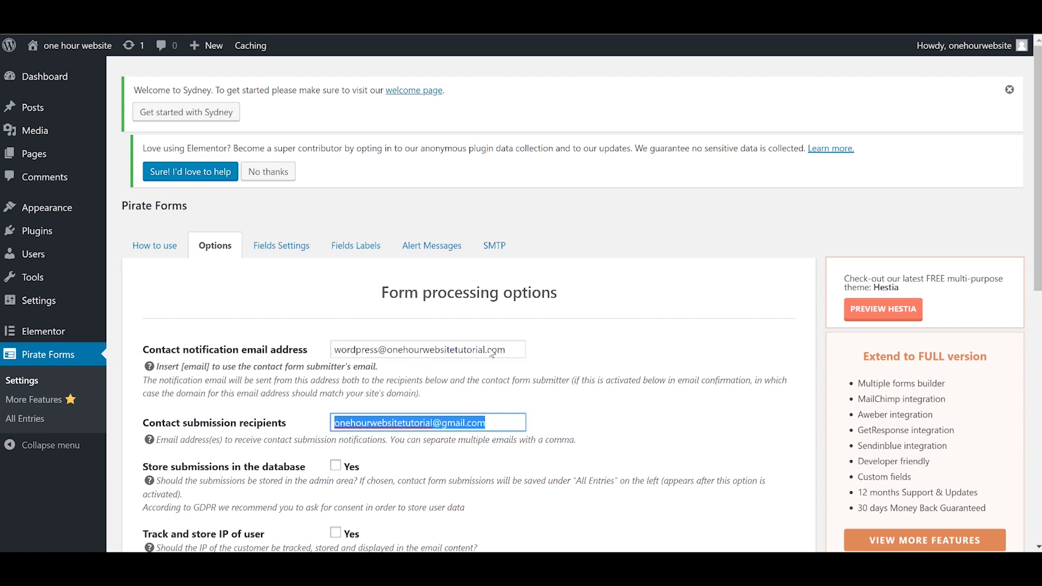
{"action": "triple_click", "coordinate": [519, 350]}
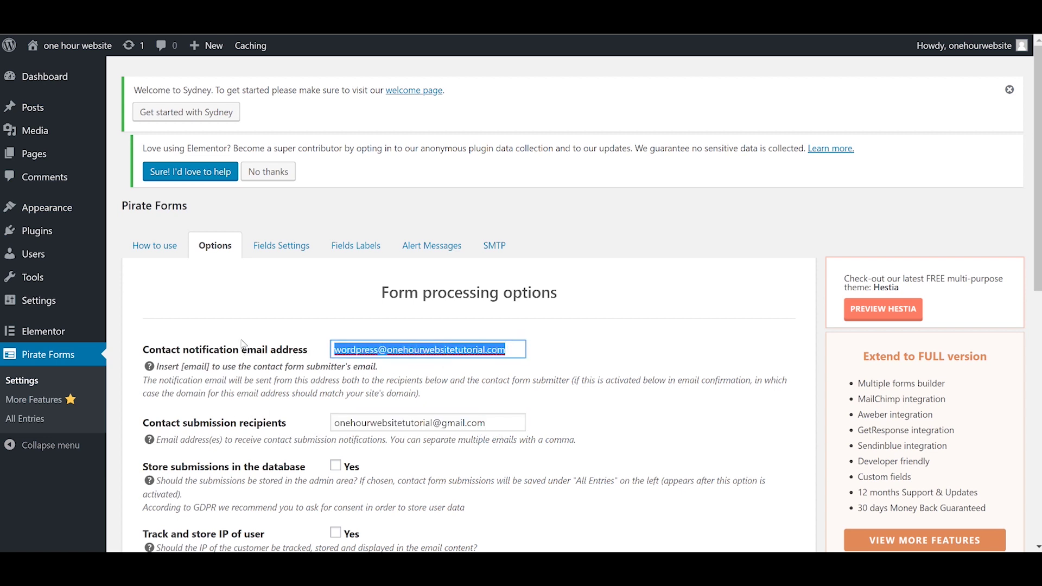
{"action": "key", "text": "ctrl+v"}
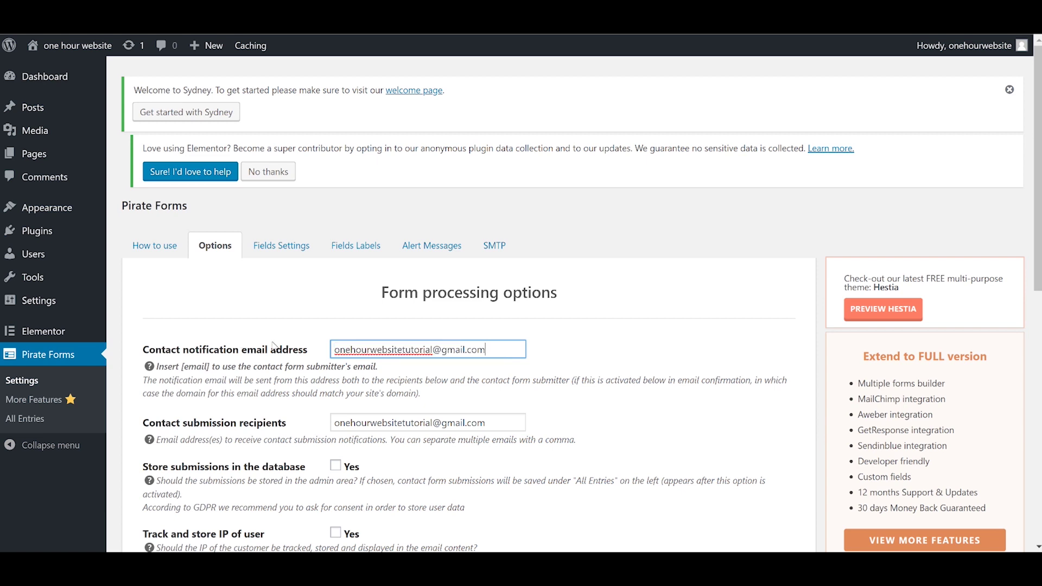
{"action": "scroll", "coordinate": [274, 346], "scroll_direction": "down", "scroll_amount": 10}
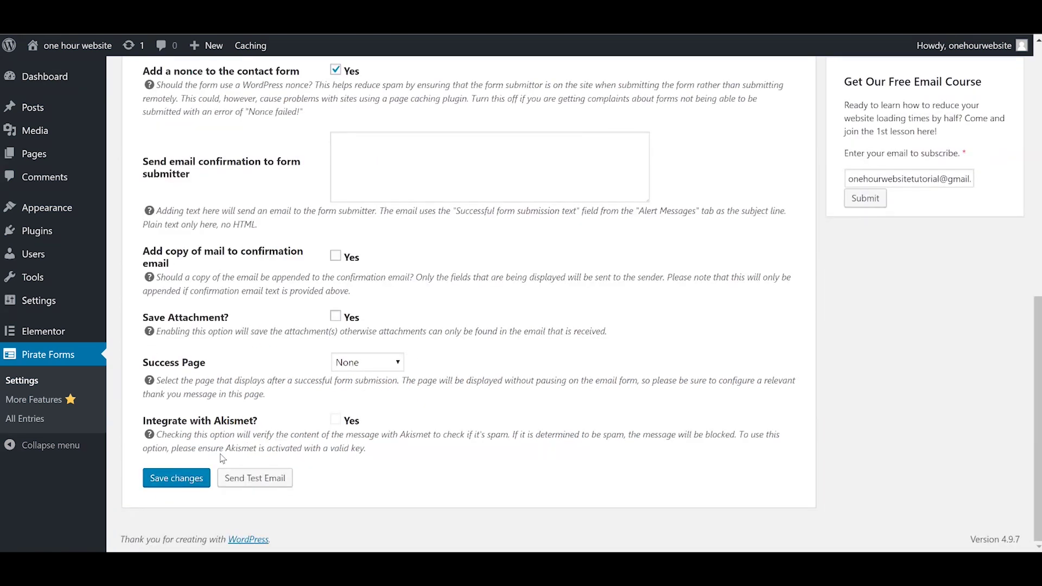
{"action": "left_click", "coordinate": [188, 480]}
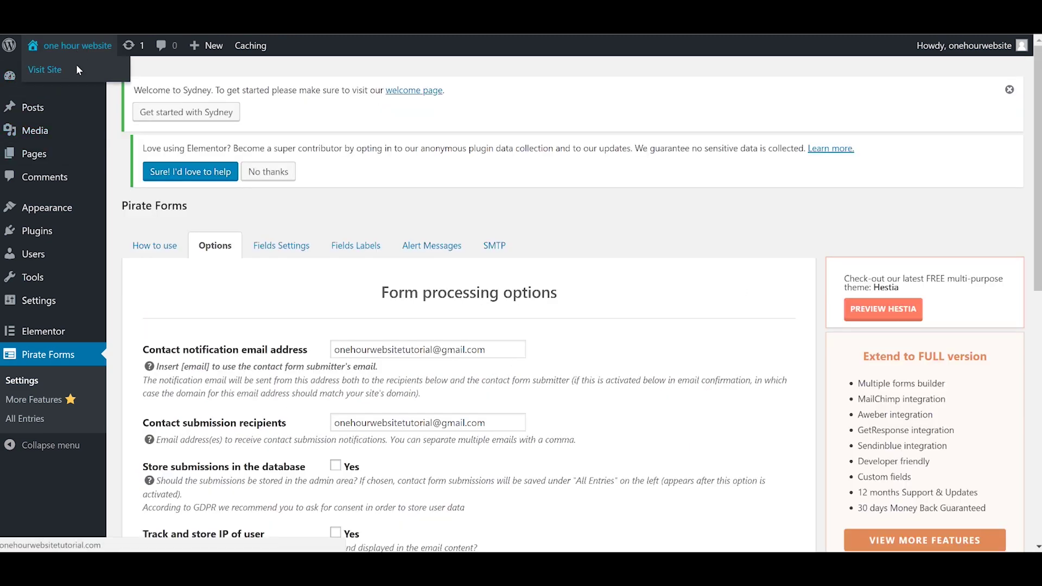
Step: Reopen the Contact page in Elementor and expand the WORDPRESS widgets down to Pirate Forms
{"action": "left_click", "coordinate": [76, 64]}
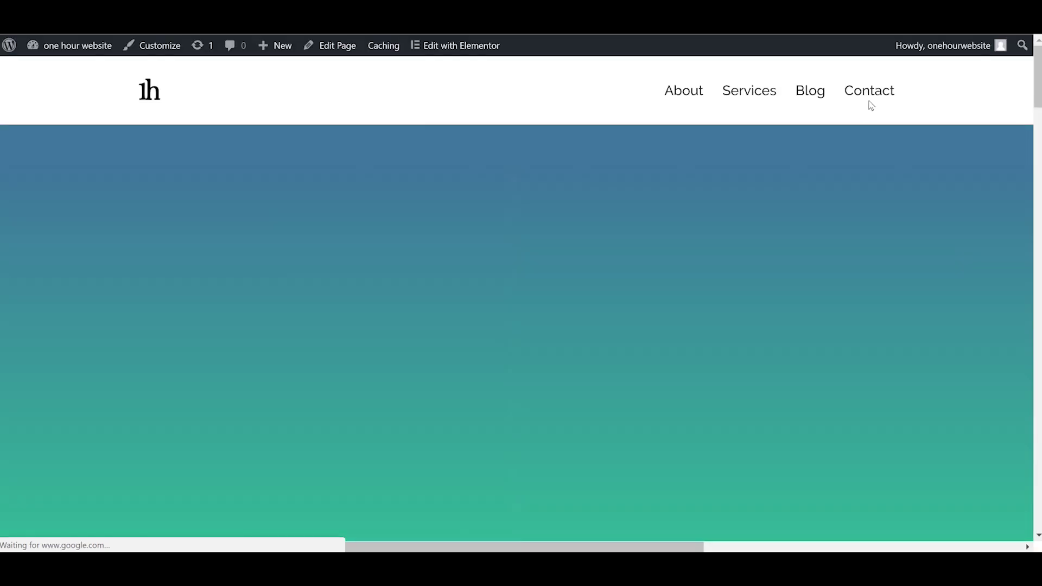
{"action": "left_click", "coordinate": [869, 94]}
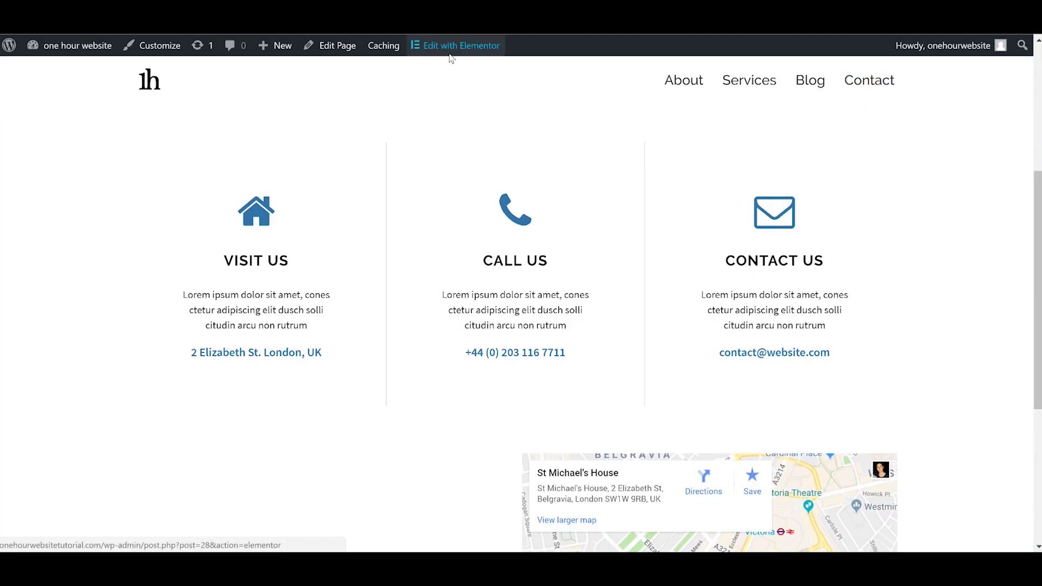
{"action": "left_click", "coordinate": [450, 54]}
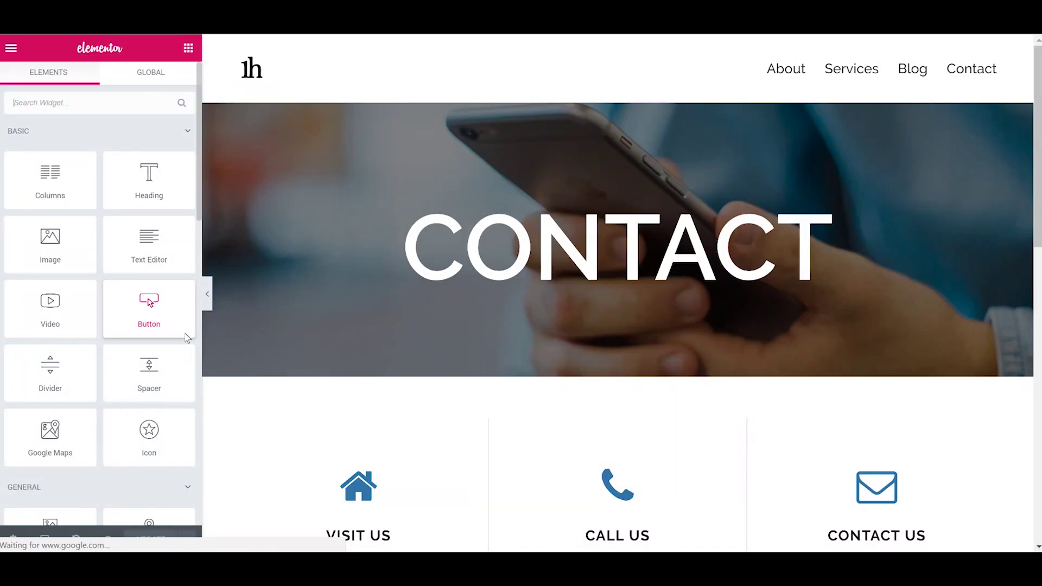
{"action": "scroll", "coordinate": [164, 341], "scroll_direction": "down", "scroll_amount": 10}
{"action": "scroll", "coordinate": [165, 342], "scroll_direction": "down", "scroll_amount": 4}
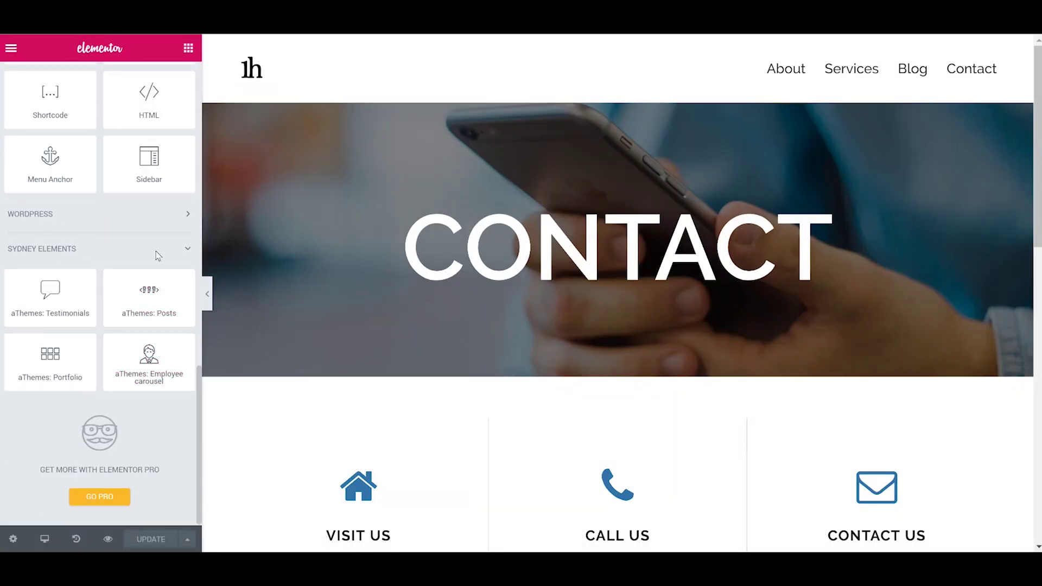
{"action": "left_click", "coordinate": [68, 212]}
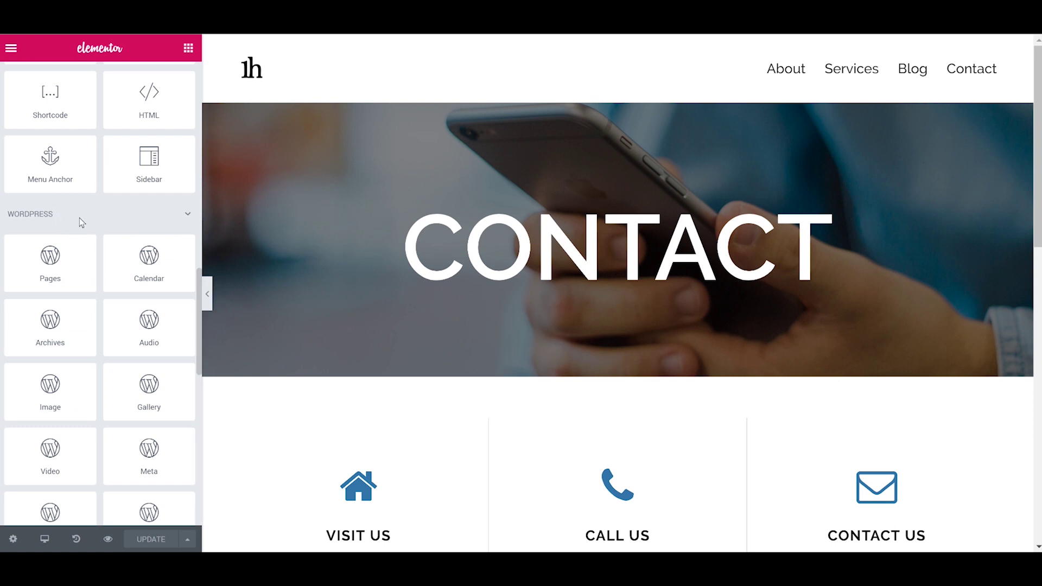
{"action": "scroll", "coordinate": [168, 274], "scroll_direction": "down", "scroll_amount": 5}
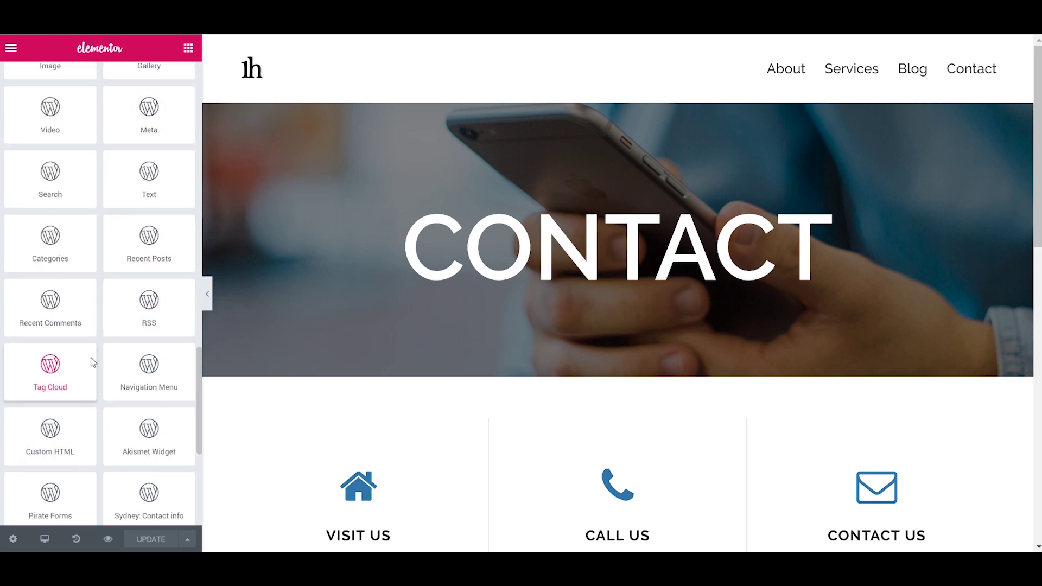
{"action": "scroll", "coordinate": [90, 361], "scroll_direction": "down", "scroll_amount": 3}
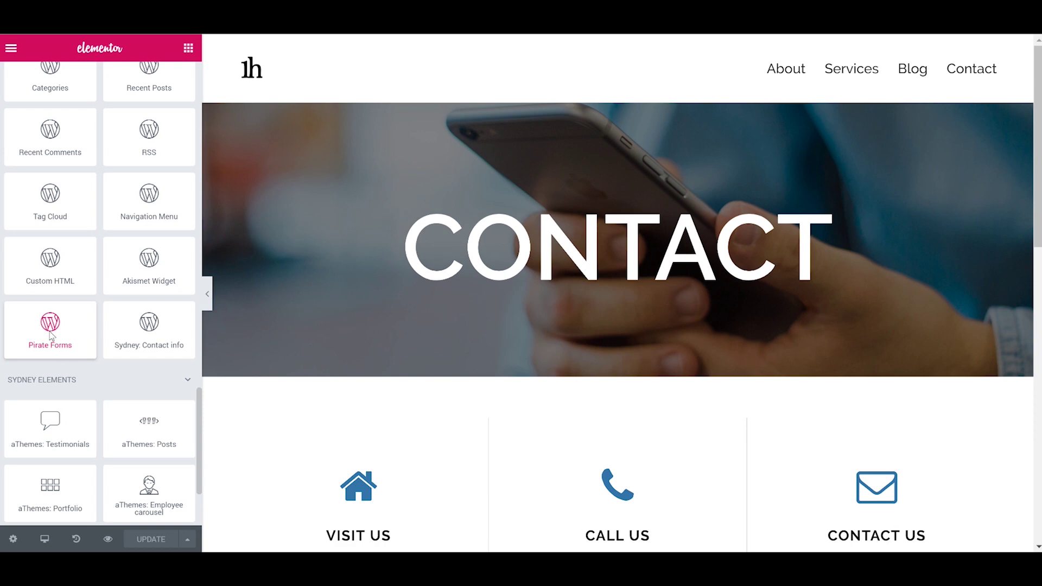
{"action": "scroll", "coordinate": [688, 347], "scroll_direction": "down", "scroll_amount": 5}
{"action": "scroll", "coordinate": [688, 384], "scroll_direction": "down", "scroll_amount": 5}
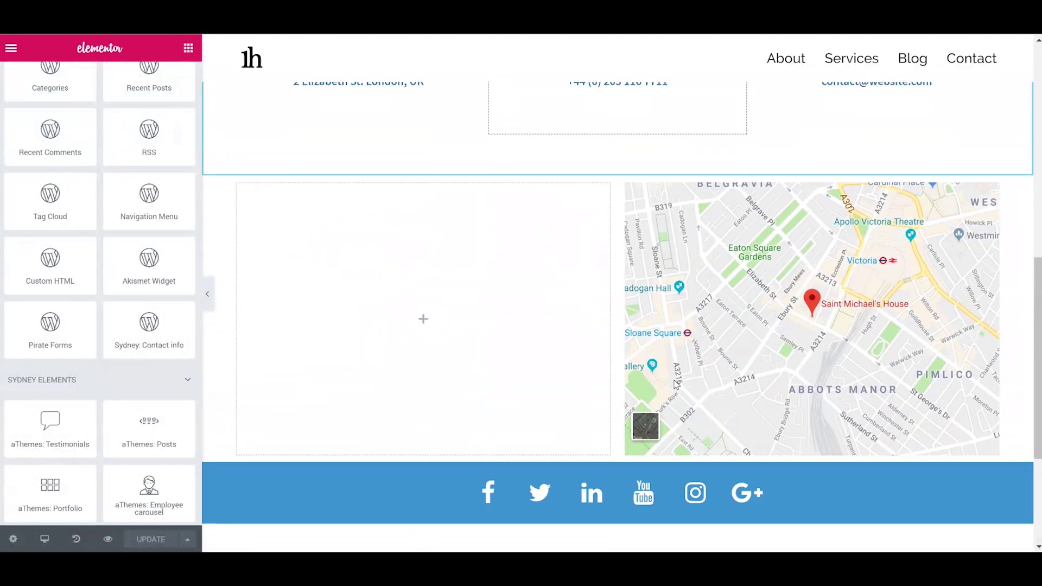
Step: Drop a Pirate Forms widget onto the page and set its title to Contact
{"action": "left_click_drag", "start_coordinate": [44, 326], "coordinate": [383, 294]}
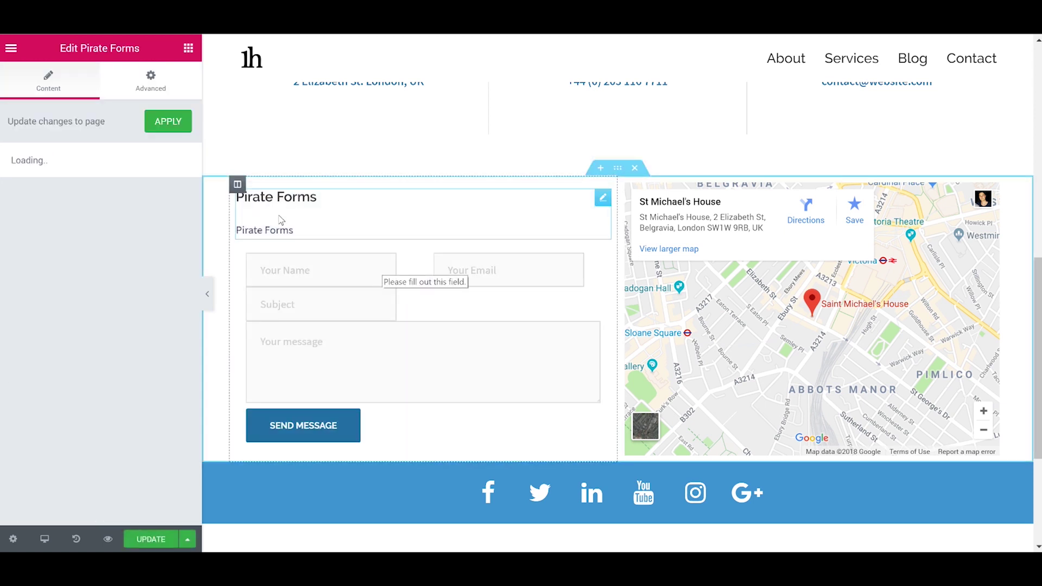
{"action": "double_click", "coordinate": [60, 186]}
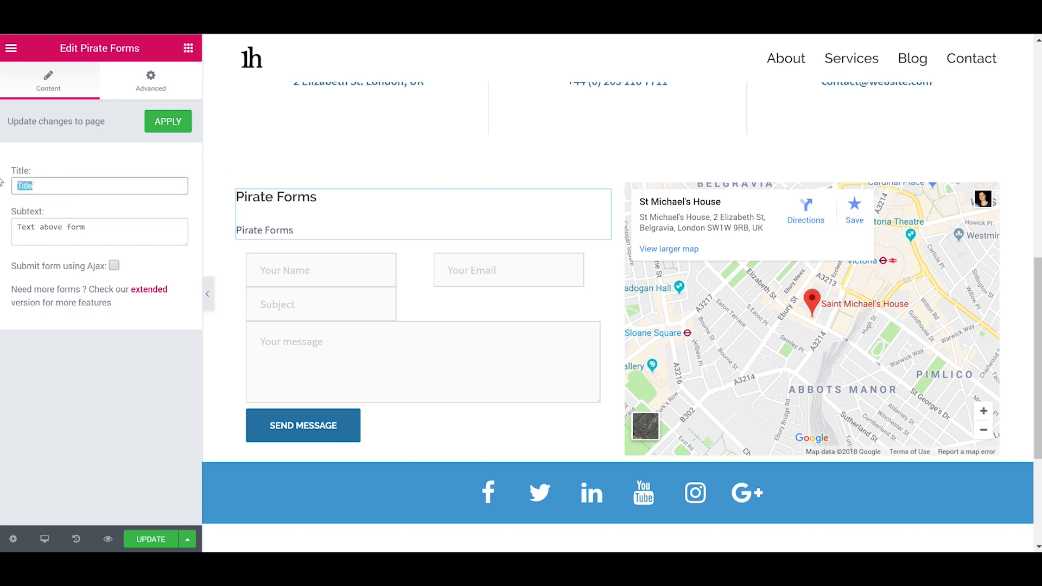
{"action": "type", "text": "Contact"}
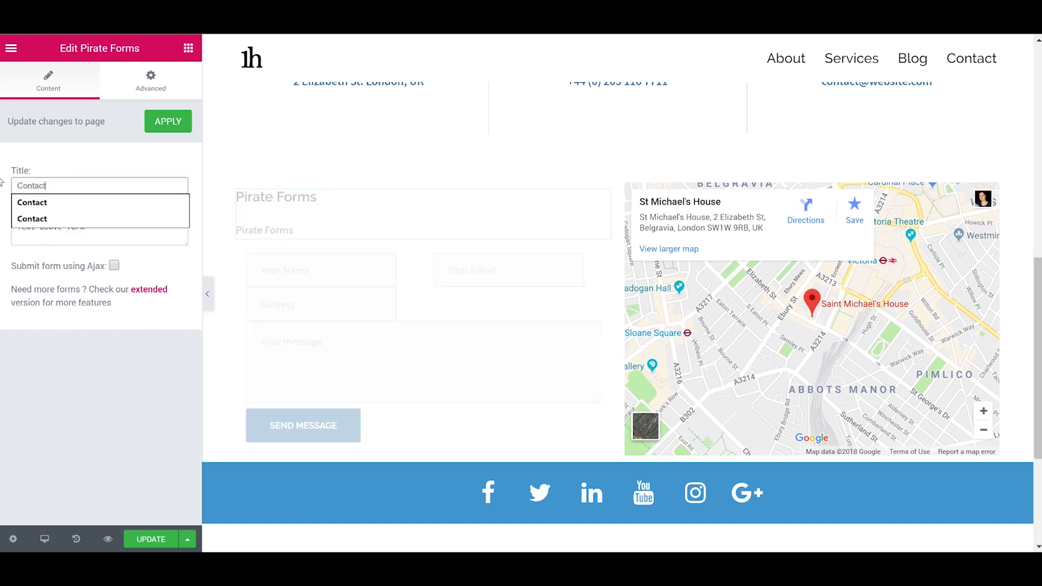
{"action": "left_click", "coordinate": [98, 224]}
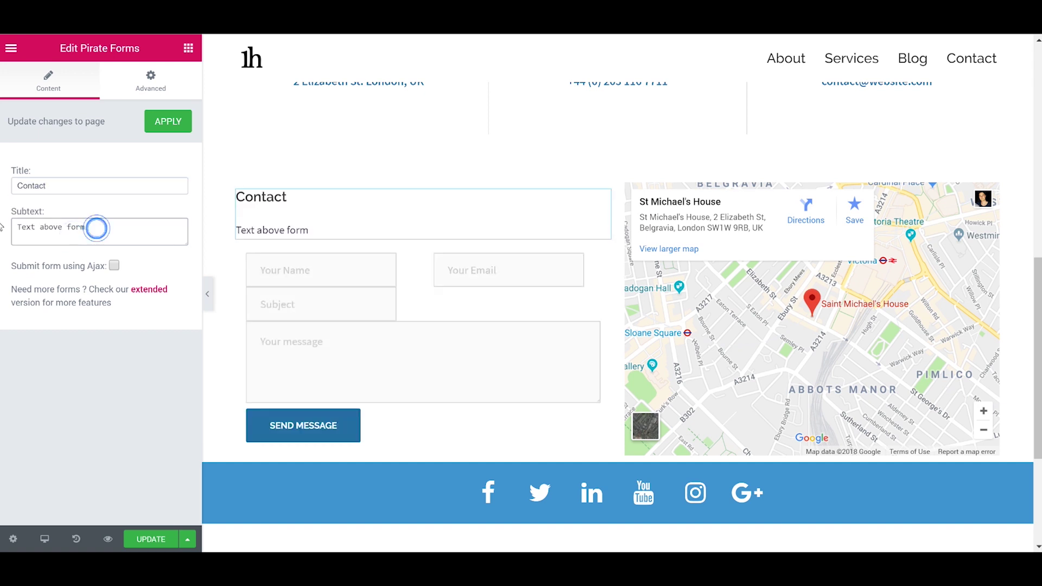
Step: Replace the subtext with 'Please do not hesitate to contact us with any questions.'
{"action": "left_click_drag", "start_coordinate": [97, 228], "coordinate": [2, 224]}
{"action": "type", "text": "Please do not hesitate to contact us with any questions."}
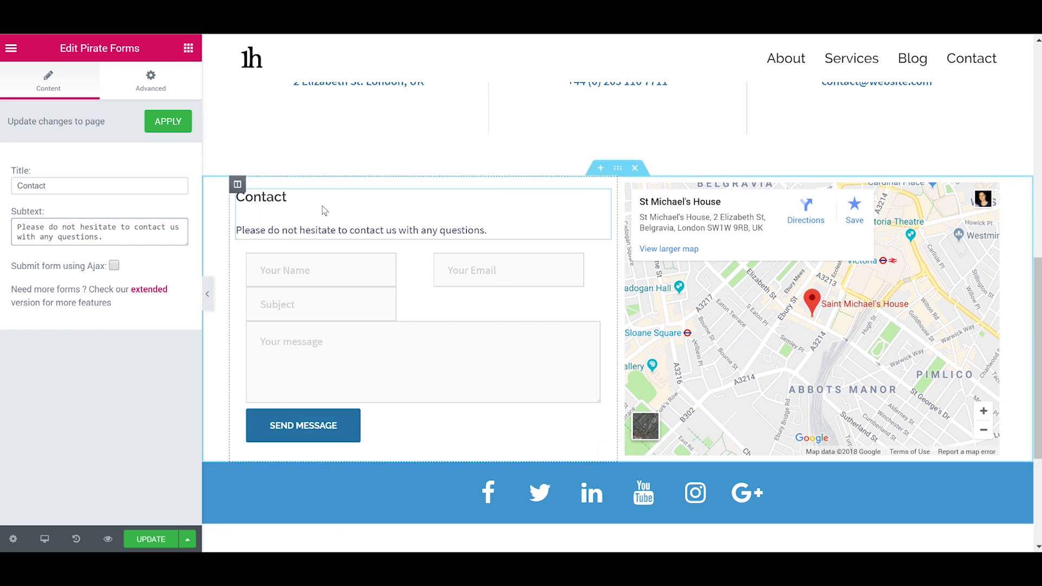
{"action": "scroll", "coordinate": [564, 300], "scroll_direction": "down", "scroll_amount": 4}
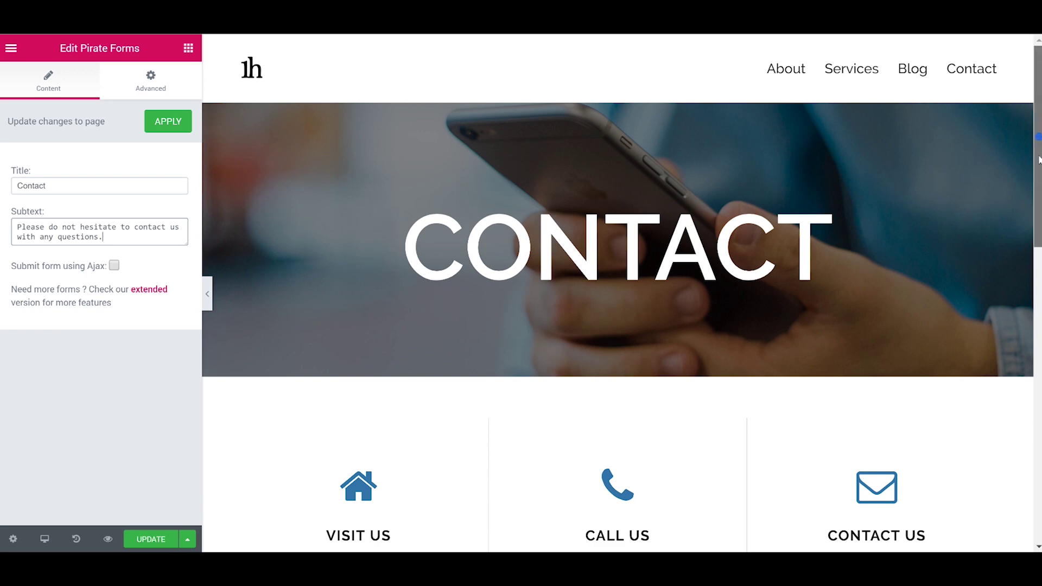
{"action": "mouse_move", "coordinate": [1038, 143]}
{"action": "left_mouse_down"}
{"action": "mouse_move", "coordinate": [1028, 426]}
{"action": "mouse_move", "coordinate": [1031, 131]}
{"action": "left_mouse_up"}
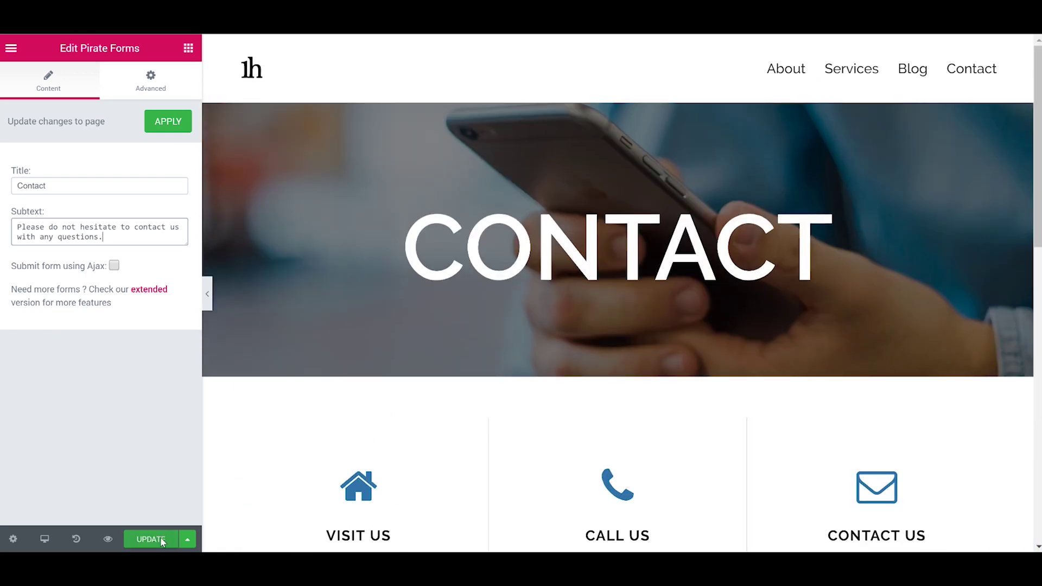
Step: Update the contact page, then open the live homepage in a new tab and launch the Customizer
{"action": "left_click", "coordinate": [158, 538]}
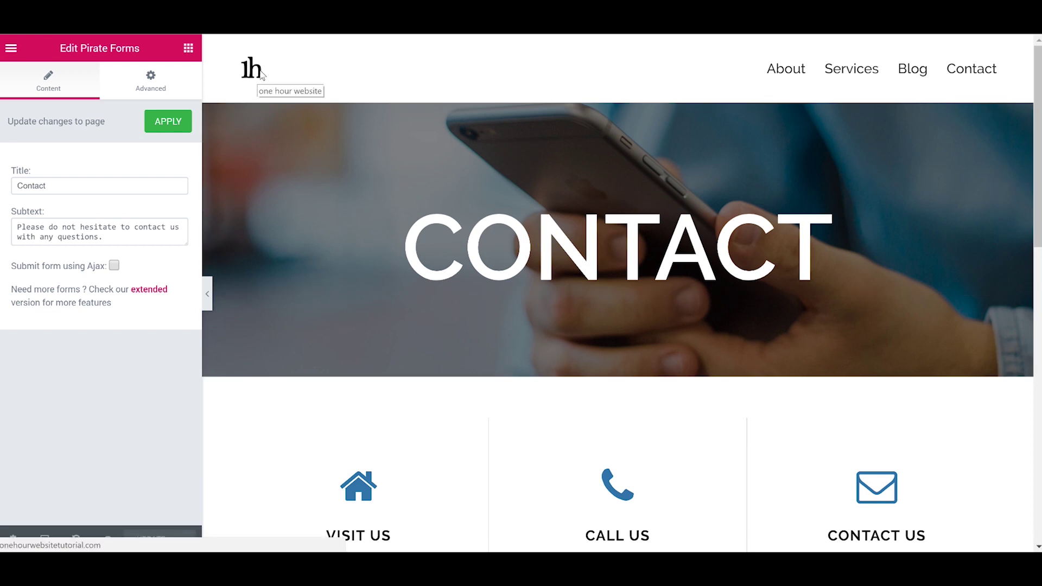
{"action": "right_click", "coordinate": [259, 71]}
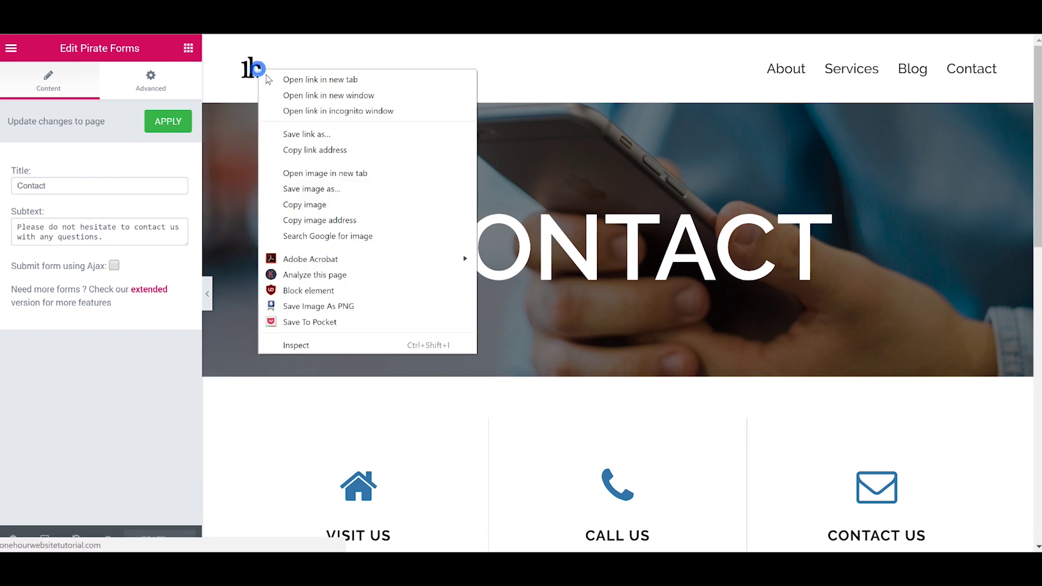
{"action": "left_click", "coordinate": [278, 77]}
{"action": "left_click", "coordinate": [402, 8]}
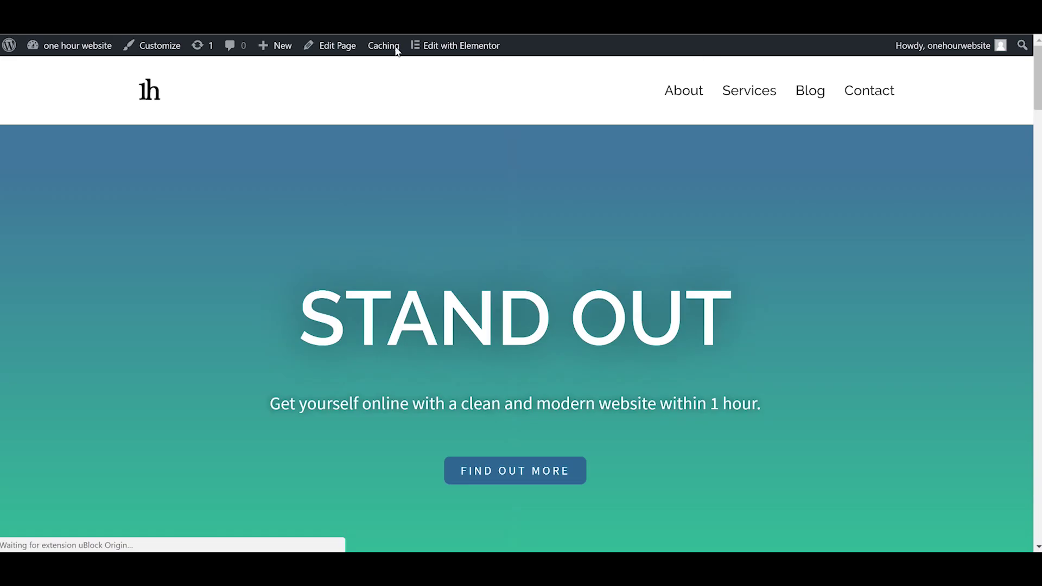
{"action": "left_click", "coordinate": [156, 49]}
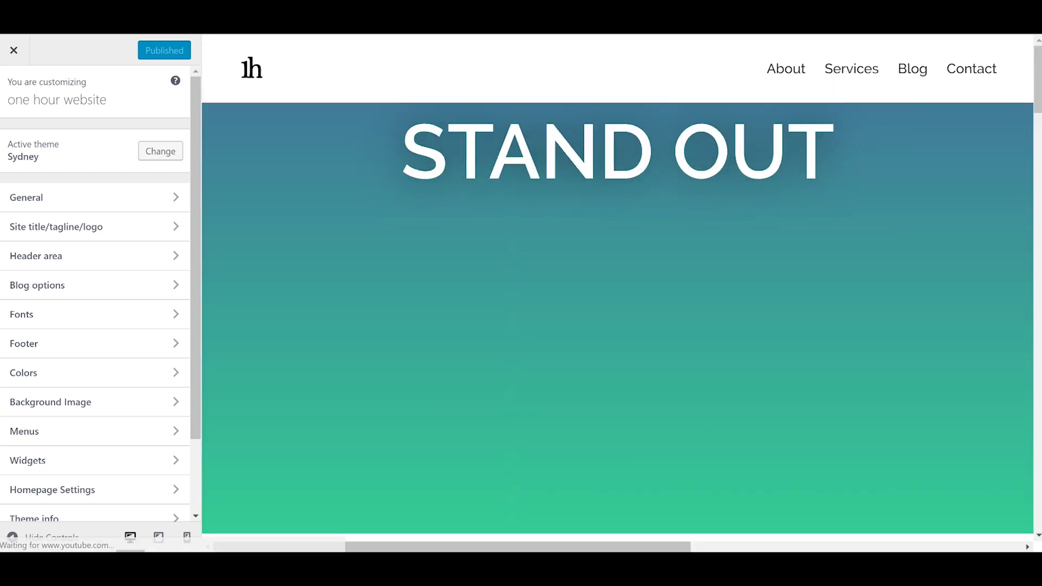
Step: Confirm the Sydney footer uses Three widget areas, then open the empty Footer 1 widget area
{"action": "left_click_drag", "start_coordinate": [1038, 81], "coordinate": [1028, 548]}
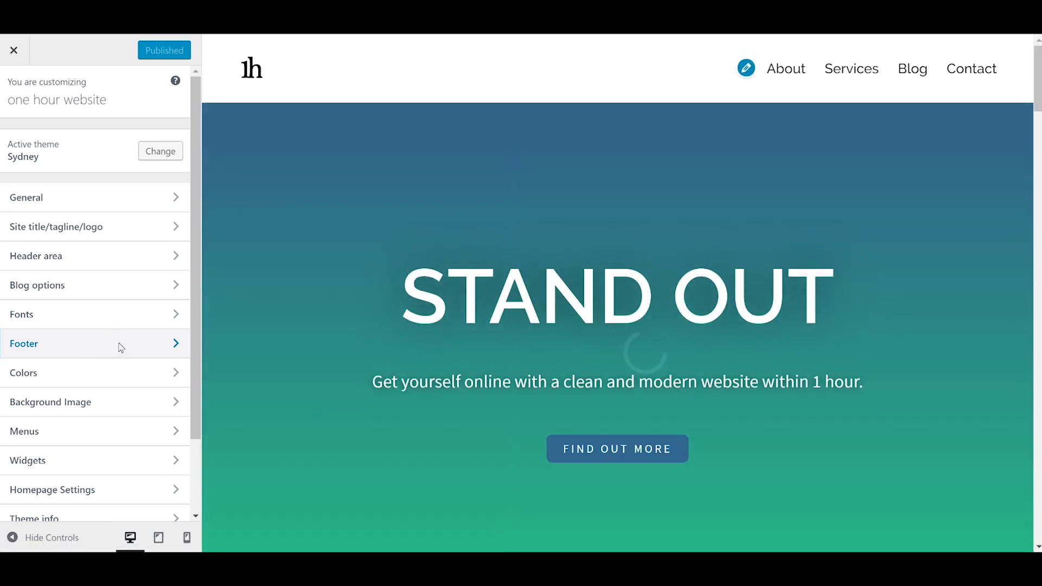
{"action": "left_click", "coordinate": [121, 344]}
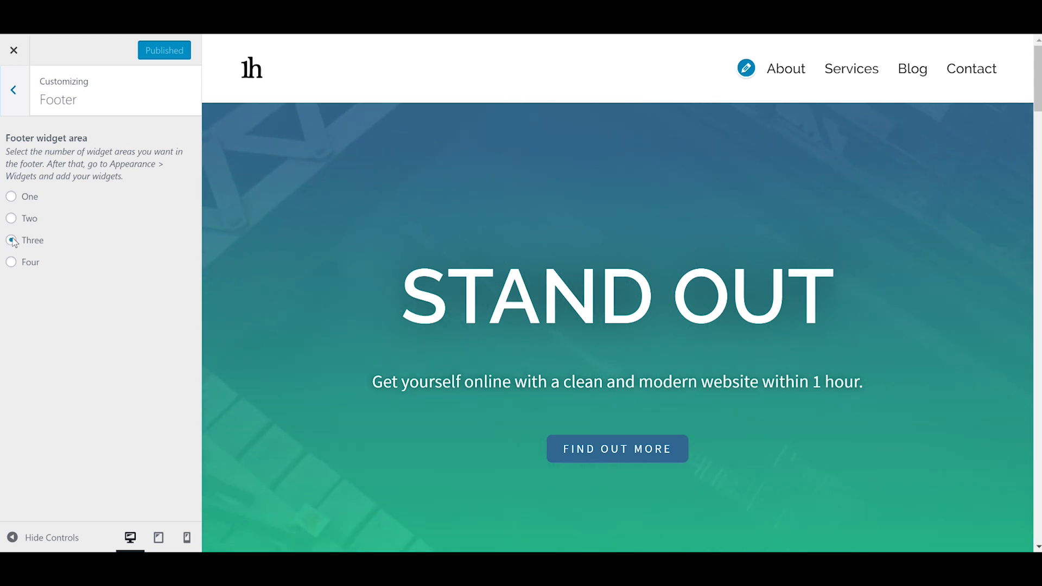
{"action": "left_click", "coordinate": [16, 98]}
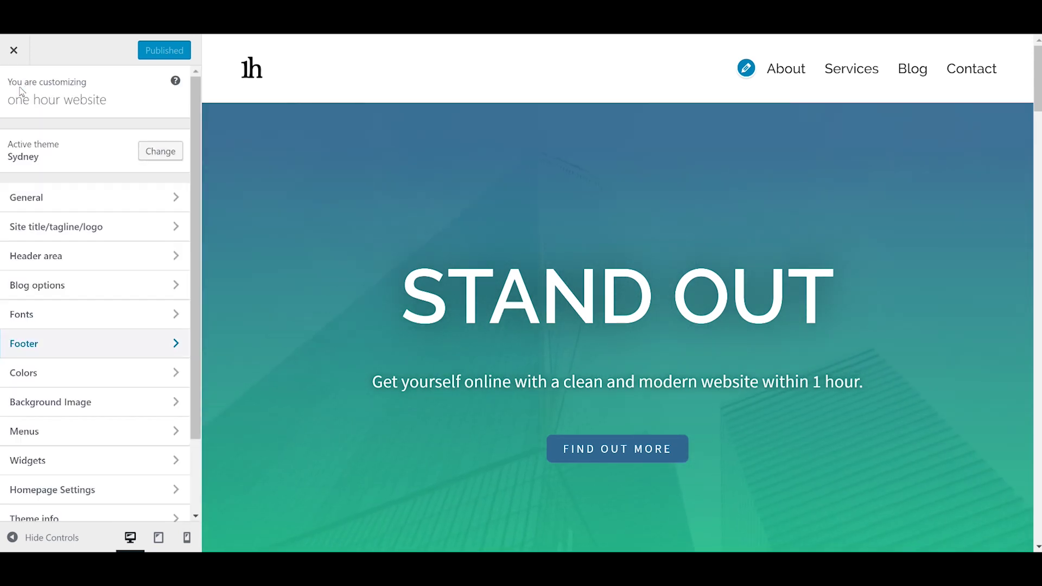
{"action": "left_click", "coordinate": [57, 462]}
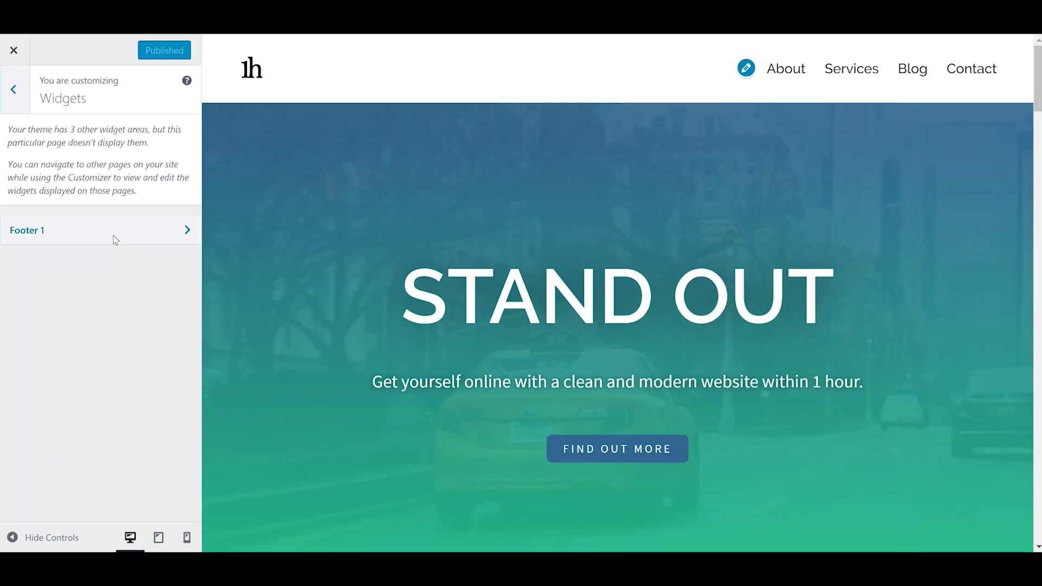
{"action": "left_click", "coordinate": [124, 233]}
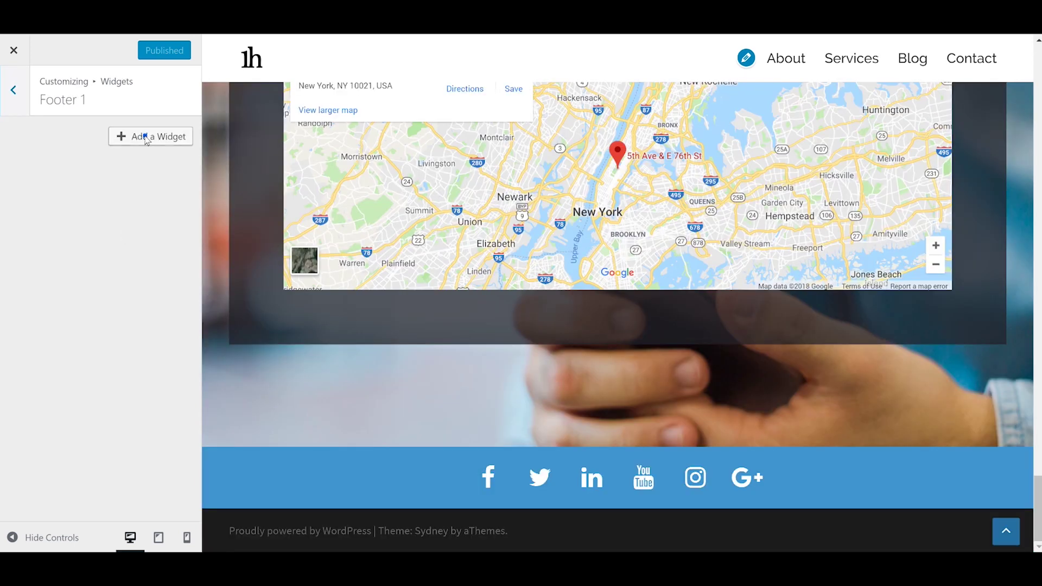
Step: Add a Text widget titled About with the site description to Footer 1
{"action": "left_click", "coordinate": [146, 137]}
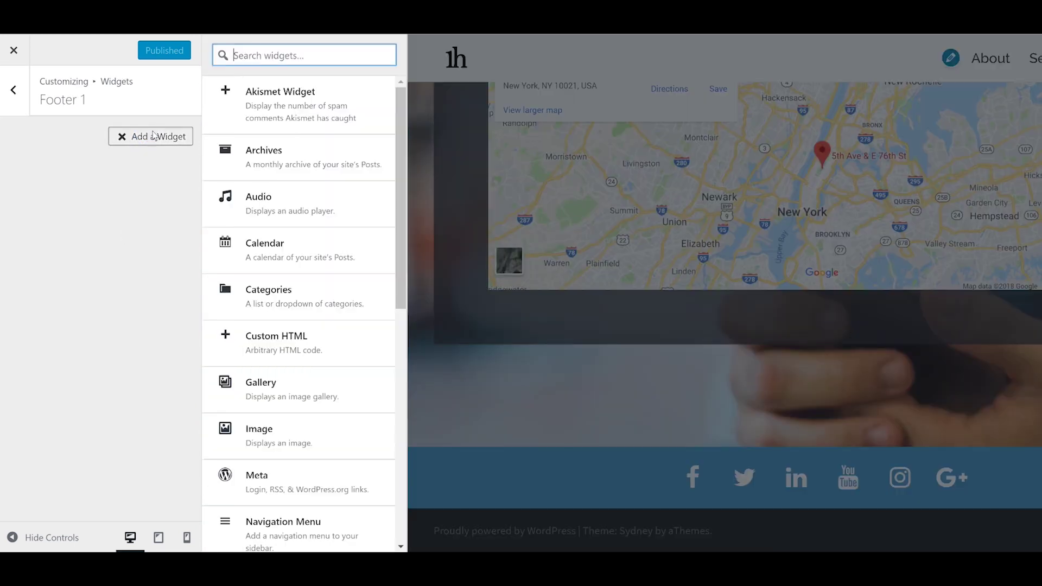
{"action": "scroll", "coordinate": [273, 489], "scroll_direction": "down", "scroll_amount": 8}
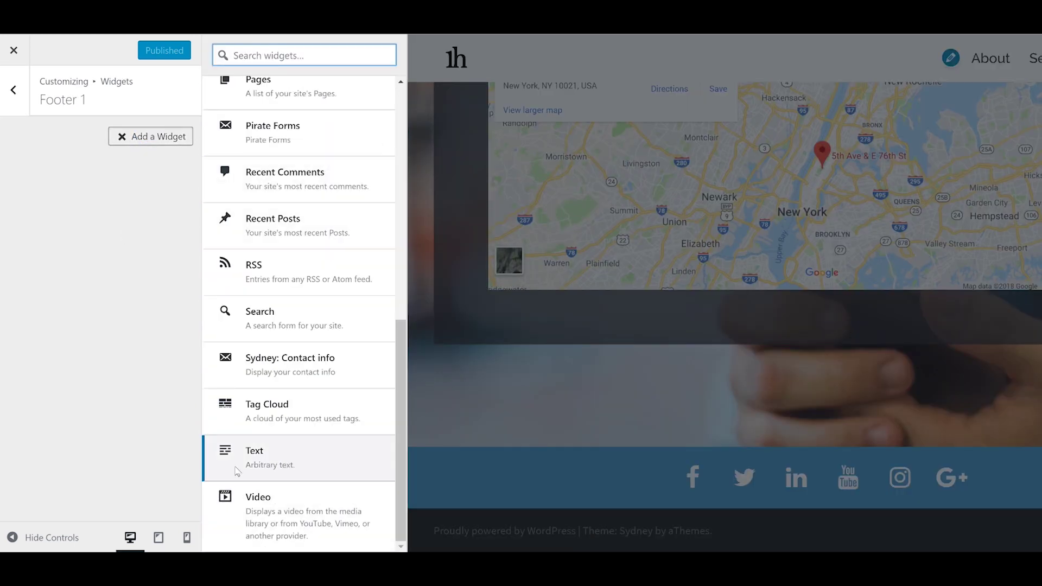
{"action": "left_click", "coordinate": [282, 466]}
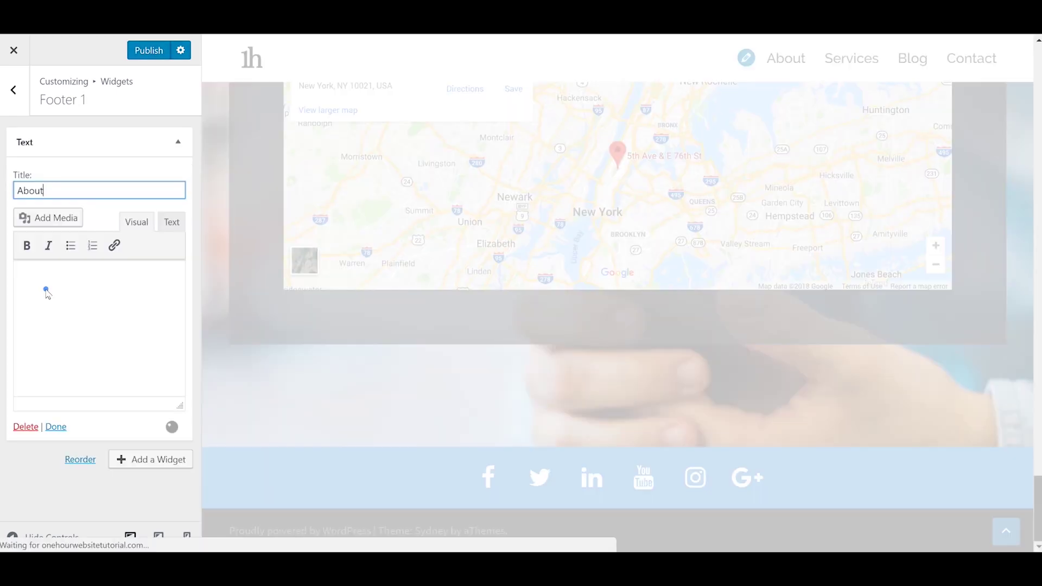
{"action": "left_click", "coordinate": [47, 291]}
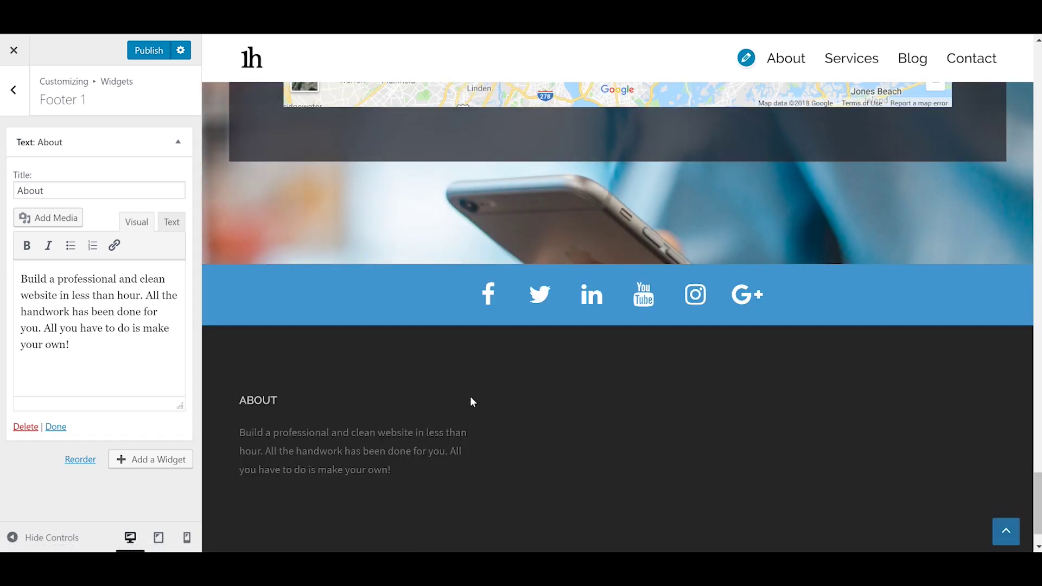
{"action": "left_click", "coordinate": [16, 90]}
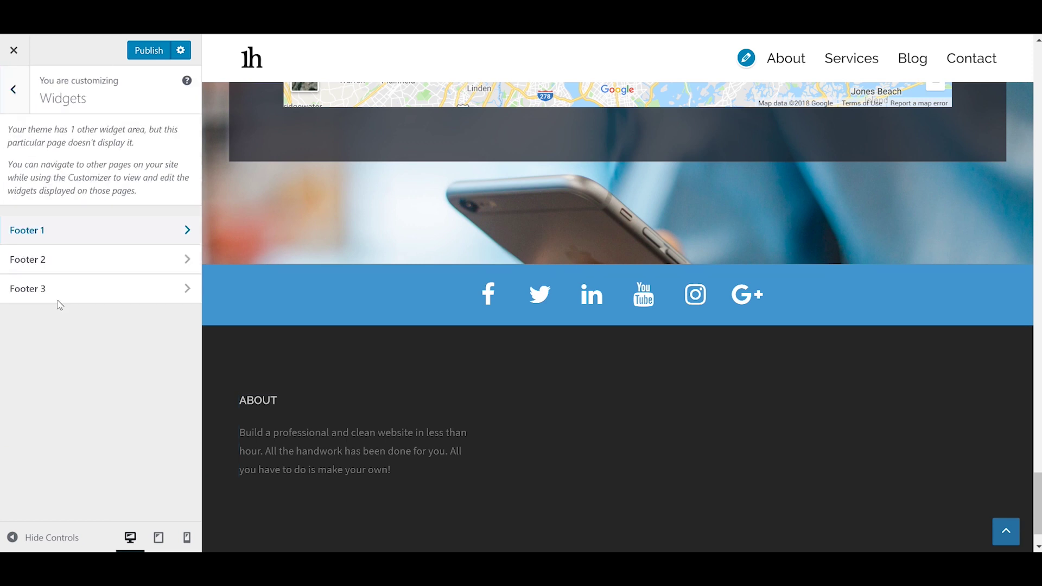
Step: Add a Text widget titled 'Contact' listing a phone number and e-mail to Footer 2
{"action": "left_click", "coordinate": [107, 262]}
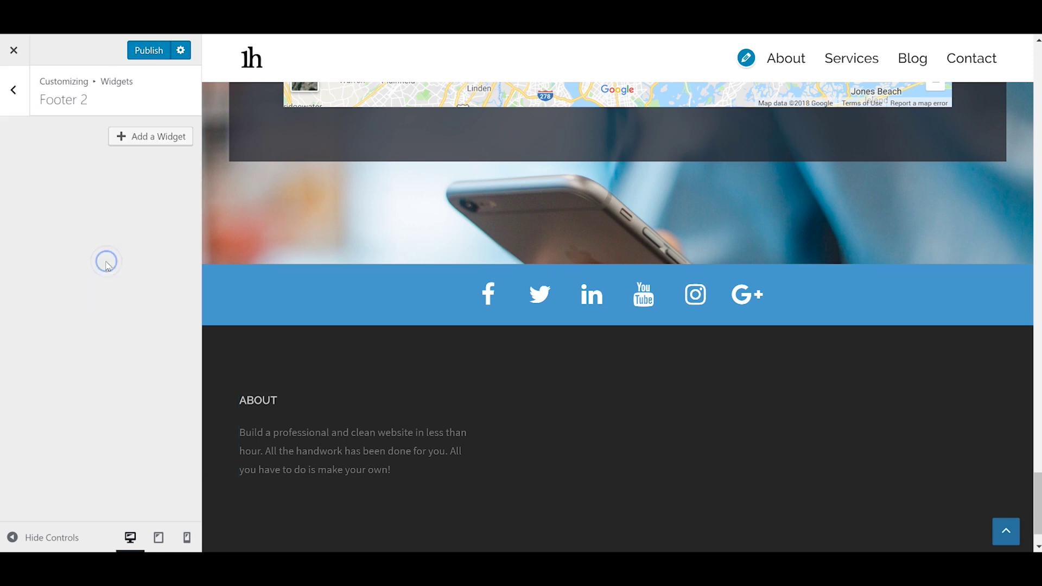
{"action": "left_click", "coordinate": [138, 138]}
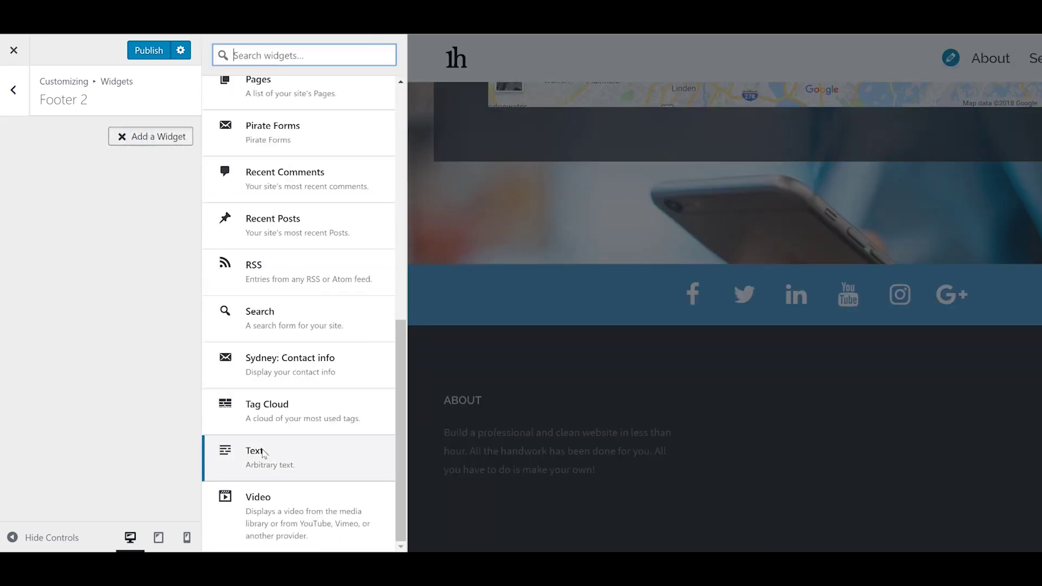
{"action": "left_click", "coordinate": [264, 453]}
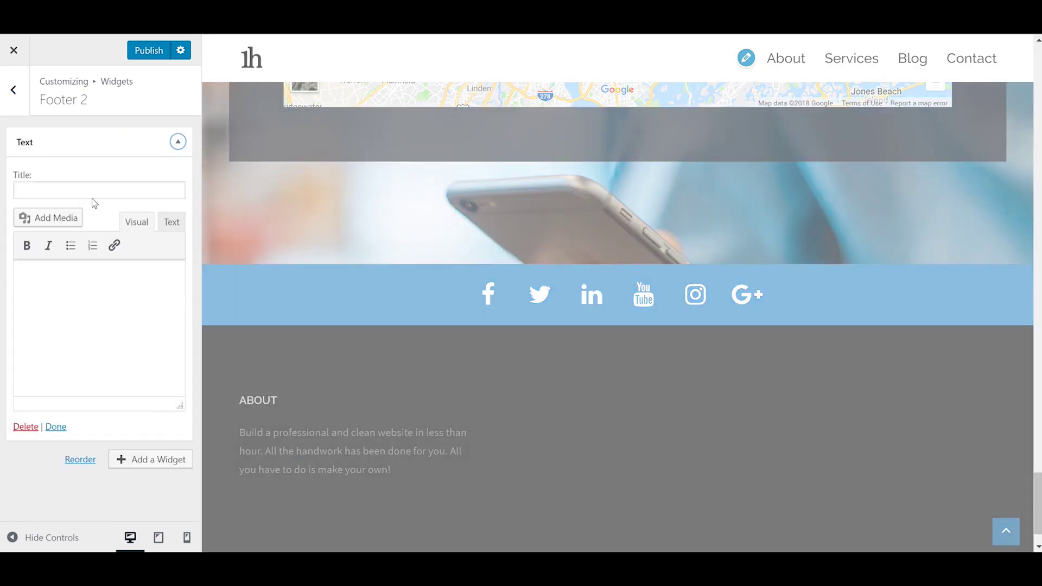
{"action": "left_click", "coordinate": [82, 190]}
{"action": "type", "text": "C"}
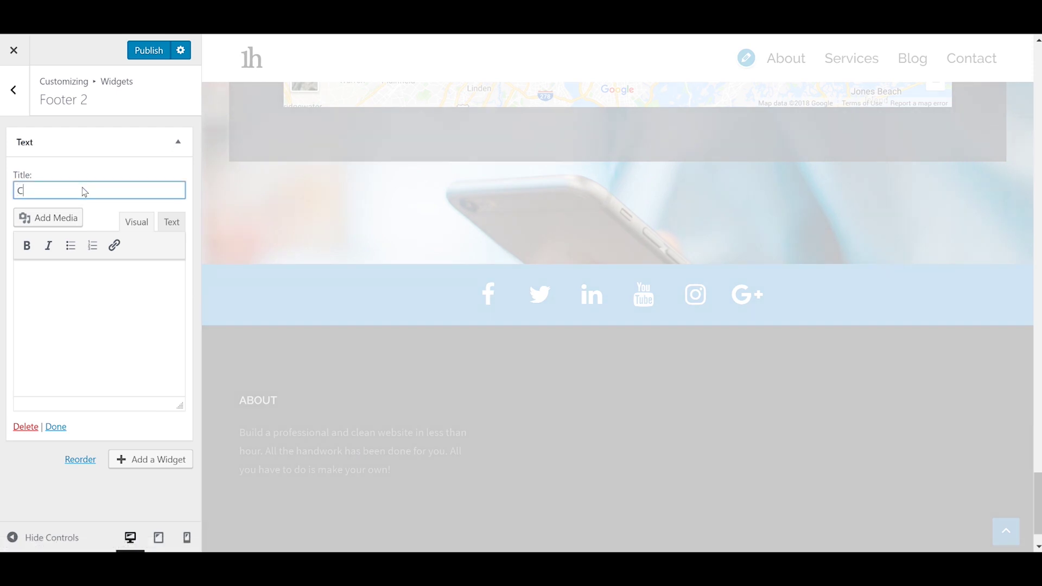
{"action": "type", "text": "ontact"}
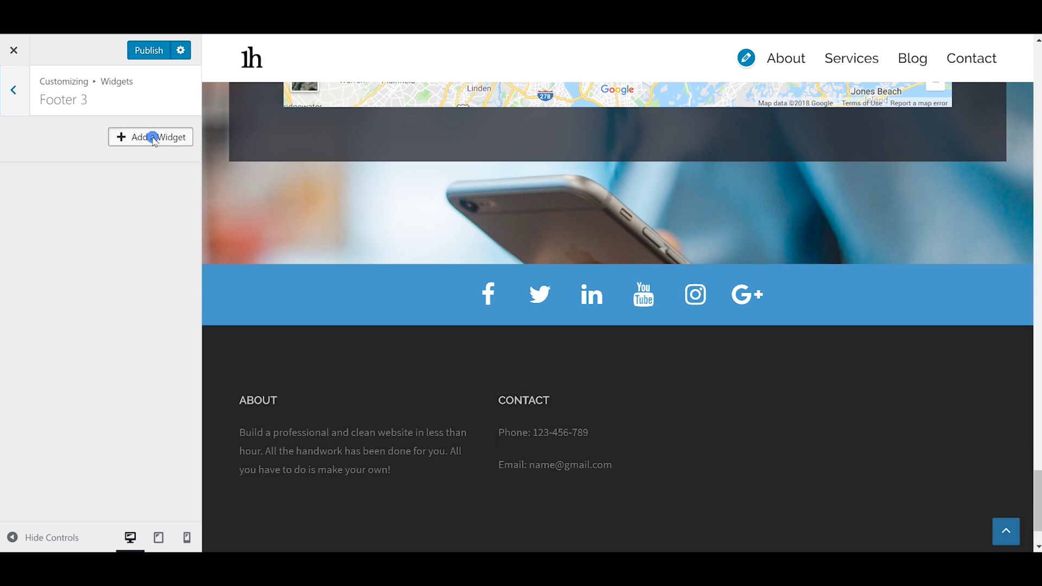
{"action": "left_click", "coordinate": [149, 137]}
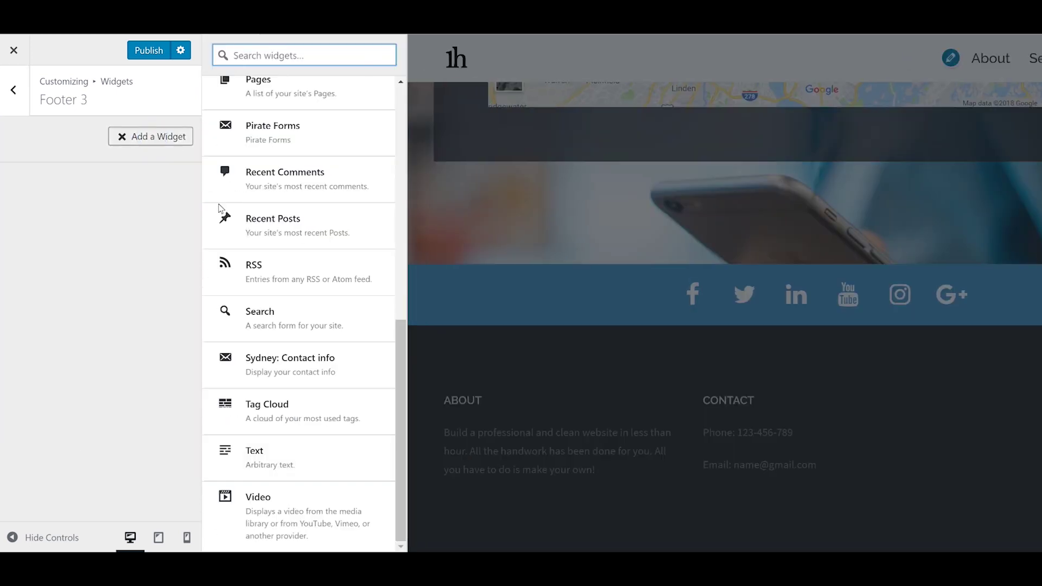
Step: Add a Text widget titled Location with the business street address to Footer 3
{"action": "left_click", "coordinate": [288, 452]}
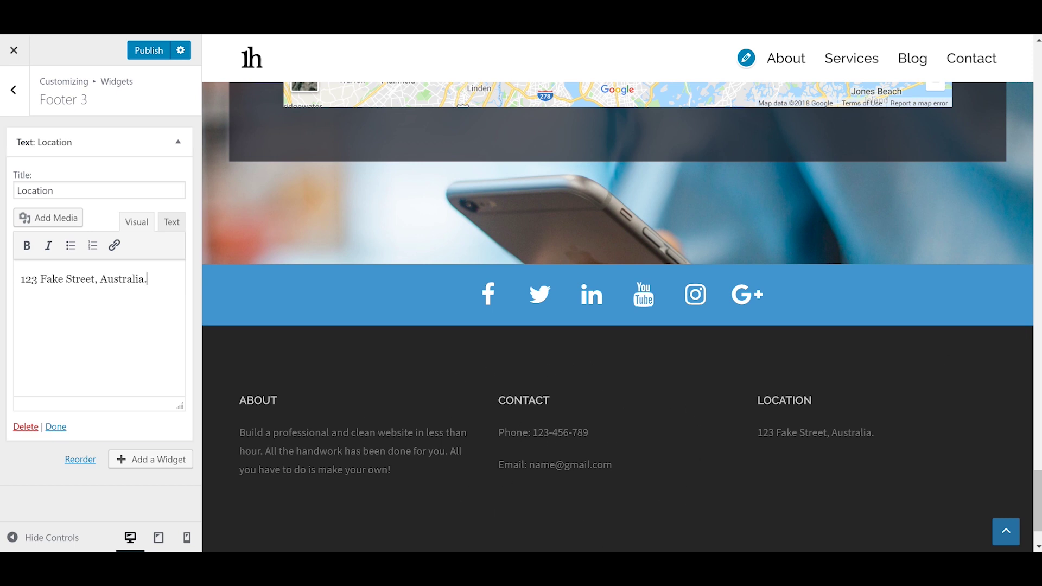
{"action": "scroll", "coordinate": [618, 307], "scroll_direction": "down", "scroll_amount": 3}
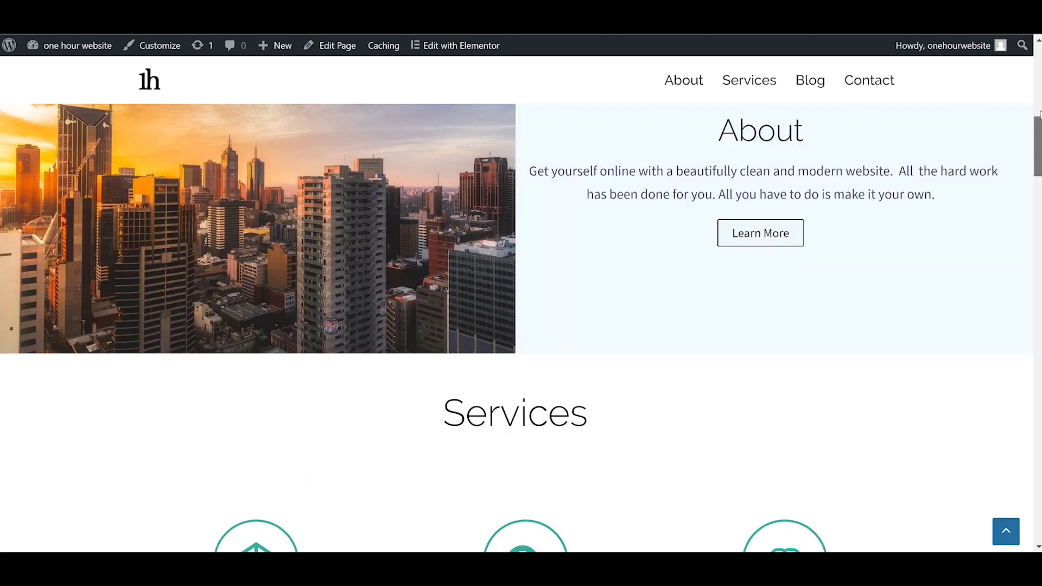
Step: Scroll back to the homepage's STAND OUT hero and relaunch the Customizer from the admin bar
{"action": "scroll", "coordinate": [521, 326], "scroll_direction": "up", "scroll_amount": 10}
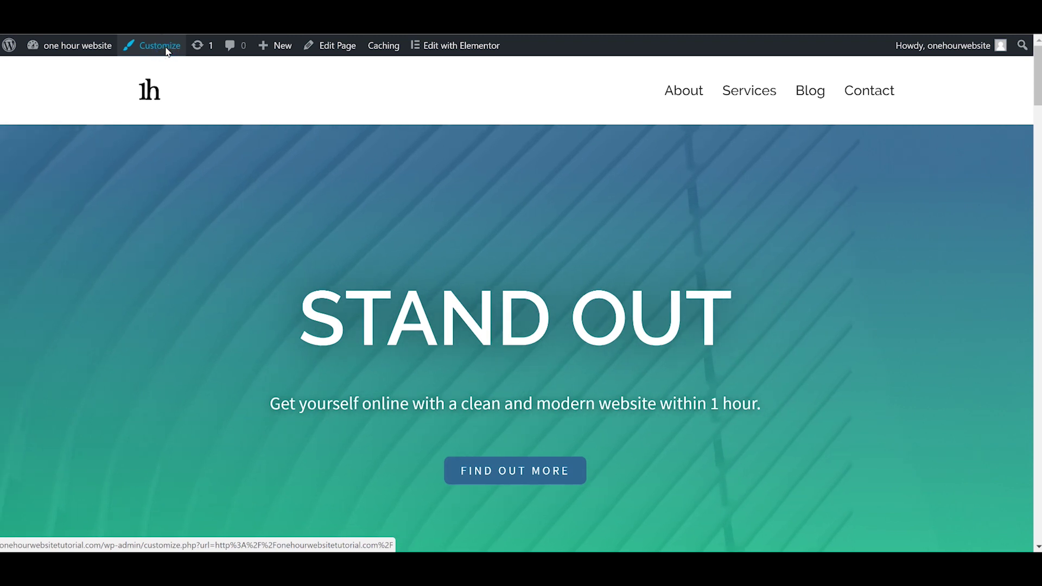
{"action": "left_click", "coordinate": [166, 49]}
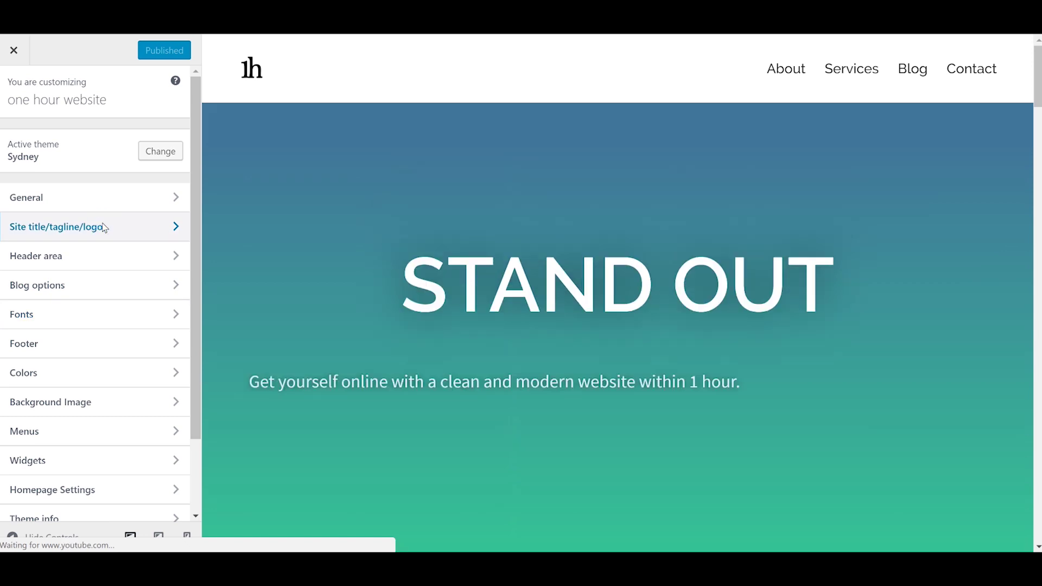
Step: Set the uncropped 1h image as the site icon, publish it, and close the Customizer
{"action": "left_click", "coordinate": [105, 228]}
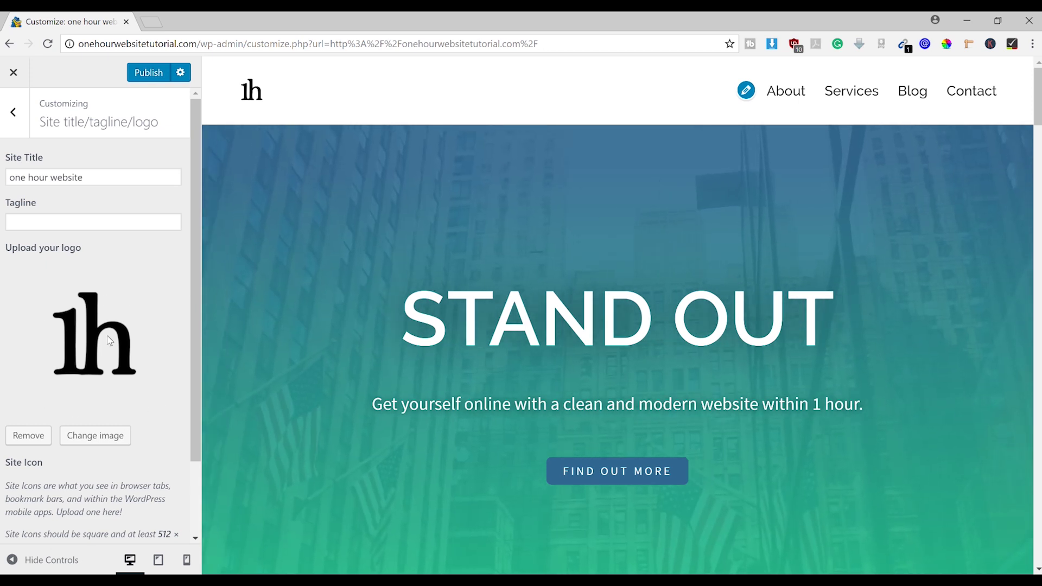
{"action": "scroll", "coordinate": [112, 304], "scroll_direction": "down", "scroll_amount": 2}
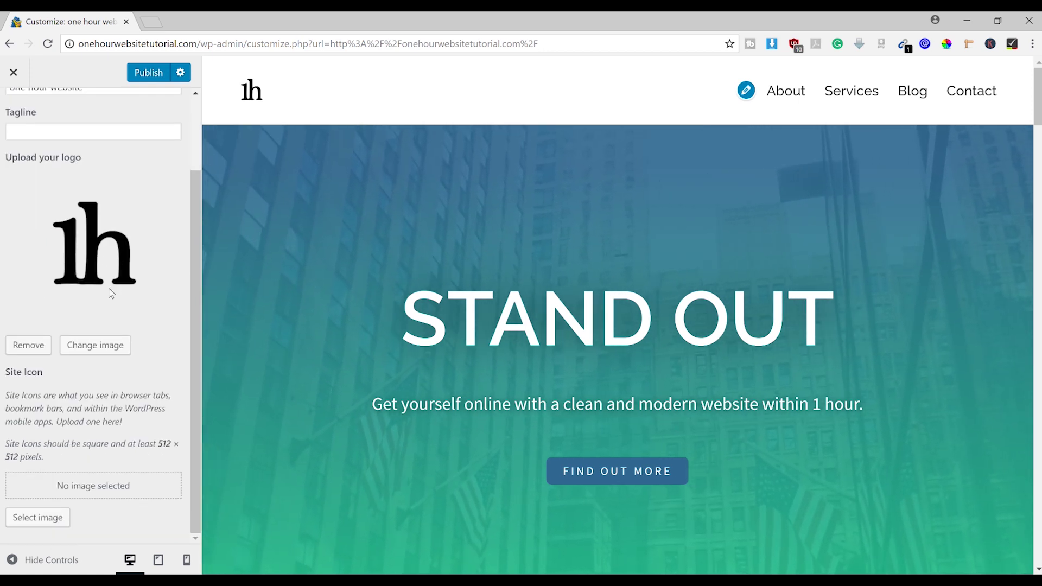
{"action": "left_click", "coordinate": [33, 519]}
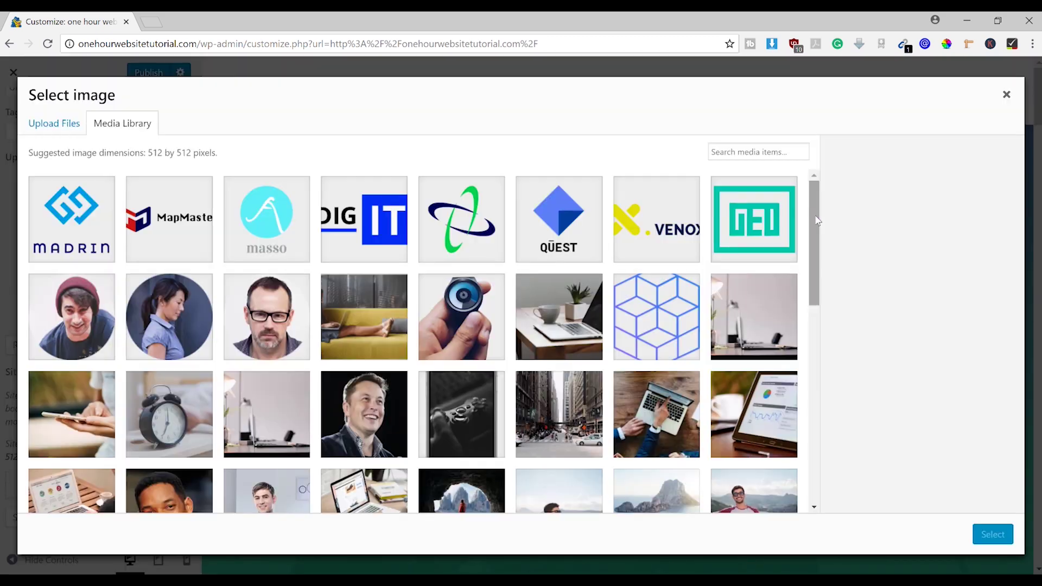
{"action": "left_click_drag", "start_coordinate": [815, 216], "coordinate": [812, 467]}
{"action": "left_click", "coordinate": [462, 460]}
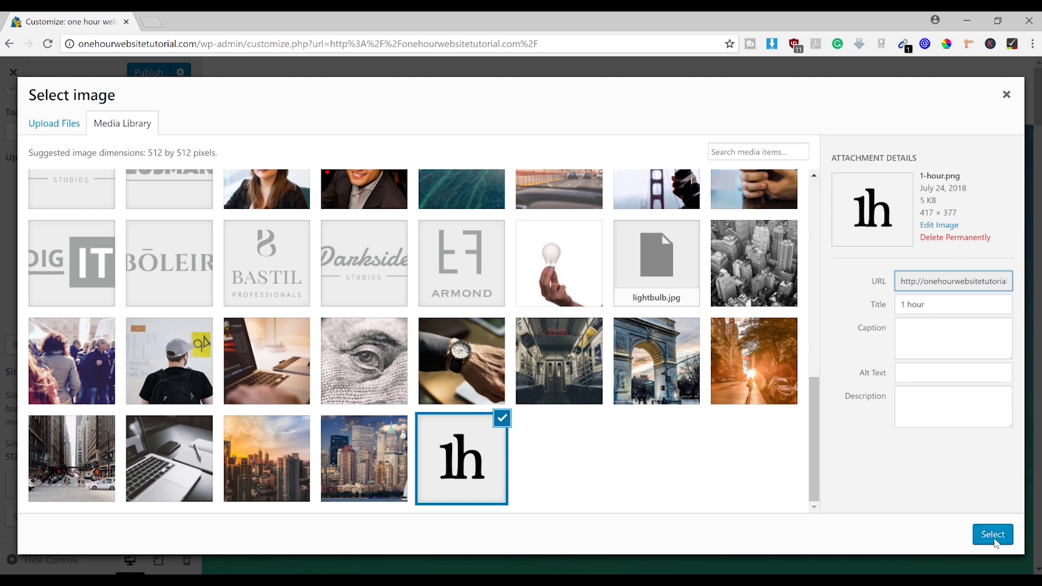
{"action": "left_click", "coordinate": [995, 540]}
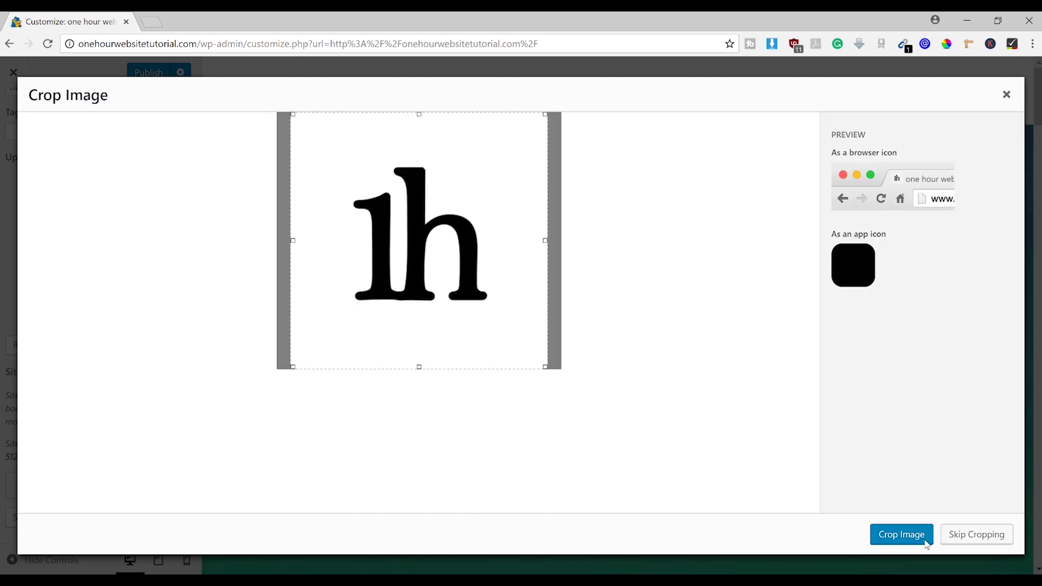
{"action": "left_click", "coordinate": [957, 536]}
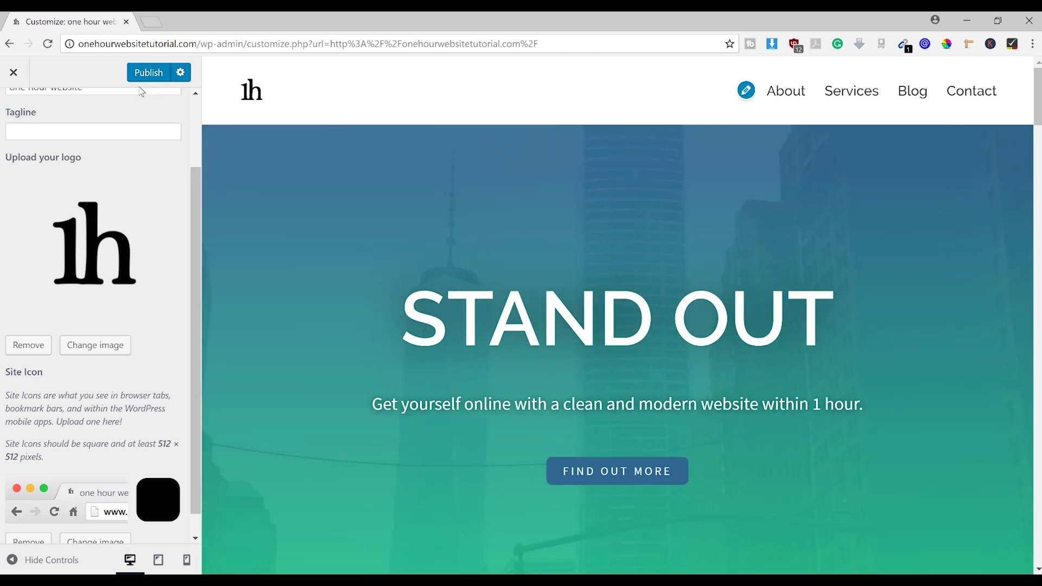
{"action": "left_click", "coordinate": [139, 76]}
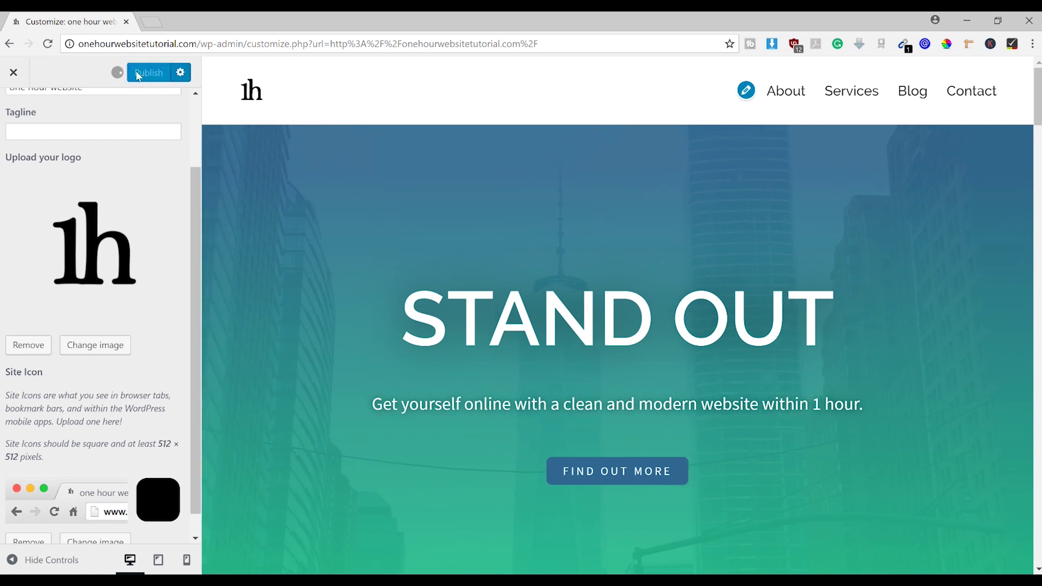
{"action": "left_click", "coordinate": [13, 72]}
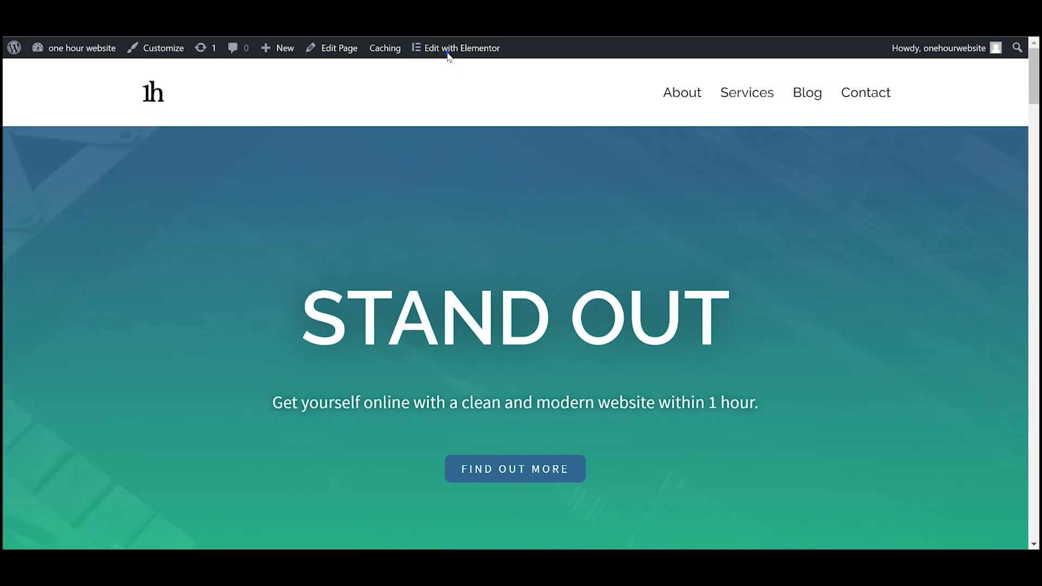
Step: Edit the homepage in Elementor and open the template library from the empty bottom section
{"action": "left_click", "coordinate": [448, 49]}
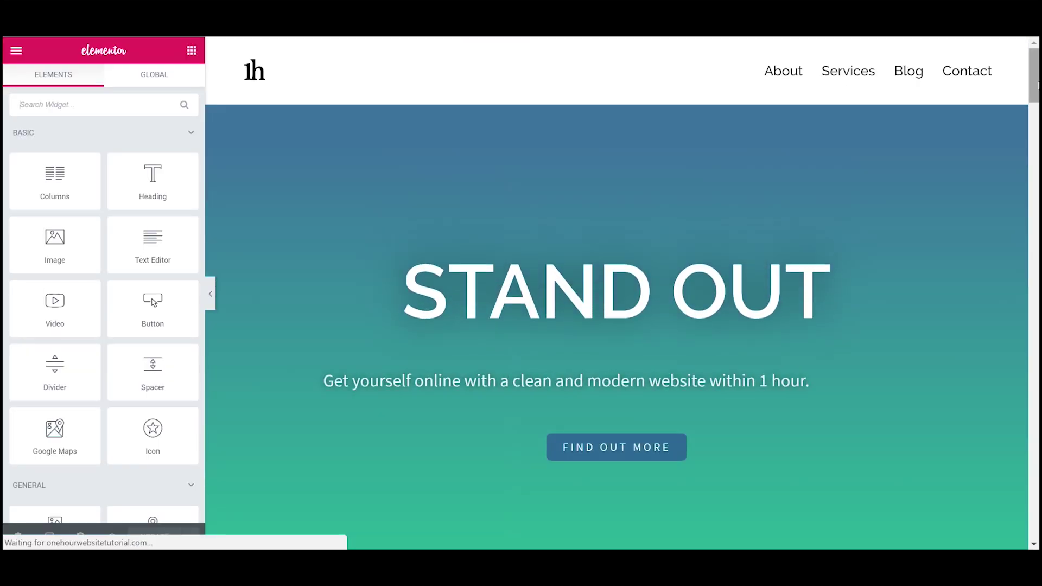
{"action": "left_click_drag", "start_coordinate": [1036, 85], "coordinate": [1009, 451]}
{"action": "scroll", "coordinate": [1011, 455], "scroll_direction": "down", "scroll_amount": 20}
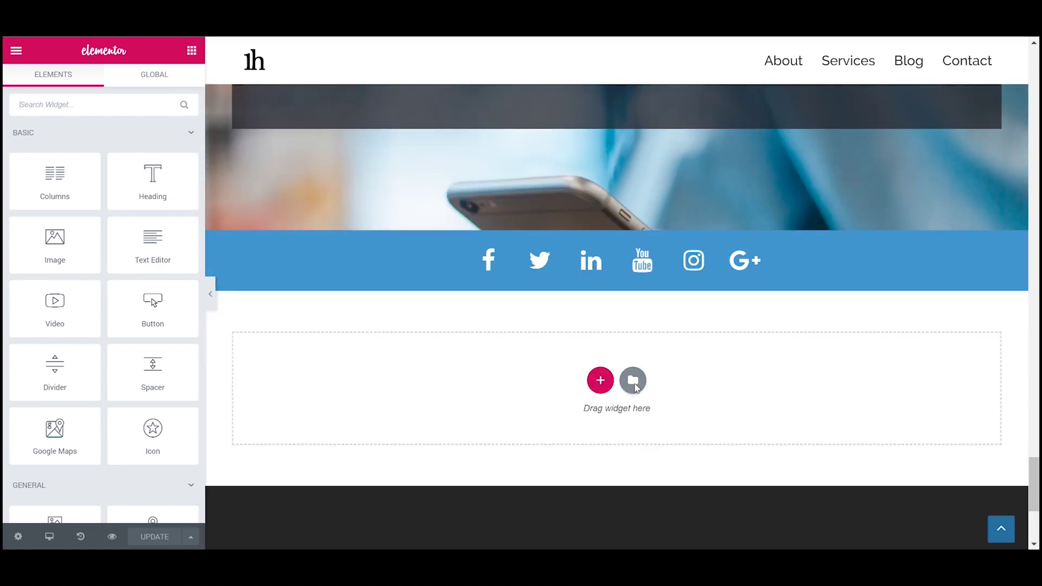
{"action": "left_click", "coordinate": [634, 382]}
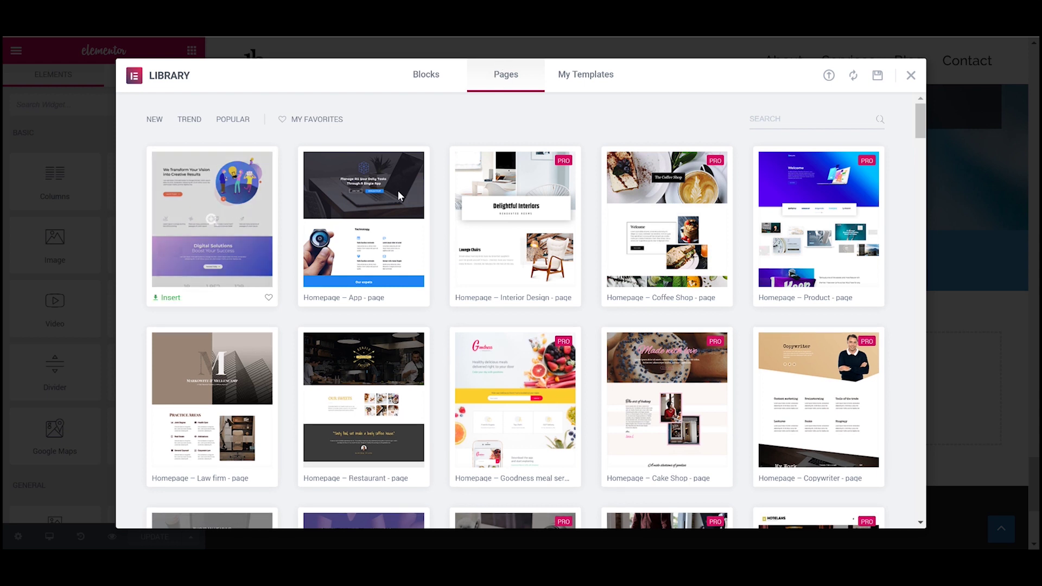
Step: Compare the page templates and insert Homepage – App, adding its 'Manage All Your Daily Tasks' section
{"action": "mouse_move", "coordinate": [257, 162]}
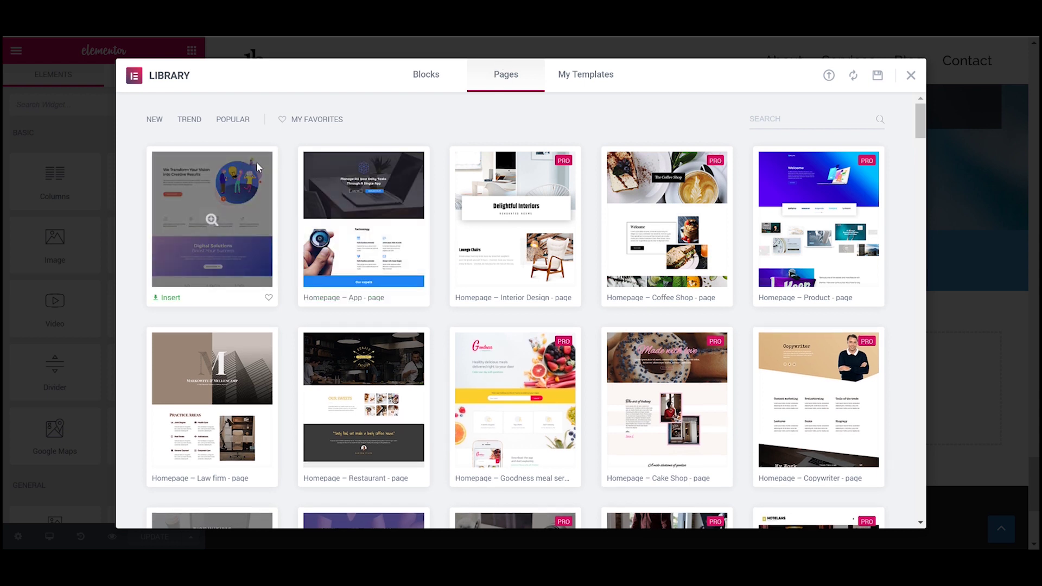
{"action": "mouse_move", "coordinate": [327, 204]}
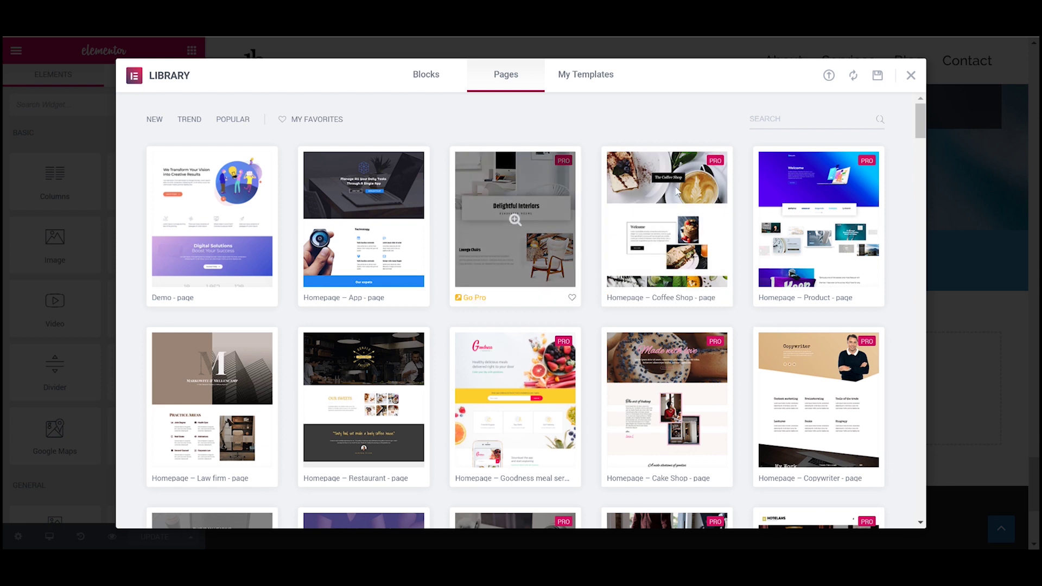
{"action": "mouse_move", "coordinate": [715, 208]}
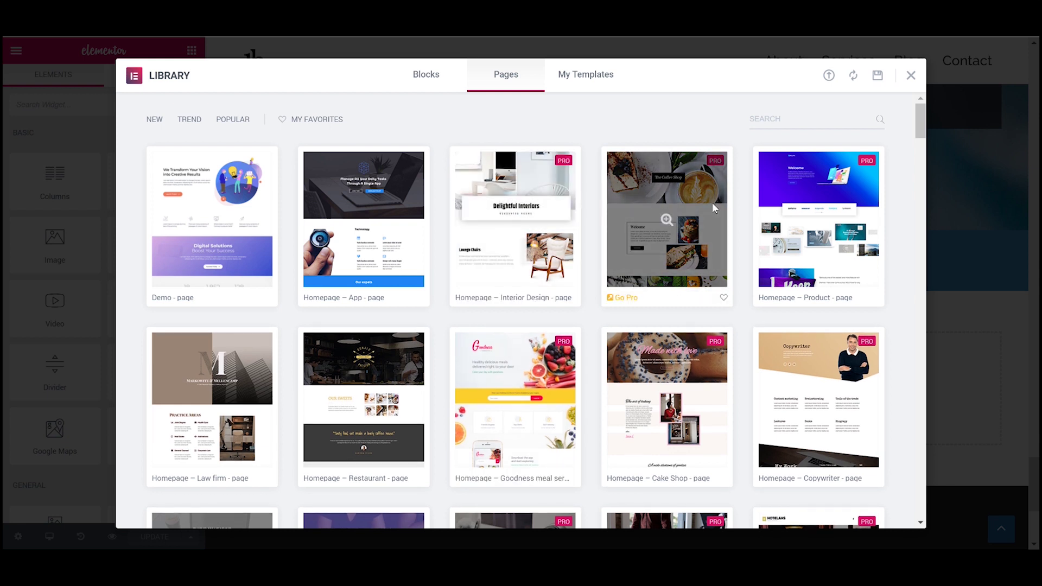
{"action": "mouse_move", "coordinate": [248, 238]}
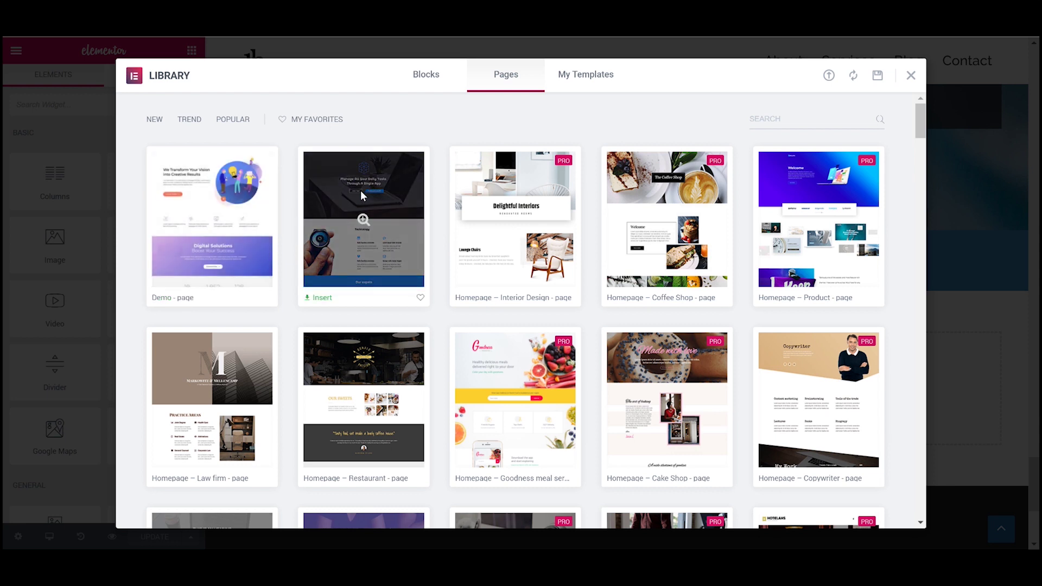
{"action": "scroll", "coordinate": [324, 291], "scroll_direction": "down", "scroll_amount": 1}
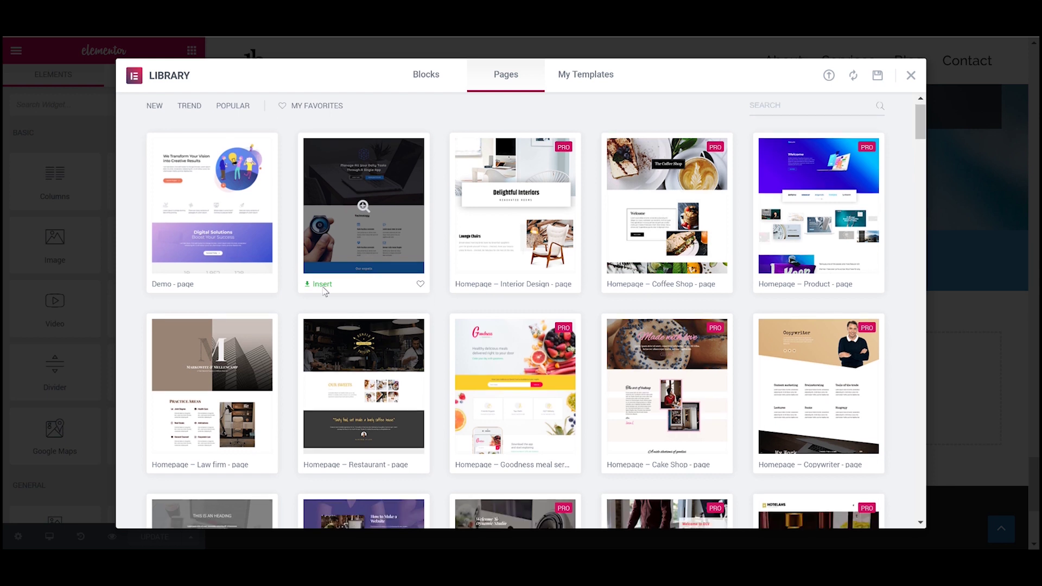
{"action": "left_click", "coordinate": [322, 285]}
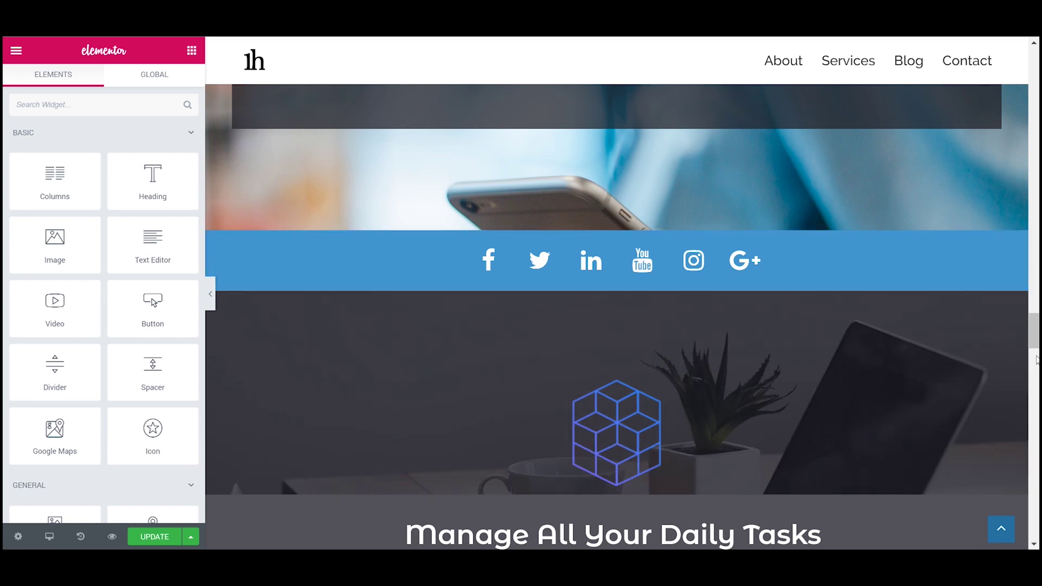
Step: Delete the dark 'Manage All Your Daily Tasks' section so Technology follows the social-icons bar
{"action": "left_click_drag", "start_coordinate": [1037, 334], "coordinate": [1037, 380]}
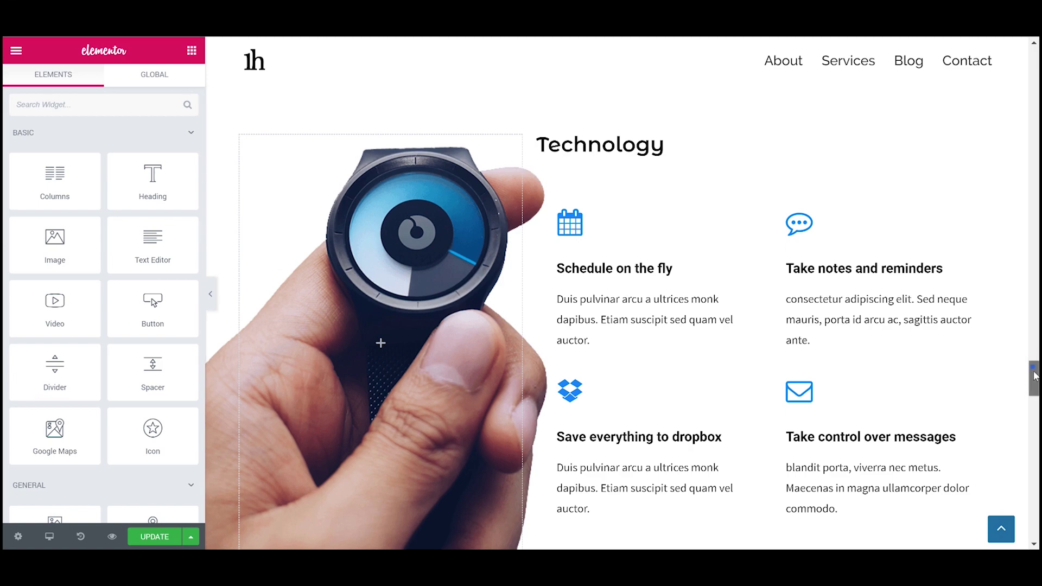
{"action": "mouse_move", "coordinate": [1034, 376]}
{"action": "left_mouse_down"}
{"action": "mouse_move", "coordinate": [1036, 494]}
{"action": "mouse_move", "coordinate": [1034, 353]}
{"action": "mouse_move", "coordinate": [1035, 378]}
{"action": "left_mouse_up"}
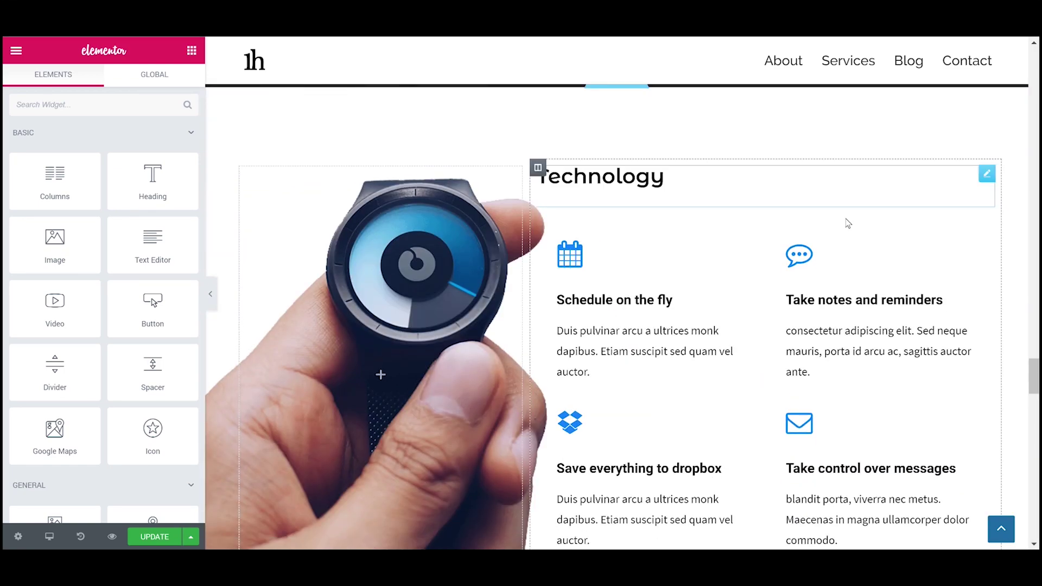
{"action": "scroll", "coordinate": [868, 255], "scroll_direction": "up", "scroll_amount": 10}
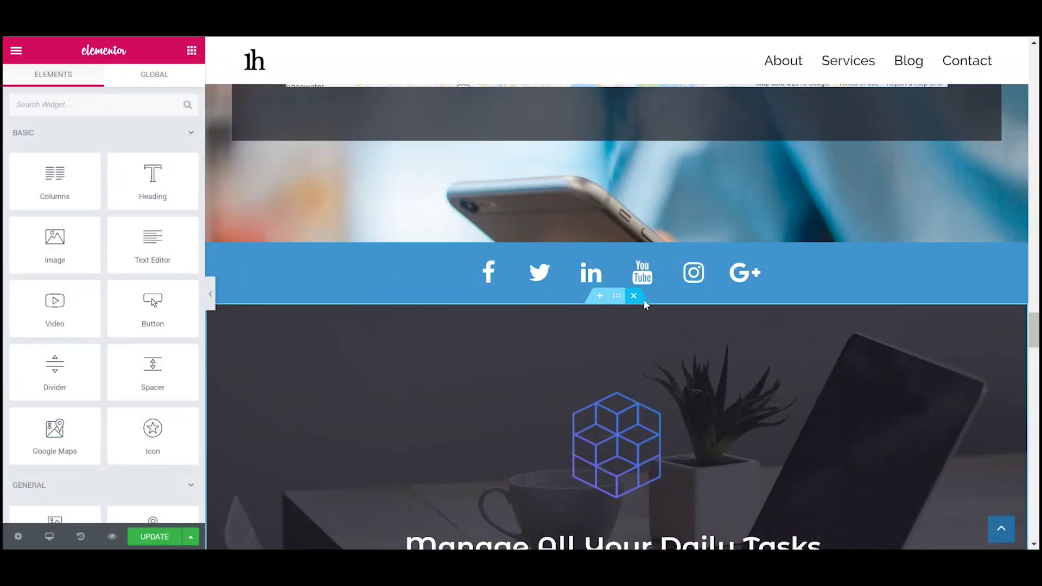
{"action": "left_click", "coordinate": [642, 298]}
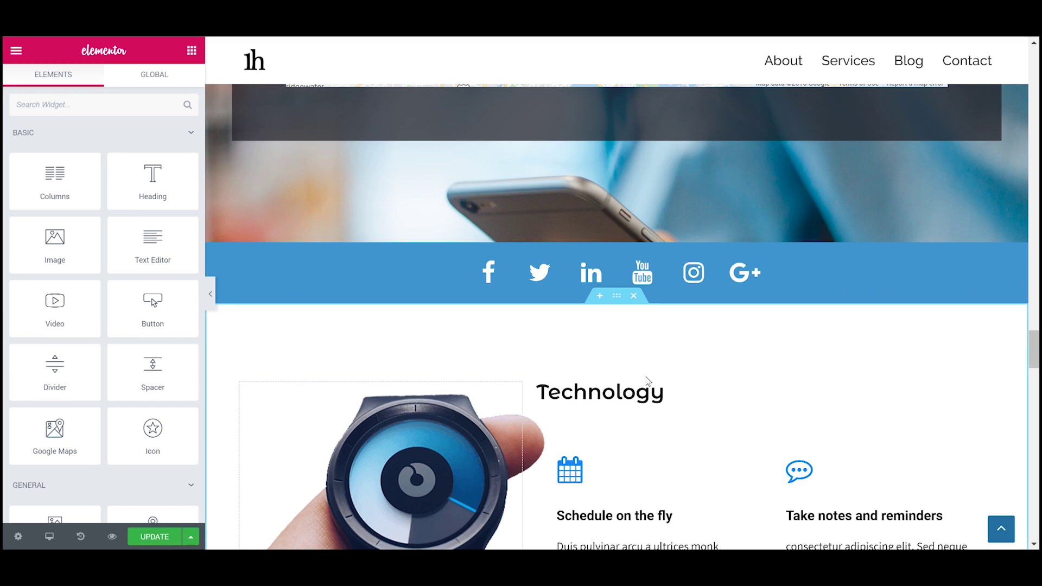
{"action": "scroll", "coordinate": [728, 507], "scroll_direction": "down", "scroll_amount": 8}
{"action": "scroll", "coordinate": [687, 267], "scroll_direction": "up", "scroll_amount": 4}
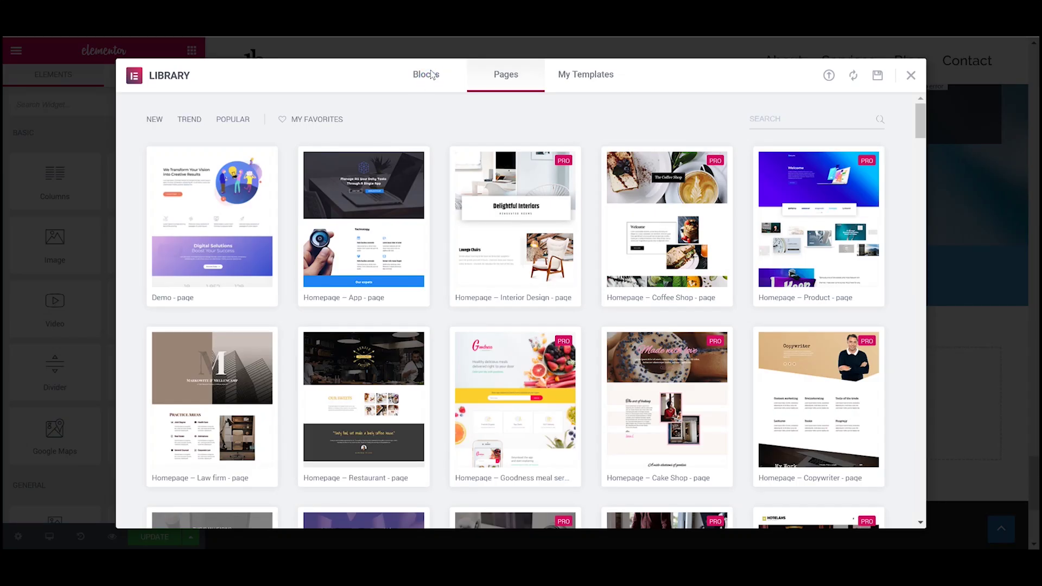
Step: Browse block template categories, then start a template import and navigate to the Section Templates folder
{"action": "left_click", "coordinate": [428, 76]}
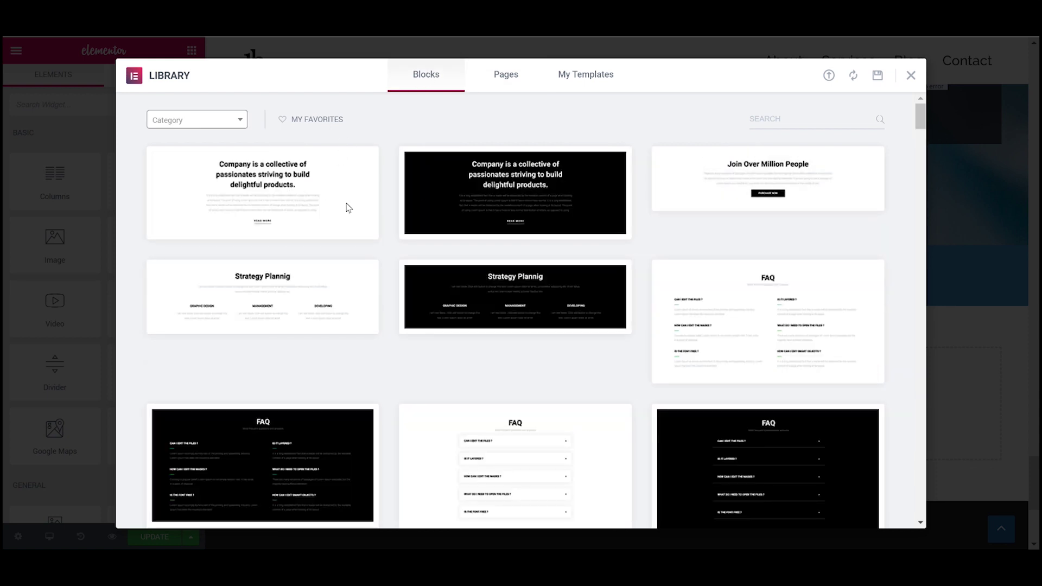
{"action": "left_click", "coordinate": [228, 116]}
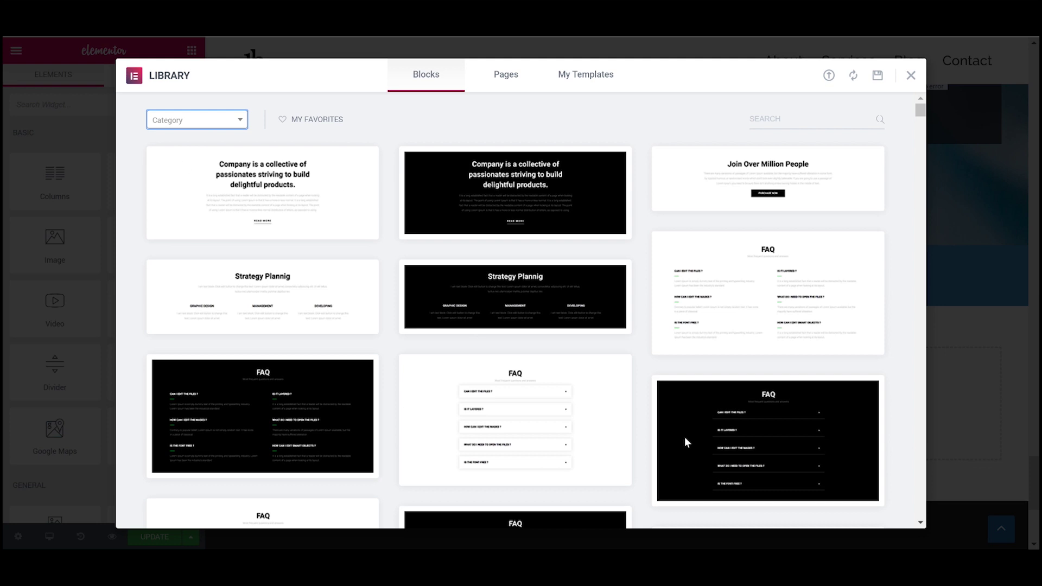
{"action": "left_click", "coordinate": [829, 76]}
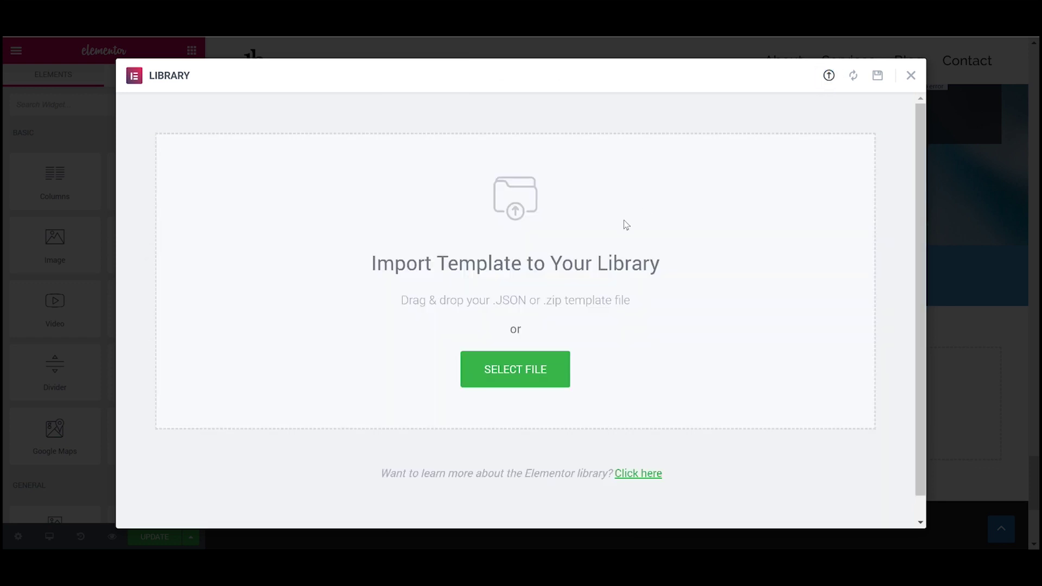
{"action": "left_click", "coordinate": [523, 363]}
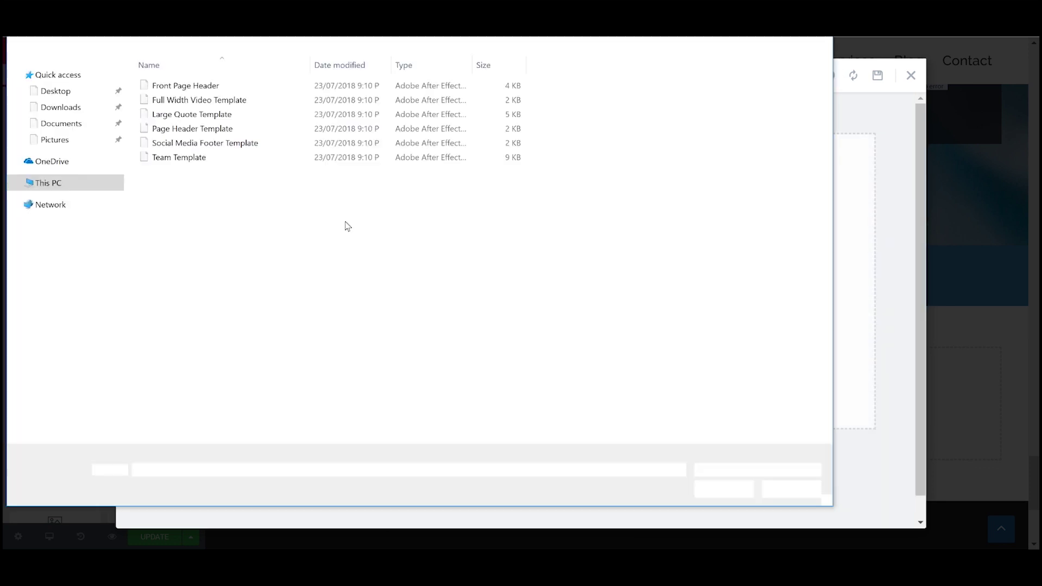
{"action": "key", "text": "alt+Up"}
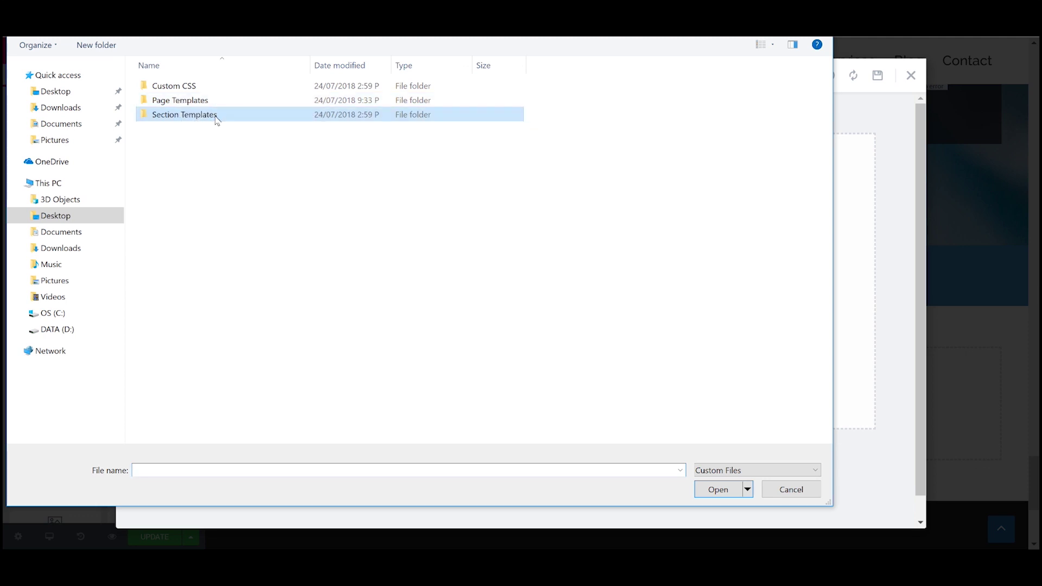
{"action": "double_click", "coordinate": [215, 115]}
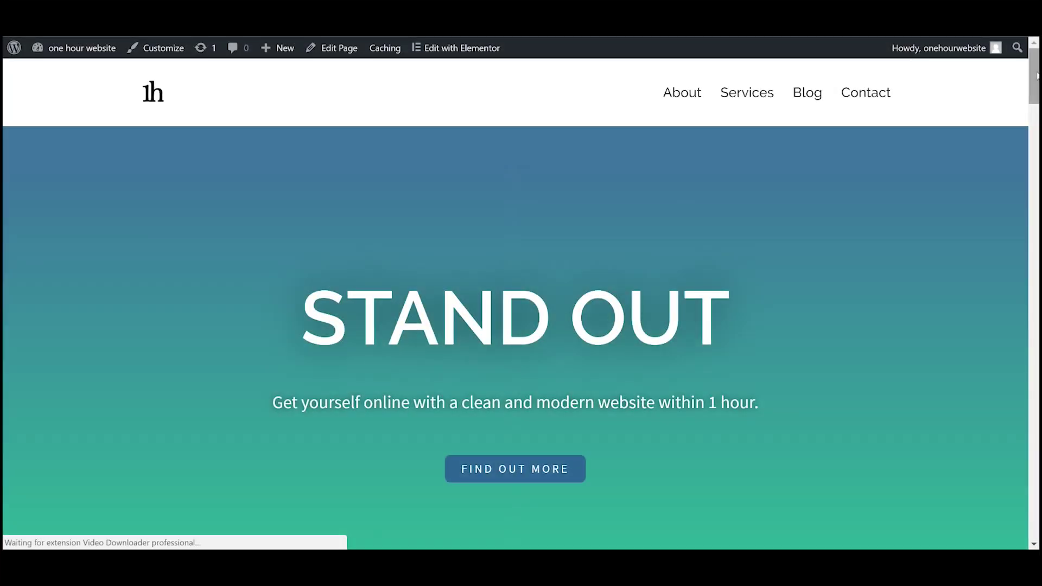
Step: Scroll over the finished home page, then go to the 'HOW TO MAKE A WEBSITE' guide page
{"action": "scroll", "coordinate": [1037, 75], "scroll_direction": "down", "scroll_amount": 4}
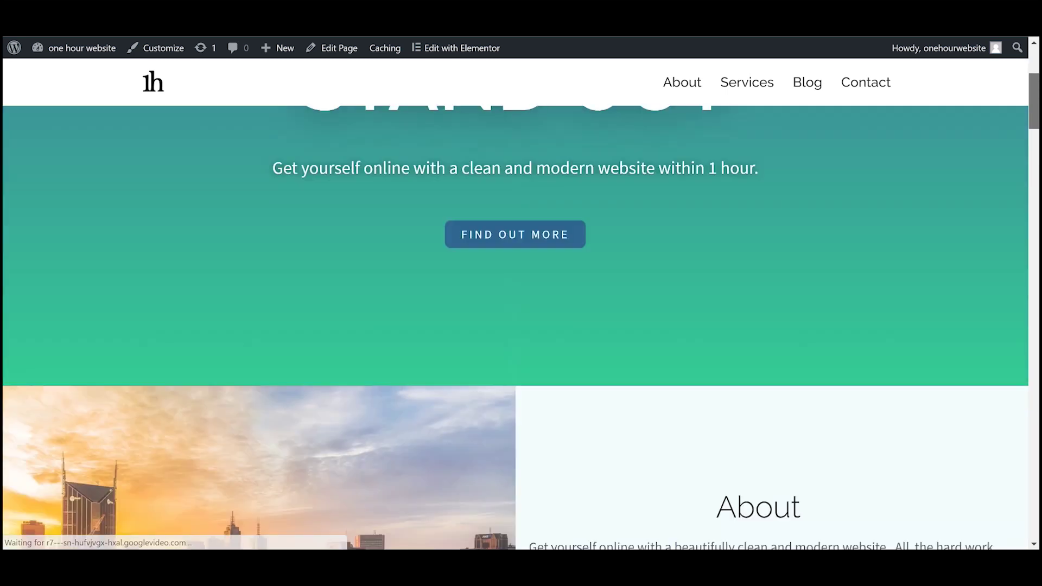
{"action": "scroll", "coordinate": [516, 326], "scroll_direction": "down", "scroll_amount": 4}
{"action": "scroll", "coordinate": [516, 326], "scroll_direction": "up", "scroll_amount": 8}
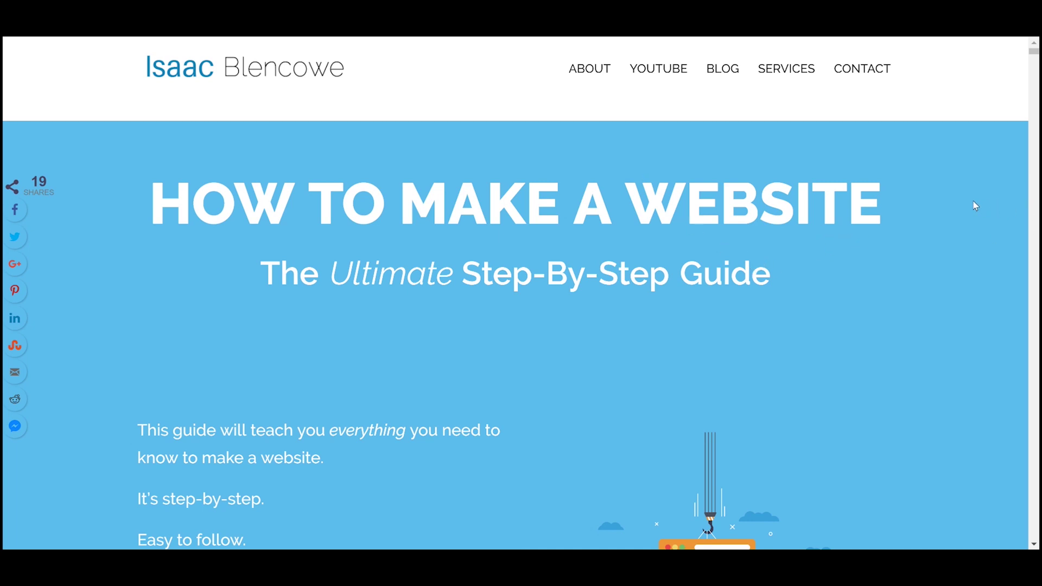
Step: Scroll the guide to the contents: Domain, Hosting, Install WordPress, Install a Theme, Customize, Optimize
{"action": "scroll", "coordinate": [975, 206], "scroll_direction": "down", "scroll_amount": 15}
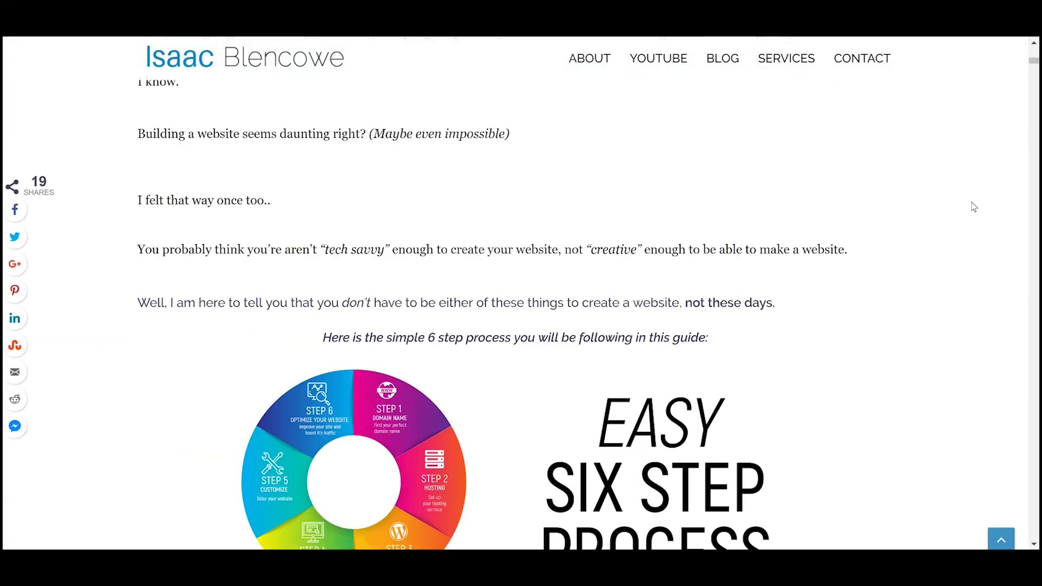
{"action": "scroll", "coordinate": [974, 207], "scroll_direction": "down", "scroll_amount": 20}
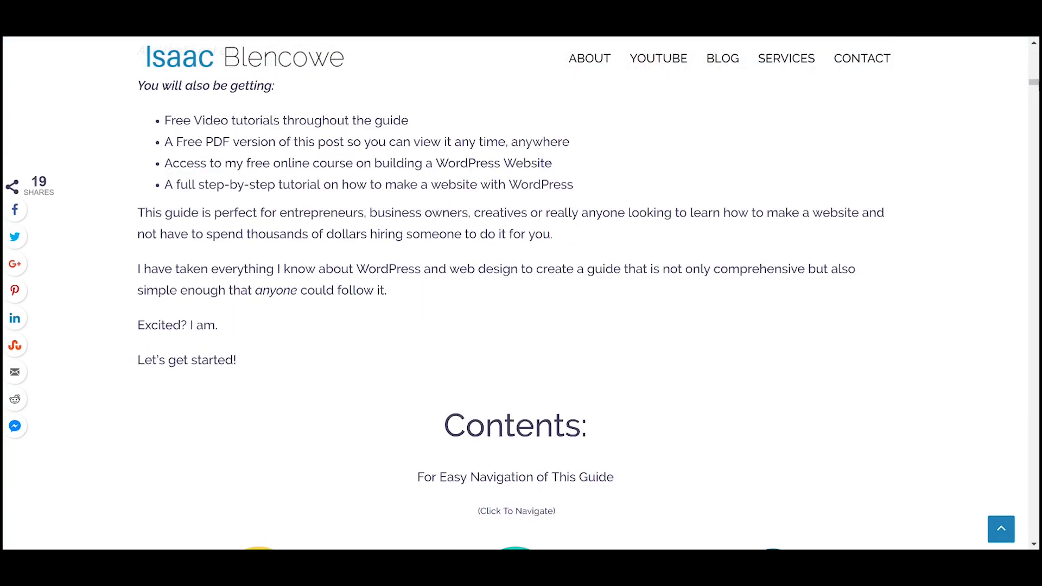
{"action": "scroll", "coordinate": [985, 136], "scroll_direction": "down", "scroll_amount": 15}
{"action": "scroll", "coordinate": [985, 142], "scroll_direction": "up", "scroll_amount": 10}
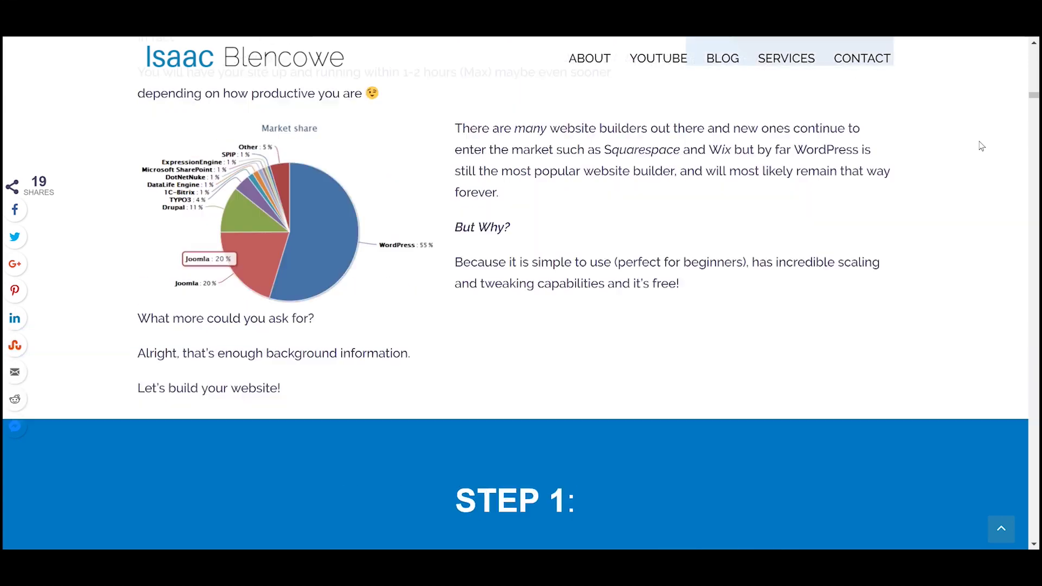
{"action": "scroll", "coordinate": [983, 150], "scroll_direction": "up", "scroll_amount": 6}
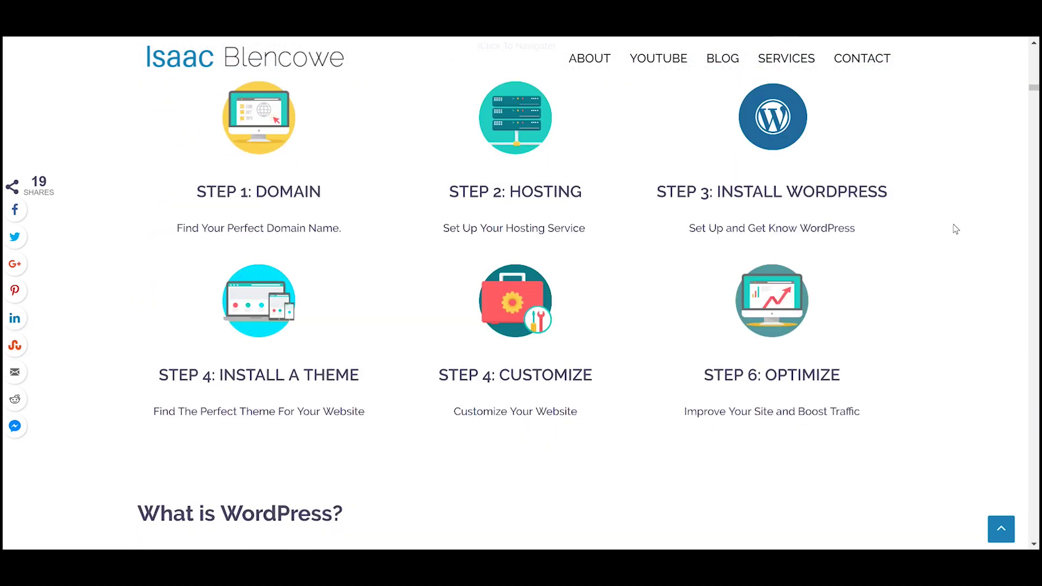